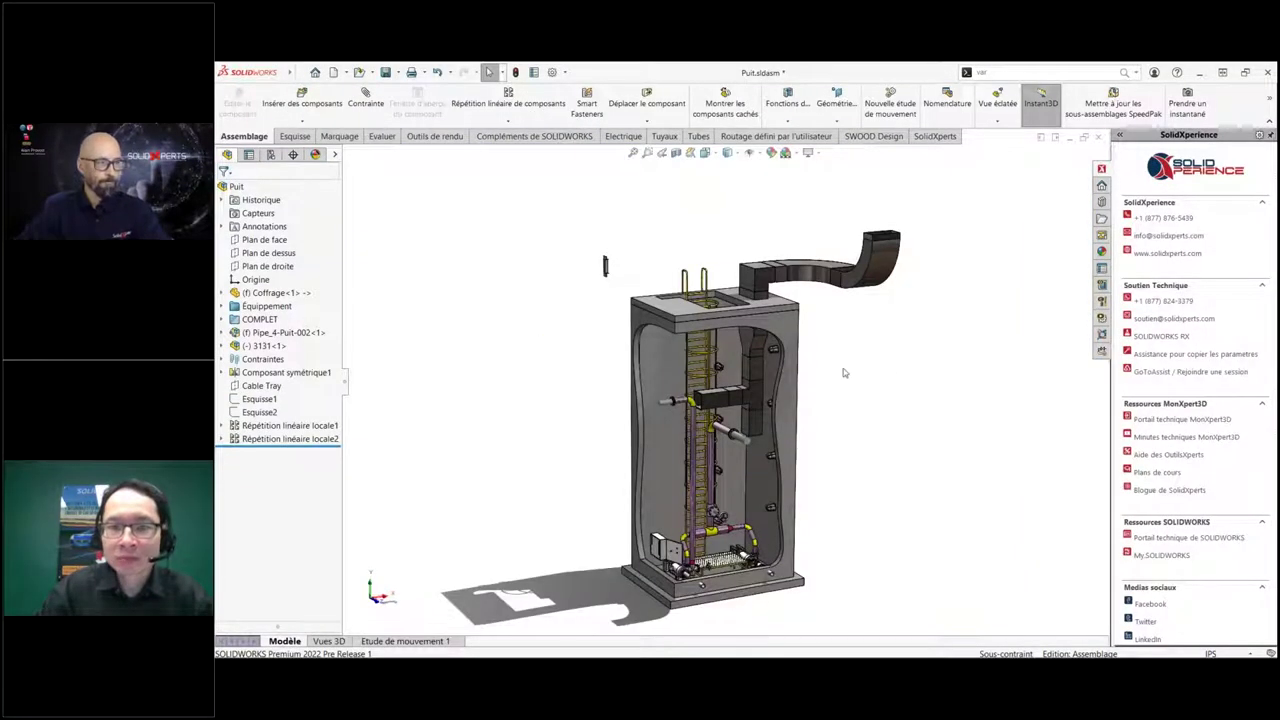
Rotate the Puit well assembly, then bring the Echelle.SLDPRT ladder part forward.
middle_drag(843, 371, 783, 408)
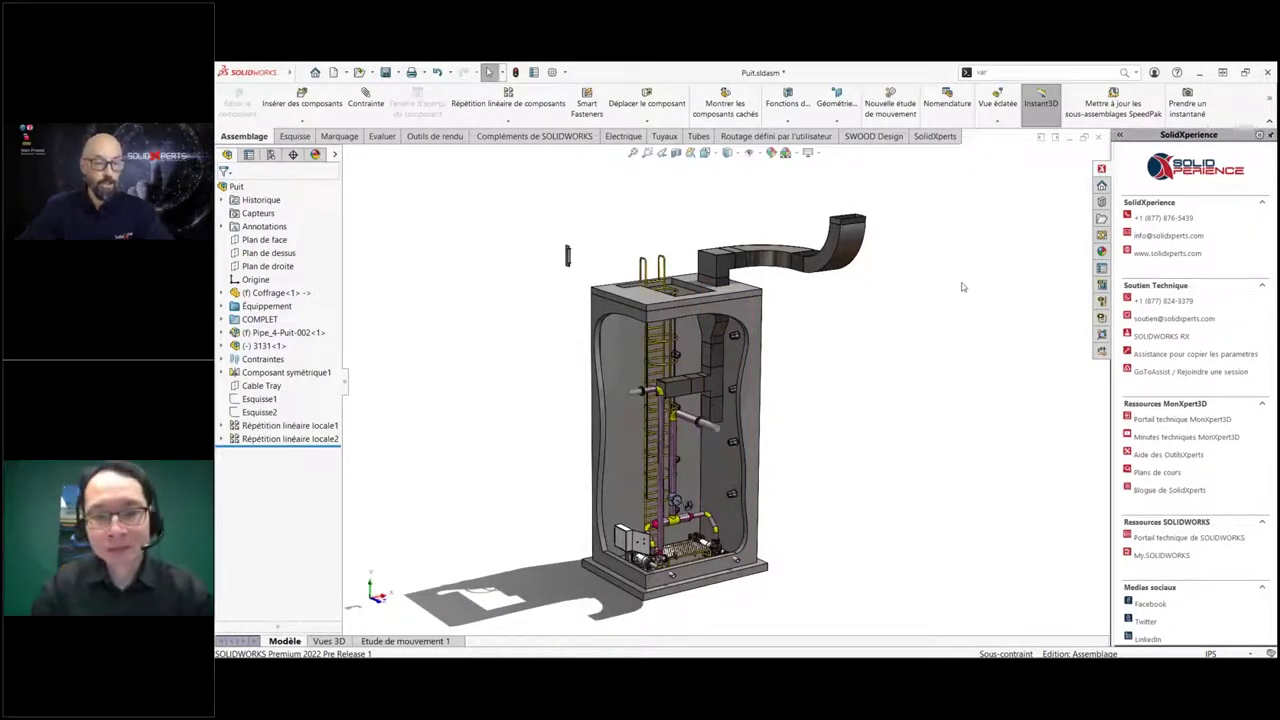
key(ctrl+Tab)
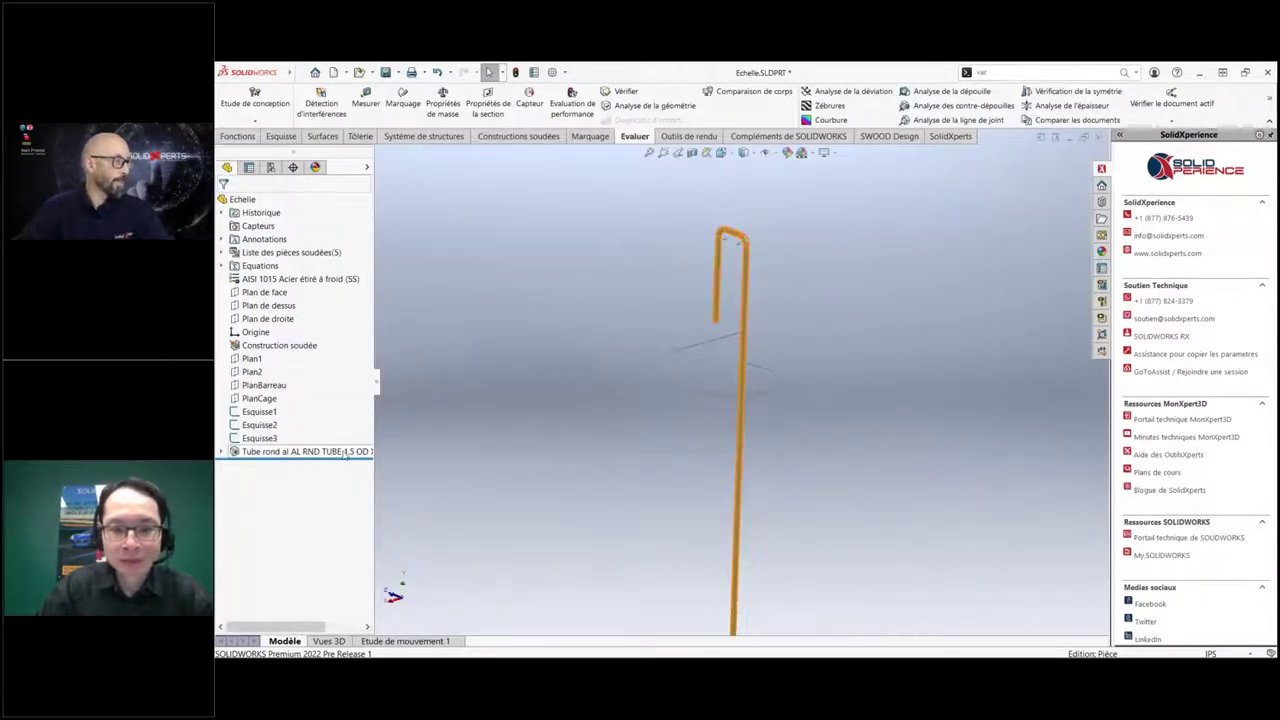
Delete the 'Tube rond al AL RND TUBE' member, leaving only sketches Esquisse1 to Esquisse3.
click(345, 452)
right_click(345, 452)
click(447, 462)
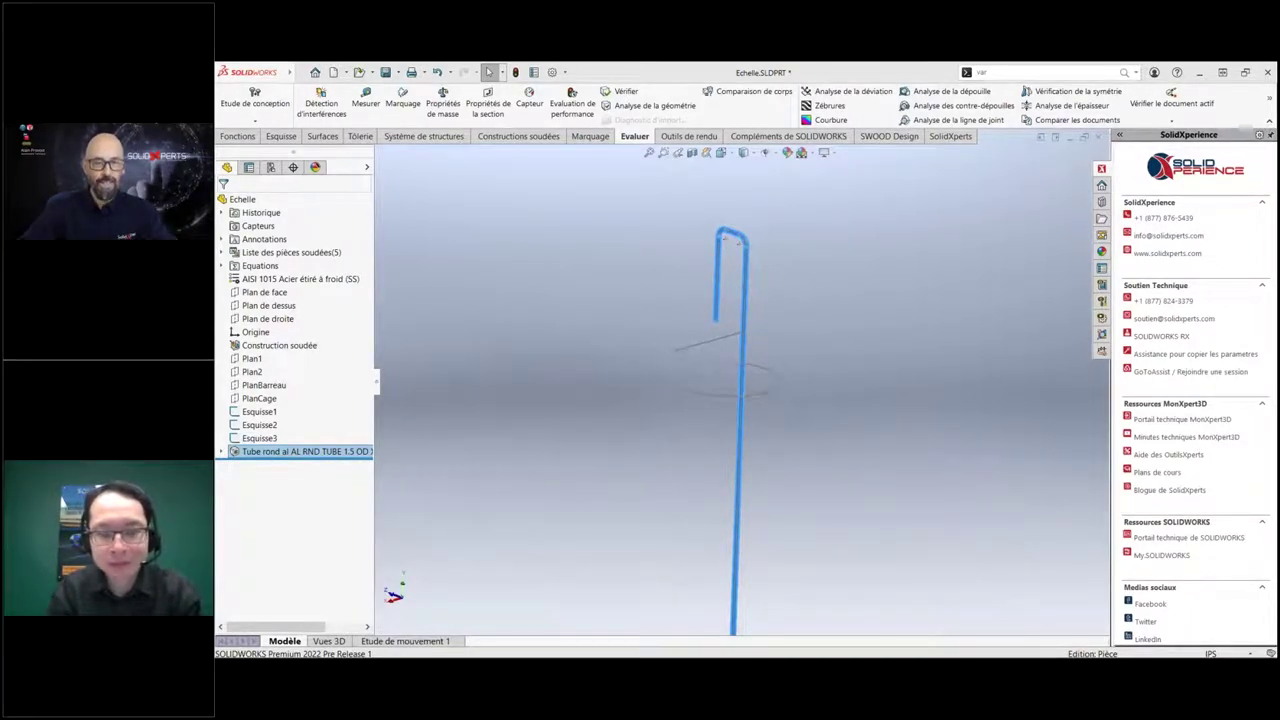
key(ctrl+z)
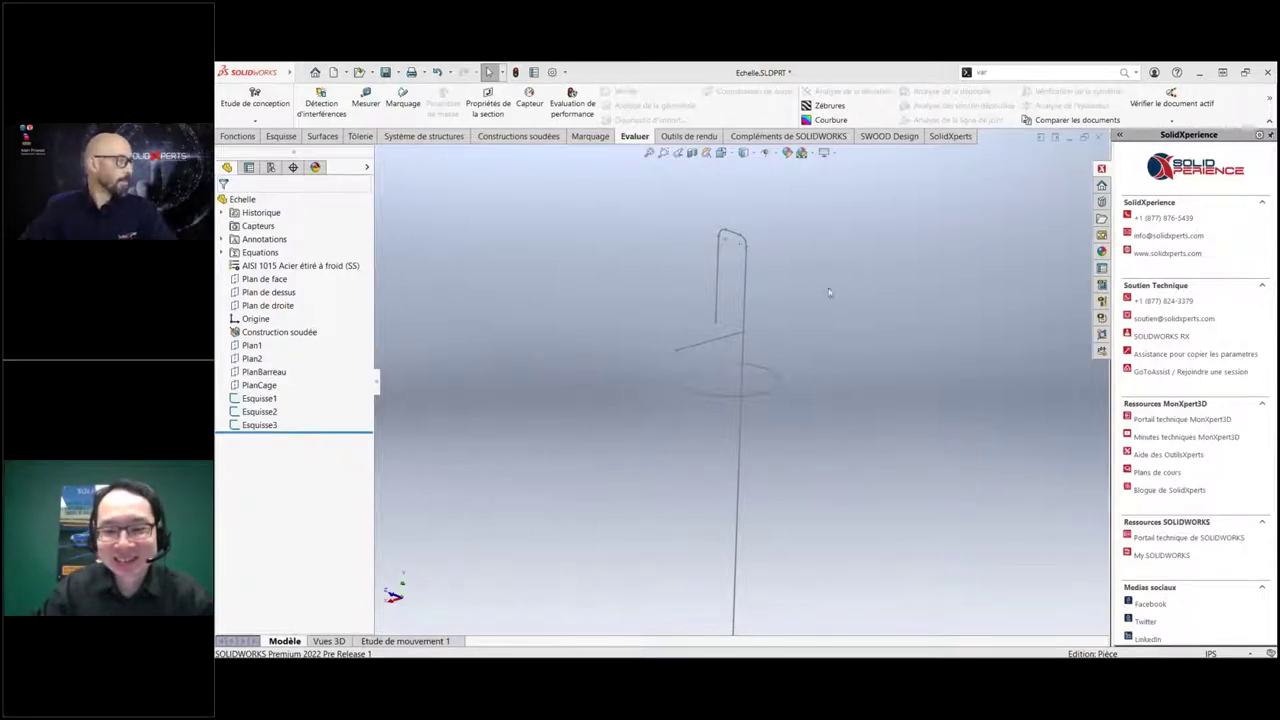
middle_drag(811, 290, 809, 289)
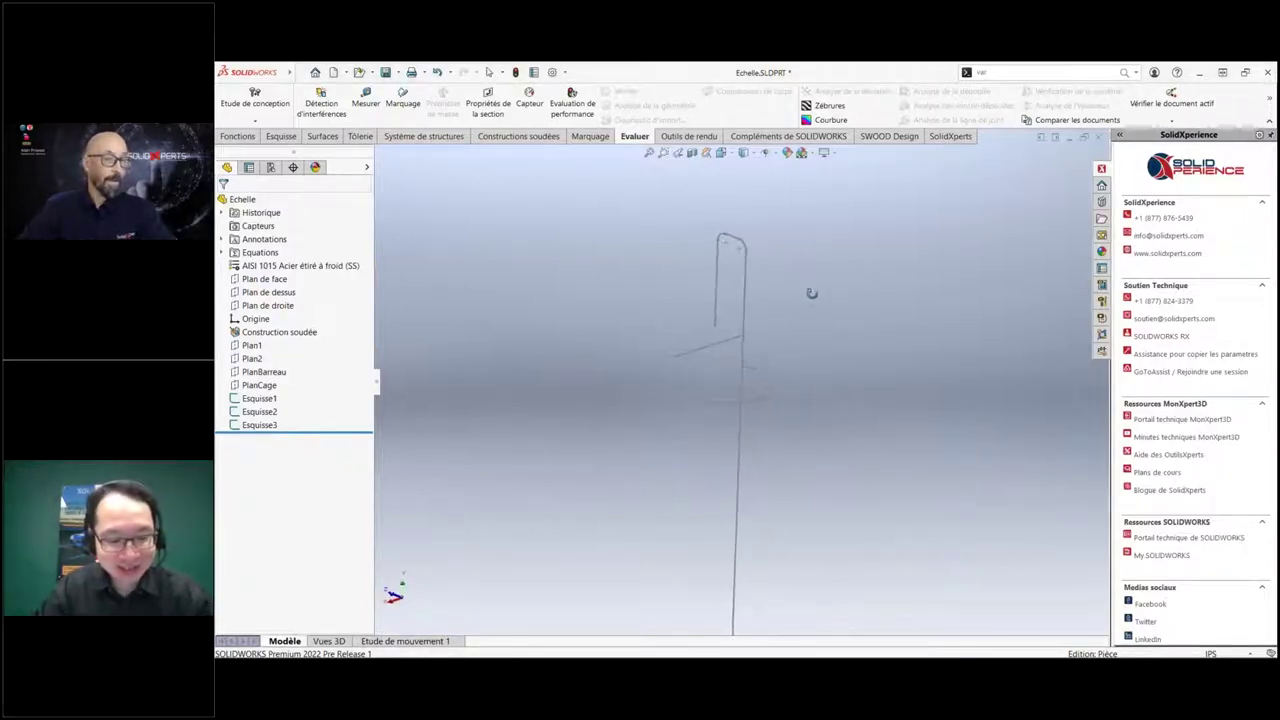
key(Escape)
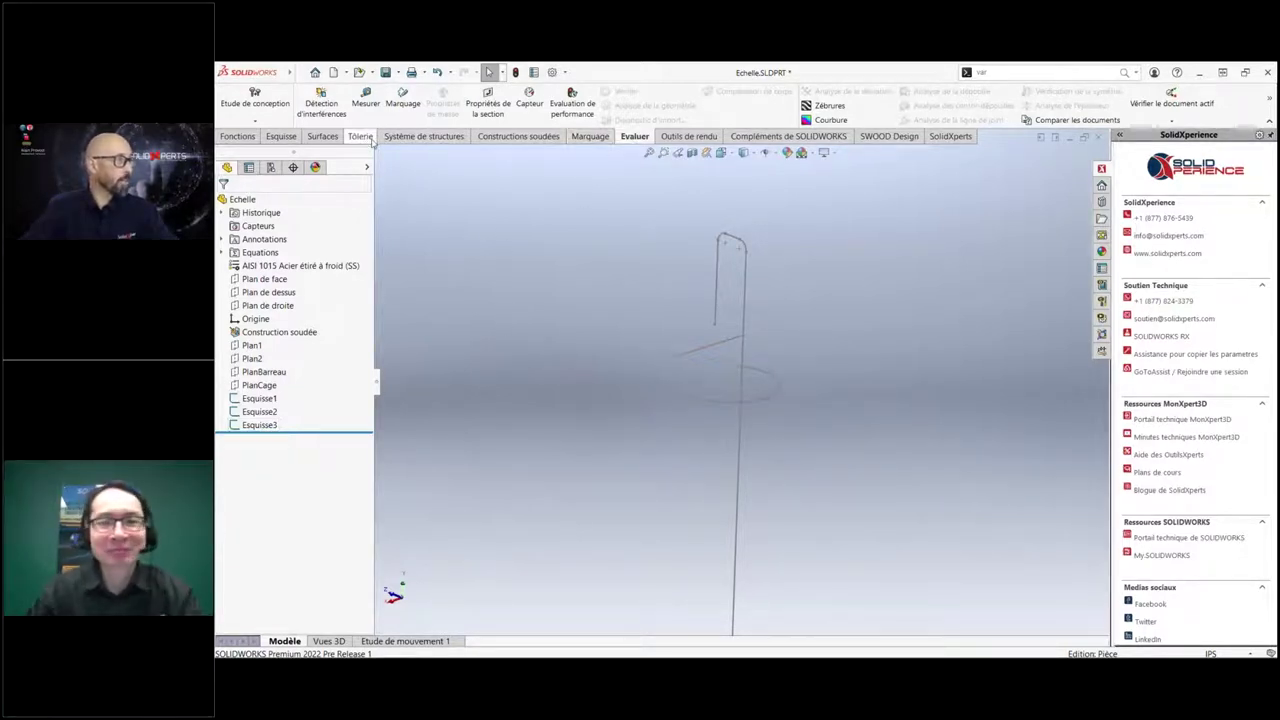
click(522, 139)
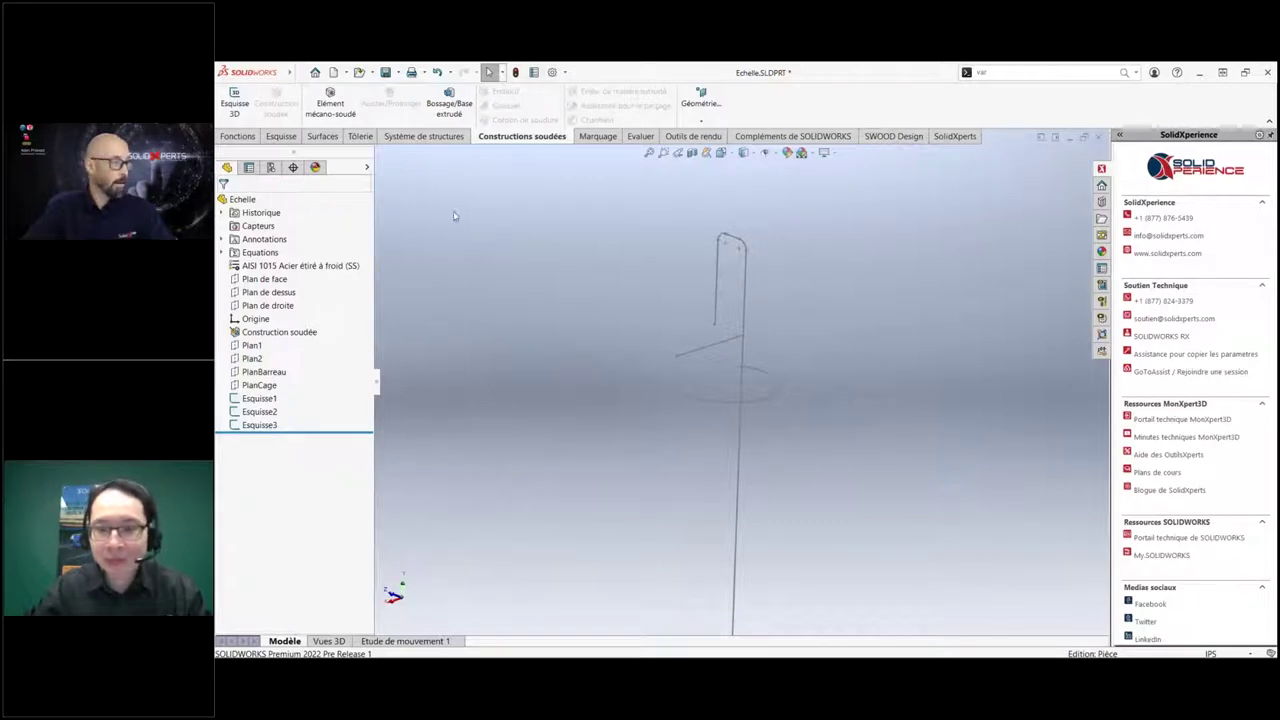
Create an AL RND TUBE 1.5 OD member along Esquisse1's lines and arcs as the bent tube.
click(330, 100)
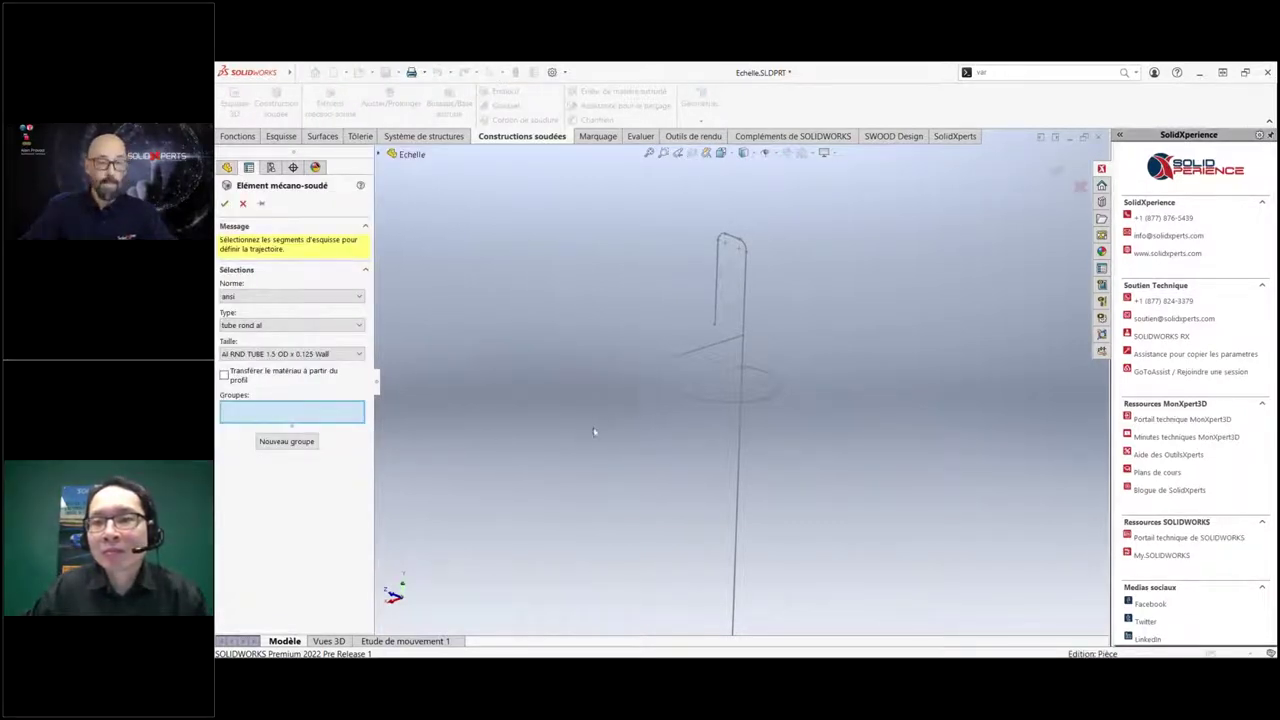
click(268, 375)
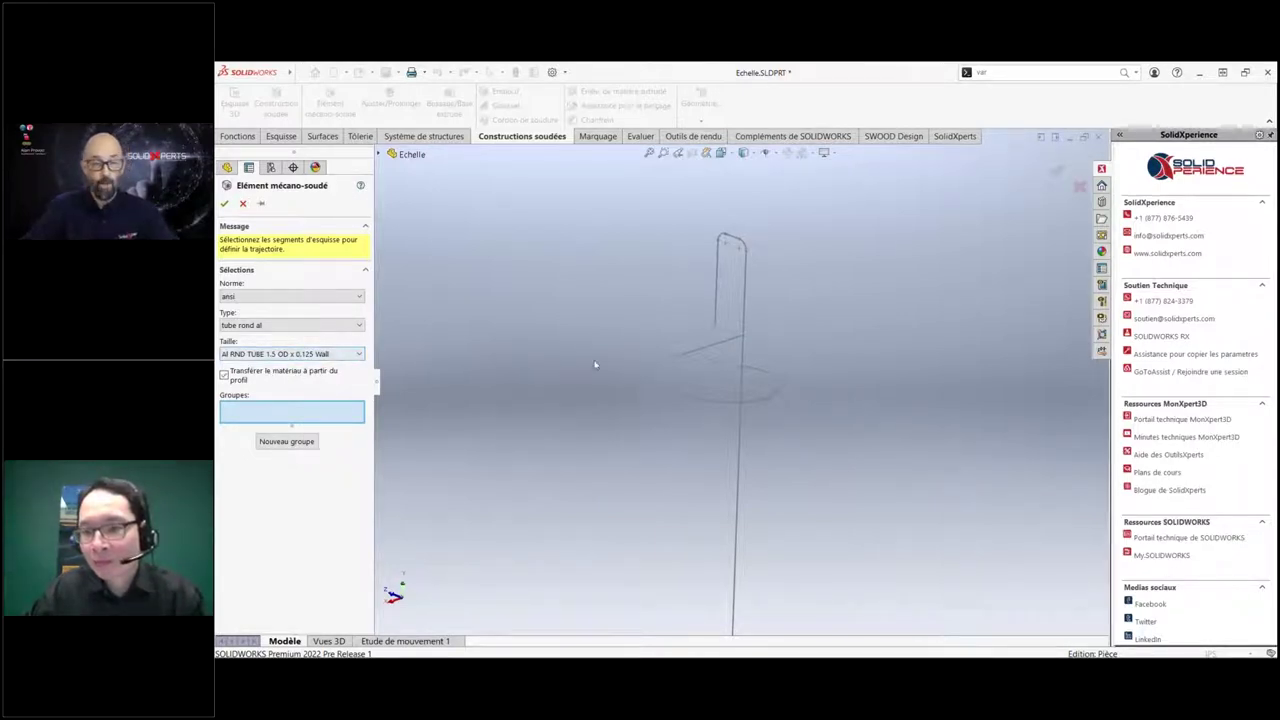
middle_drag(595, 364, 718, 270)
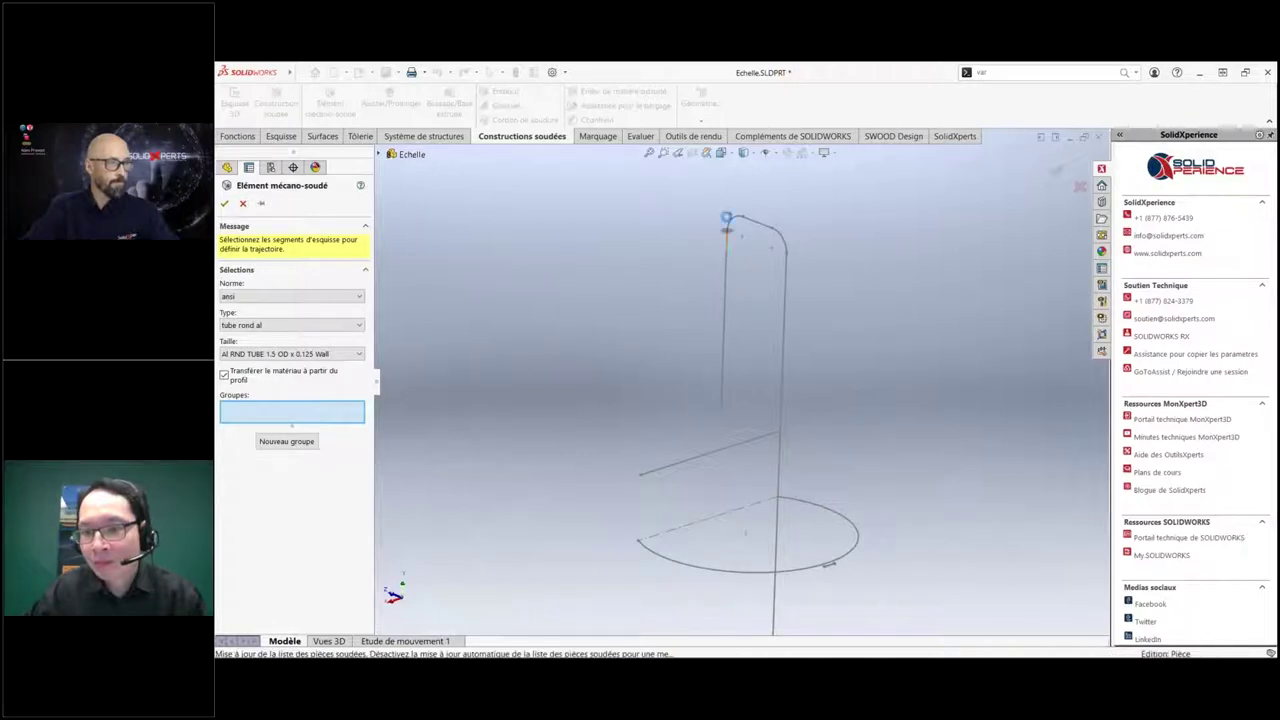
click(724, 240)
scroll(728, 240, down, 4)
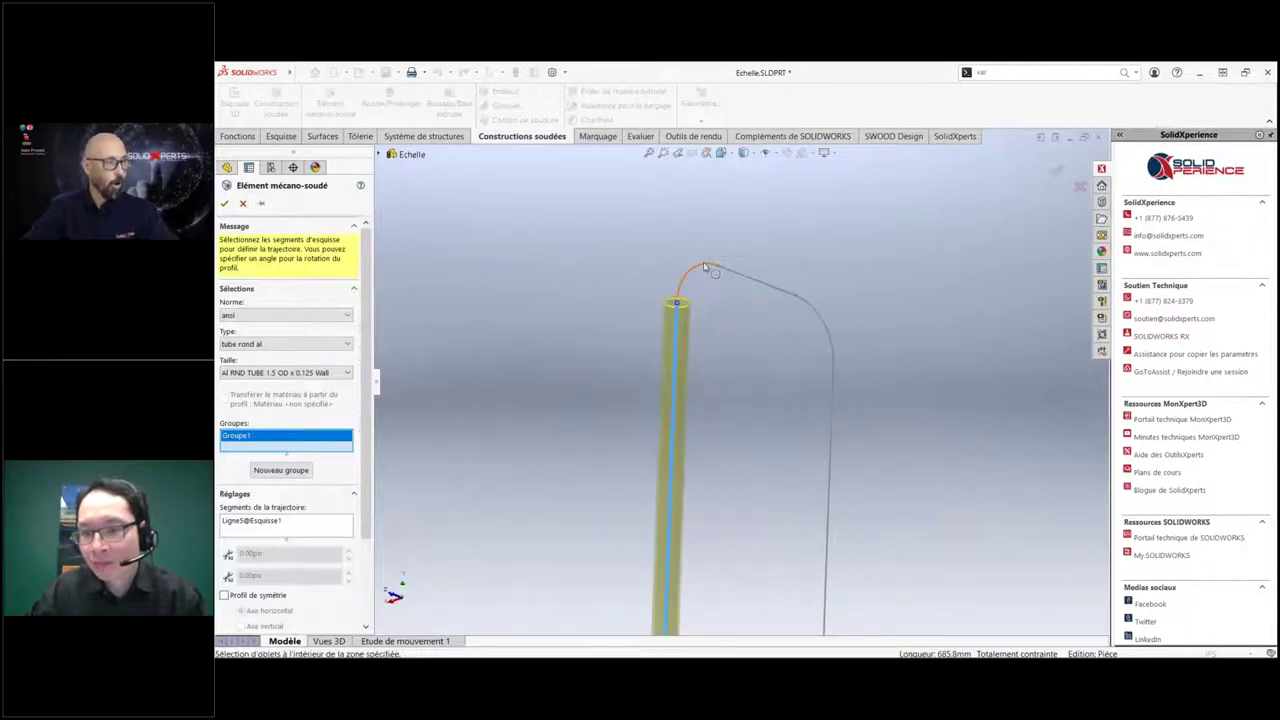
click(704, 267)
click(738, 277)
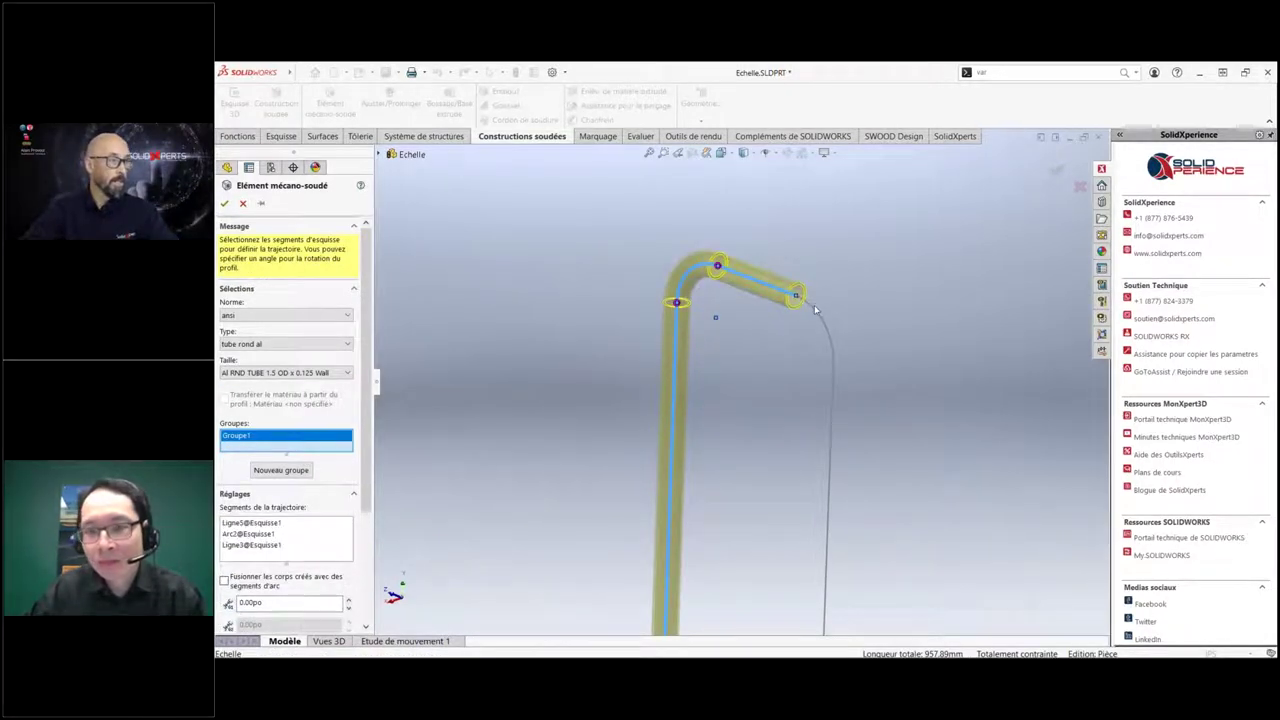
click(814, 305)
click(832, 400)
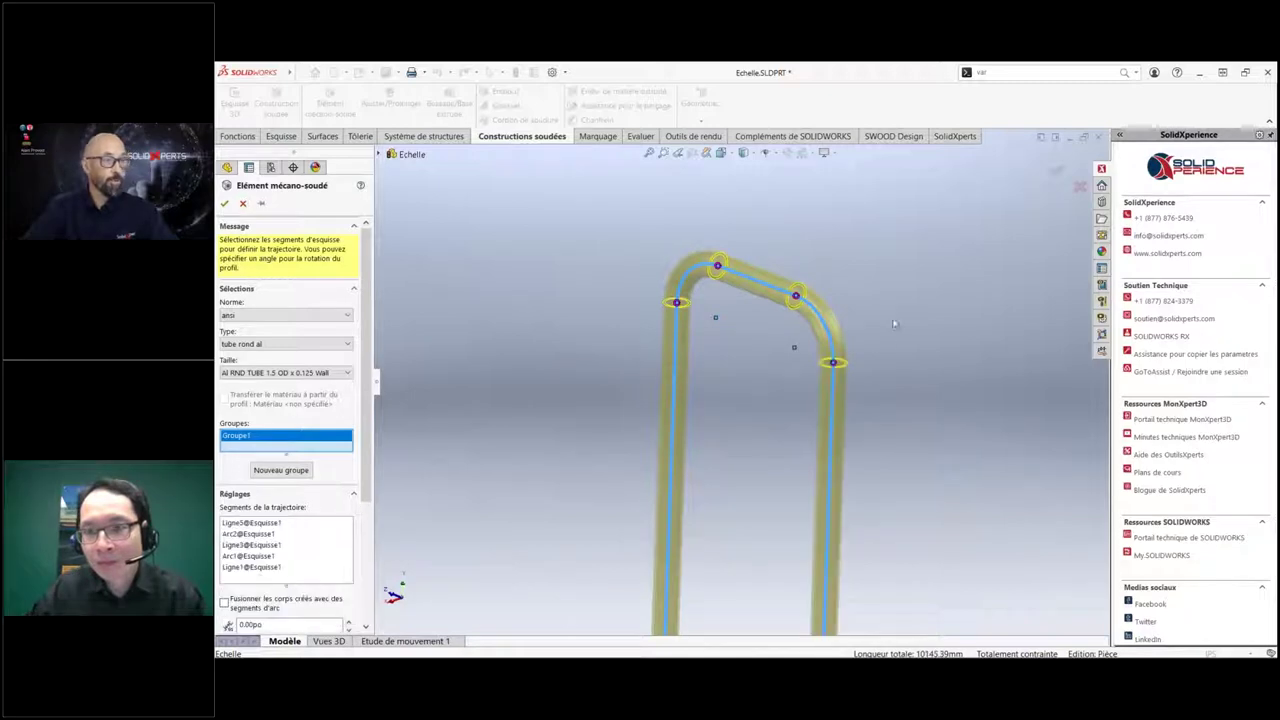
scroll(827, 312, up, 3)
mouse_move(827, 312)
middle_down()
mouse_move(783, 452)
mouse_move(745, 411)
middle_up()
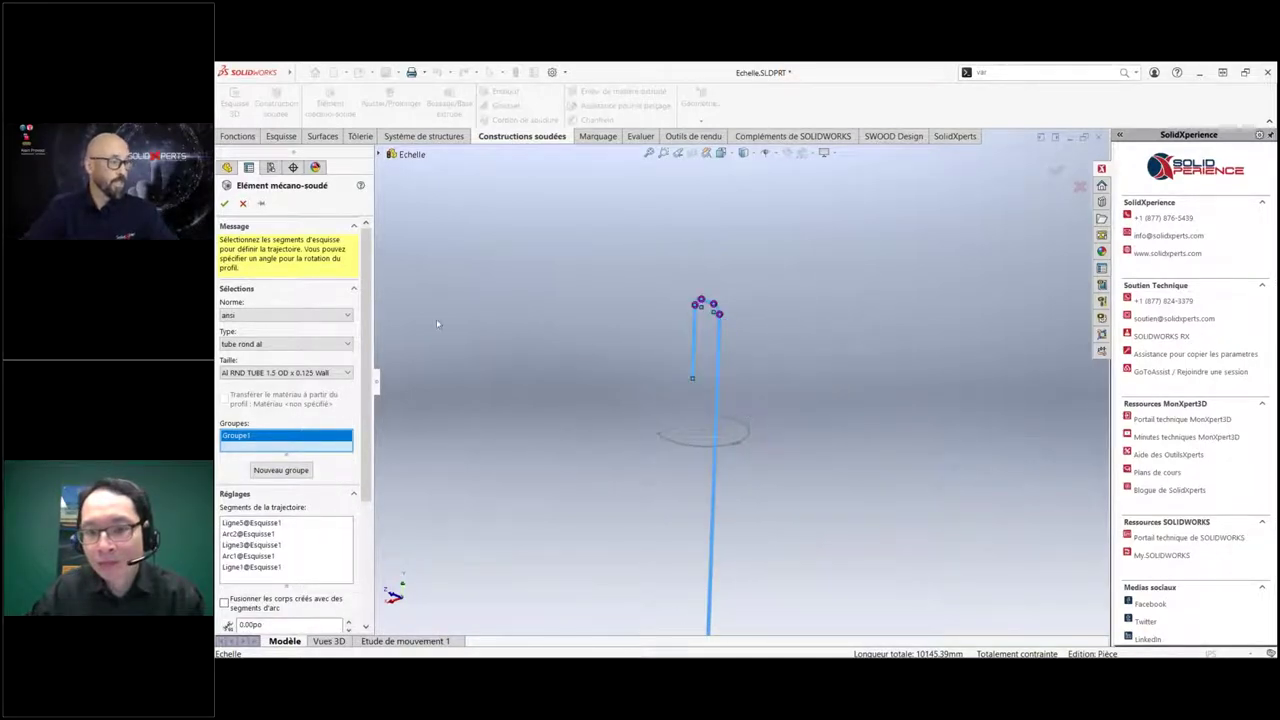
click(225, 204)
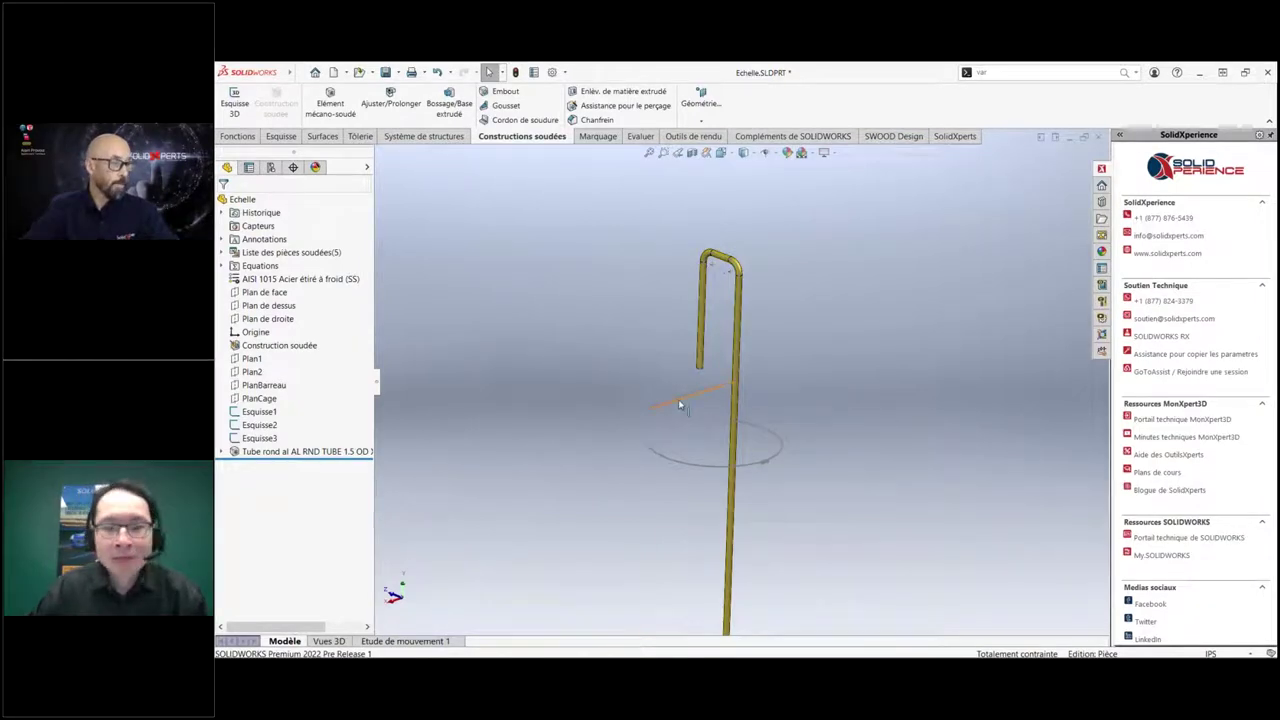
Add a second AL RND TUBE 1.5 OD member along Esquisse2's horizontal line as a rung.
click(330, 97)
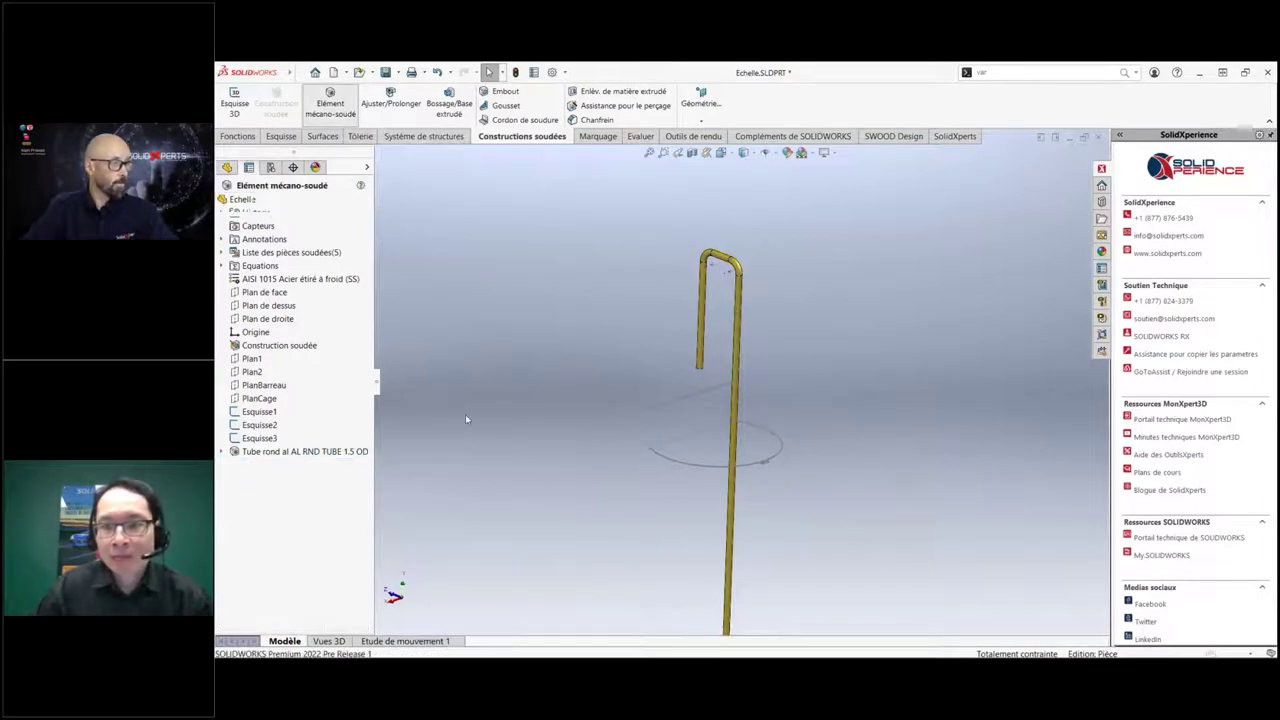
click(300, 417)
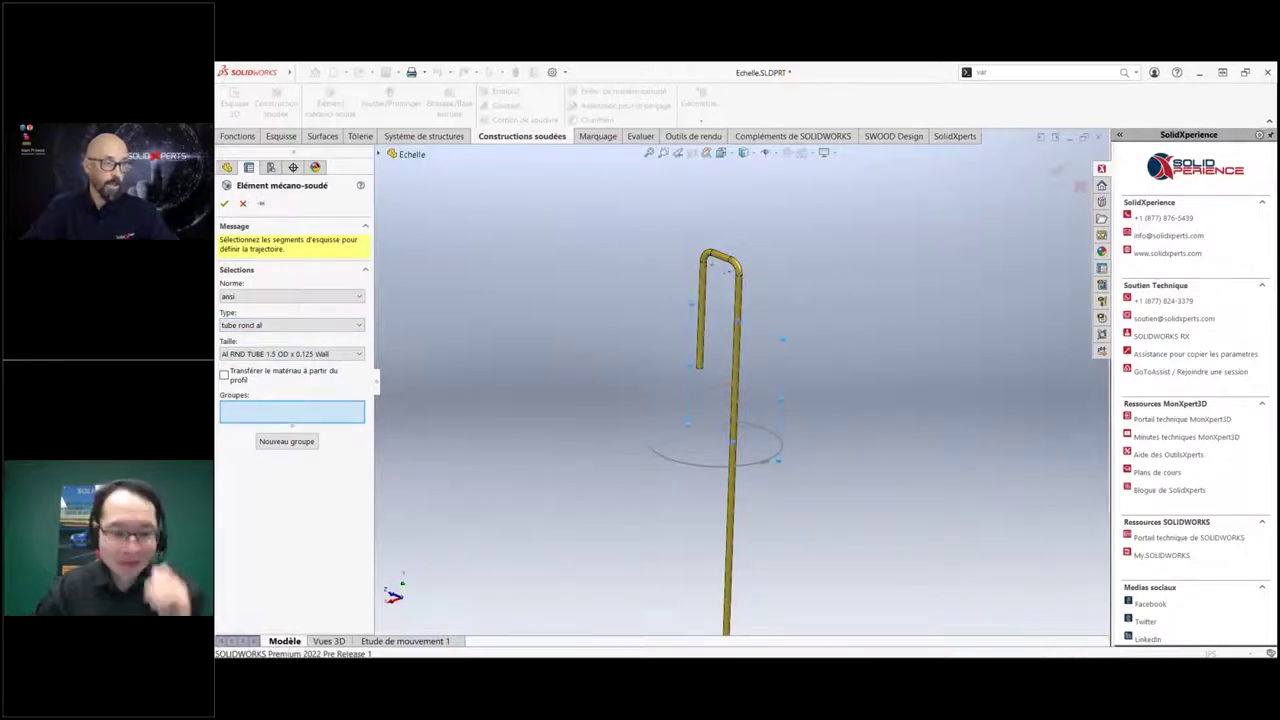
click(703, 393)
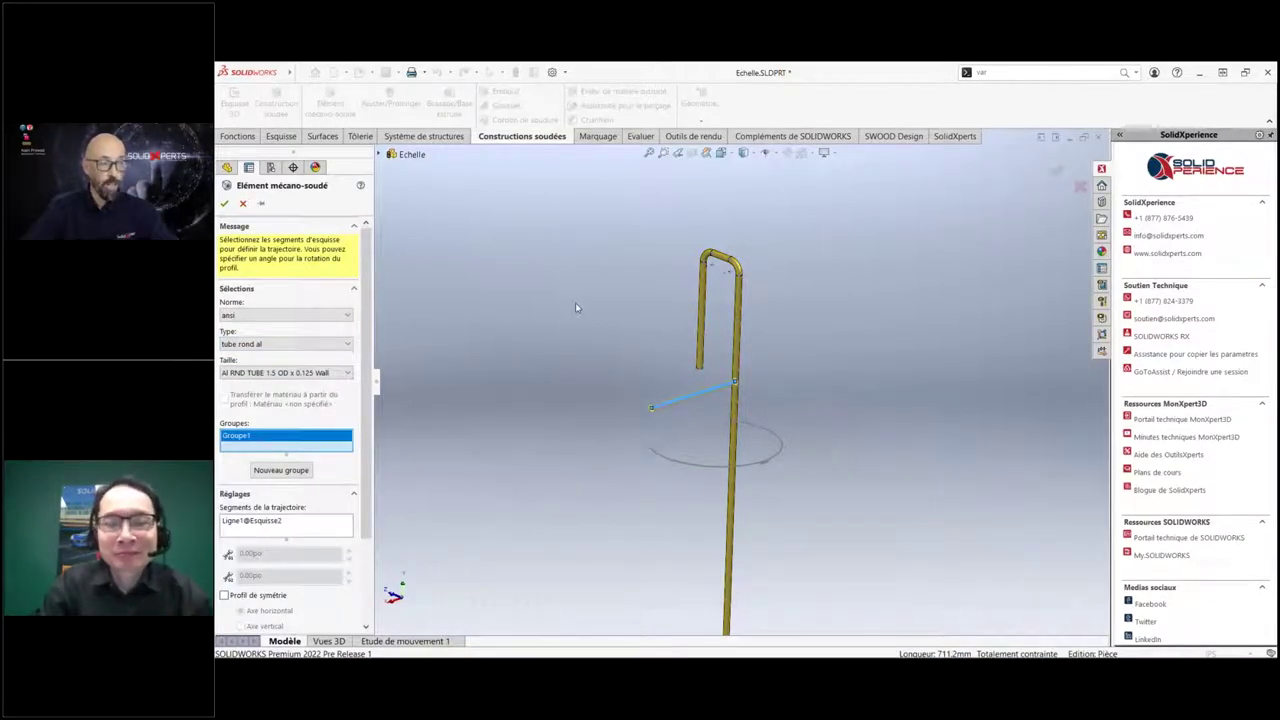
key(Return)
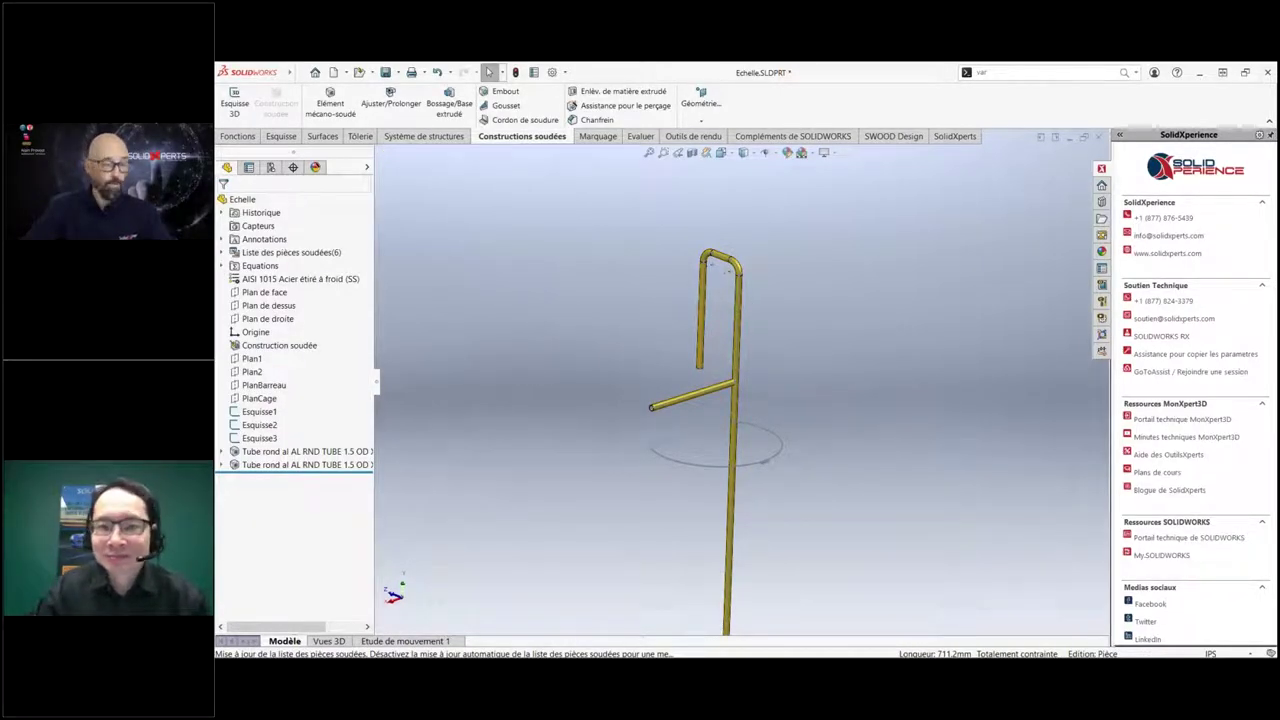
Start a Symétrie mirror across Plan de droite, set to mirror bodies.
click(268, 318)
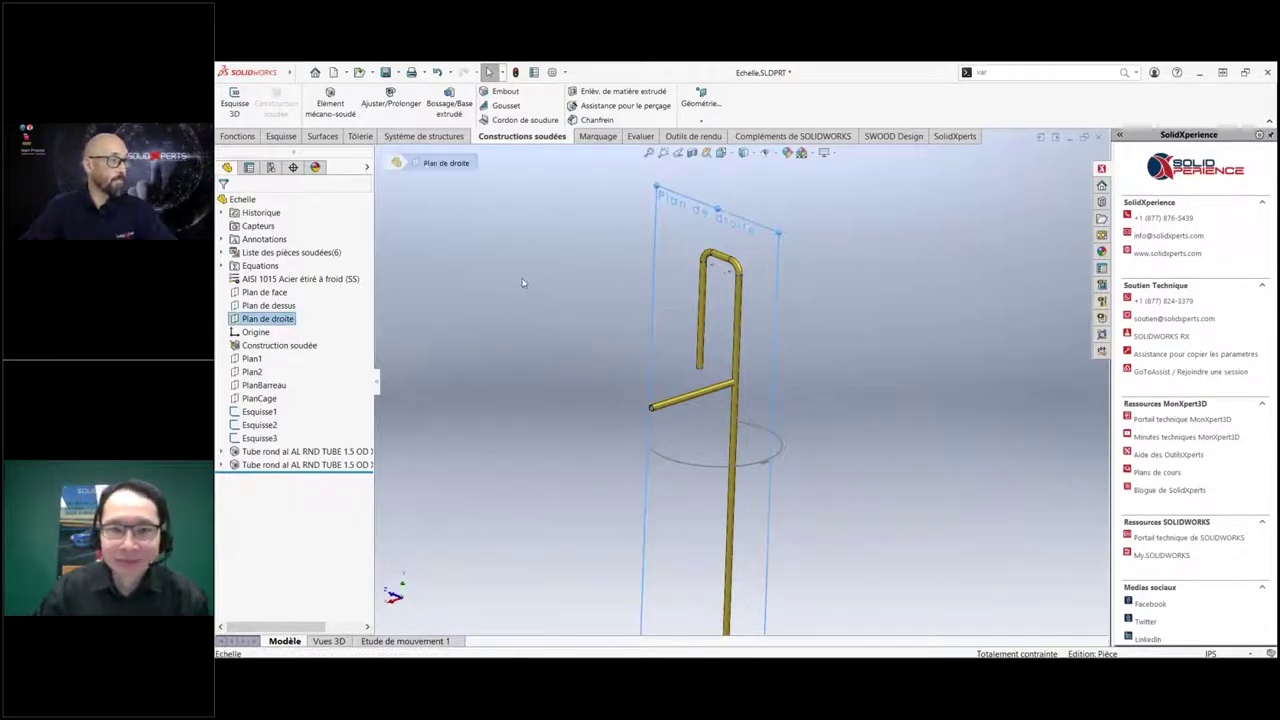
key(s)
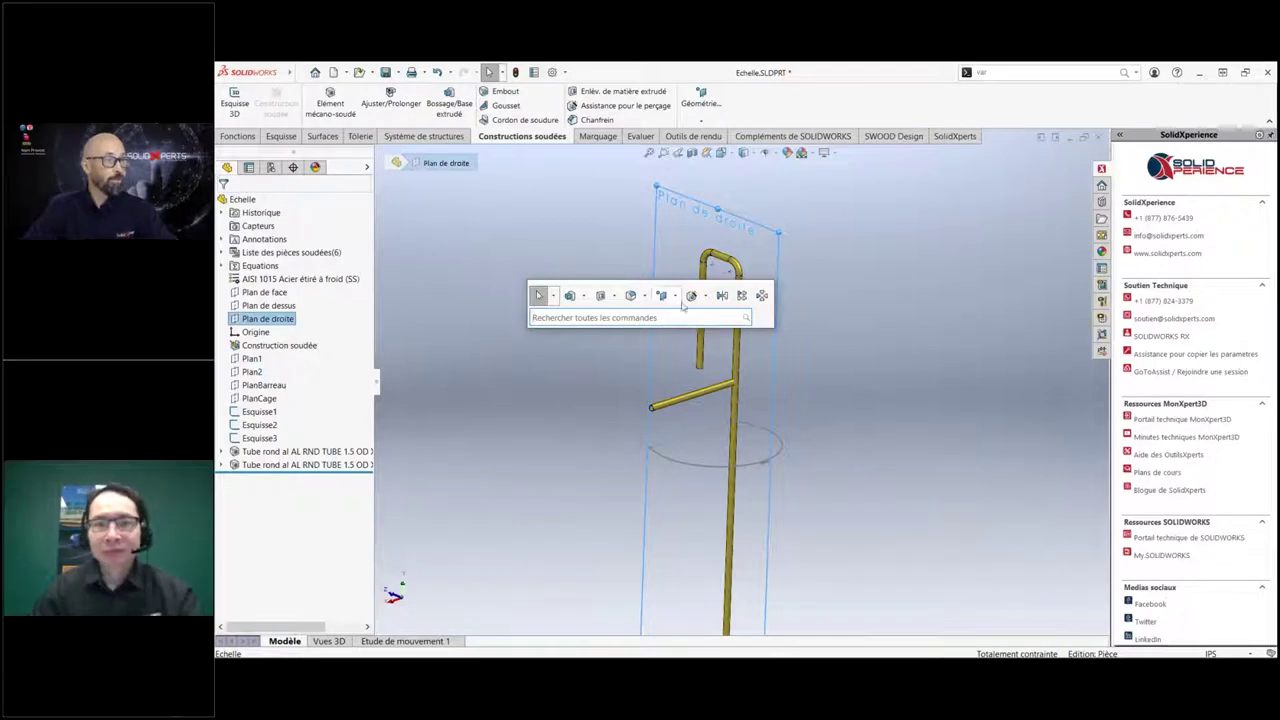
click(722, 296)
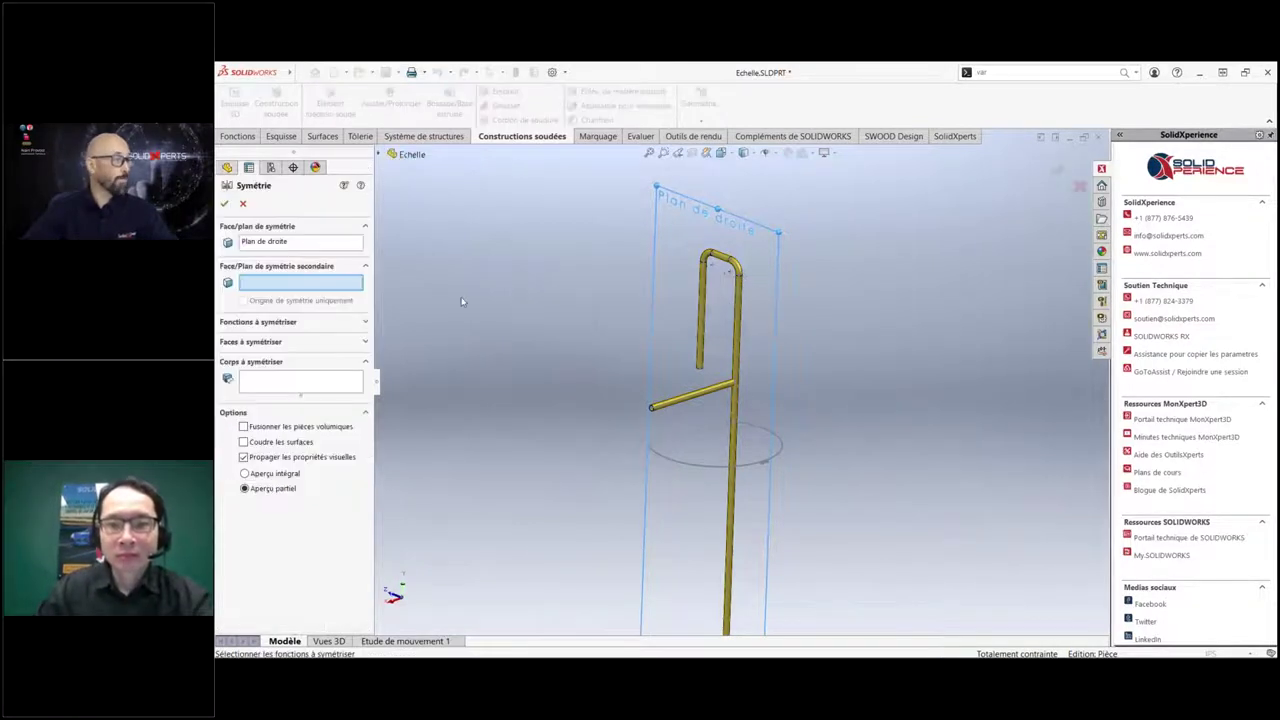
click(287, 378)
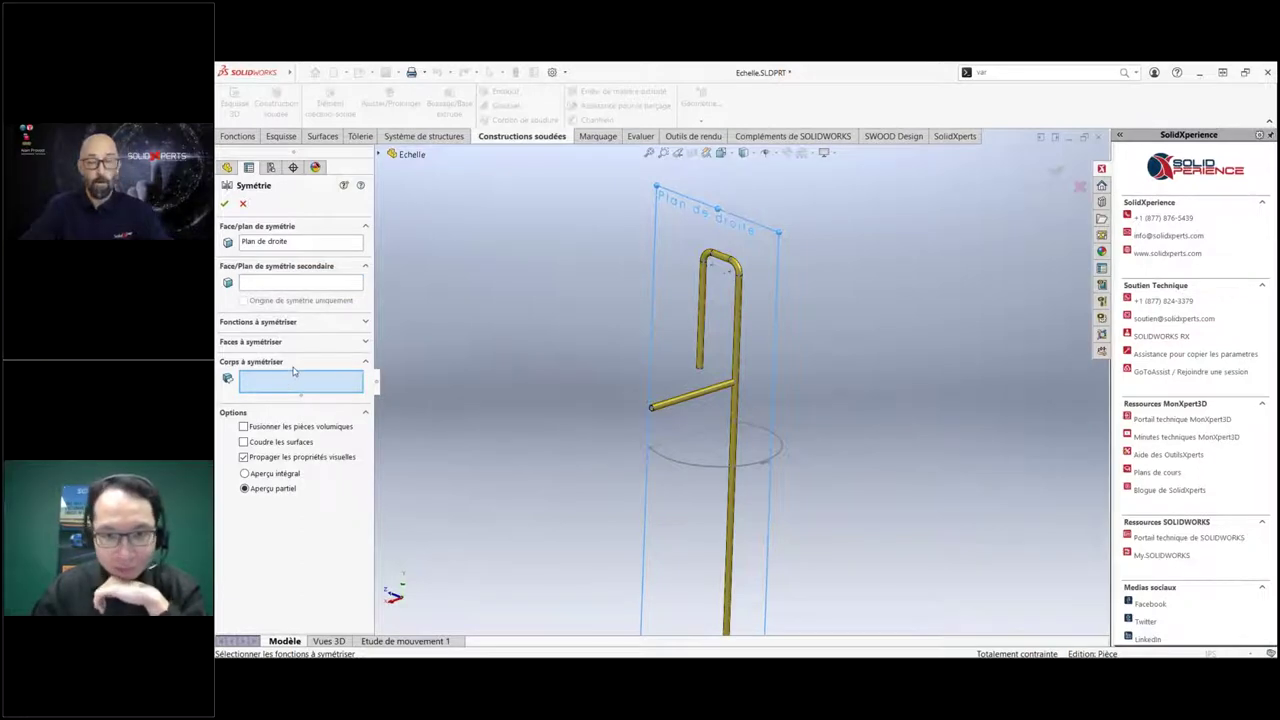
Mirror the five tube bodies: both legs, both bends and the top segment.
middle_drag(533, 294, 700, 330)
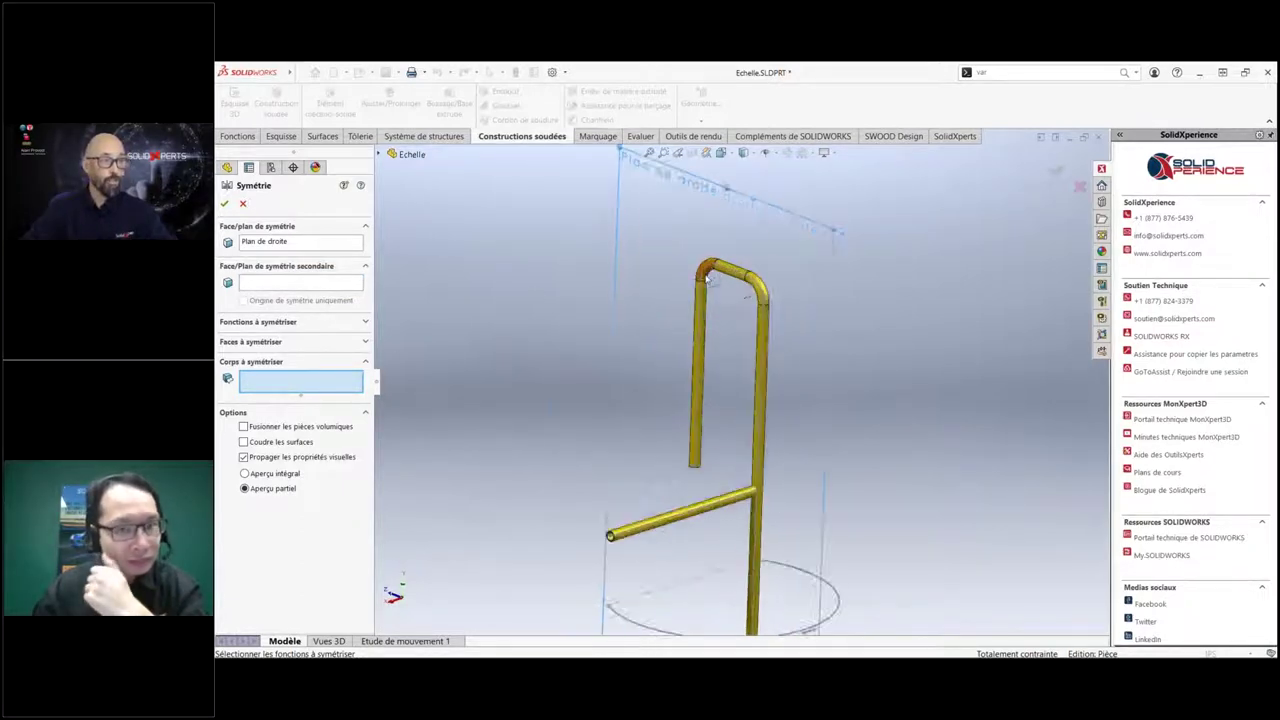
scroll(713, 343, down, 5)
click(713, 343)
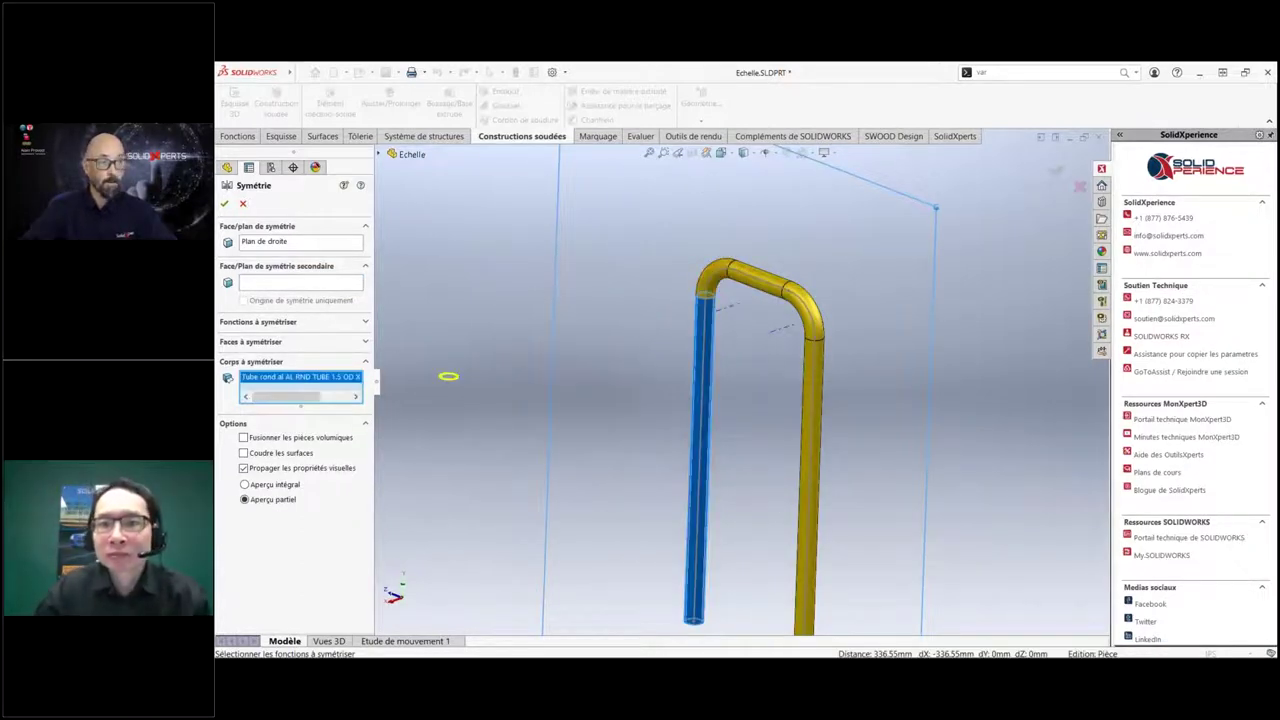
click(726, 276)
click(757, 275)
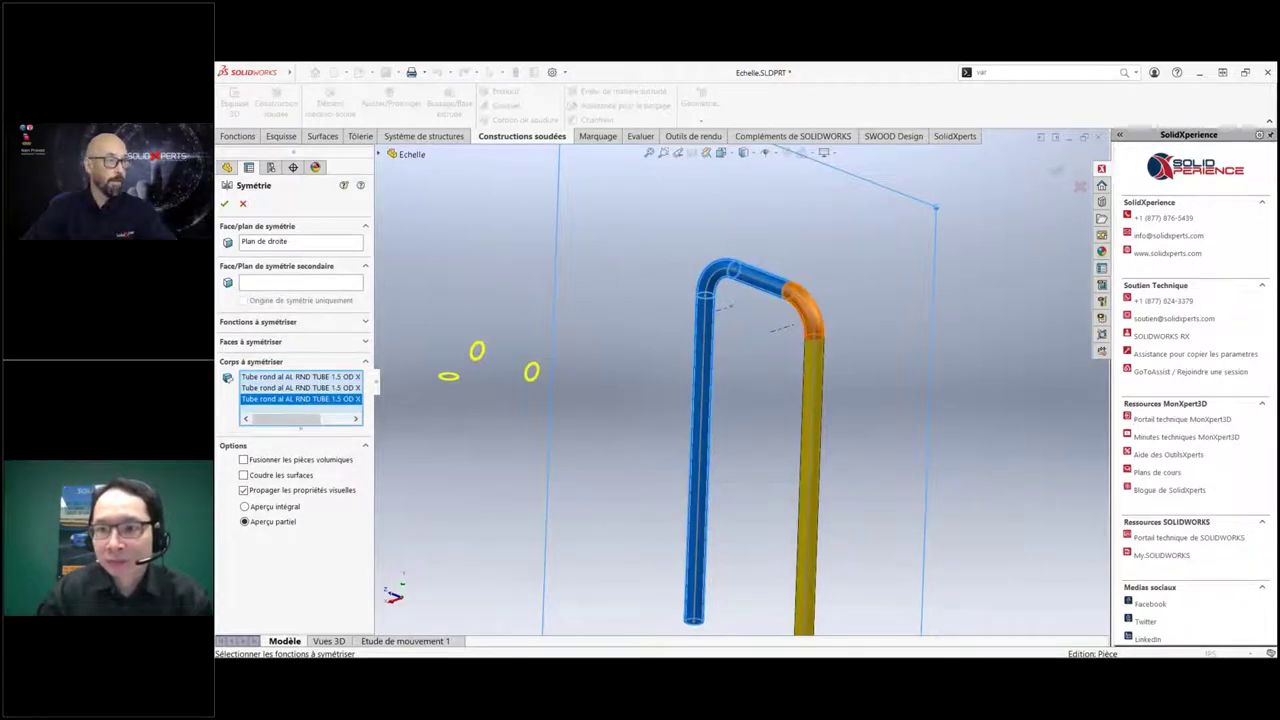
click(808, 298)
click(820, 350)
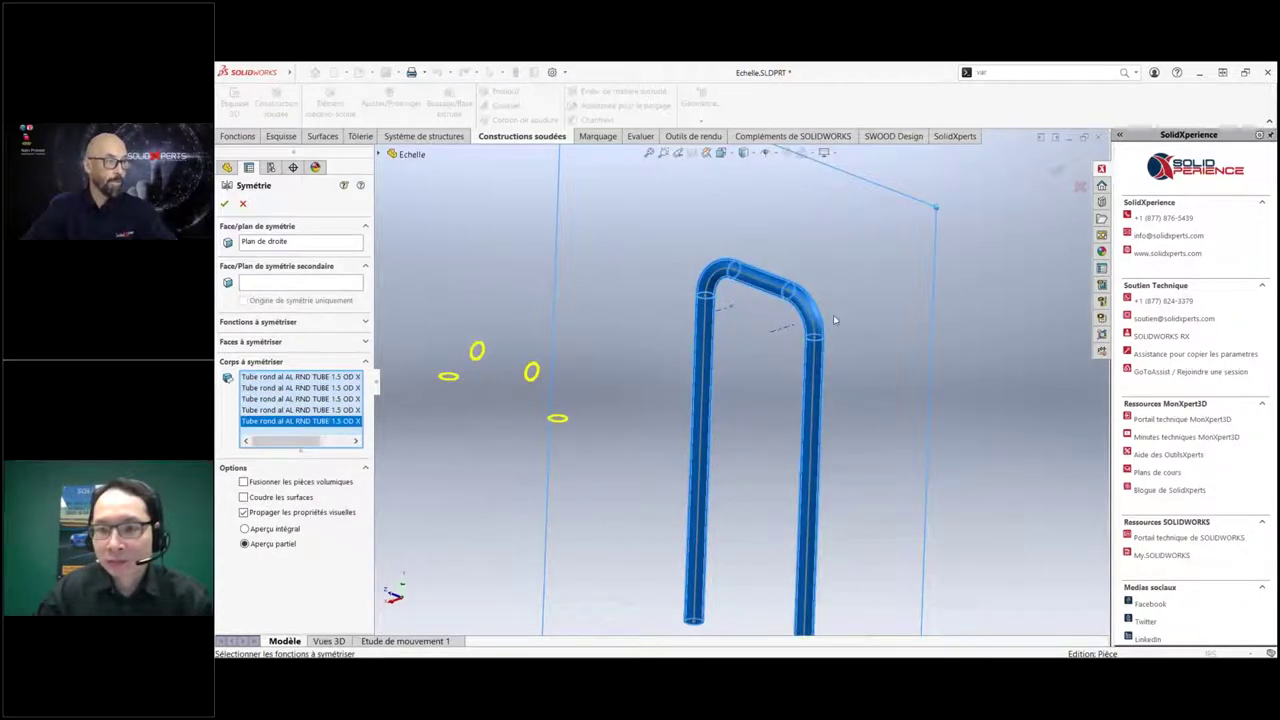
click(224, 203)
scroll(739, 493, up, 5)
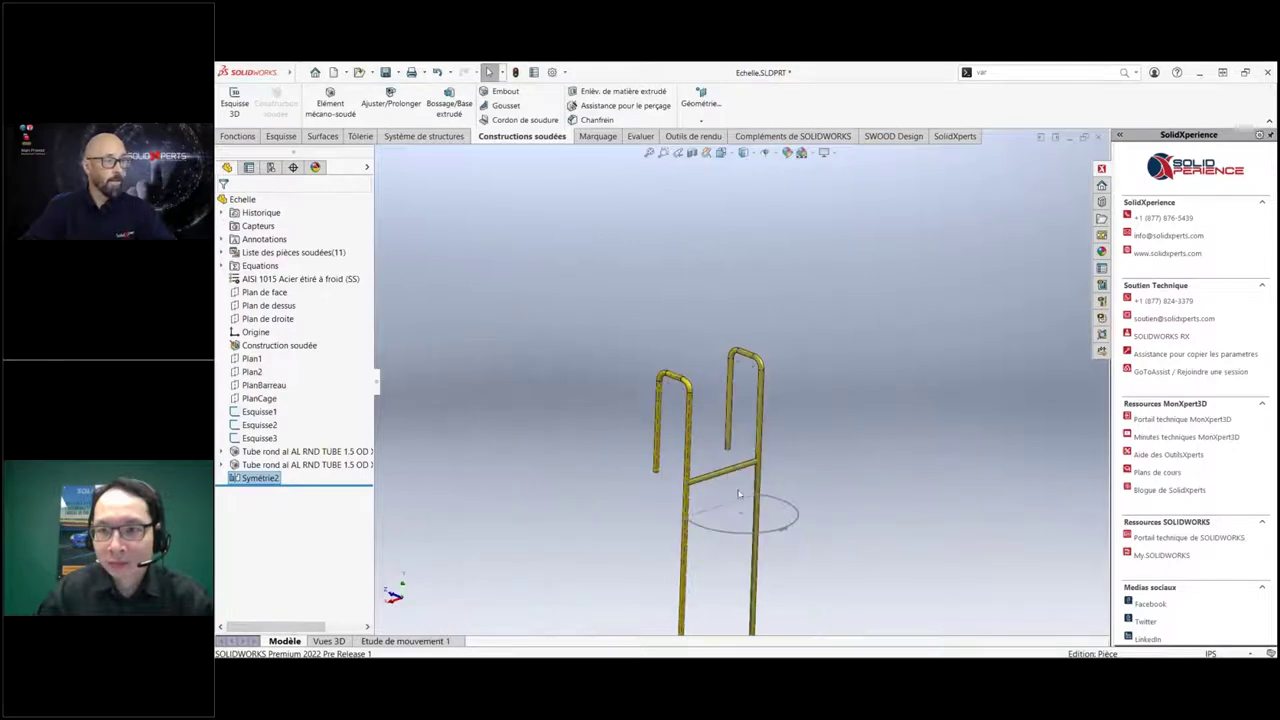
scroll(680, 511, down, 3)
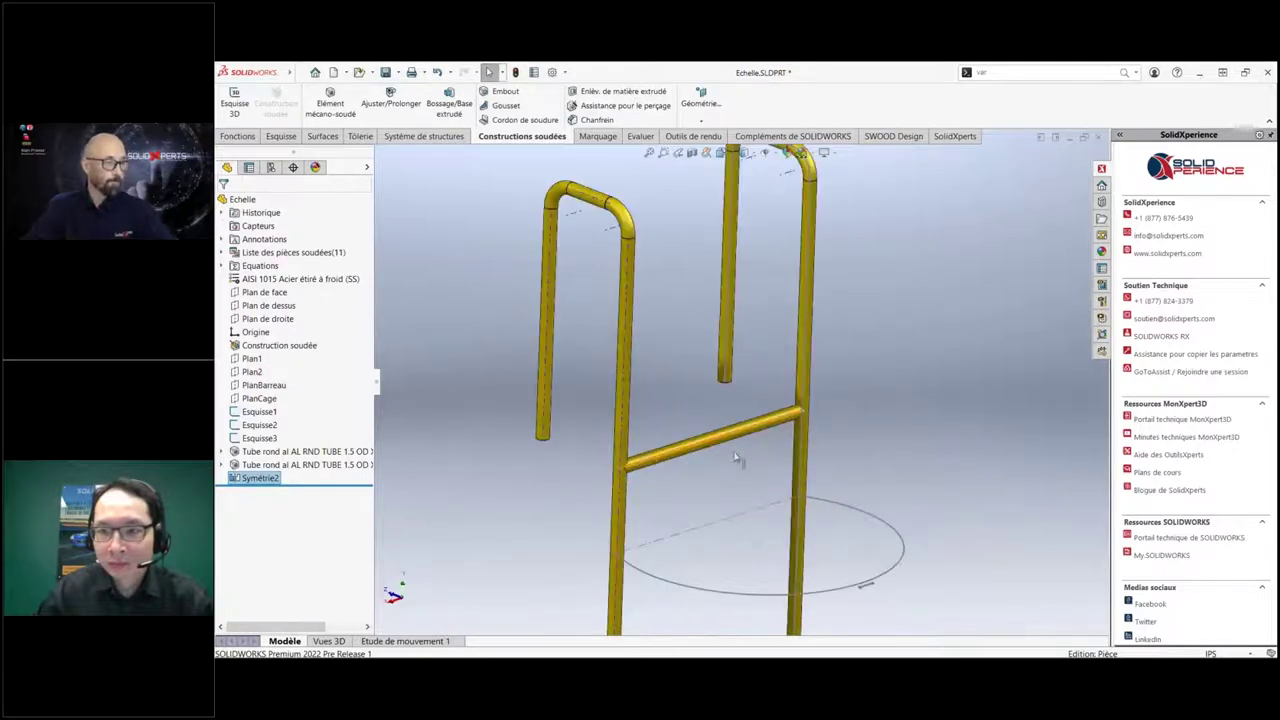
scroll(740, 460, down, 3)
scroll(794, 380, down, 2)
scroll(784, 362, down, 3)
middle_drag(784, 362, 818, 420)
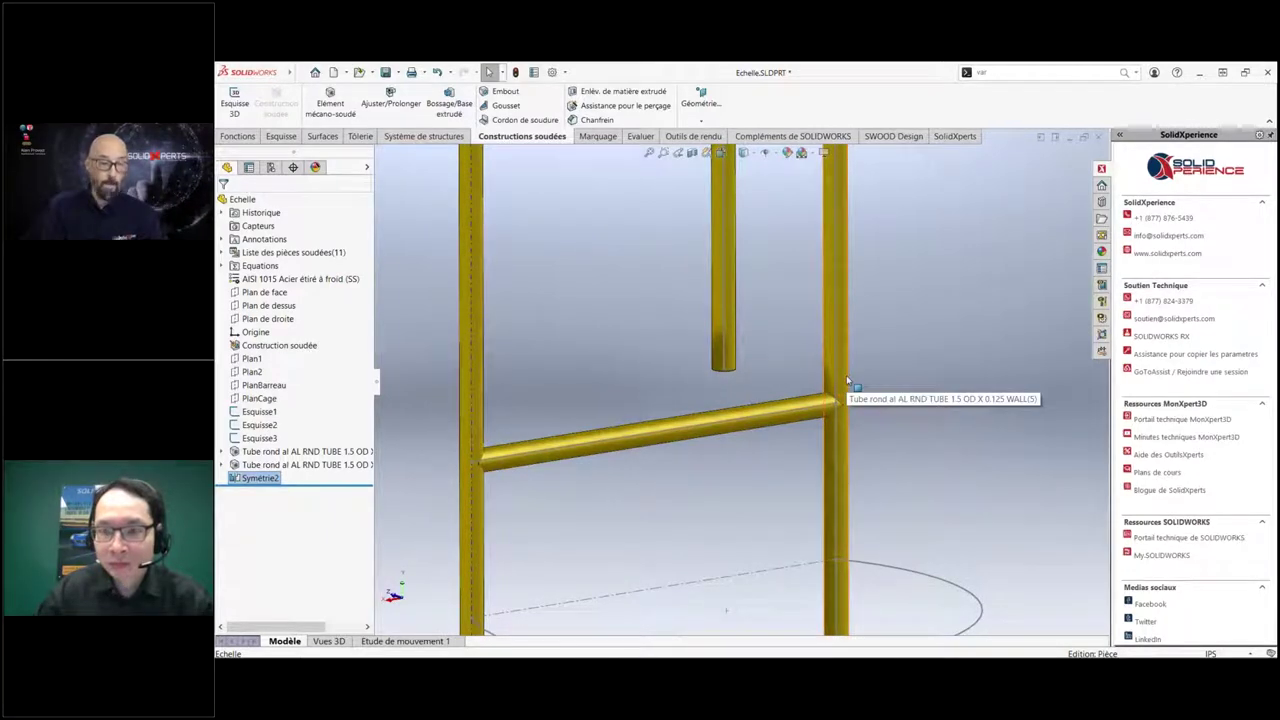
Trim the crossbar against both uprights with Ajuster/Prolonger, using Corps as the trim tool.
click(391, 100)
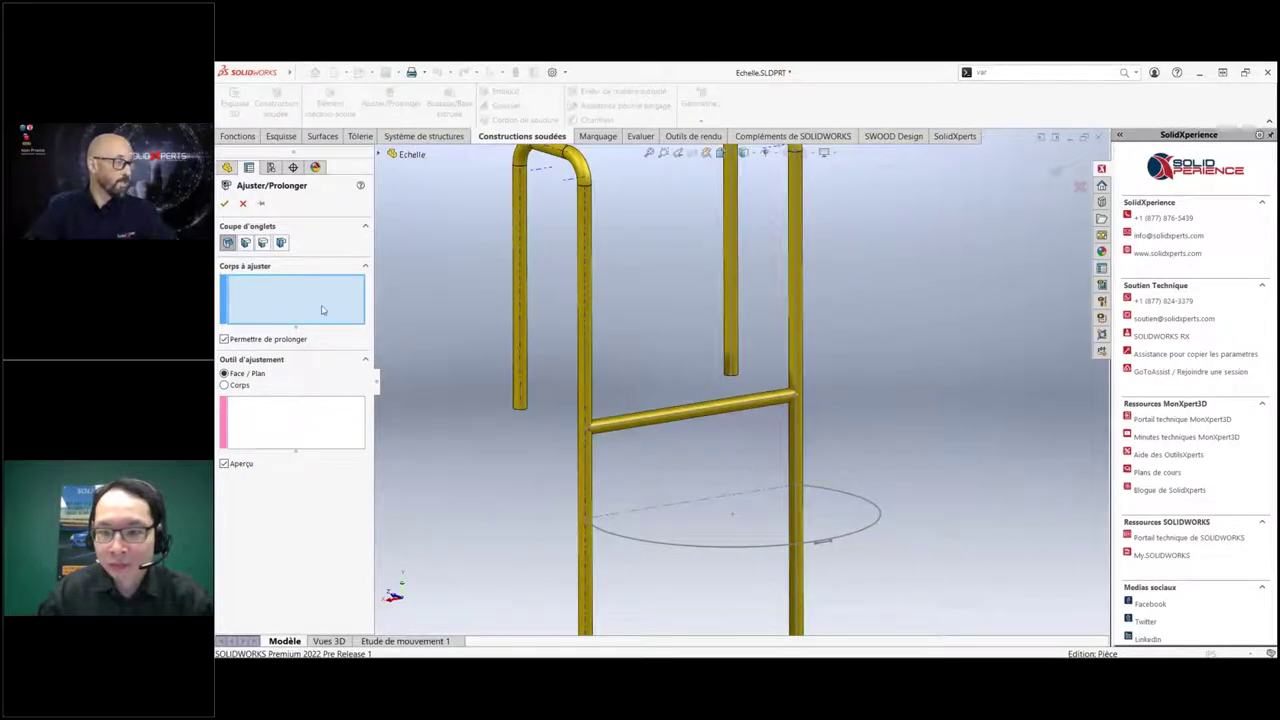
click(640, 422)
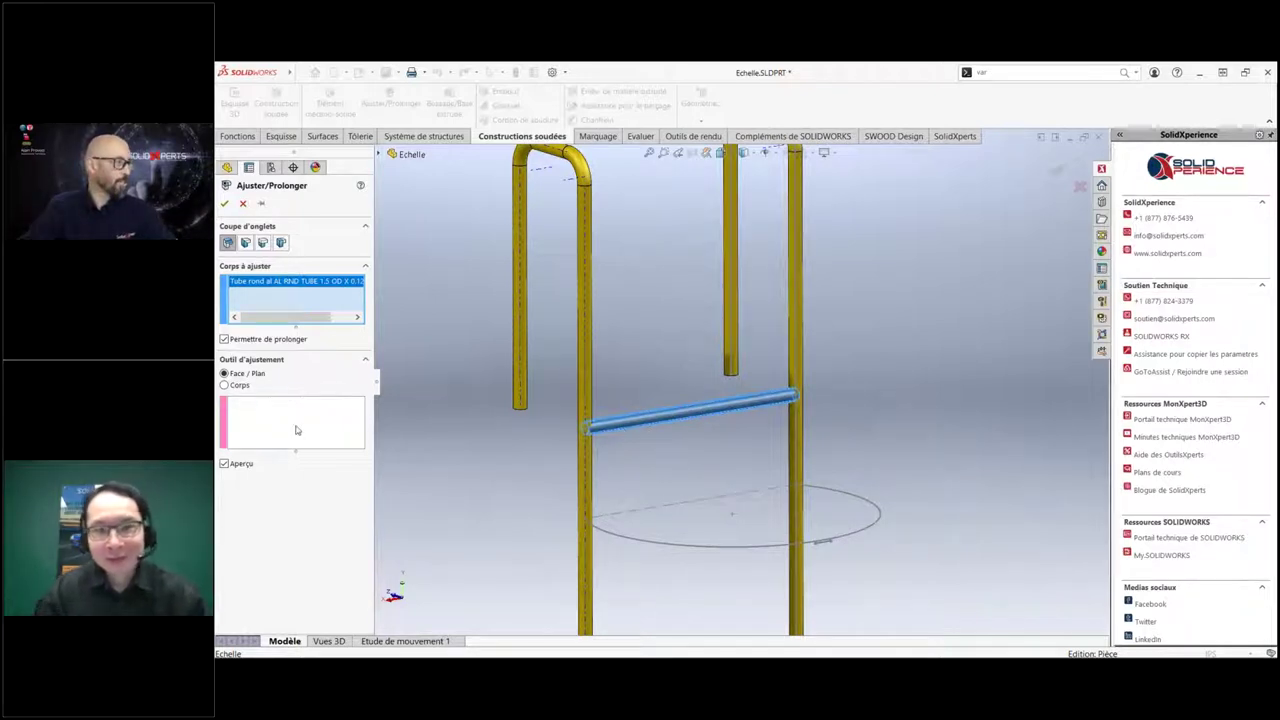
click(232, 386)
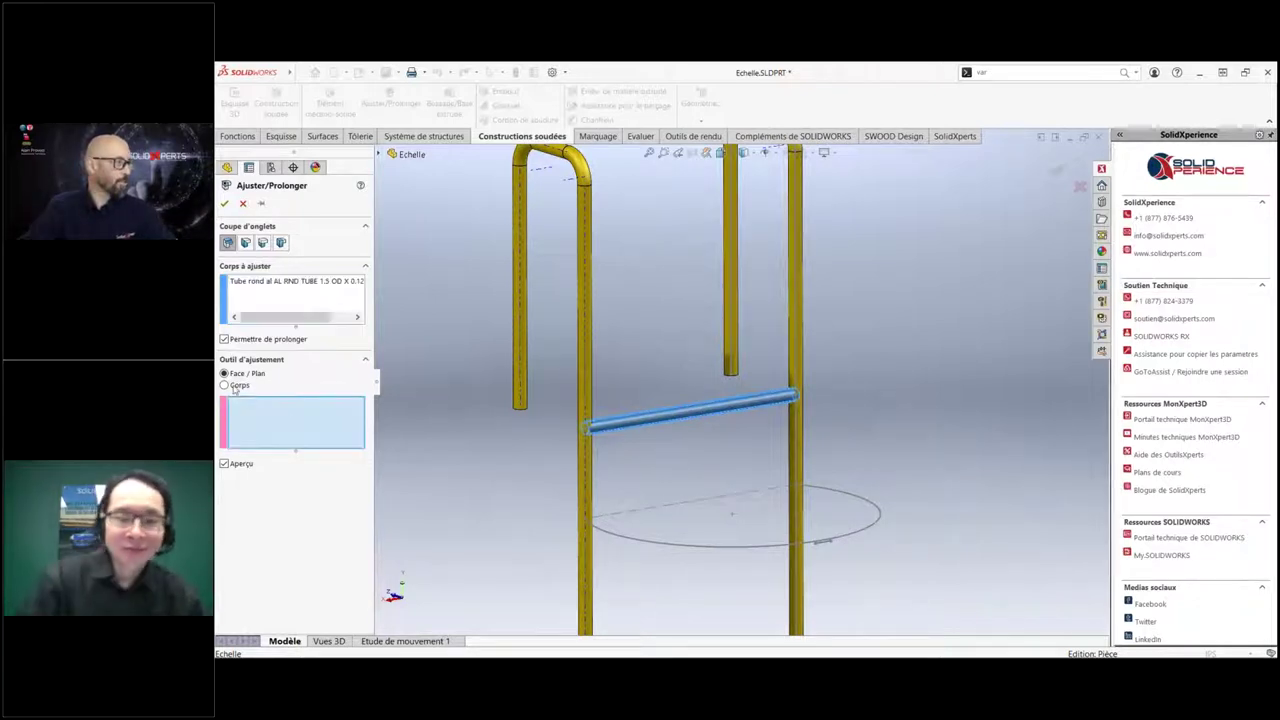
click(587, 386)
click(798, 350)
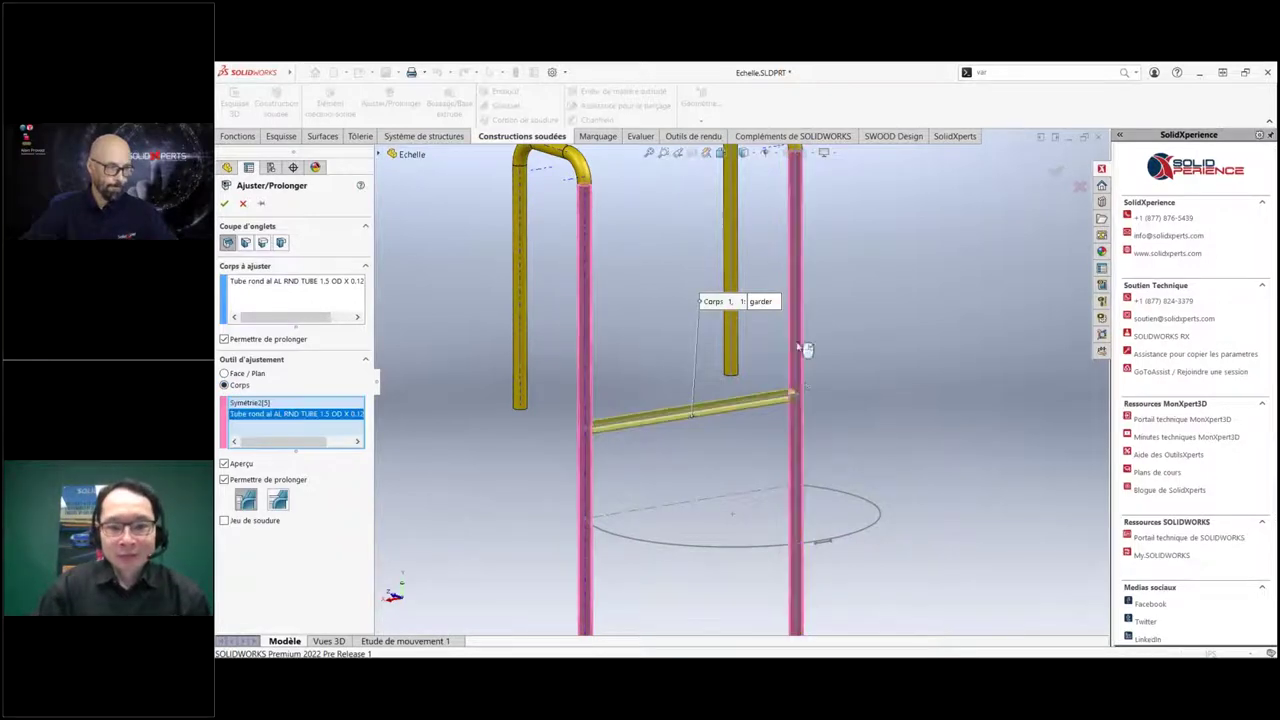
scroll(808, 402, down, 3)
scroll(808, 402, down, 3)
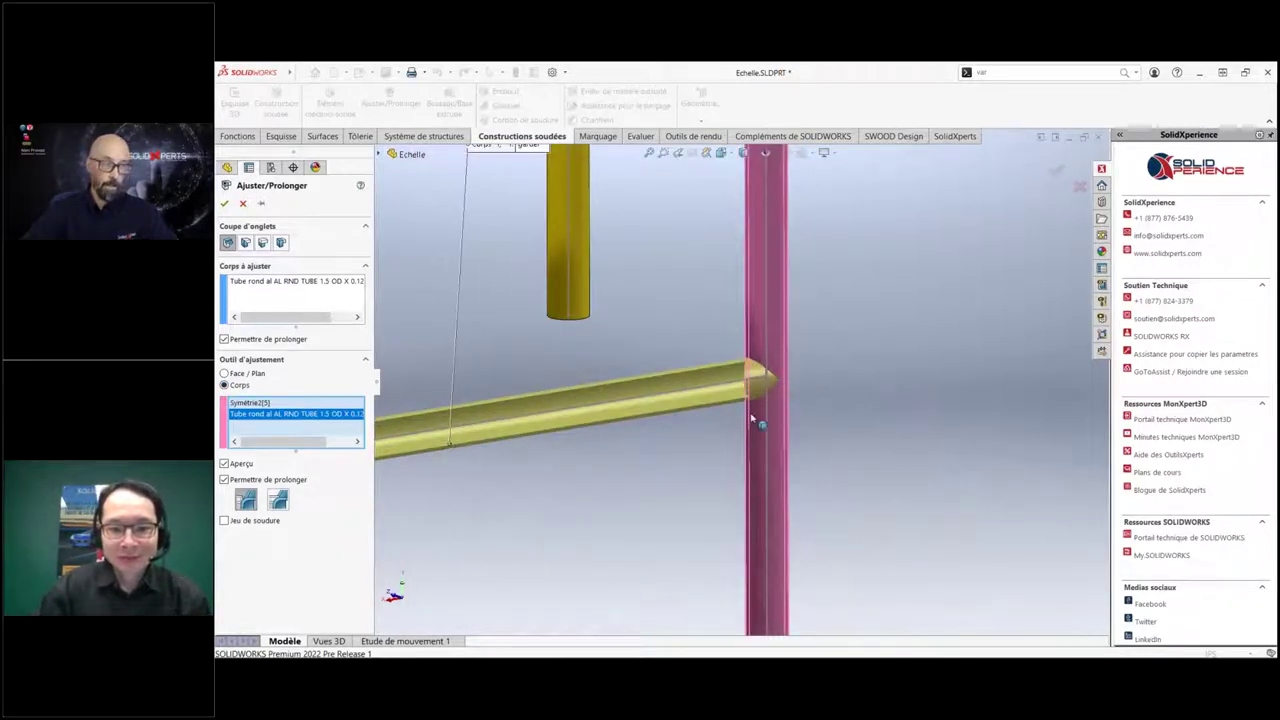
click(224, 203)
Orbit the ladder edge-on to inspect the crossbar-to-upright joints.
middle_drag(584, 351, 700, 371)
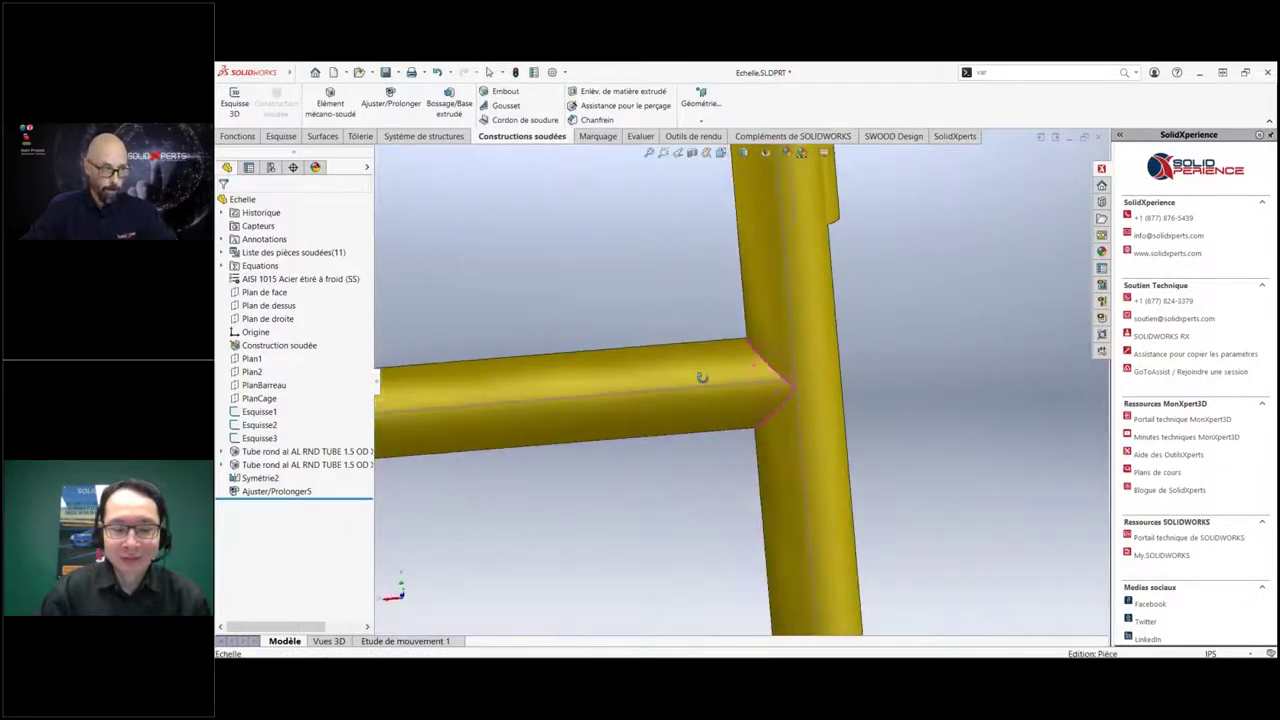
scroll(732, 378, down, 2)
scroll(940, 362, up, 3)
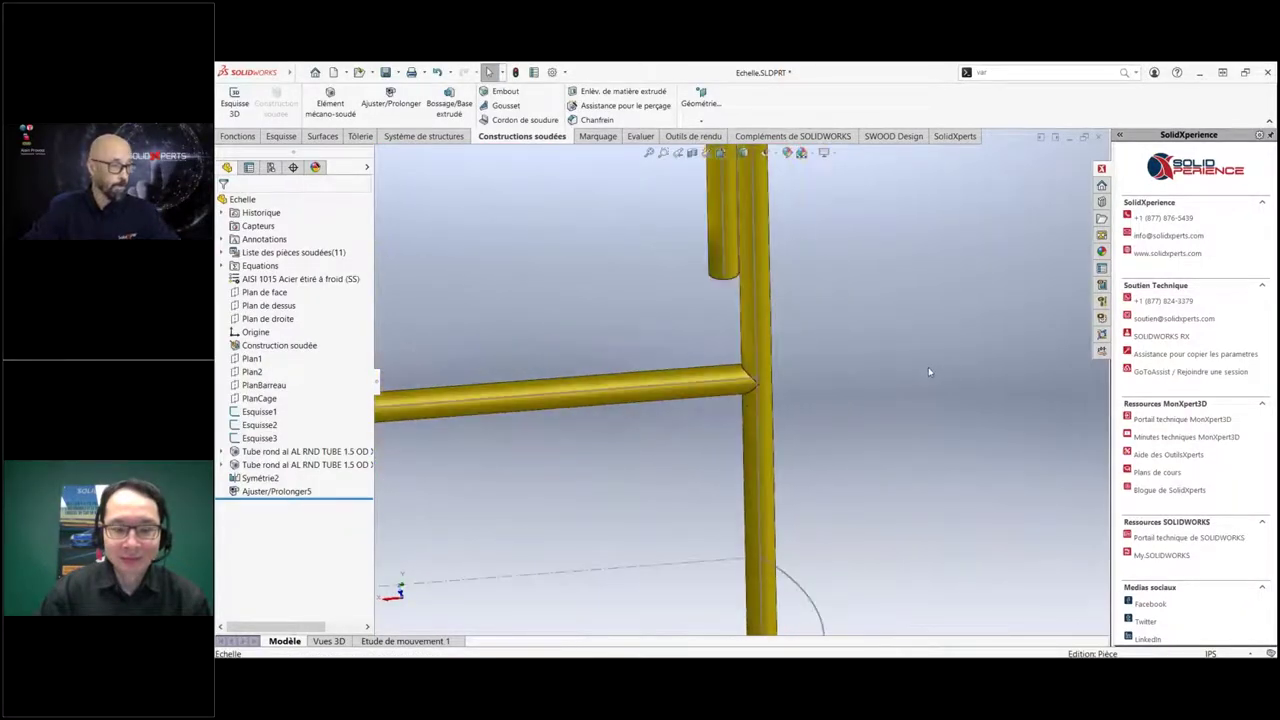
scroll(928, 367, up, 2)
middle_drag(891, 391, 778, 452)
middle_drag(690, 420, 705, 395)
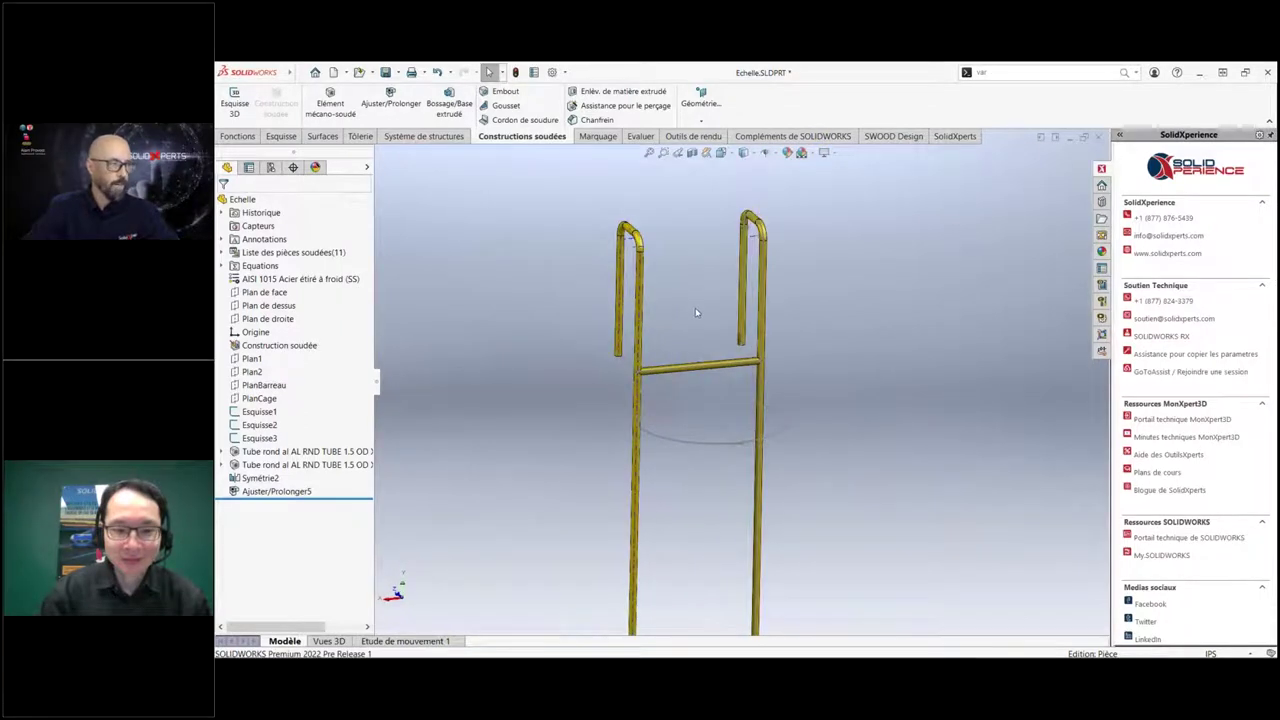
middle_drag(697, 313, 701, 307)
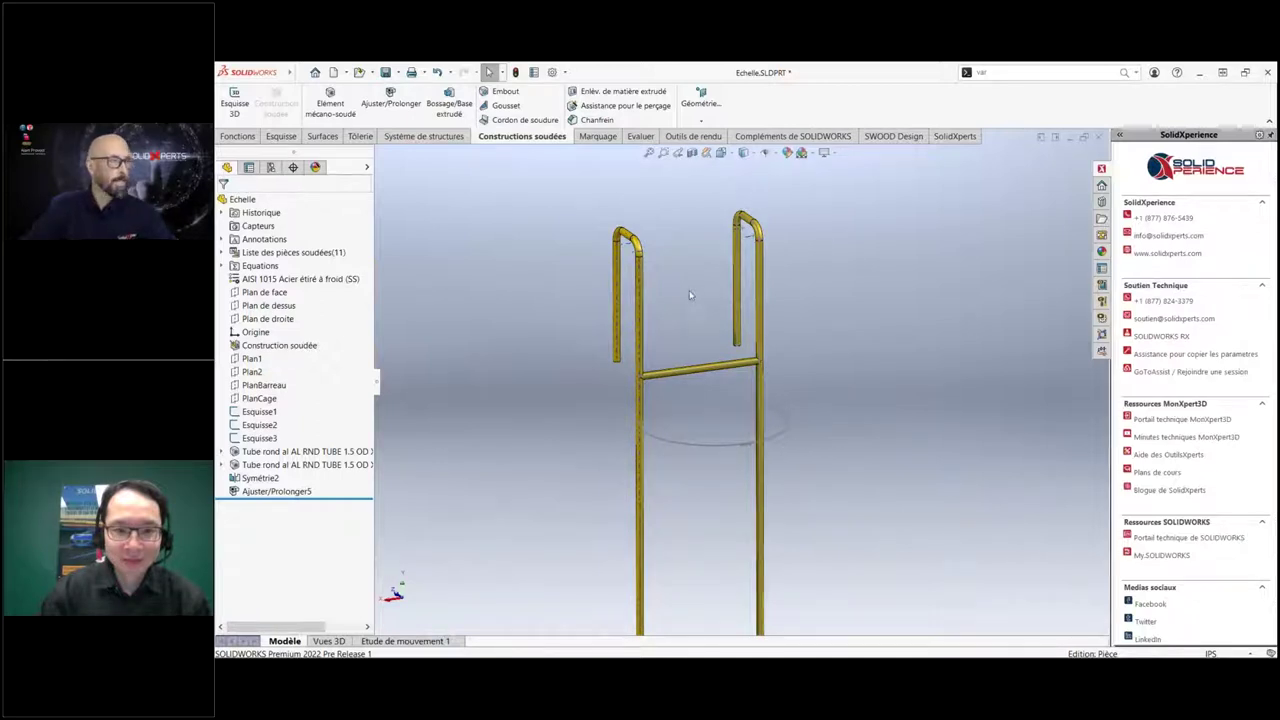
Start a linear body pattern of Ajuster/Prolonger5 along Ligne1@Esquisse1.
key(s)
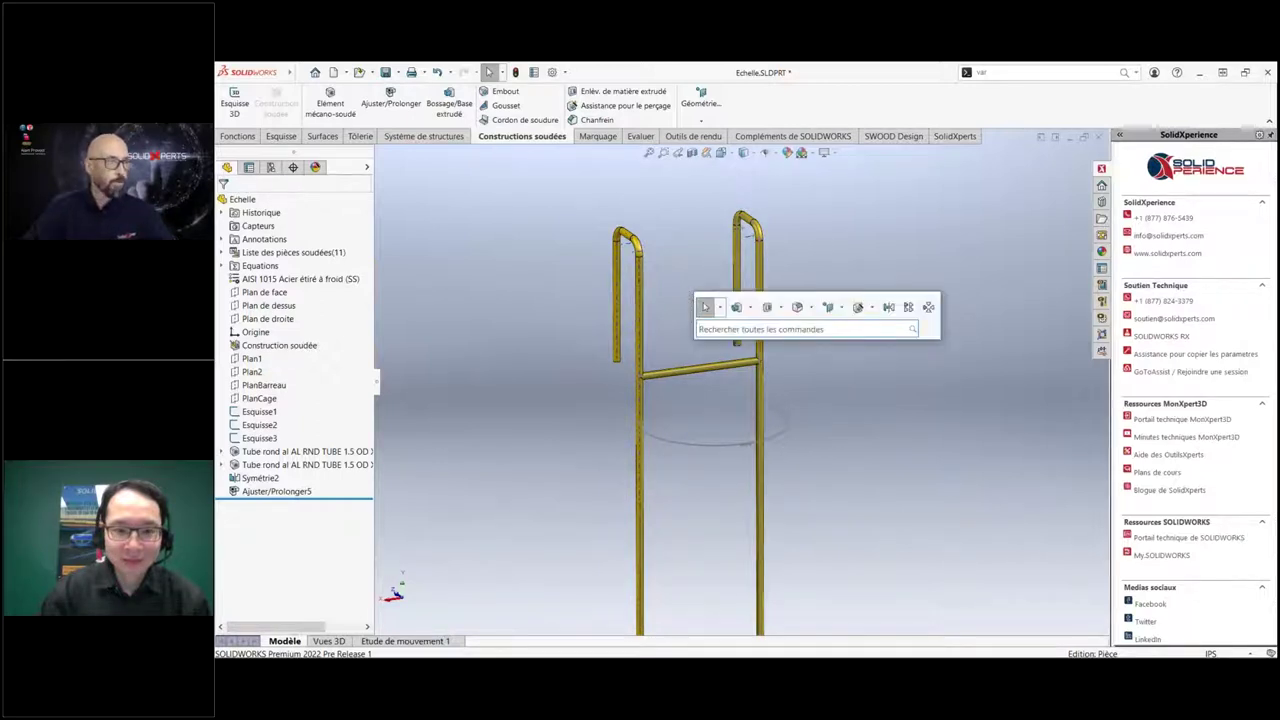
click(890, 307)
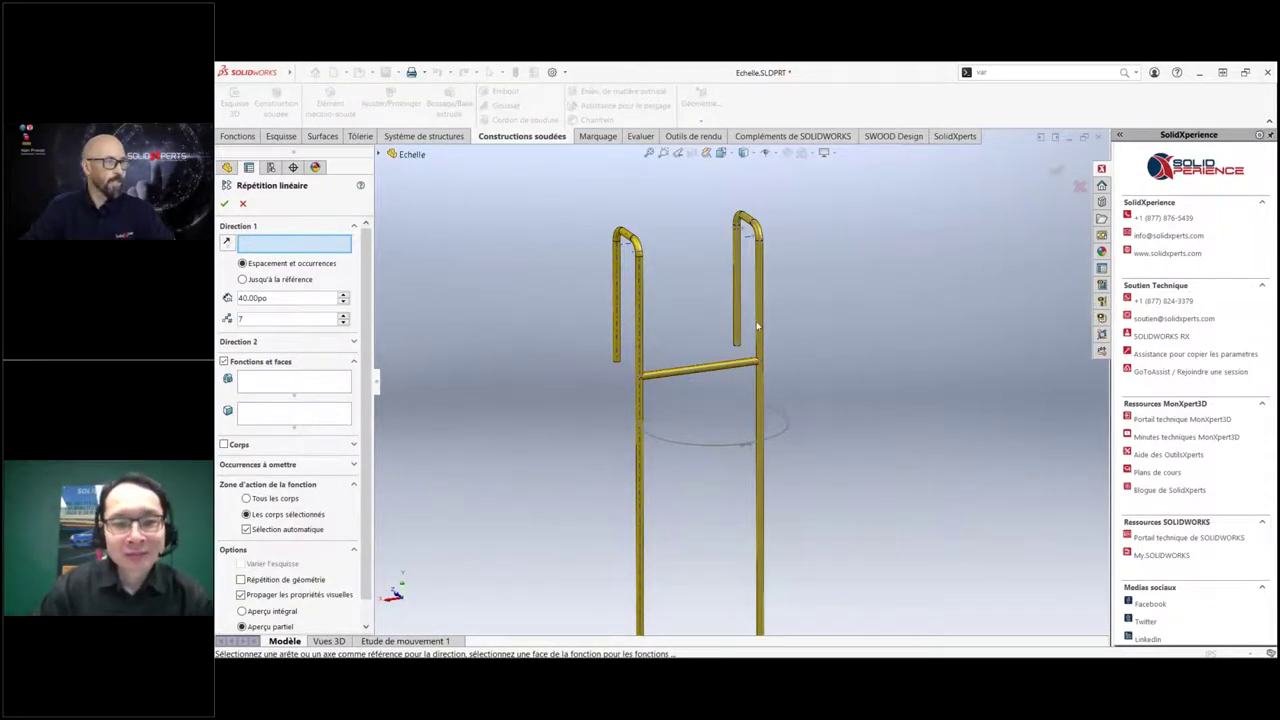
scroll(763, 336, down, 3)
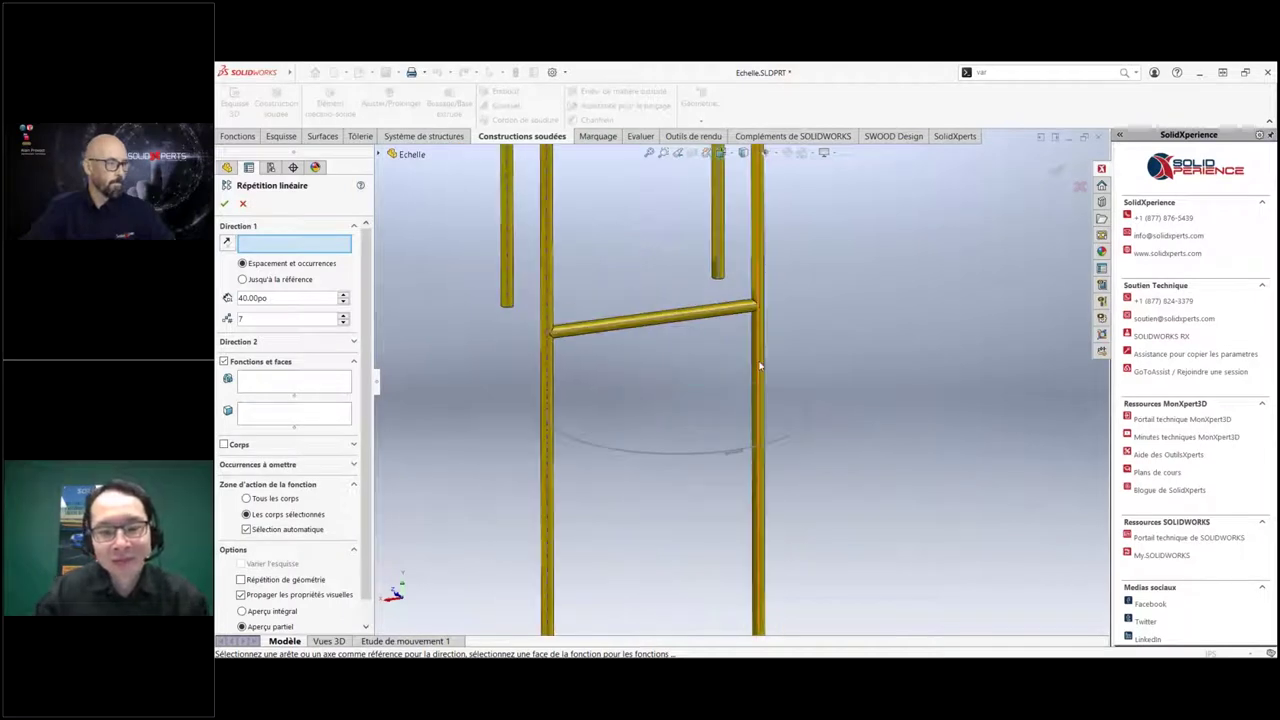
click(760, 362)
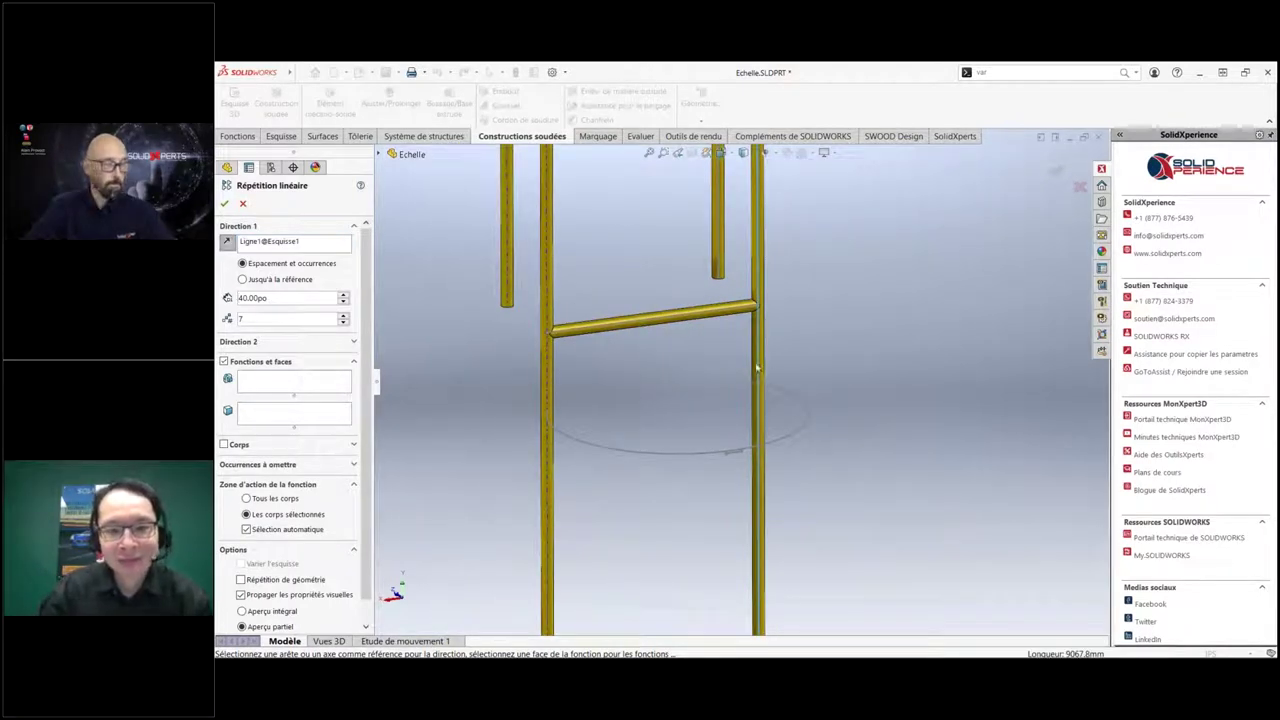
click(225, 362)
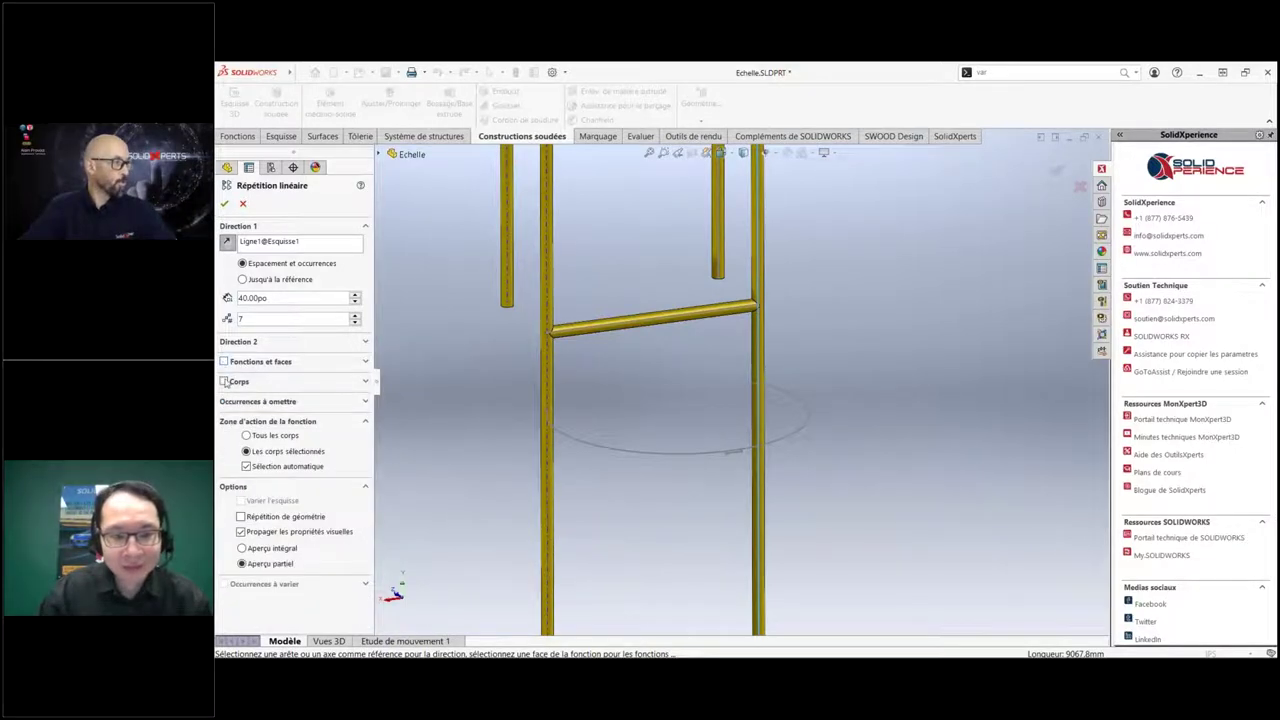
click(224, 382)
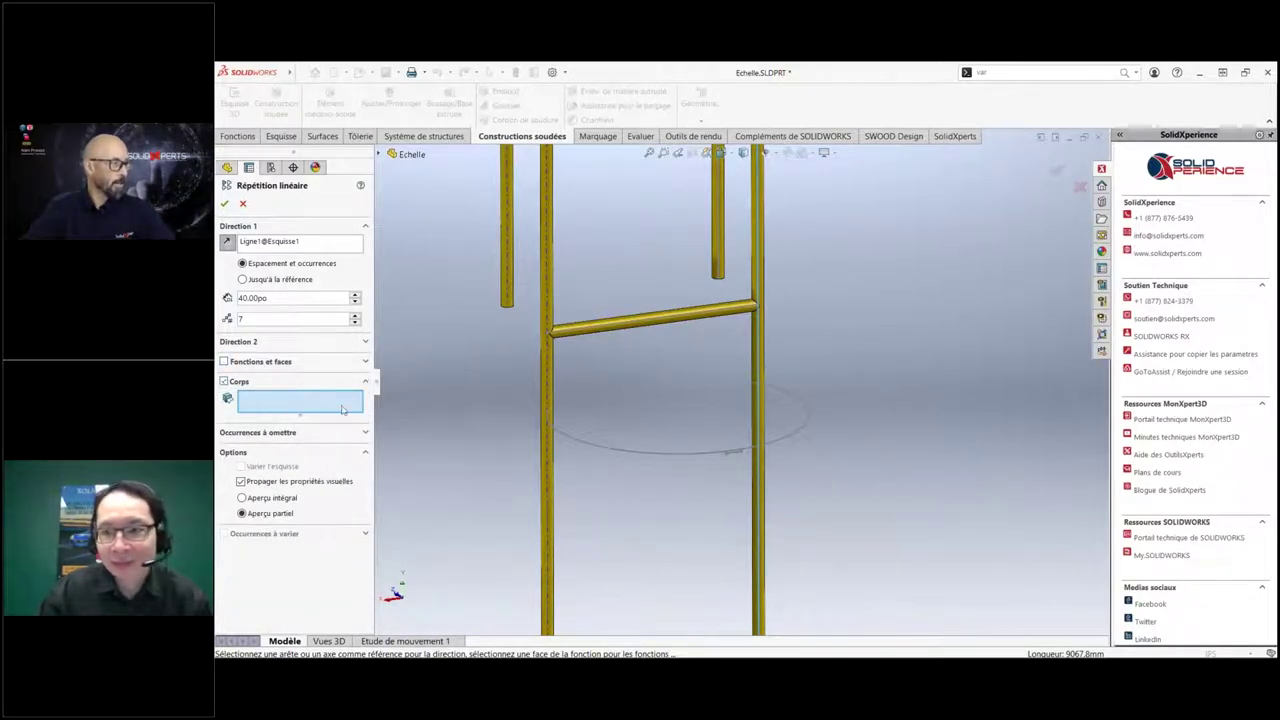
click(643, 328)
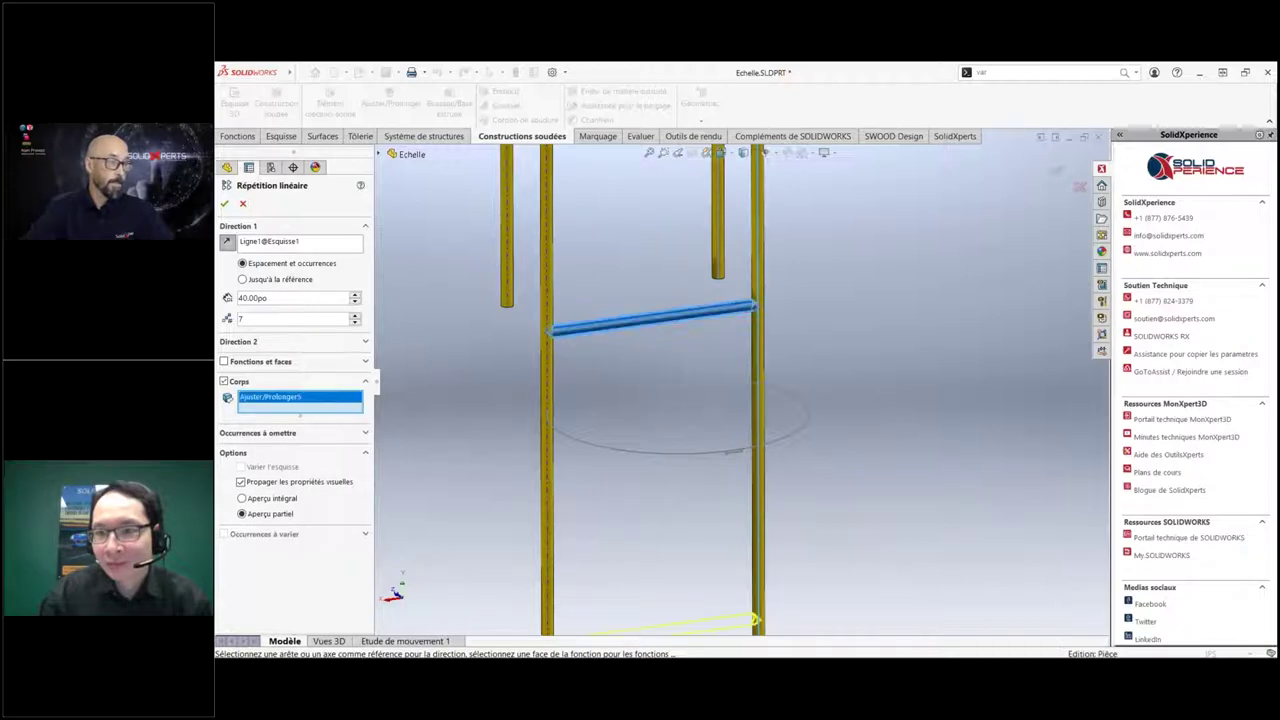
Space the rungs 10.00 in apart up to reference Point1@Esquisse1 and confirm the pattern.
click(243, 279)
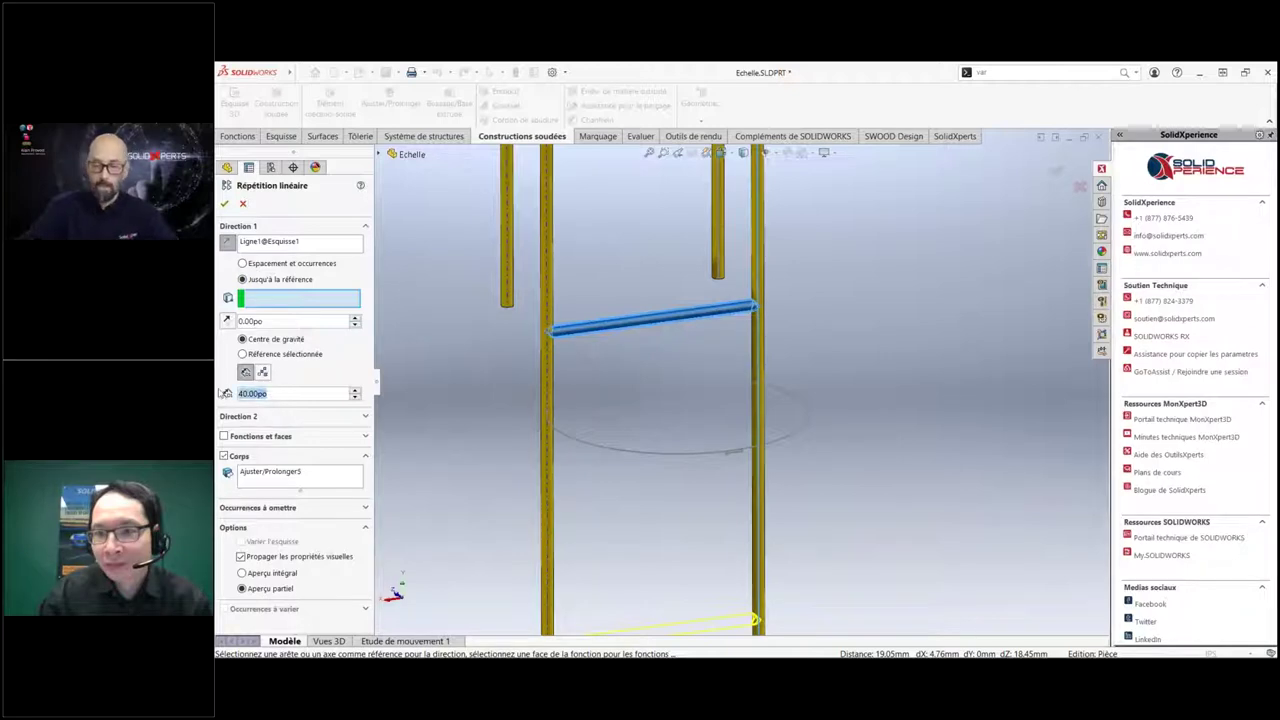
text(10.0)
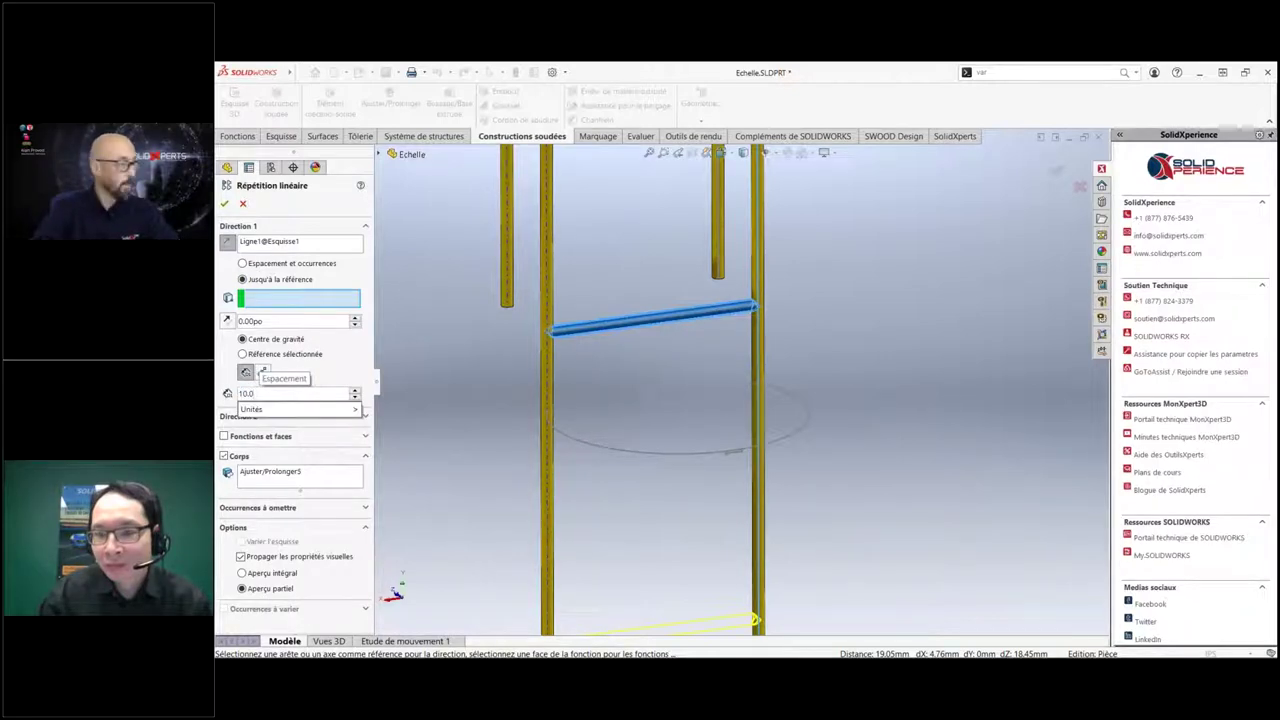
key(Return)
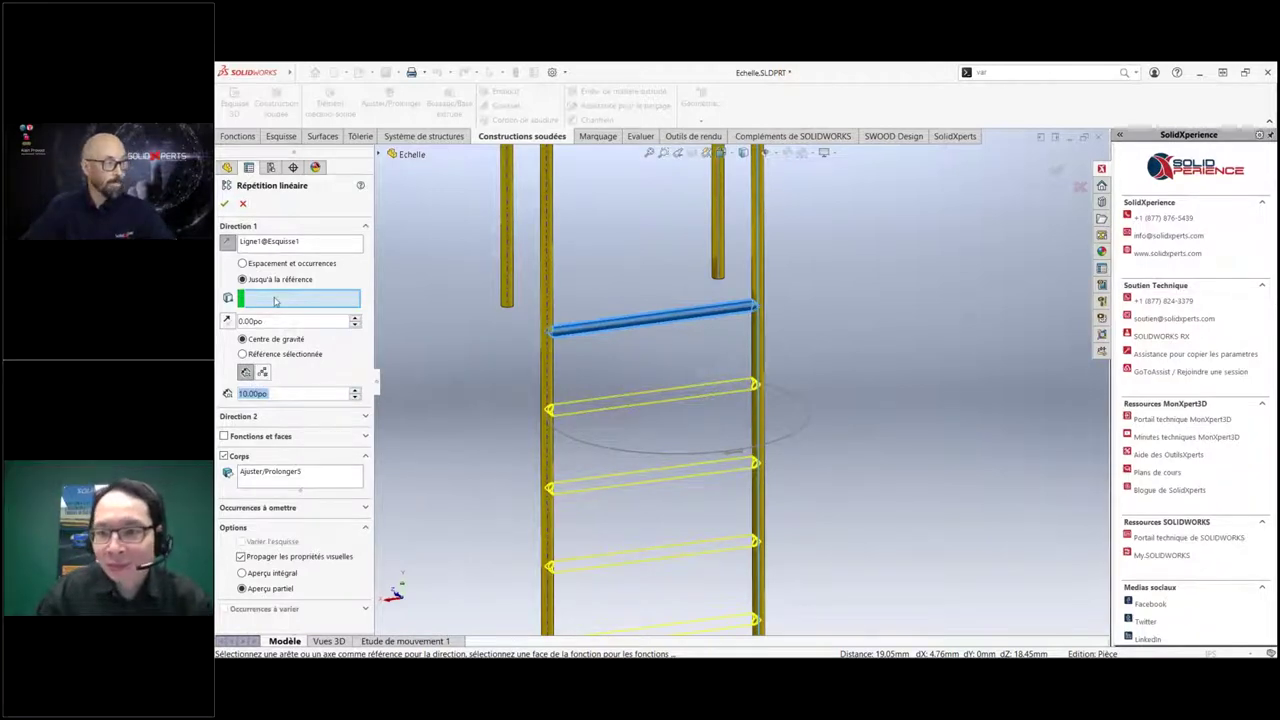
scroll(621, 300, up, 5)
middle_drag(619, 313, 748, 601)
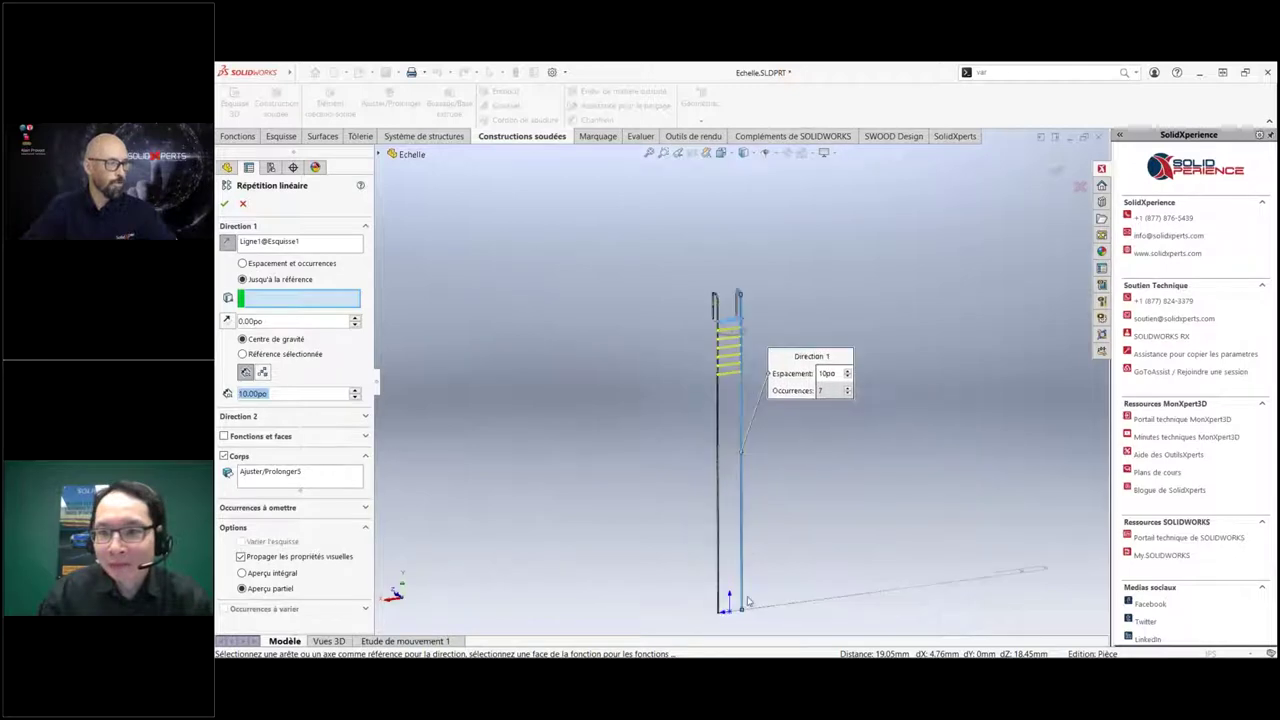
scroll(748, 601, down, 2)
scroll(720, 551, down, 2)
scroll(737, 509, down, 2)
scroll(797, 518, down, 2)
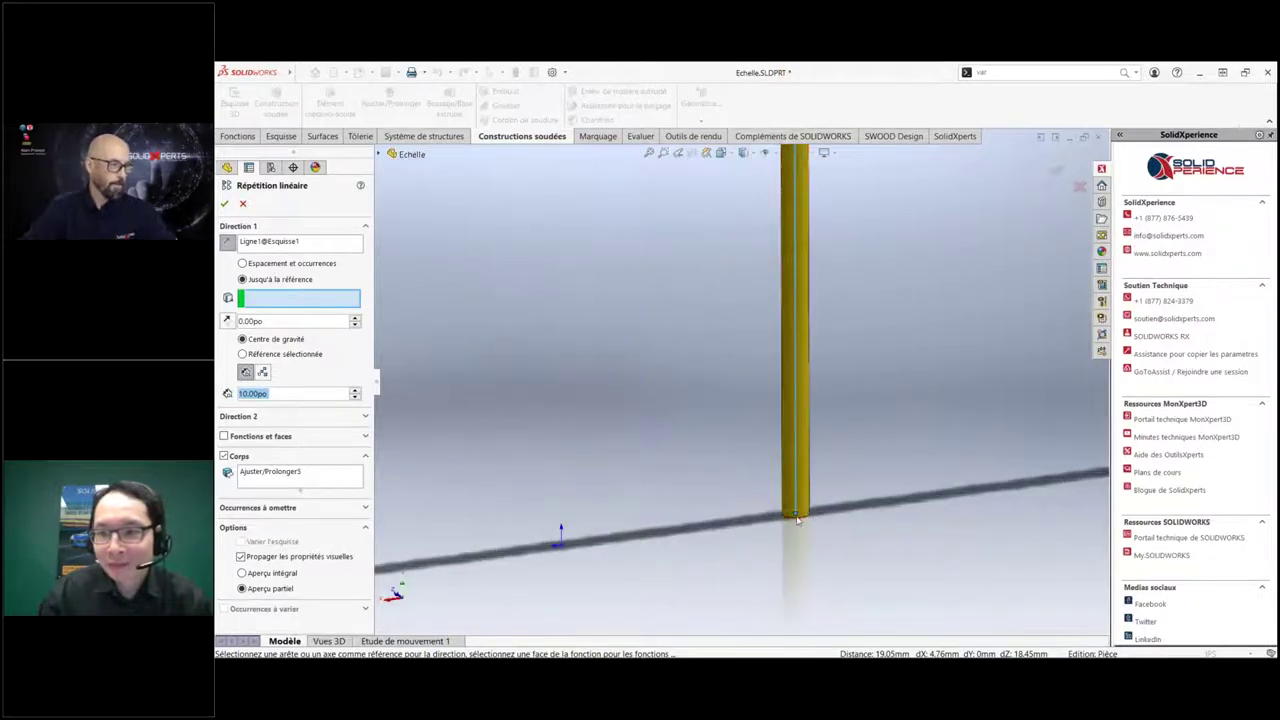
click(797, 518)
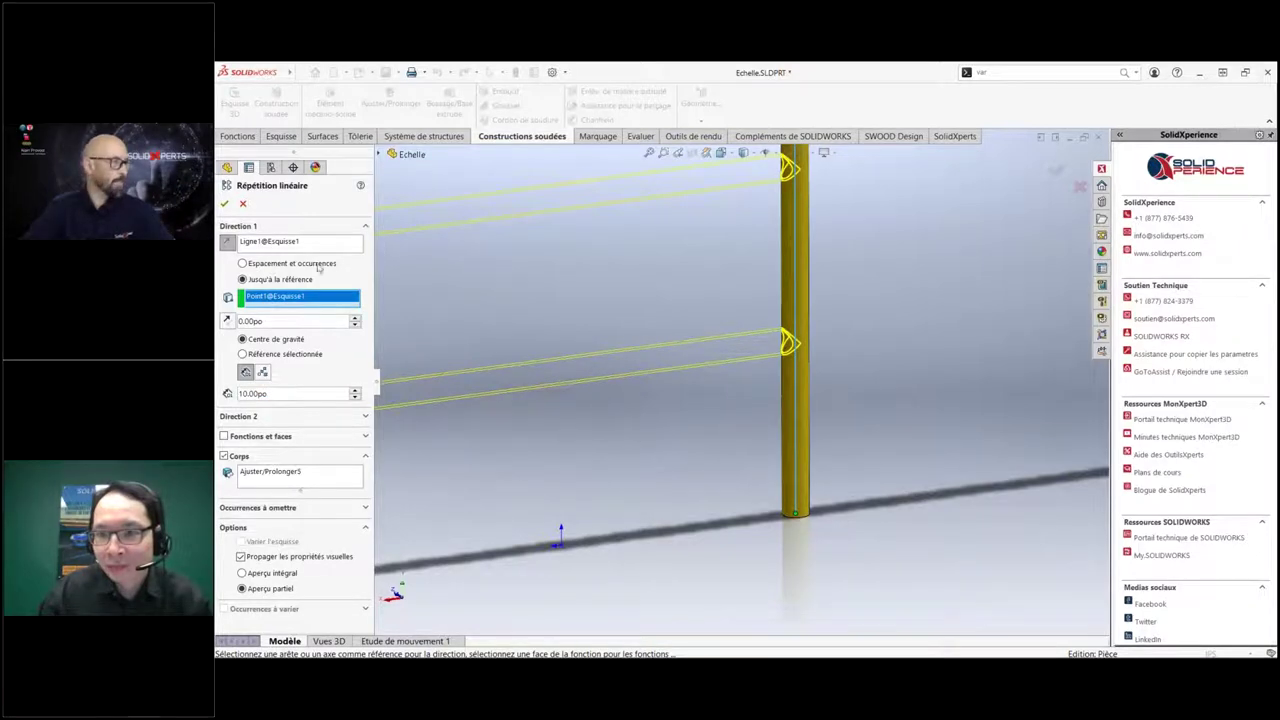
click(225, 204)
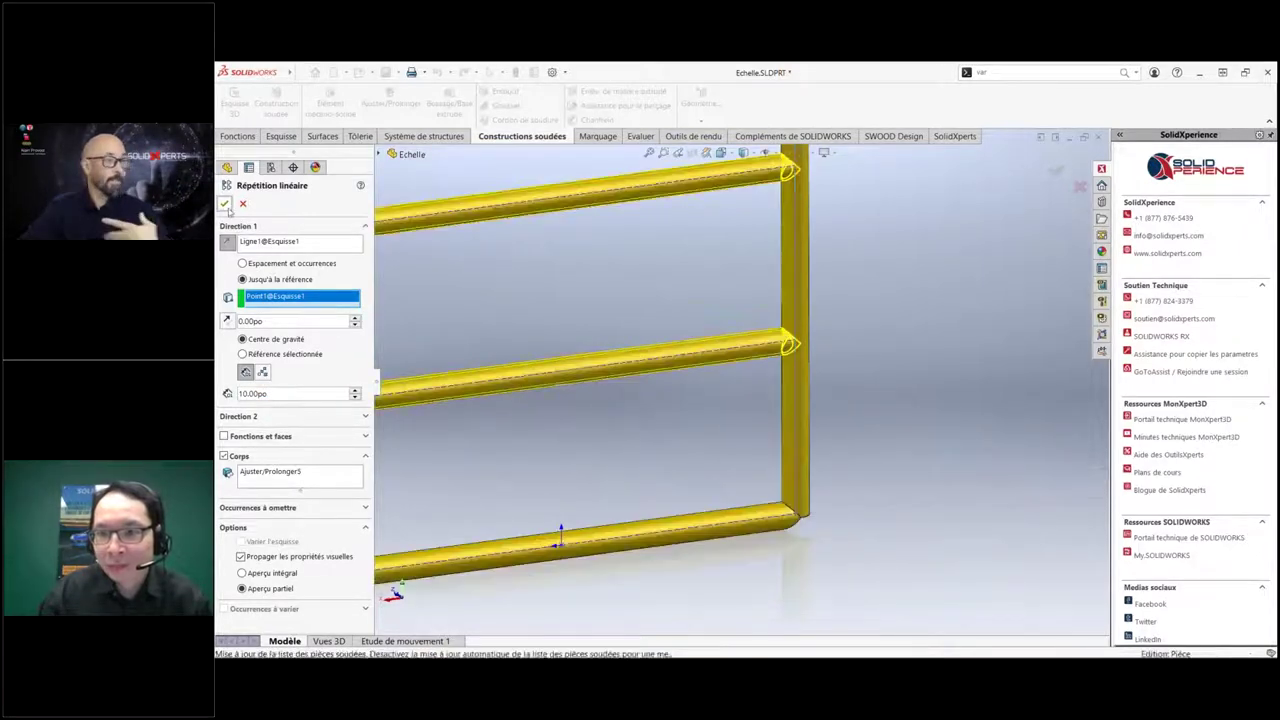
Delete the surplus bottom rung body Répétition linéaire3[33] from the cut list.
scroll(700, 450, up, 3)
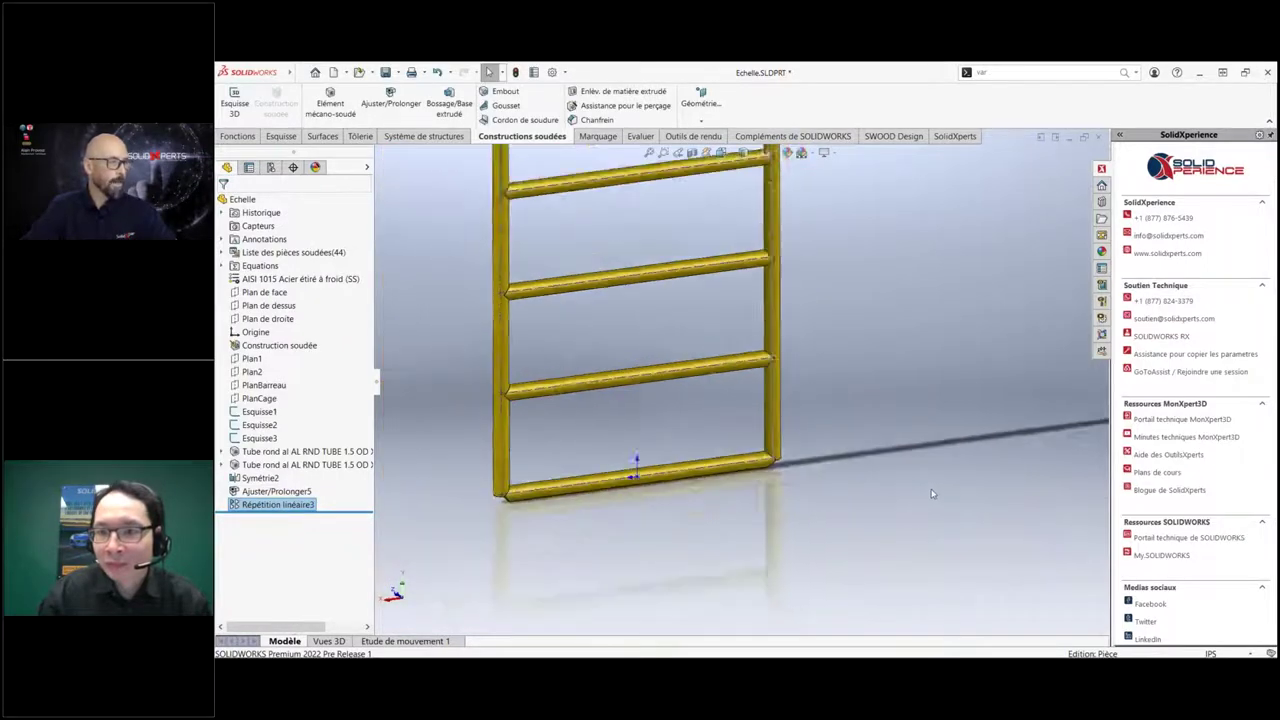
scroll(646, 455, down, 2)
click(630, 480)
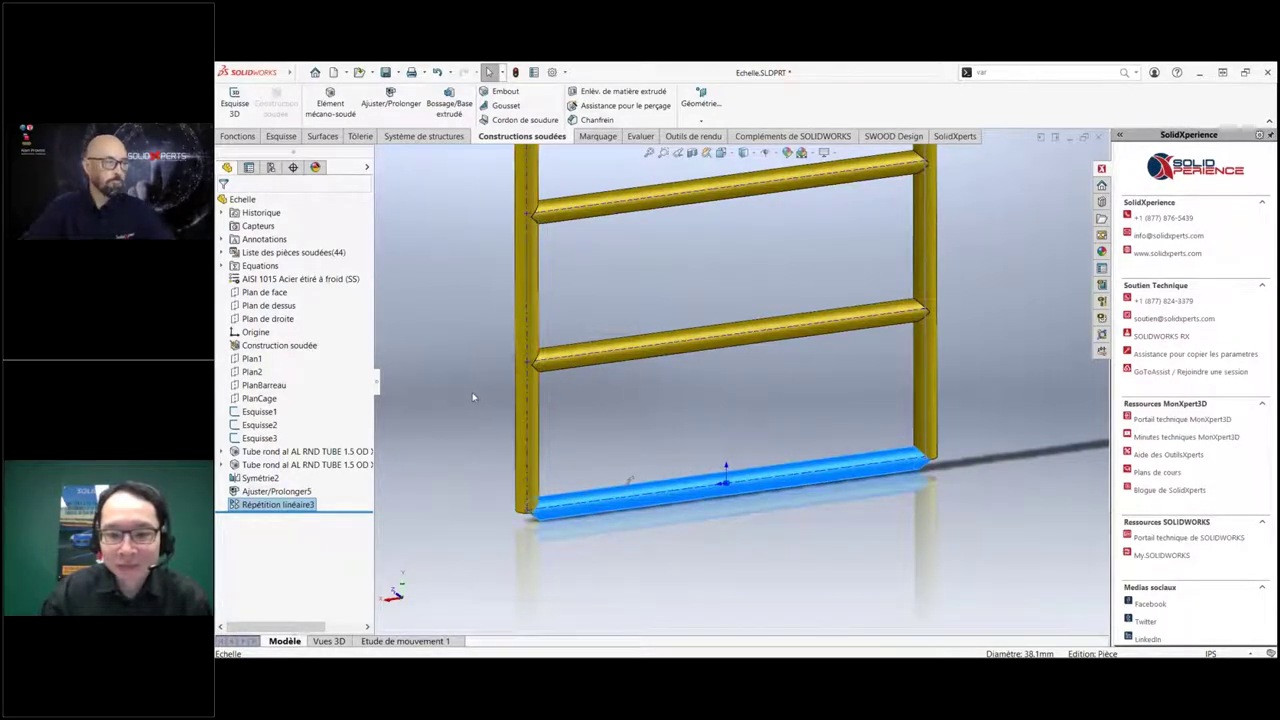
double_click(276, 253)
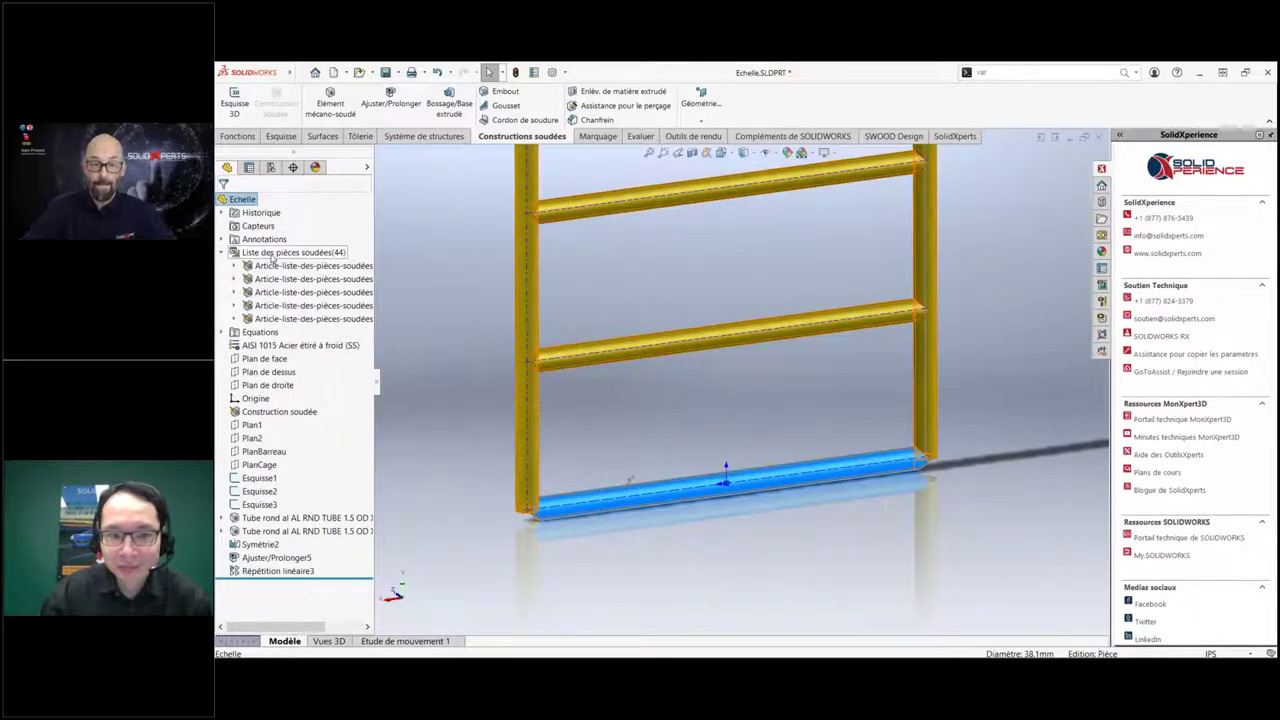
click(257, 318)
click(234, 318)
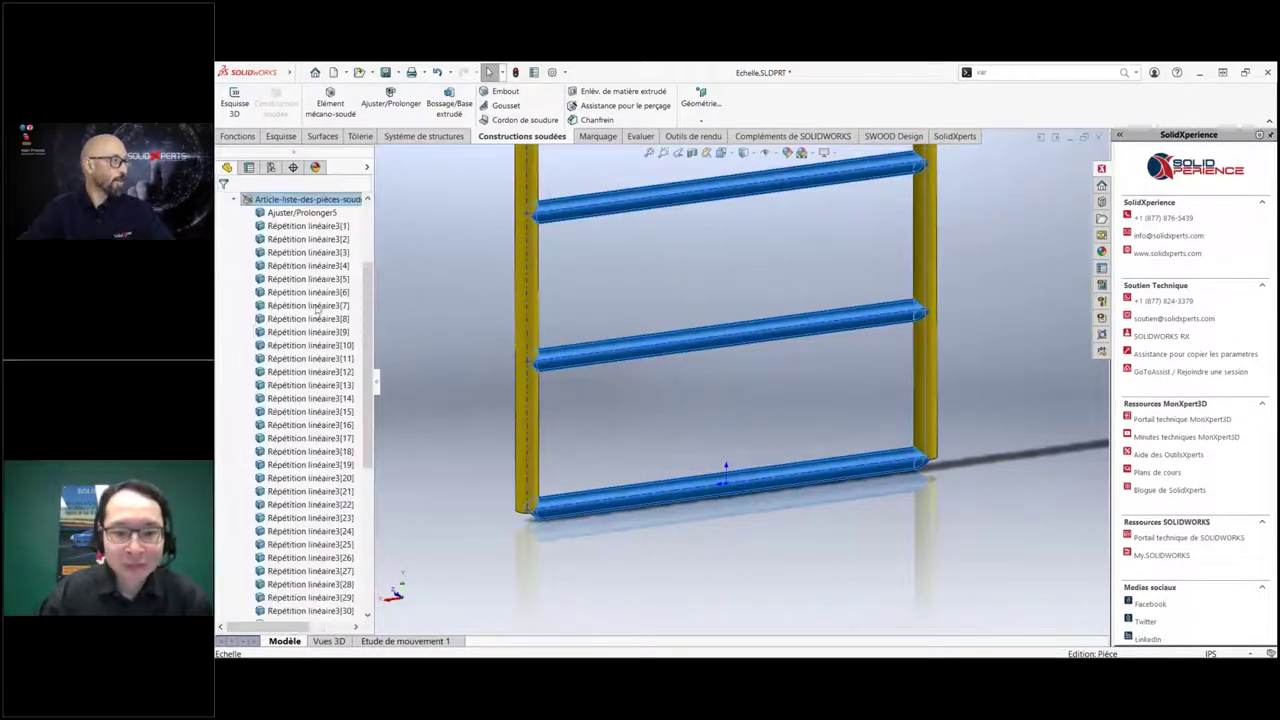
drag(366, 313, 366, 425)
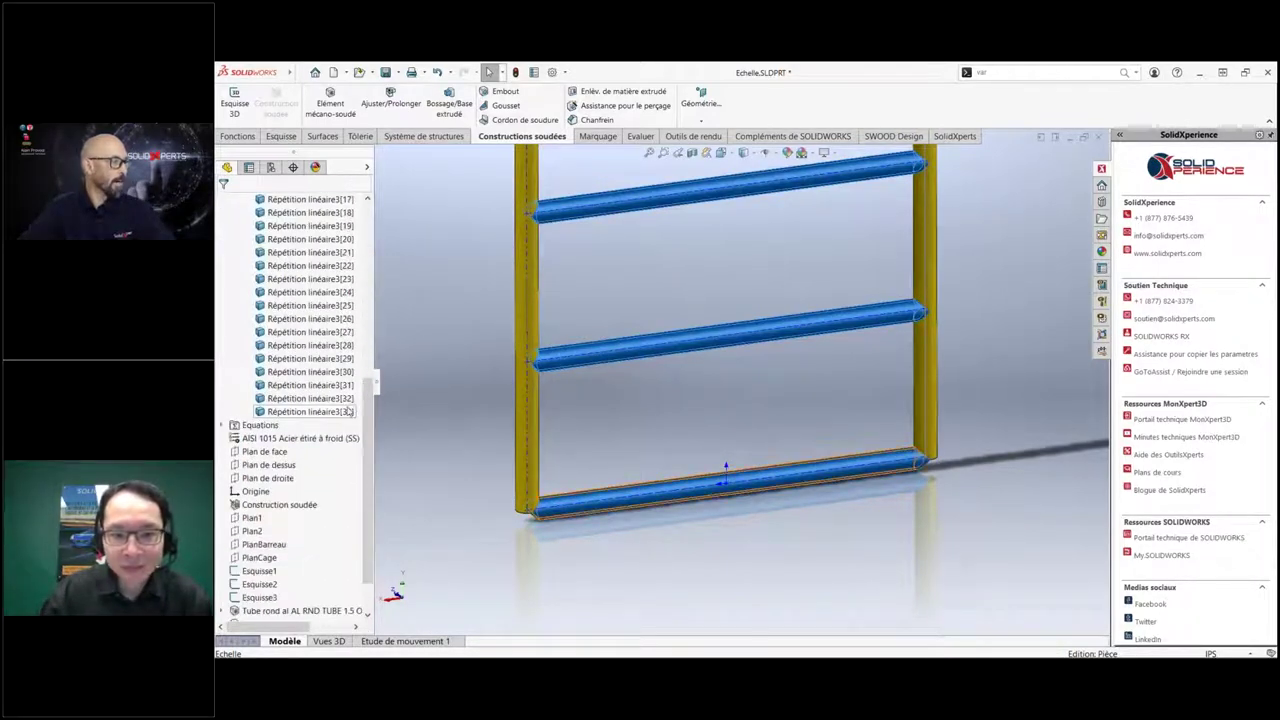
click(348, 411)
right_click(348, 411)
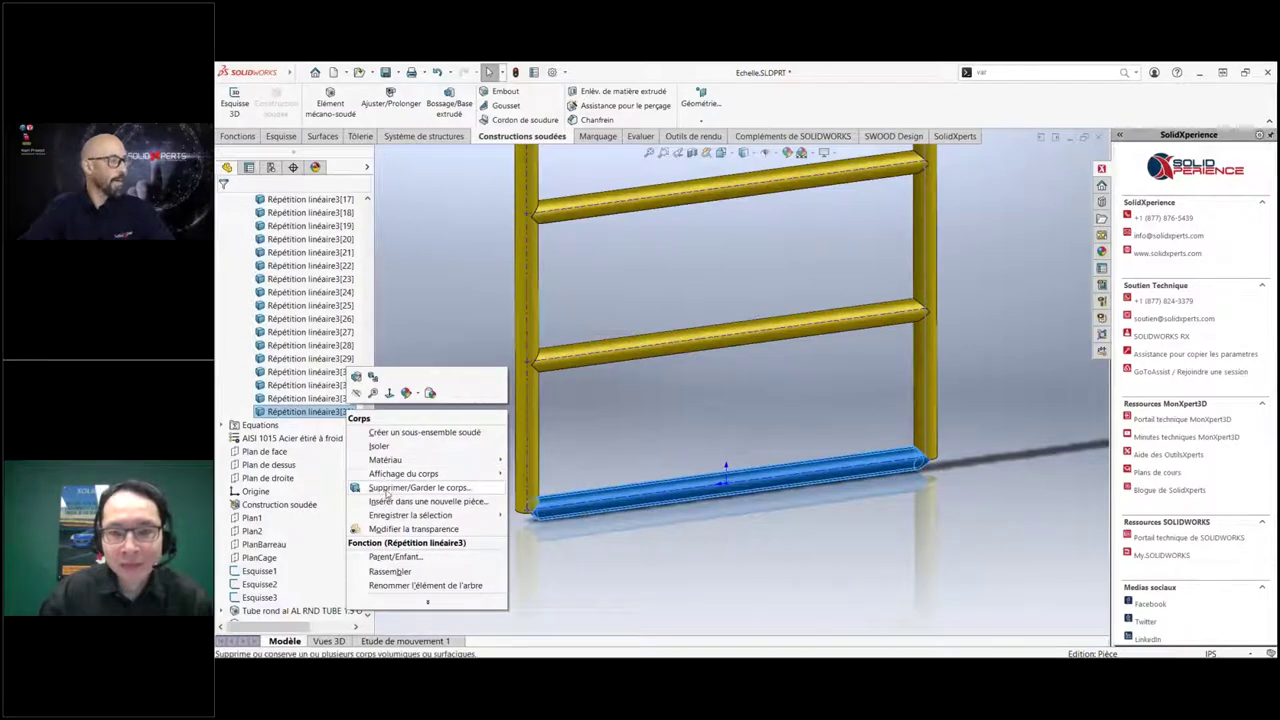
click(385, 472)
click(224, 205)
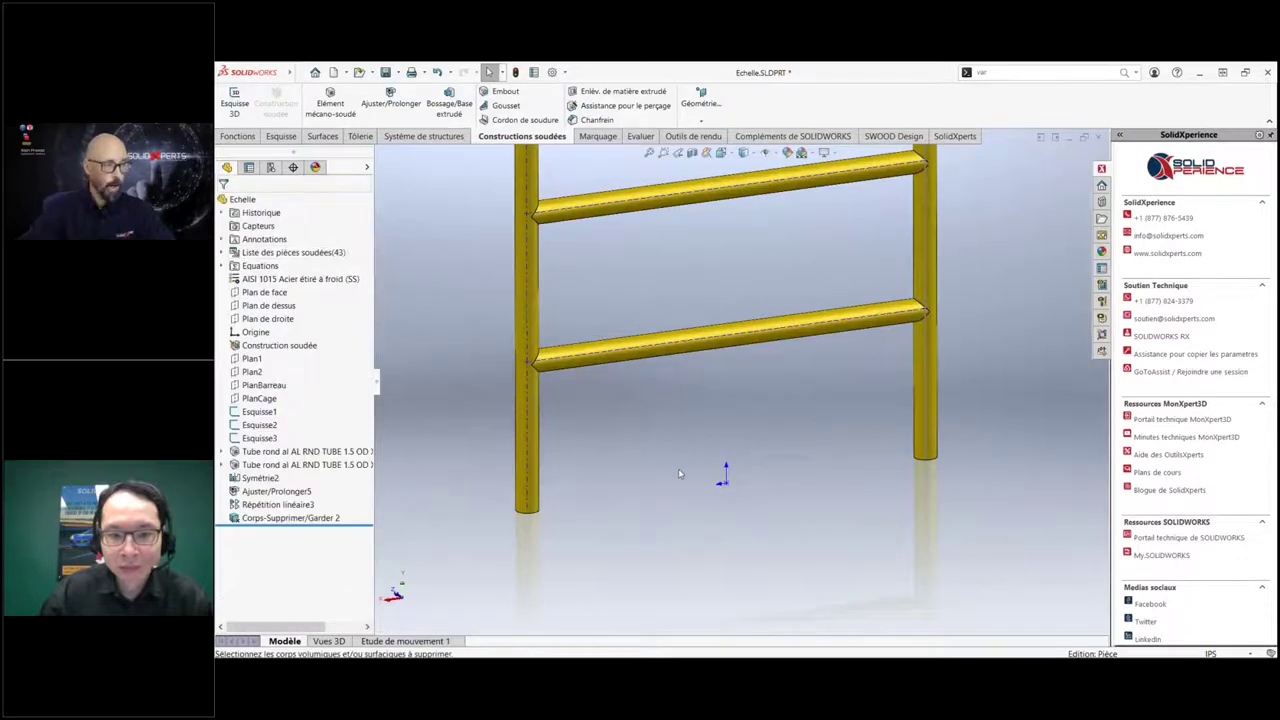
Begin a new Élément mécano-soudé structural member on the ladder.
scroll(798, 269, up, 5)
scroll(790, 232, up, 5)
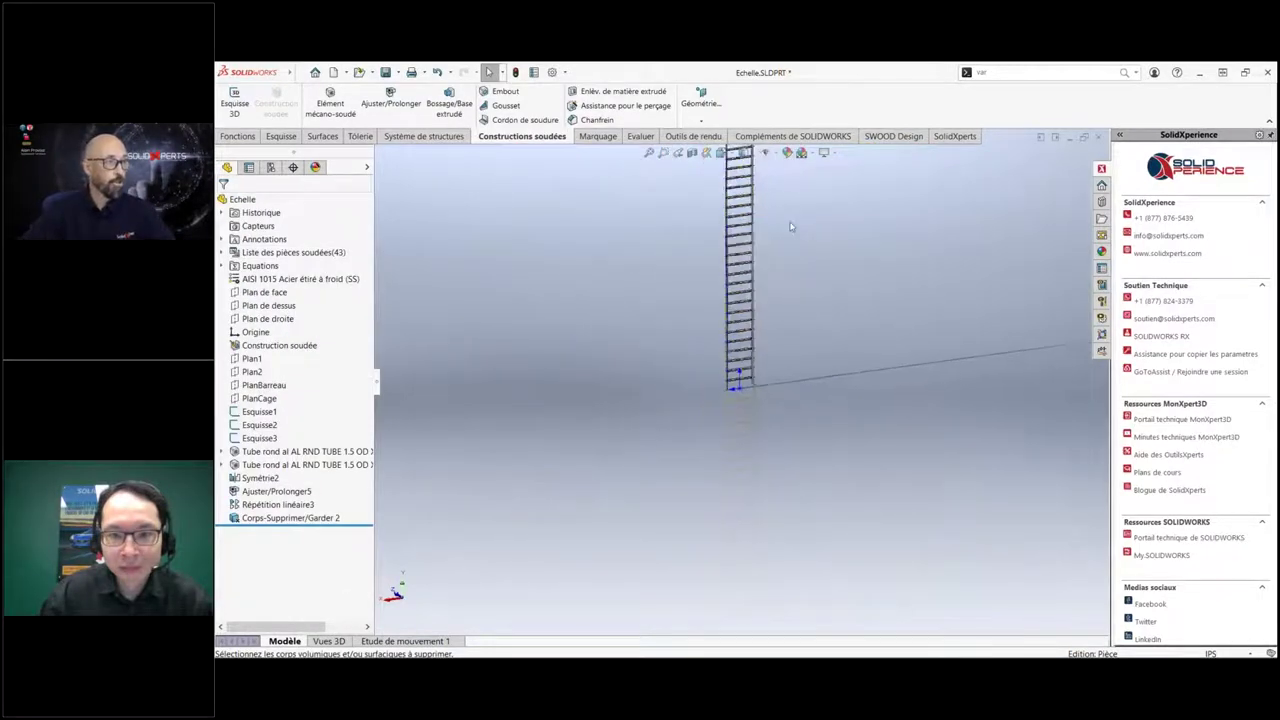
scroll(791, 264, down, 3)
scroll(791, 264, down, 3)
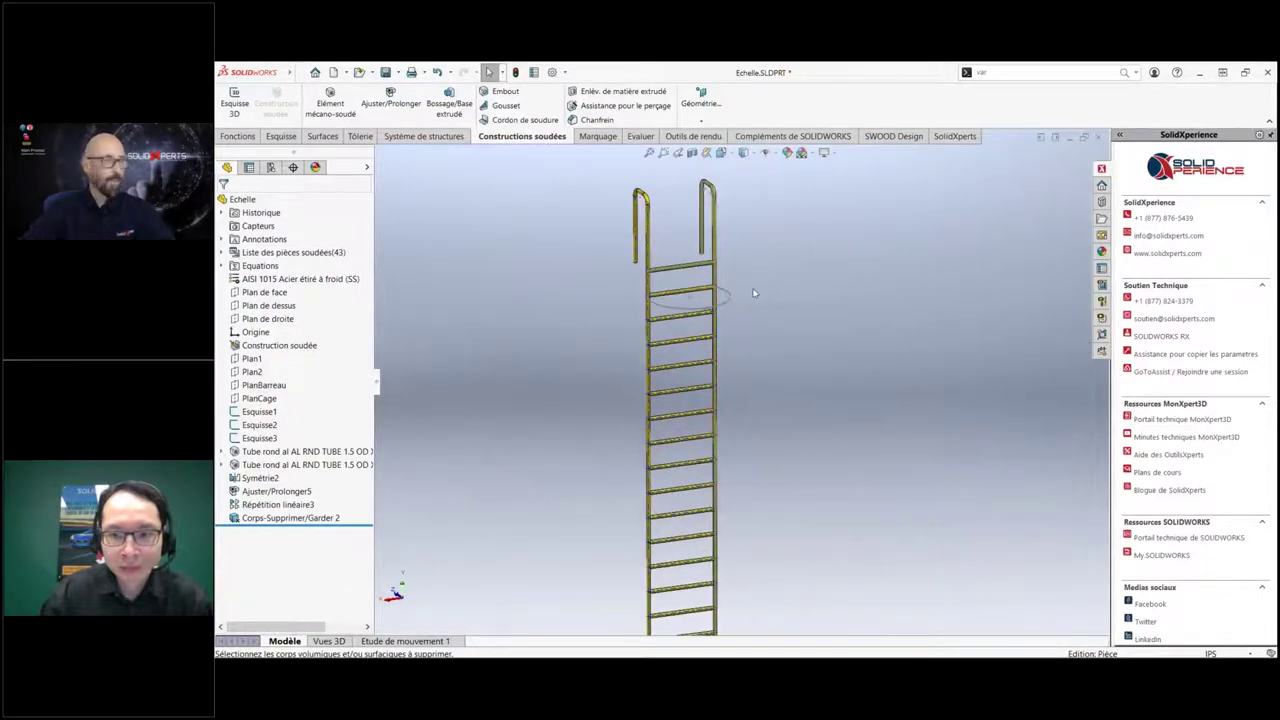
scroll(734, 314, down, 3)
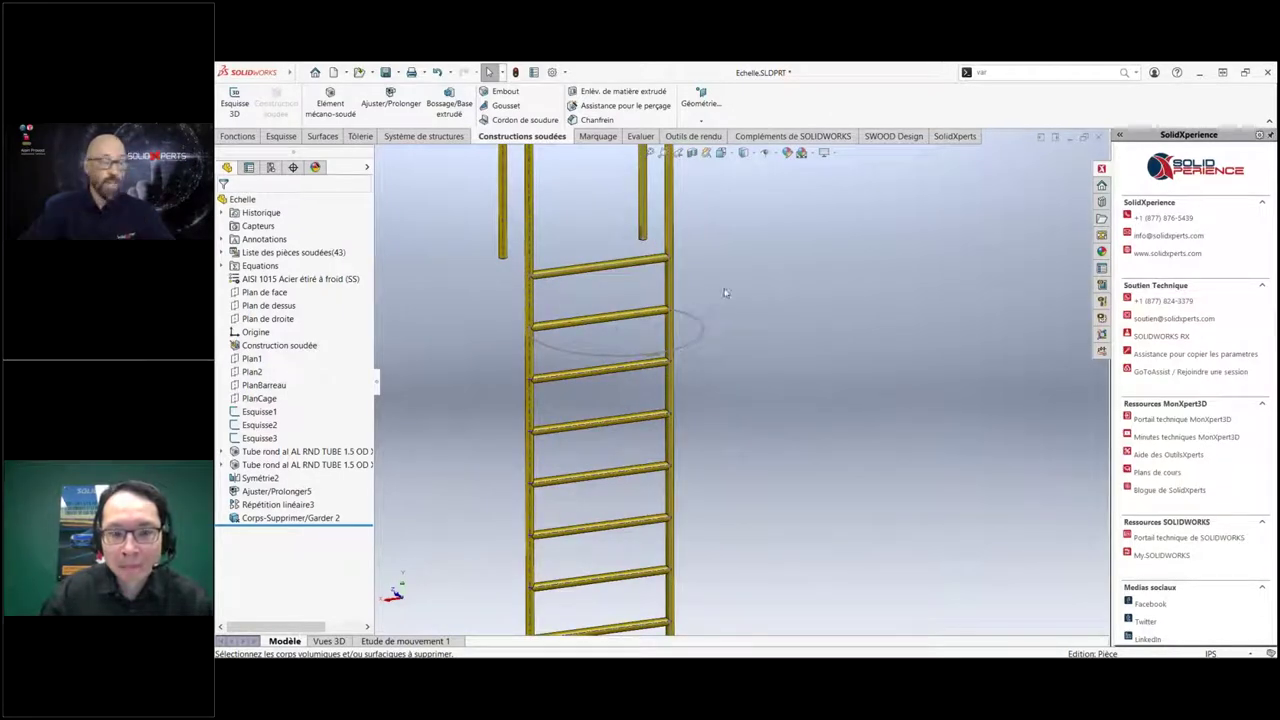
scroll(699, 293, up, 3)
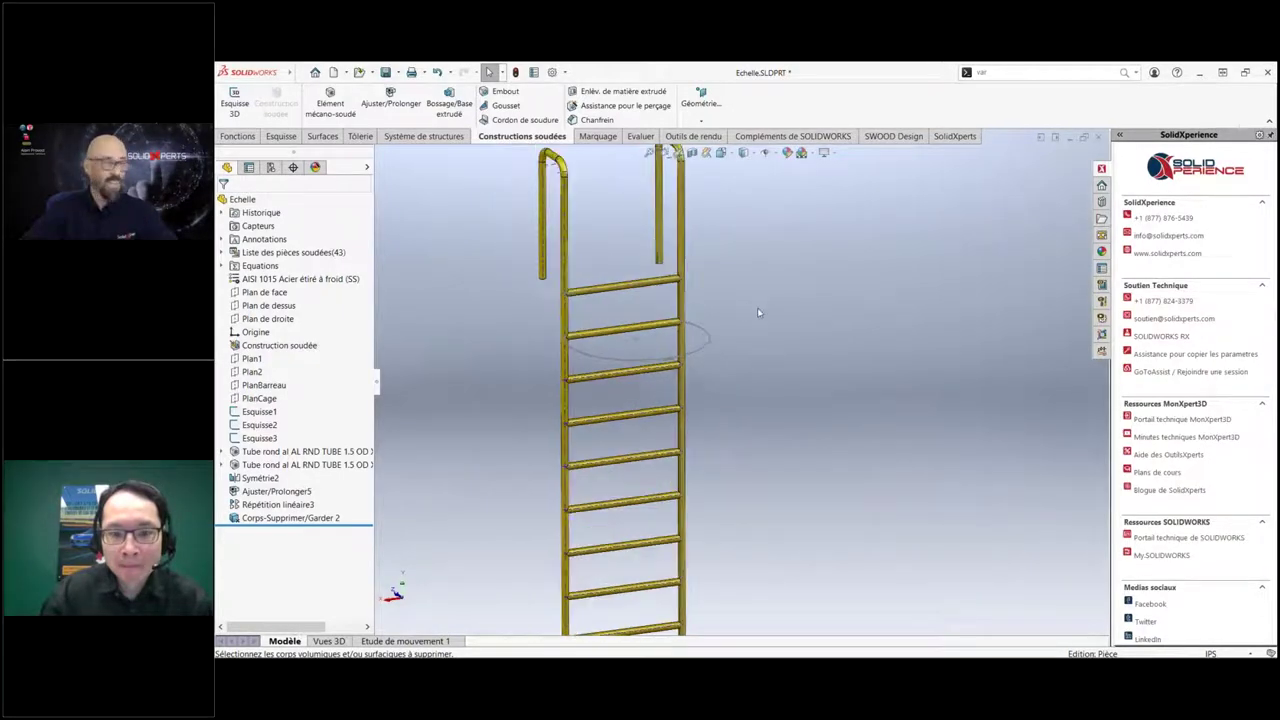
click(330, 102)
Build a round-tube hoop along the elliptical arc Arc1@Esquisse3 in a new group.
click(330, 411)
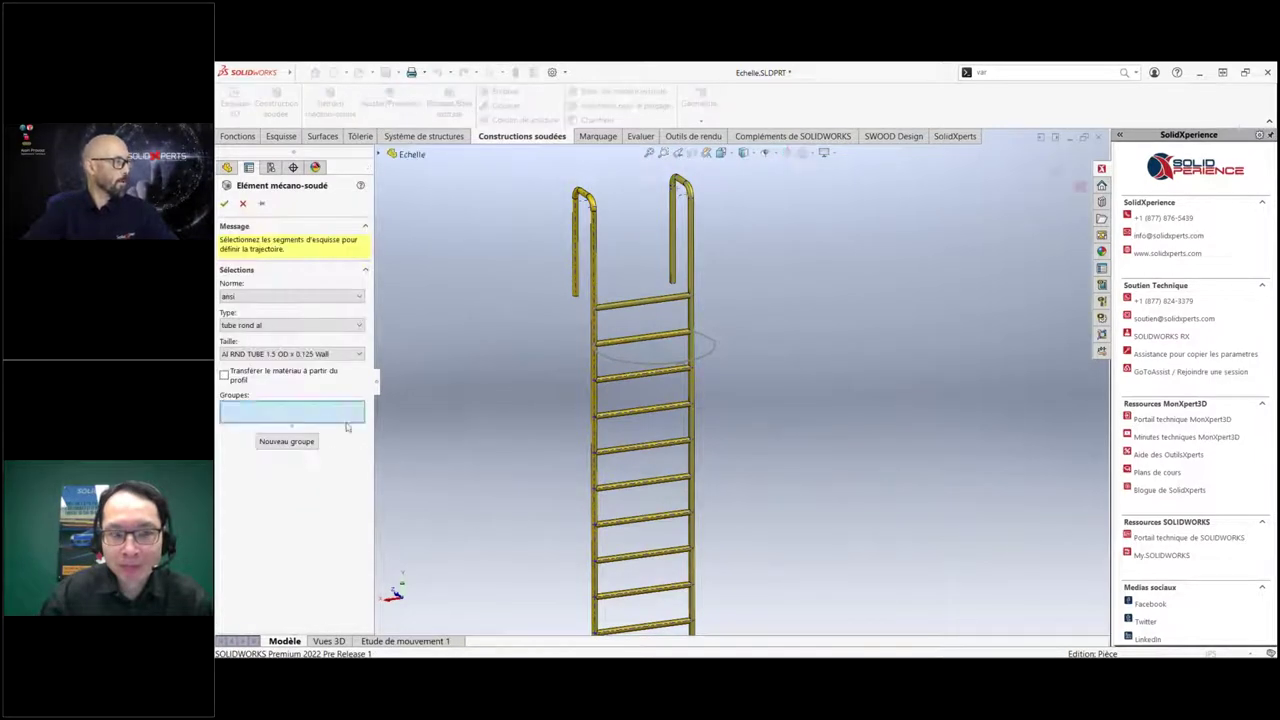
scroll(614, 347, down, 3)
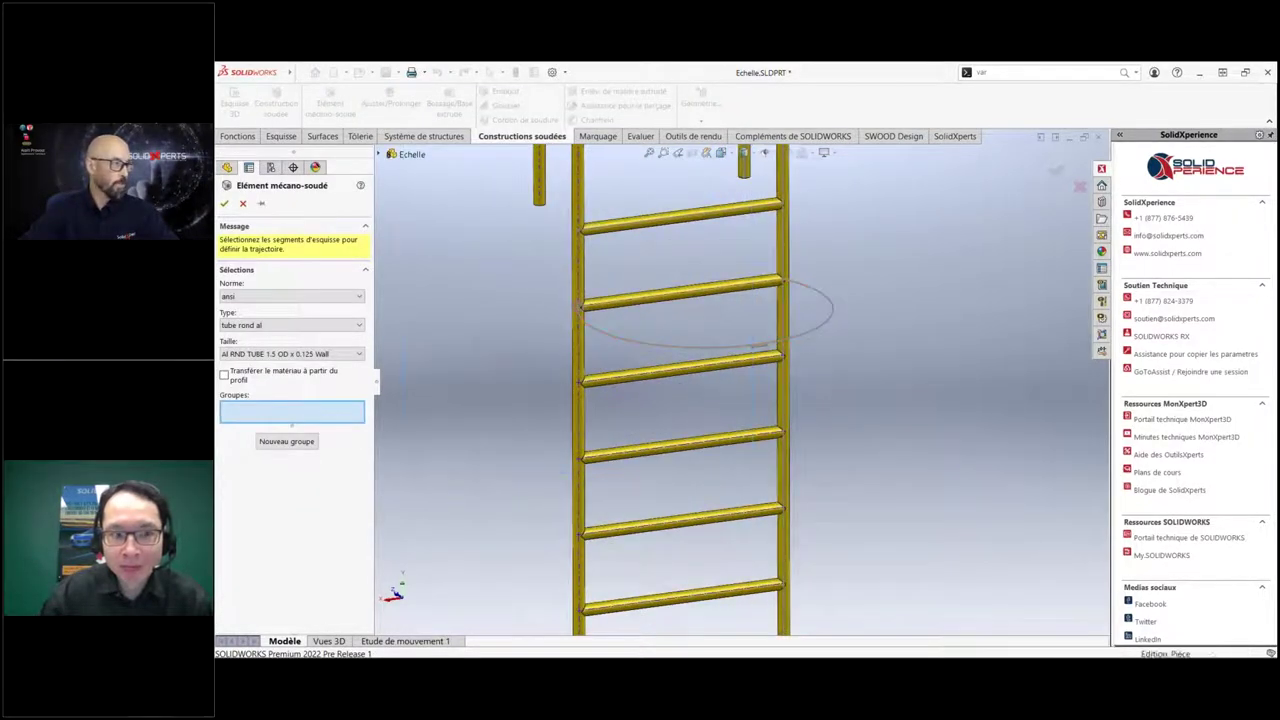
click(600, 345)
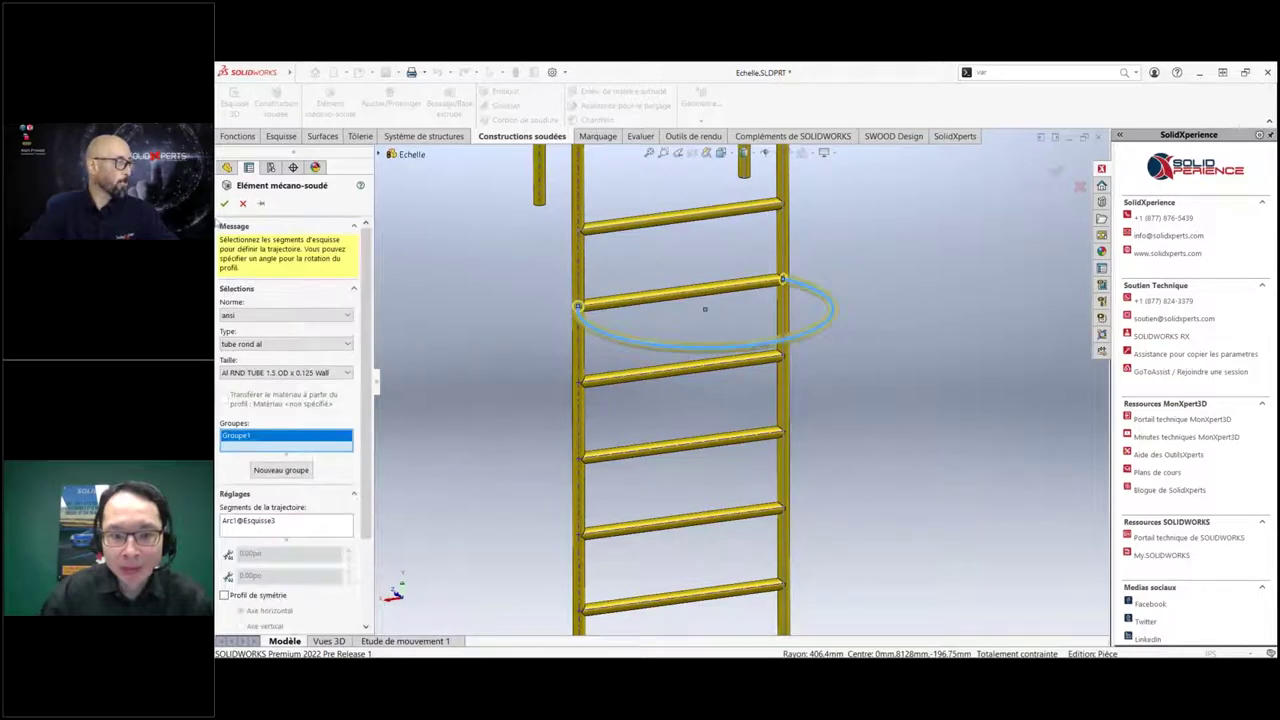
click(224, 203)
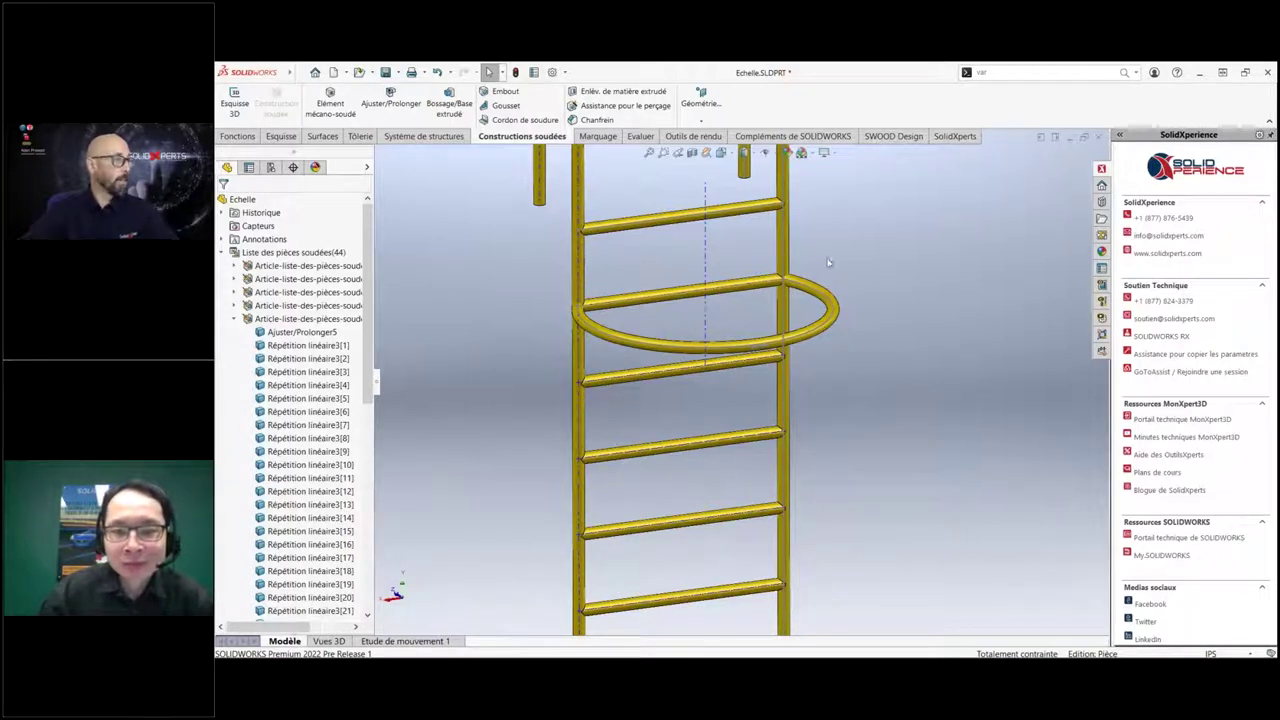
click(404, 113)
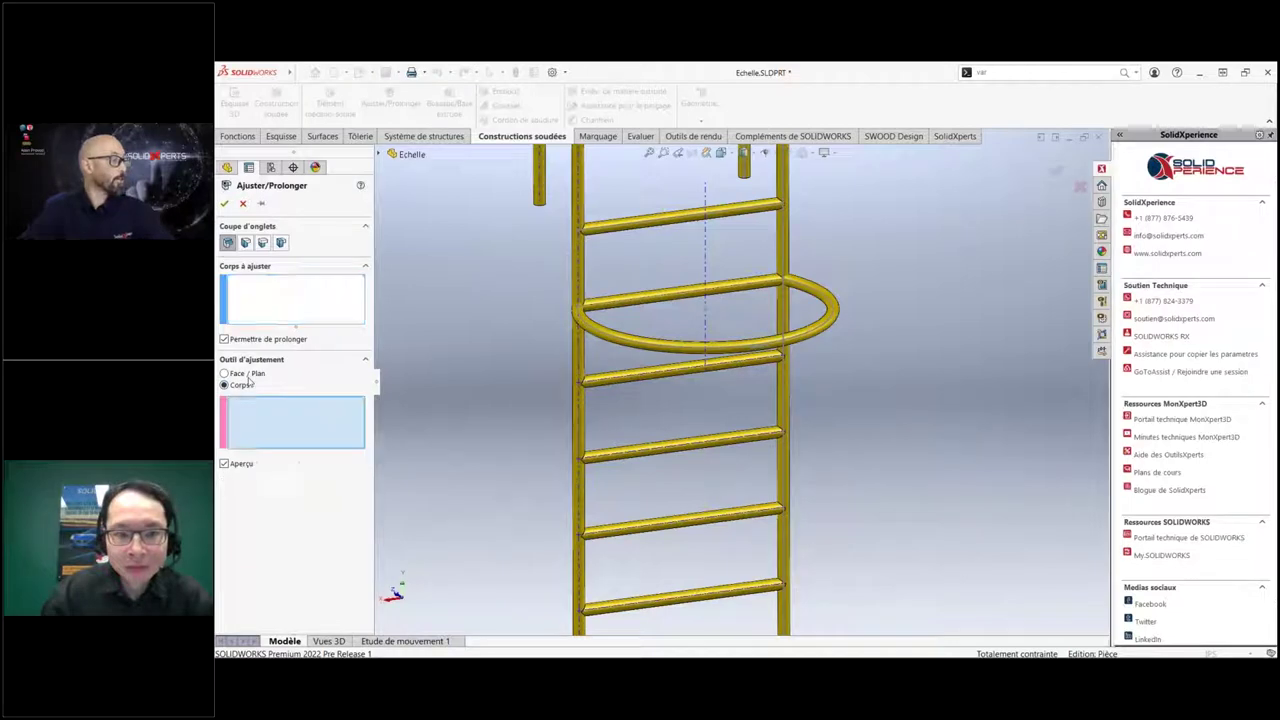
Trim the hoop against the upper rung body, using Corps as the trim tool.
click(280, 291)
click(650, 345)
scroll(790, 288, down, 3)
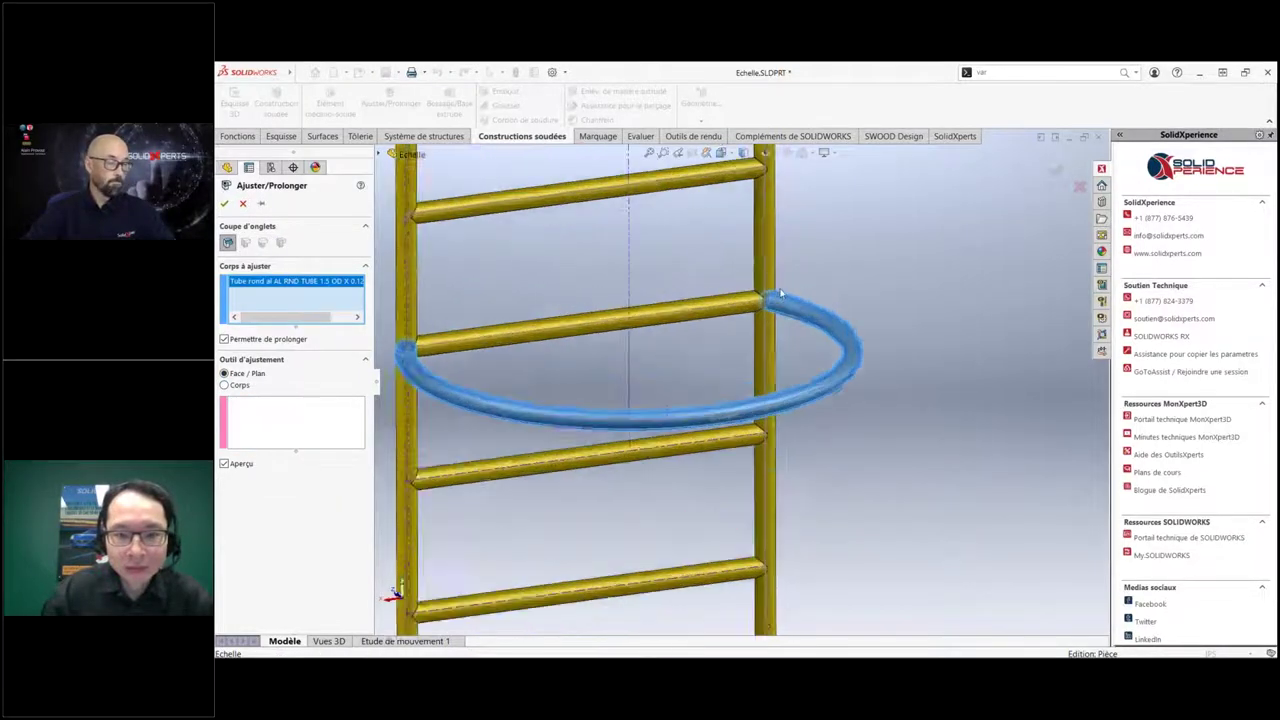
scroll(781, 293, down, 2)
click(293, 421)
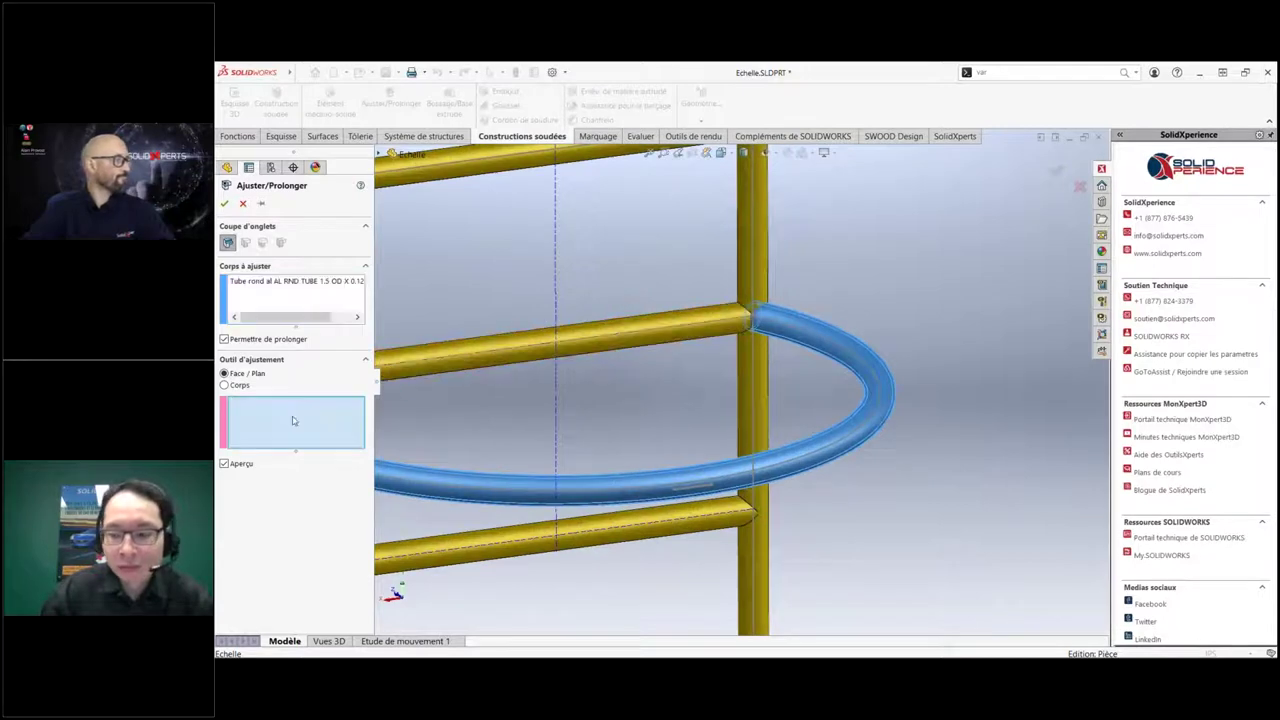
click(637, 345)
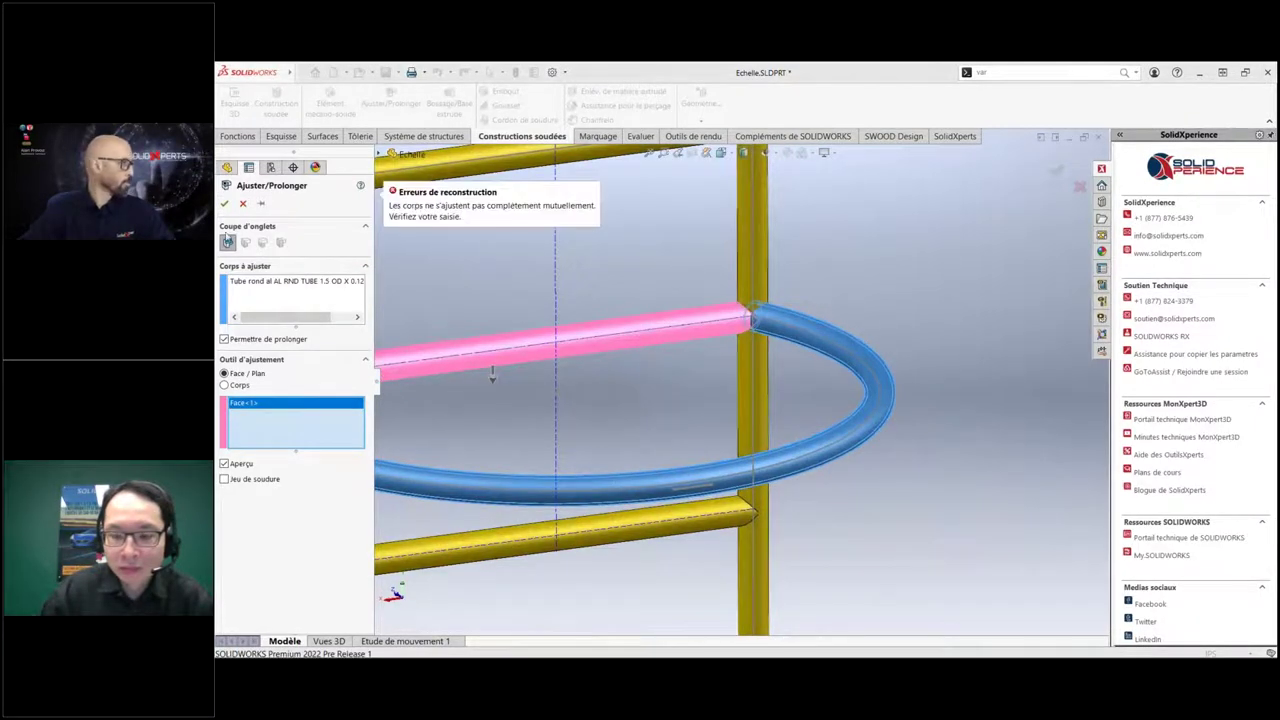
click(250, 386)
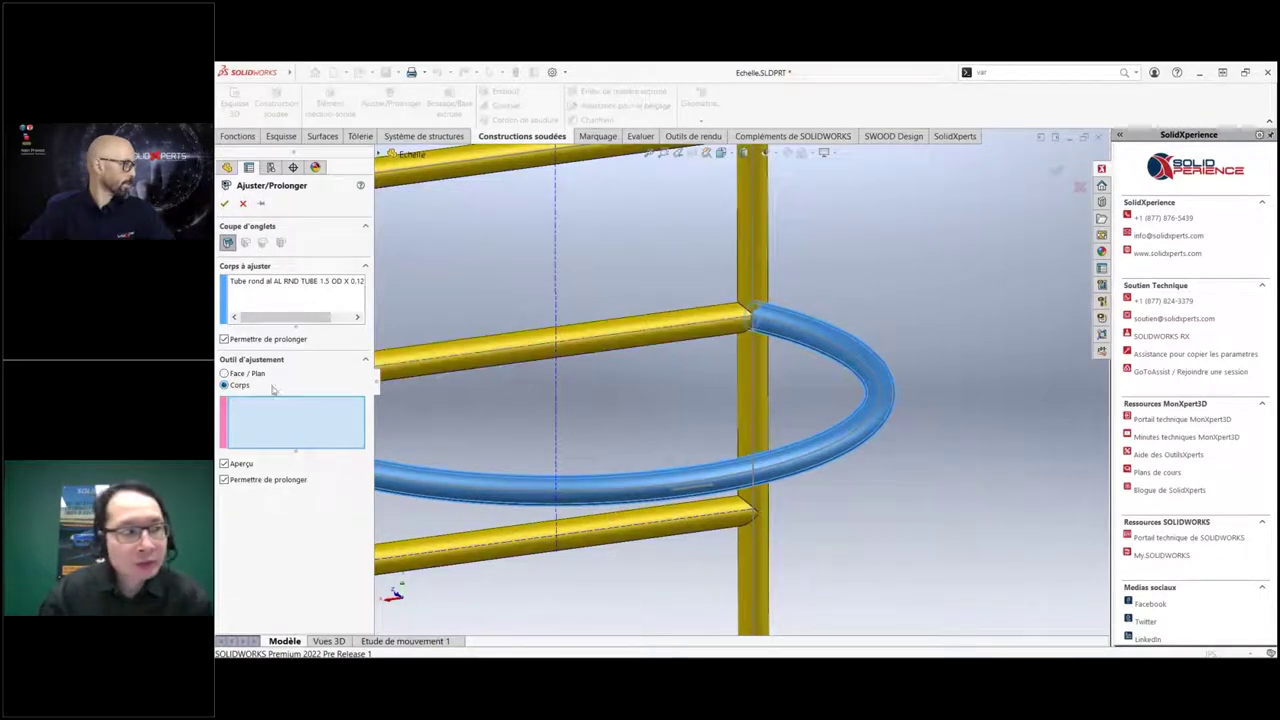
click(529, 362)
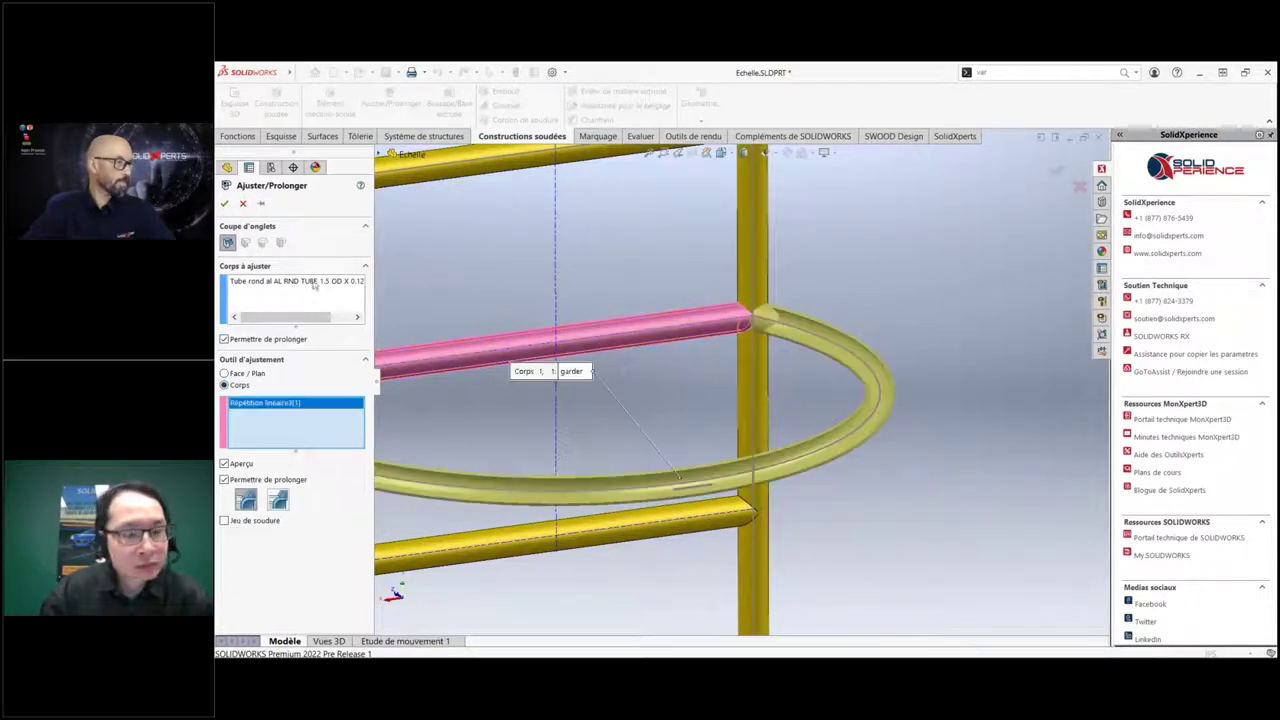
click(224, 204)
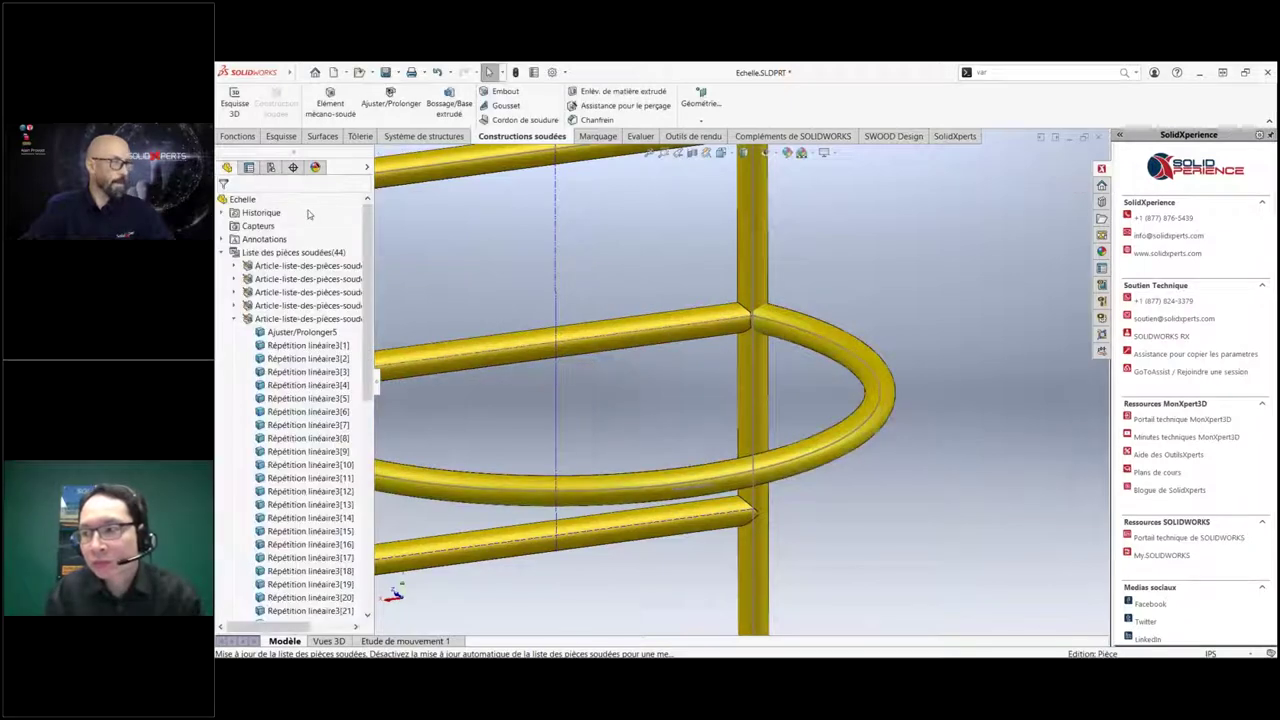
scroll(745, 318, down, 3)
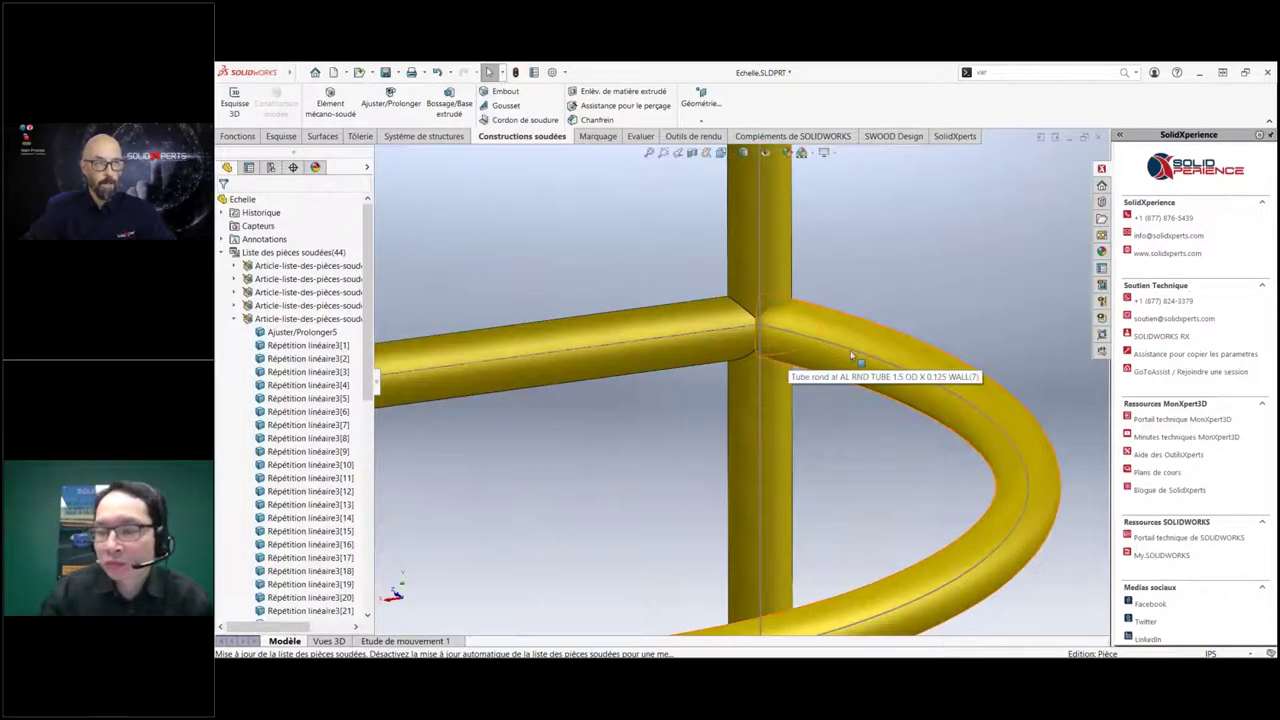
scroll(850, 350, up, 2)
scroll(848, 321, up, 3)
scroll(807, 348, up, 1)
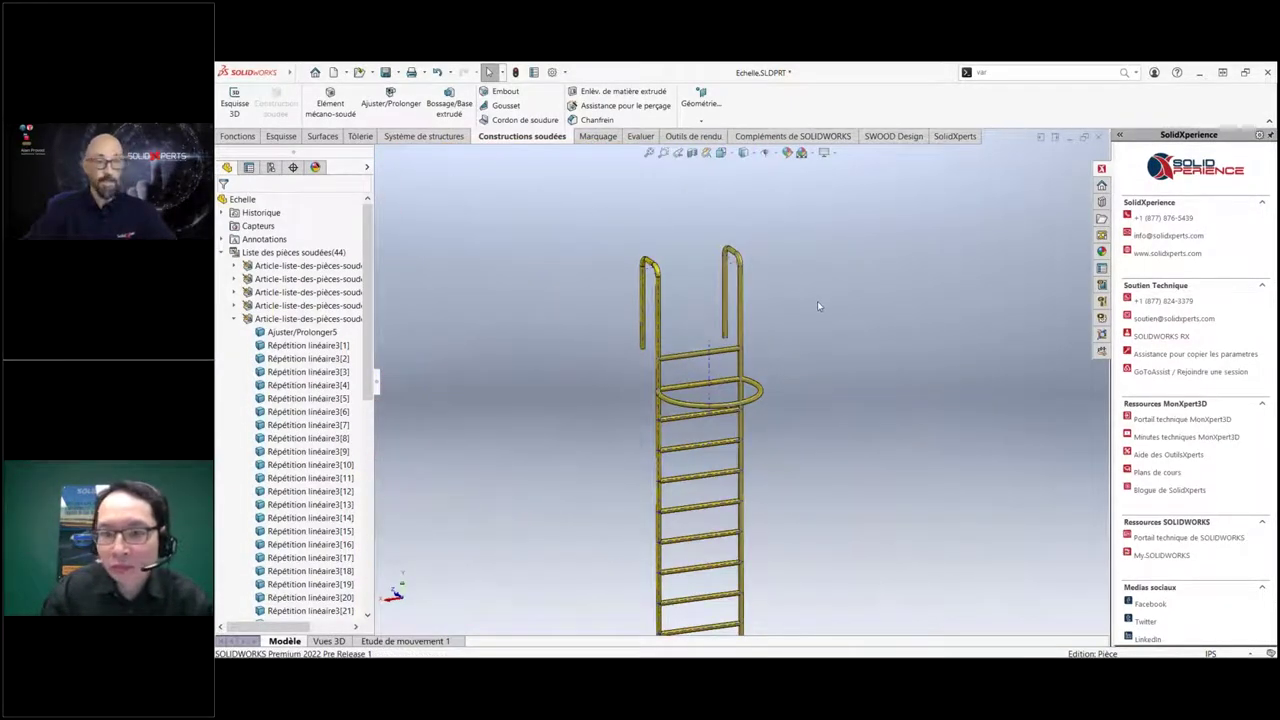
key(s)
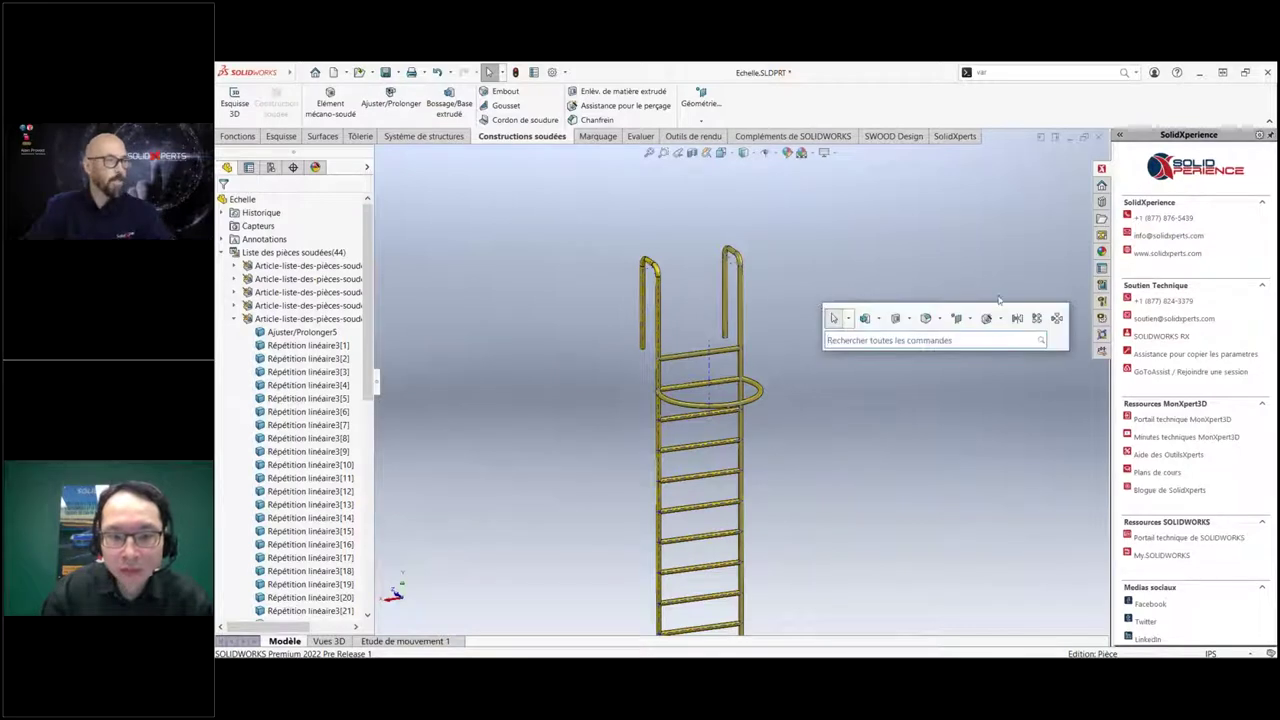
Start a linear pattern along Ligne1@Esquisse1 with 40.00po spacing.
click(1036, 318)
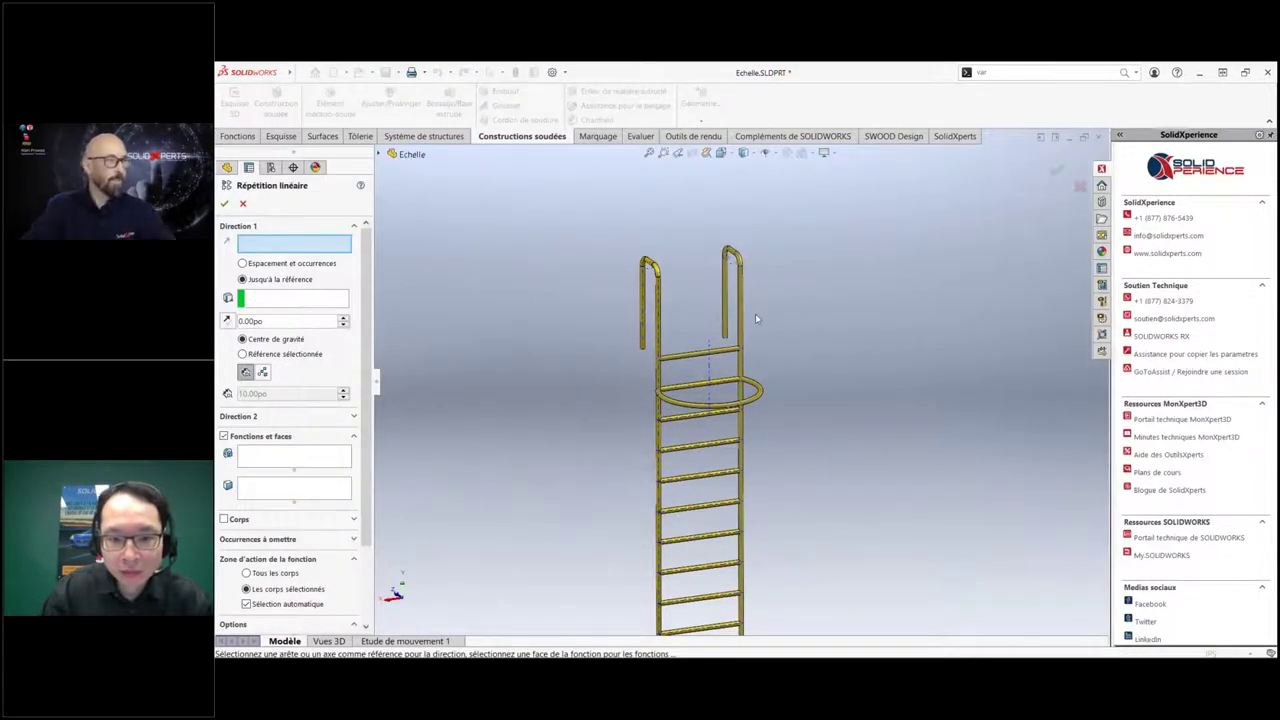
scroll(740, 311, down, 2)
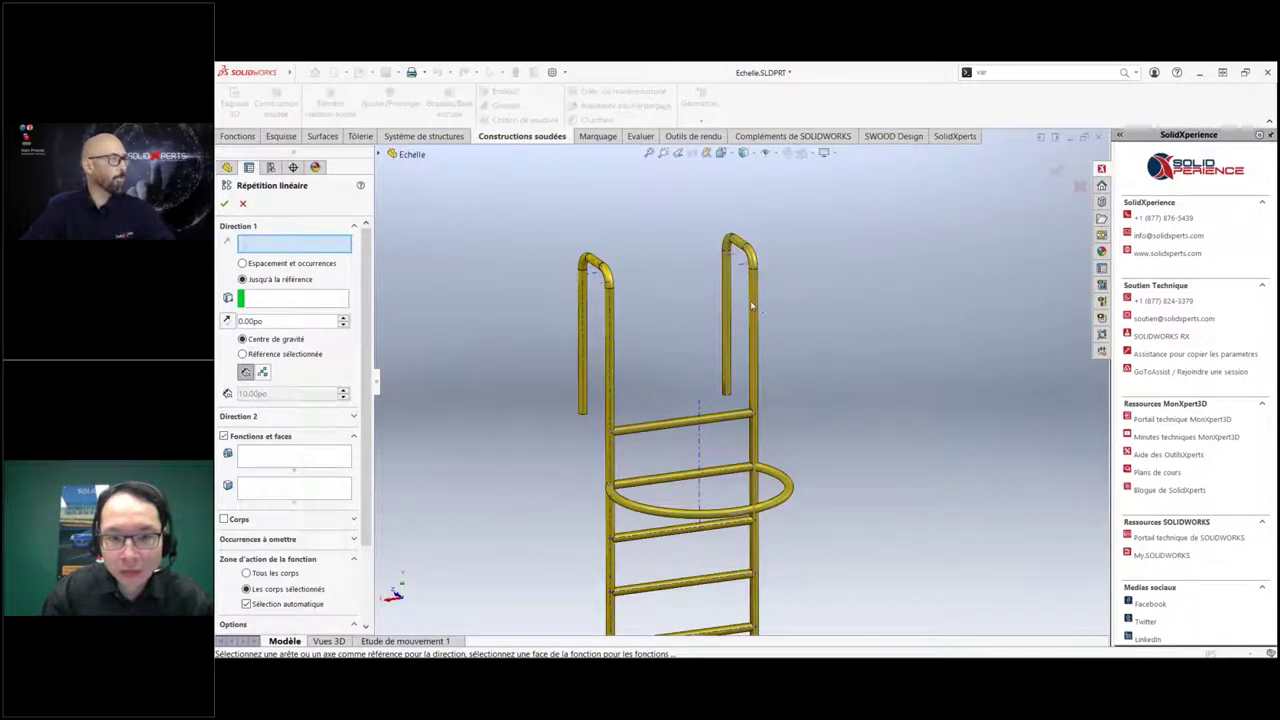
click(755, 402)
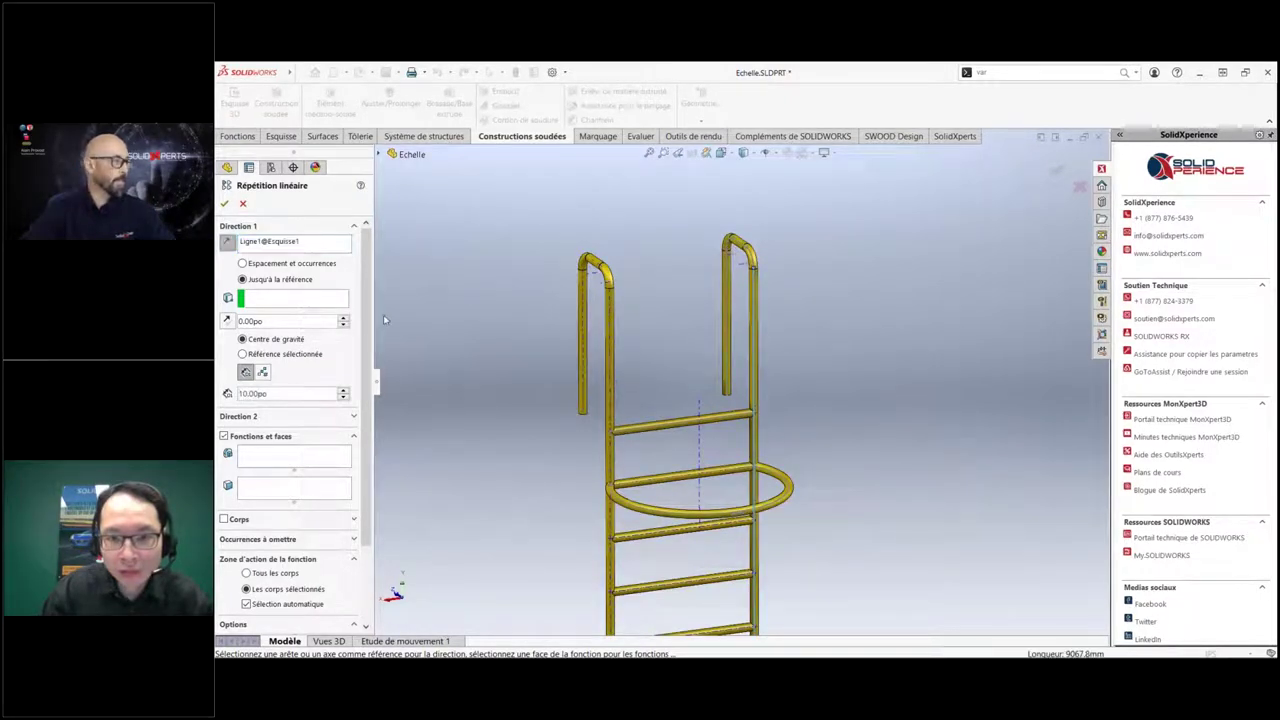
click(308, 266)
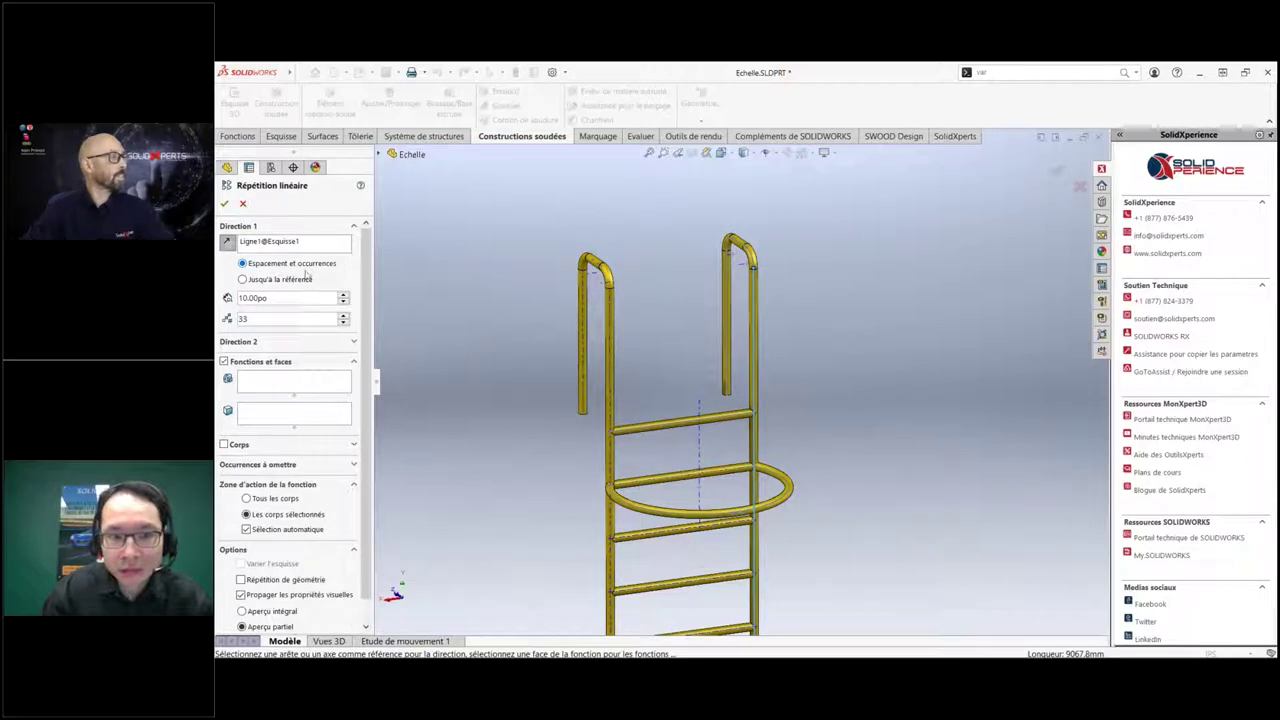
drag(288, 297, 226, 298)
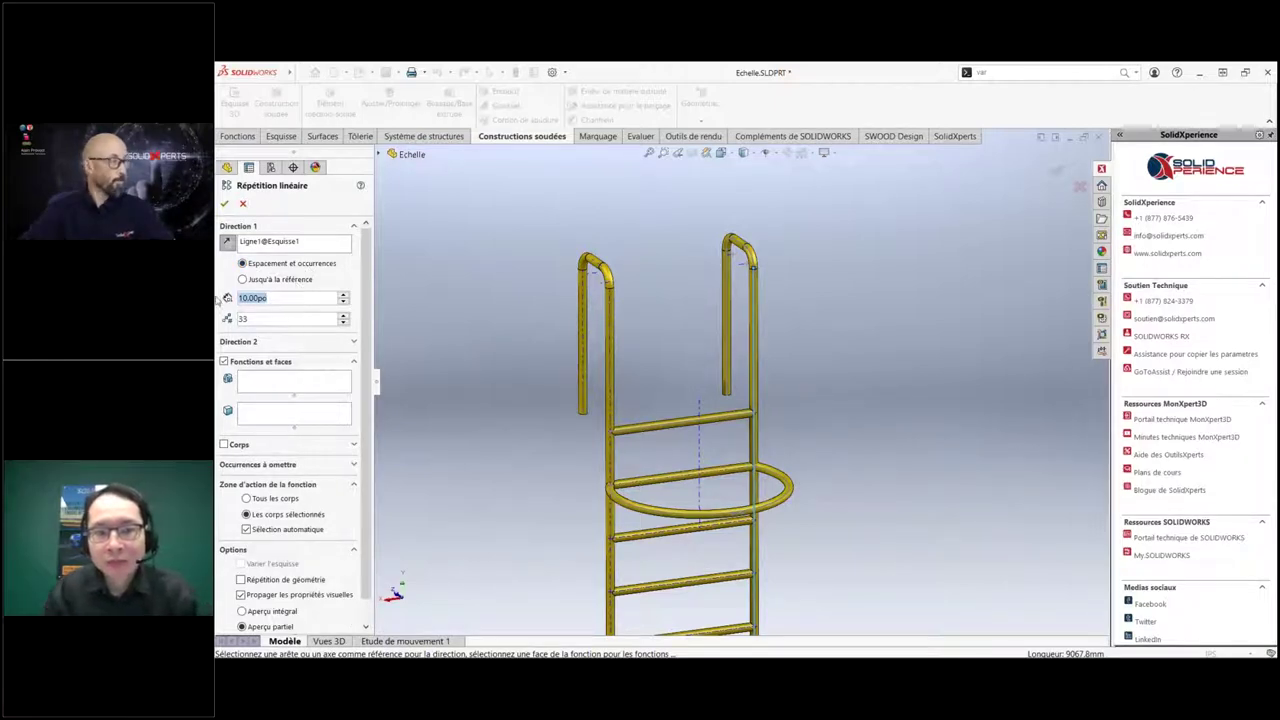
text(40.0)
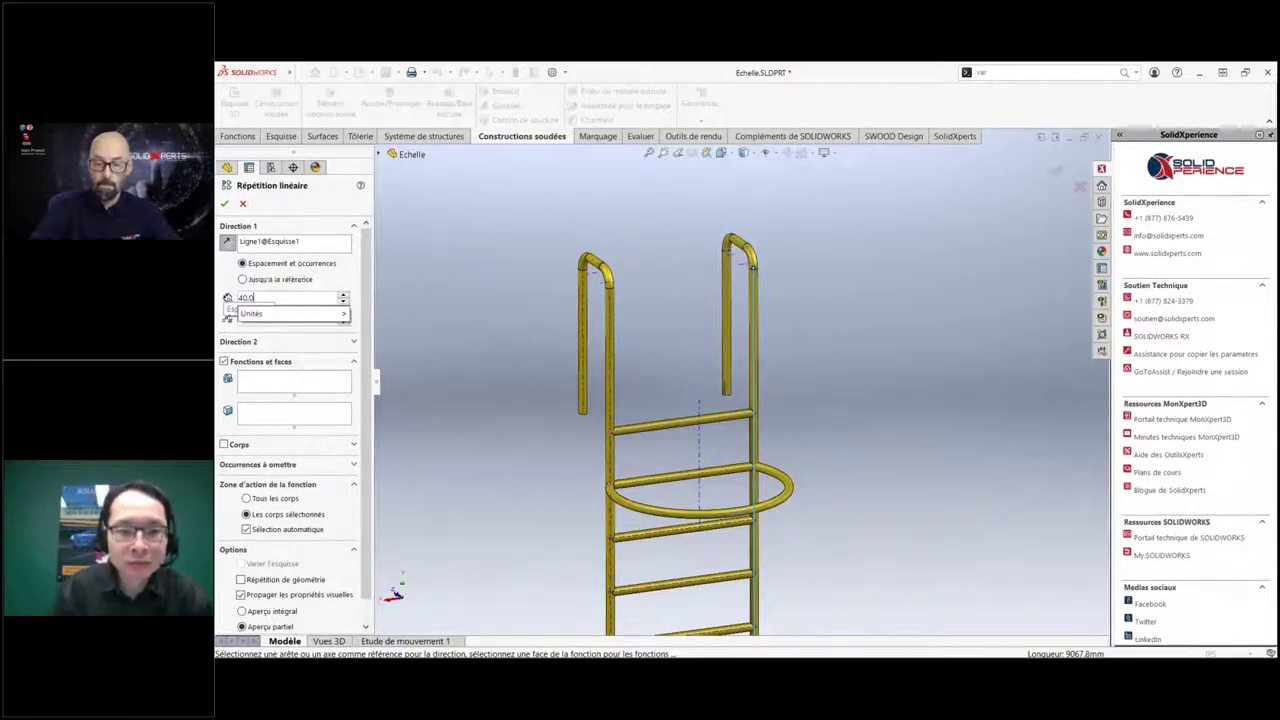
key(Tab)
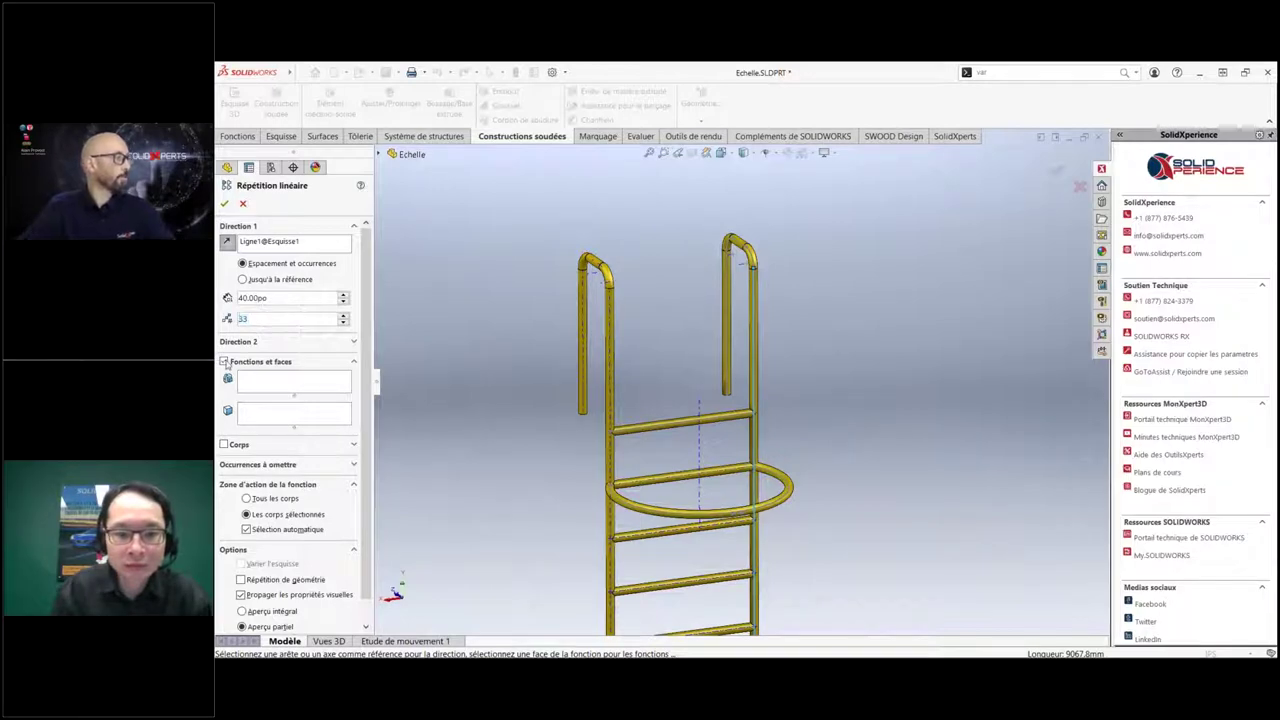
Pattern the trimmed hoop body Ajuster/Prolonger7 as 7 copies and confirm.
click(224, 362)
click(224, 382)
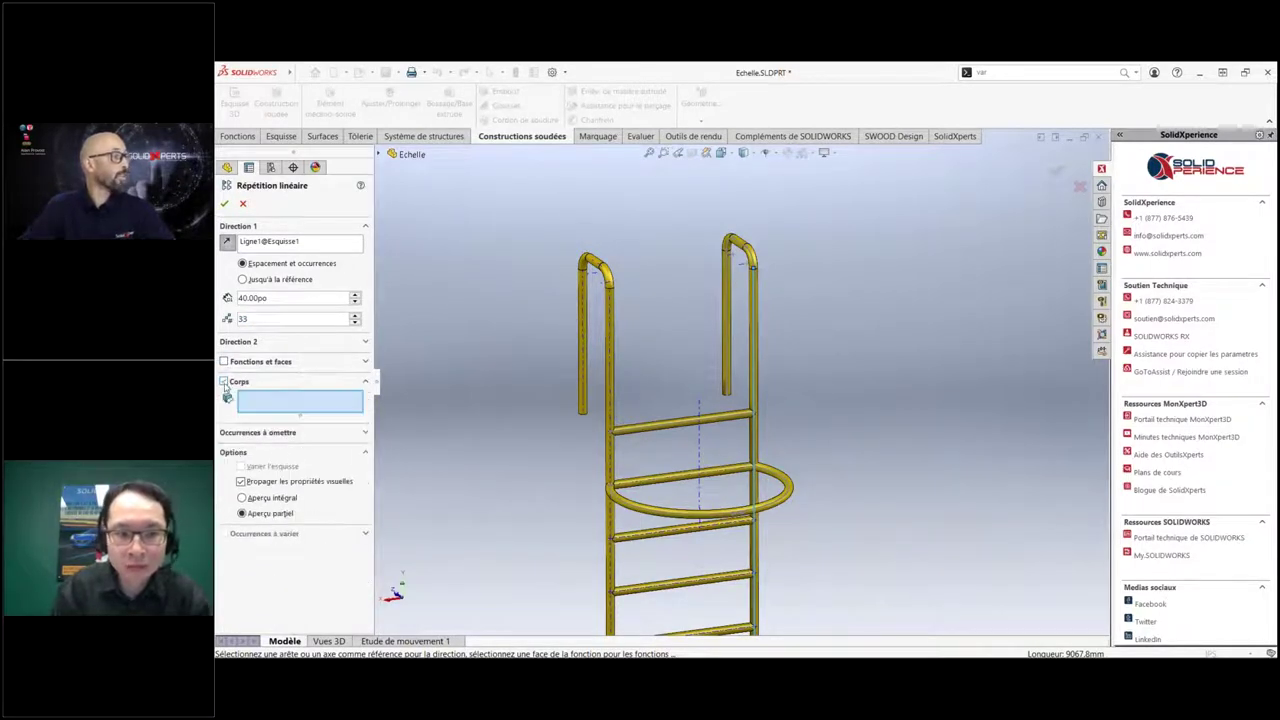
click(640, 513)
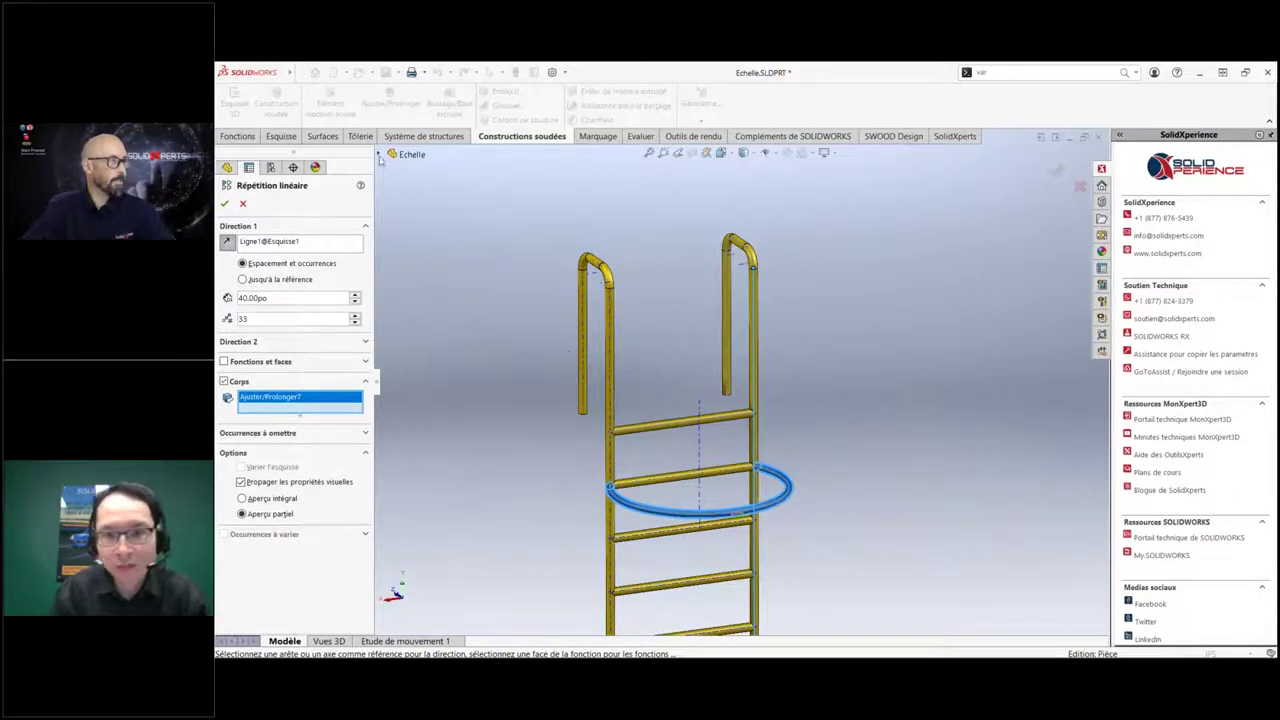
click(380, 155)
text(7)
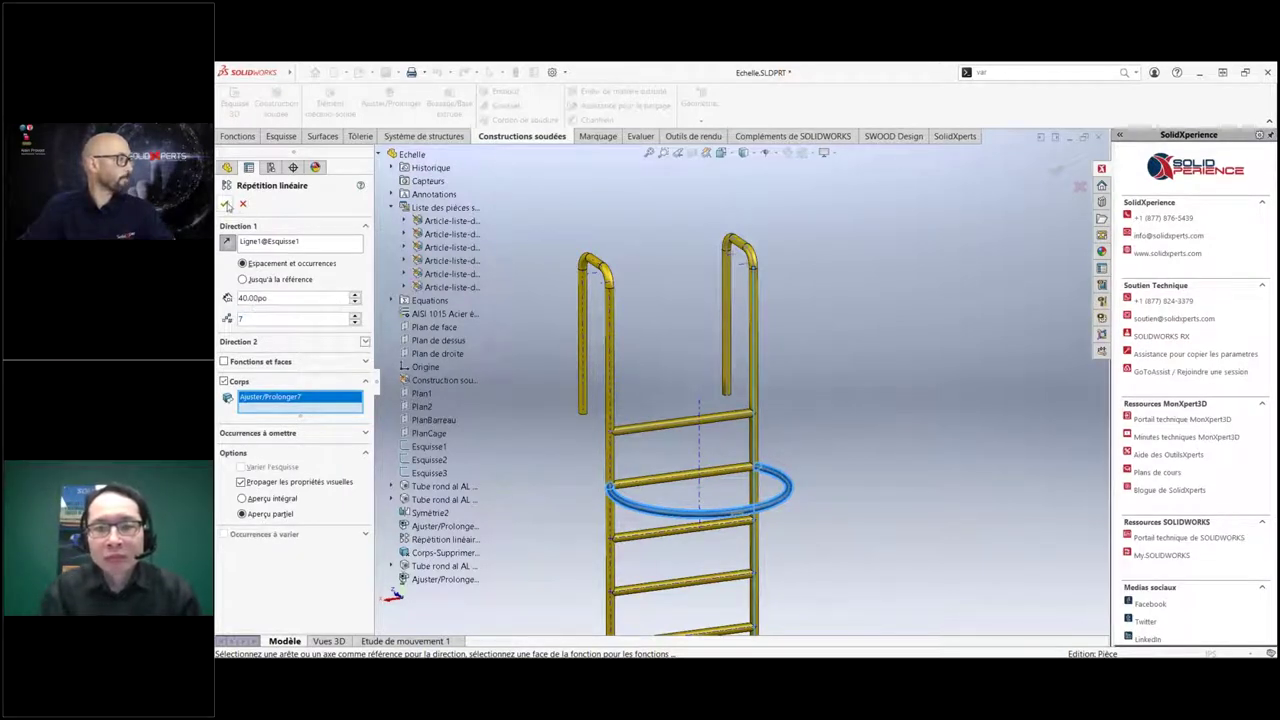
scroll(760, 312, up, 5)
scroll(760, 312, up, 3)
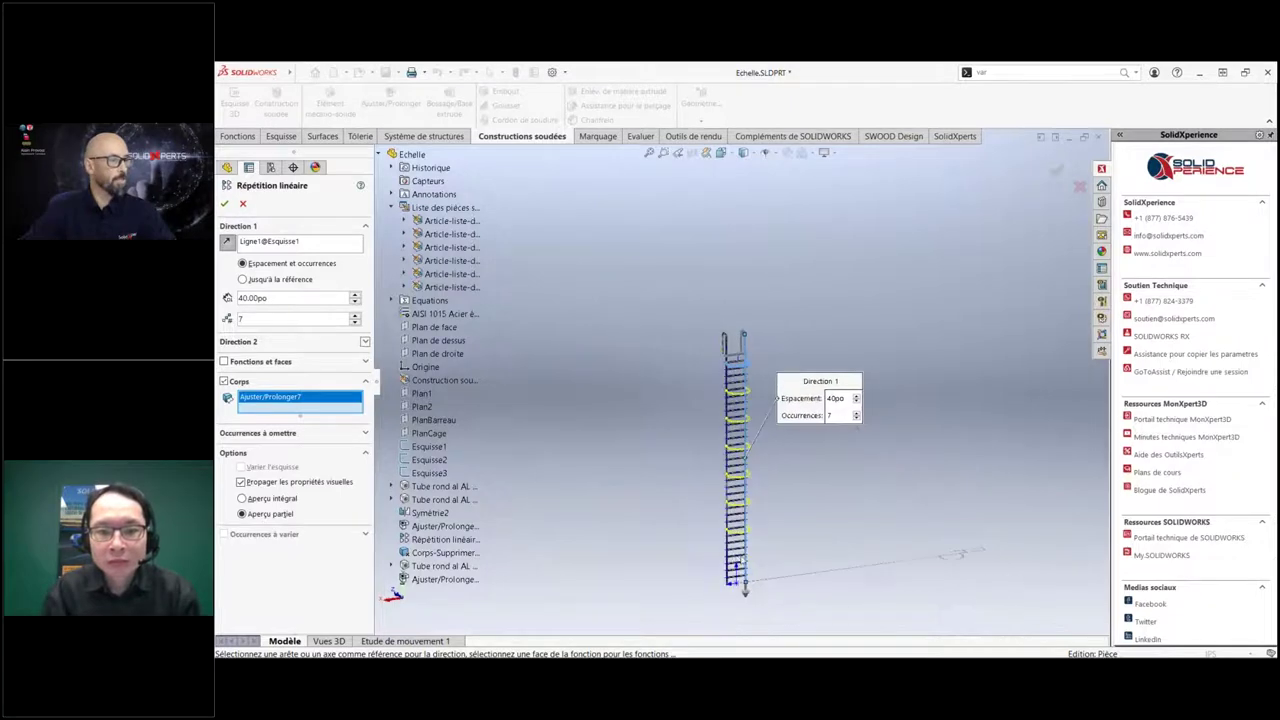
scroll(744, 589, down, 3)
middle_drag(786, 487, 735, 485)
click(224, 204)
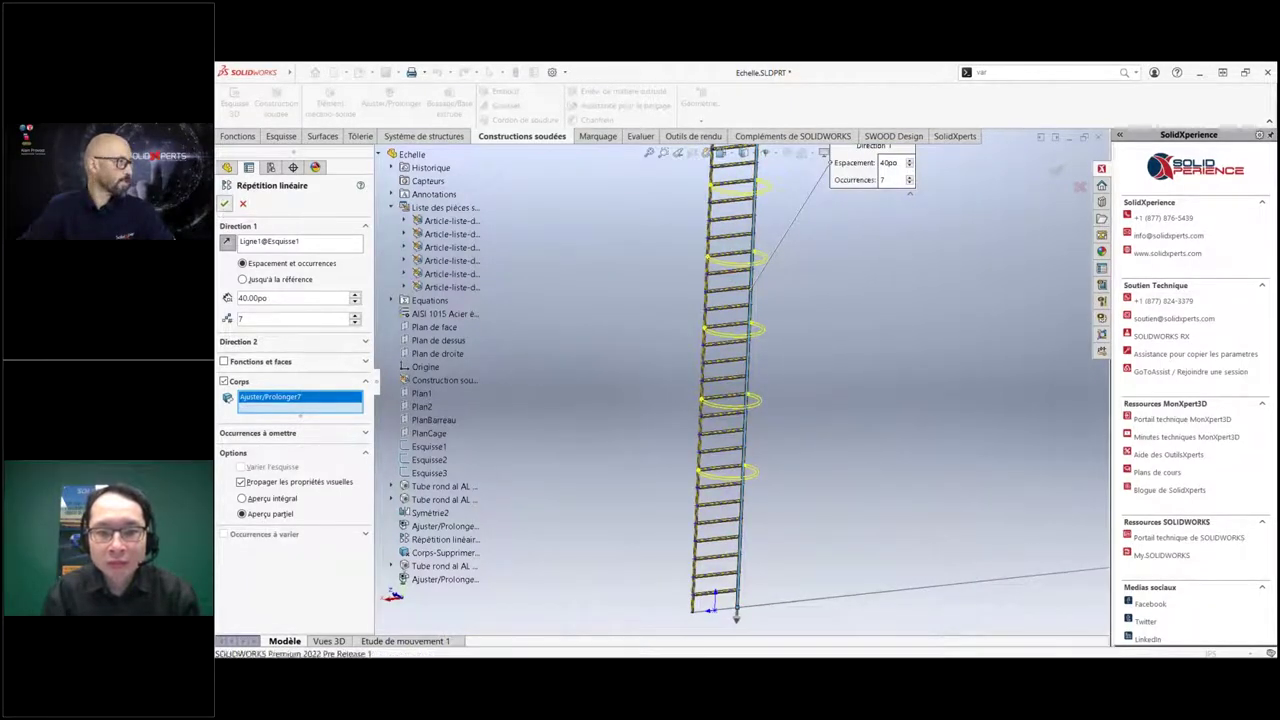
scroll(740, 490, down, 3)
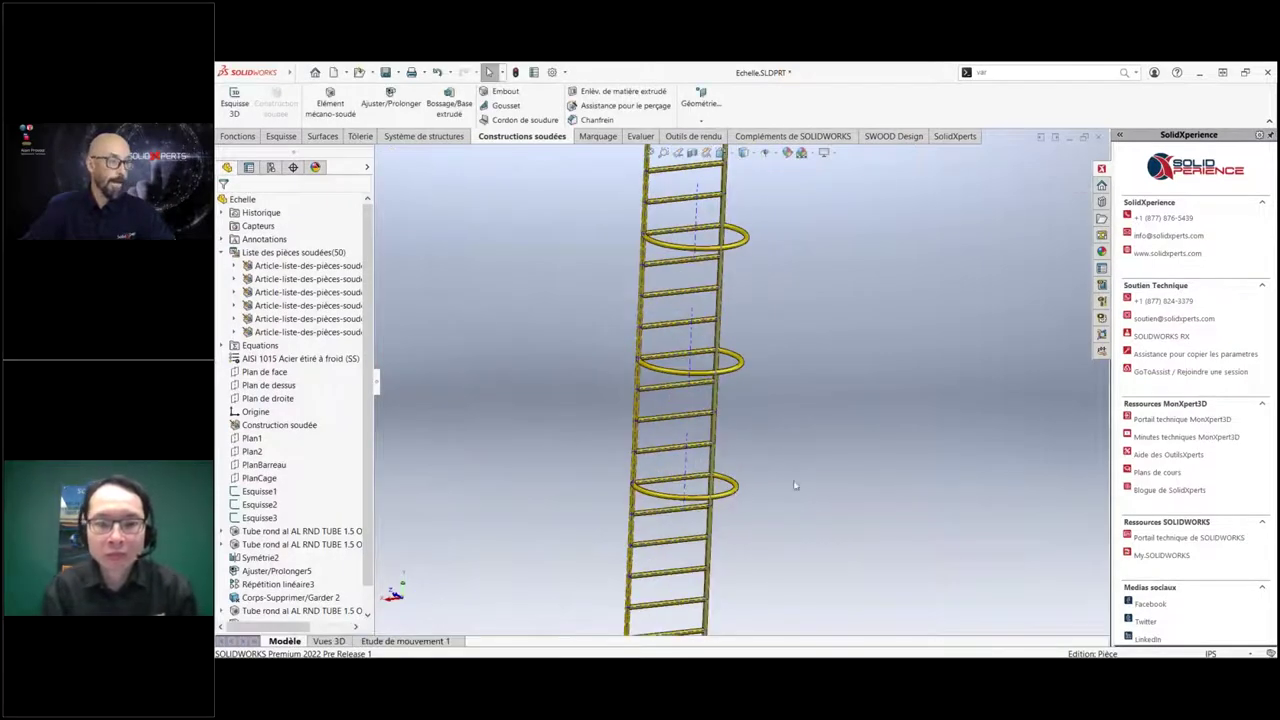
Zoom in on the cage ring where it meets the rail and select its short Esquisse3 line.
scroll(795, 485, up, 3)
scroll(795, 485, up, 1)
scroll(754, 286, down, 2)
scroll(735, 341, down, 2)
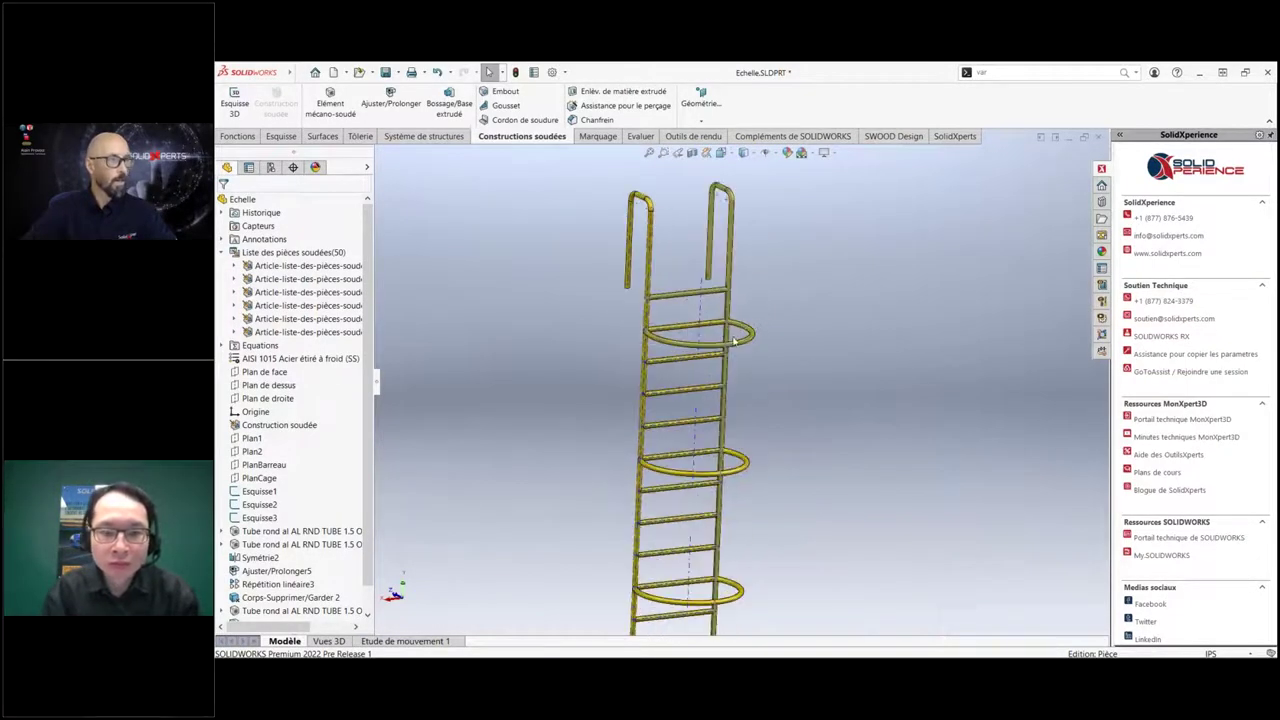
scroll(735, 341, down, 2)
middle_drag(735, 341, 716, 326)
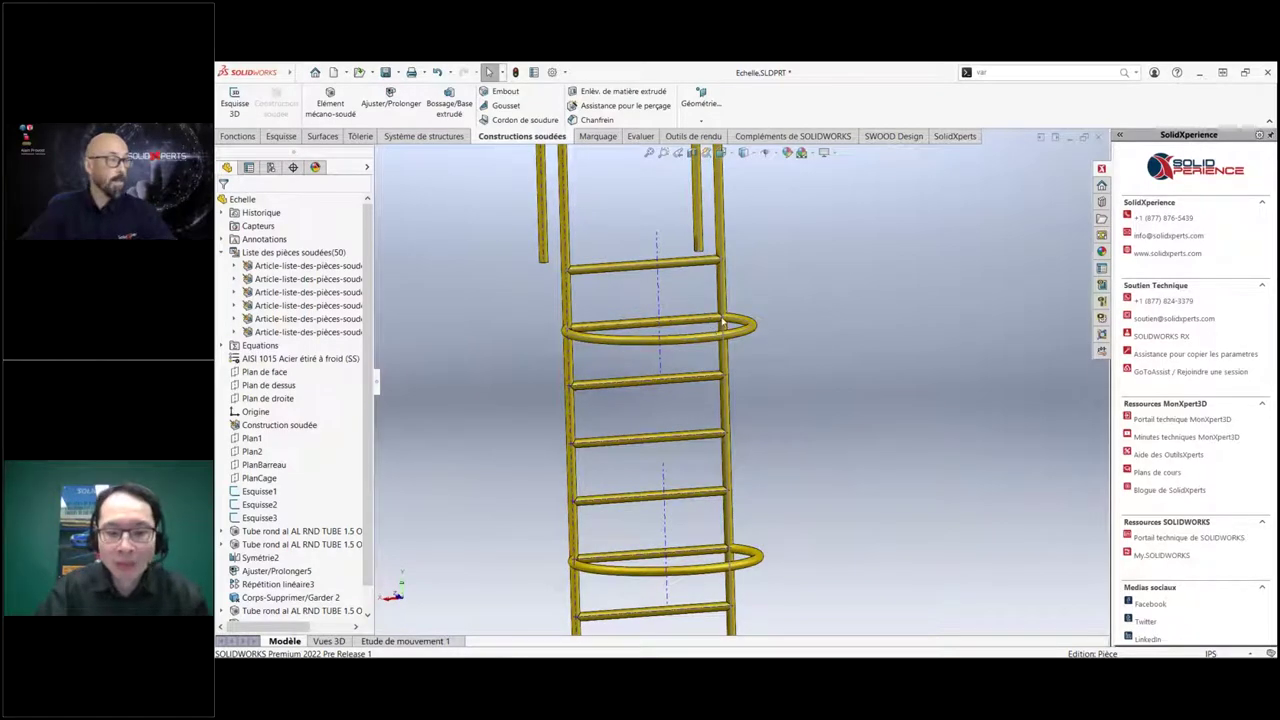
middle_drag(717, 330, 722, 430)
scroll(722, 430, down, 2)
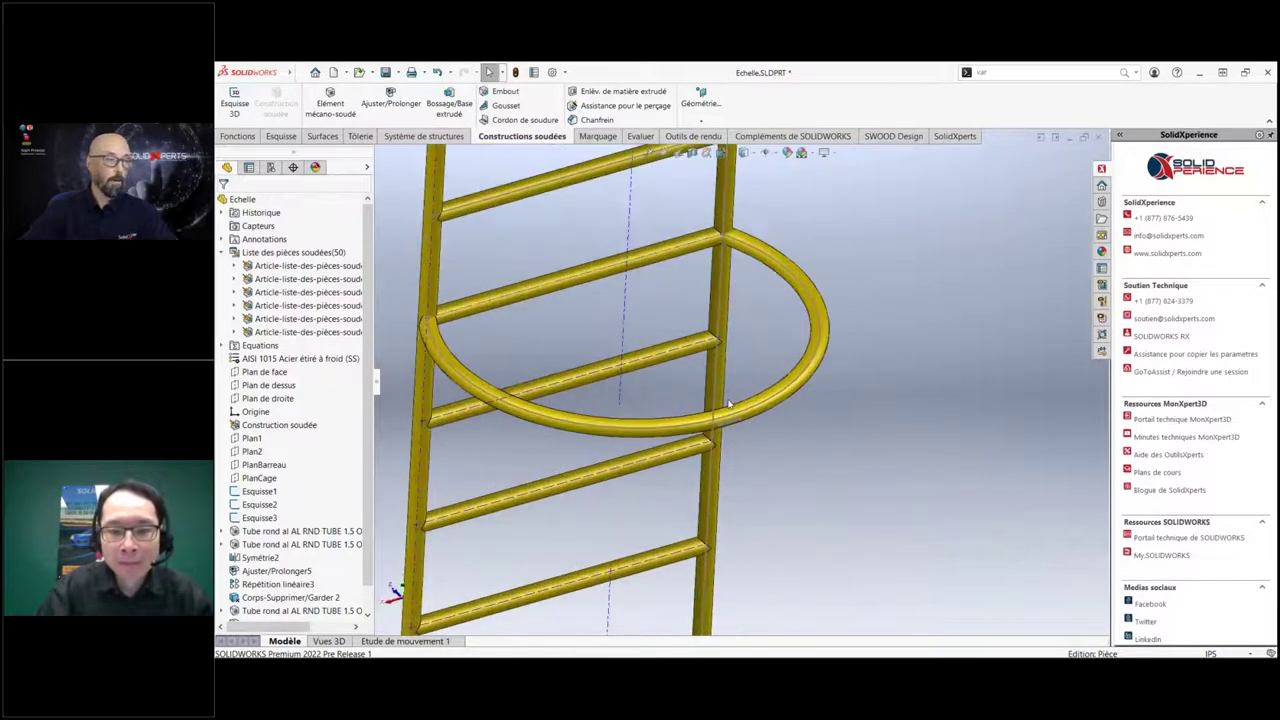
scroll(722, 430, down, 2)
scroll(761, 427, down, 2)
scroll(761, 427, down, 1)
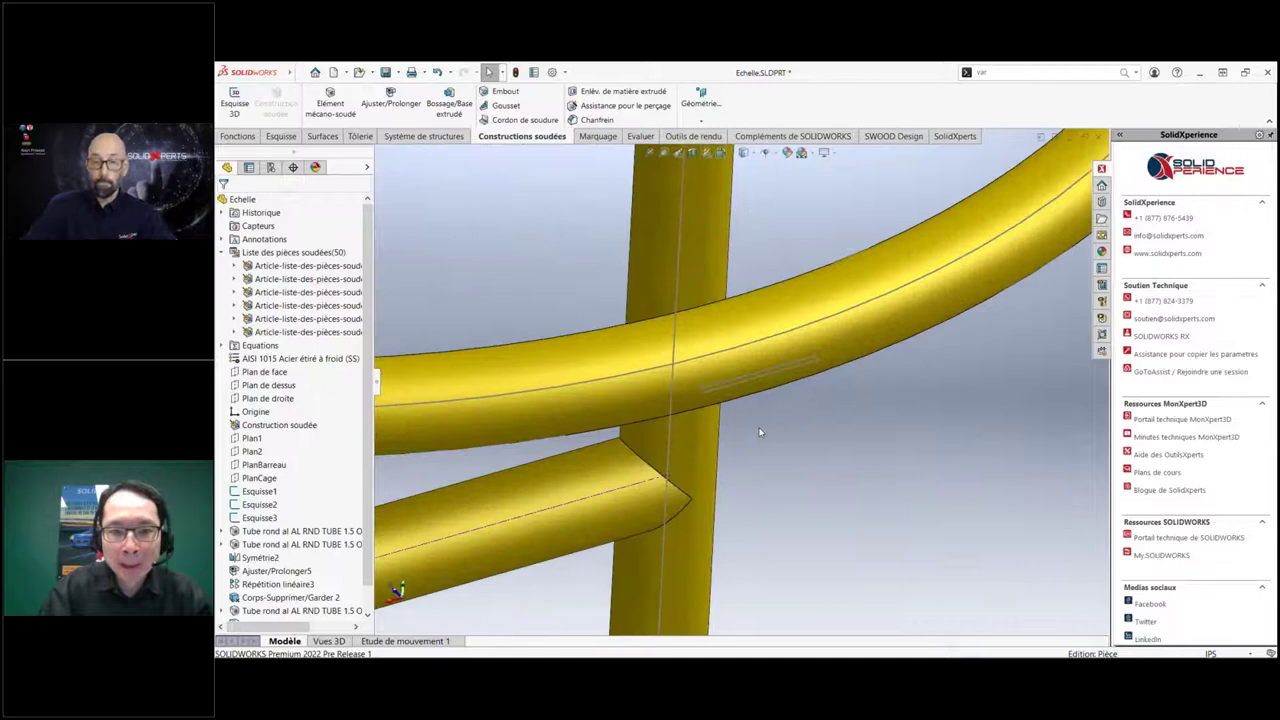
click(760, 374)
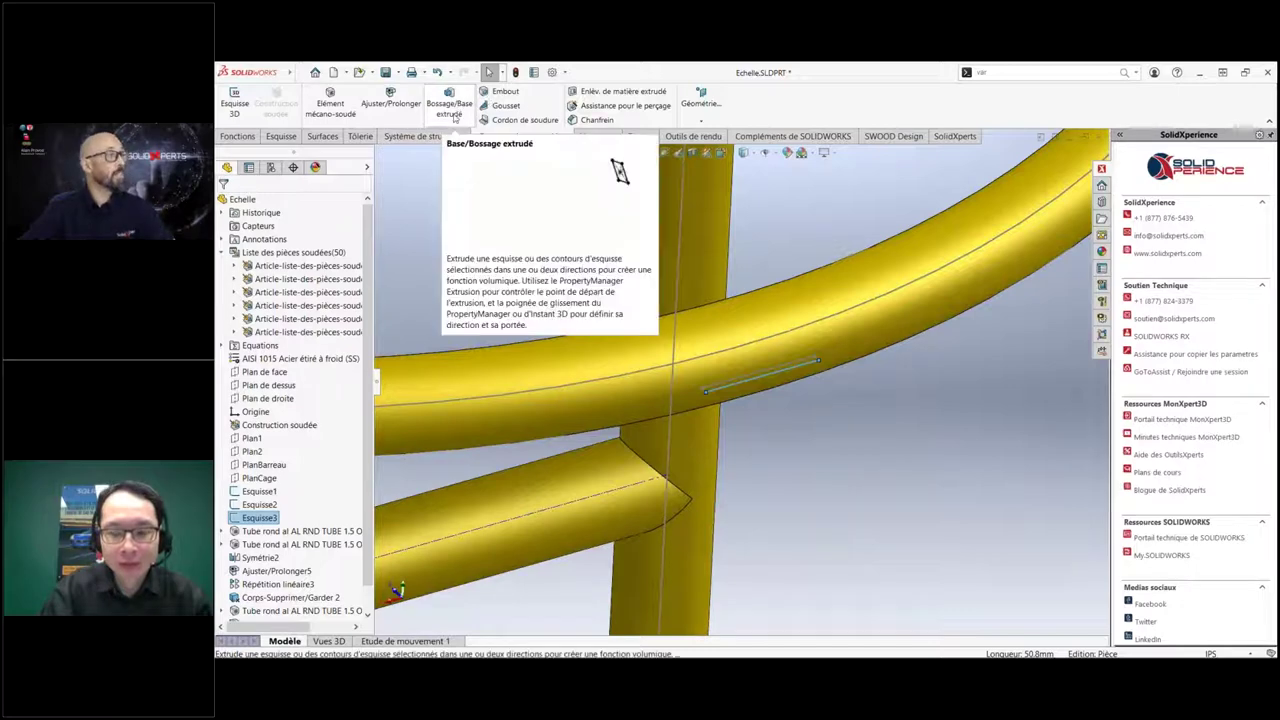
Extrude the Esquisse3 sketch 0.75 in in Direction 1 and 240.75 in in Direction 2.
click(459, 110)
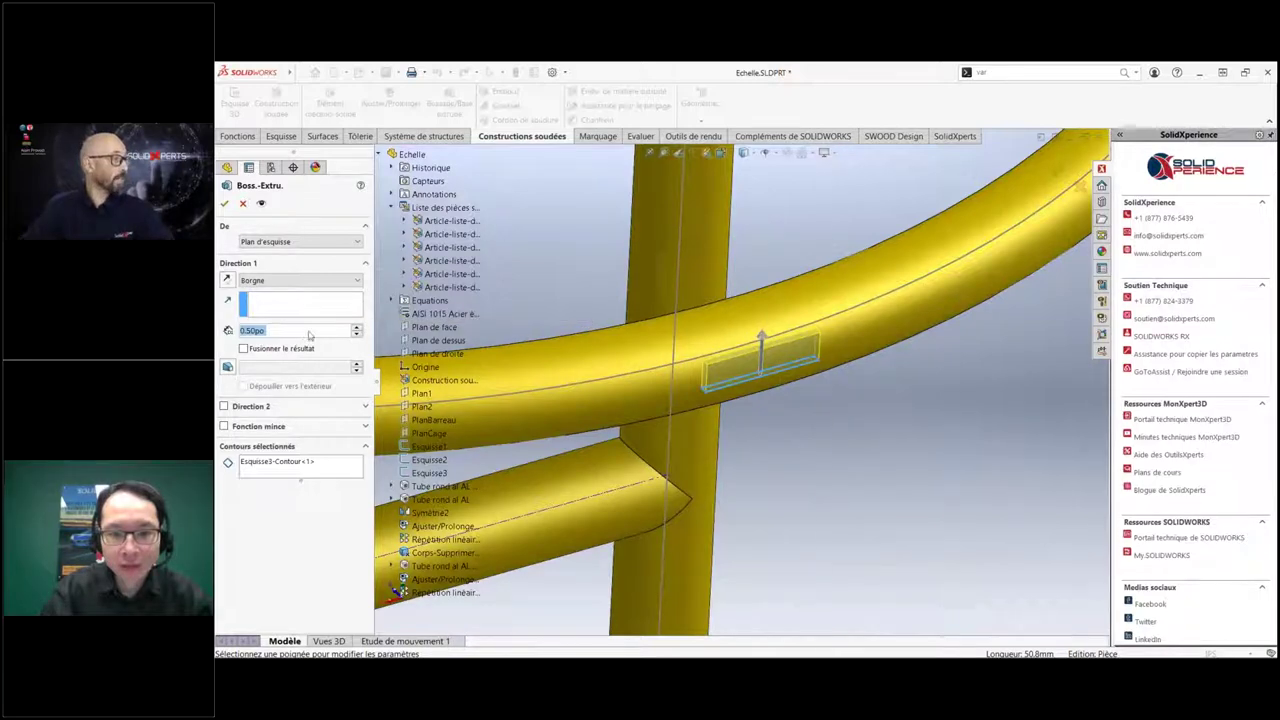
mouse_move(735, 342)
middle_down()
mouse_move(782, 302)
mouse_move(386, 333)
middle_up()
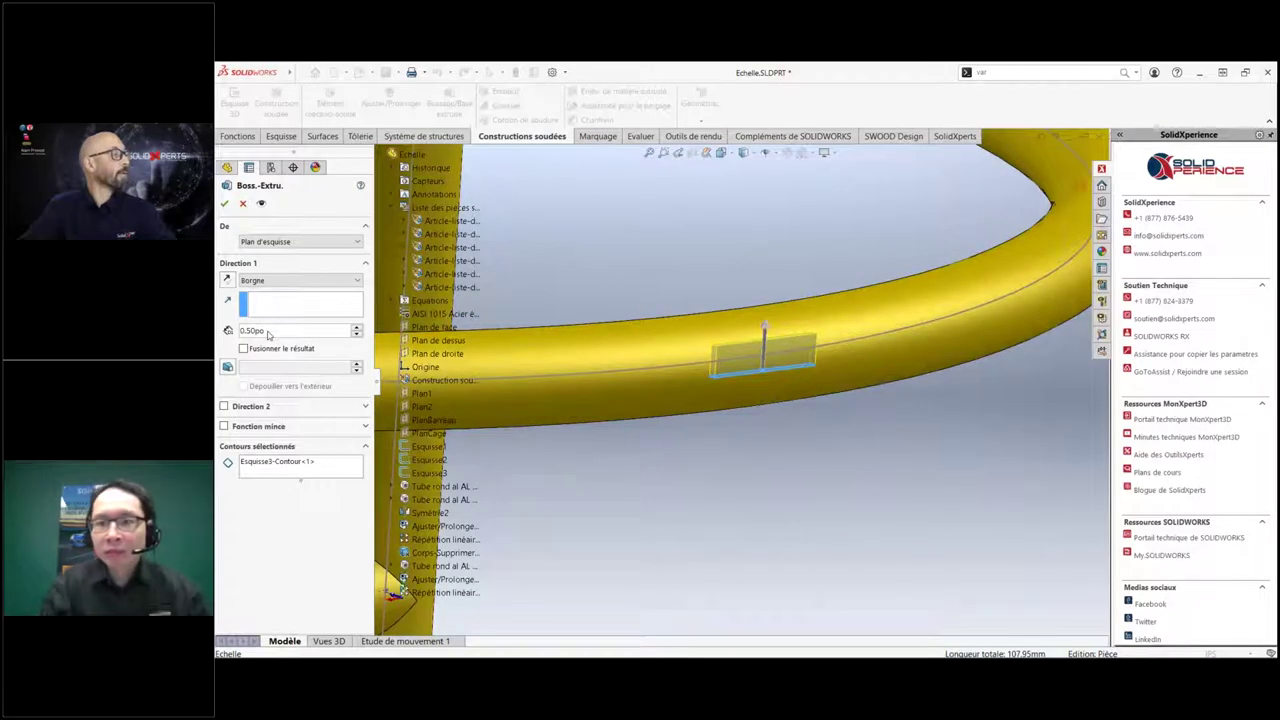
double_click(255, 330)
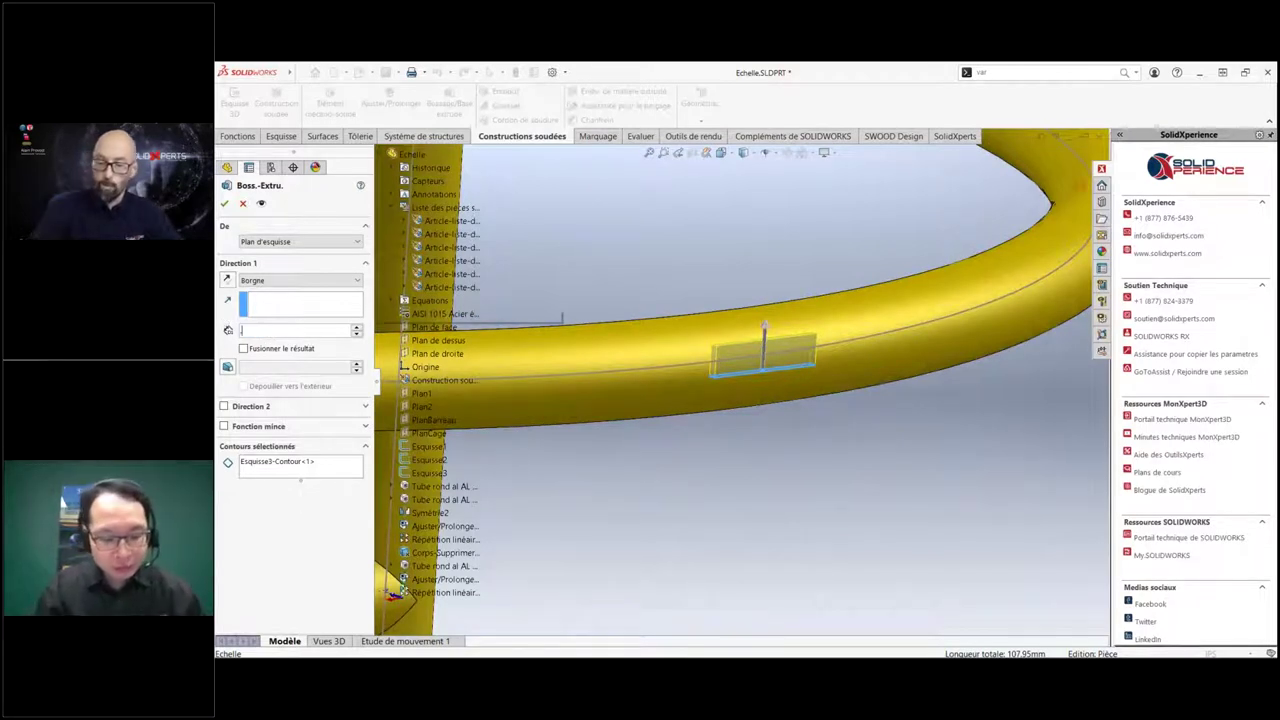
text(0.75)
key(Return)
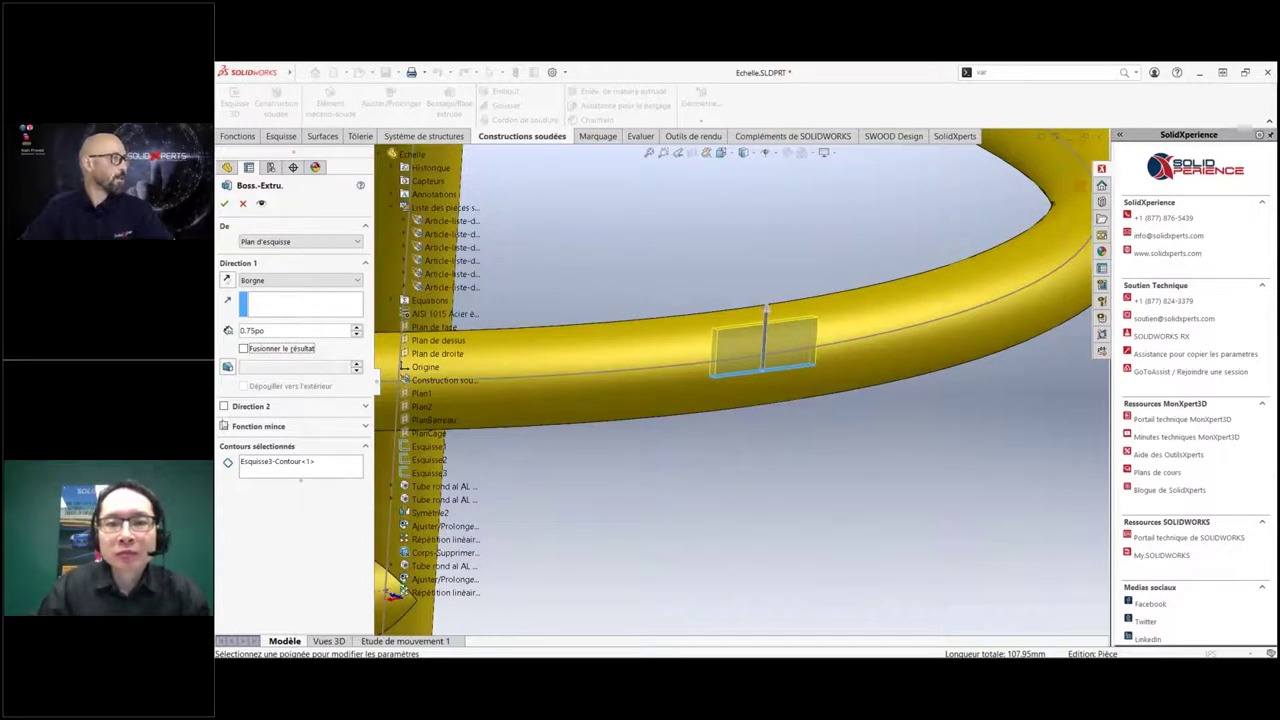
click(224, 406)
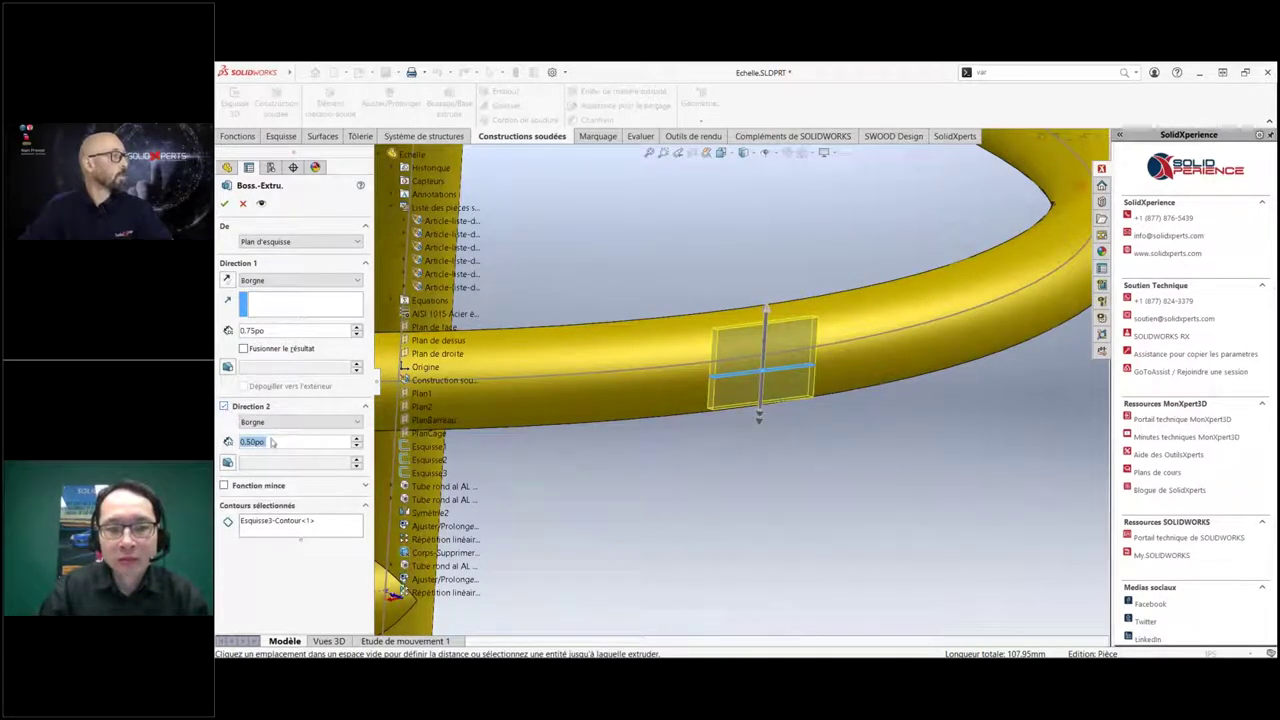
double_click(253, 446)
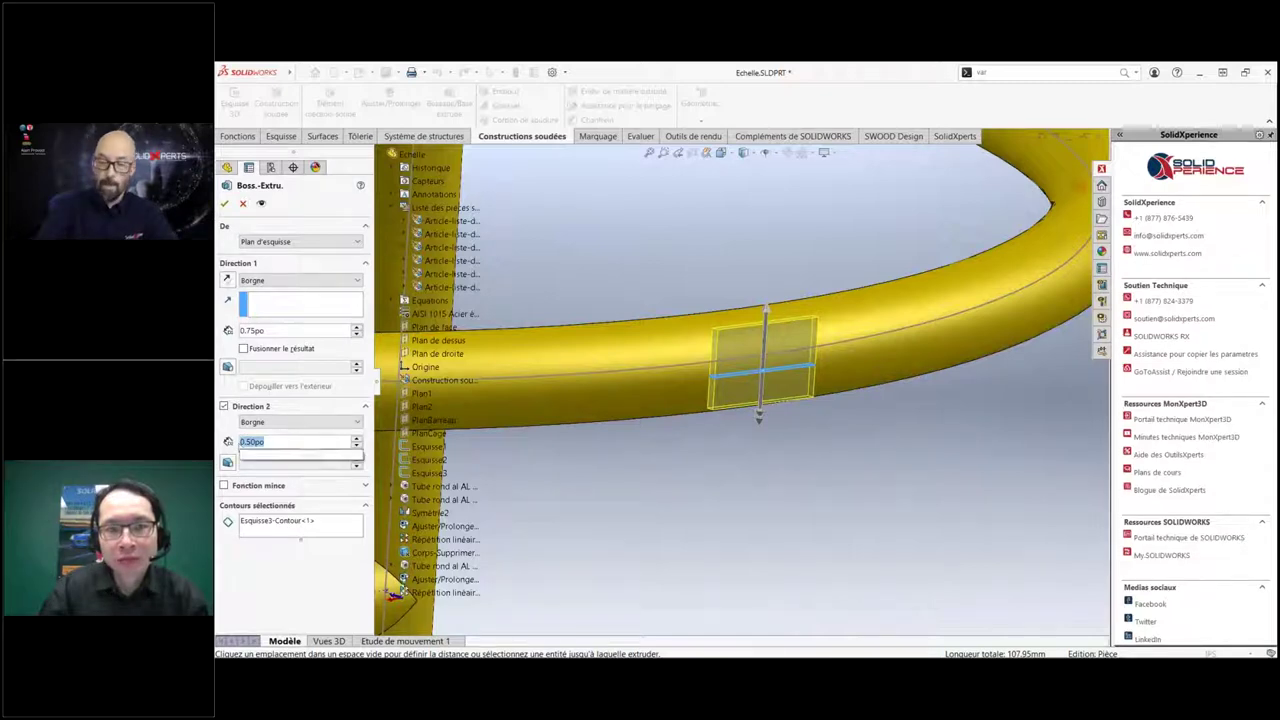
text(240.)
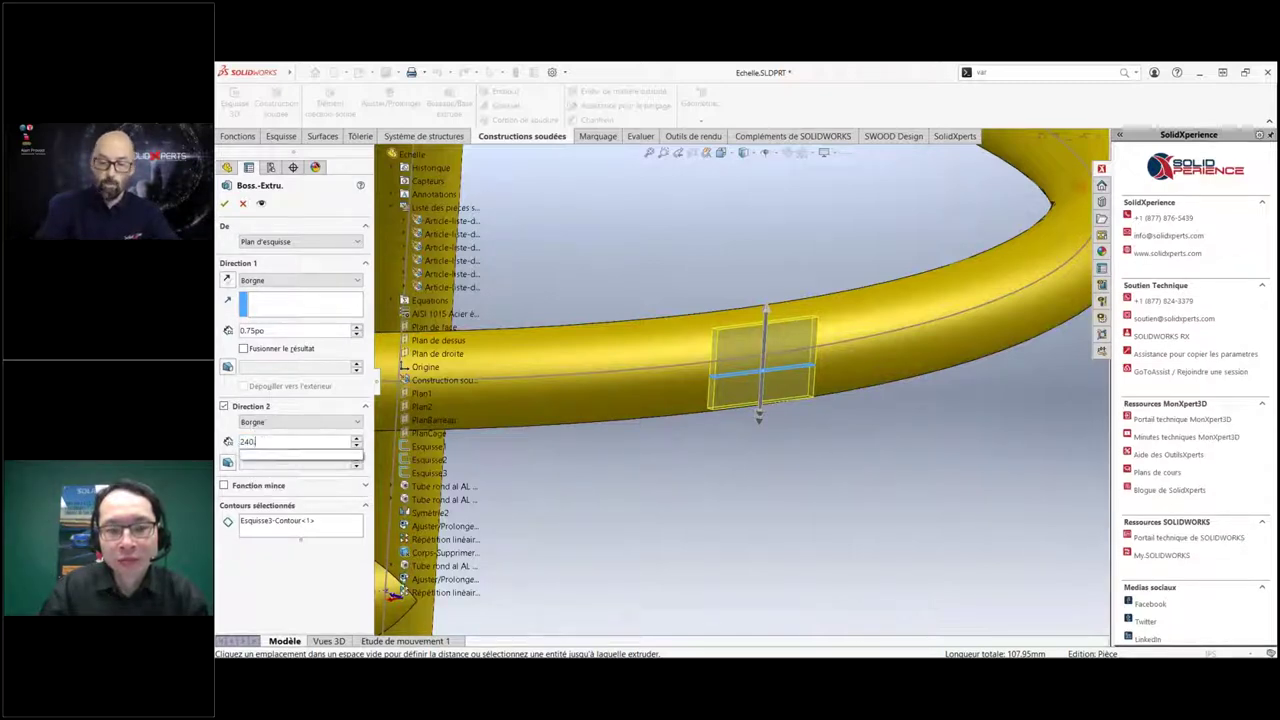
text(75p)
key(Return)
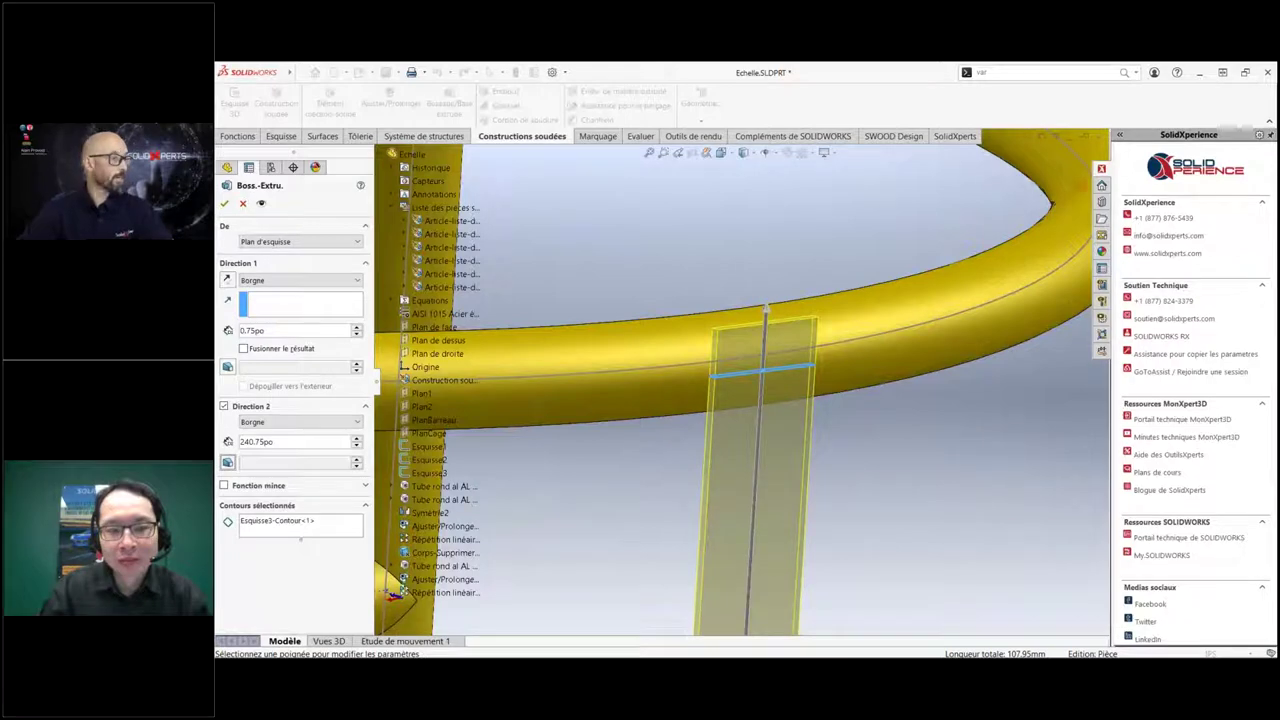
Correct the Direction 2 depth to 240.50 in and confirm the extrusion.
key(f)
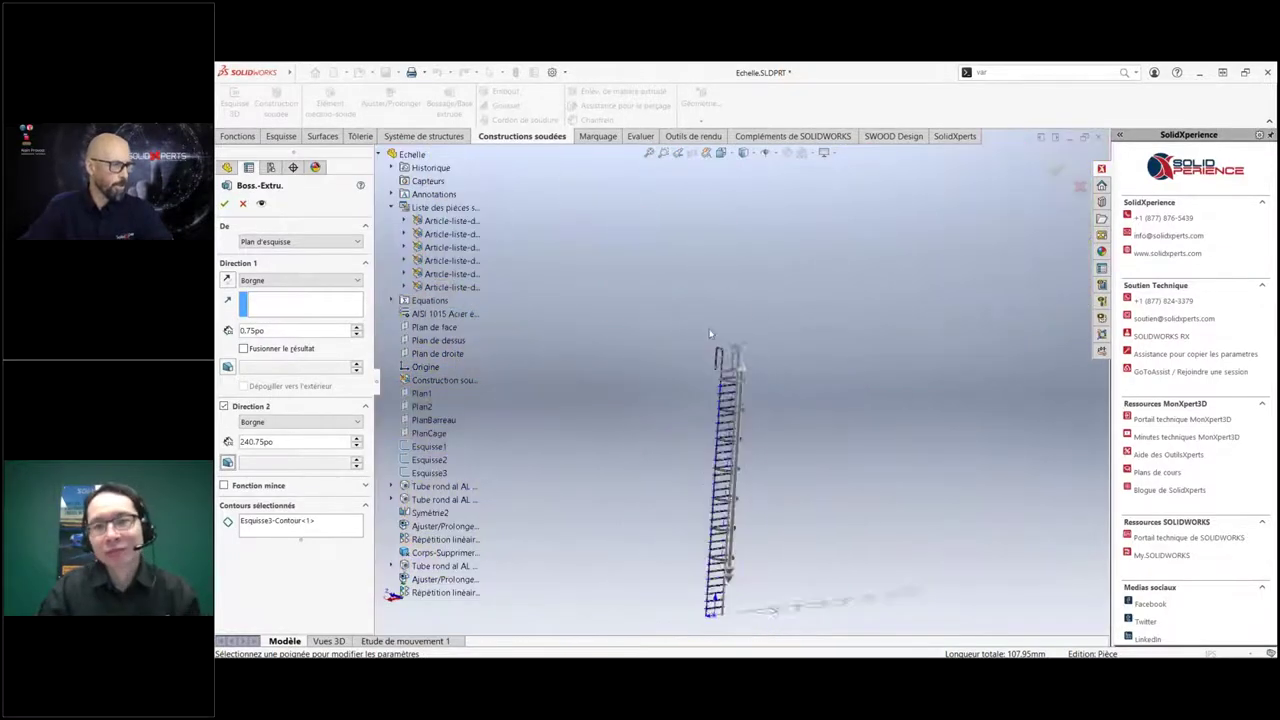
scroll(734, 536, down, 2)
scroll(730, 520, down, 2)
scroll(720, 490, down, 2)
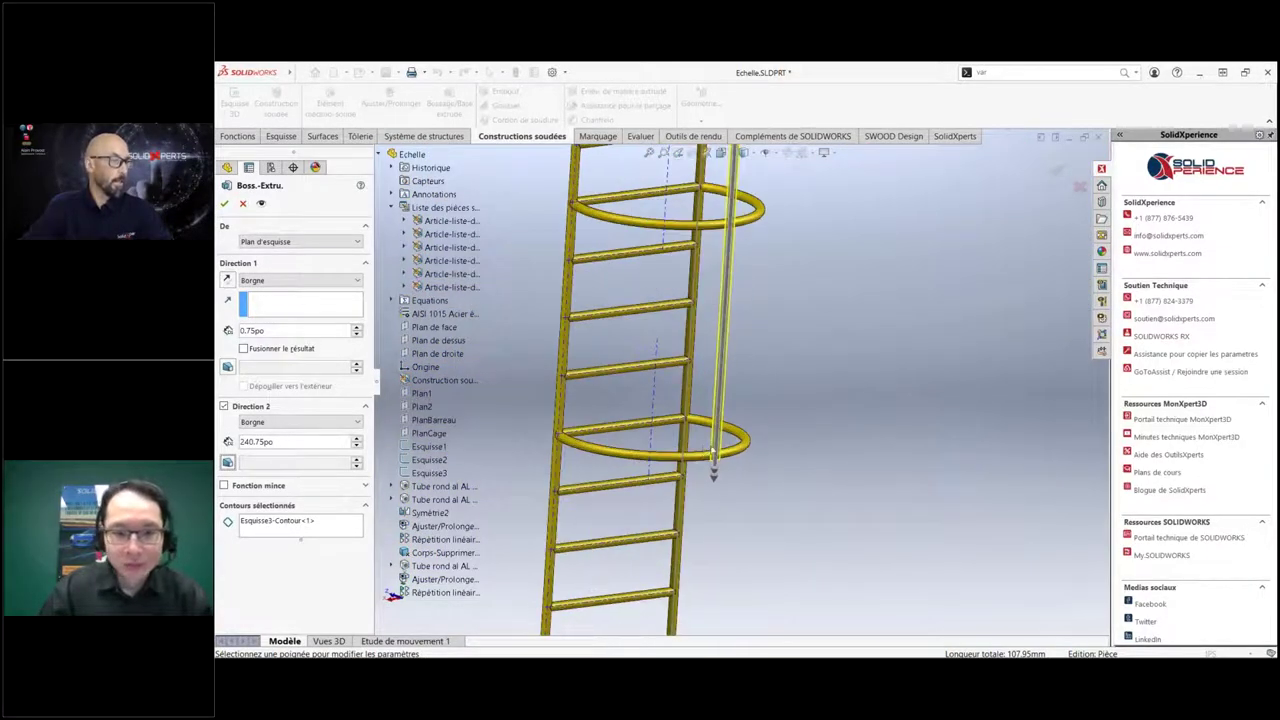
scroll(714, 463, down, 2)
middle_drag(714, 463, 728, 478)
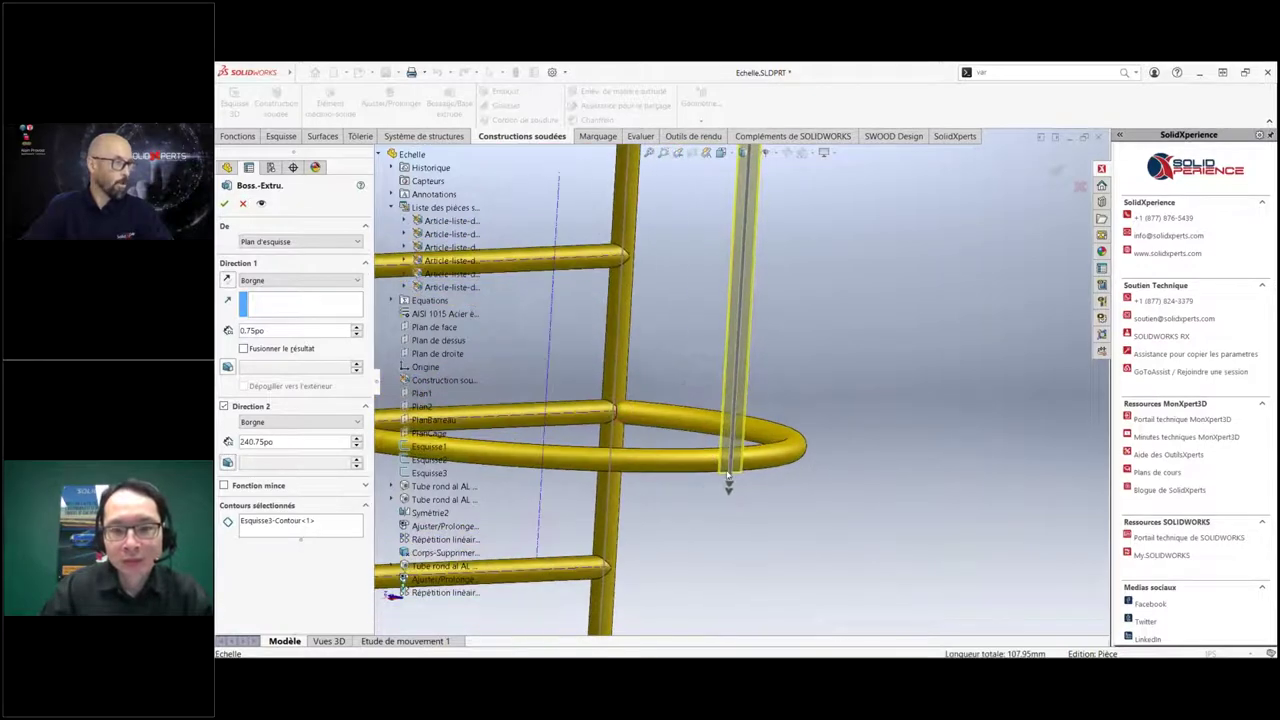
drag(279, 441, 229, 443)
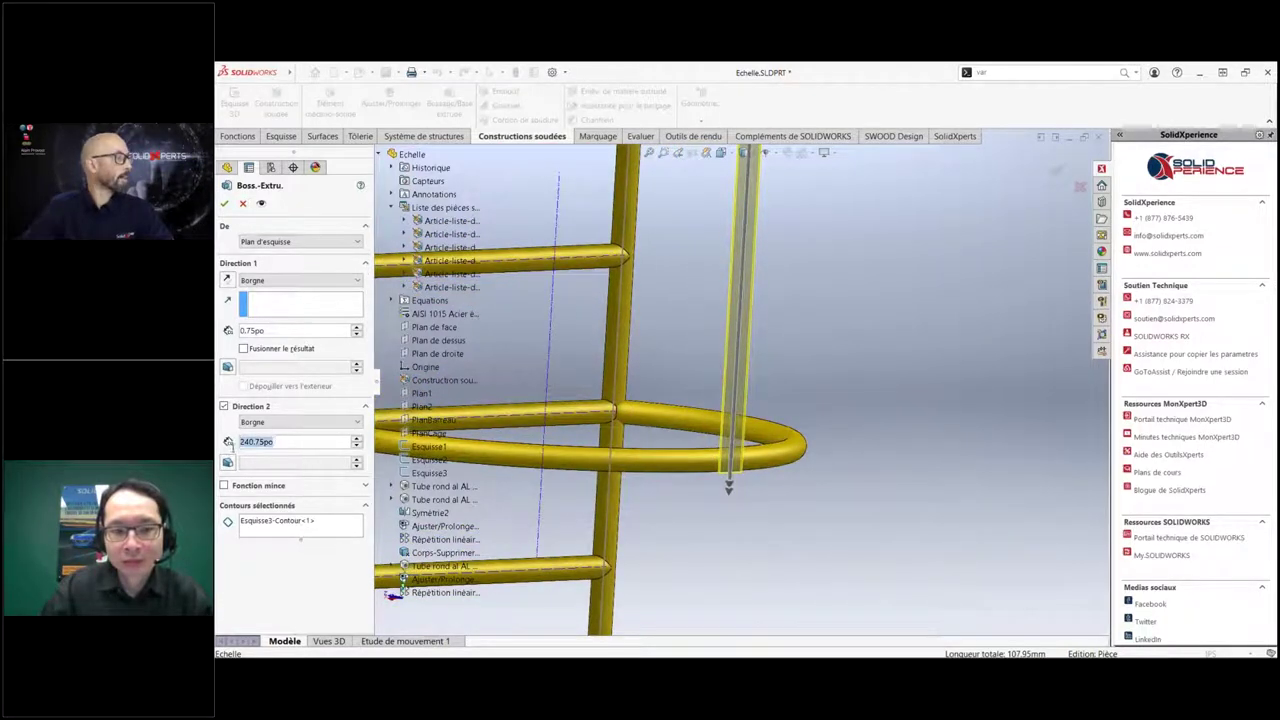
text(240.5)
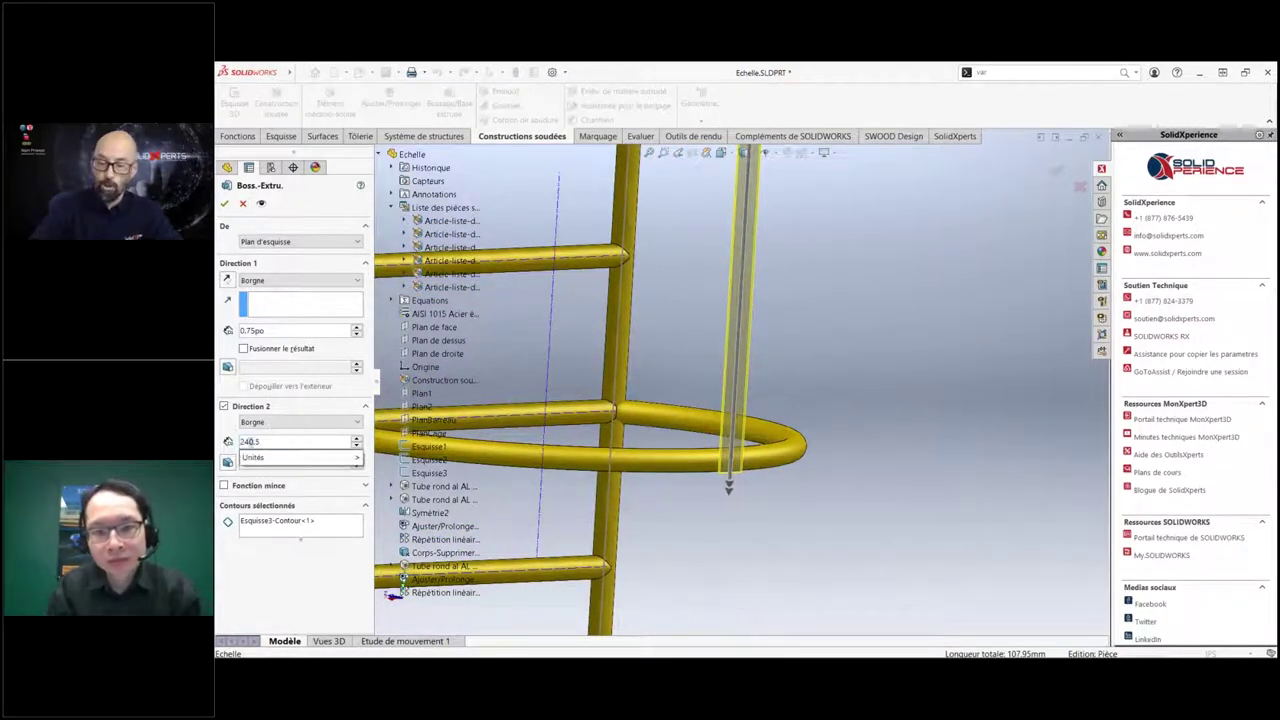
key(Return)
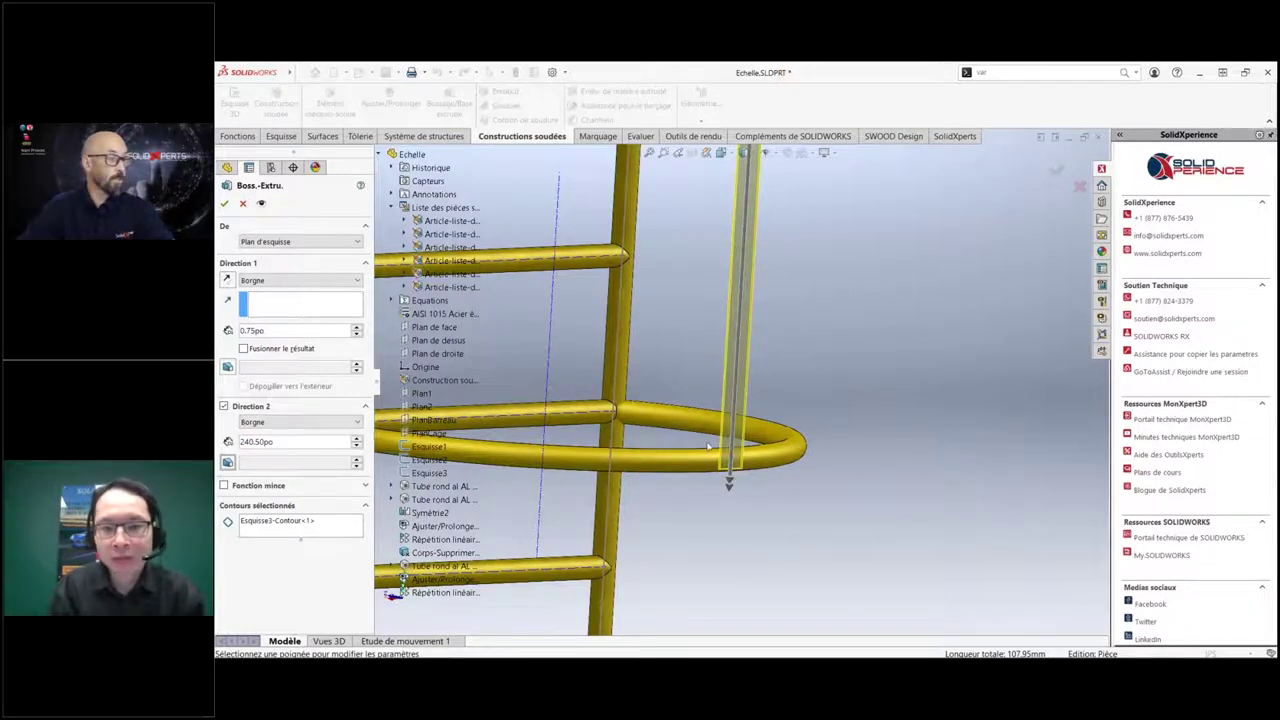
scroll(735, 470, down, 3)
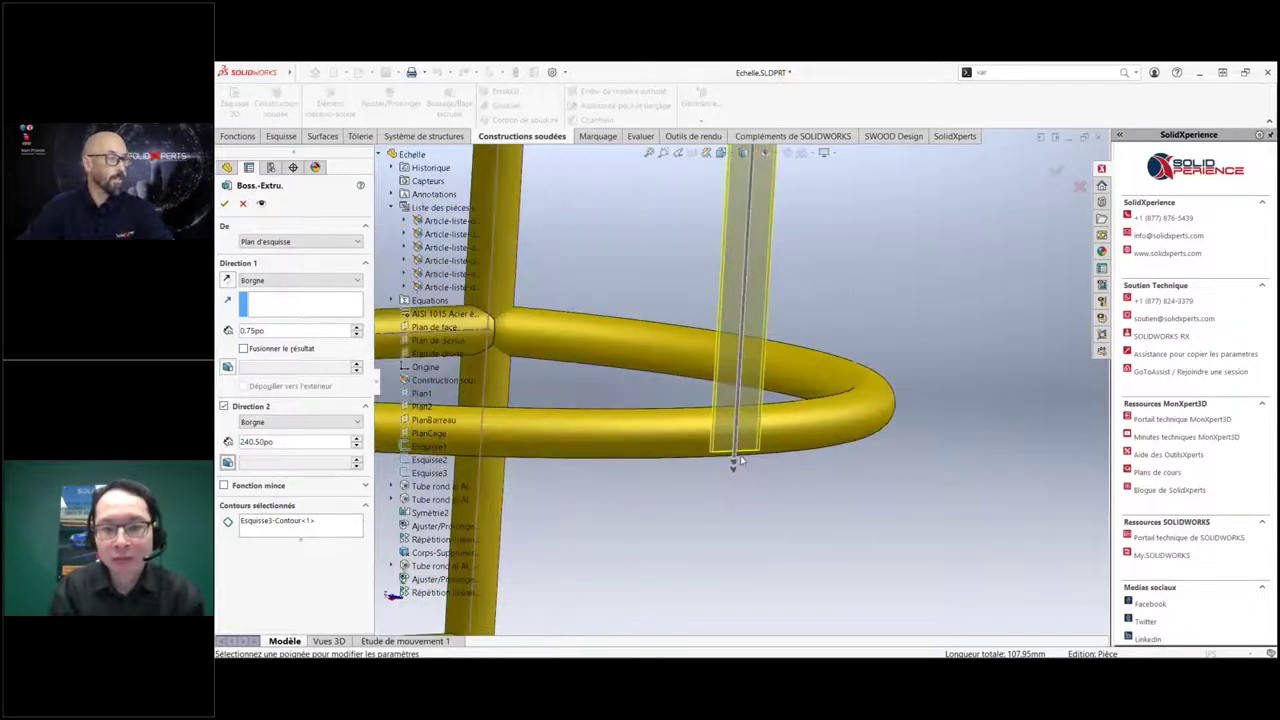
click(226, 204)
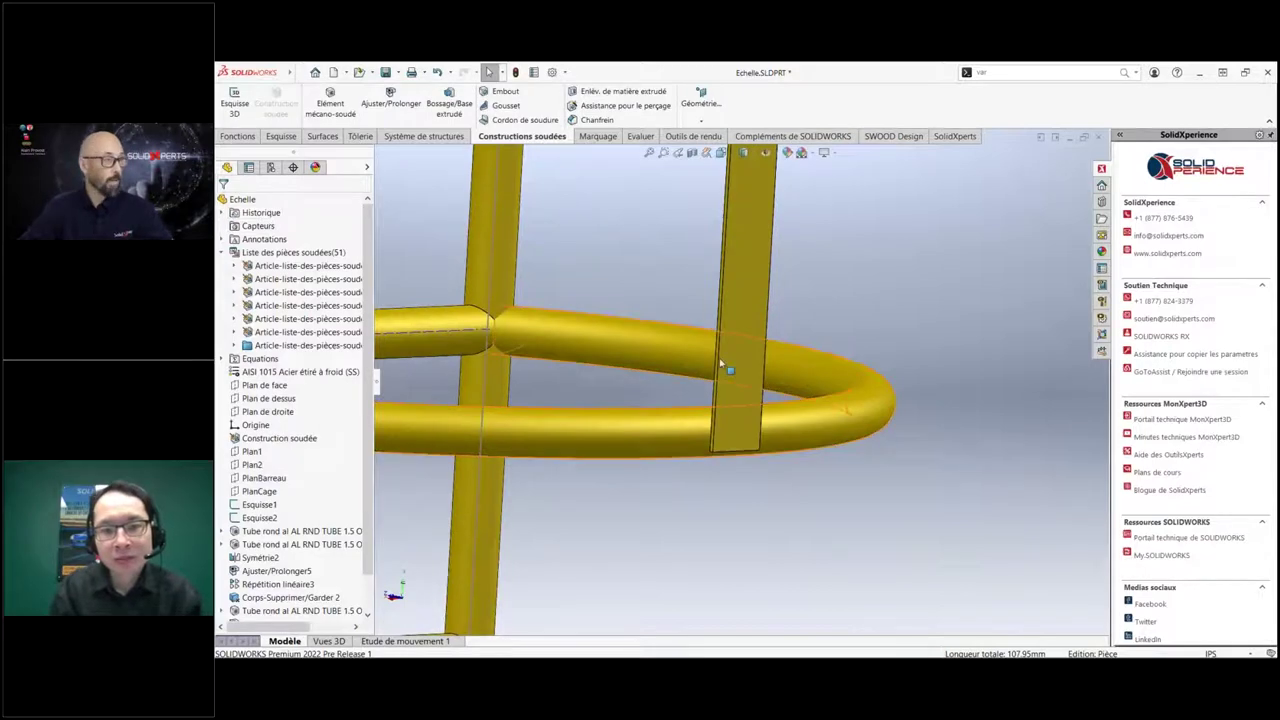
middle_drag(720, 366, 988, 427)
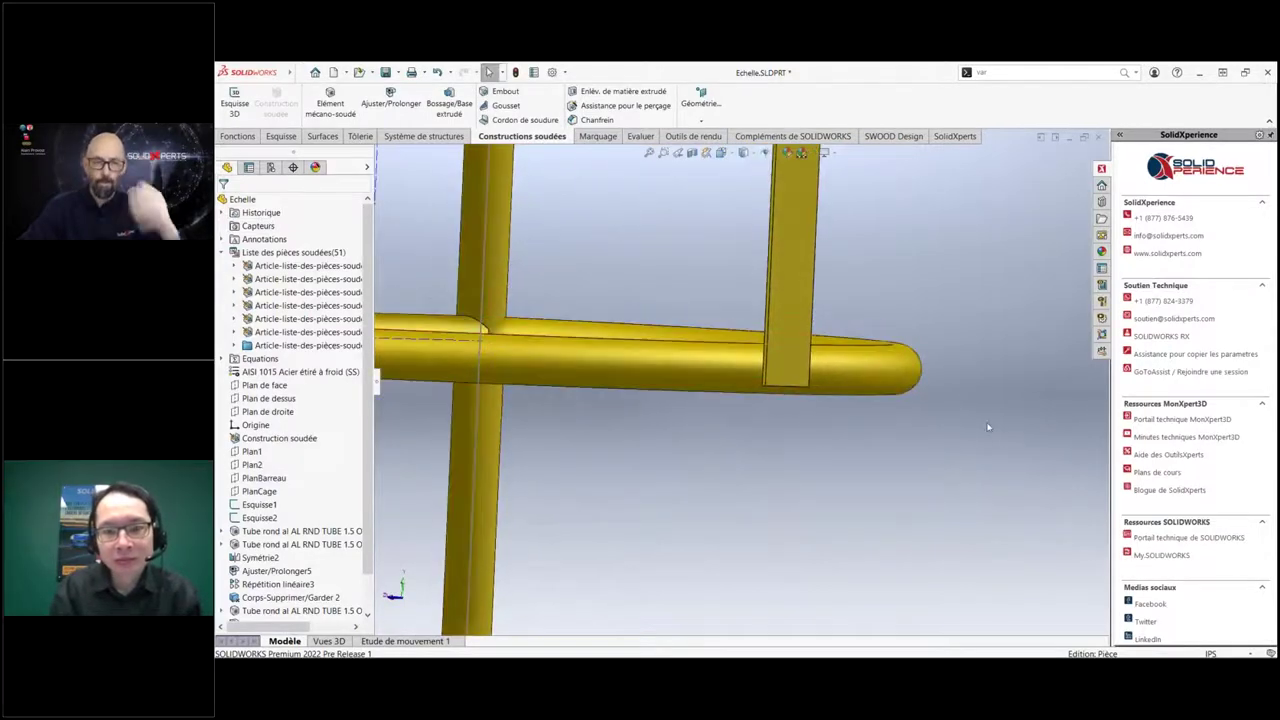
Start a circular pattern around the ladder's axis with 90° spacing.
key(f)
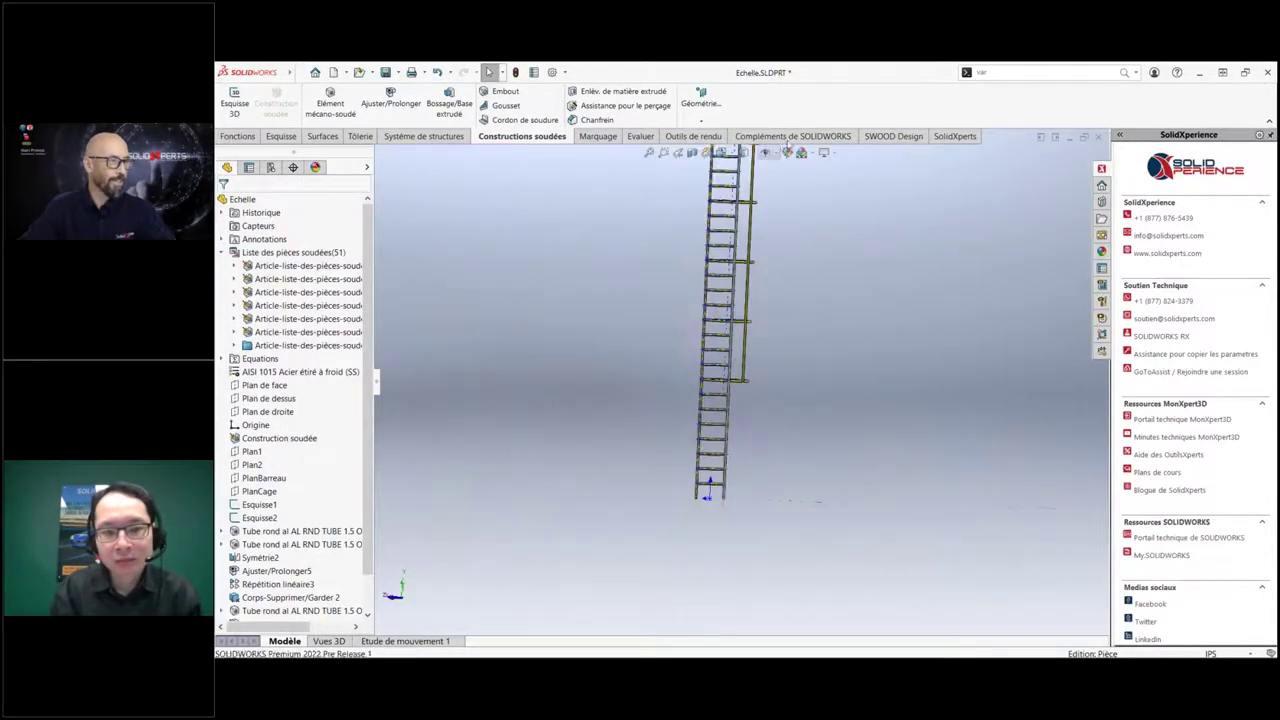
scroll(751, 286, down, 2)
scroll(749, 282, down, 3)
scroll(733, 295, down, 3)
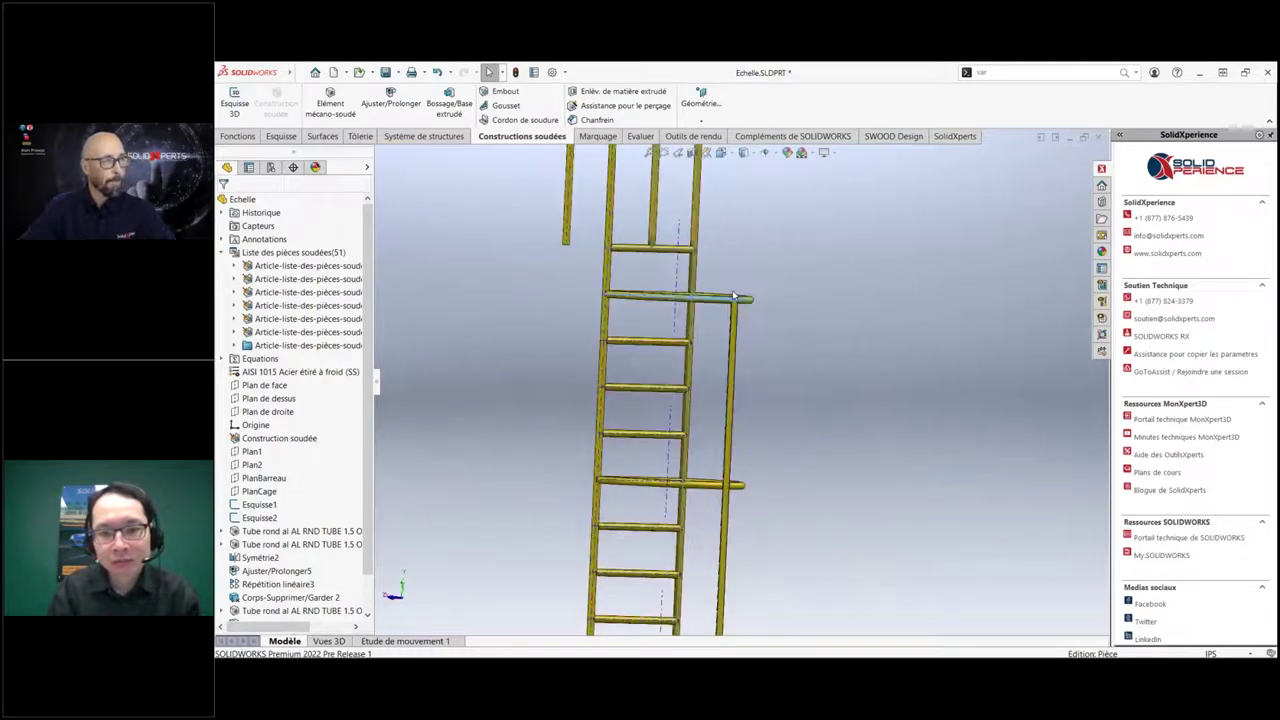
middle_drag(733, 295, 745, 365)
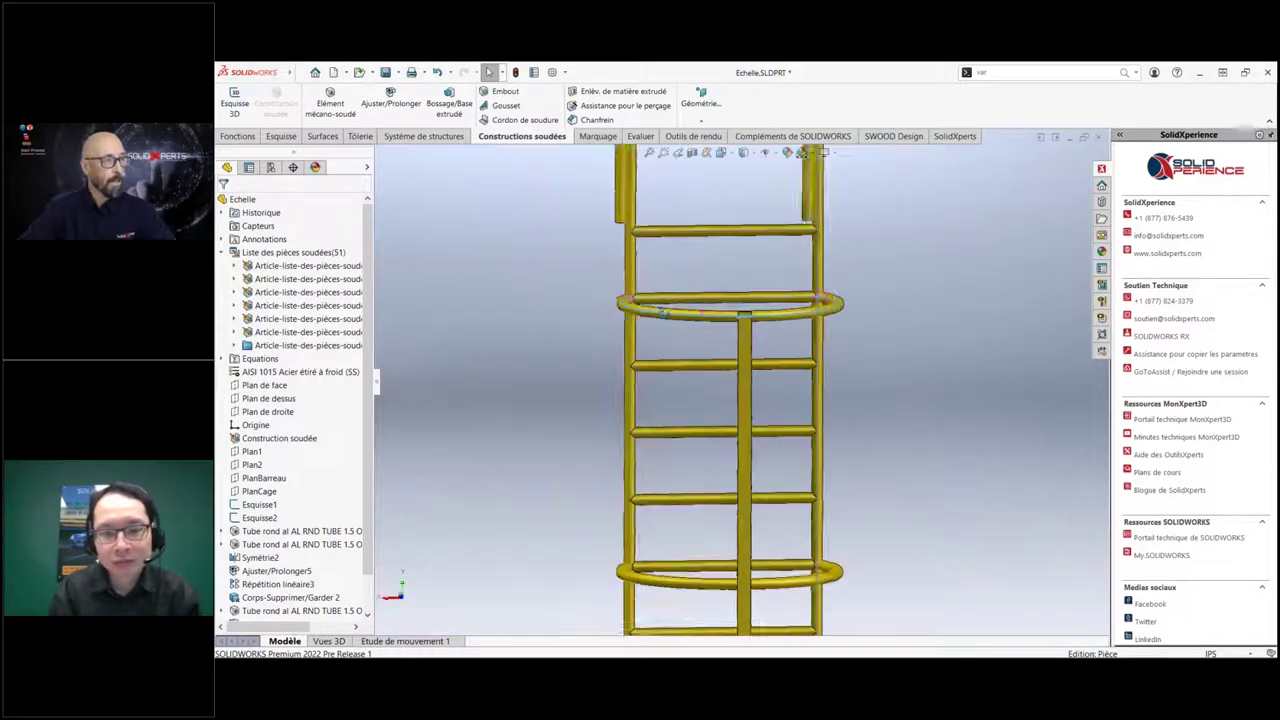
click(745, 365)
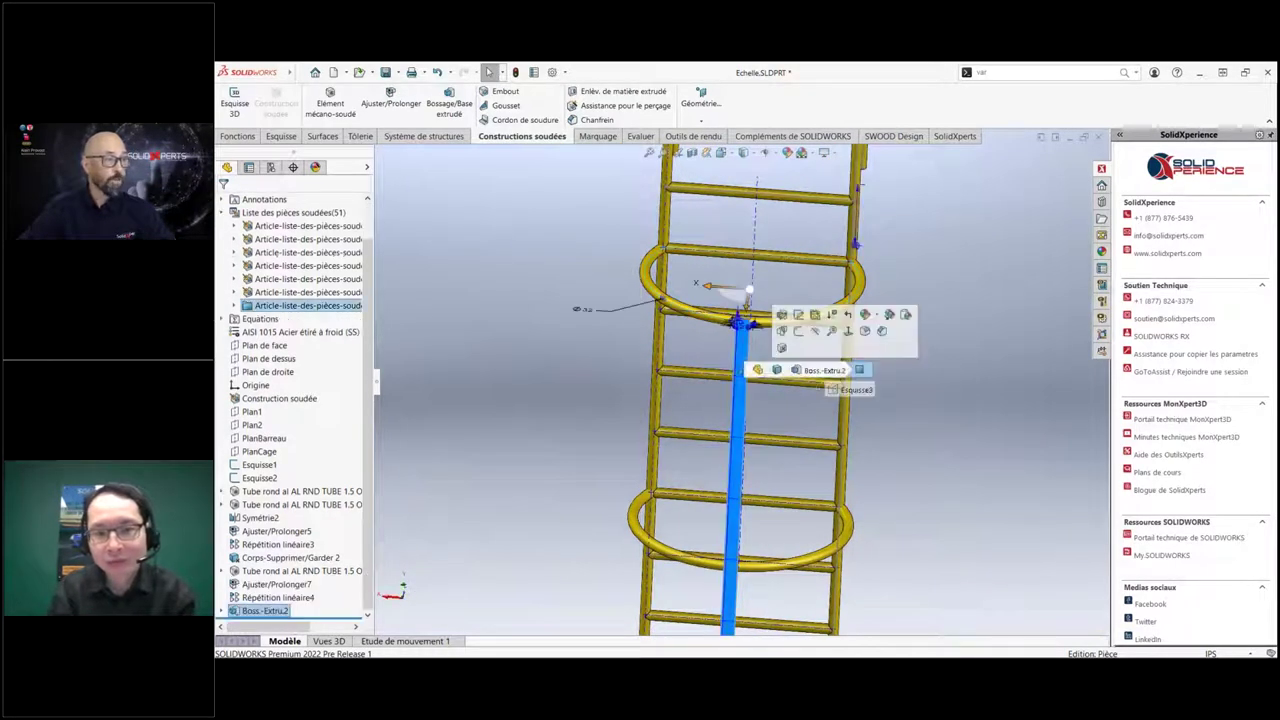
click(926, 240)
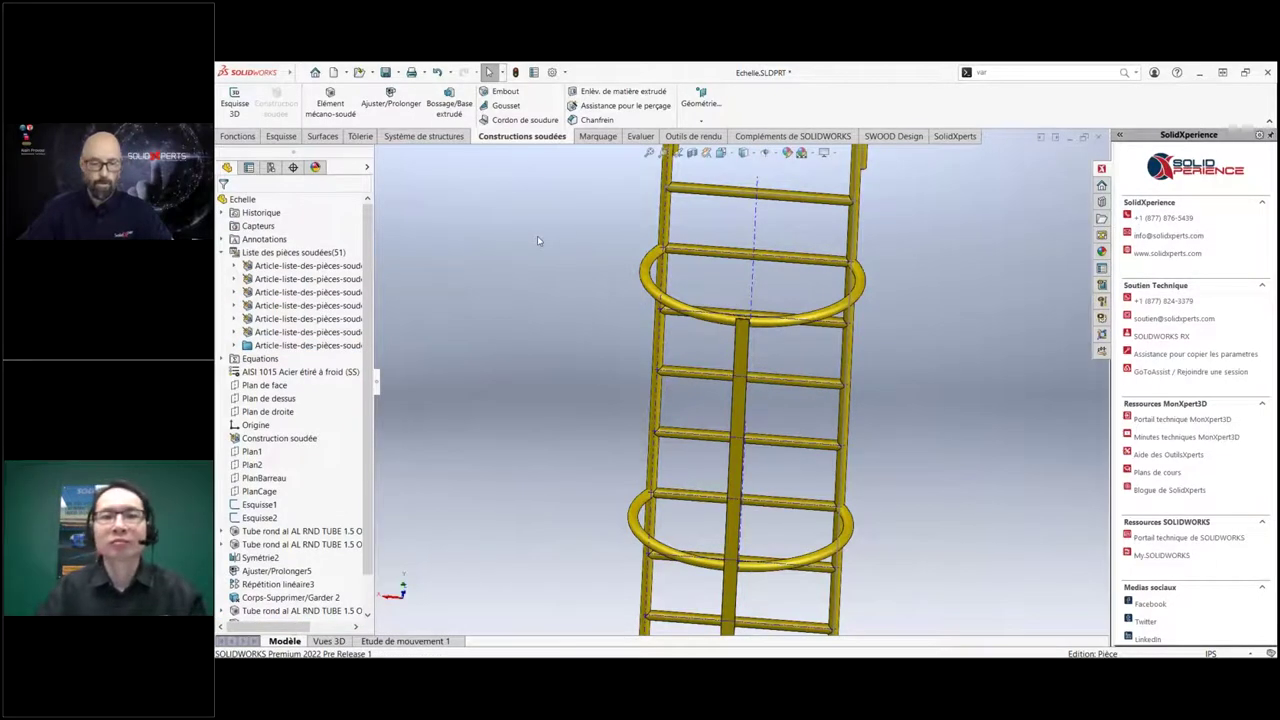
key(s)
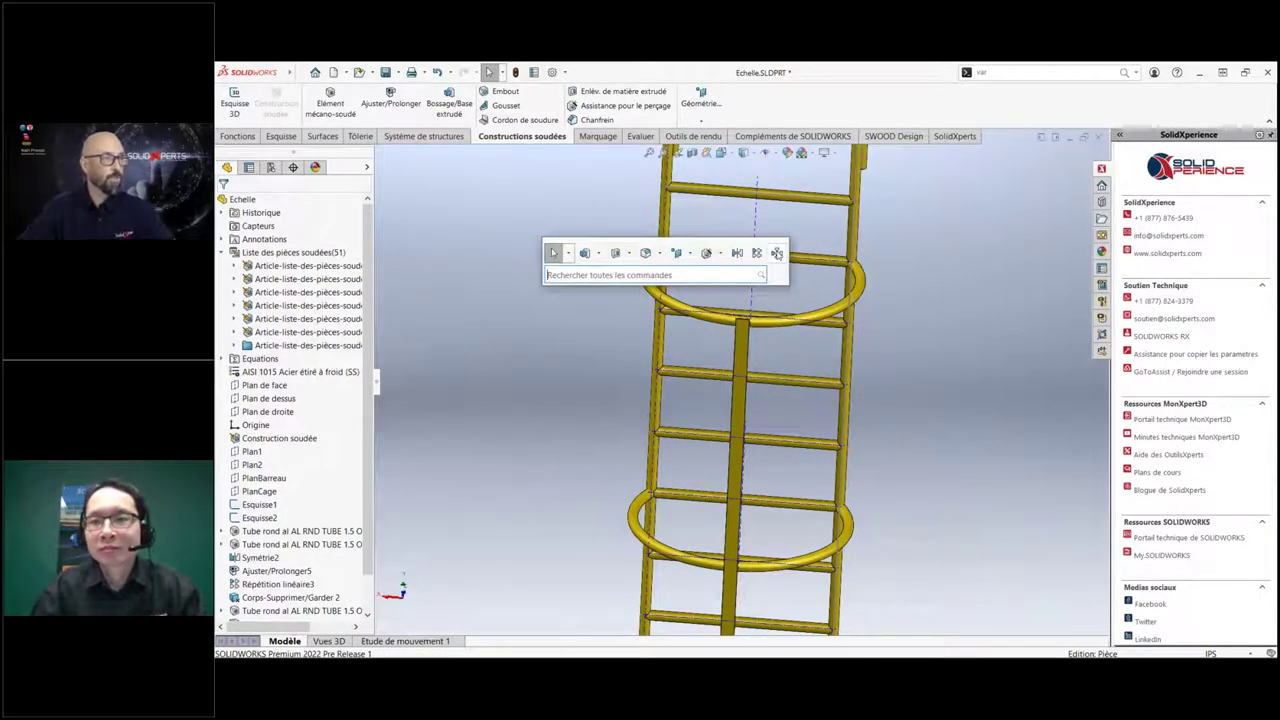
click(777, 252)
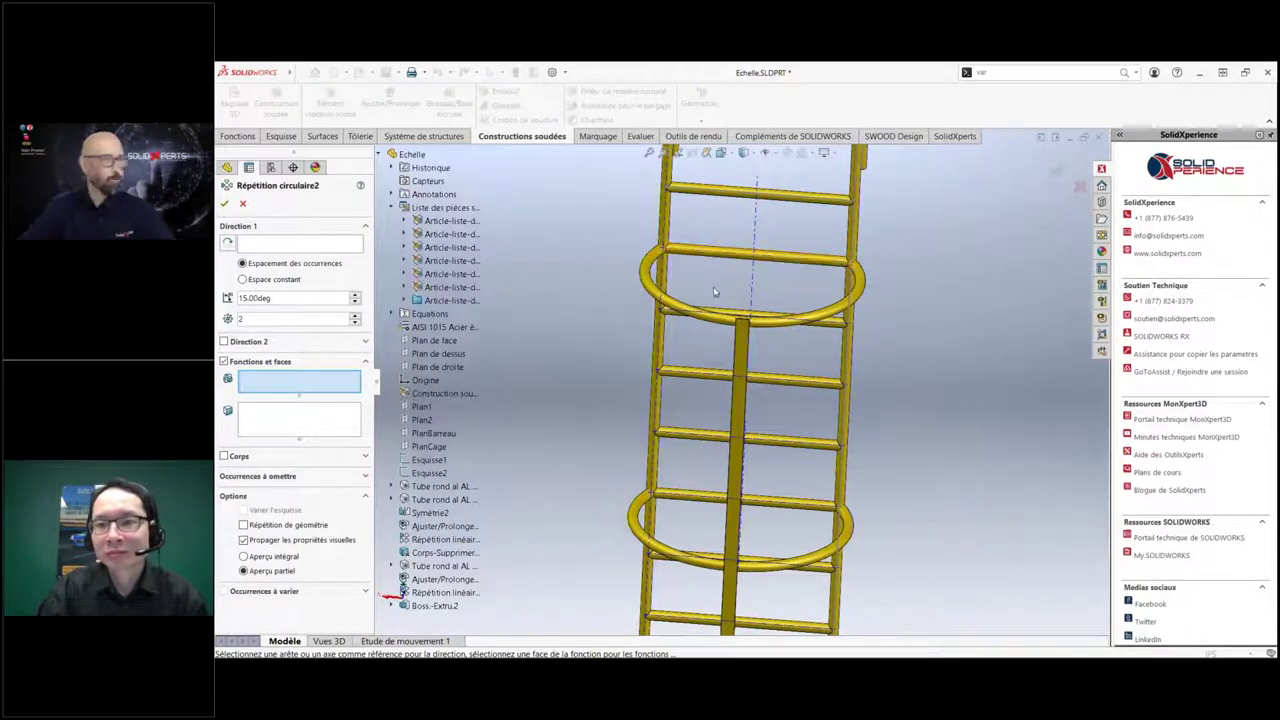
click(312, 246)
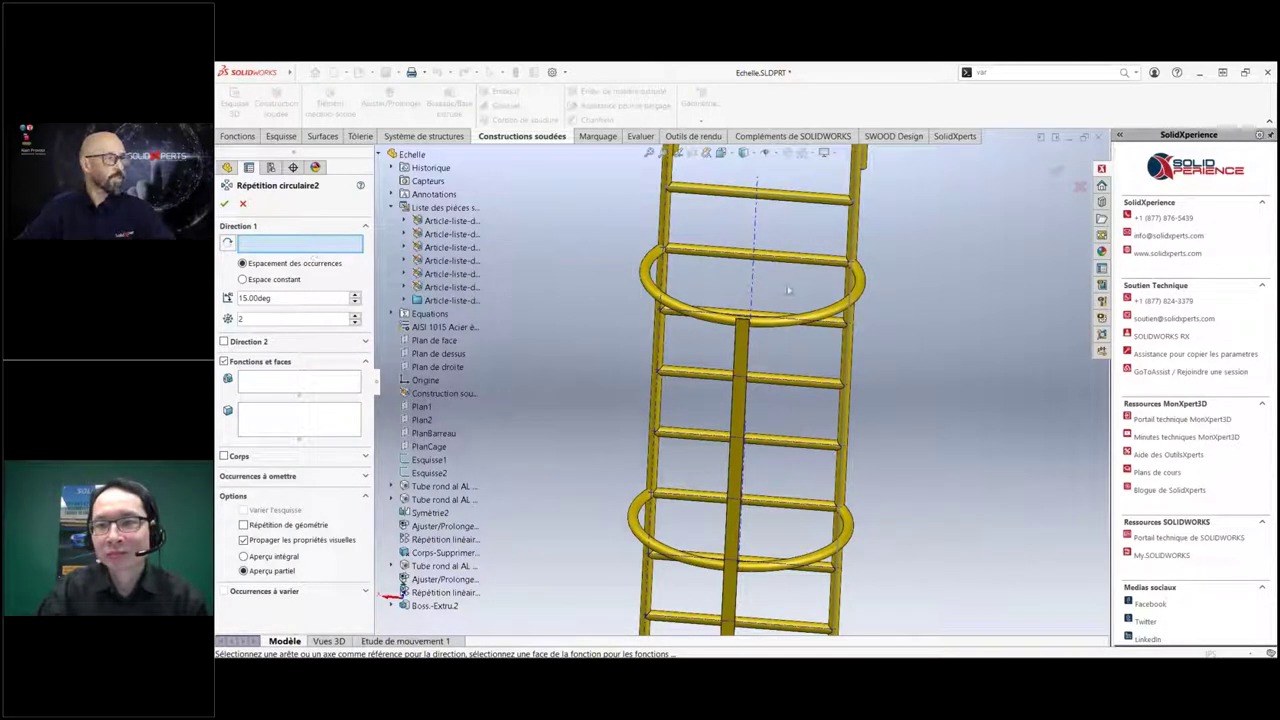
click(756, 292)
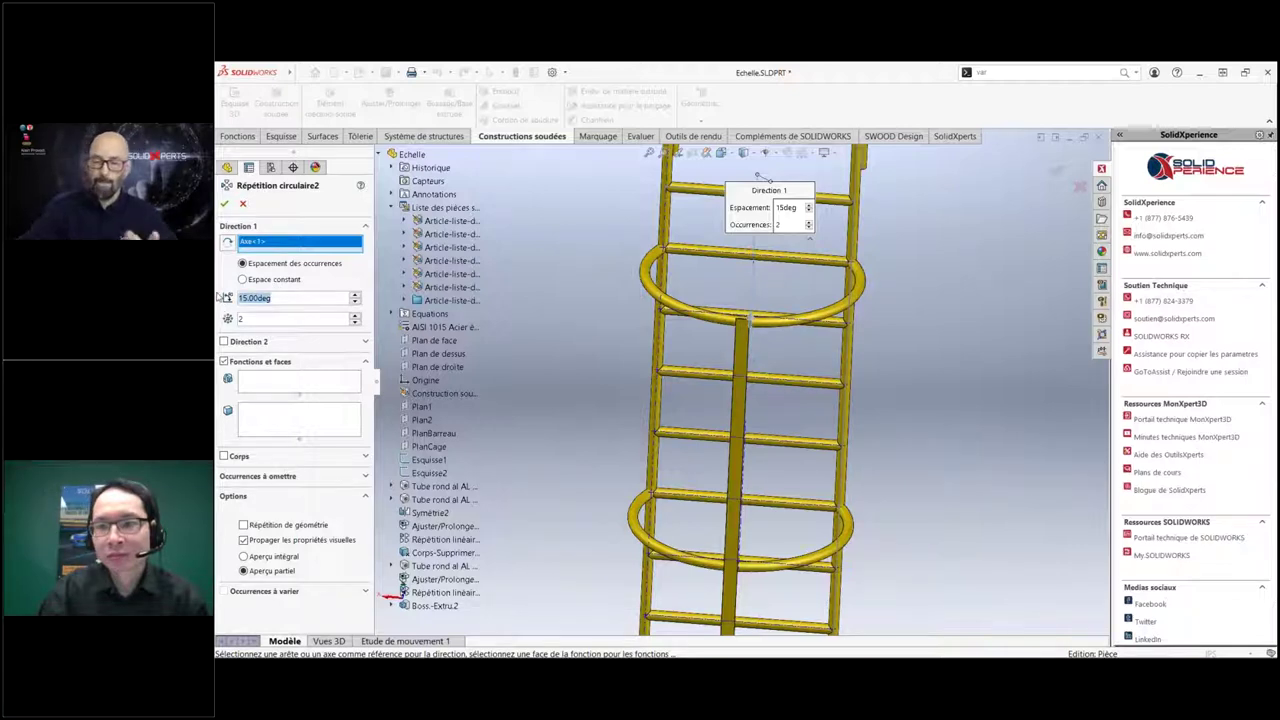
text(90)
key(Tab)
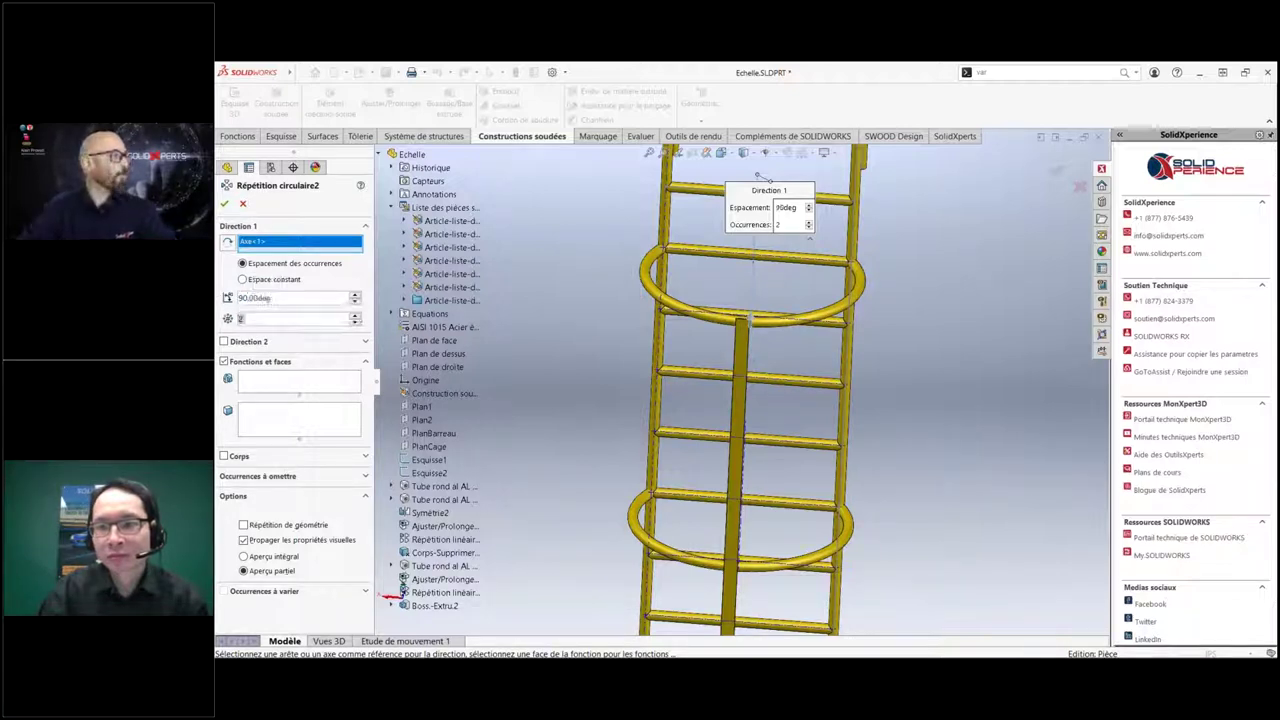
Pattern the central bar as a body, symmetric in Direction 2, and confirm.
click(224, 362)
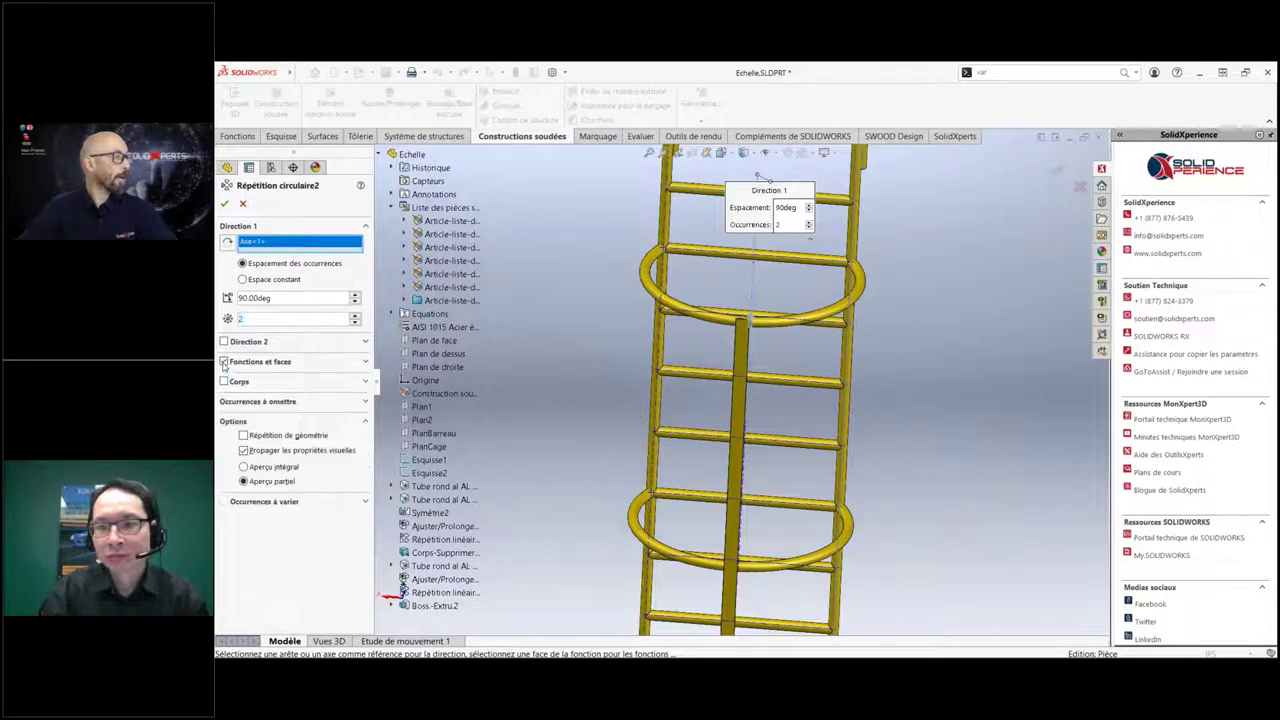
click(224, 381)
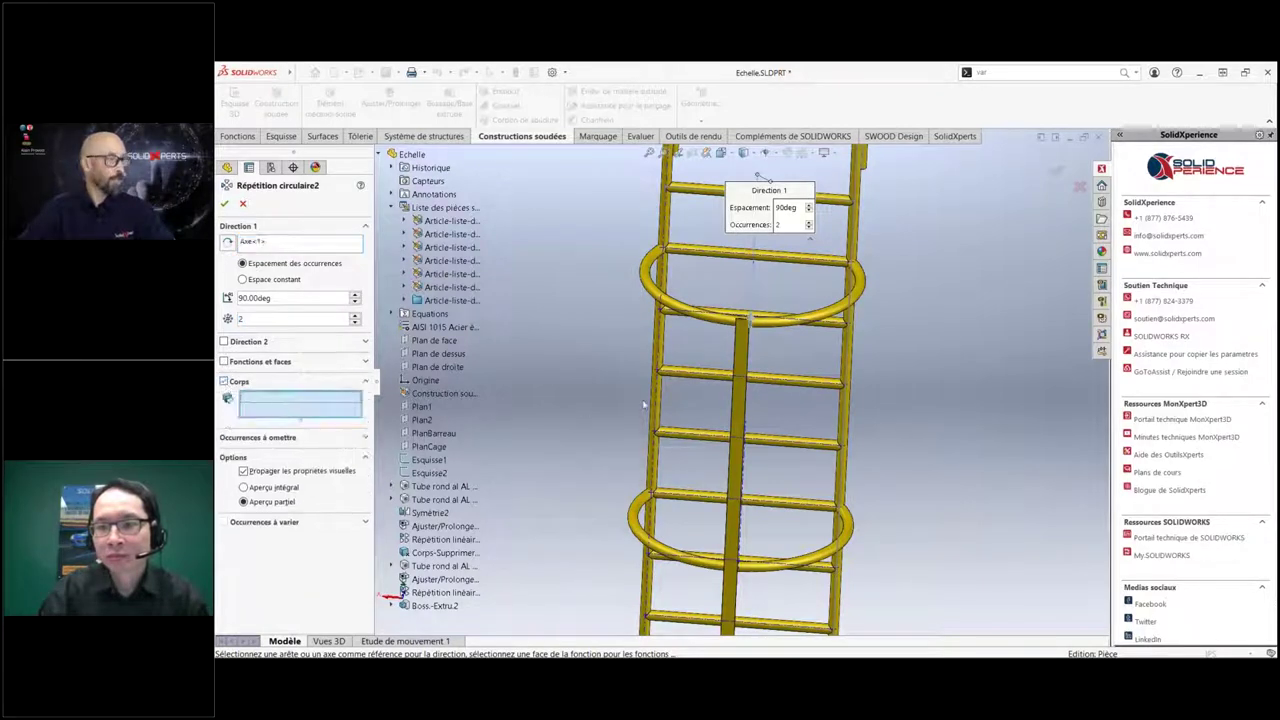
click(740, 365)
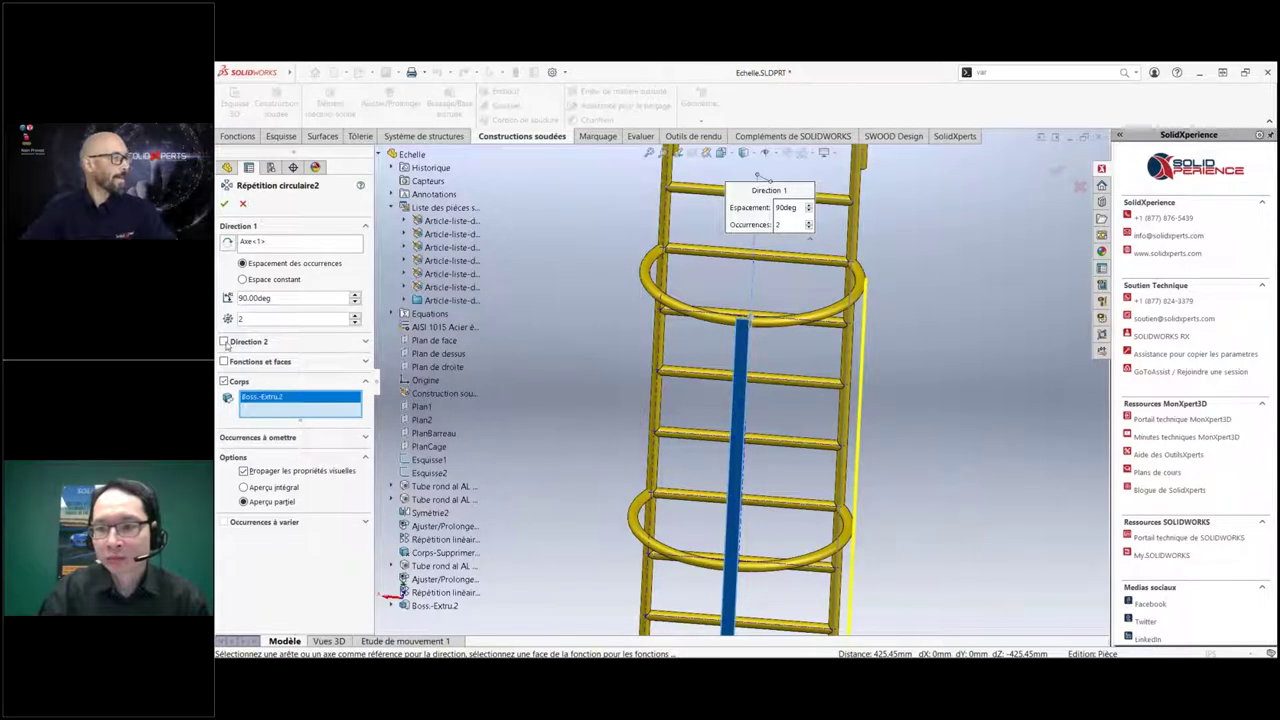
click(224, 341)
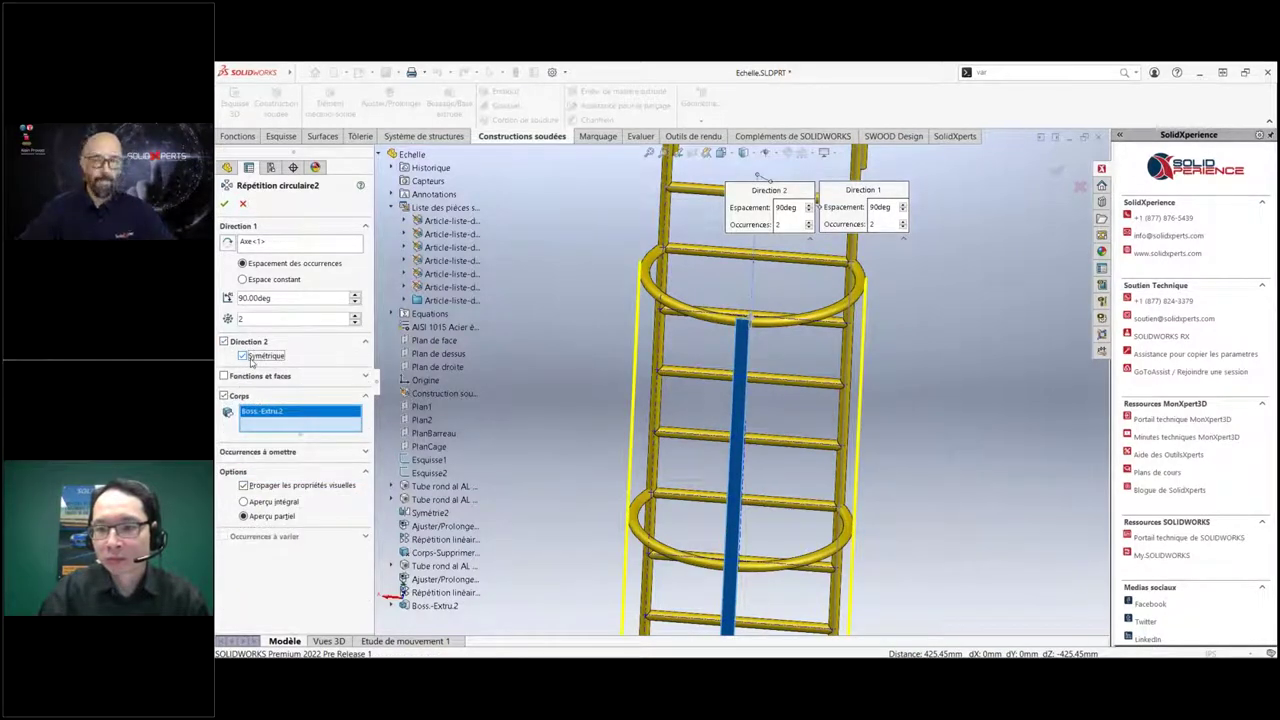
click(227, 206)
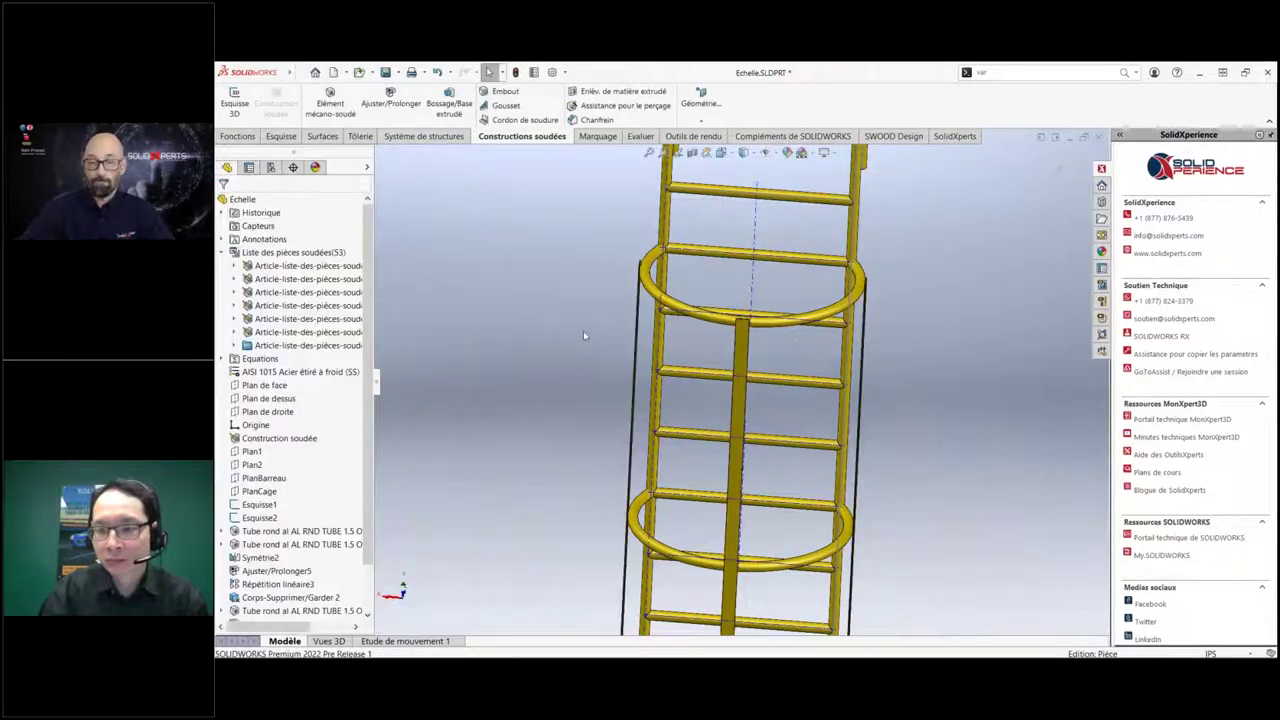
Collapse all branches of the ladder part's FeatureManager tree.
mouse_move(640, 342)
middle_down()
mouse_move(792, 322)
mouse_move(789, 350)
mouse_move(776, 350)
middle_up()
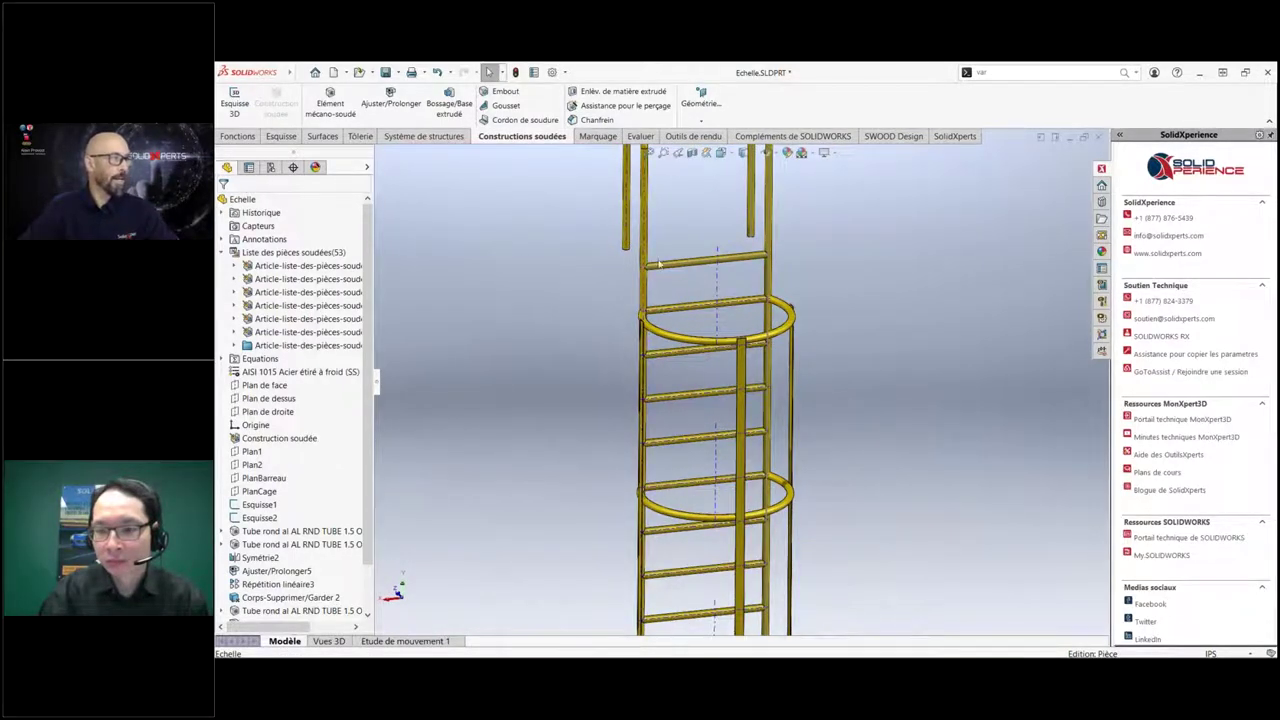
scroll(752, 344, up, 2)
right_click(354, 210)
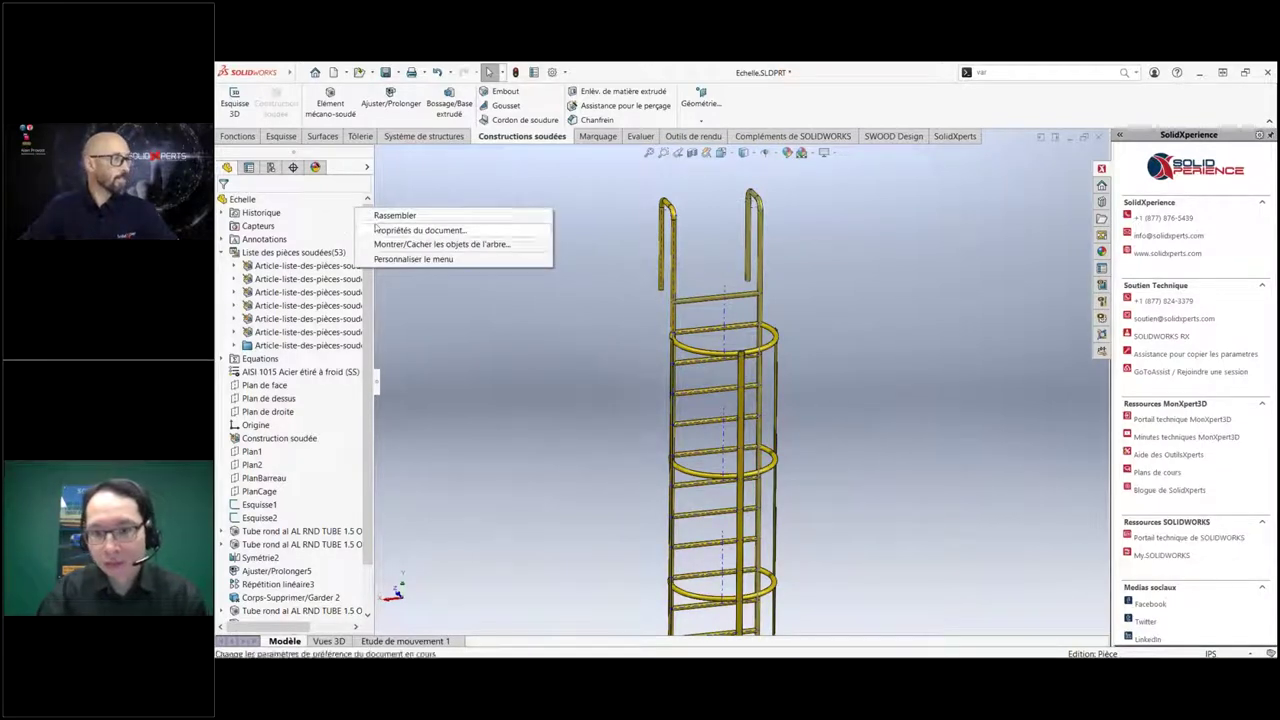
click(392, 215)
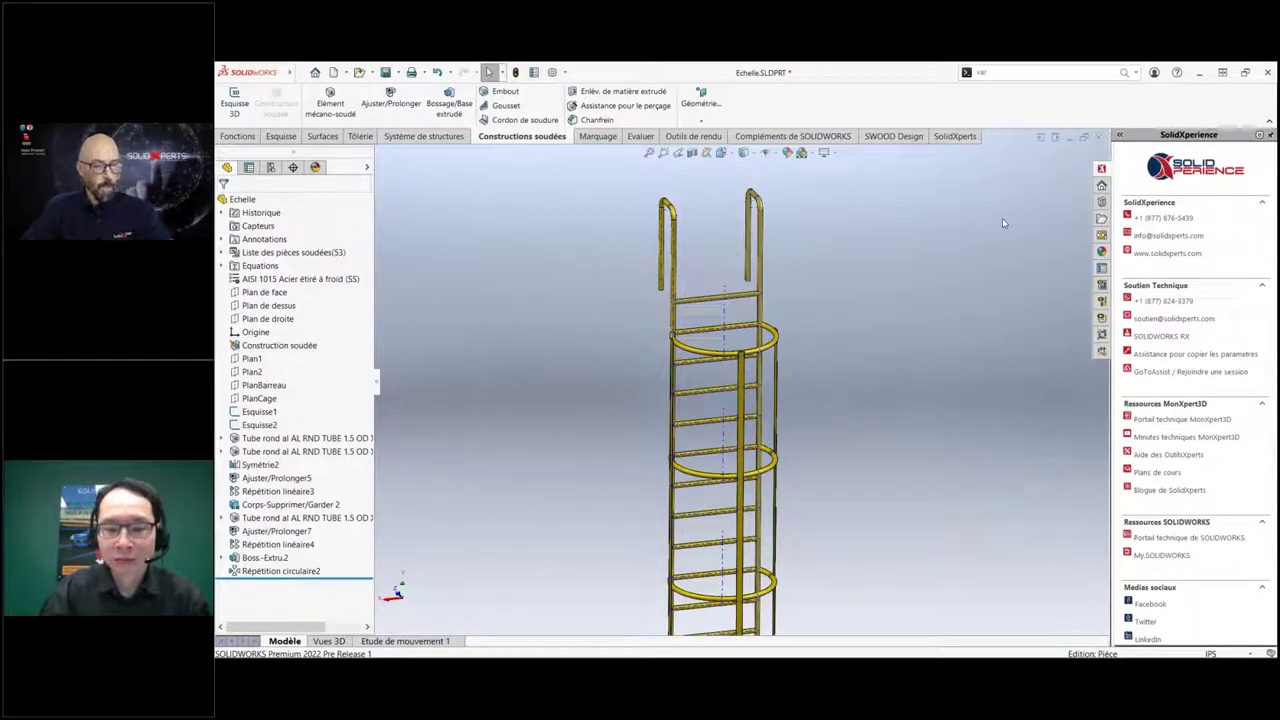
Switch to the Puit assembly and open the Échelle ladder's drawing from the ladder.
key(ctrl+Tab)
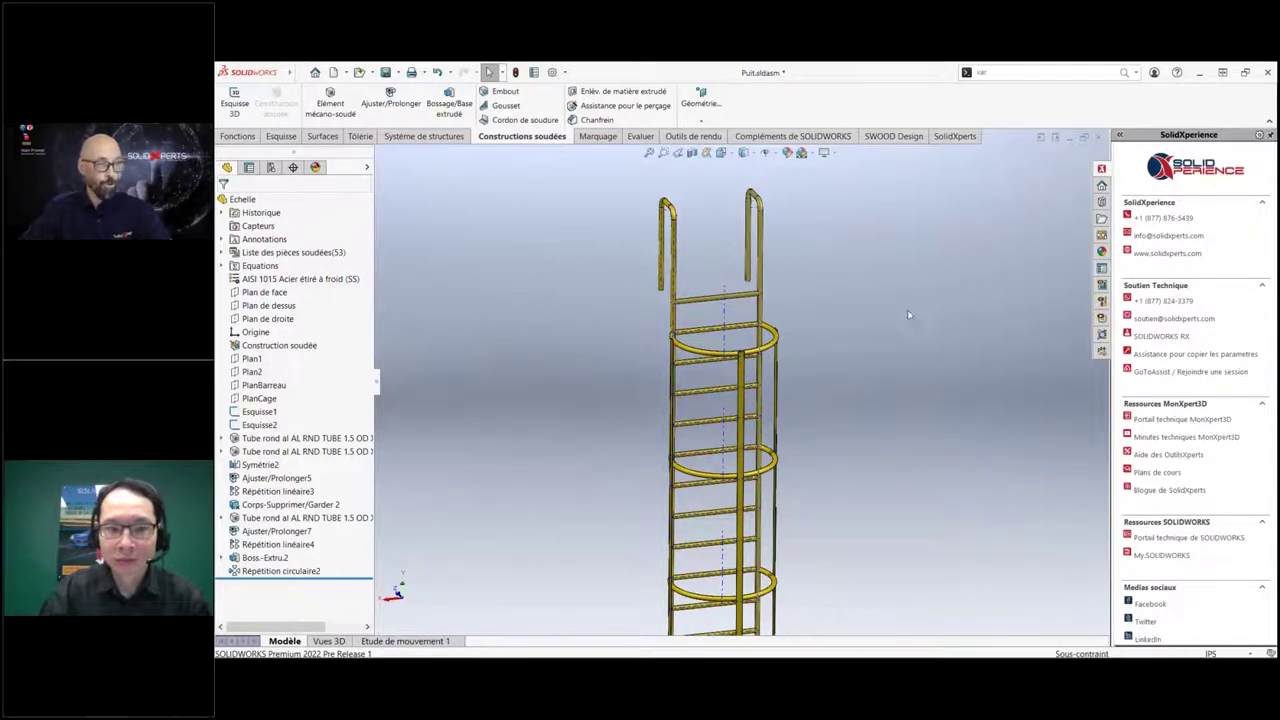
scroll(645, 275, up, 2)
scroll(640, 280, up, 3)
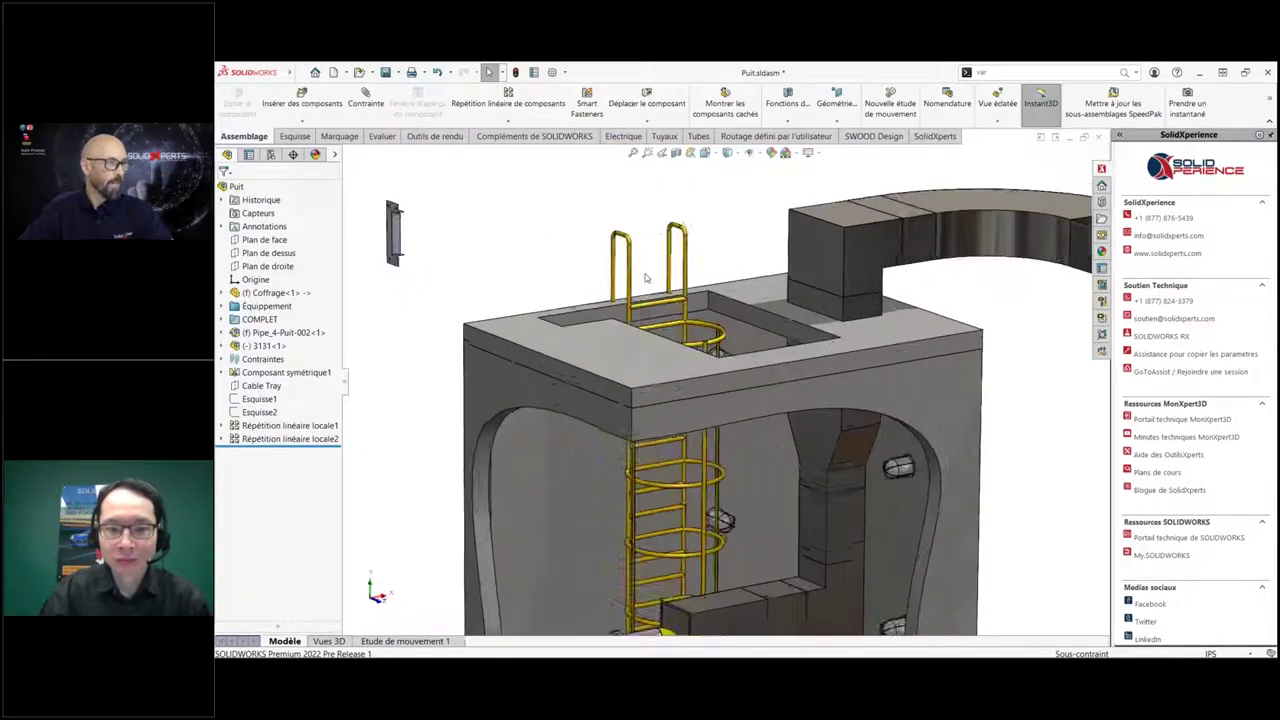
scroll(632, 283, up, 3)
click(628, 288)
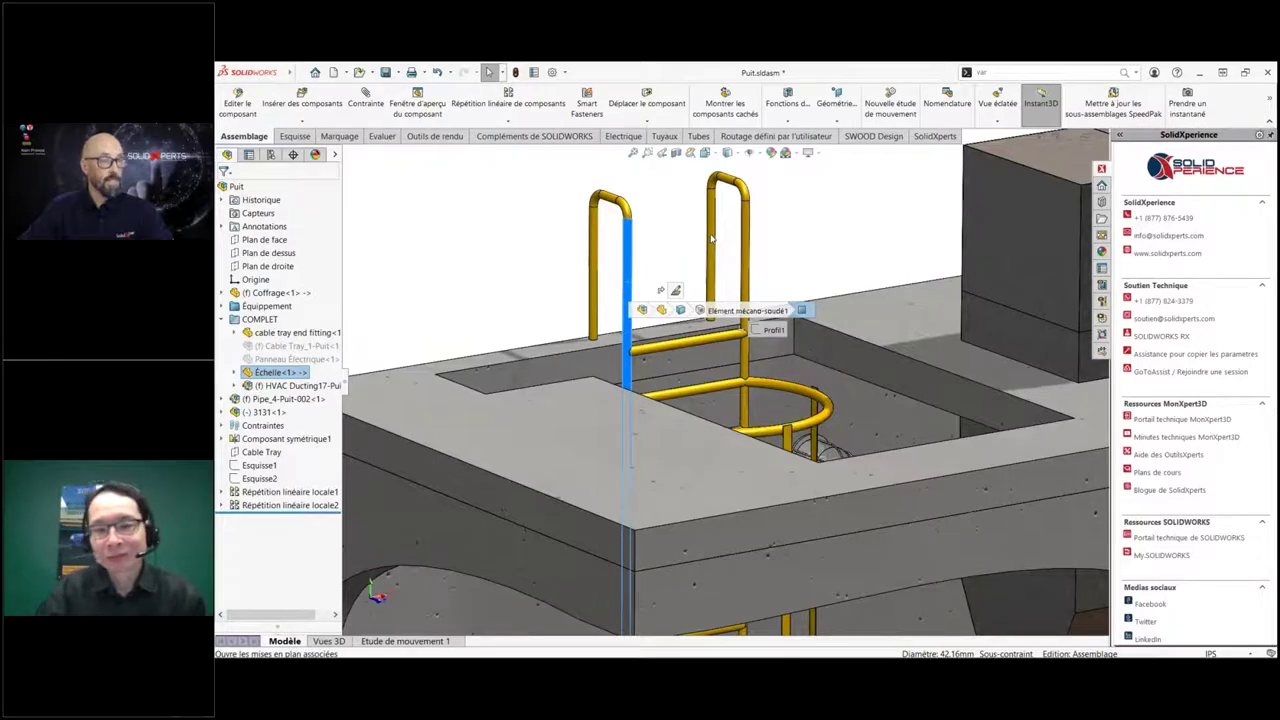
click(712, 238)
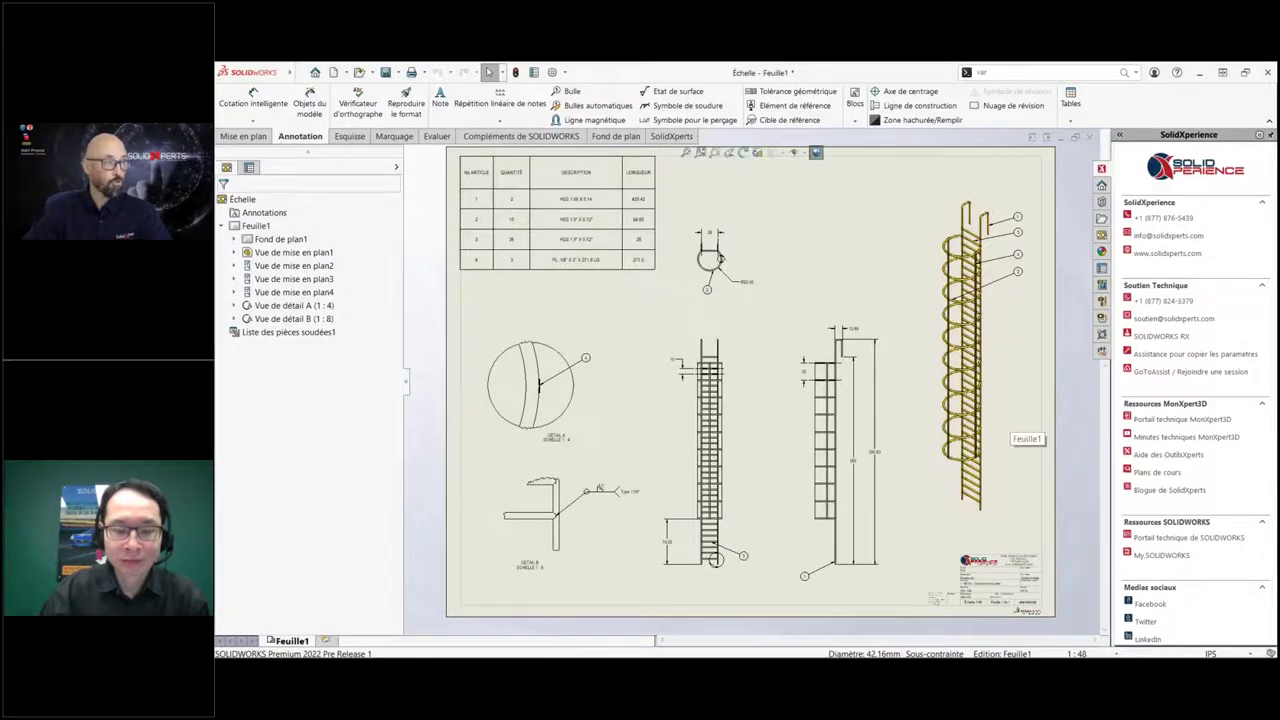
Set cut list column C to the weldment item property Description.
scroll(673, 305, down, 2)
scroll(673, 305, down, 2)
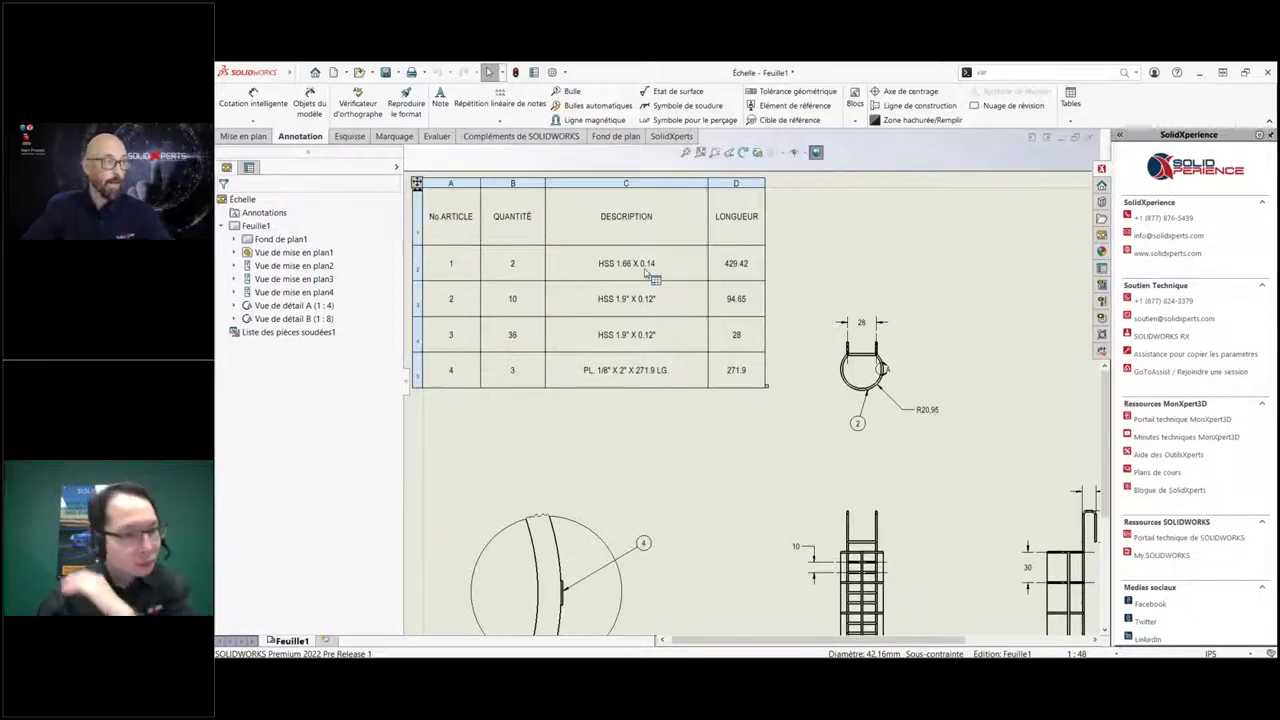
click(626, 183)
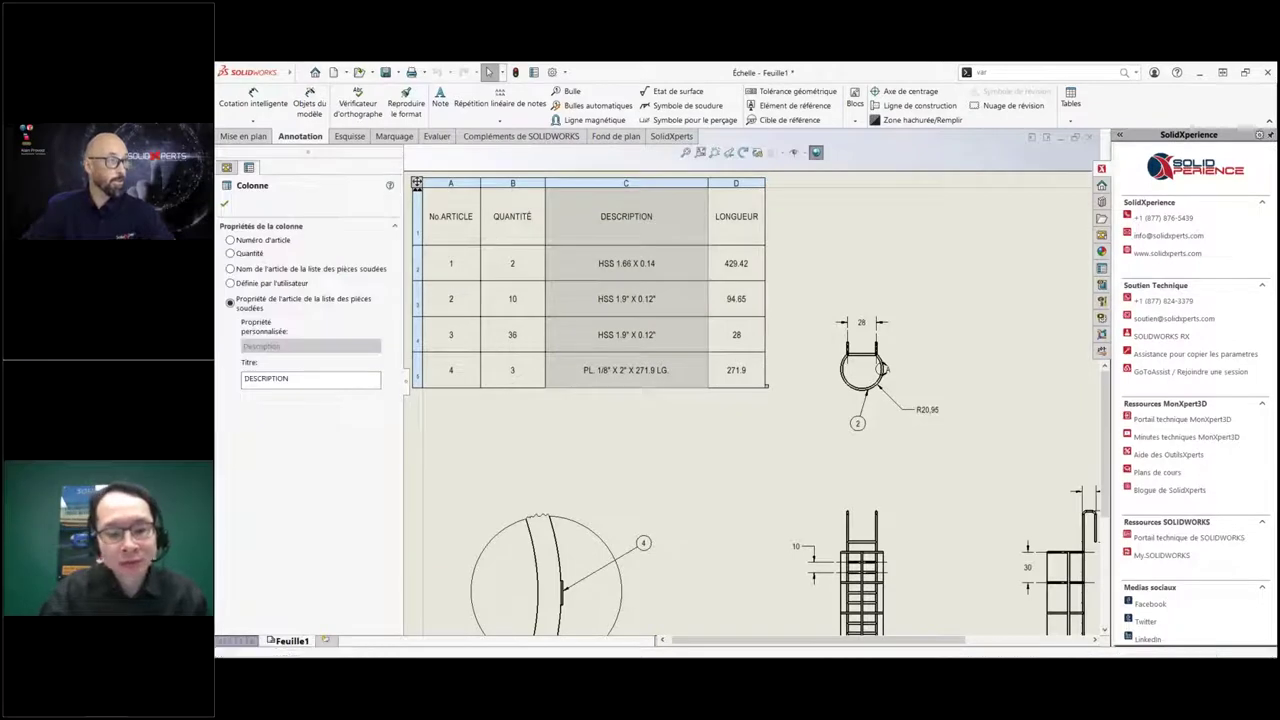
click(833, 203)
click(626, 183)
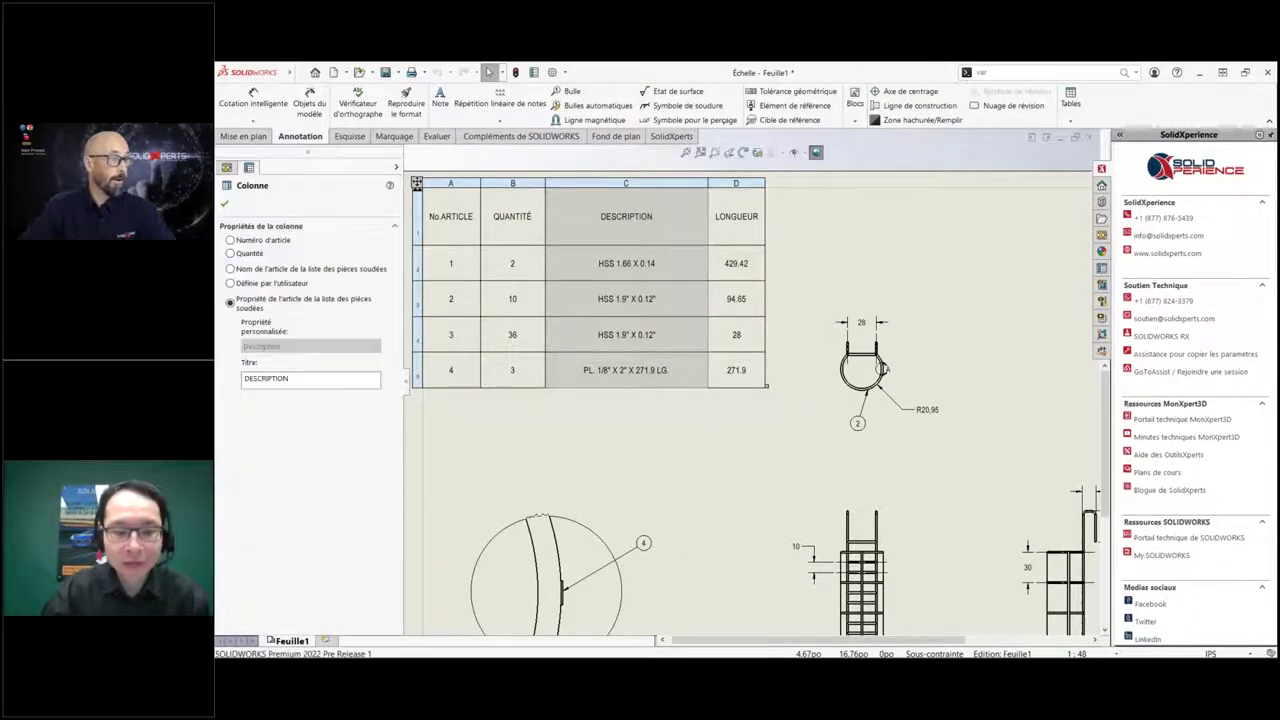
click(241, 286)
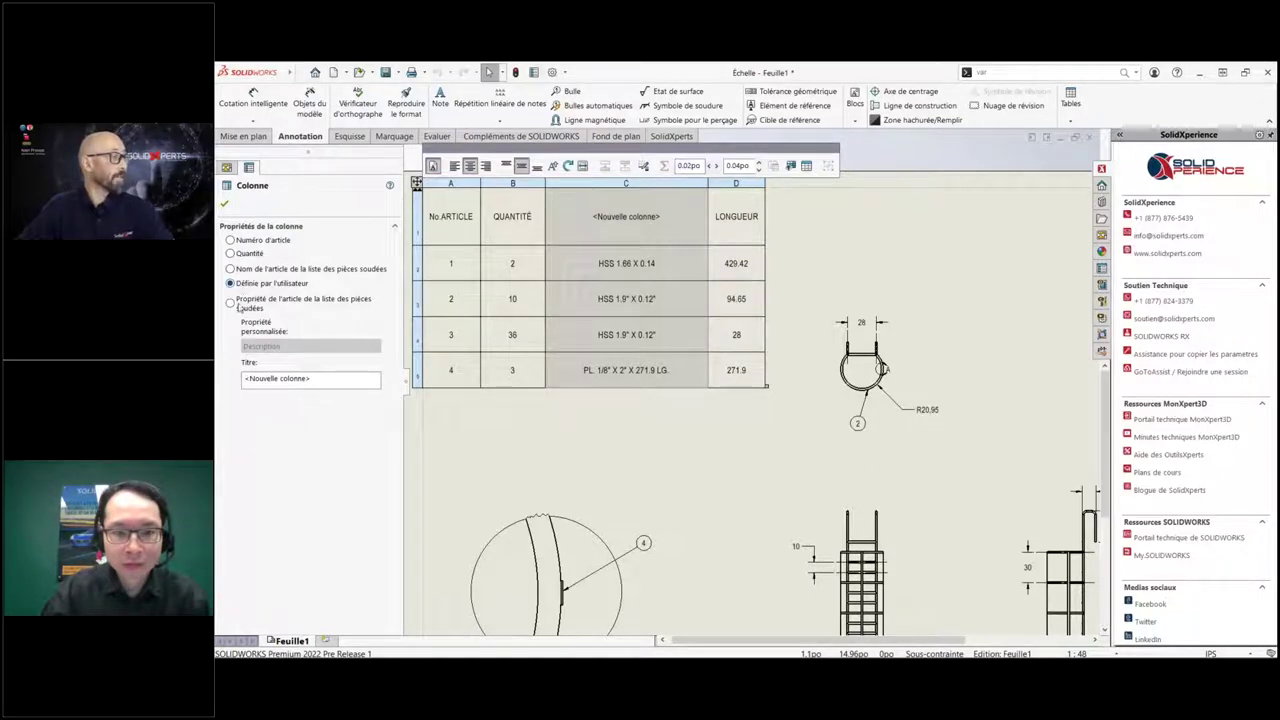
click(231, 304)
click(334, 348)
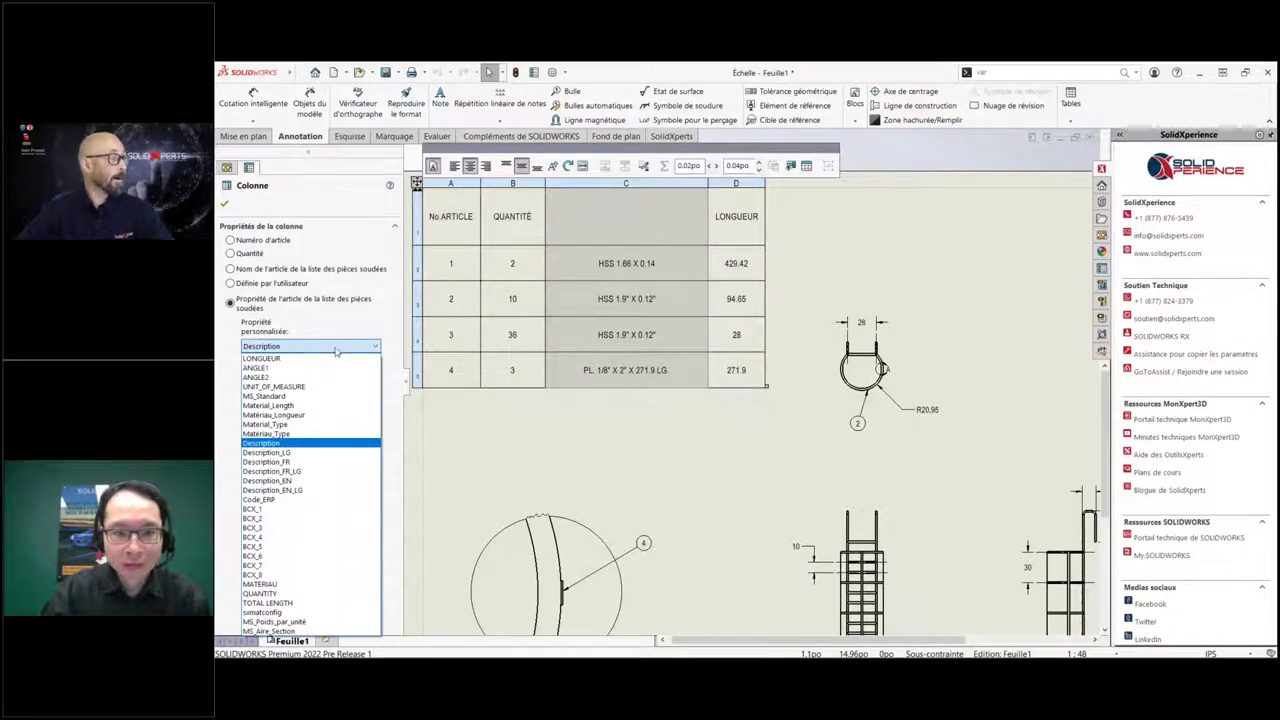
click(335, 349)
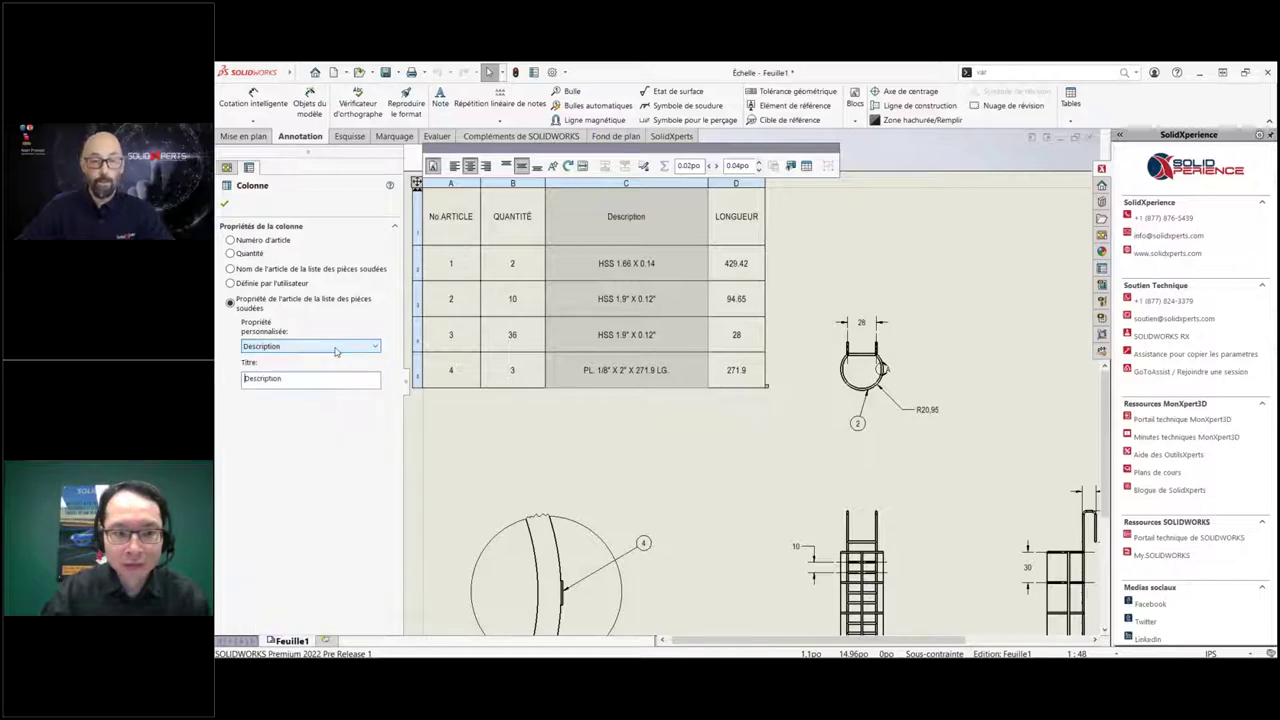
click(224, 204)
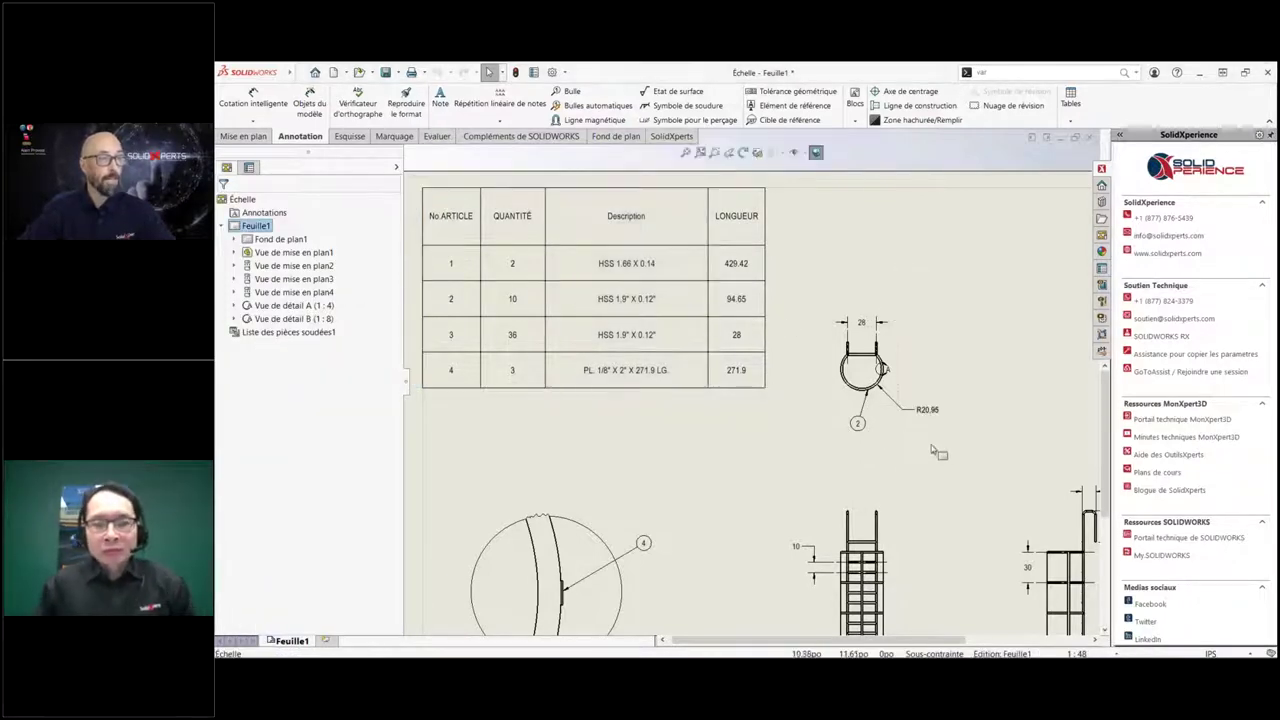
scroll(820, 410, up, 3)
scroll(756, 455, down, 1)
scroll(756, 455, down, 2)
scroll(756, 455, down, 3)
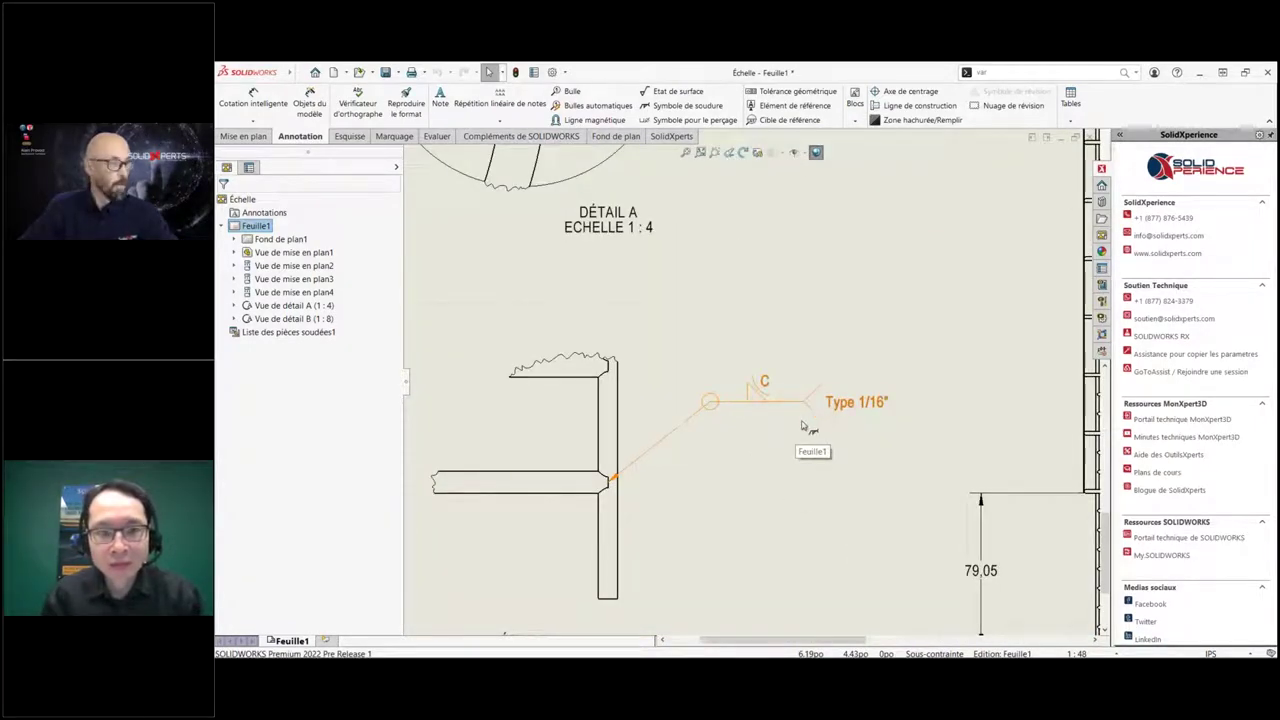
scroll(626, 486, down, 2)
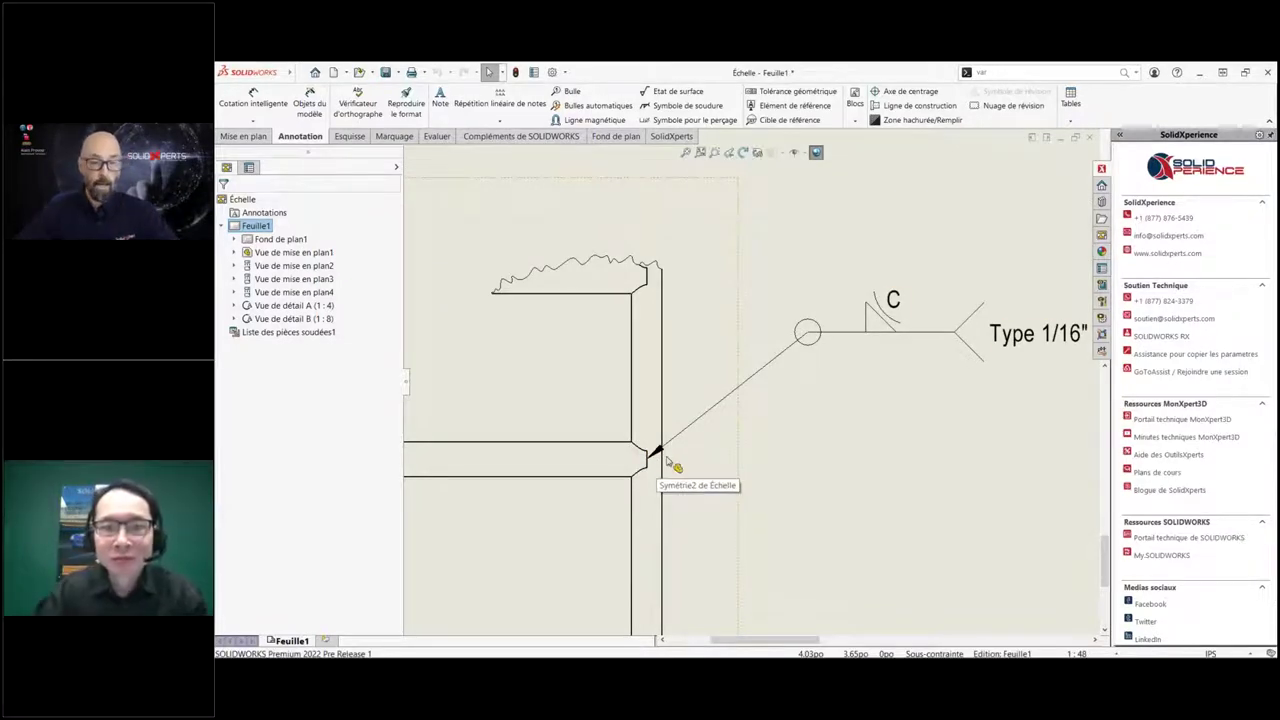
scroll(810, 360, down, 3)
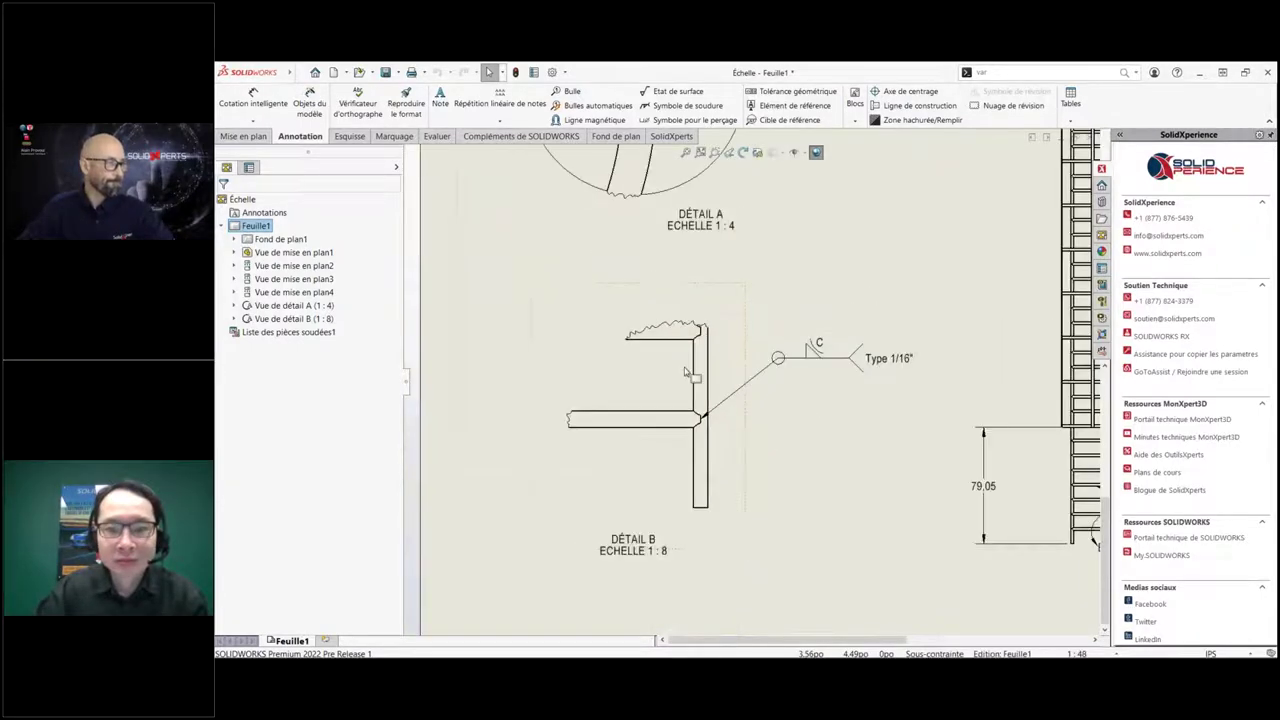
scroll(830, 330, down, 3)
scroll(859, 297, down, 3)
Fit the drawing sheet, clear the selection, and switch back to Puit.sldasm.
key(f)
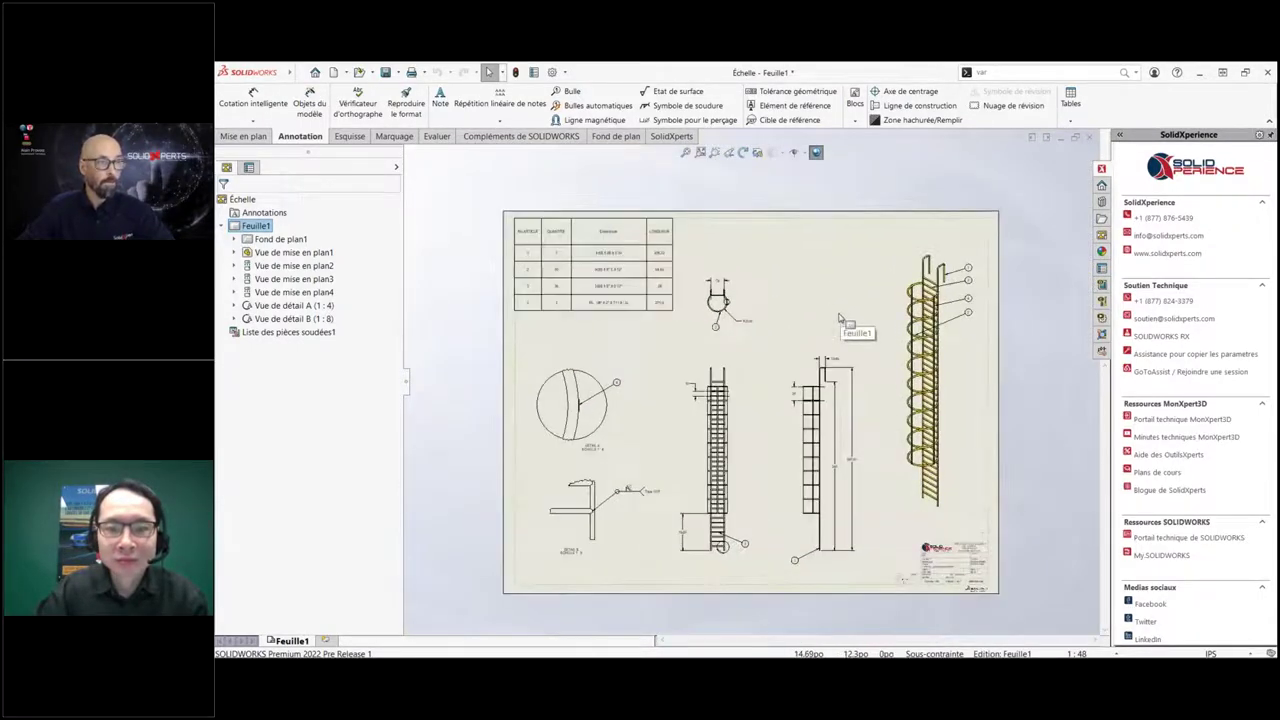
click(903, 194)
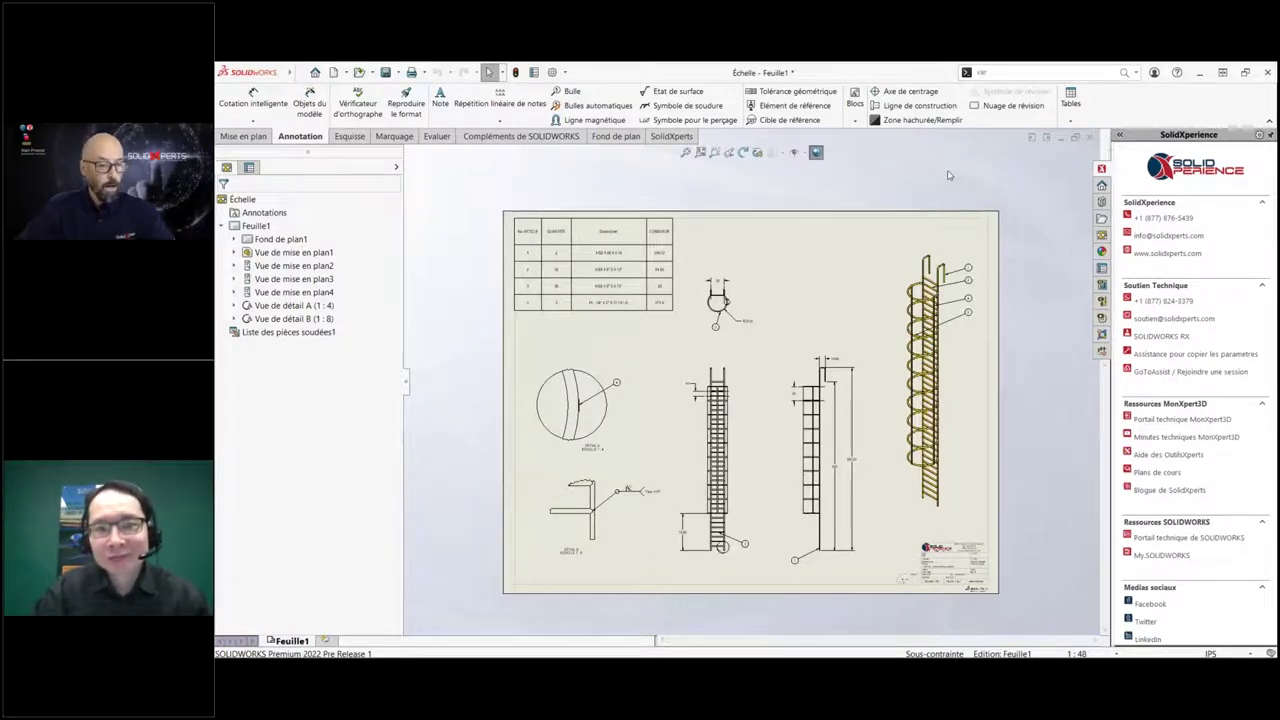
key(ctrl+Tab)
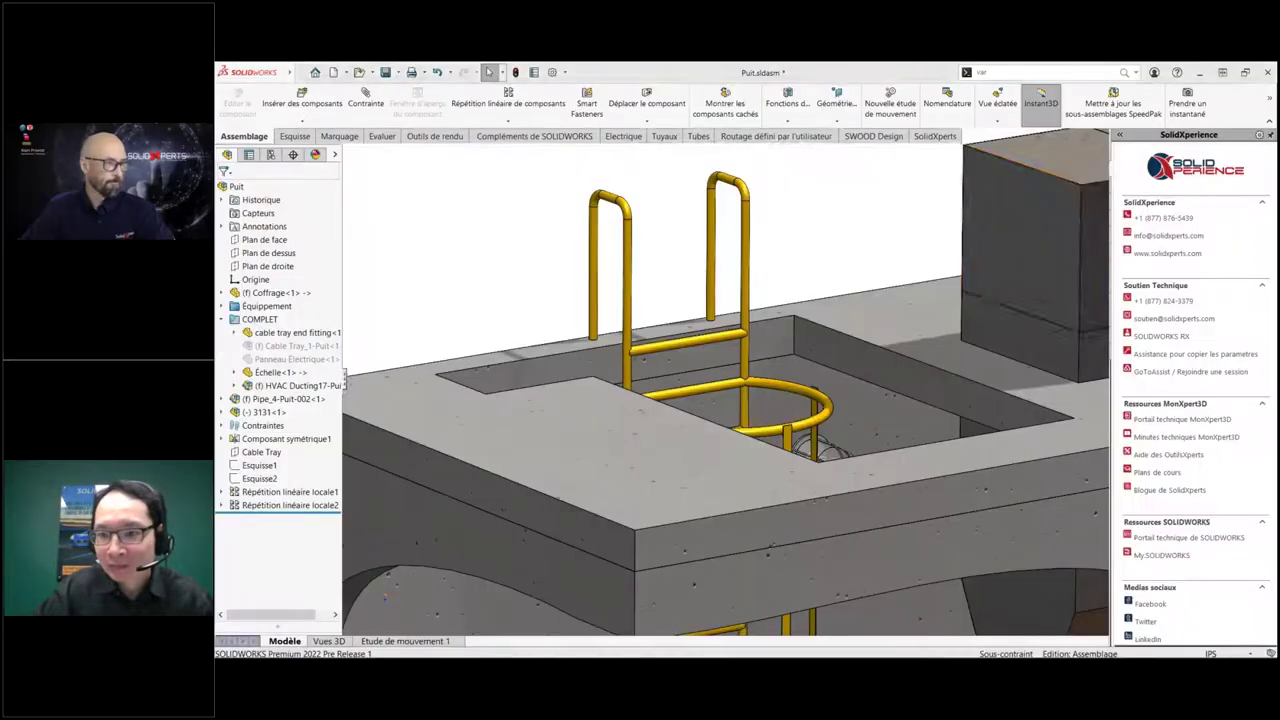
Browse the Design Library to routing > electrical > cable tray components.
scroll(861, 318, down, 3)
scroll(840, 300, down, 2)
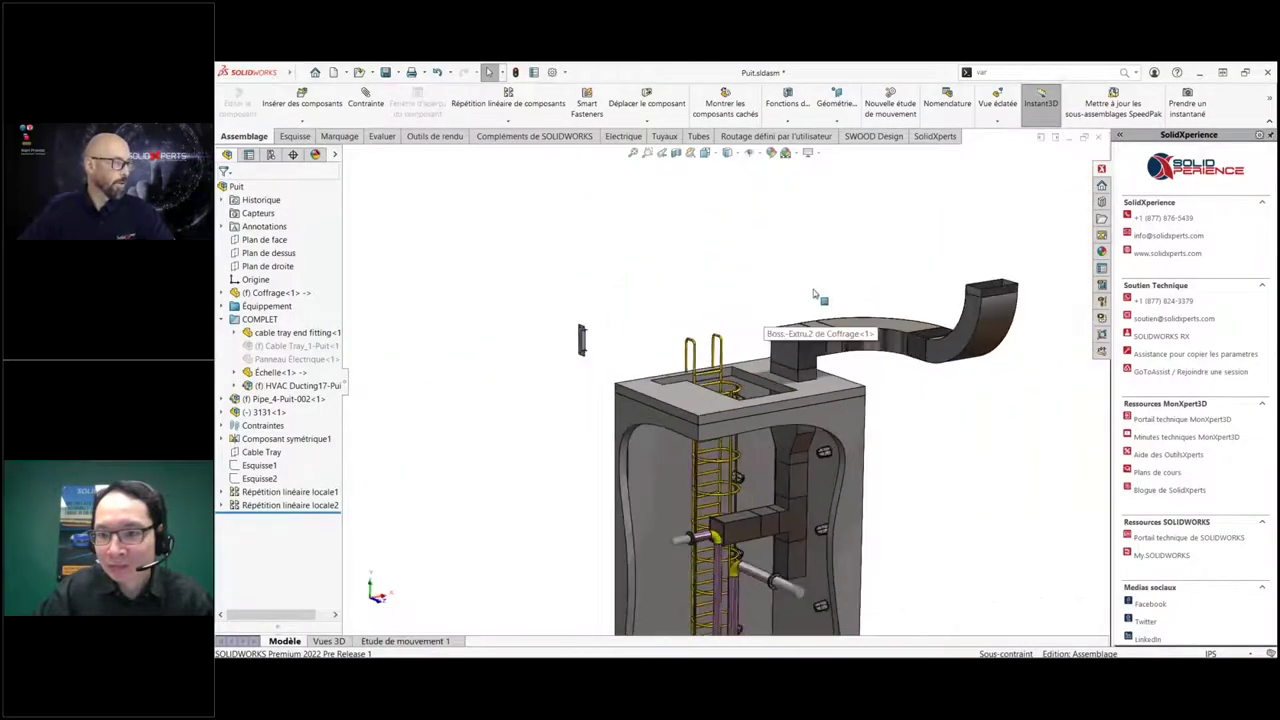
scroll(665, 340, down, 3)
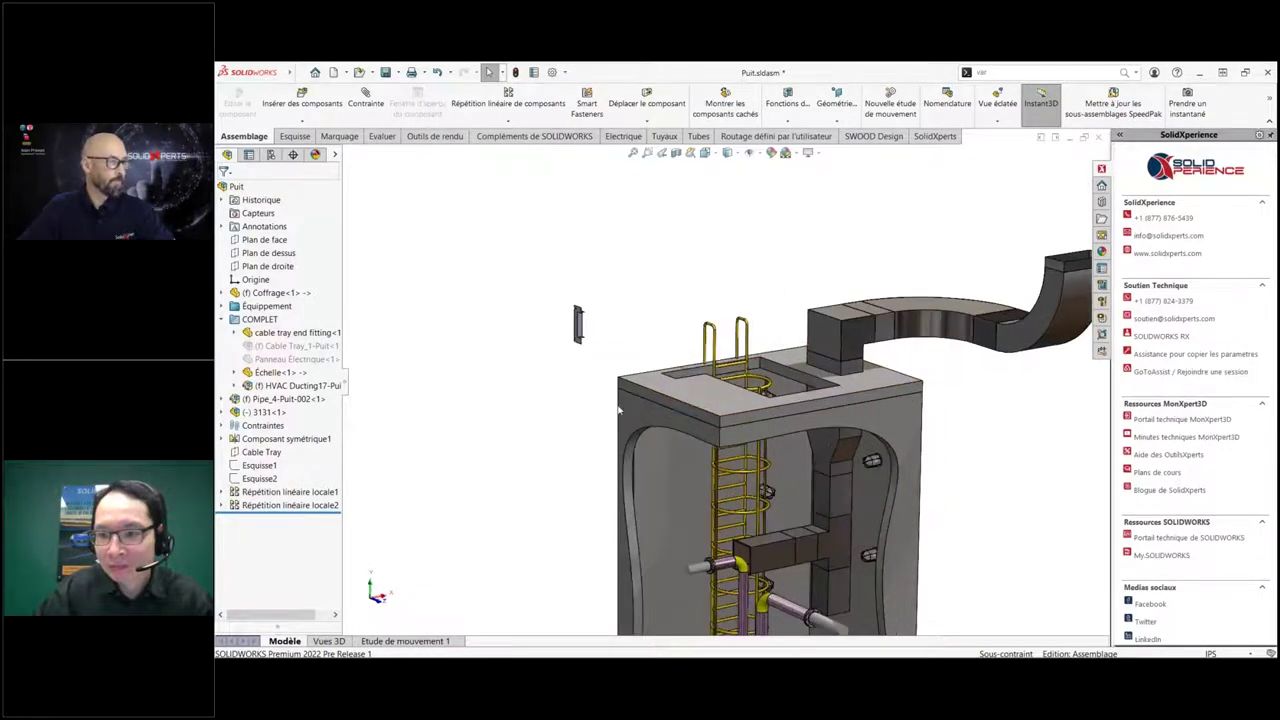
click(1101, 201)
click(1167, 171)
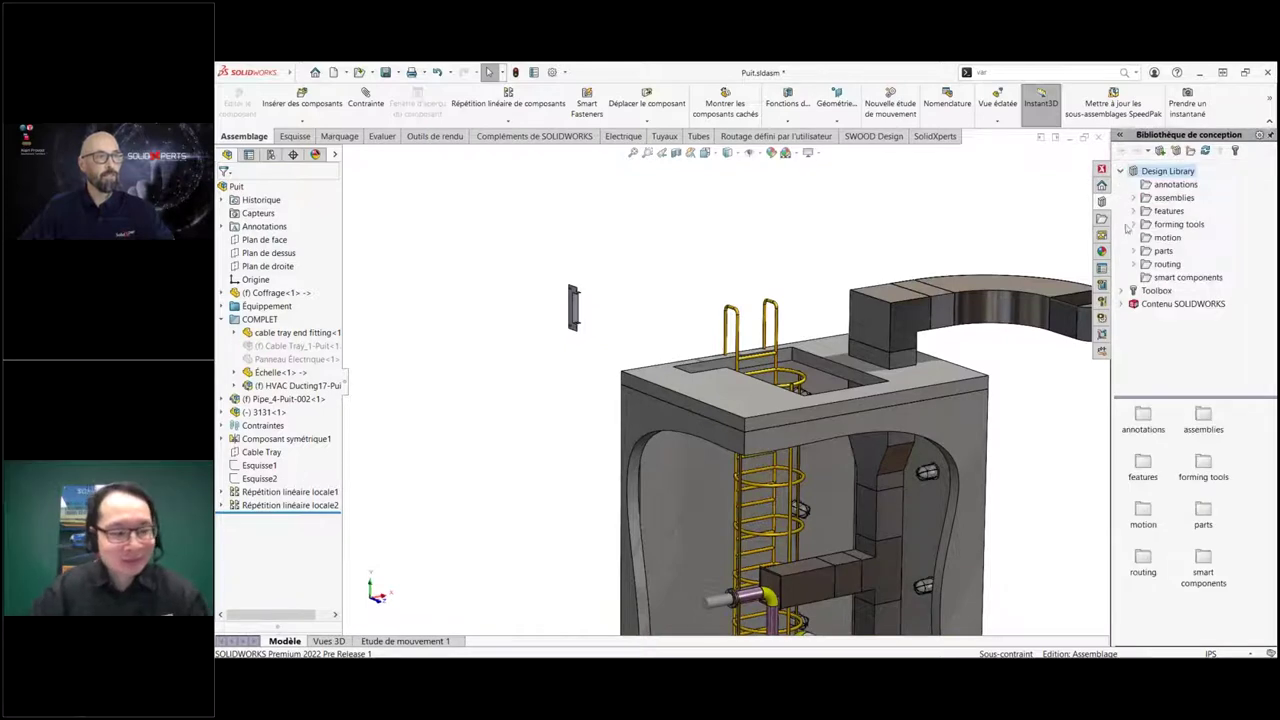
click(1163, 265)
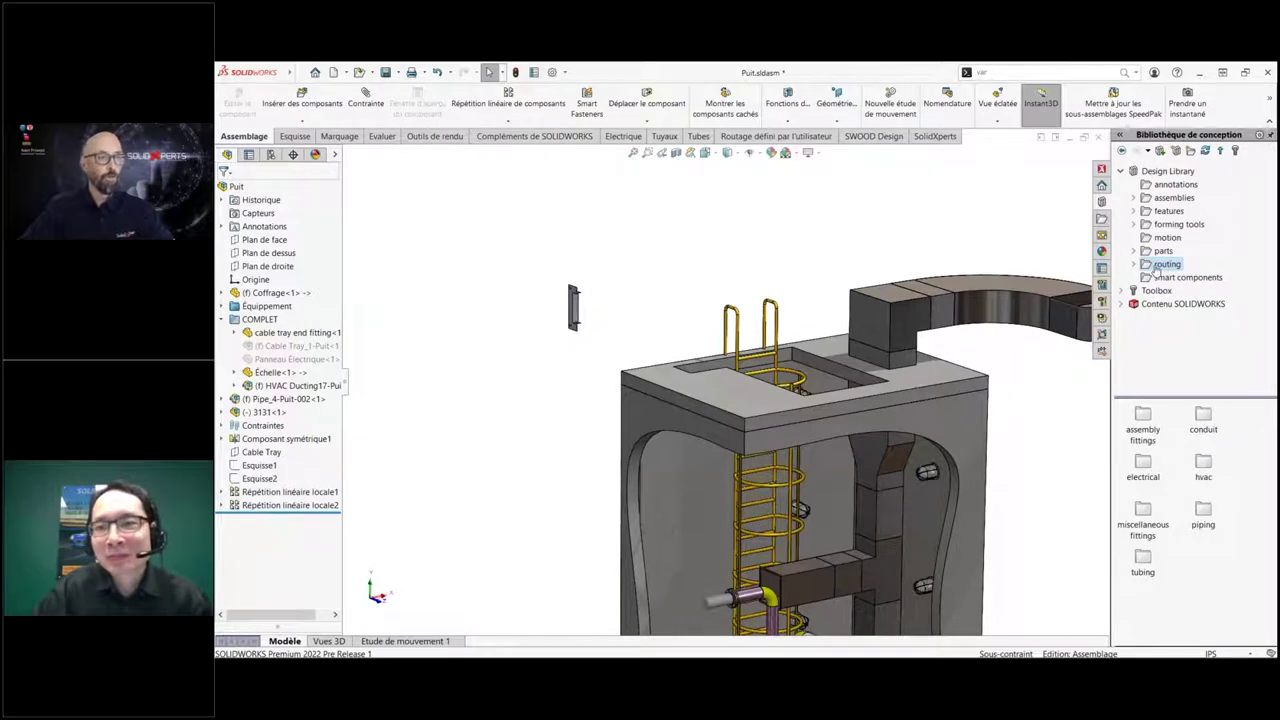
click(1135, 266)
click(1148, 305)
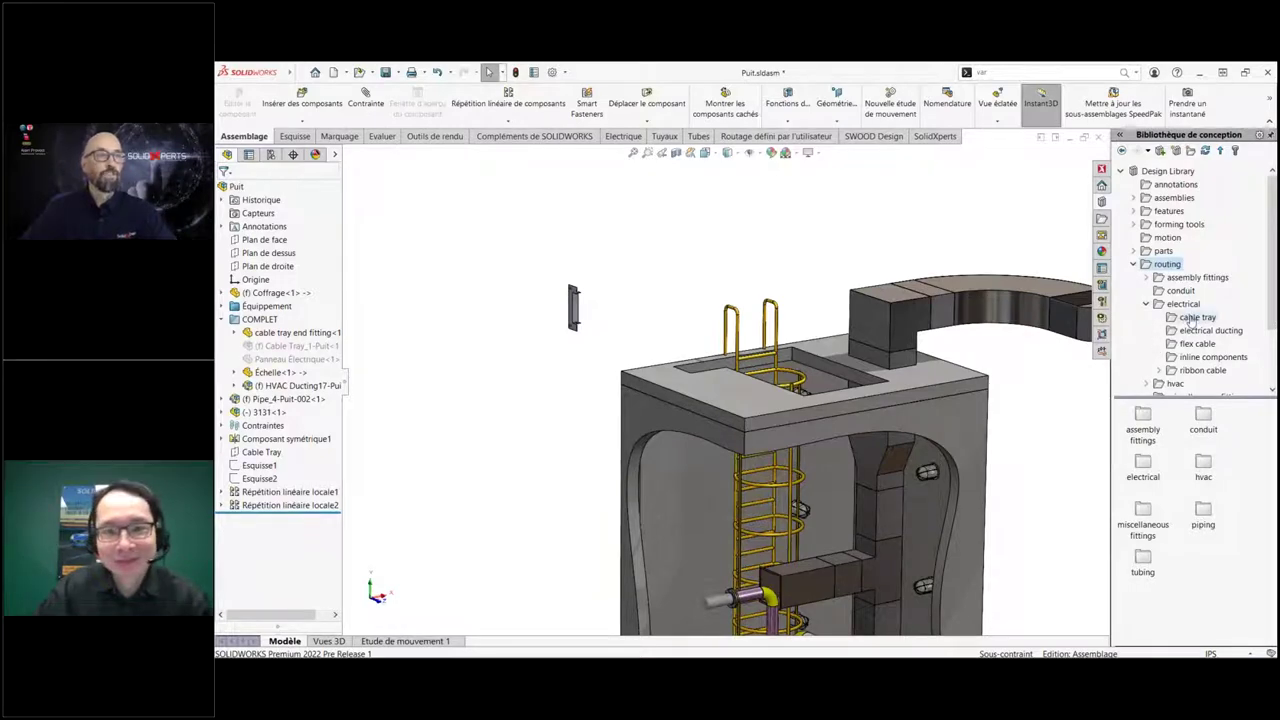
click(1192, 318)
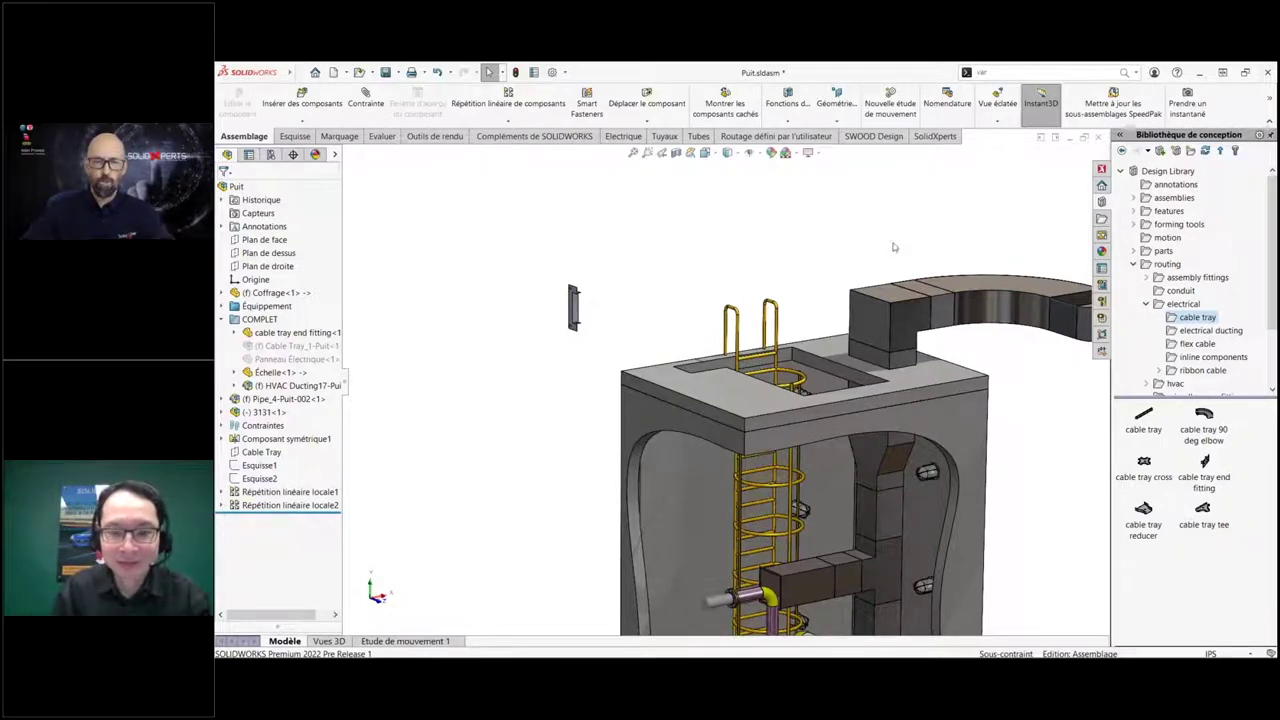
click(572, 302)
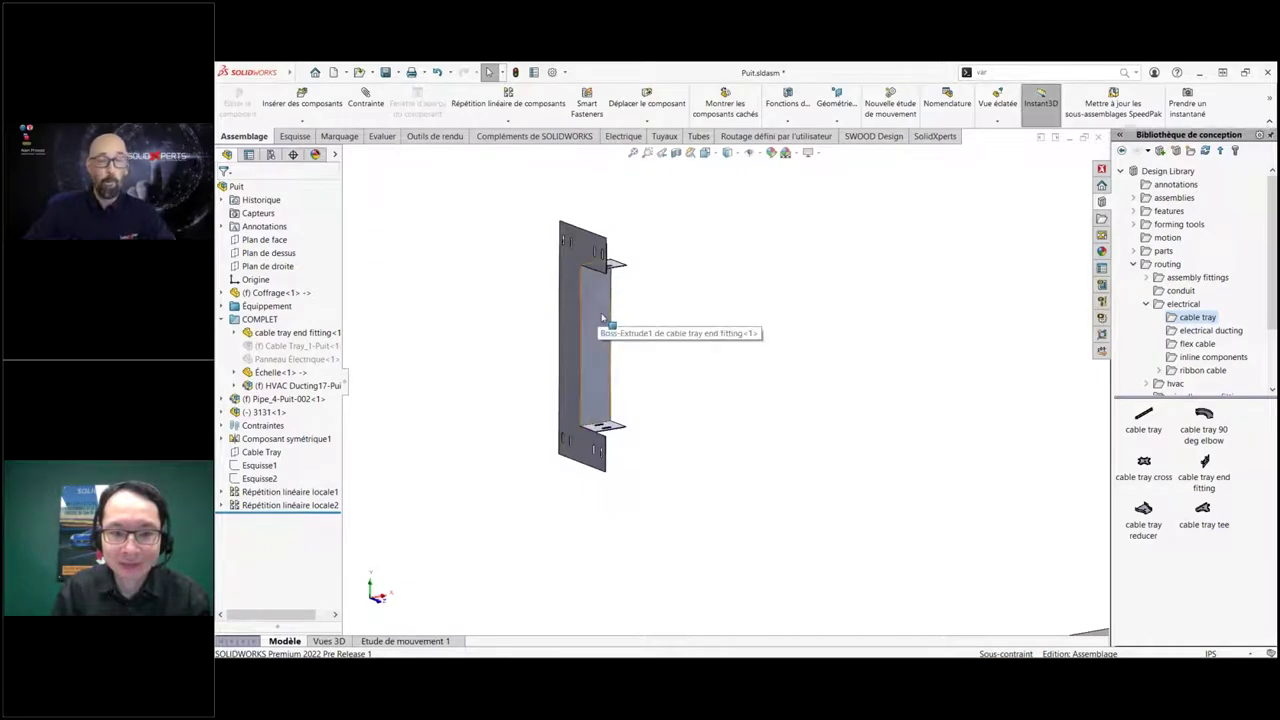
scroll(677, 343, up, 3)
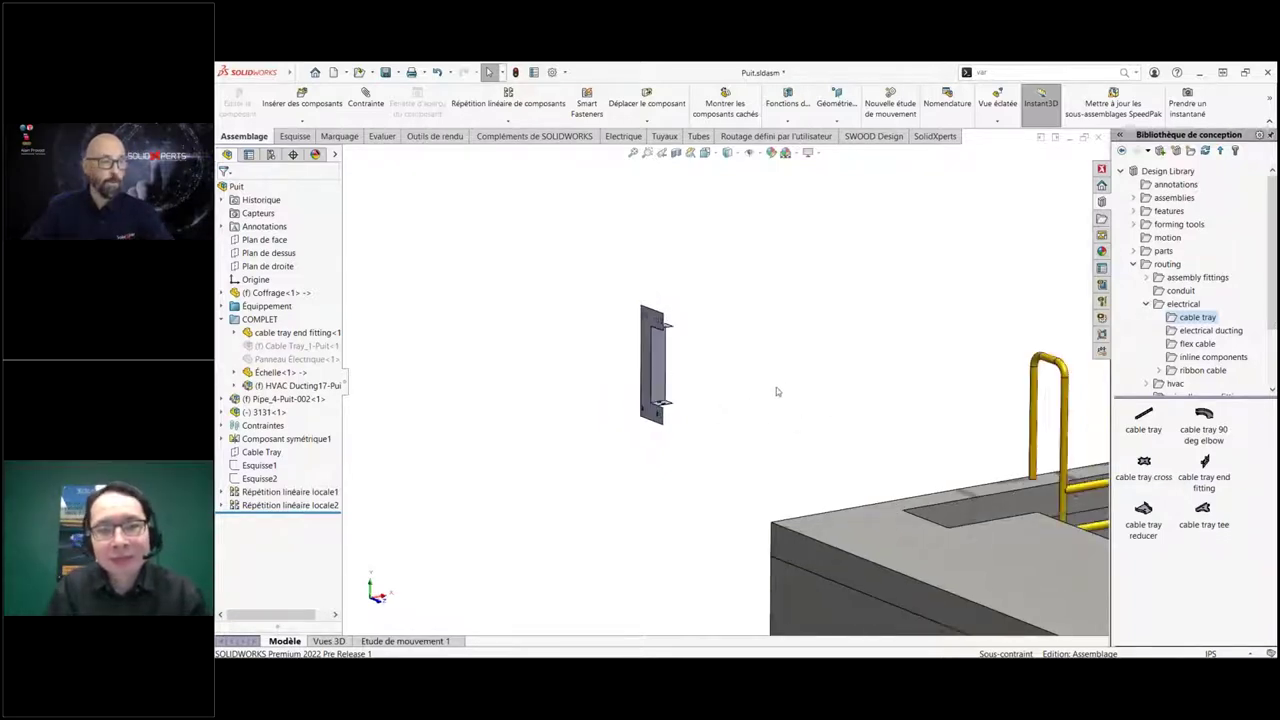
middle_drag(776, 391, 700, 360)
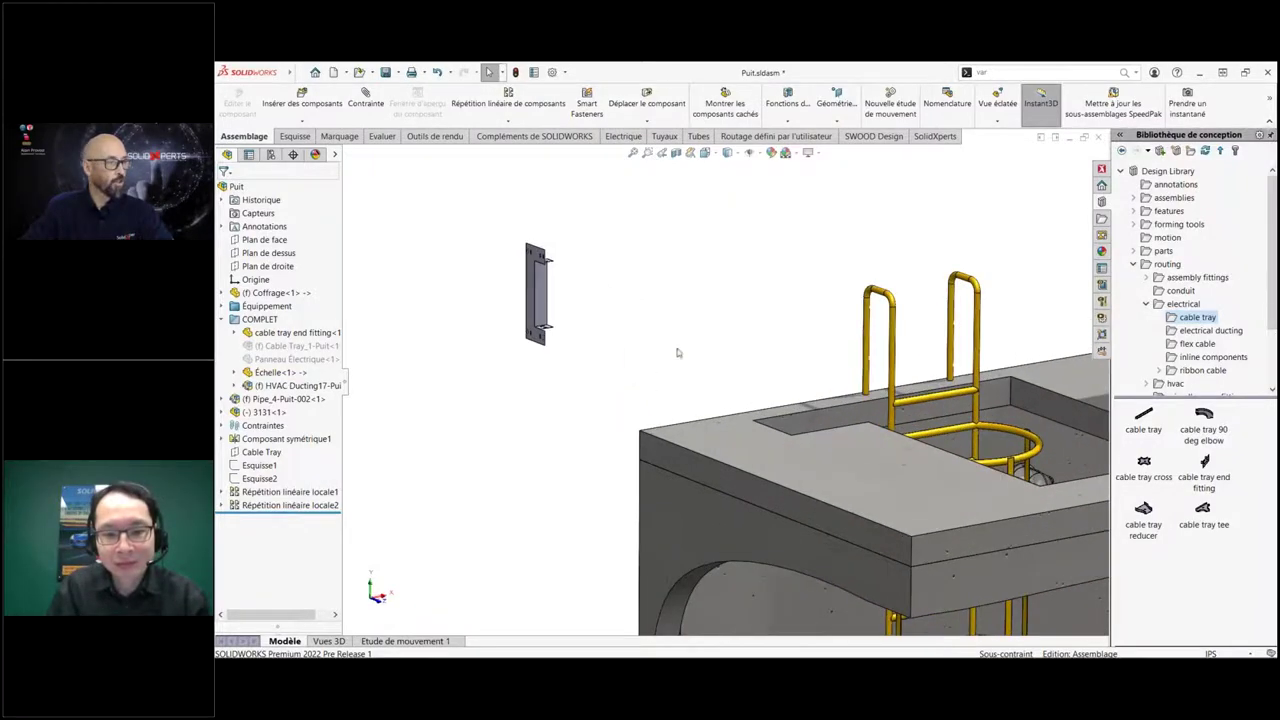
middle_drag(798, 401, 735, 555)
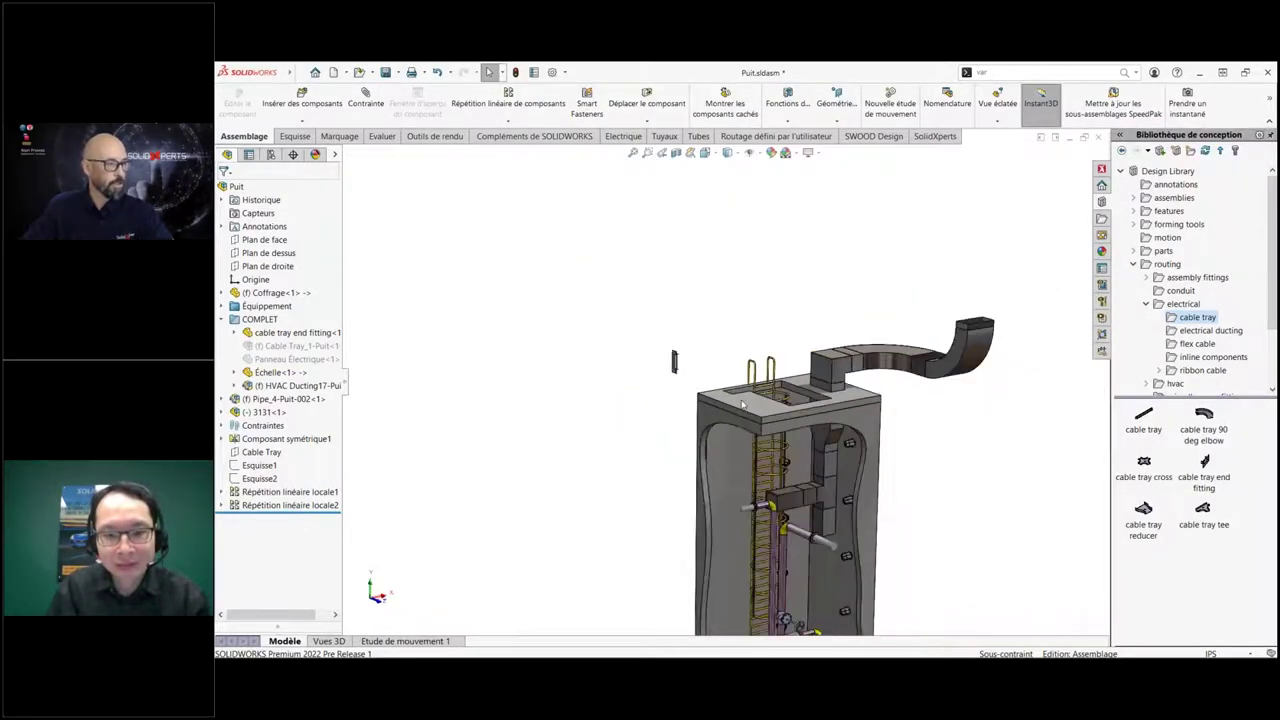
scroll(741, 581, down, 3)
scroll(741, 581, down, 3)
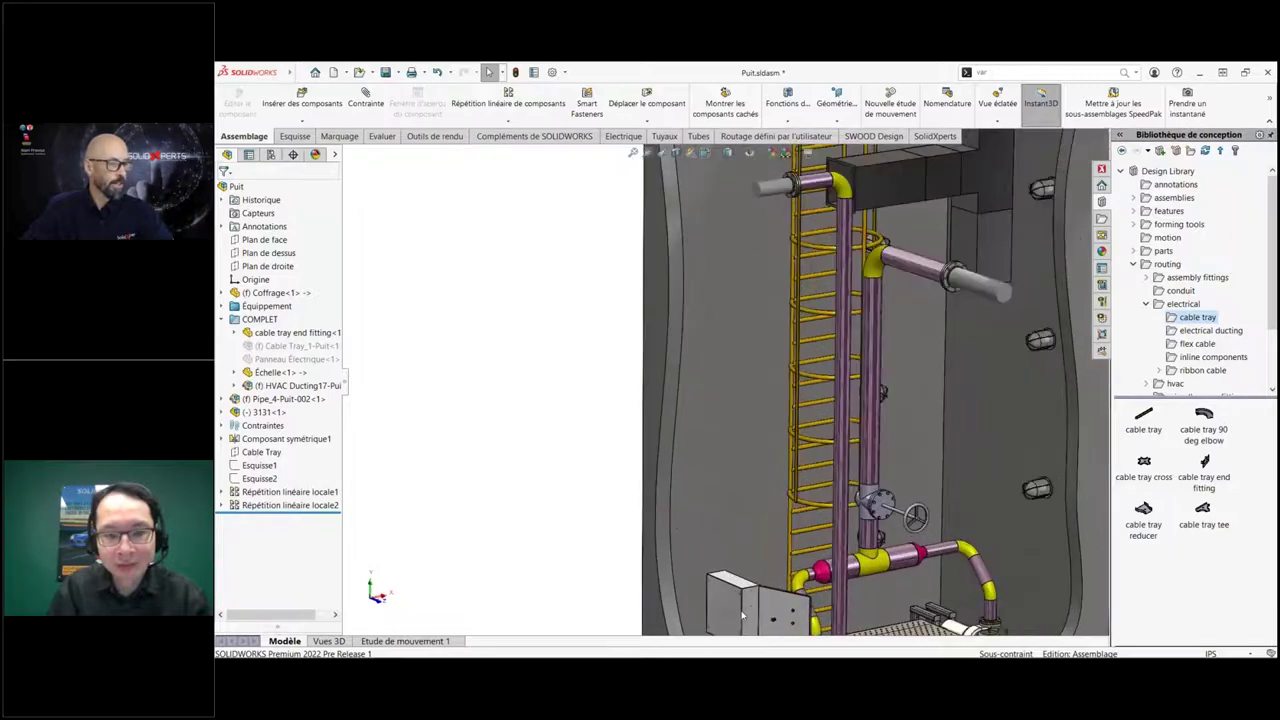
scroll(741, 581, down, 3)
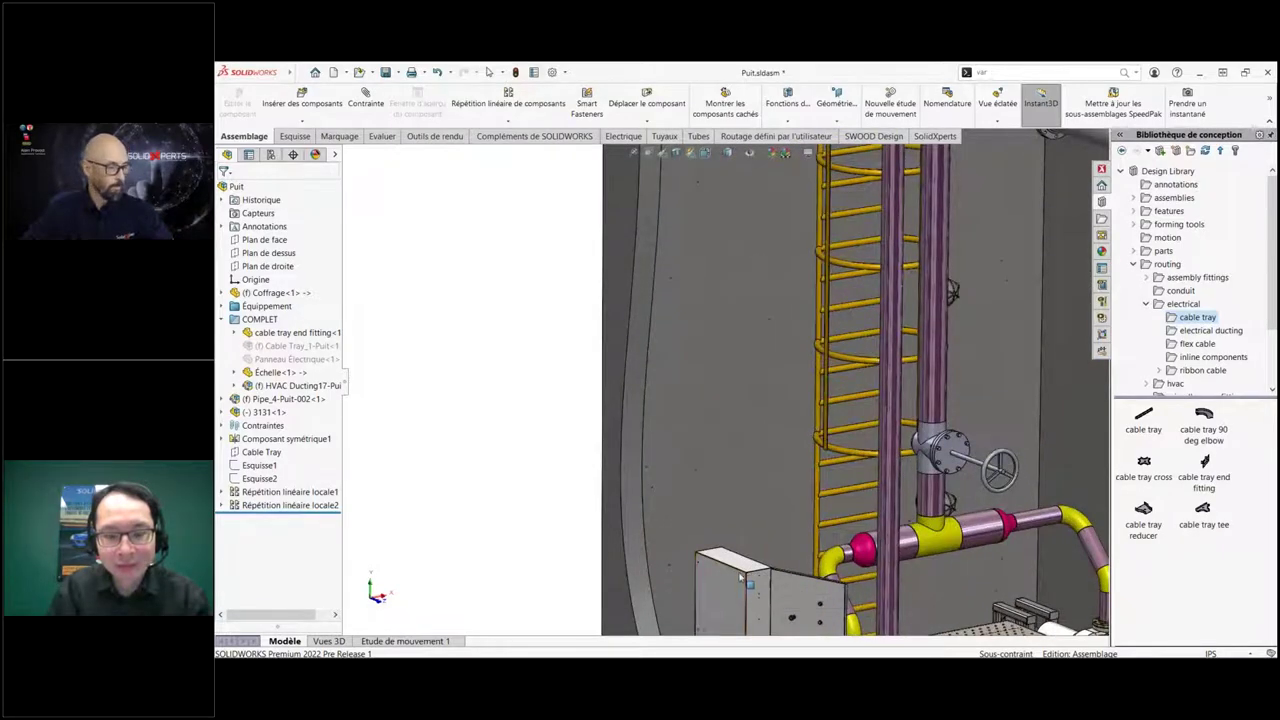
ctrl+middle_drag(741, 581, 727, 482)
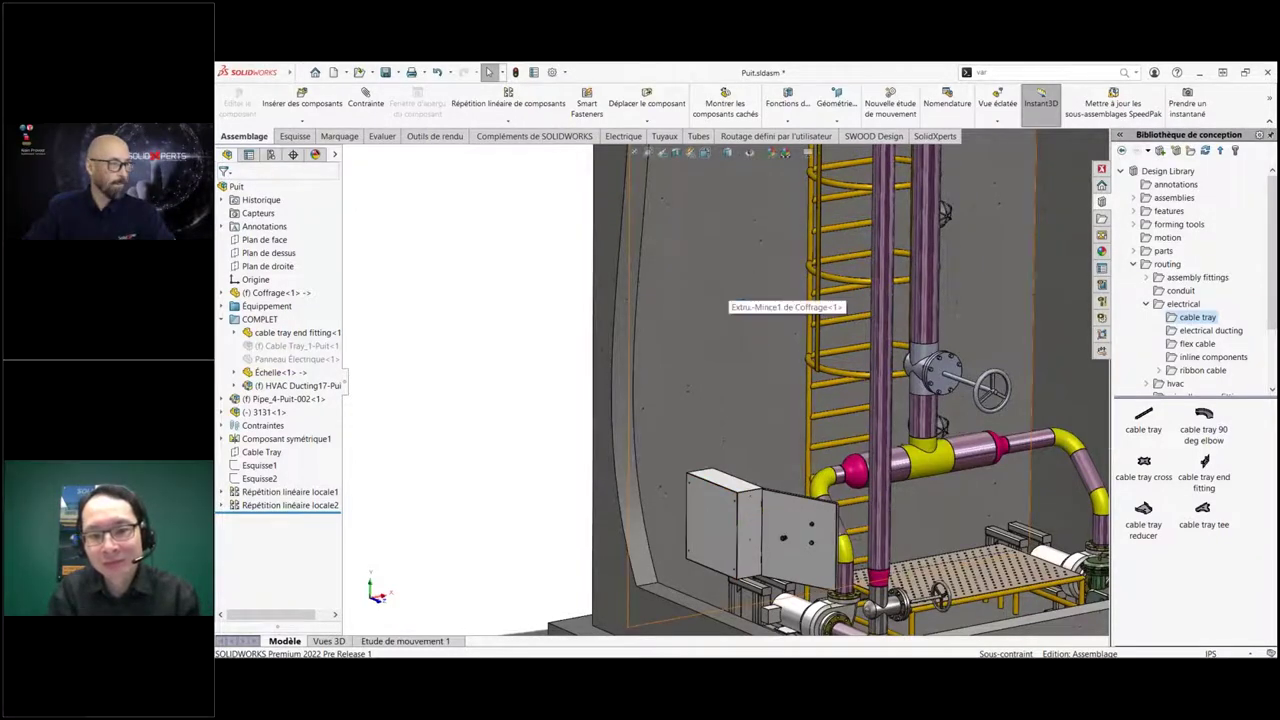
click(730, 328)
middle_drag(730, 328, 671, 268)
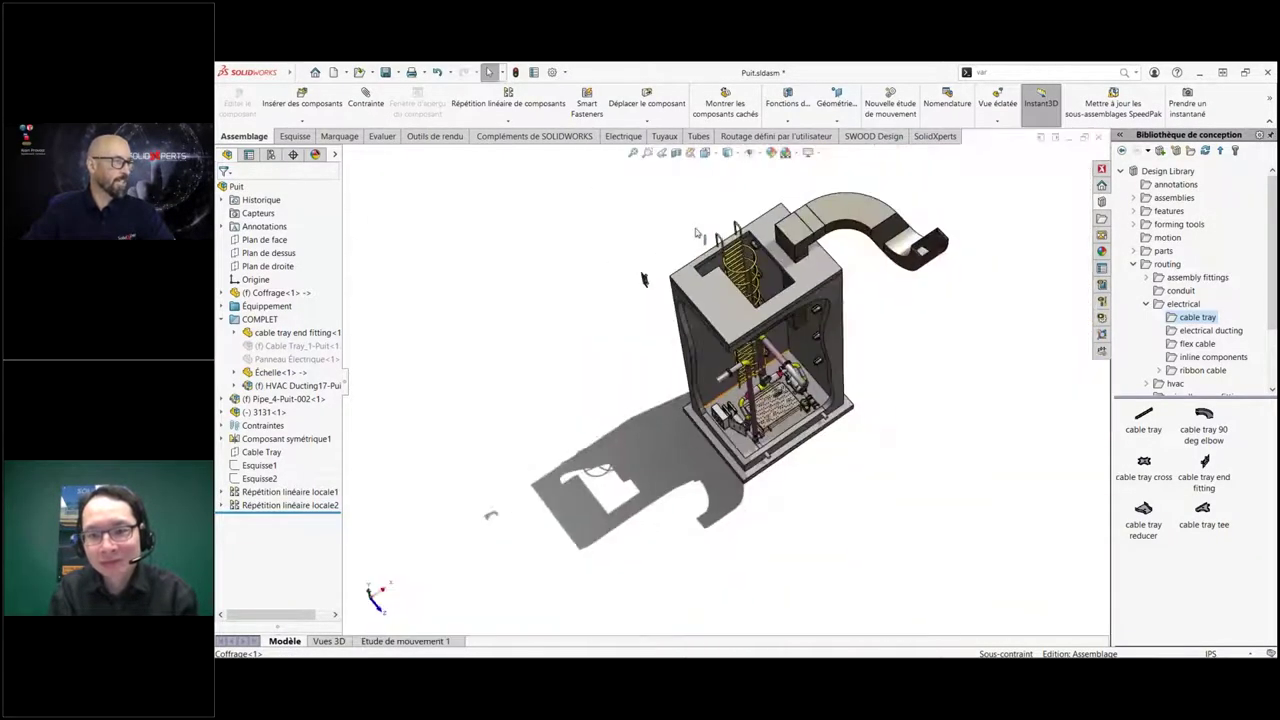
scroll(671, 268, up, 2)
scroll(673, 266, up, 2)
scroll(673, 266, up, 2)
scroll(673, 266, up, 2)
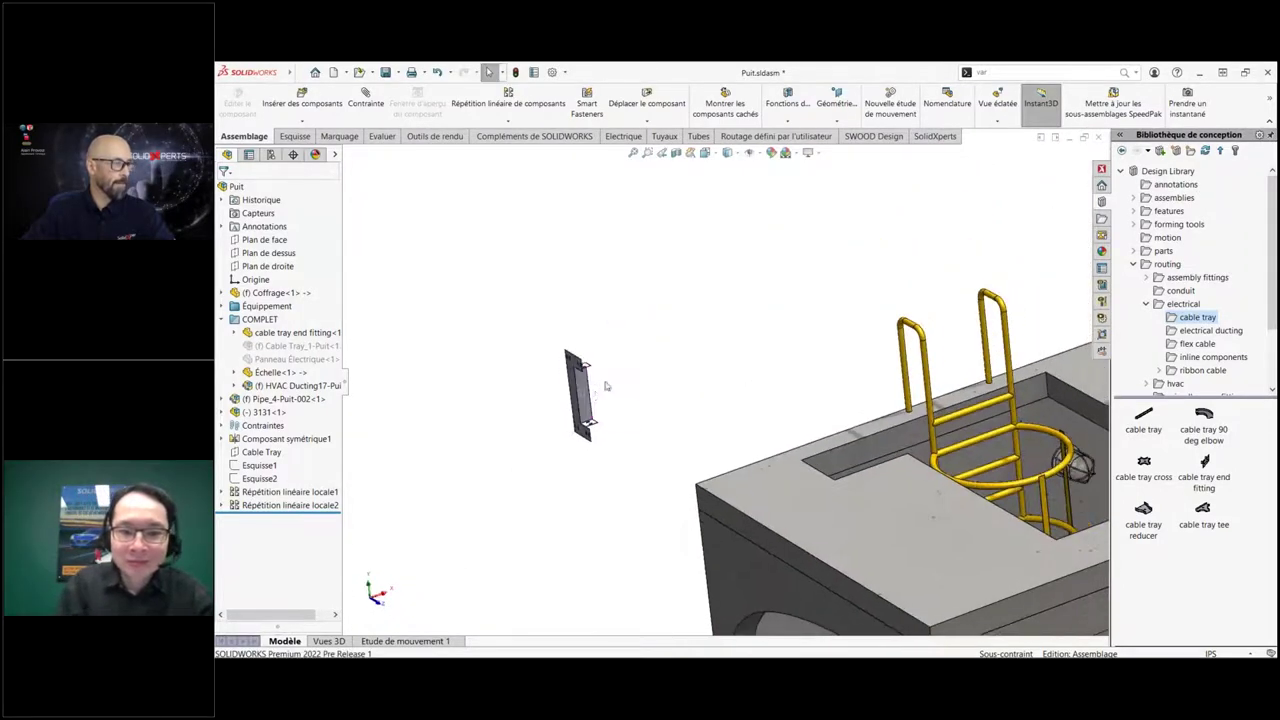
Start a cable tray route from the end fitting and accept the routing properties.
right_click(586, 404)
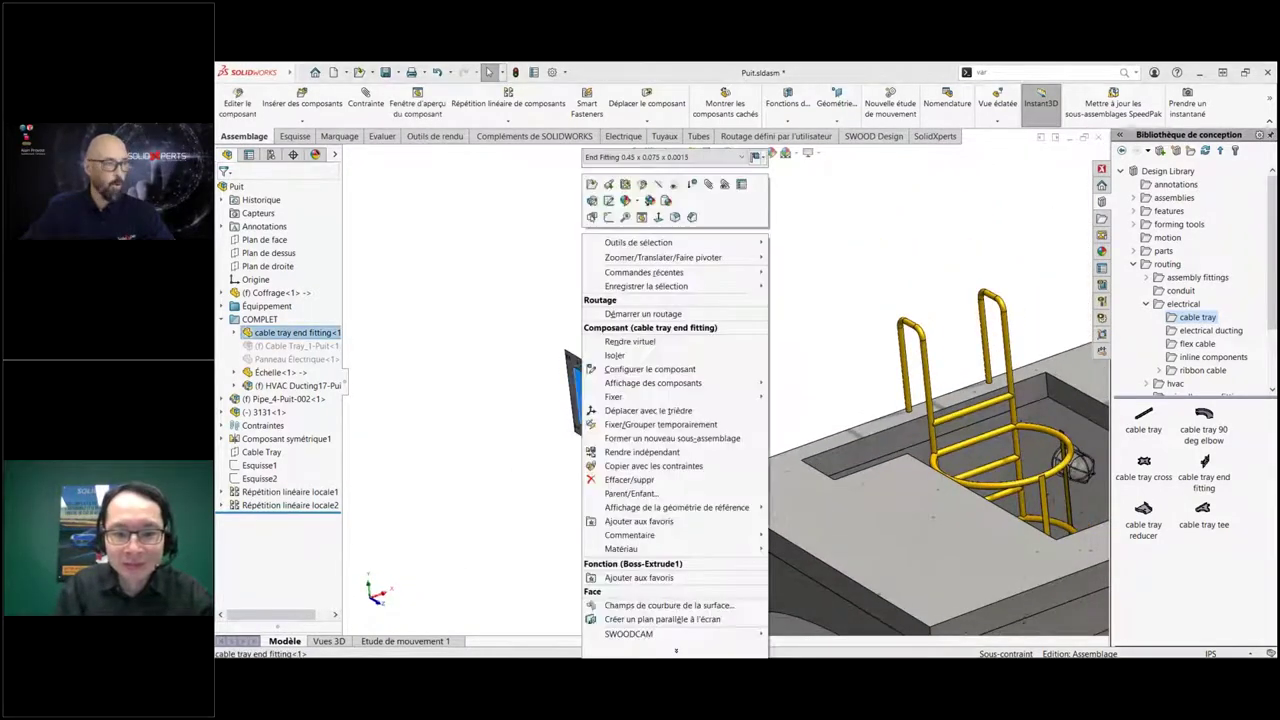
key(Escape)
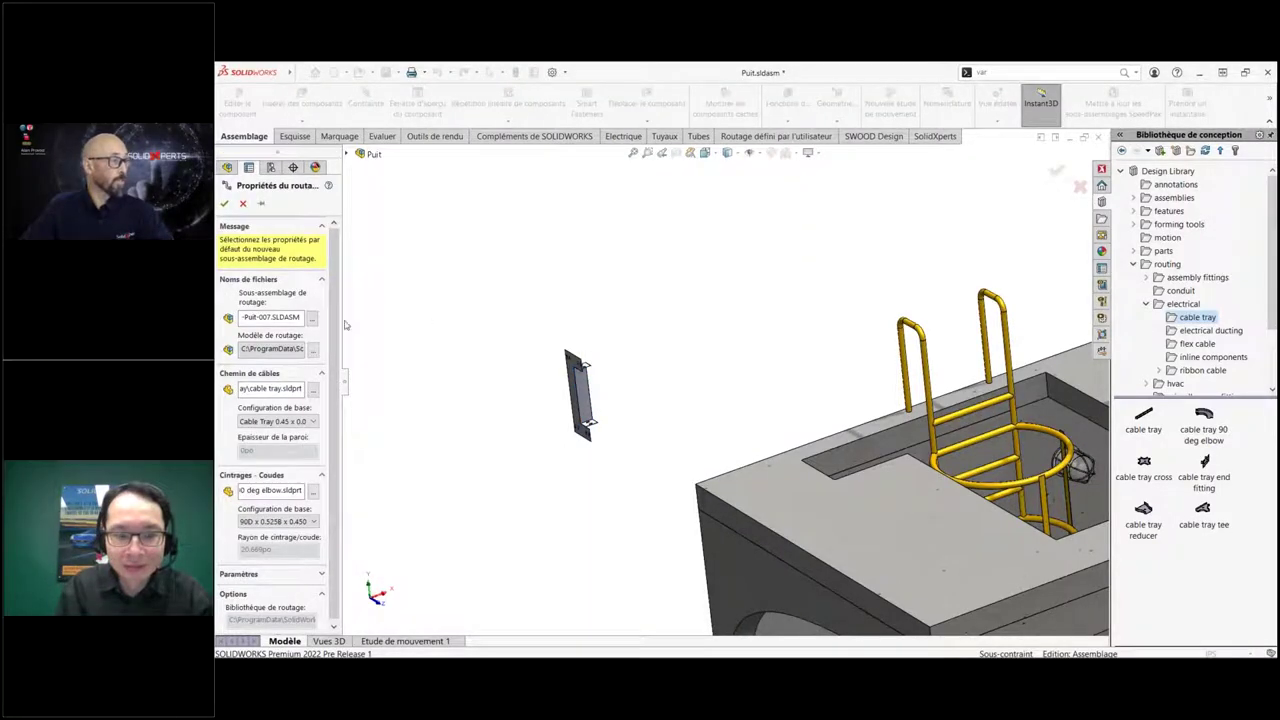
drag(344, 322, 399, 322)
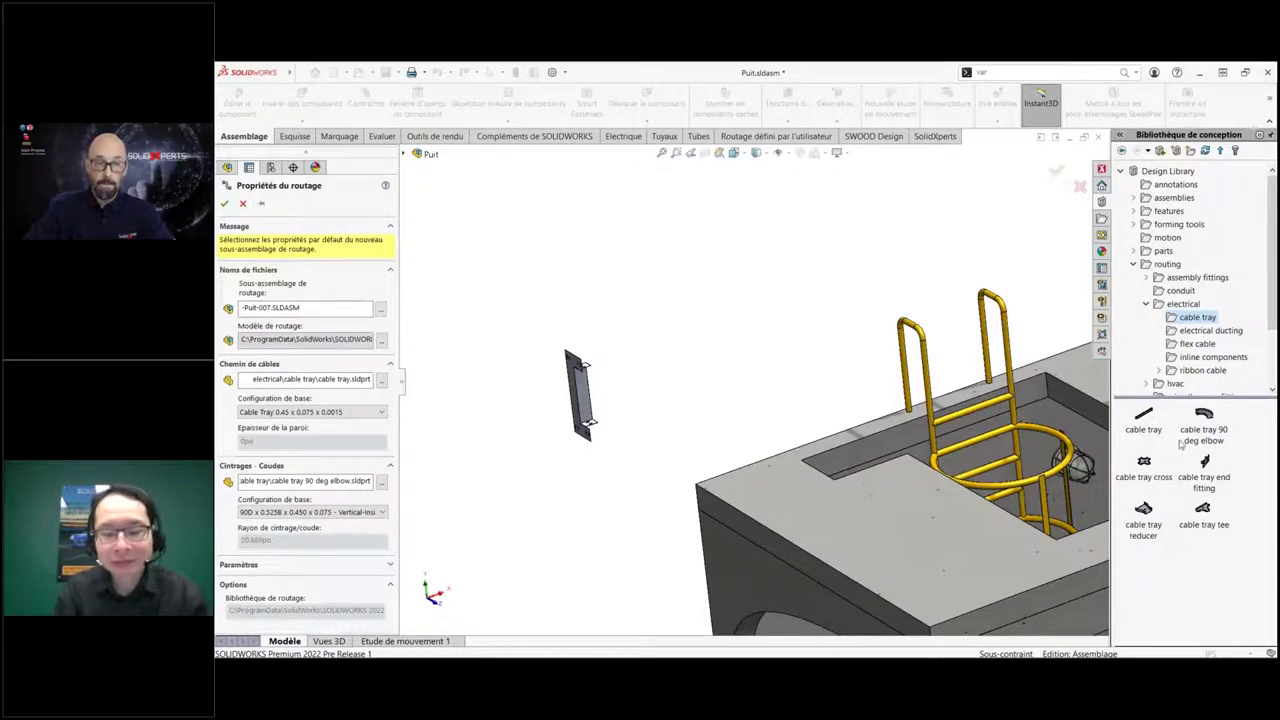
click(225, 203)
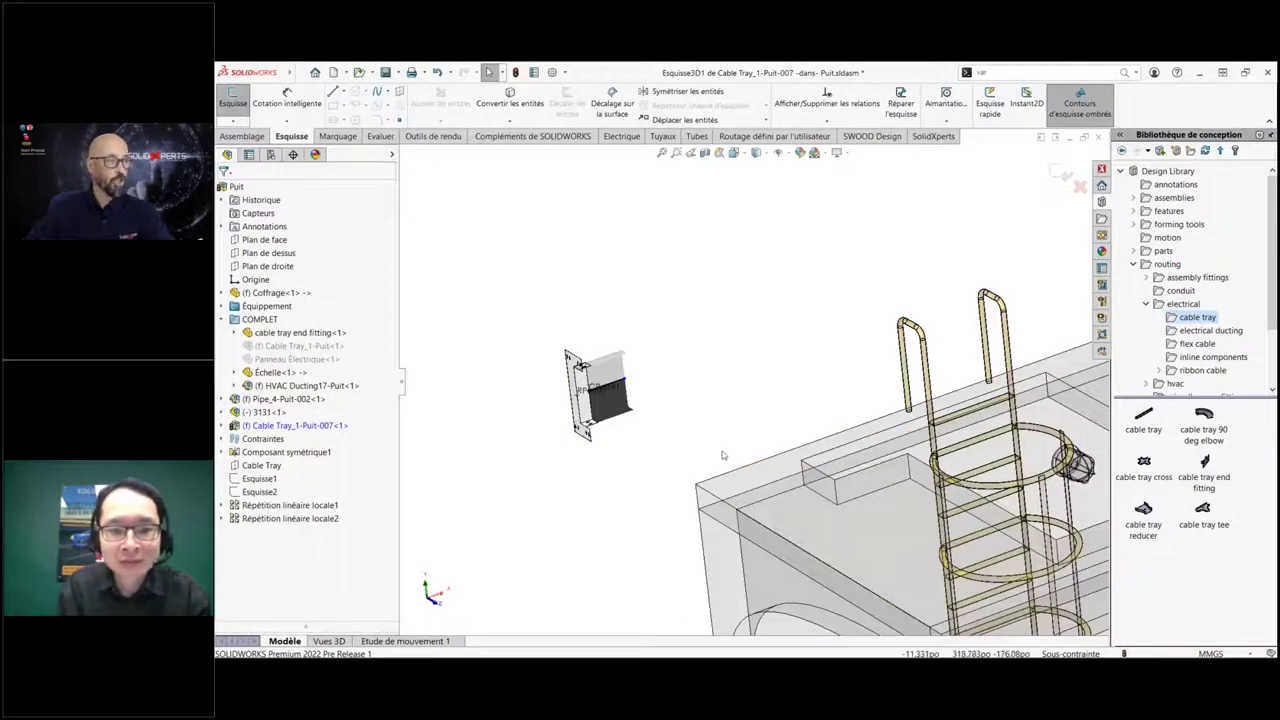
Lengthen the horizontal tray run, then sketch a vertical line down forming the R525 bend.
drag(628, 385, 790, 322)
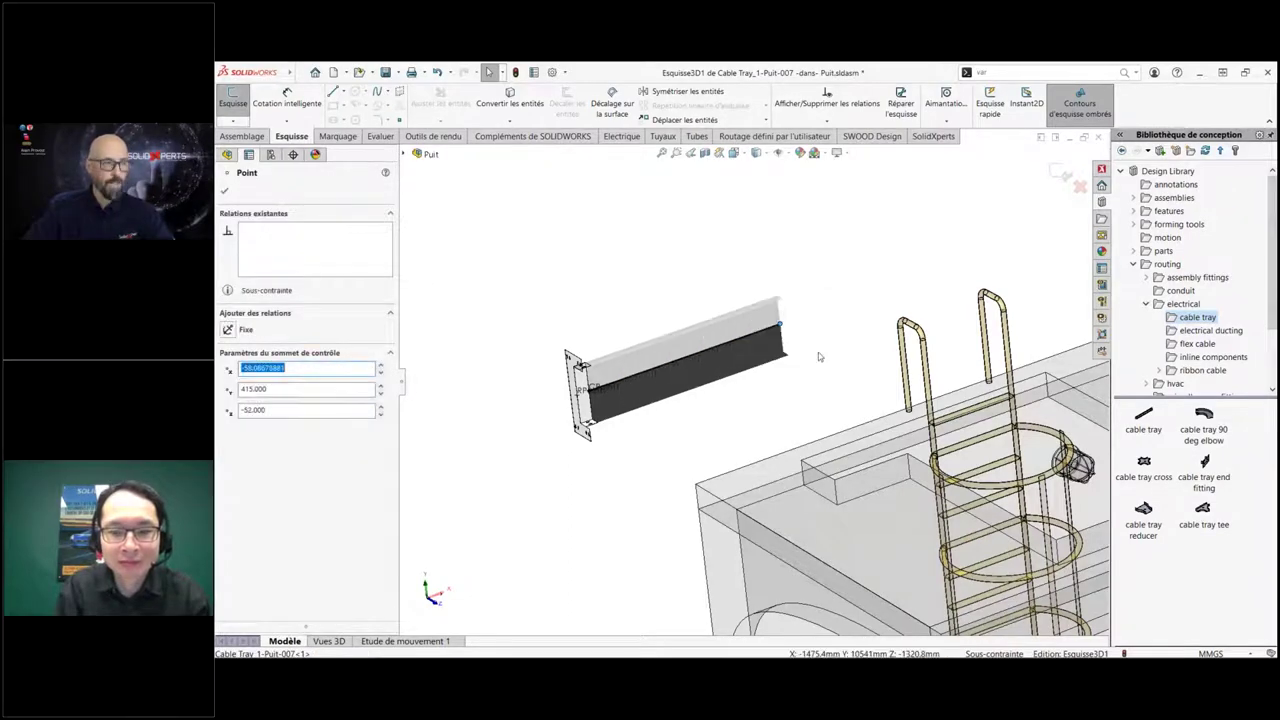
mouse_move(843, 390)
middle_down()
mouse_move(790, 334)
mouse_move(777, 357)
mouse_move(774, 340)
middle_up()
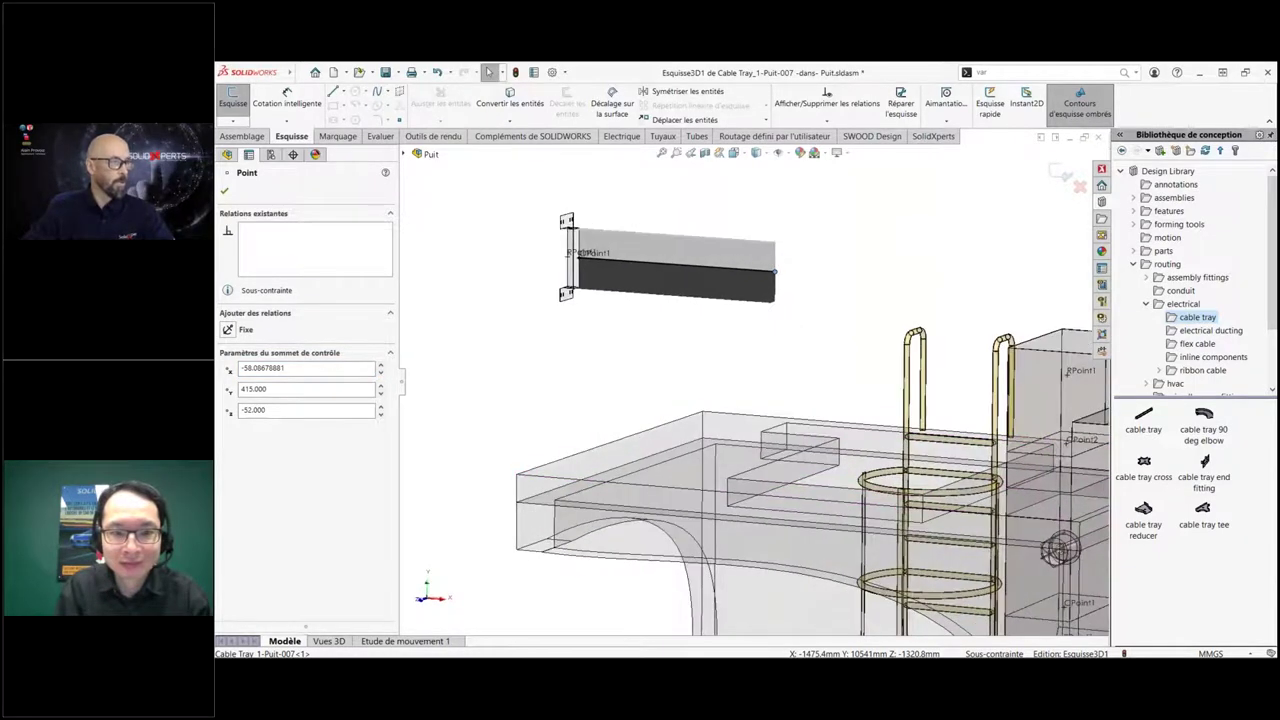
drag(778, 276, 929, 277)
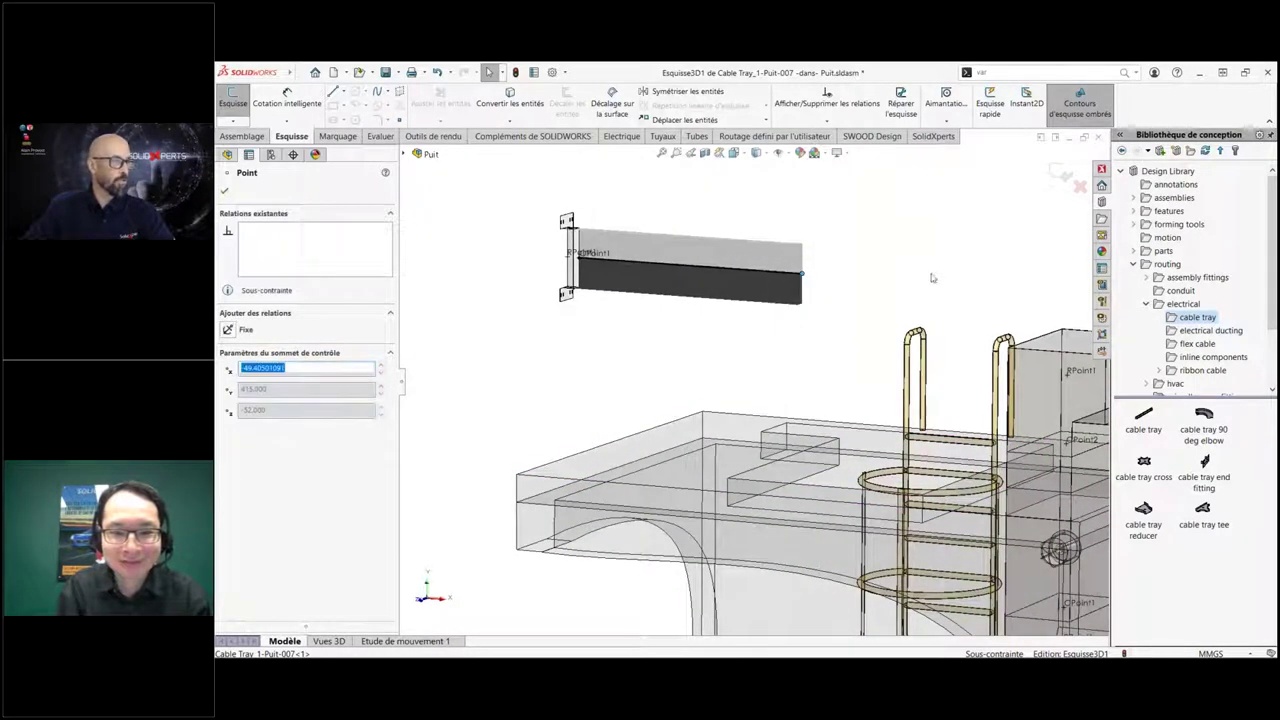
right_drag(926, 238, 878, 240)
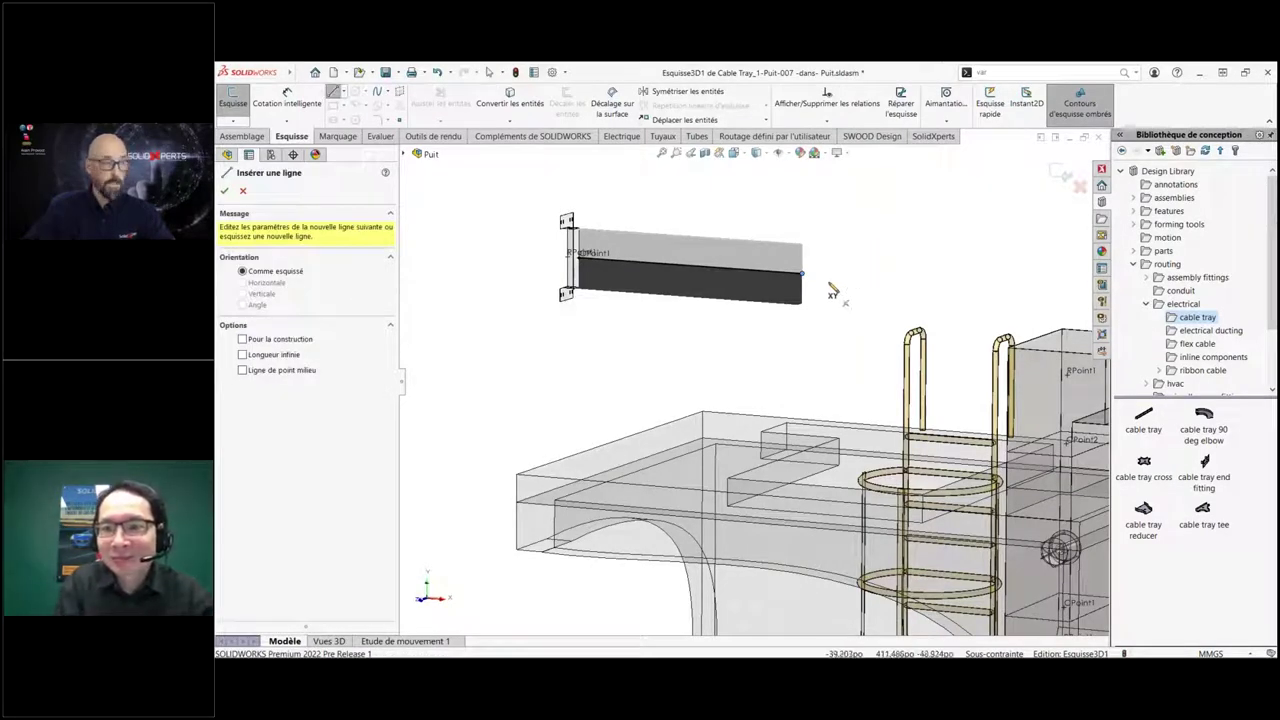
click(803, 272)
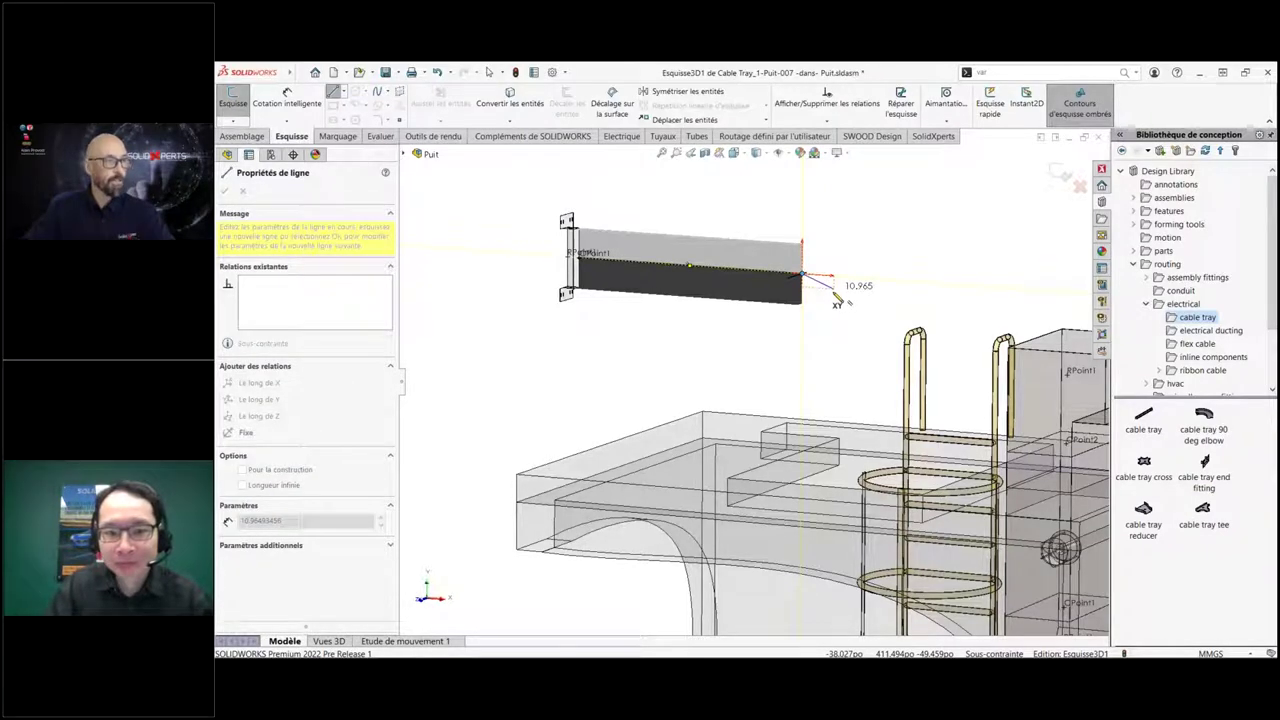
click(800, 396)
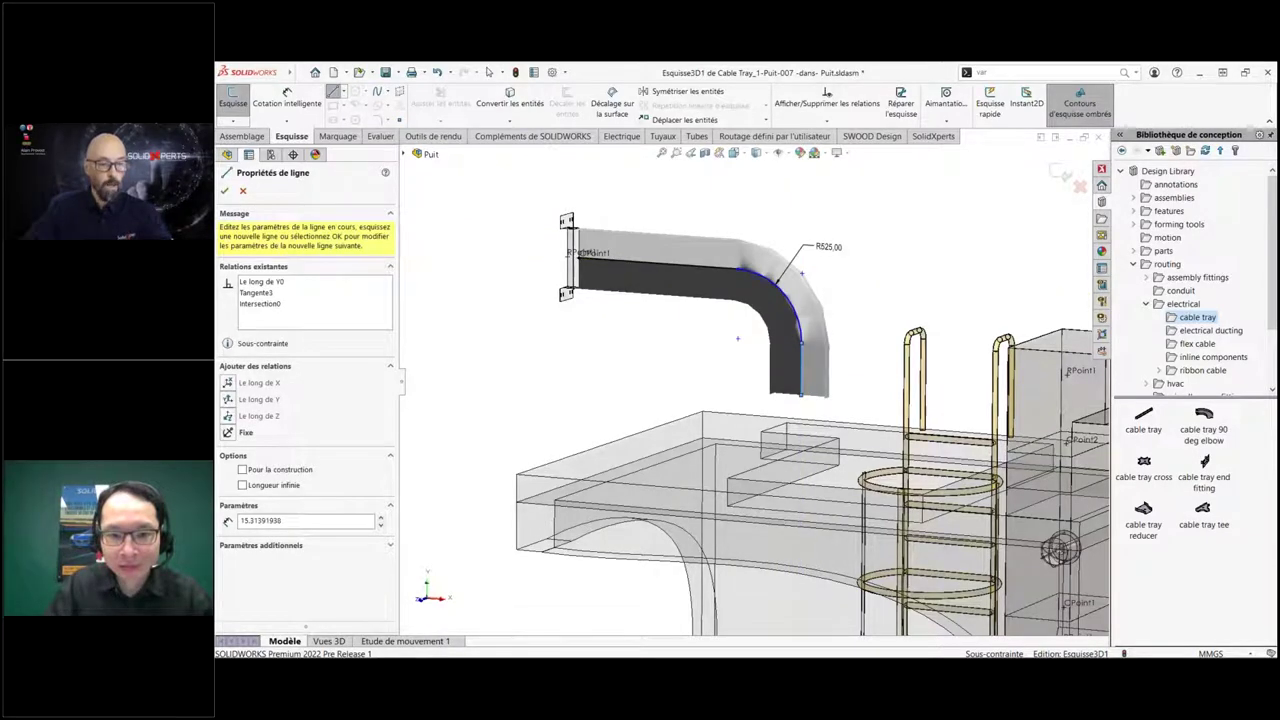
key(Escape)
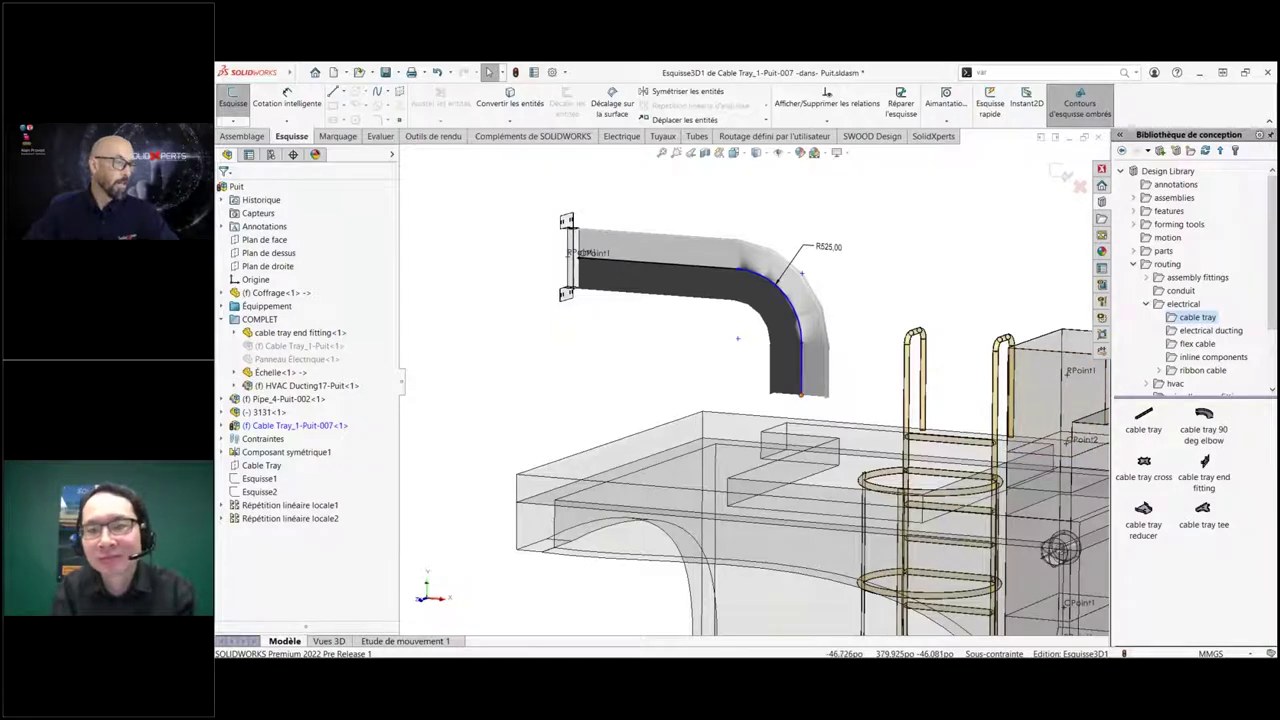
Extend the downward route run and dimension the vertical run to 144 inches.
drag(800, 393, 808, 551)
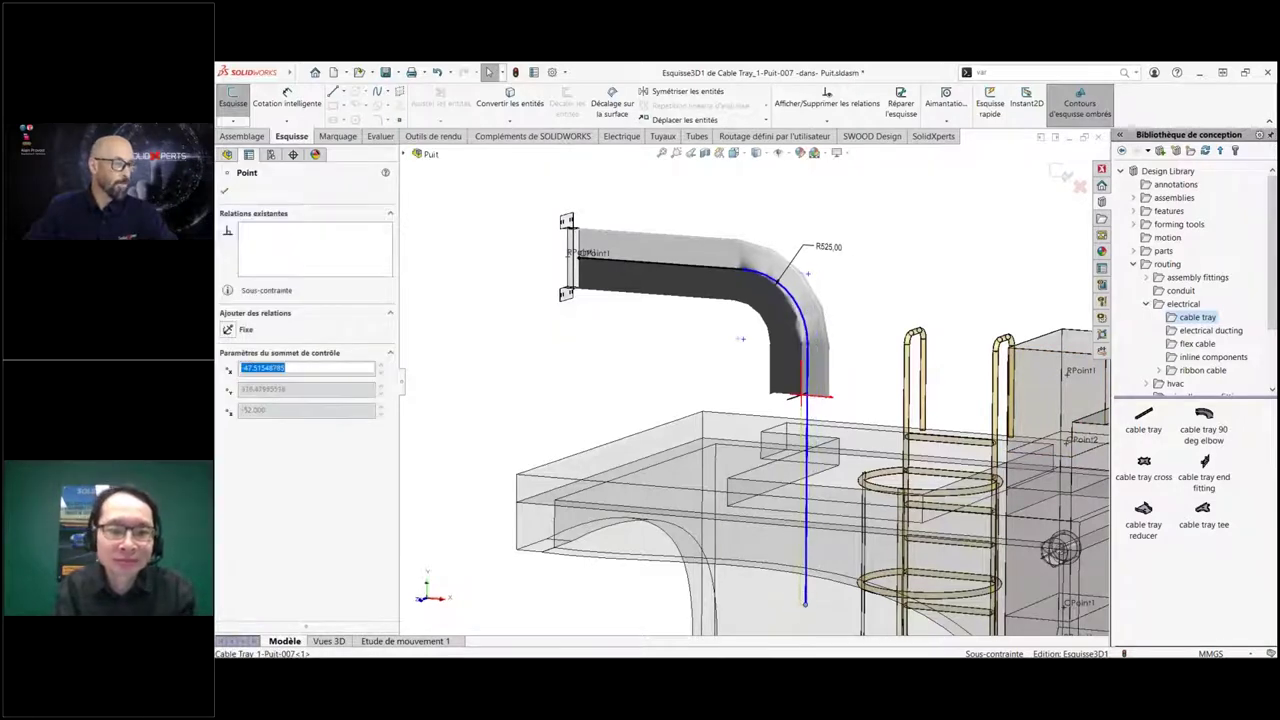
scroll(816, 317, up, 5)
middle_drag(816, 317, 806, 277)
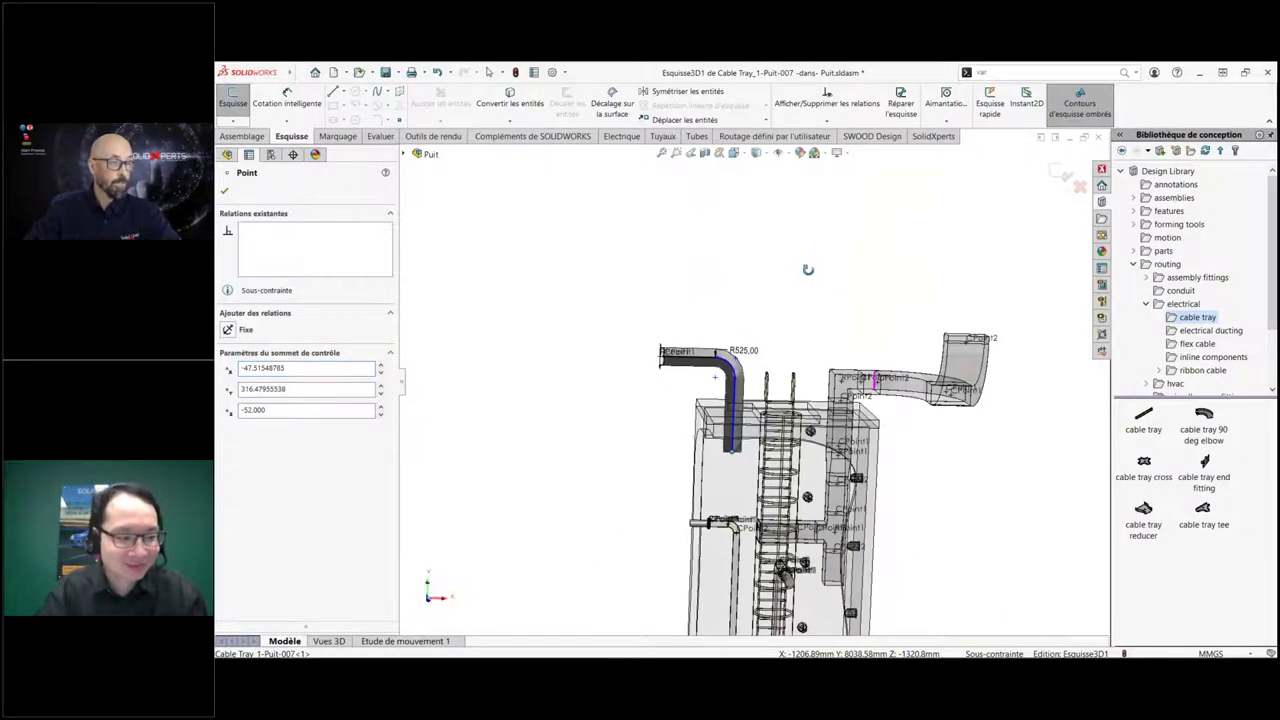
right_drag(806, 270, 804, 260)
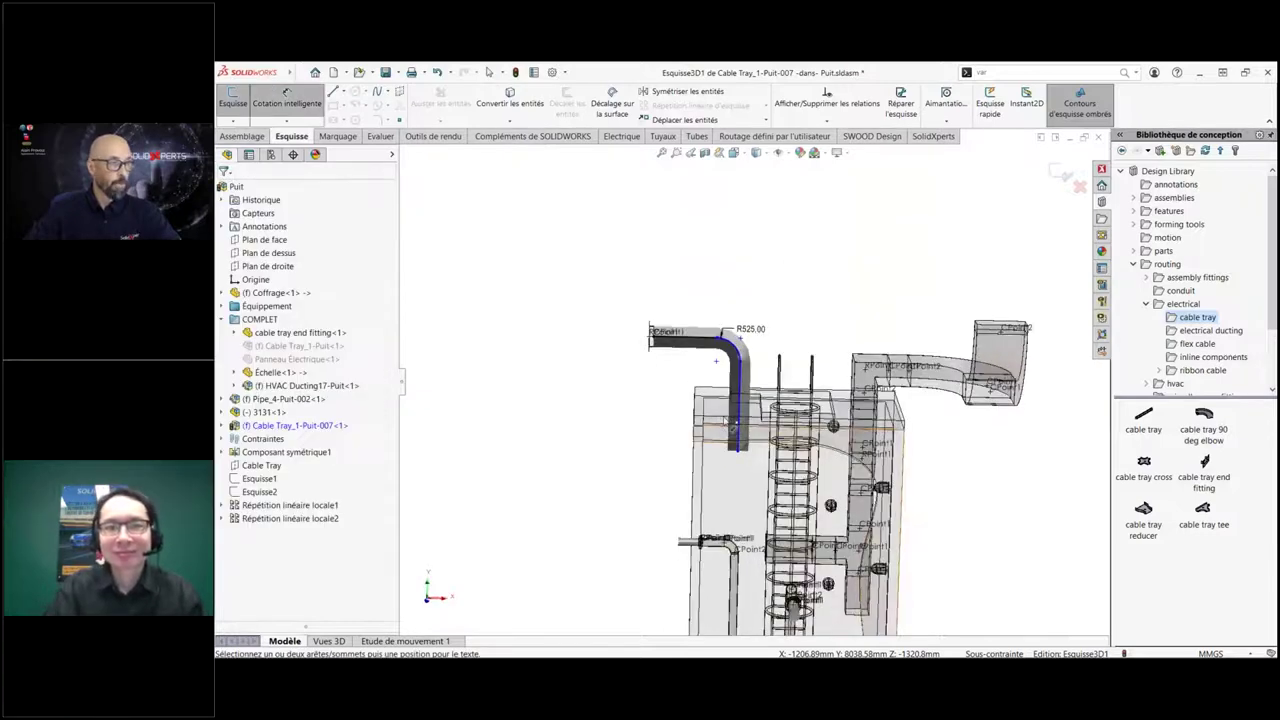
scroll(735, 380, down, 5)
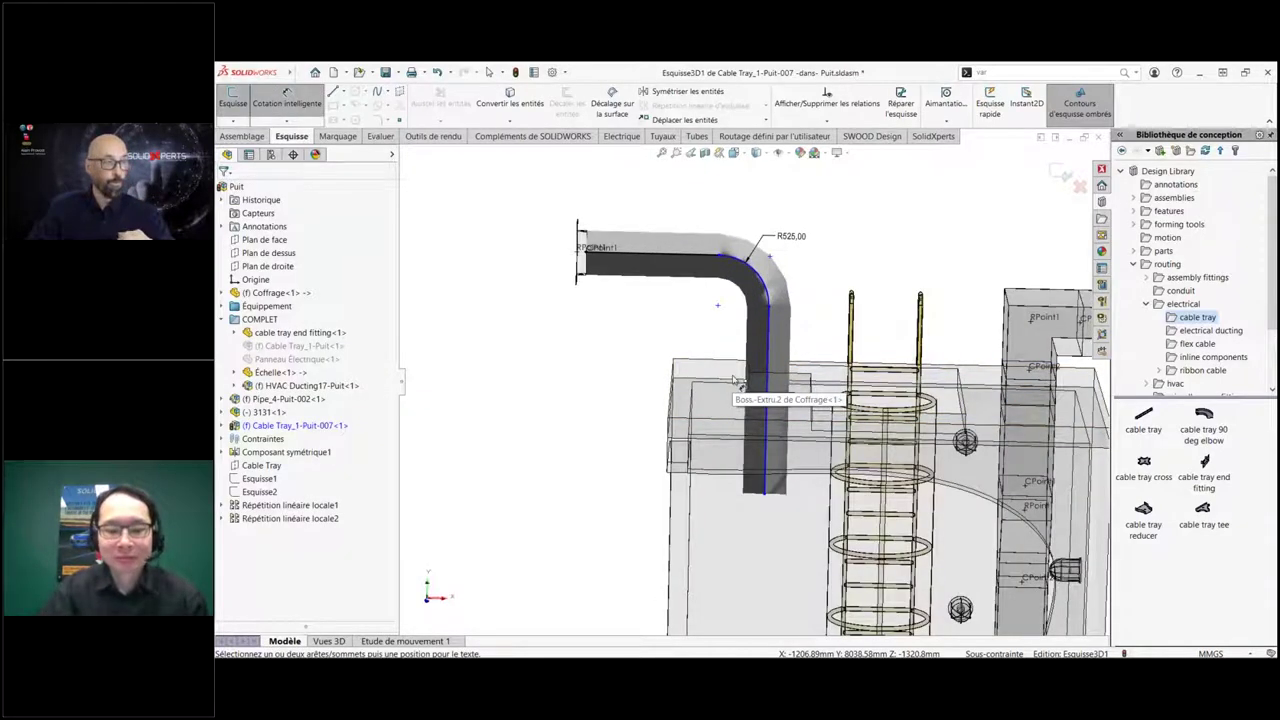
click(769, 308)
click(765, 491)
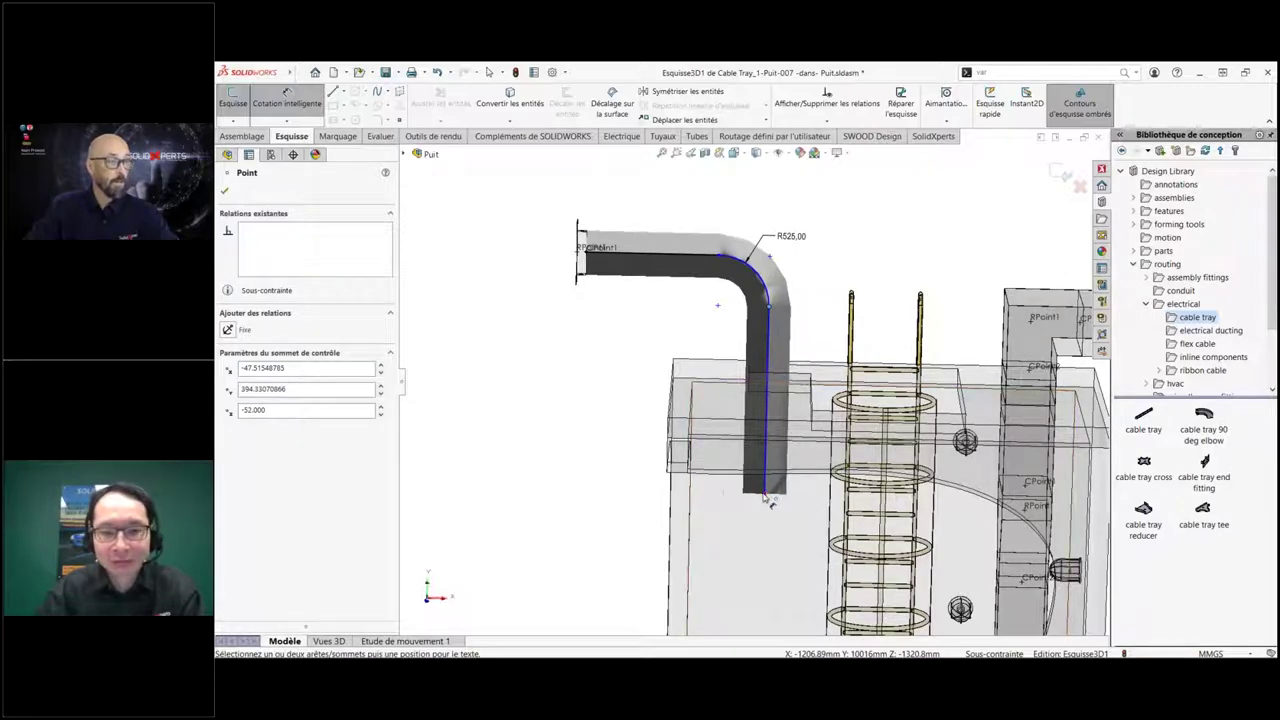
click(632, 435)
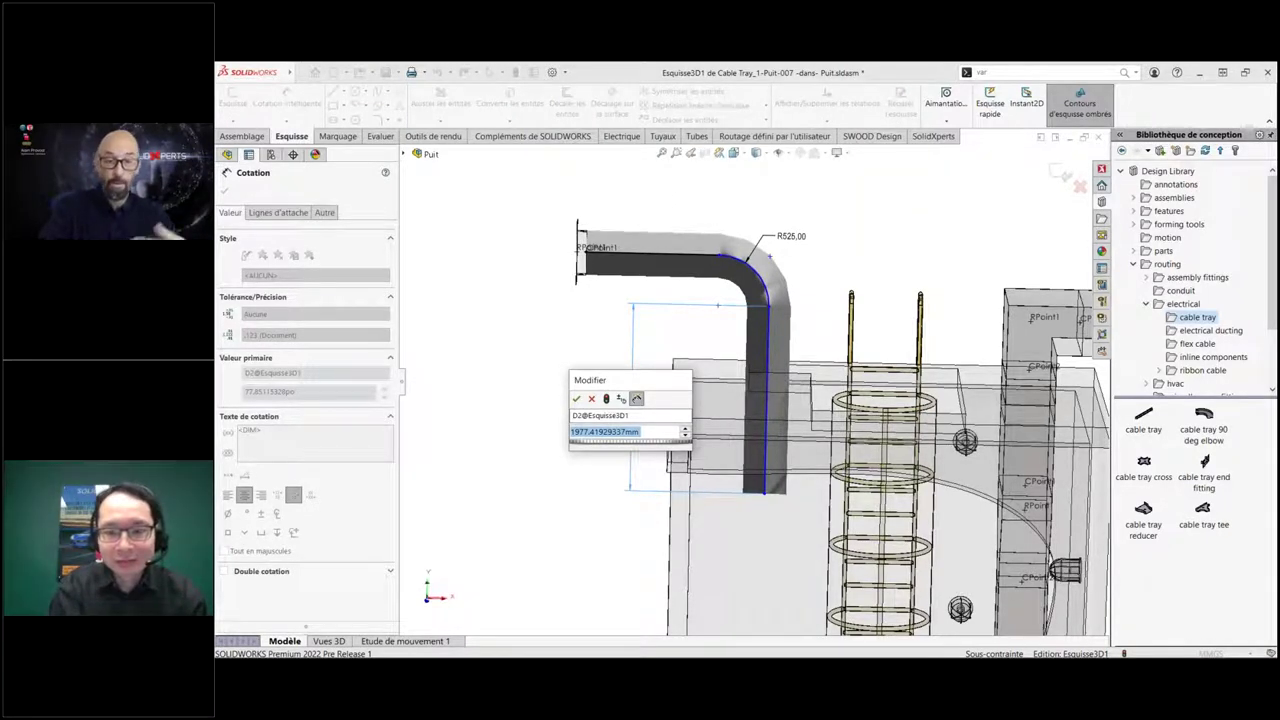
text(144.0)
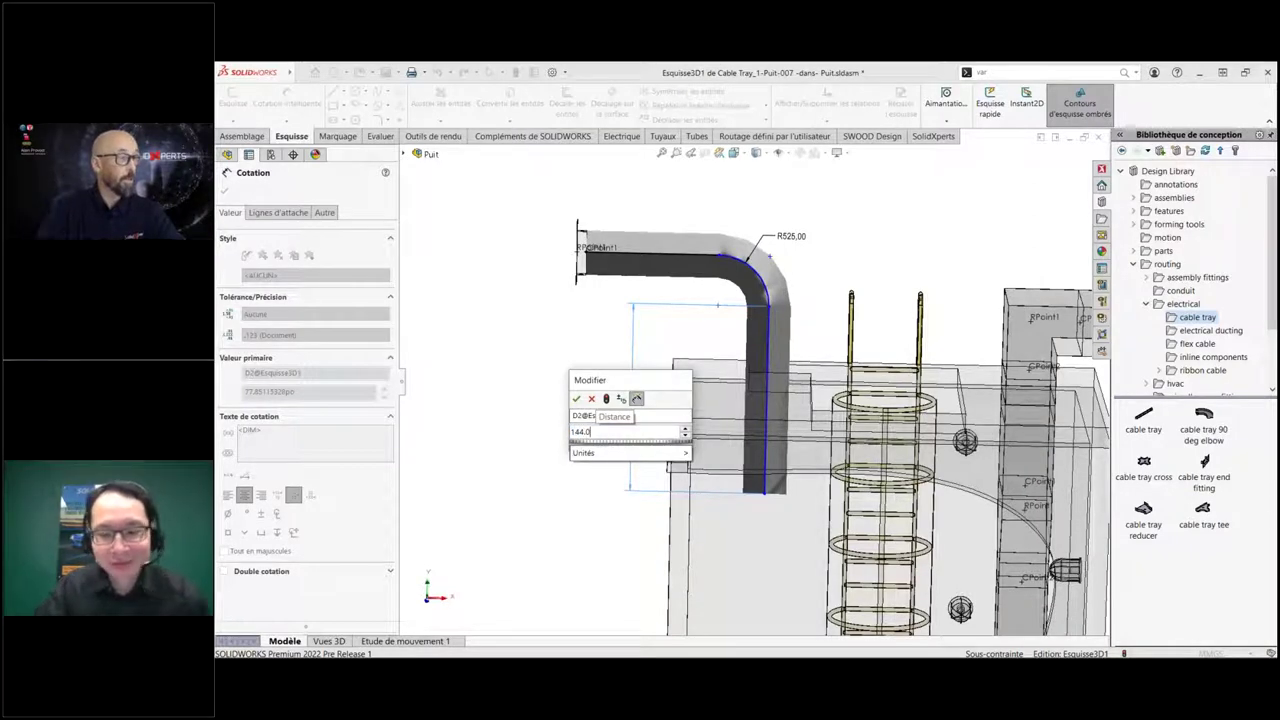
text(po)
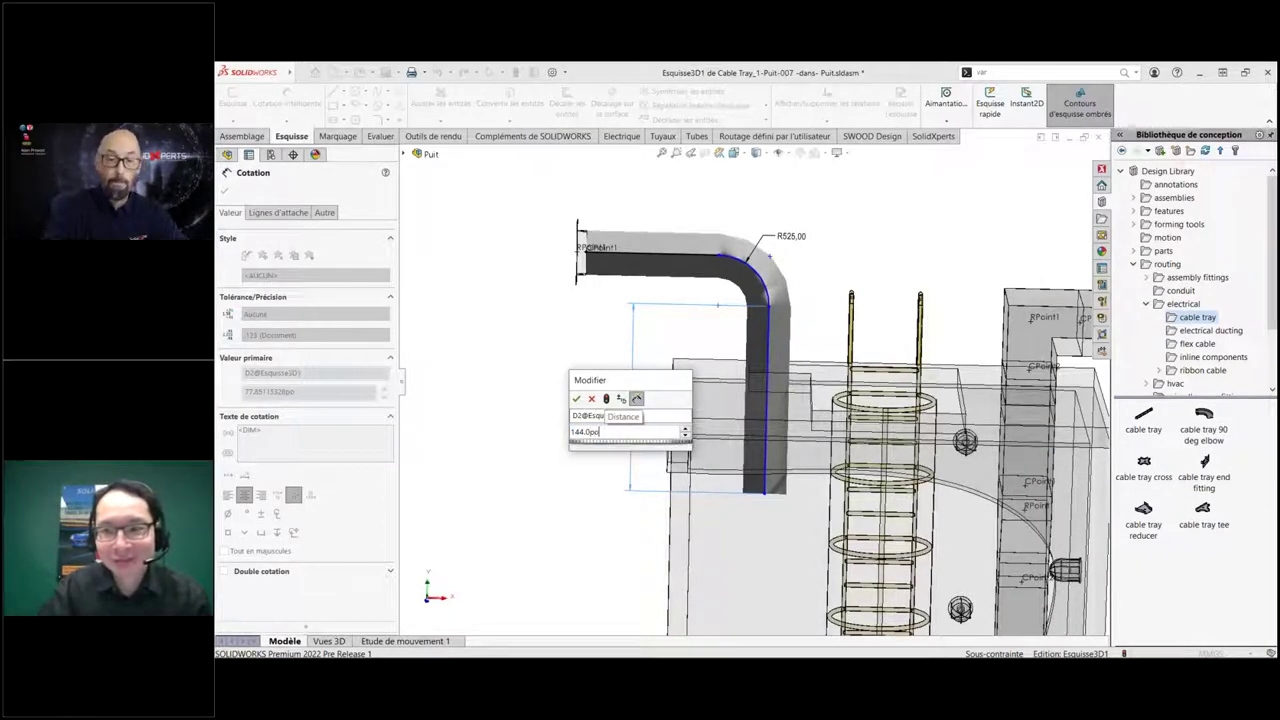
key(Return)
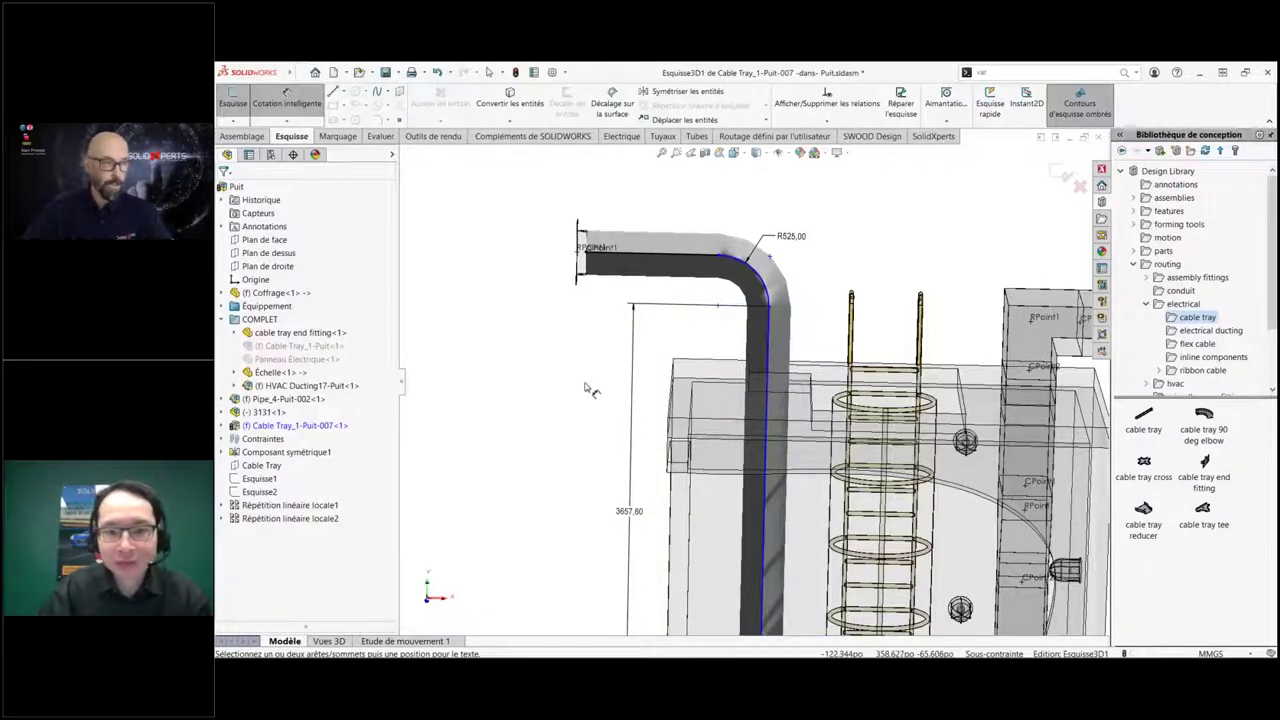
key(Escape)
Draw two vertical line segments down the shaft from the run's bottom.
scroll(590, 400, down, 3)
scroll(590, 400, up, 2)
mouse_move(608, 405)
right_down()
mouse_move(587, 426)
mouse_move(546, 400)
right_up()
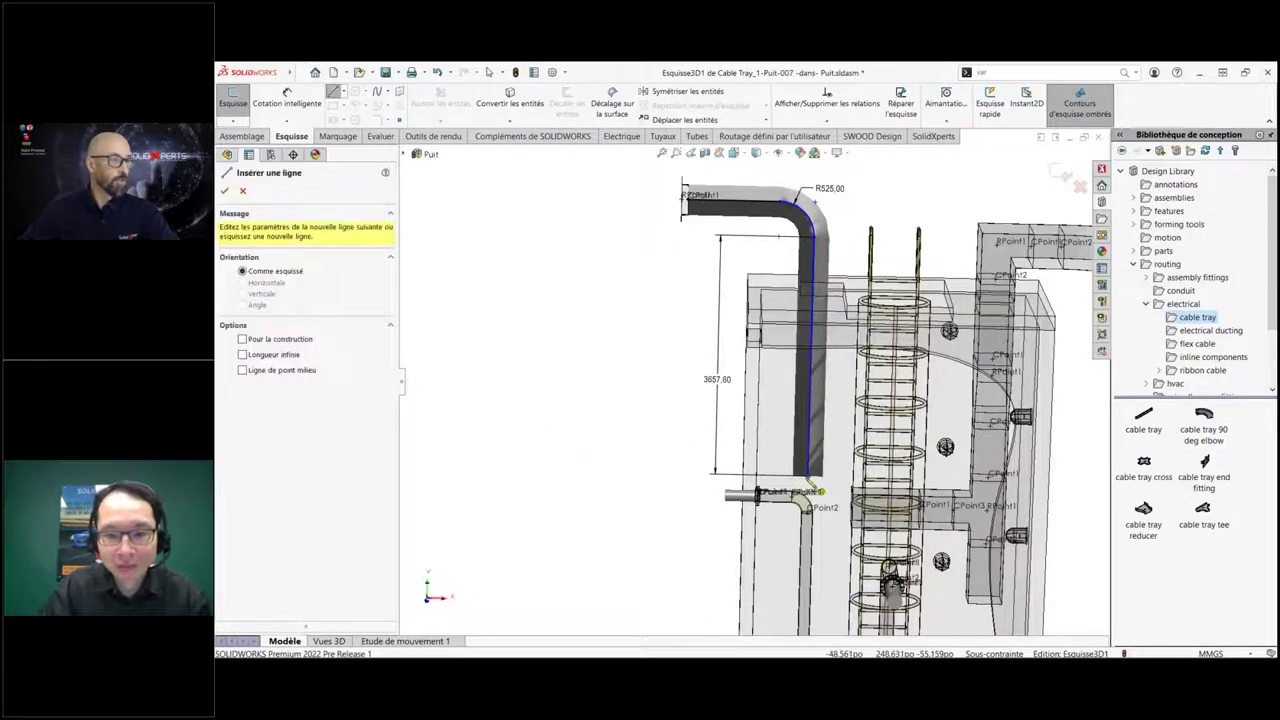
click(818, 491)
scroll(720, 413, down, 5)
scroll(720, 413, up, 2)
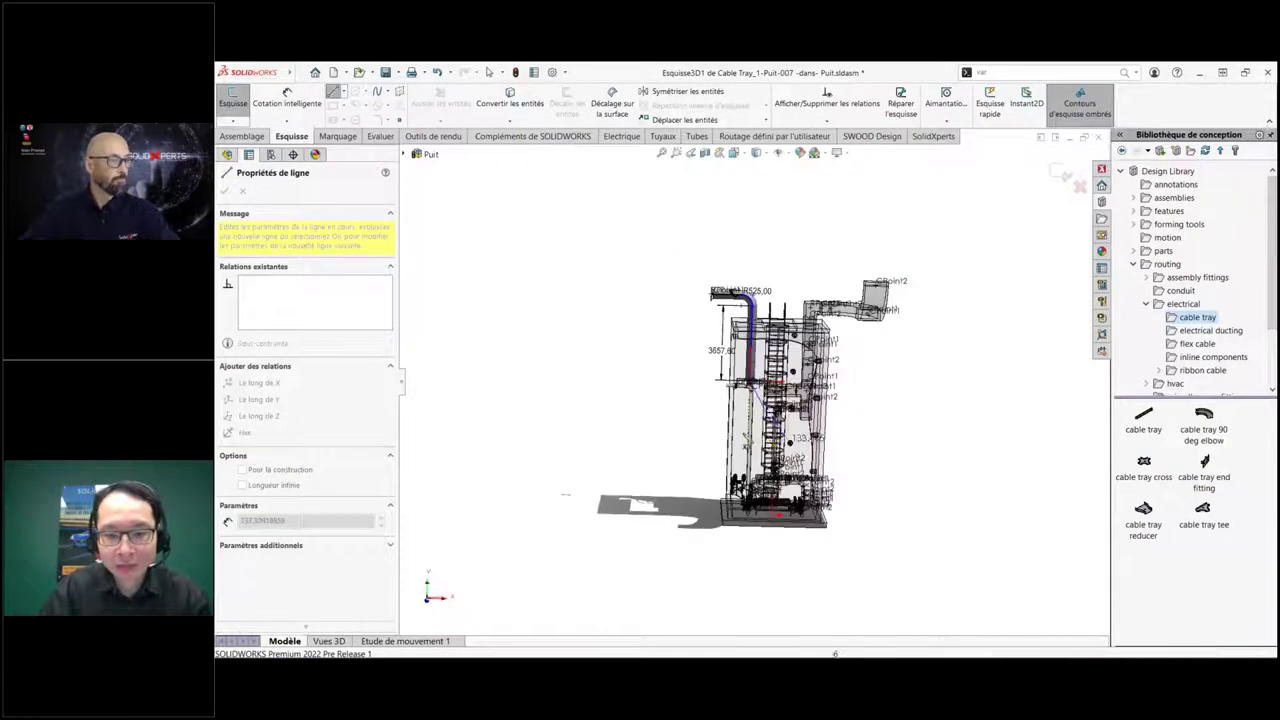
scroll(720, 413, up, 2)
scroll(718, 412, up, 2)
scroll(755, 440, up, 2)
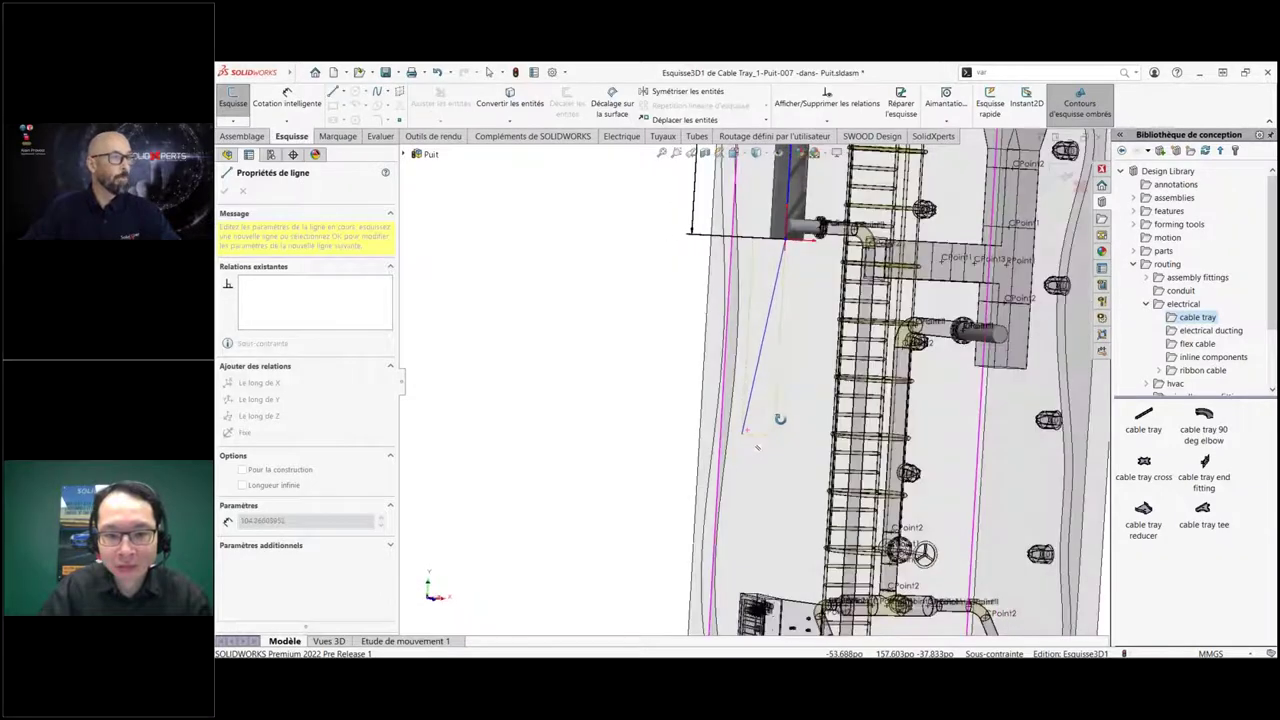
scroll(757, 449, up, 1)
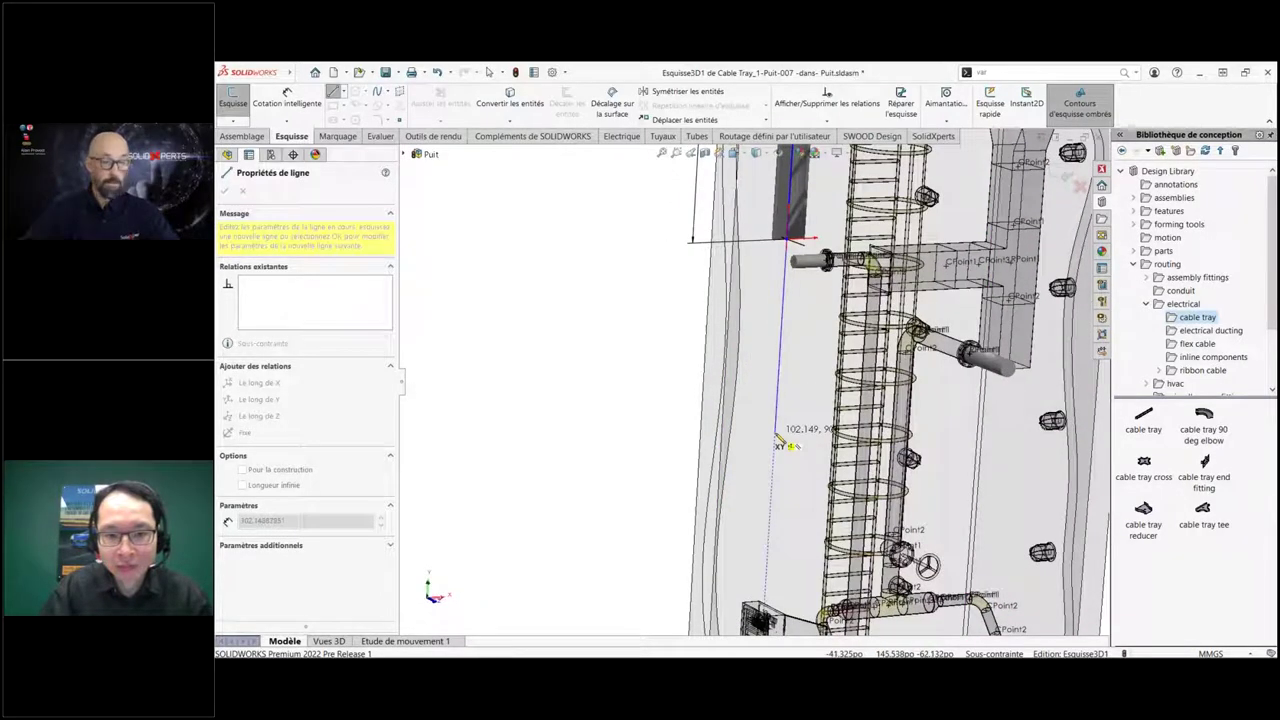
click(777, 436)
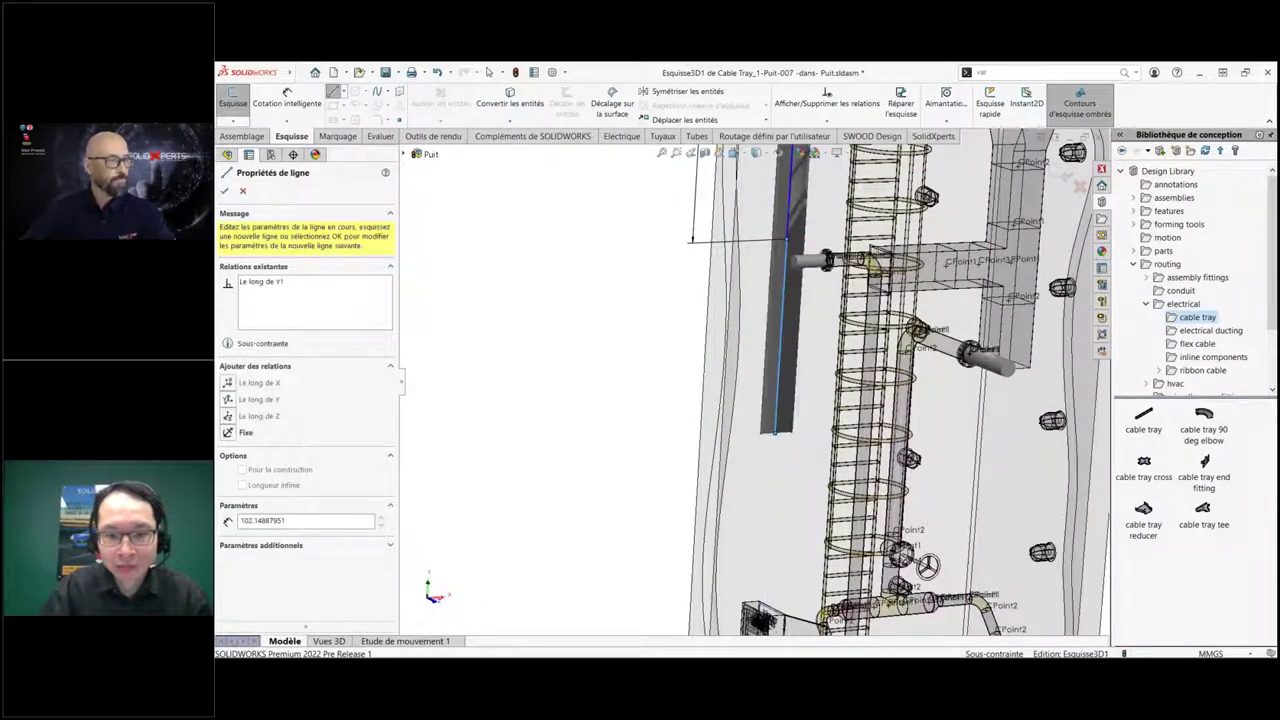
double_click(766, 588)
key(Escape)
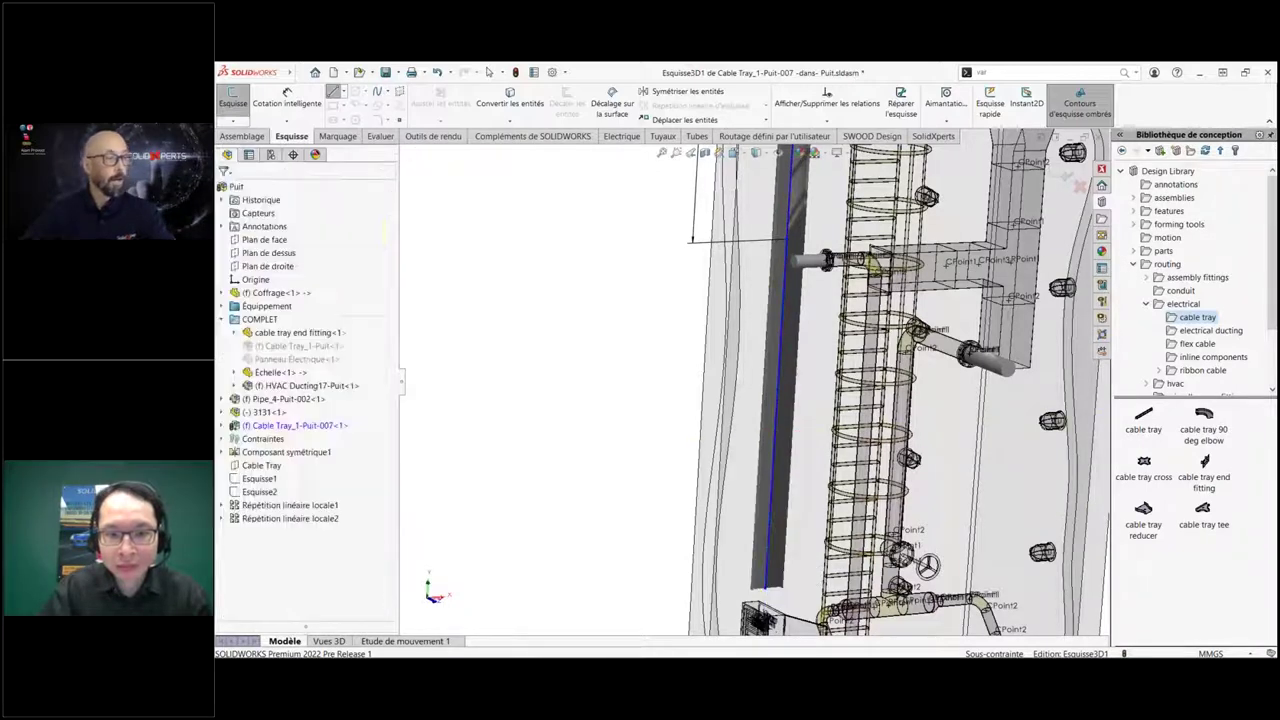
Select both vertical lines, Ligne3 and Ligne4, and drag the route end point further down.
scroll(733, 384, up, 2)
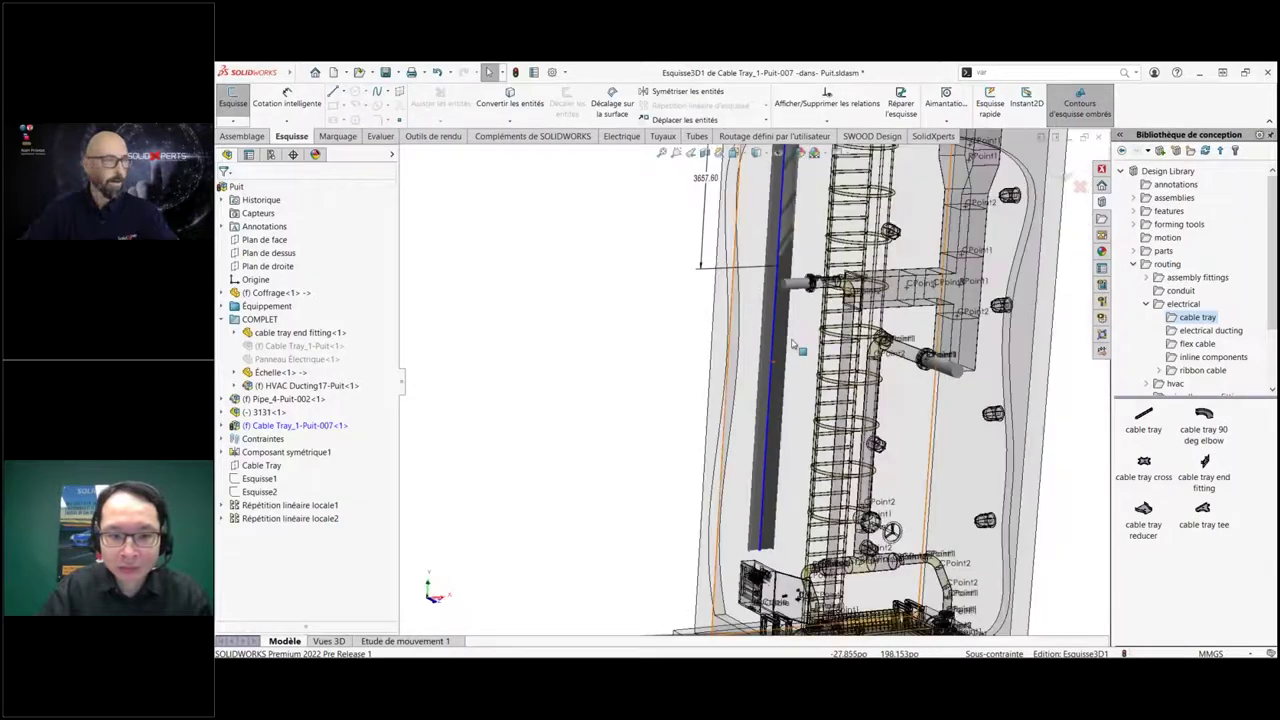
scroll(733, 384, up, 4)
scroll(733, 384, down, 6)
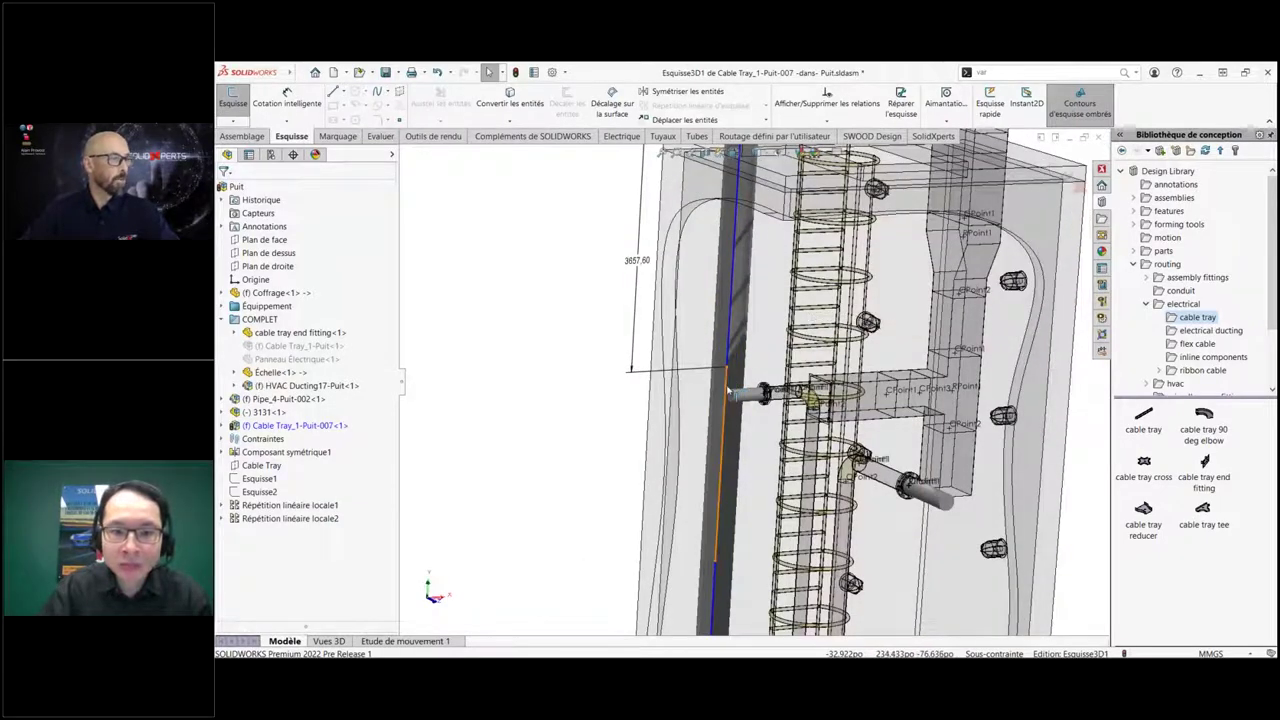
click(736, 372)
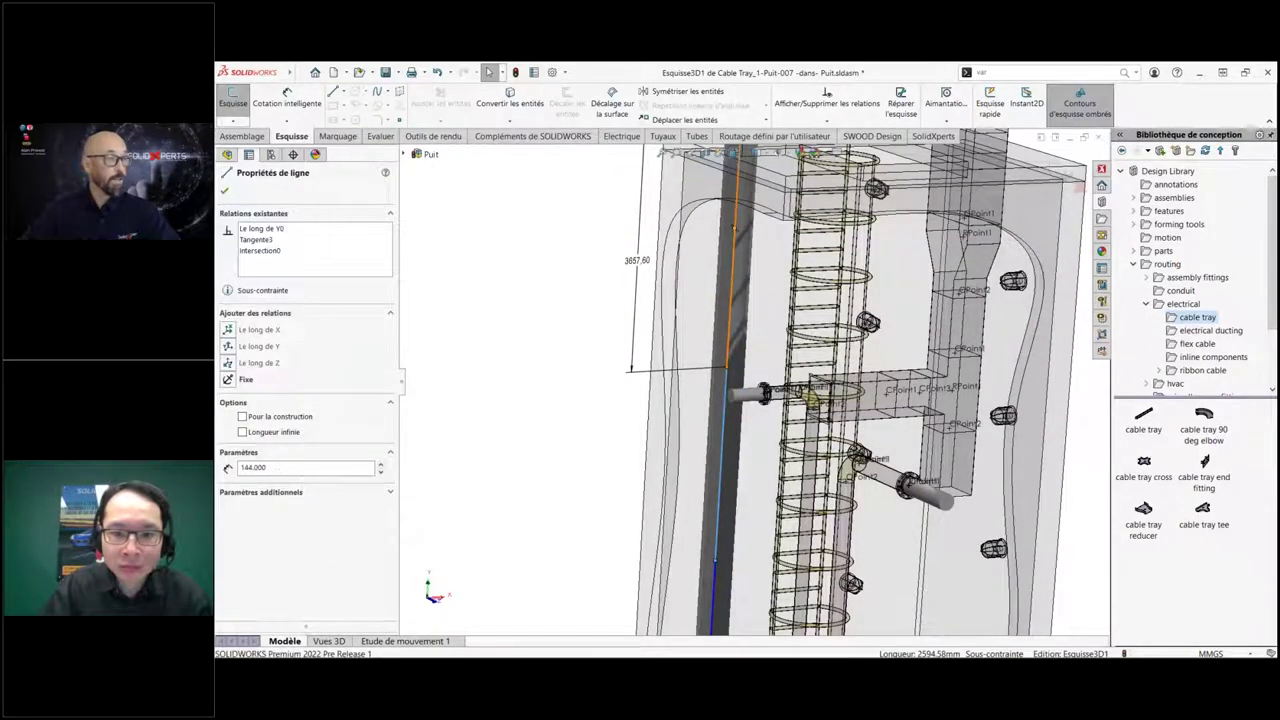
ctrl+click(916, 295)
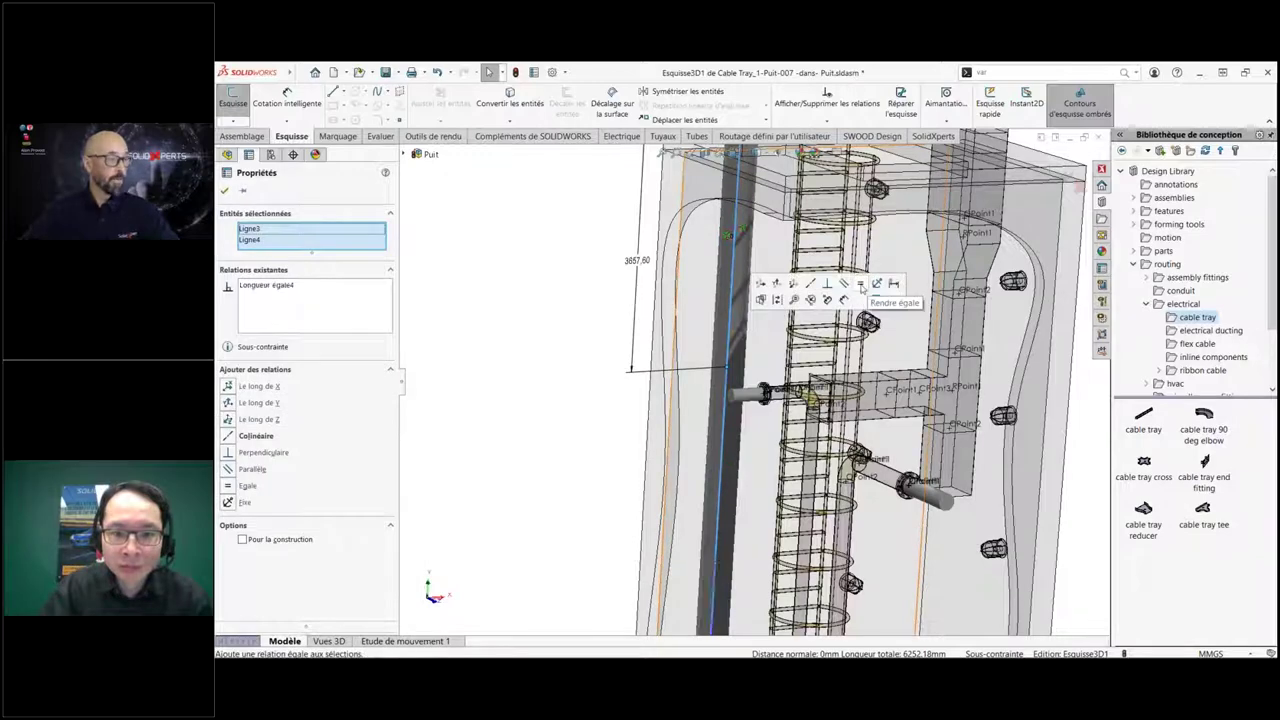
scroll(806, 470, up, 5)
scroll(806, 470, down, 3)
scroll(806, 470, down, 3)
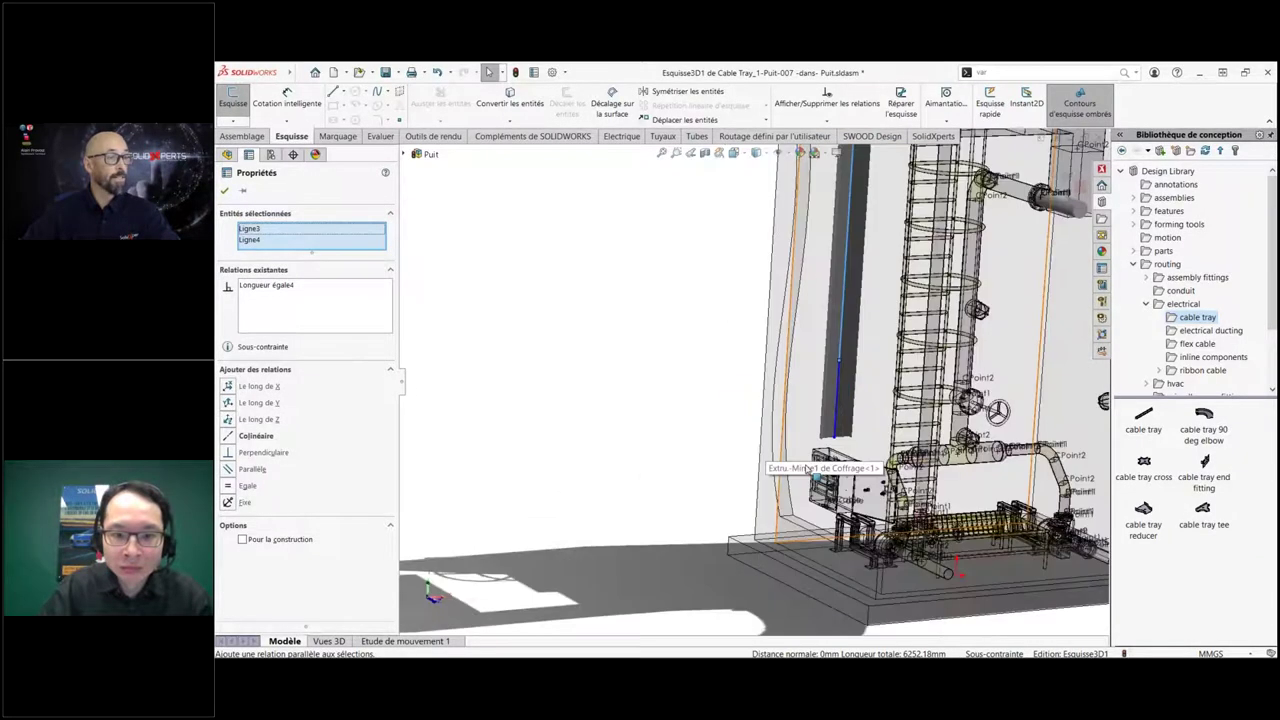
scroll(806, 470, down, 1)
scroll(806, 470, down, 1)
scroll(810, 420, down, 1)
scroll(813, 370, down, 1)
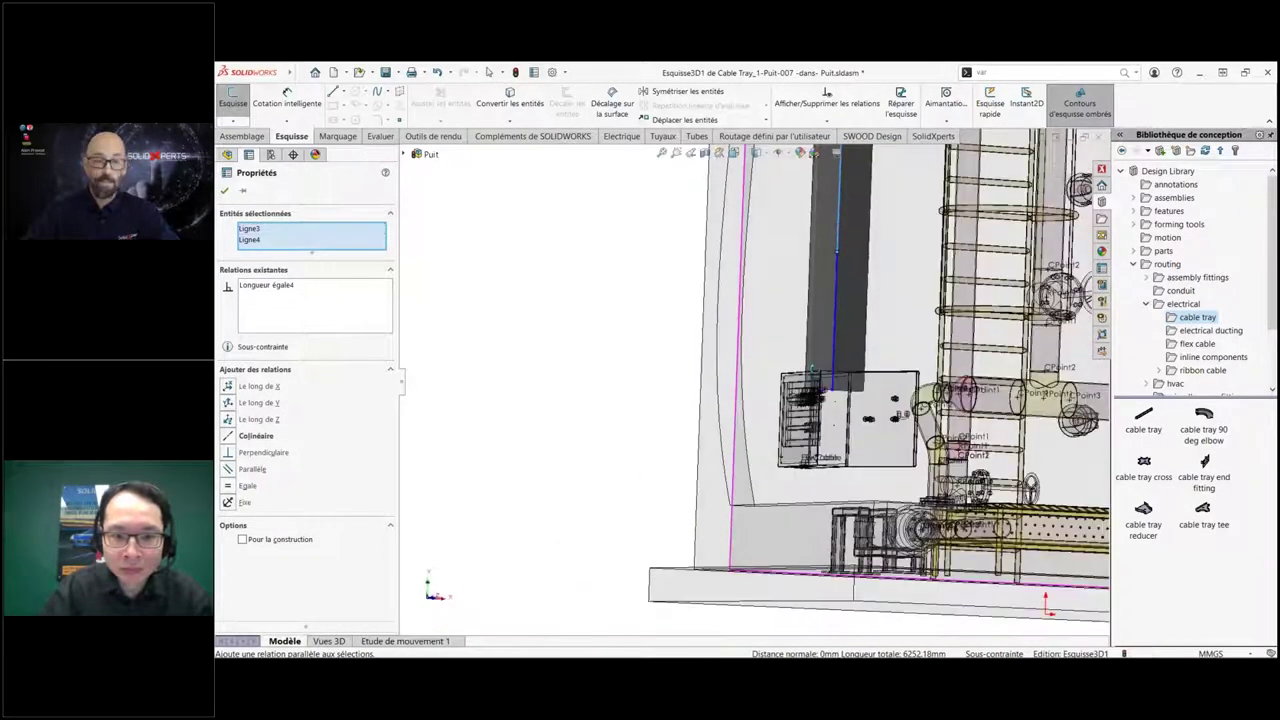
middle_drag(813, 370, 836, 408)
drag(836, 408, 838, 466)
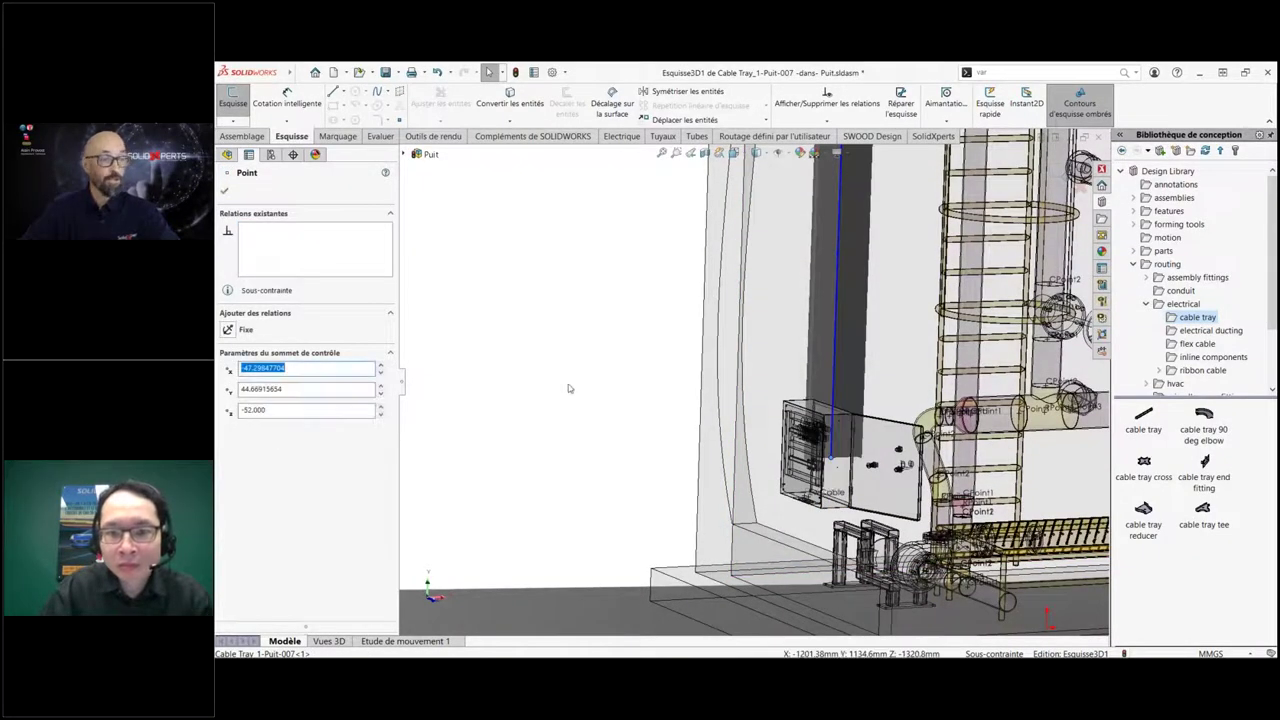
mouse_move(568, 384)
middle_down()
mouse_move(586, 354)
mouse_move(637, 377)
mouse_move(597, 368)
mouse_move(574, 397)
mouse_move(603, 337)
middle_up()
right_drag(606, 340, 556, 330)
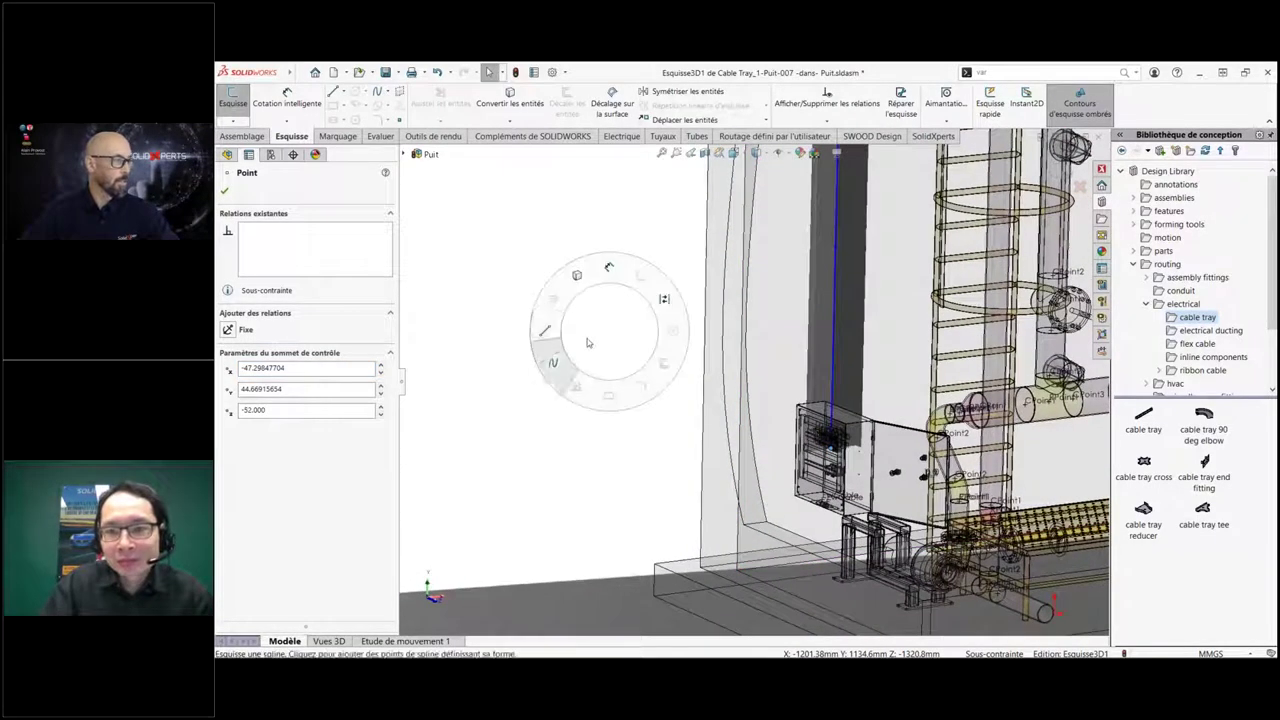
Draw a horizontal leg from the vertical run's bottom through an R525 elbow and reposition its end point.
key(l)
scroll(840, 445, down, 4)
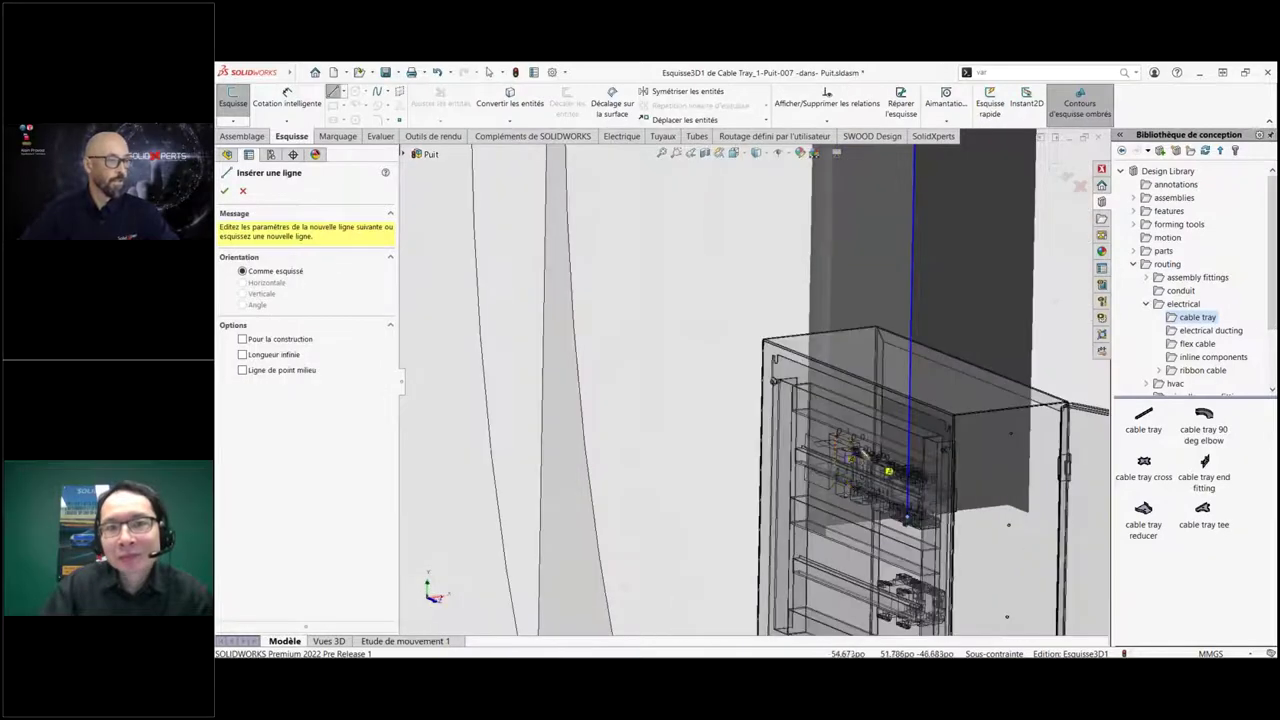
scroll(860, 450, down, 2)
middle_drag(868, 453, 866, 289)
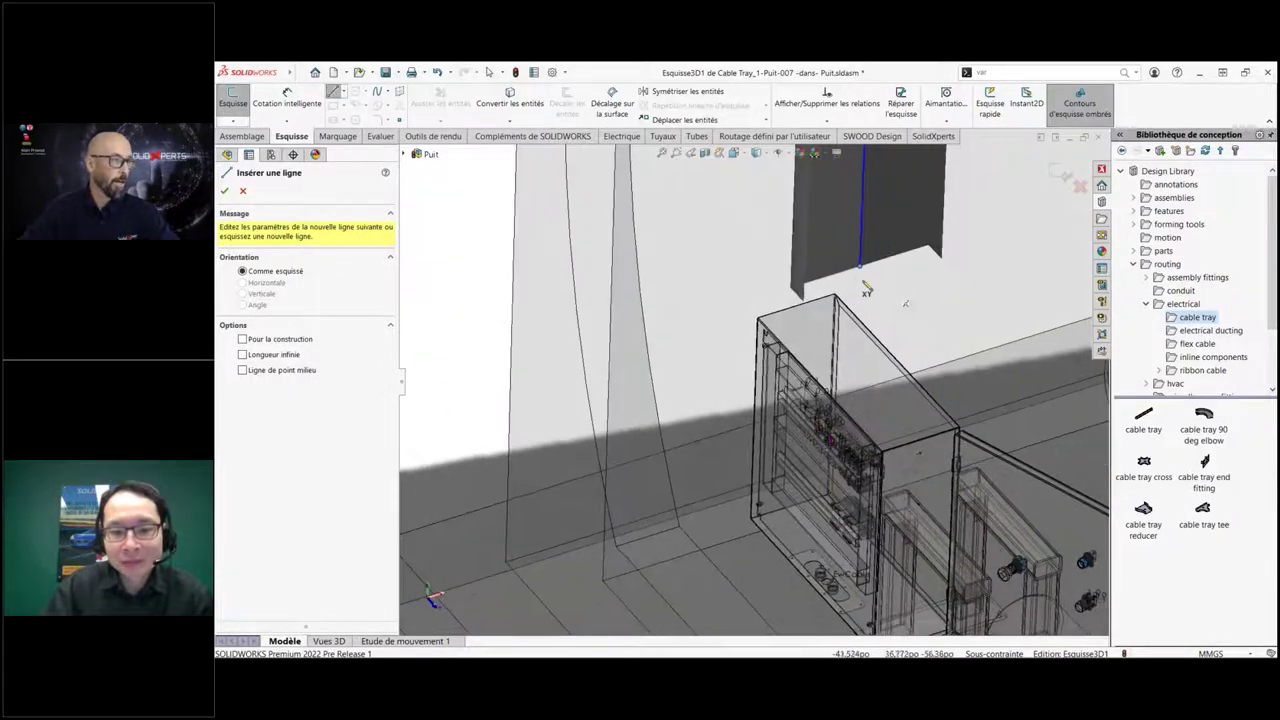
click(862, 270)
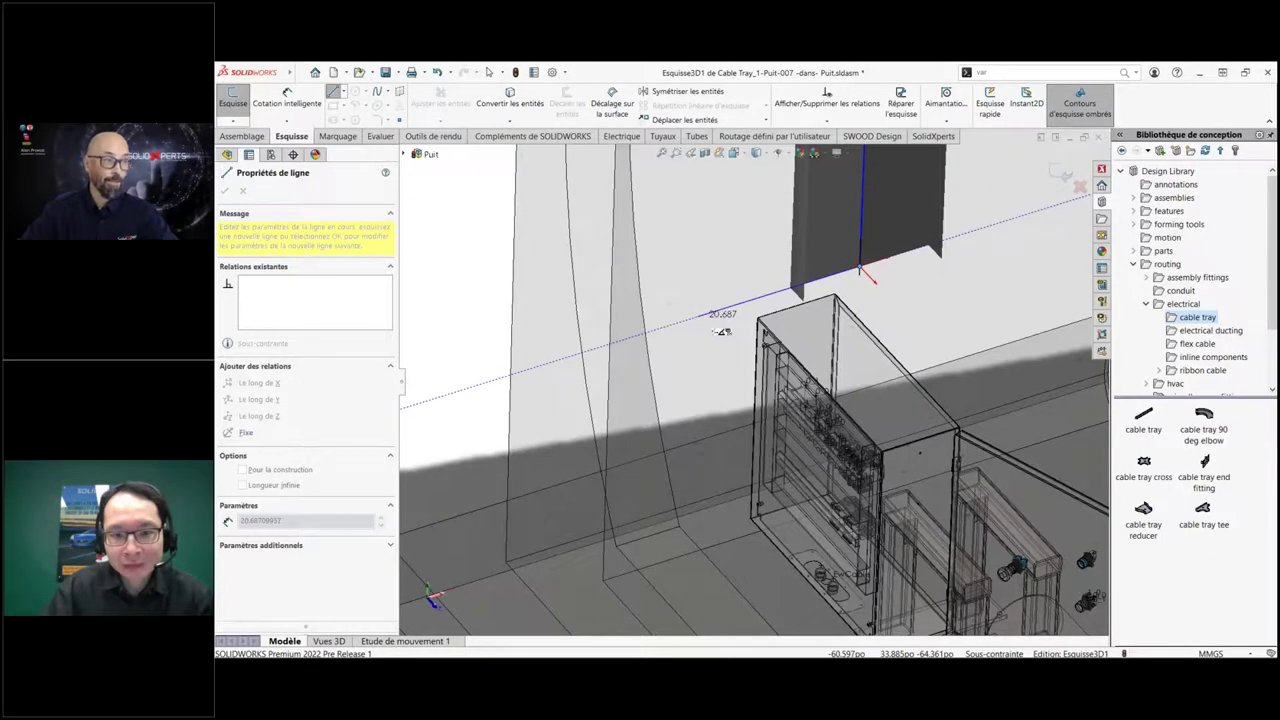
click(690, 325)
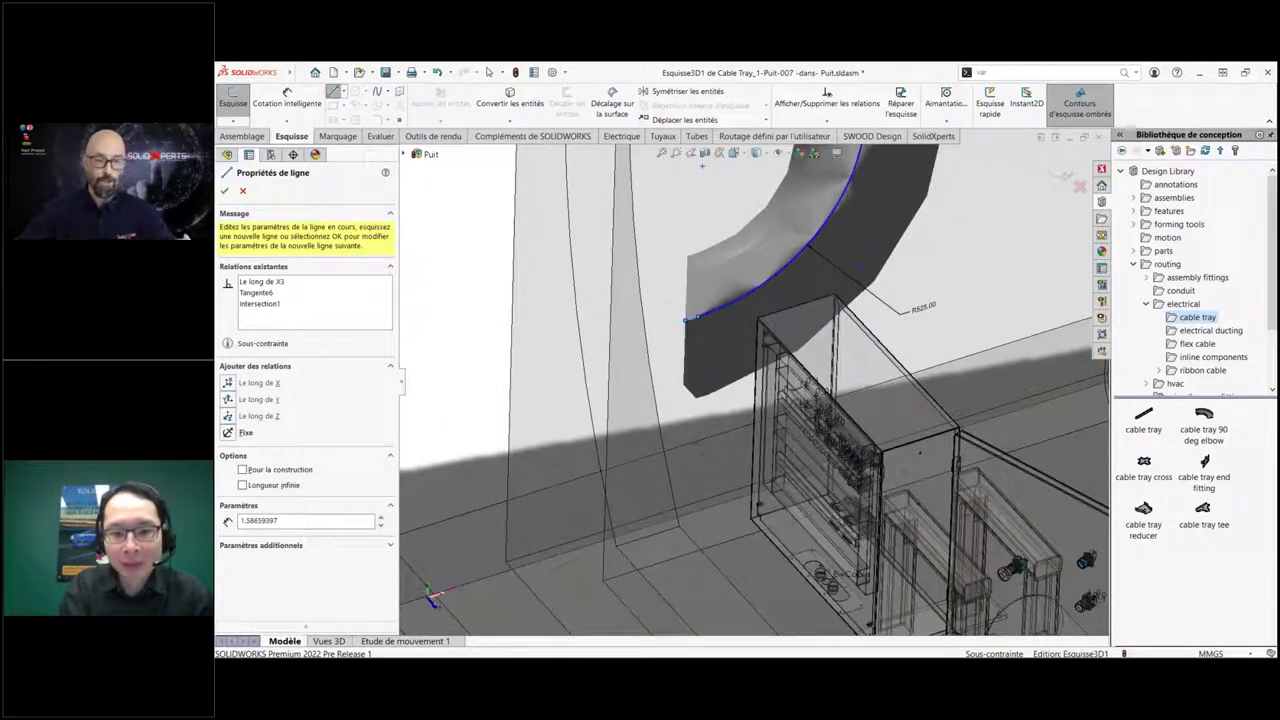
key(Escape)
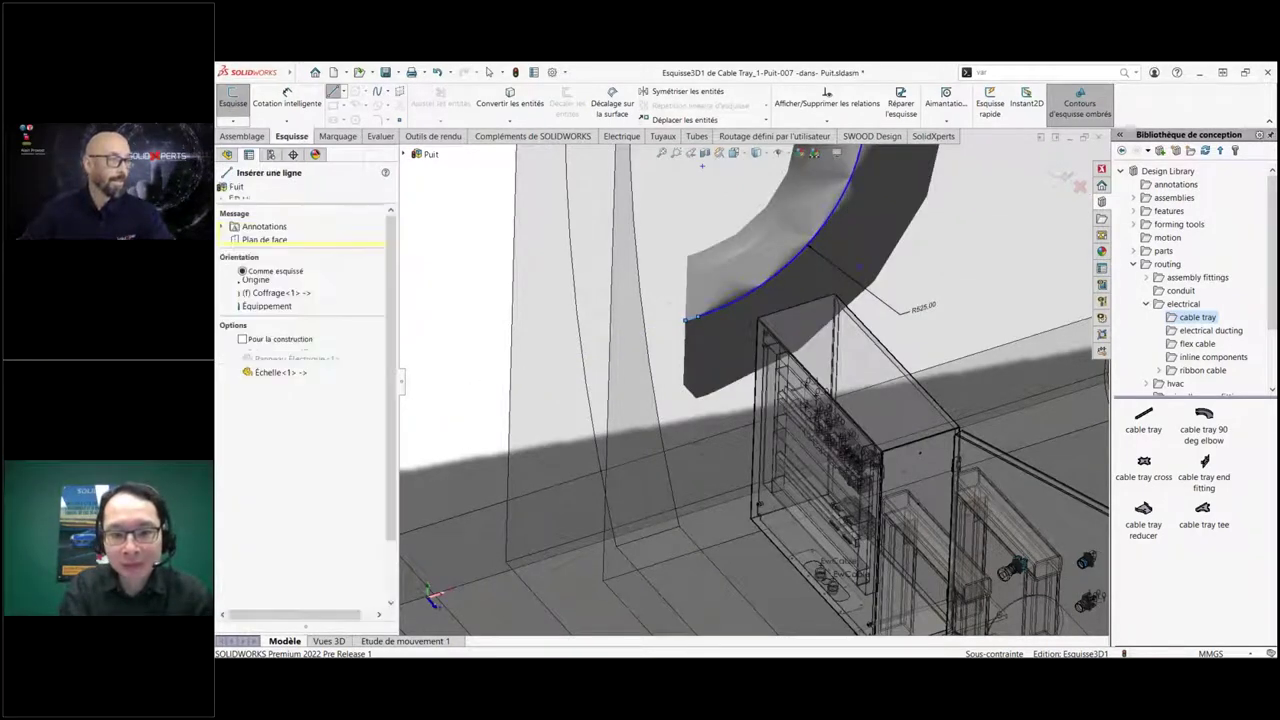
drag(685, 319, 627, 352)
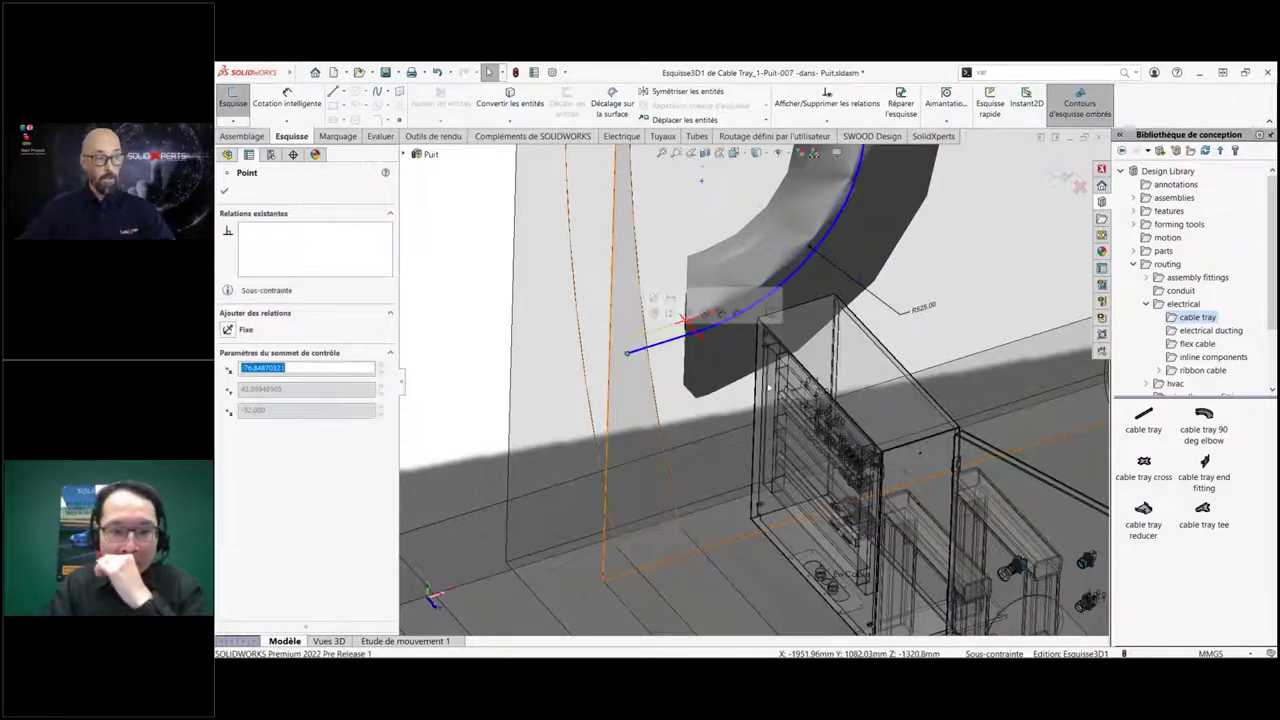
mouse_move(690, 322)
middle_down()
mouse_move(838, 465)
mouse_move(548, 231)
middle_up()
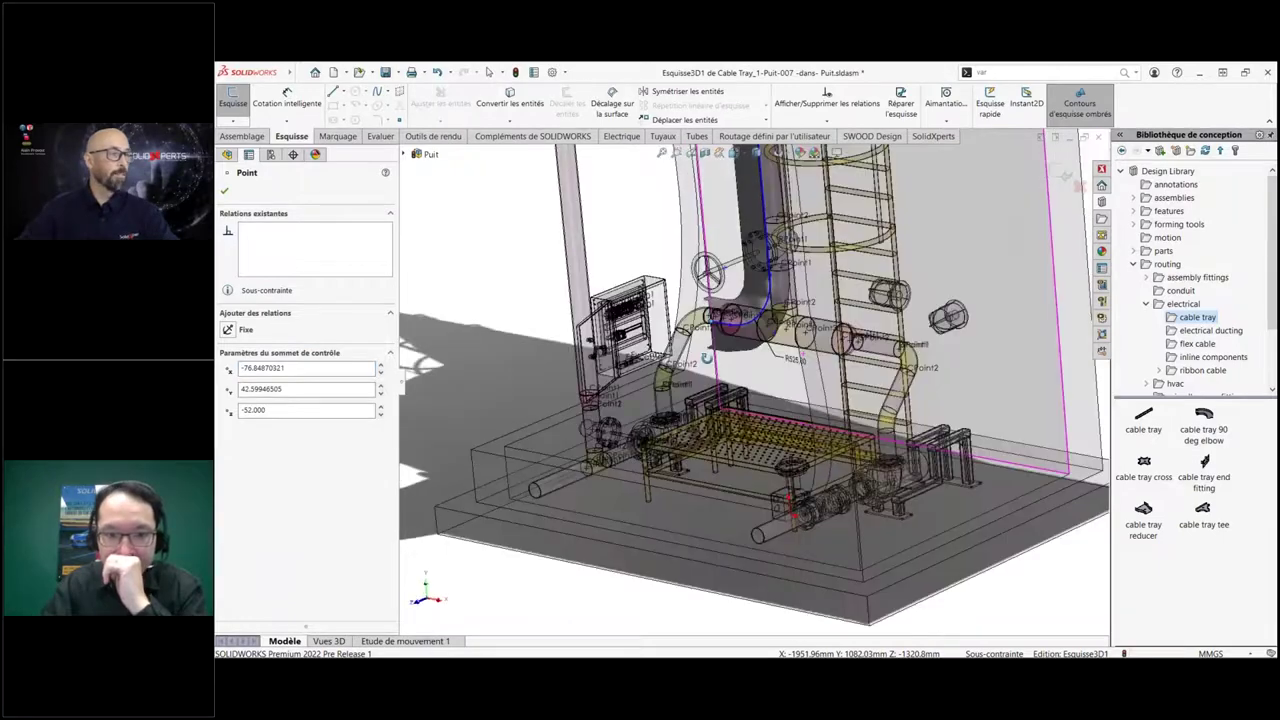
right_click(548, 231)
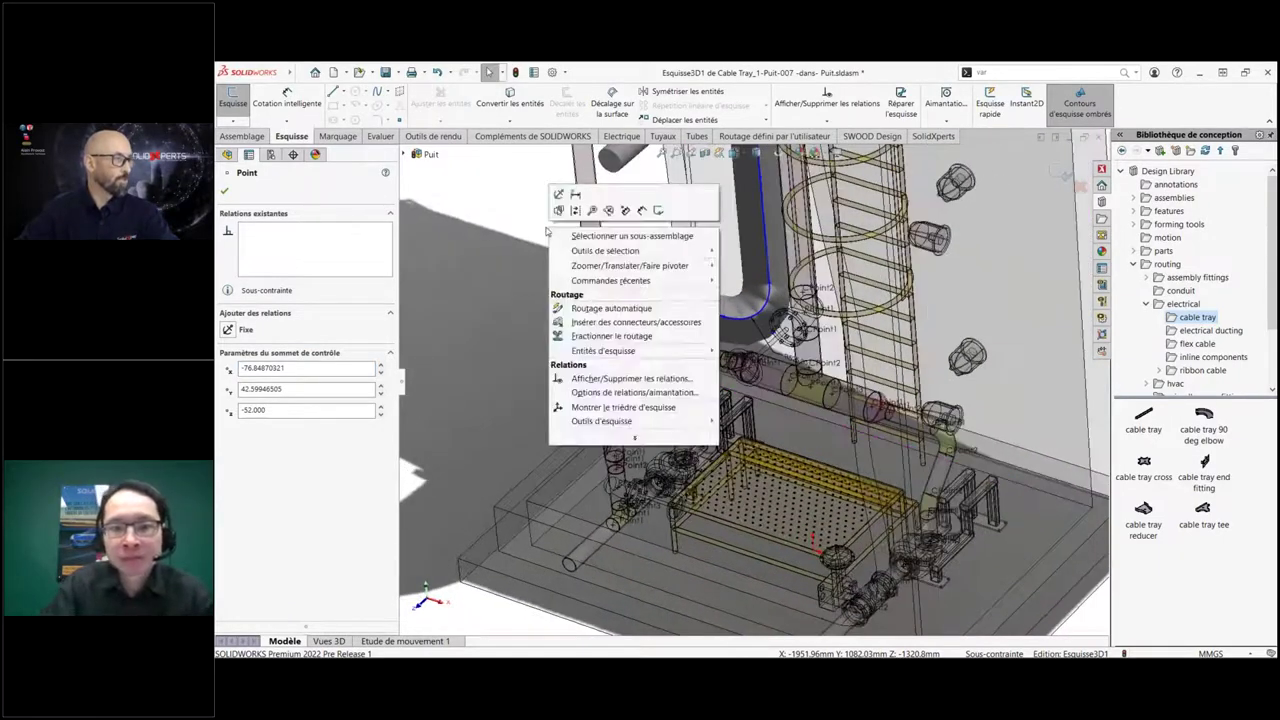
key(Escape)
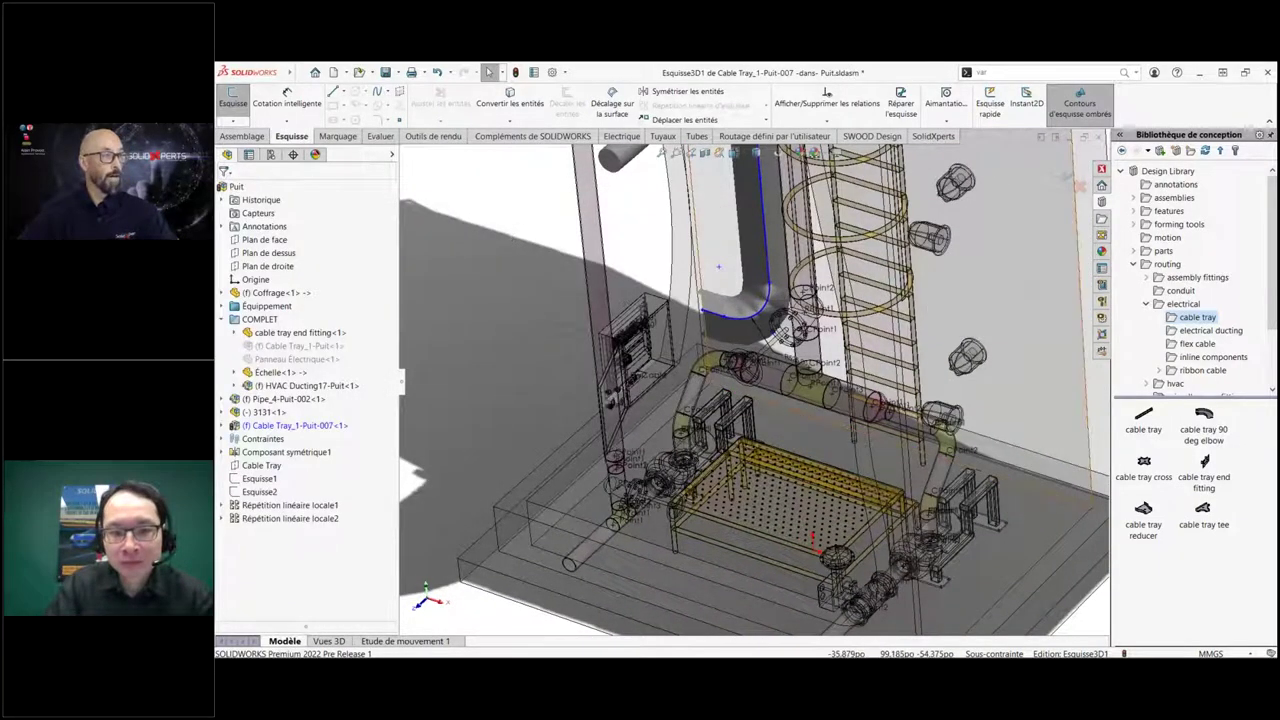
Change the view display settings and orbit to see the route from another angle.
scroll(718, 267, up, 5)
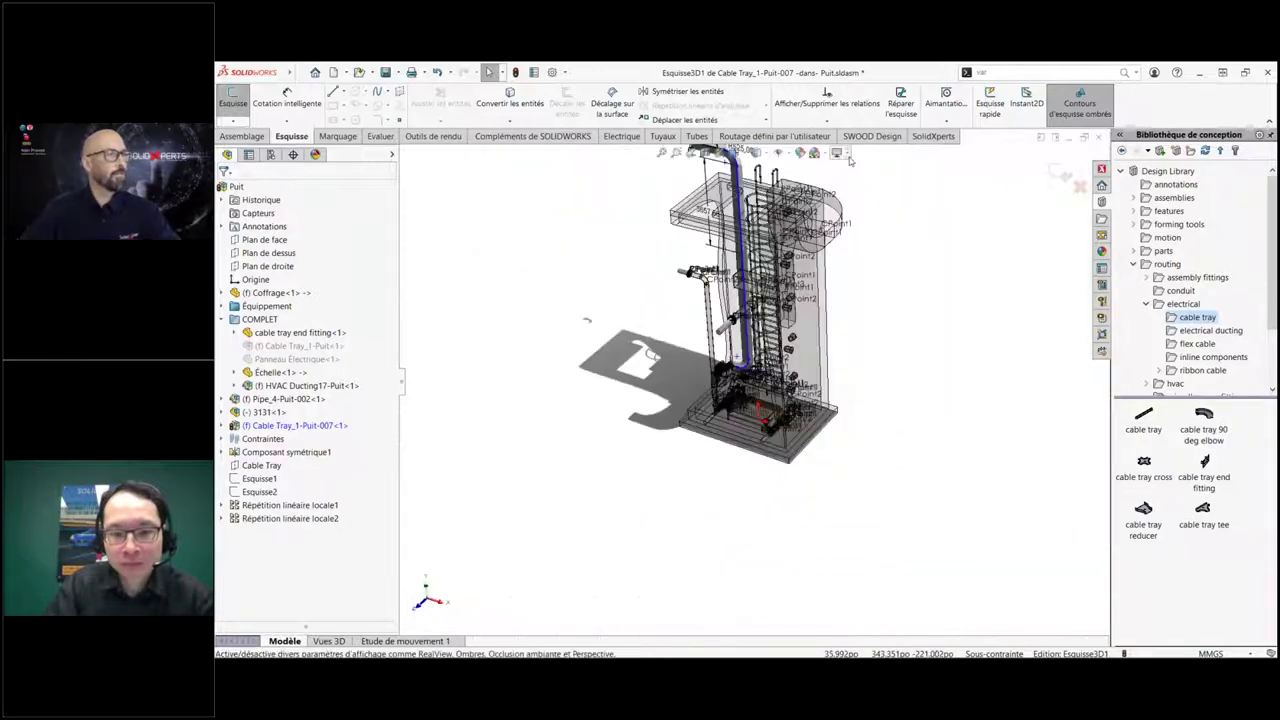
click(837, 152)
click(859, 182)
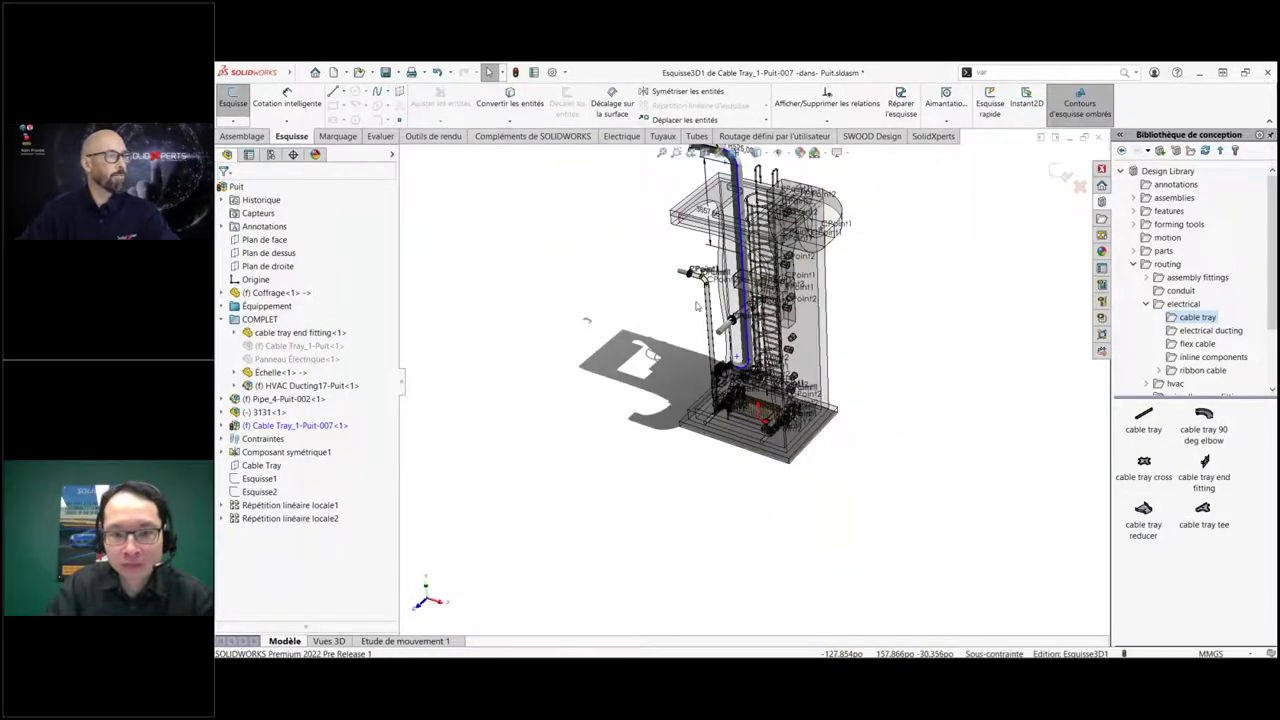
scroll(697, 305, down, 3)
scroll(697, 305, down, 3)
scroll(697, 306, down, 3)
scroll(696, 308, down, 2)
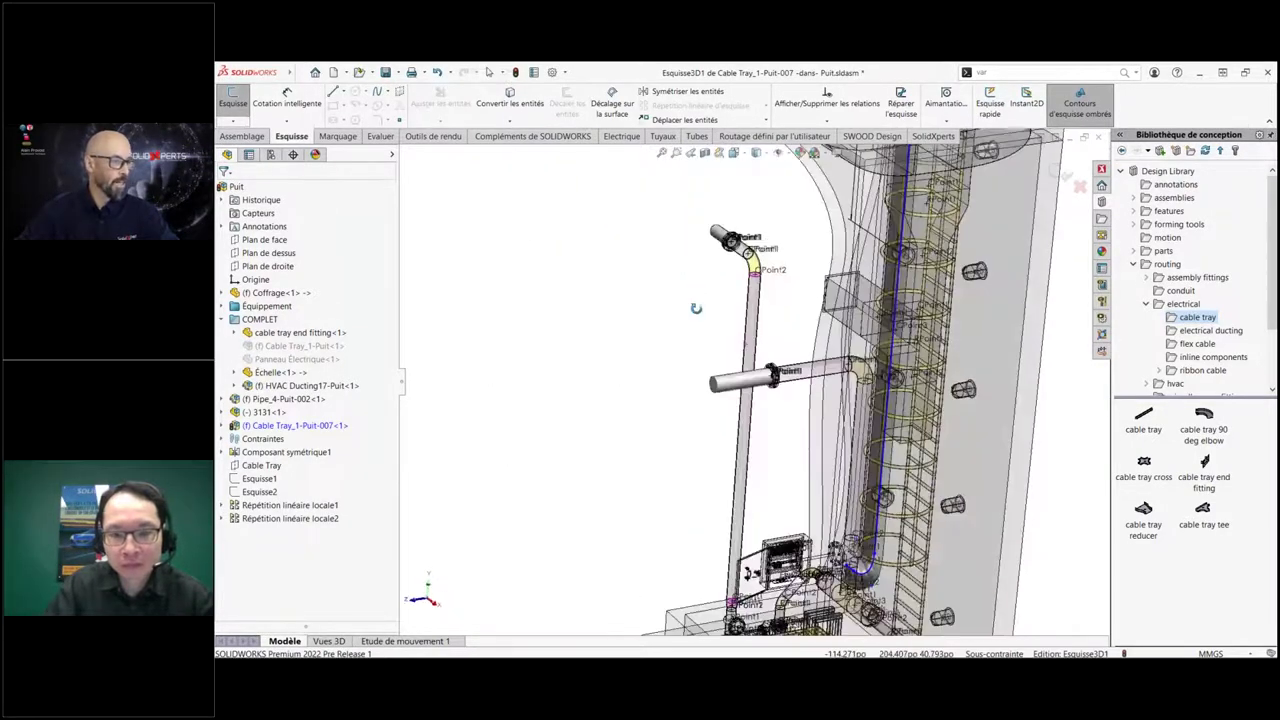
middle_drag(696, 308, 762, 392)
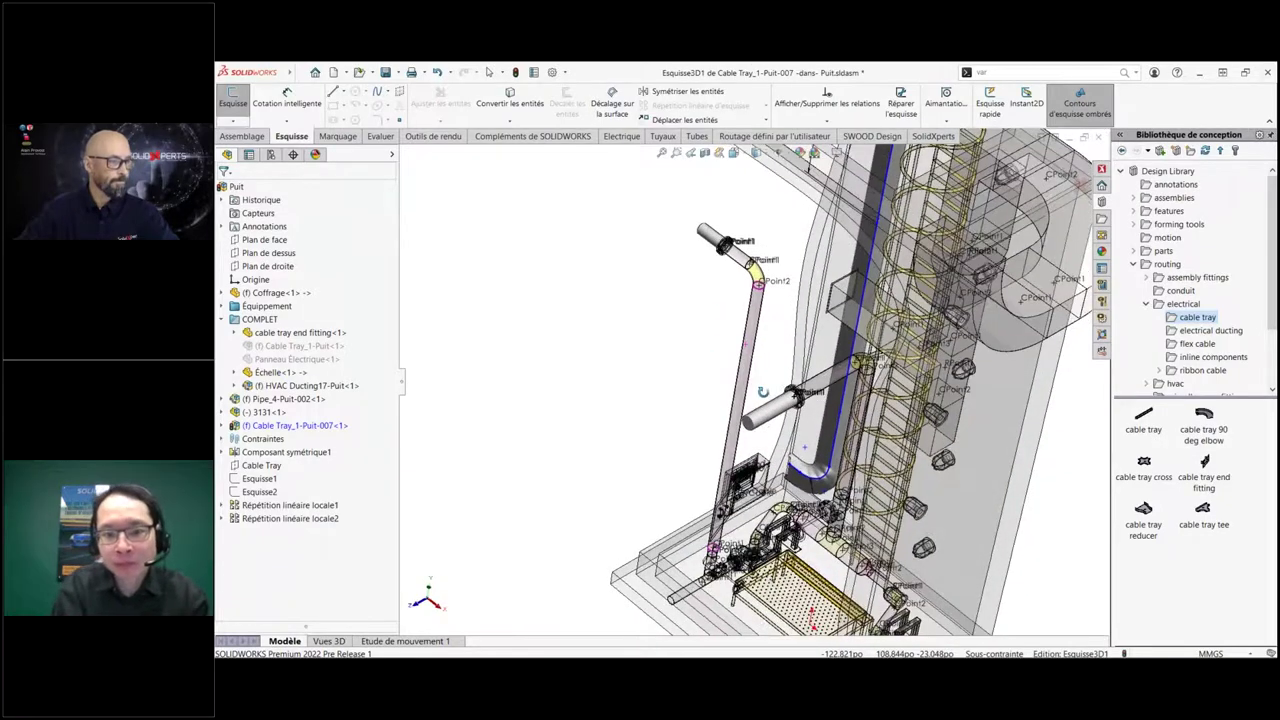
scroll(762, 392, down, 3)
scroll(762, 392, down, 3)
Draw a 14.898 line along Z from the end of the curved elbow.
key(l)
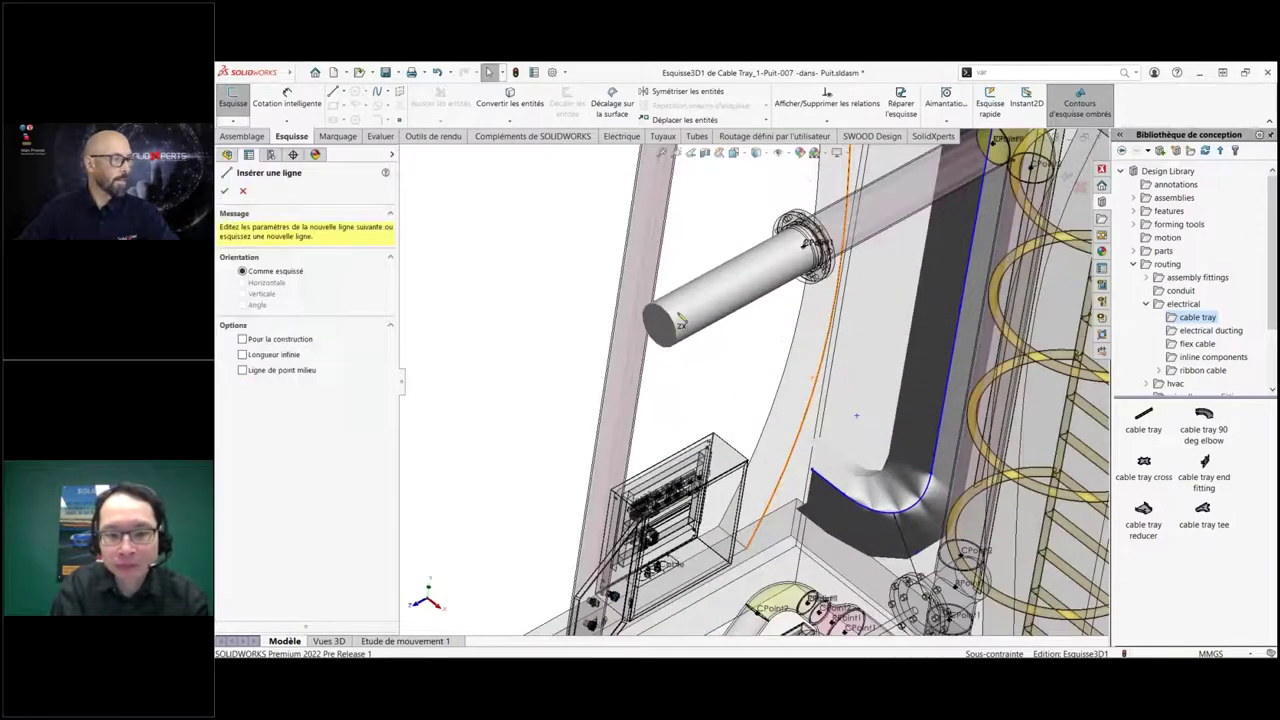
scroll(730, 400, down, 1)
scroll(787, 487, down, 3)
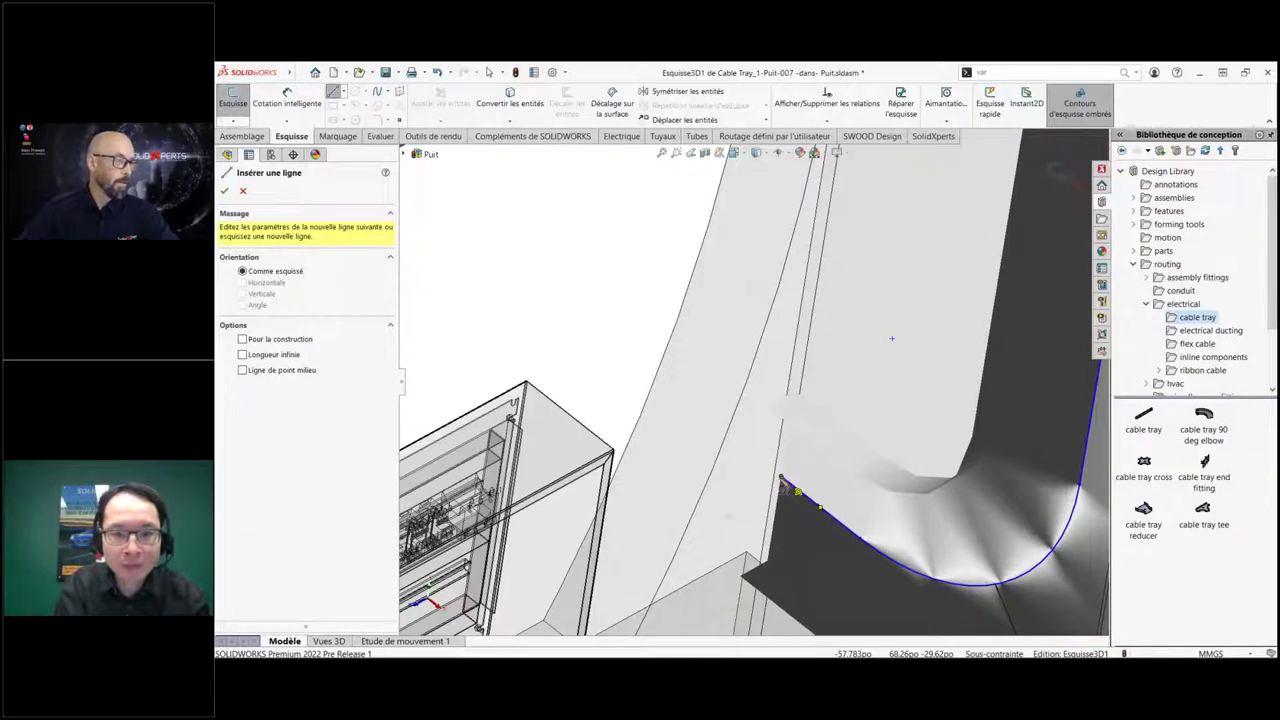
click(785, 483)
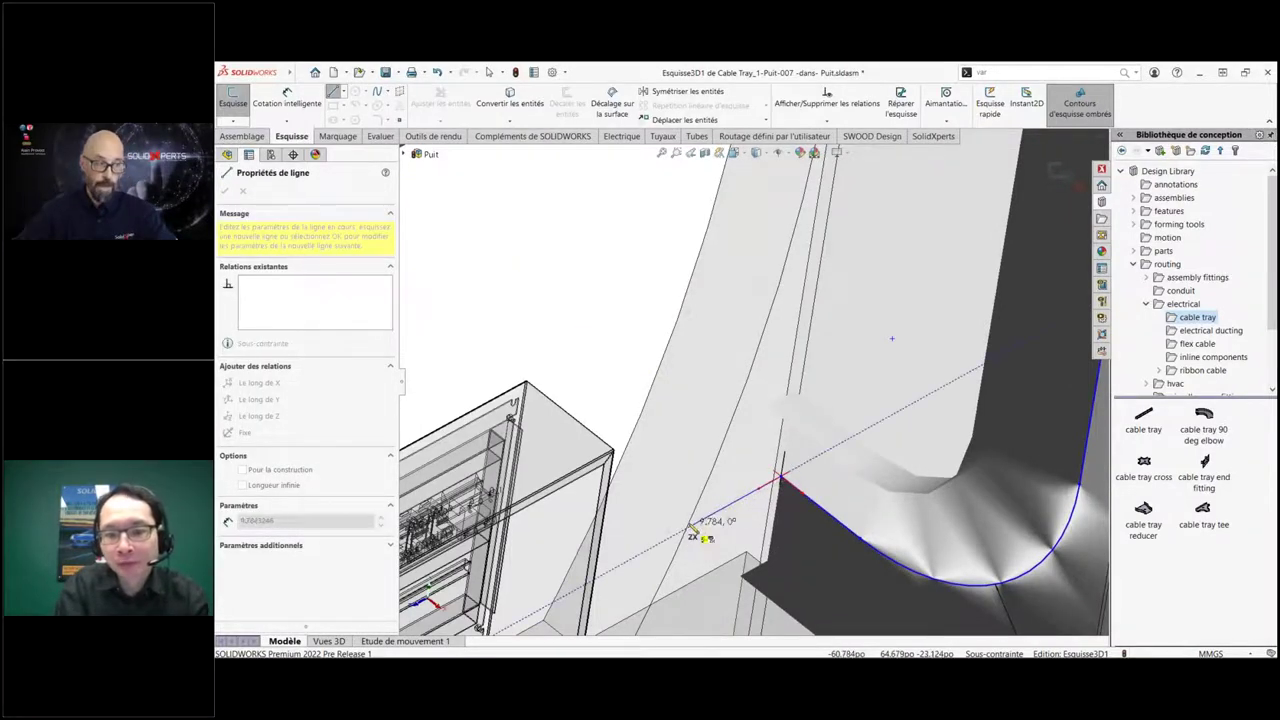
click(642, 551)
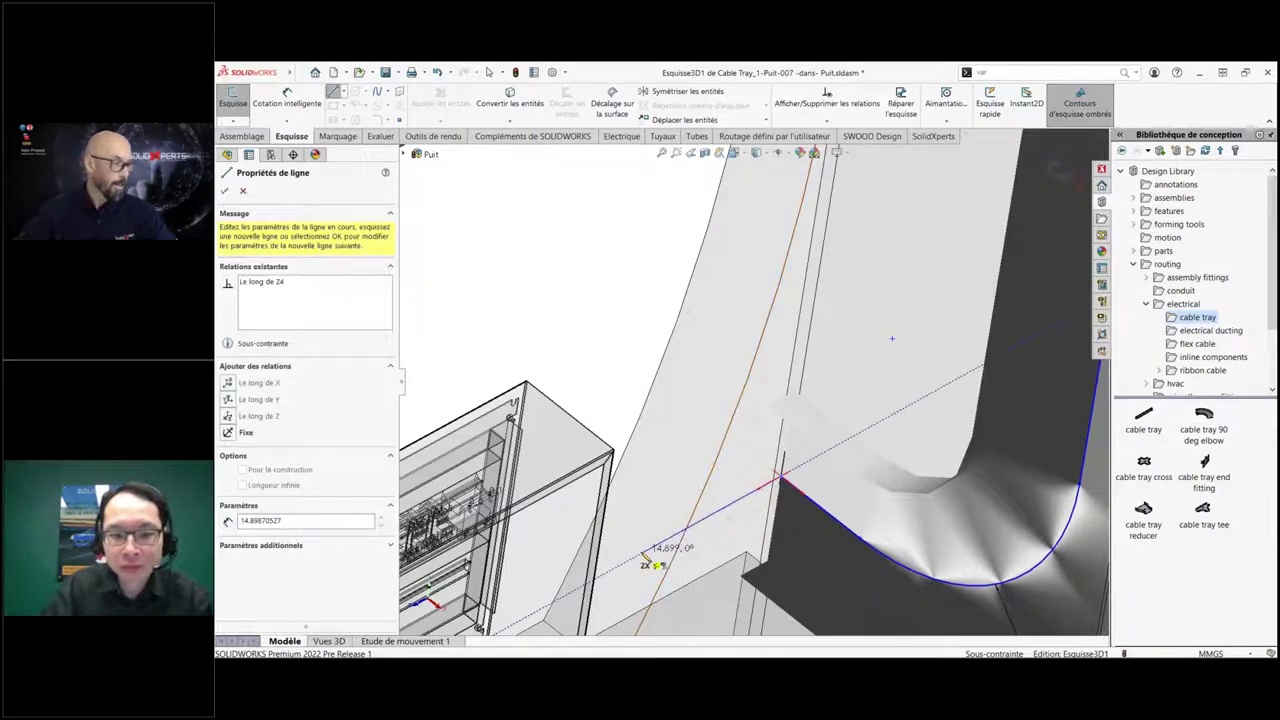
key(Escape)
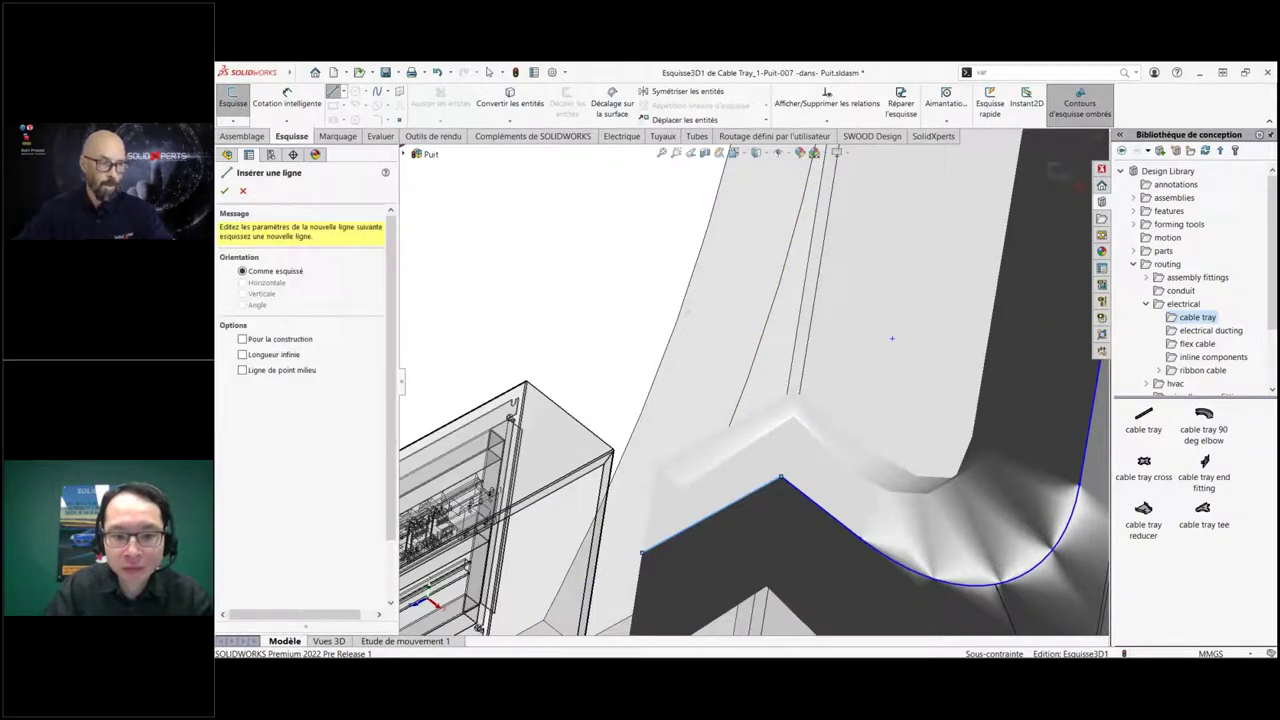
scroll(790, 318, up, 5)
middle_drag(790, 318, 941, 385)
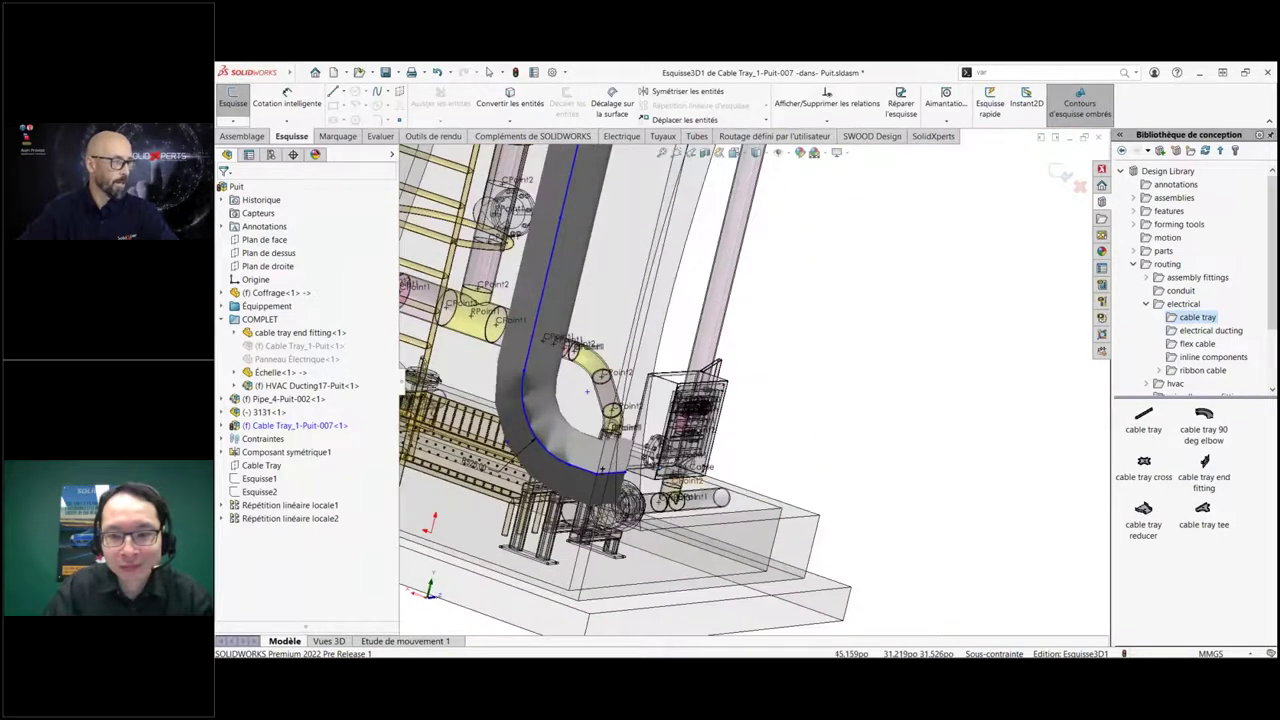
Constrain route end Point20 to the 3131 cabinet face with an On Plane relation.
scroll(741, 297, down, 5)
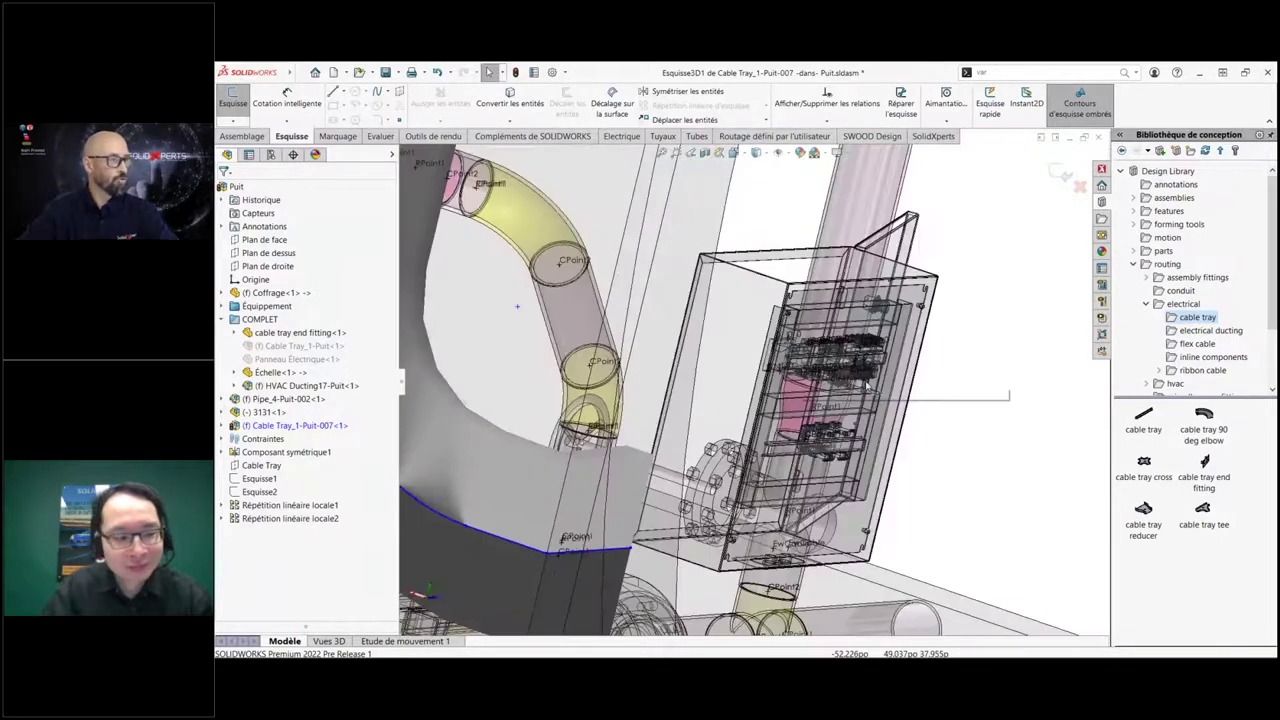
click(741, 297)
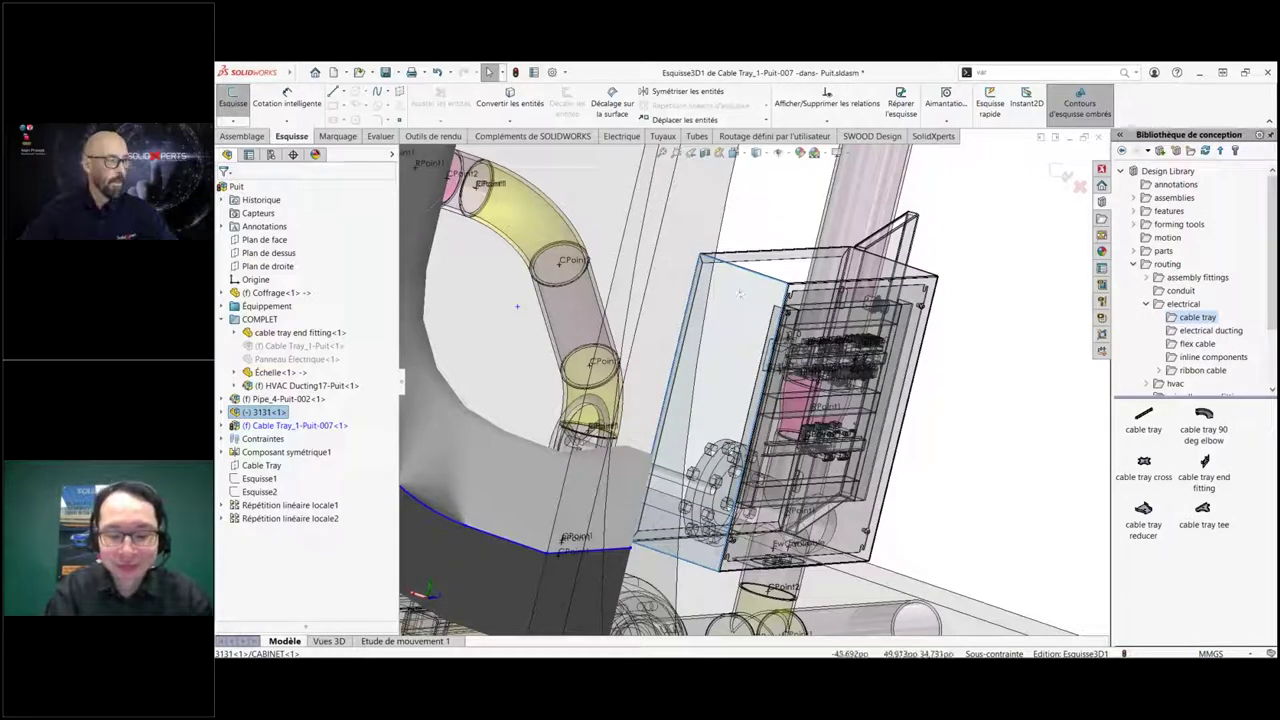
mouse_move(741, 297)
middle_down()
mouse_move(700, 432)
mouse_move(615, 440)
middle_up()
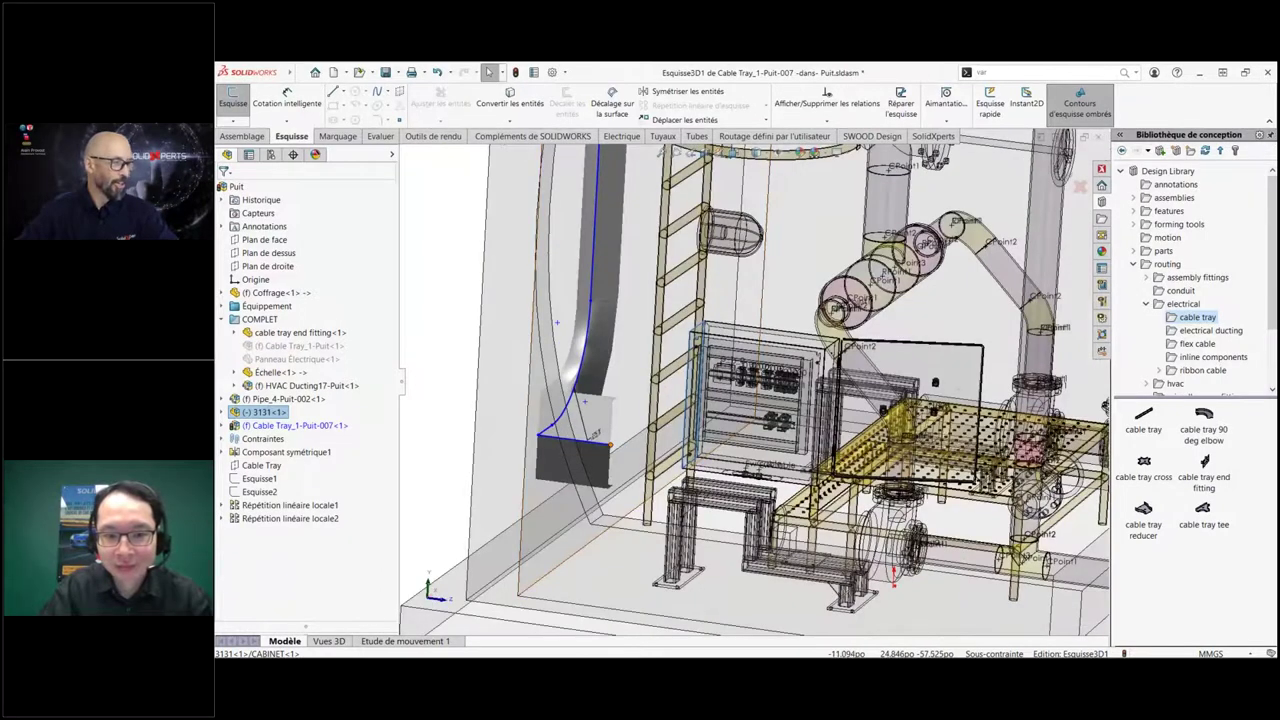
click(609, 444)
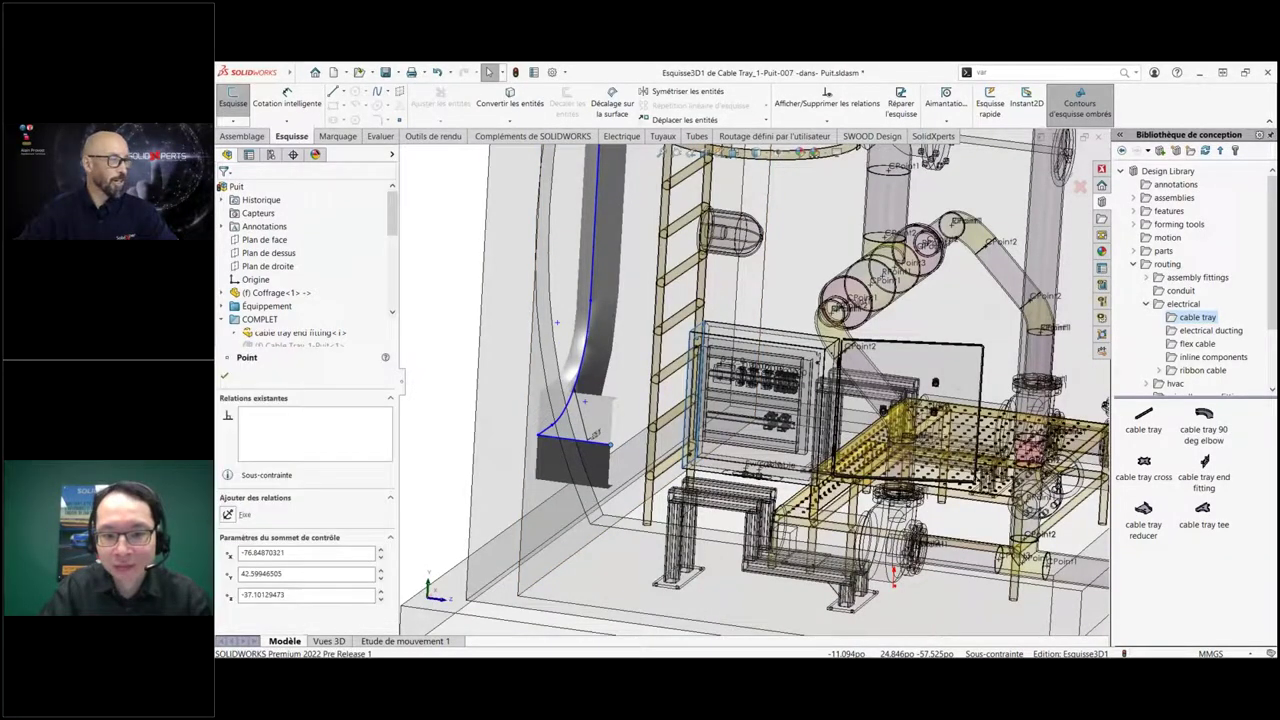
ctrl+click(643, 396)
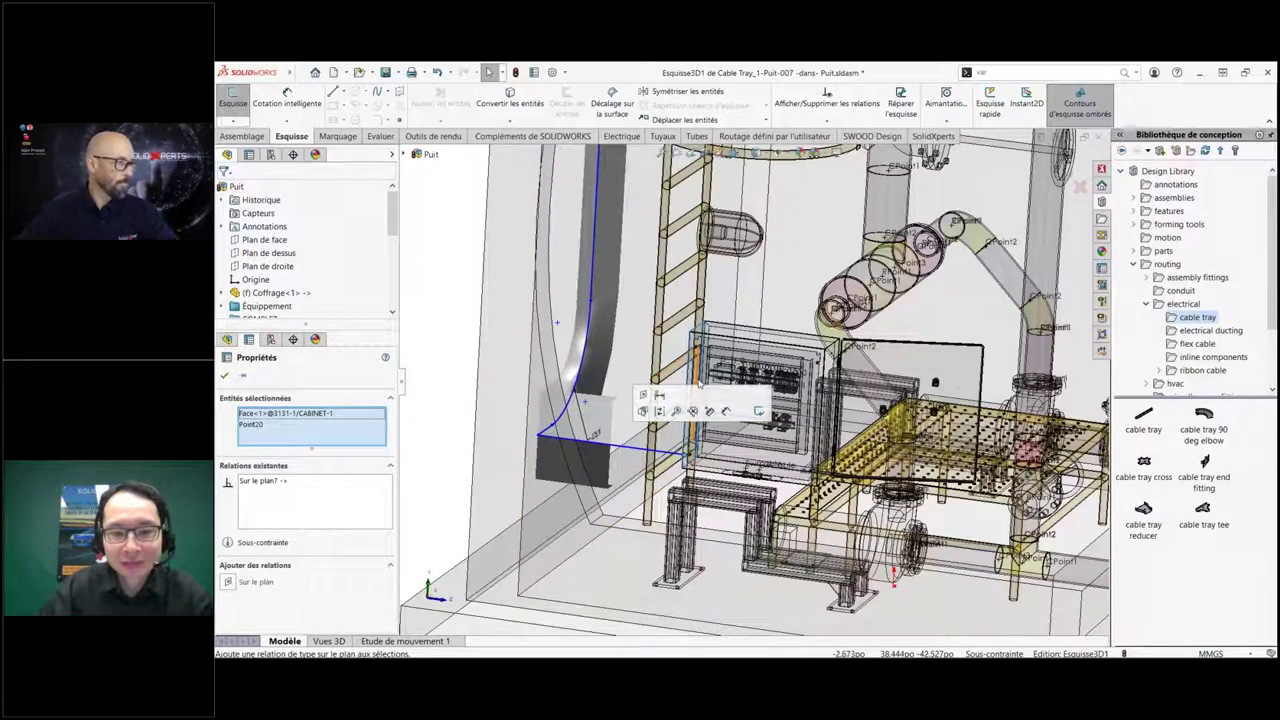
Move the route line toward the cabinet and exit the 3D sketch to rebuild the tray.
click(624, 449)
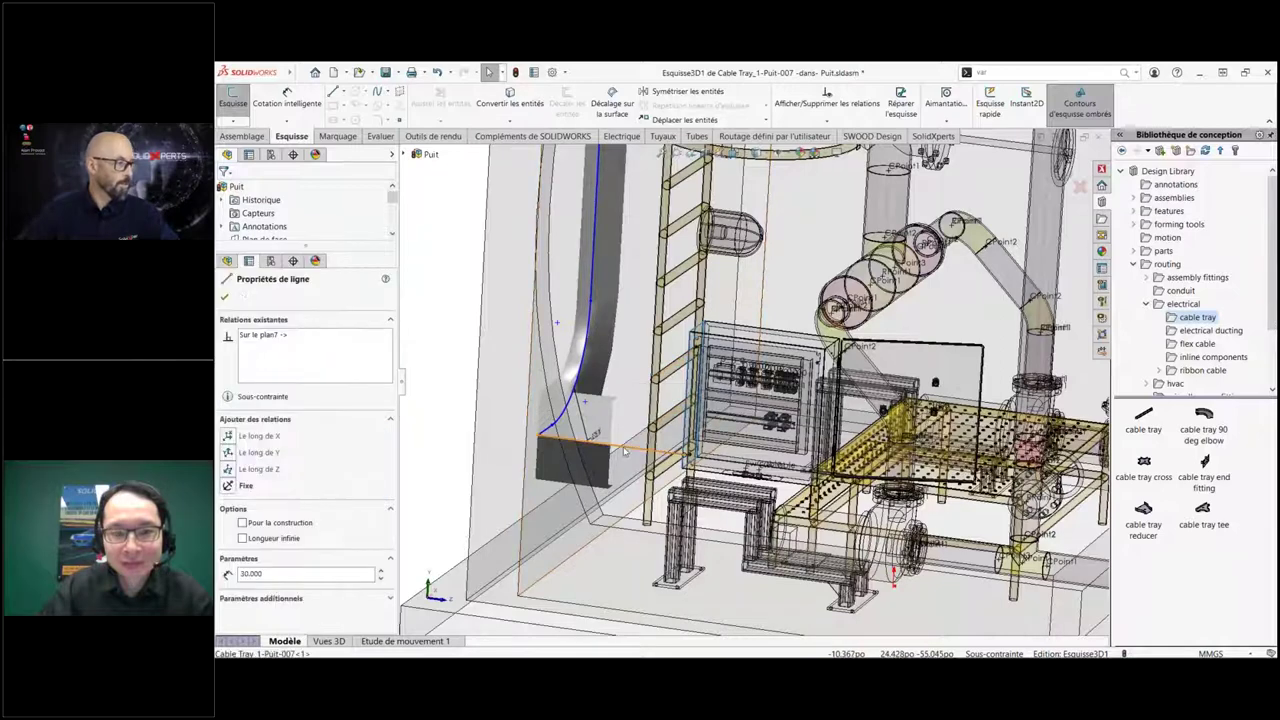
mouse_move(624, 446)
mouse_down()
mouse_move(627, 423)
mouse_move(600, 427)
mouse_up()
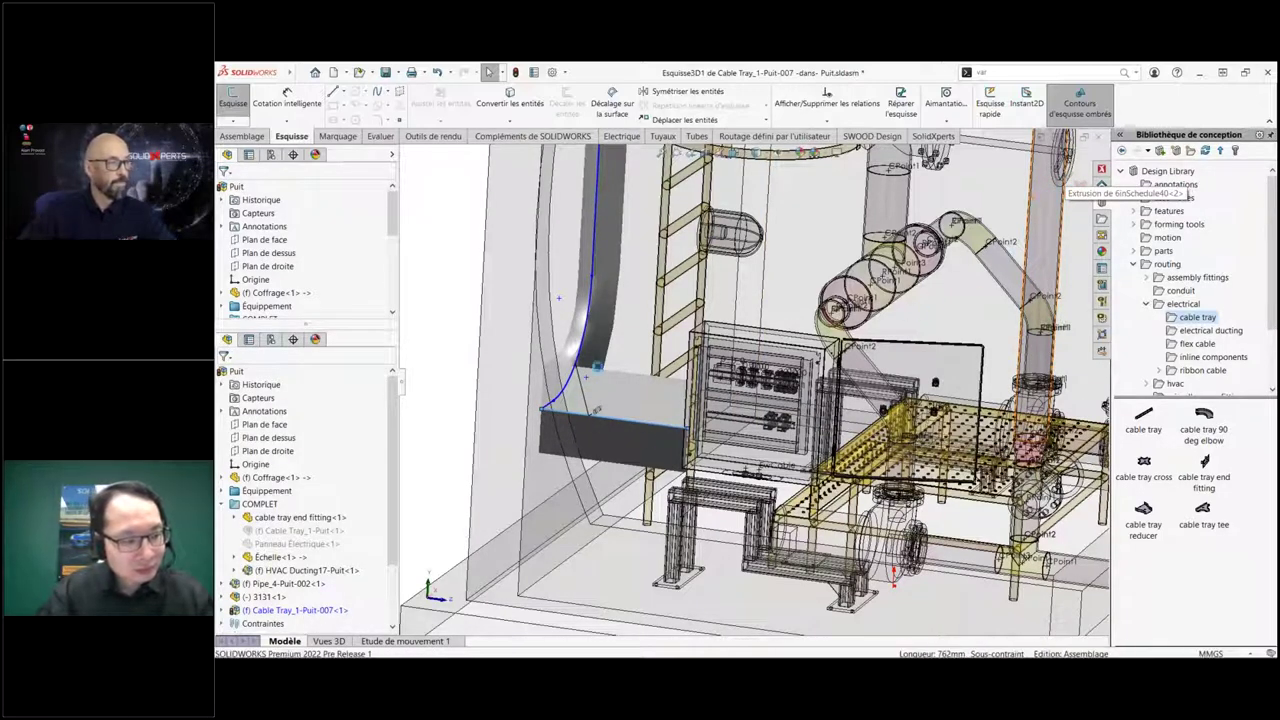
click(1101, 168)
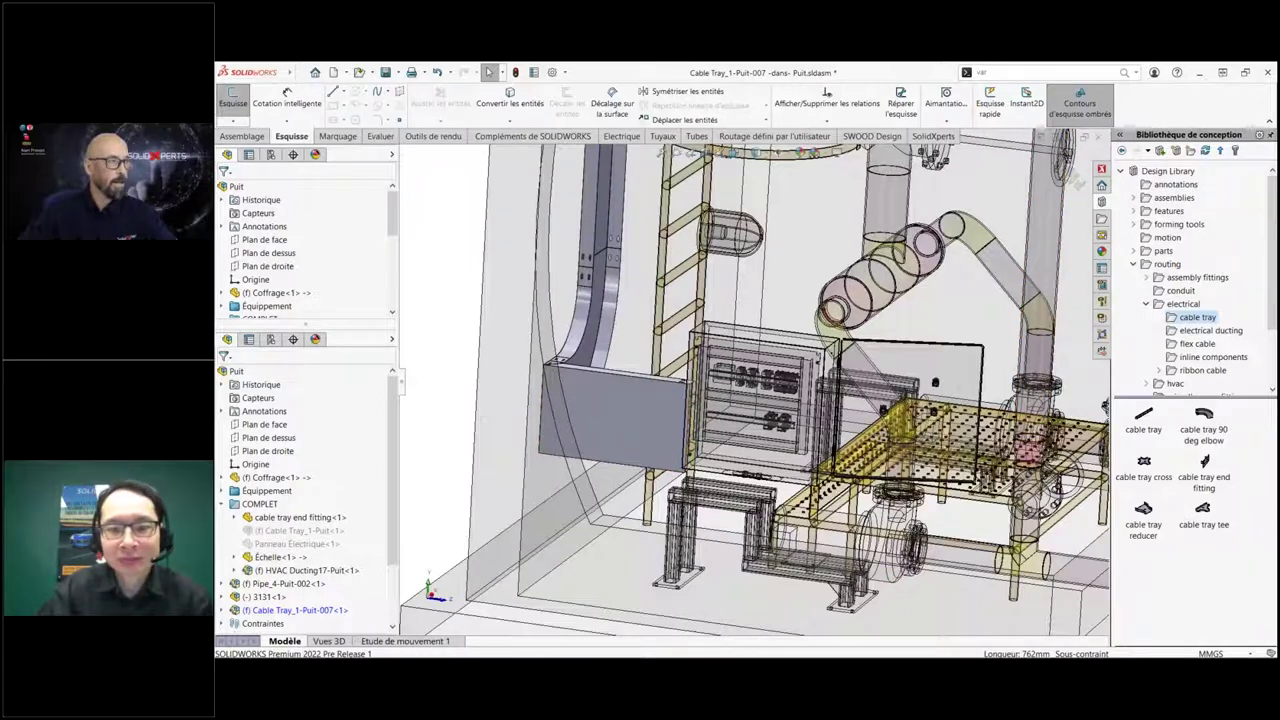
Inspect the rerouted tray end around the shaft, then exit component editing back to Puit.sldasm.
scroll(658, 418, down, 1)
scroll(658, 418, down, 1)
scroll(658, 418, down, 1)
scroll(658, 418, down, 1)
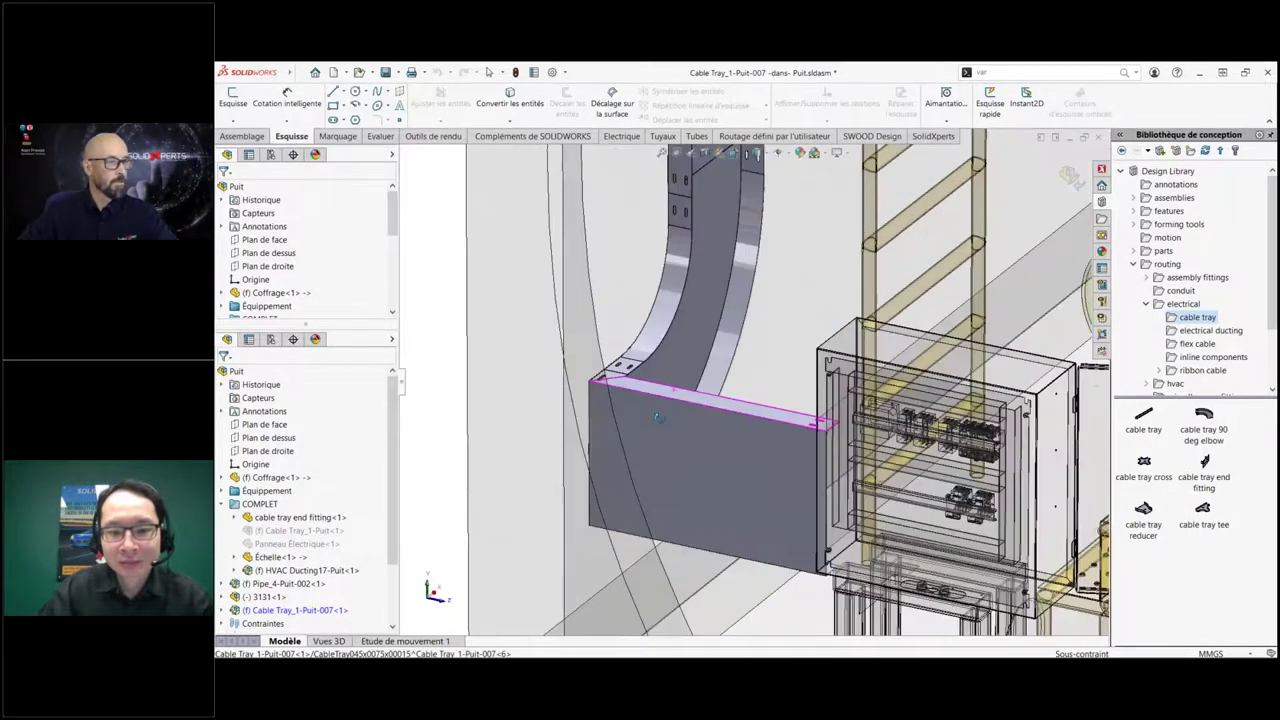
middle_drag(658, 418, 645, 435)
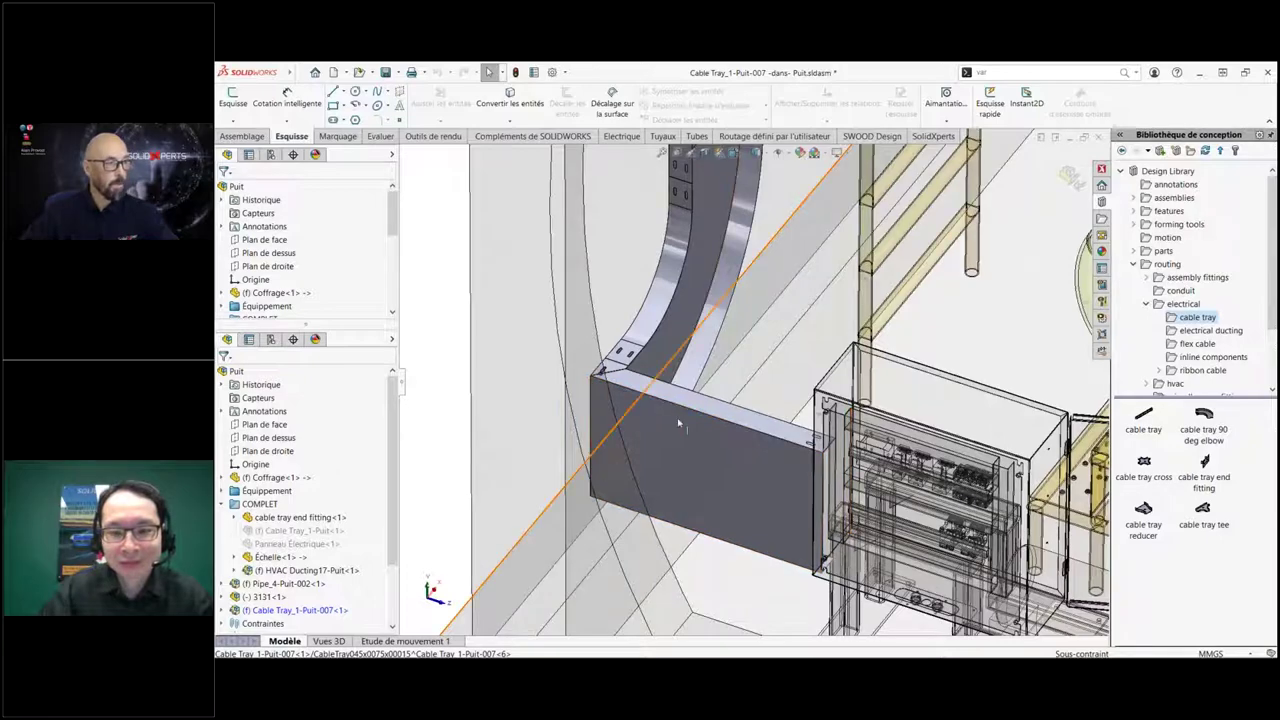
scroll(688, 460, up, 5)
mouse_move(688, 460)
middle_down()
mouse_move(722, 262)
mouse_move(690, 290)
middle_up()
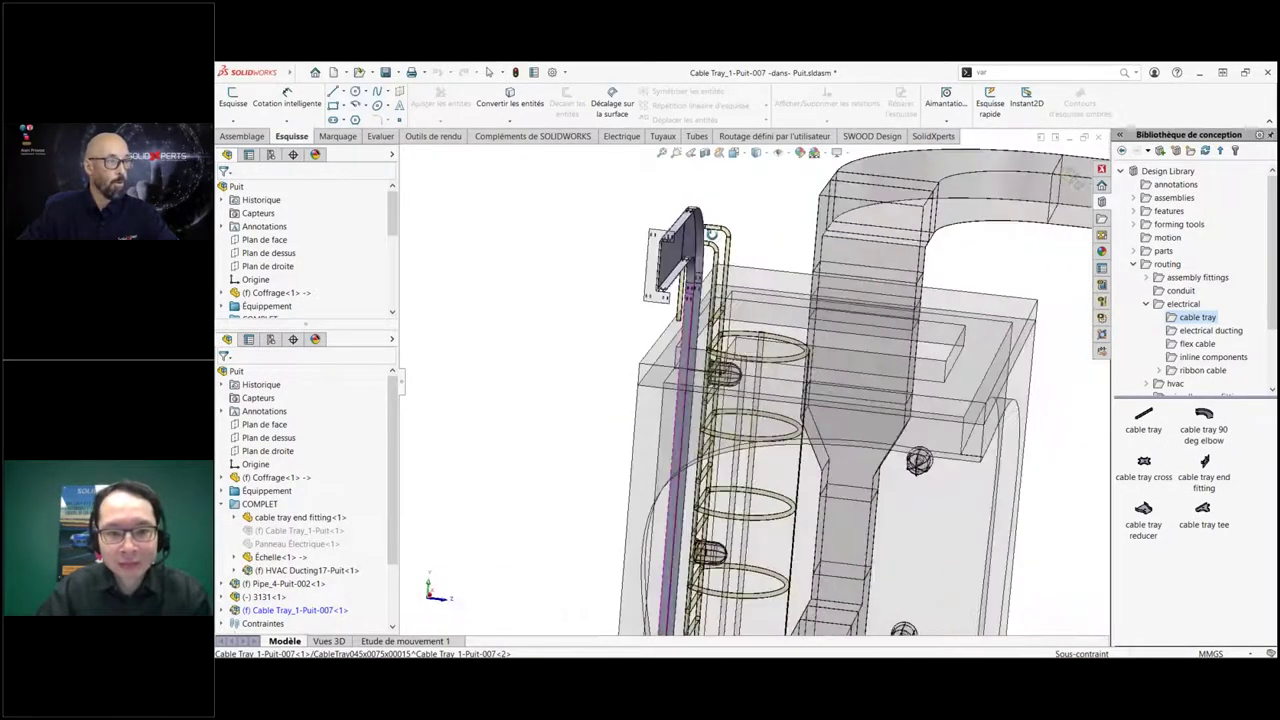
mouse_move(685, 208)
middle_down()
mouse_move(676, 232)
mouse_move(735, 194)
middle_up()
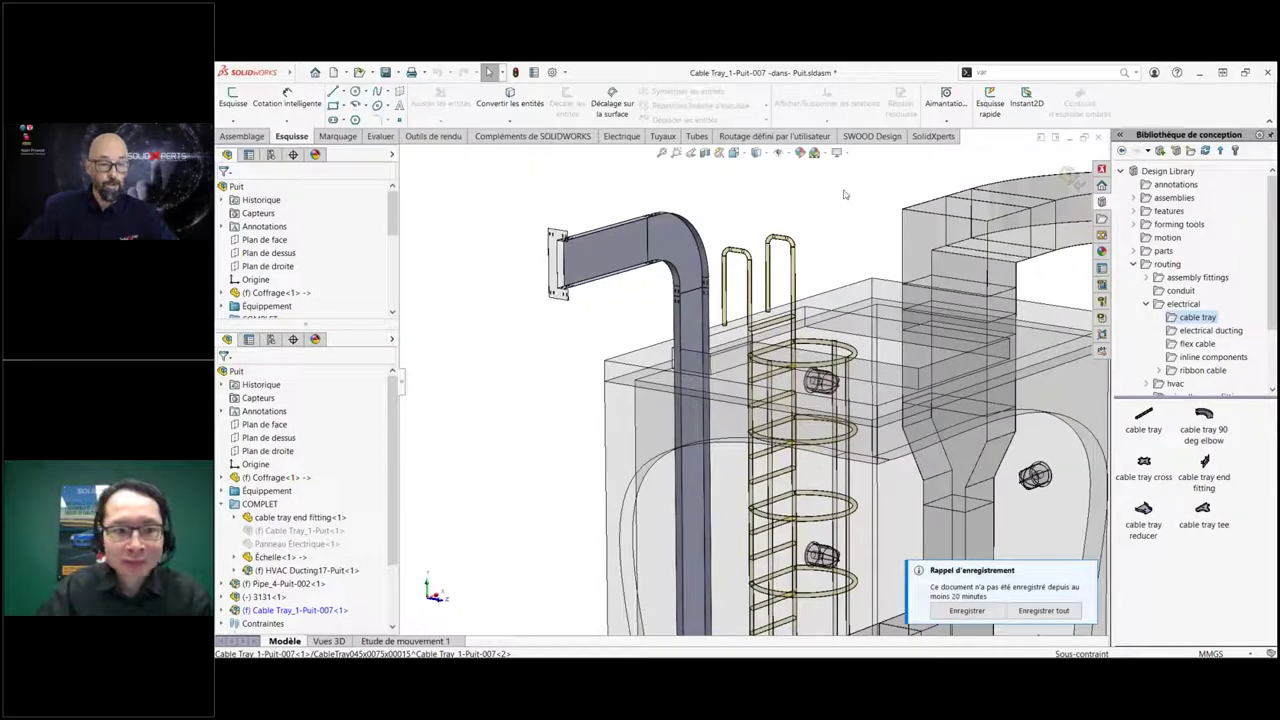
click(1077, 181)
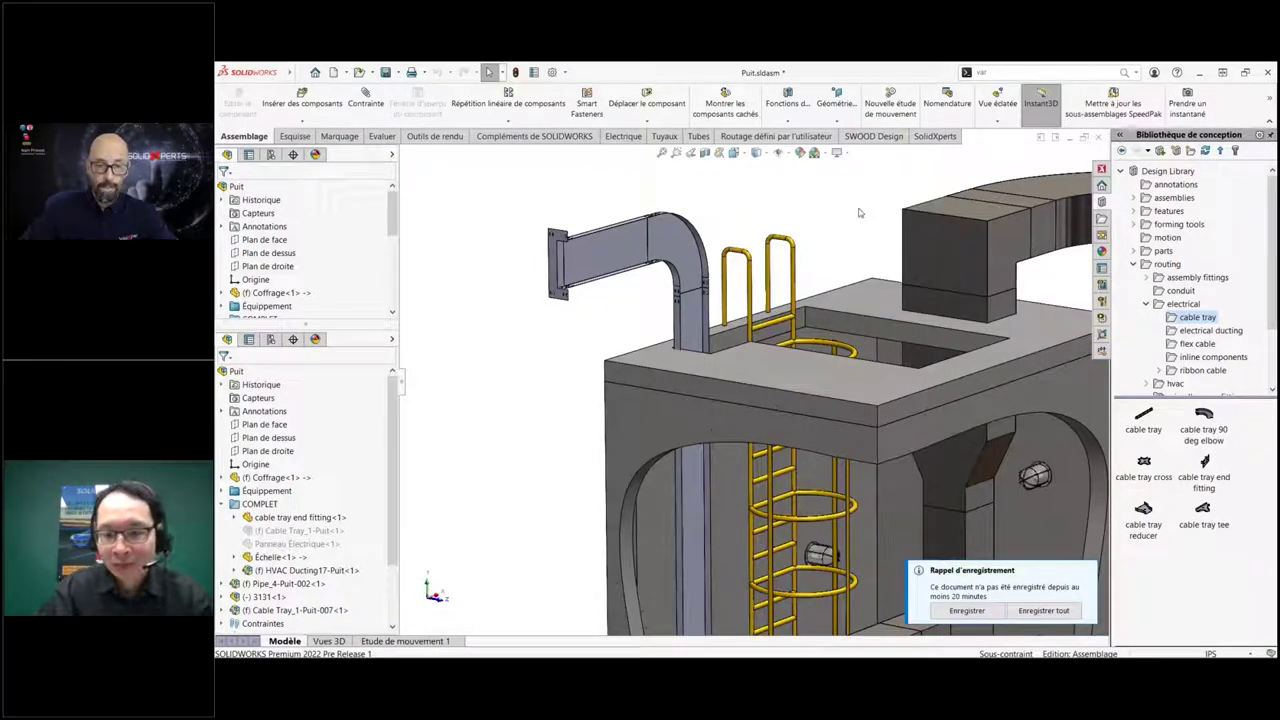
Open the CableTray045x0075x00015 part, accept the routing warning, and fit it to the view.
click(625, 250)
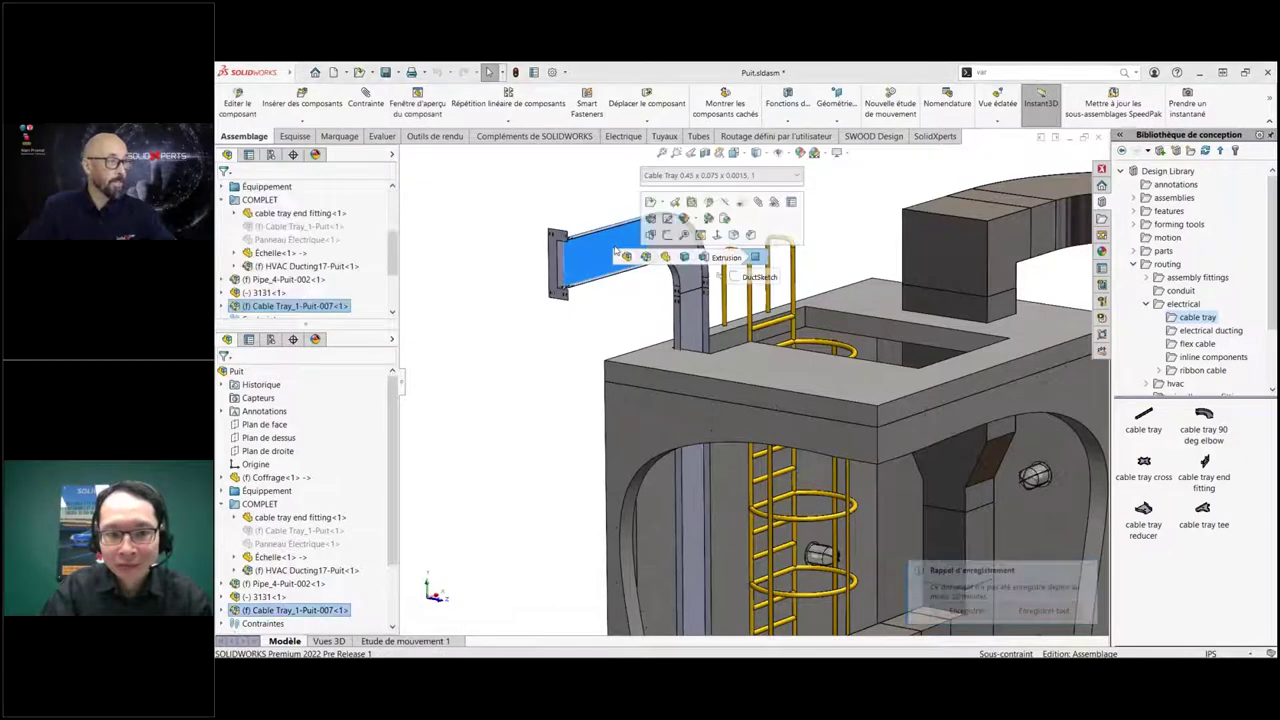
click(649, 233)
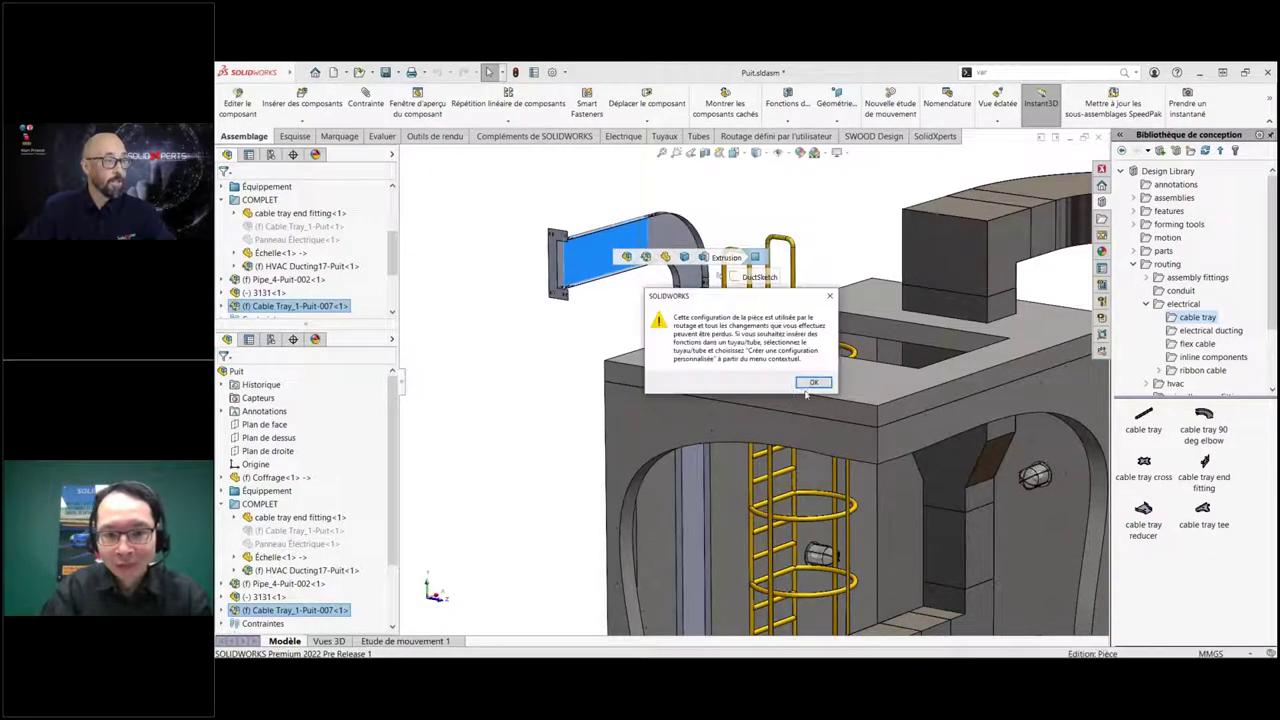
click(813, 383)
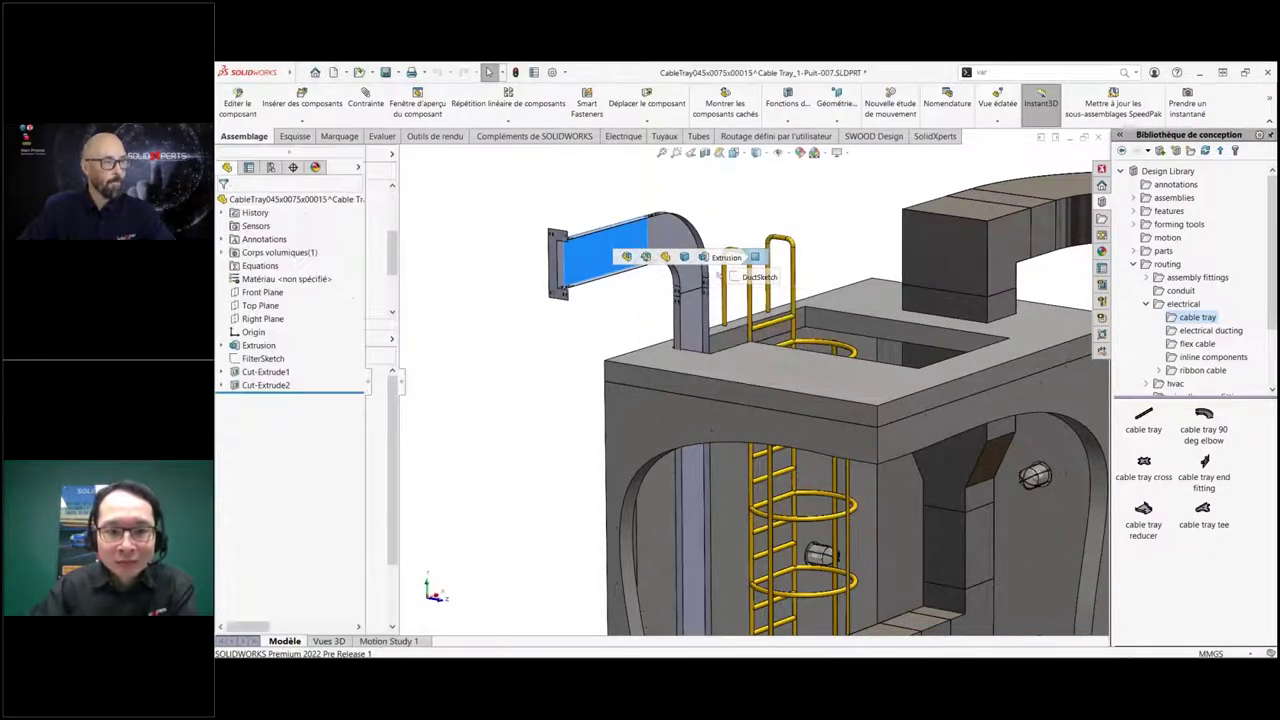
key(f)
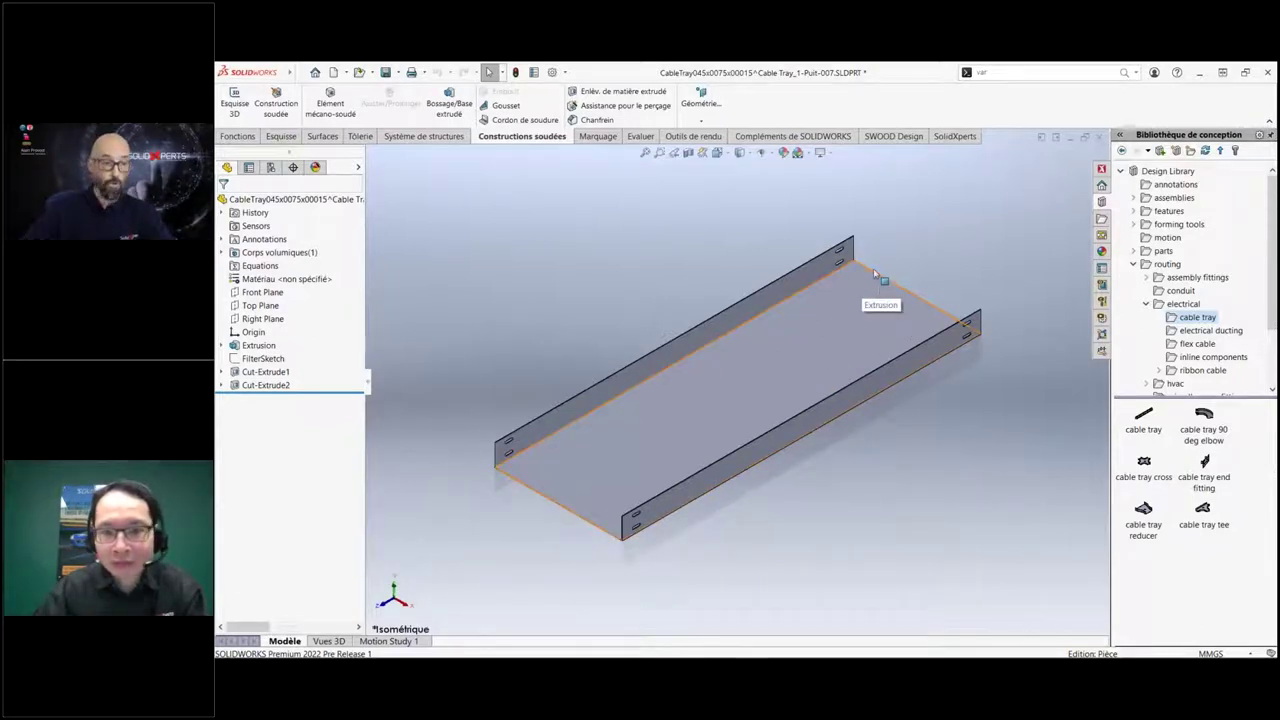
click(361, 137)
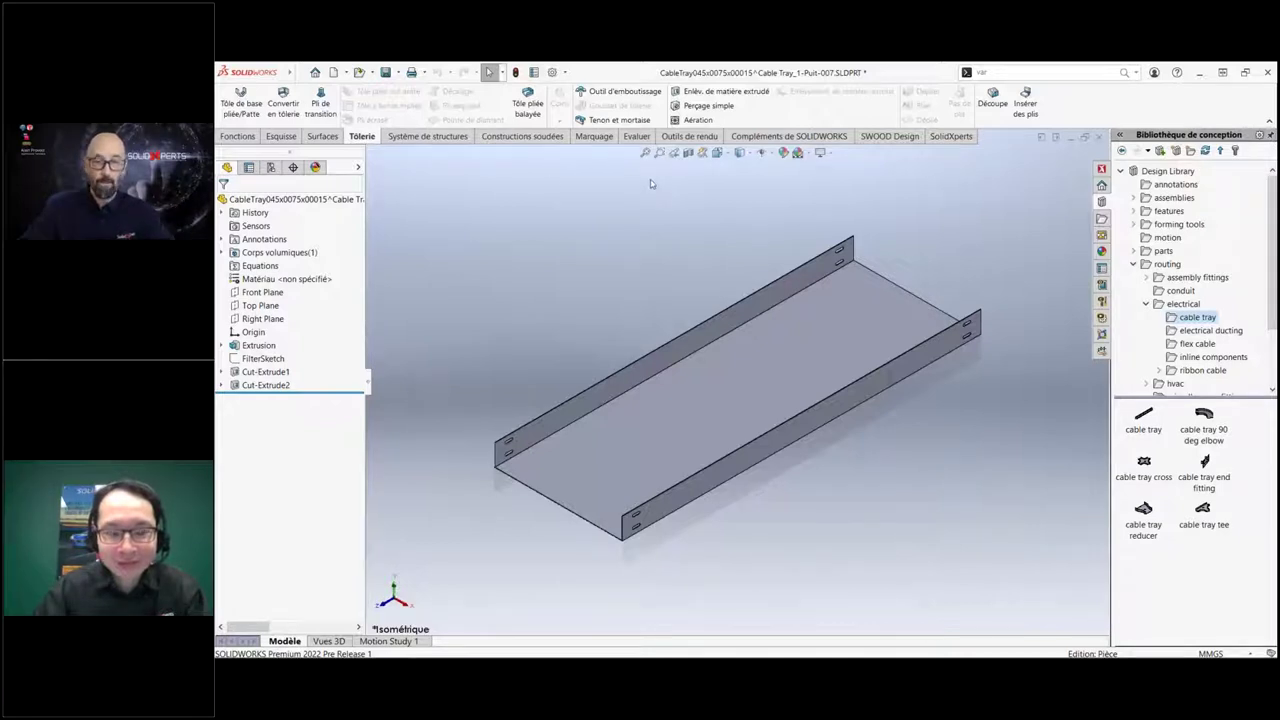
Insert 3.00mm-radius bends with the tray's bottom face as the fixed face.
click(1025, 100)
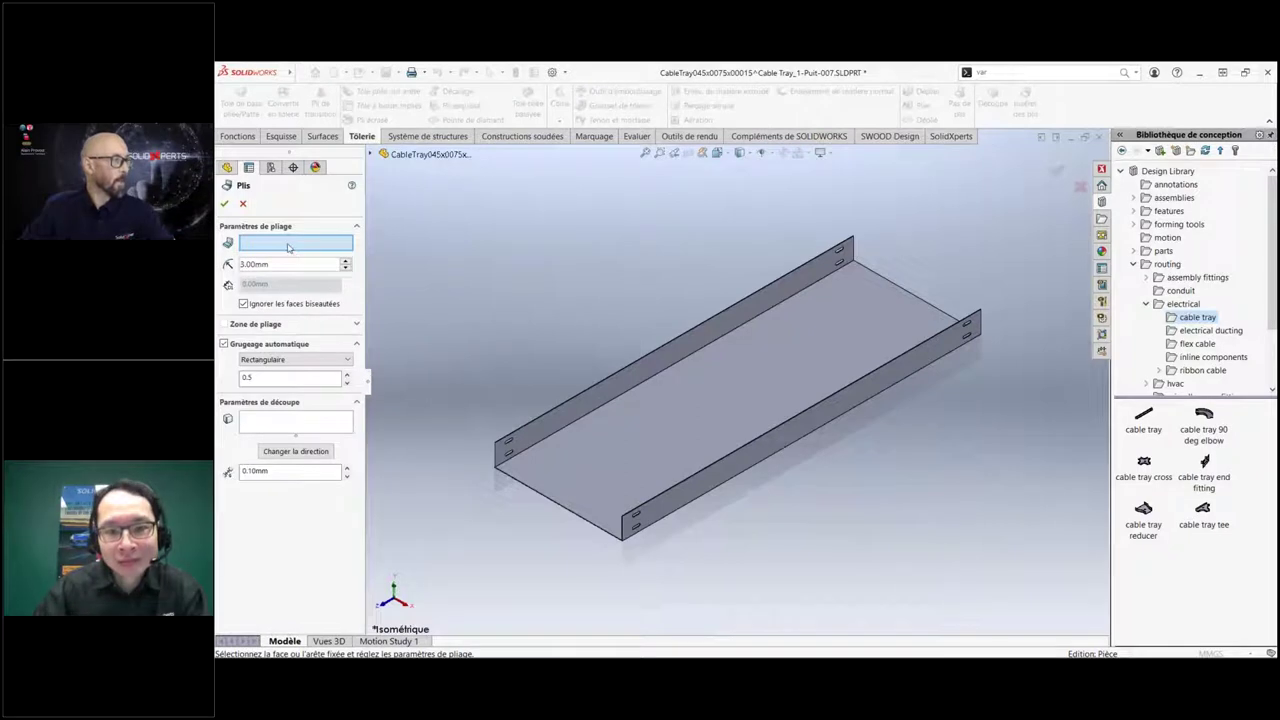
click(642, 422)
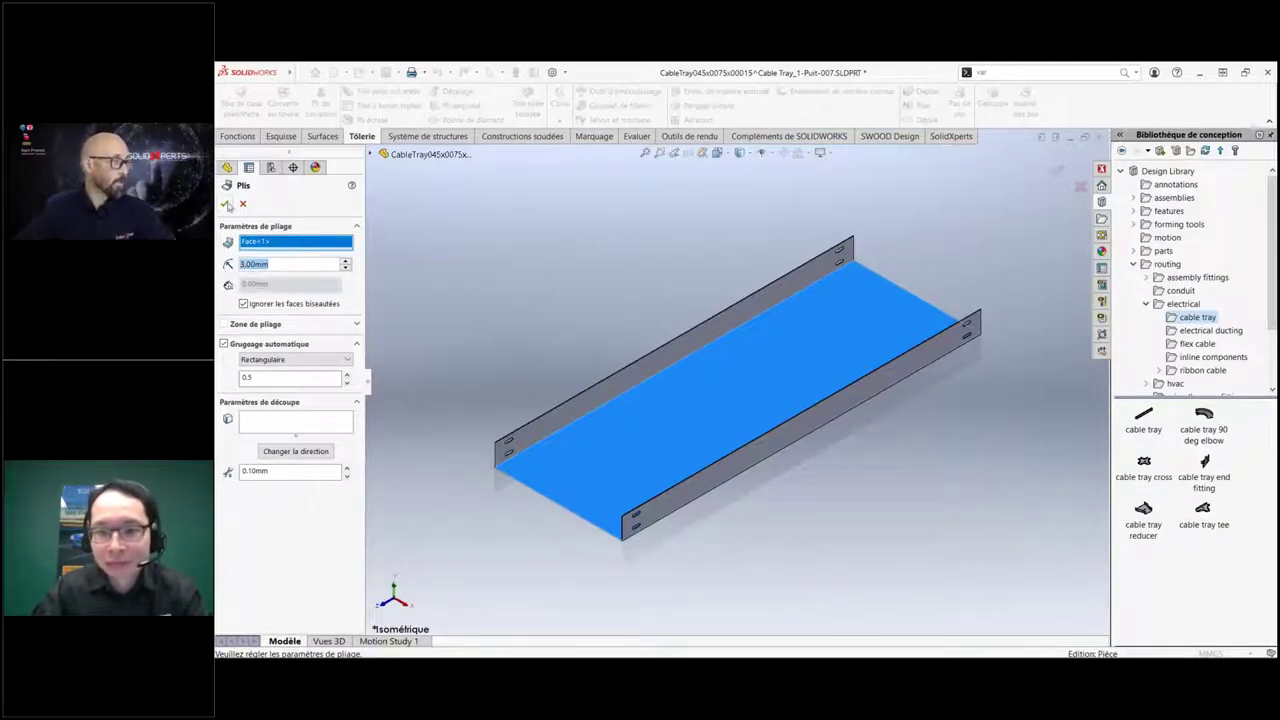
key(Return)
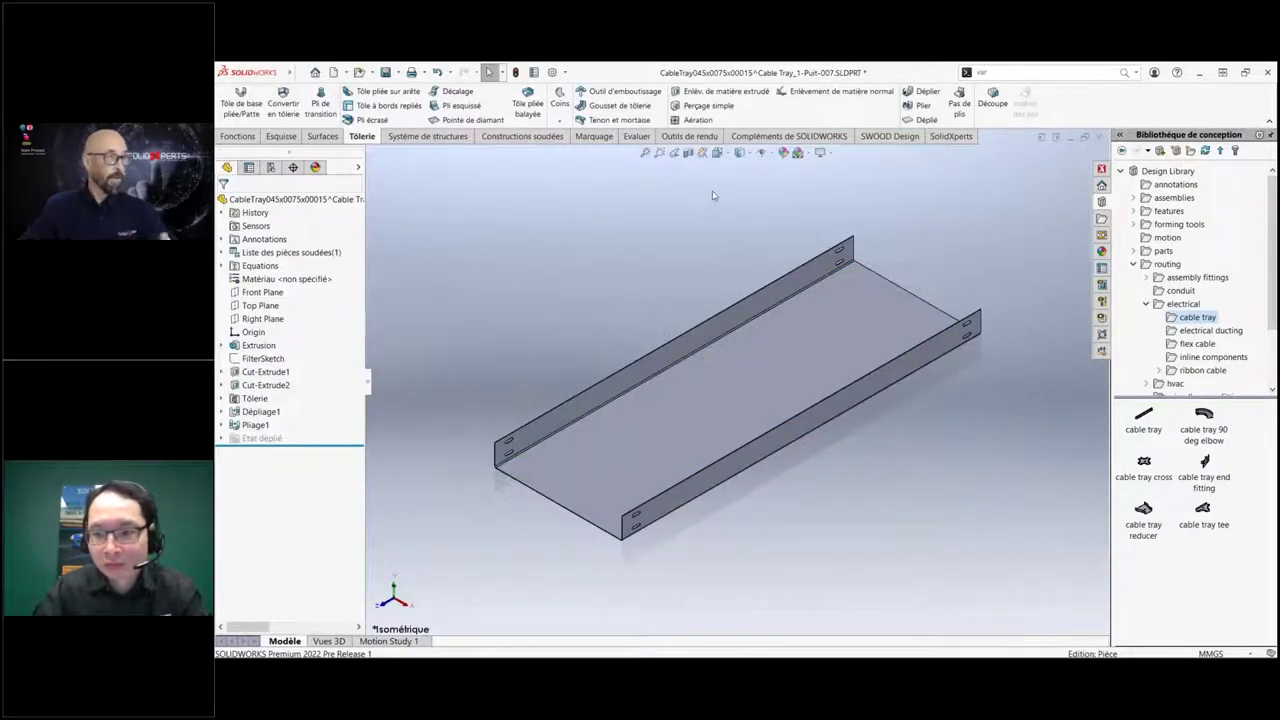
Flatten the tray, export its flat face to a DXF file, and fold it back.
click(927, 119)
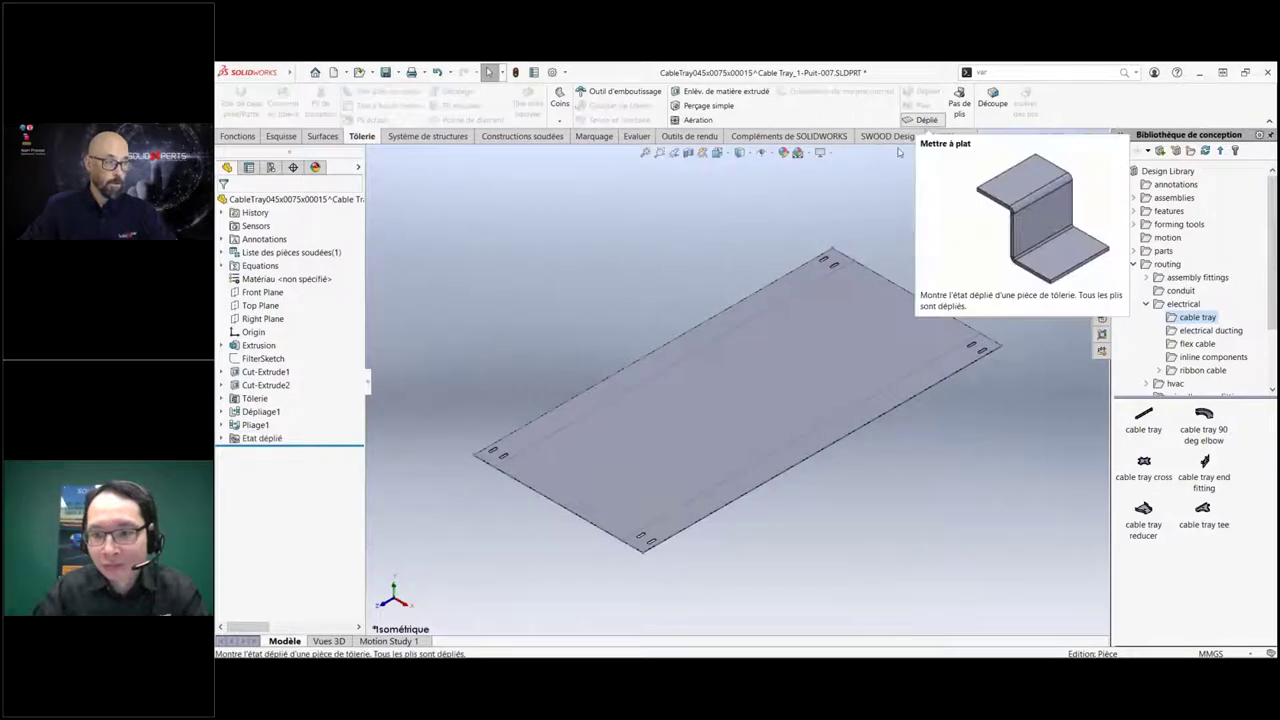
right_click(790, 277)
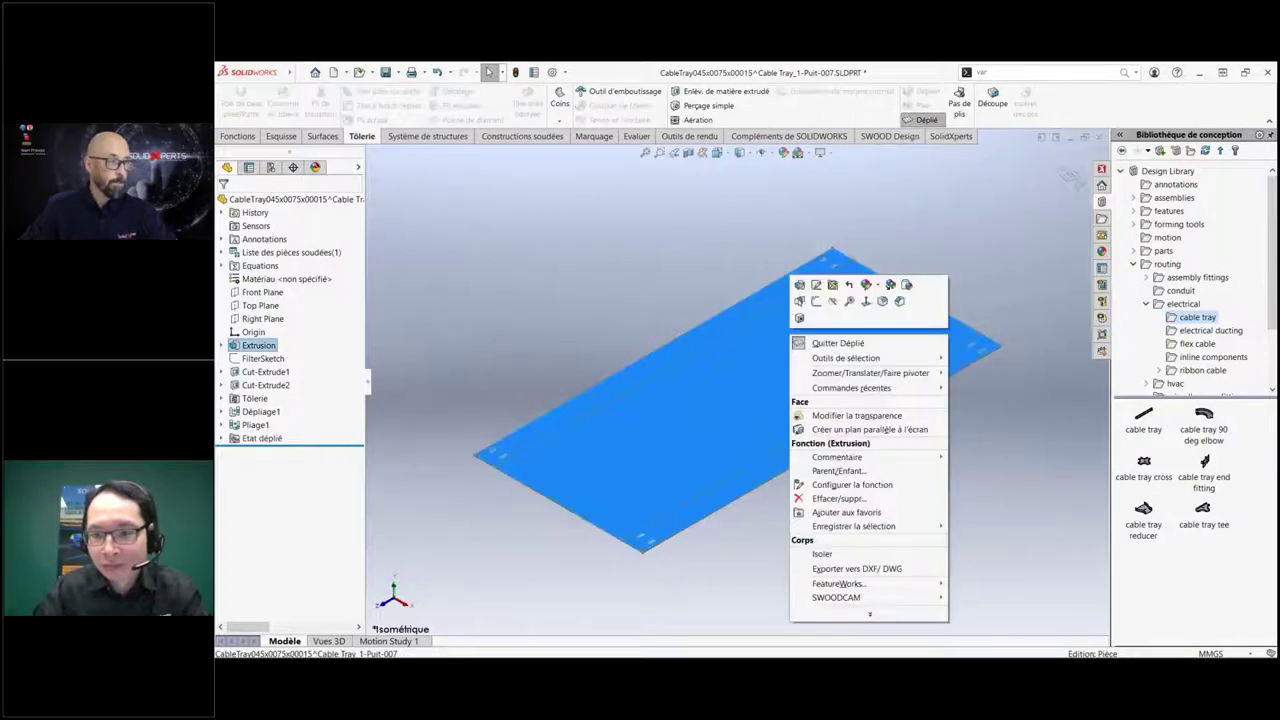
click(840, 569)
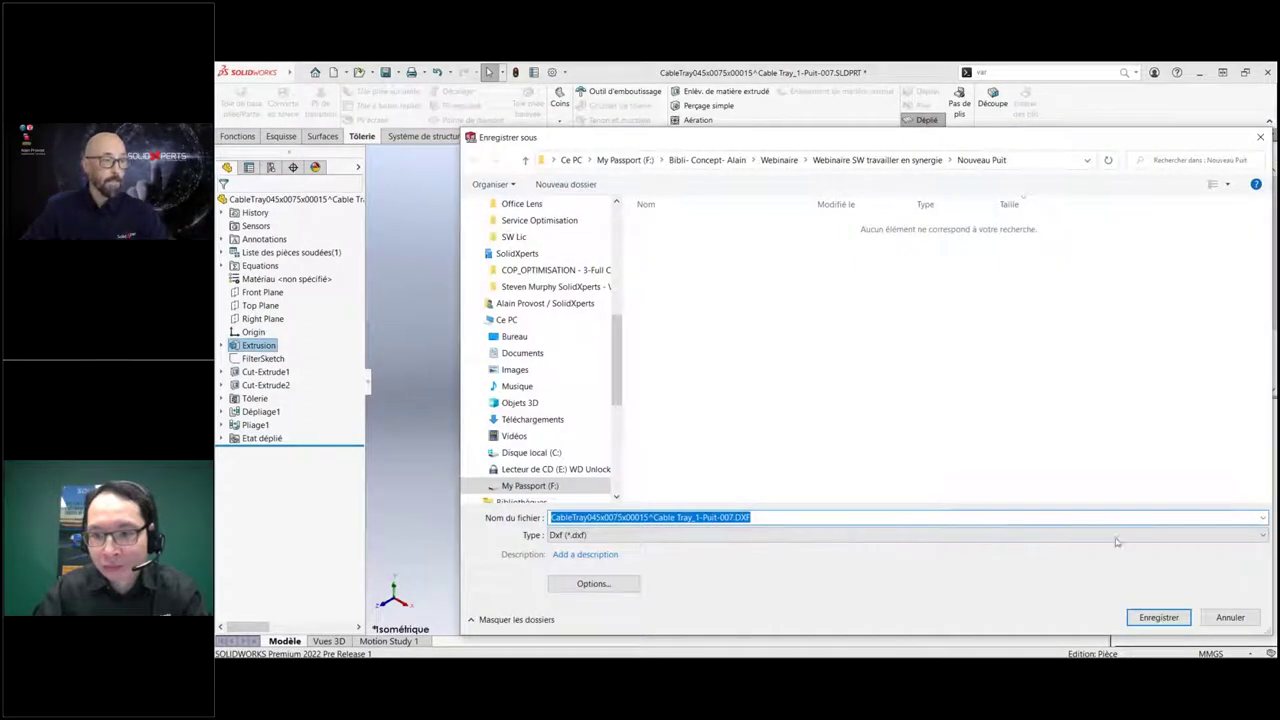
key(Return)
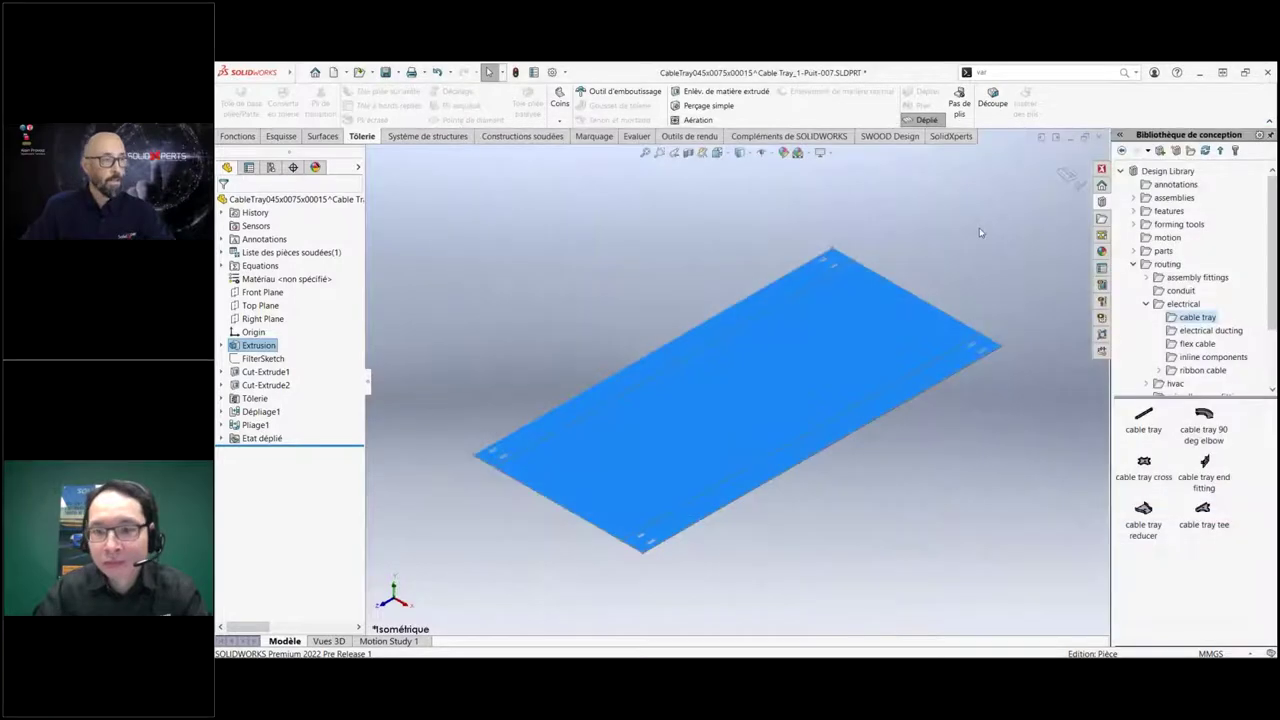
click(982, 225)
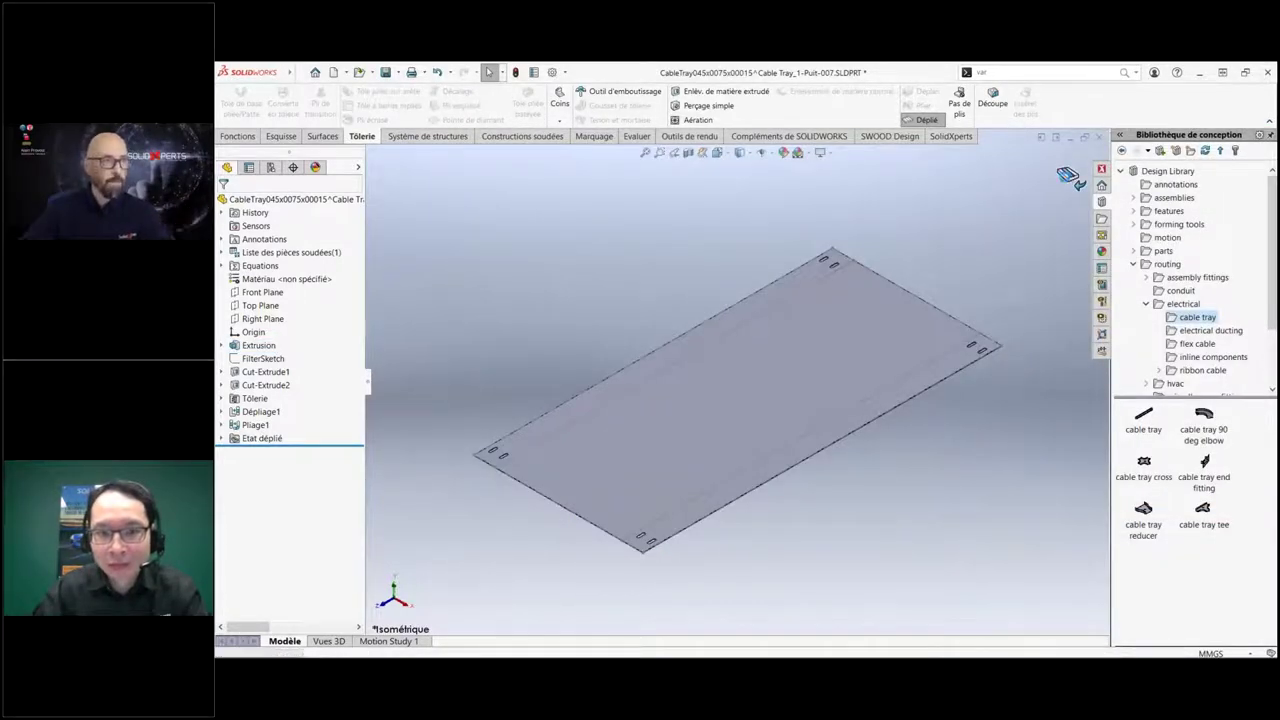
click(1068, 177)
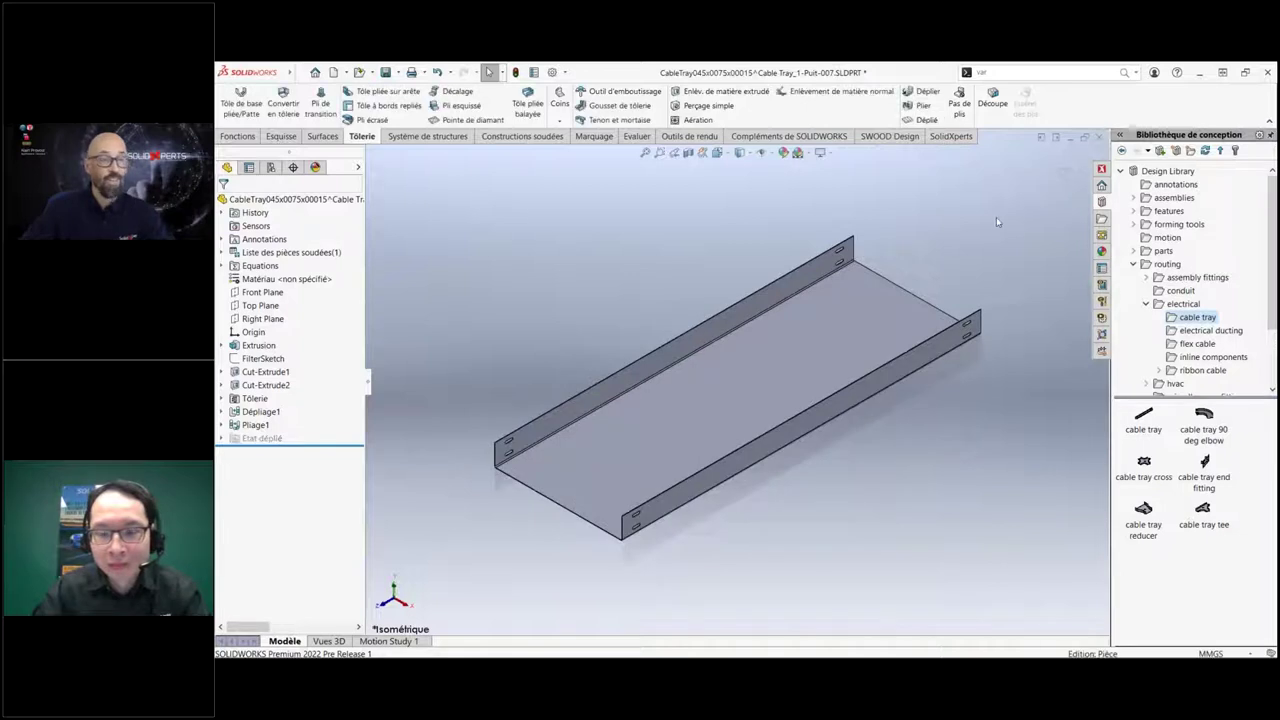
Close the cable tray part window, answering Non to the save prompt.
click(950, 136)
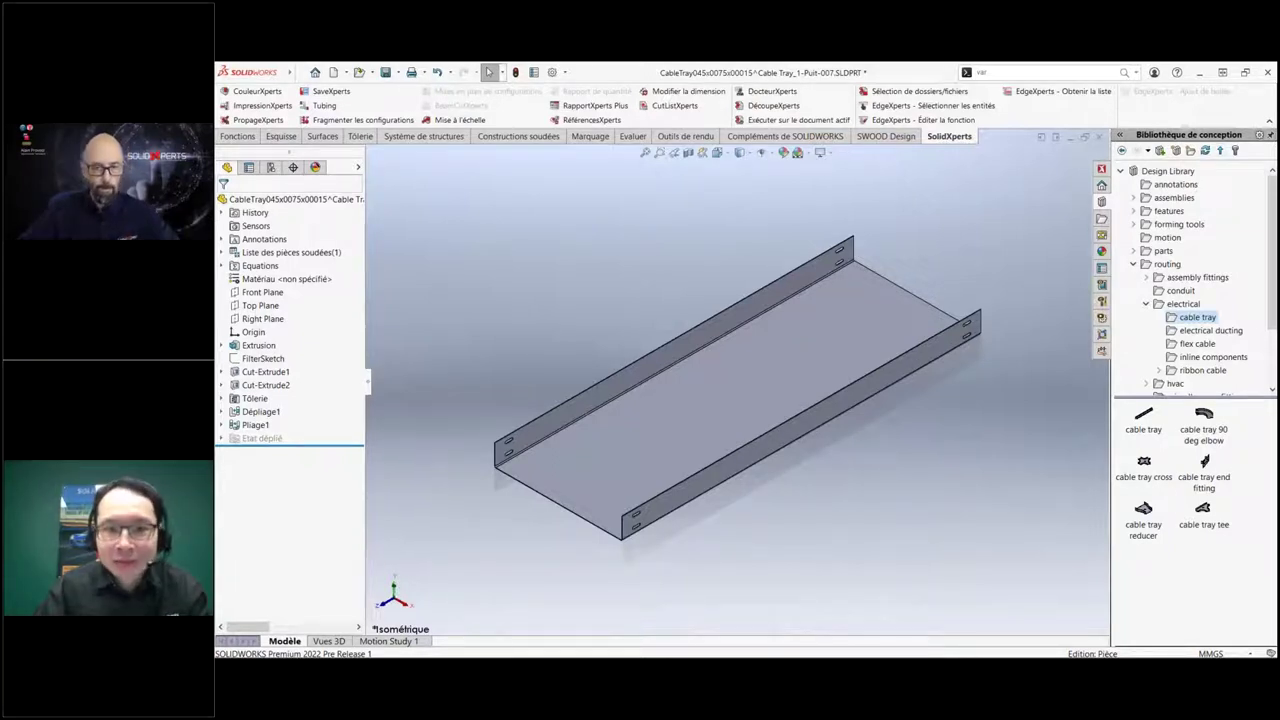
click(1085, 136)
click(764, 370)
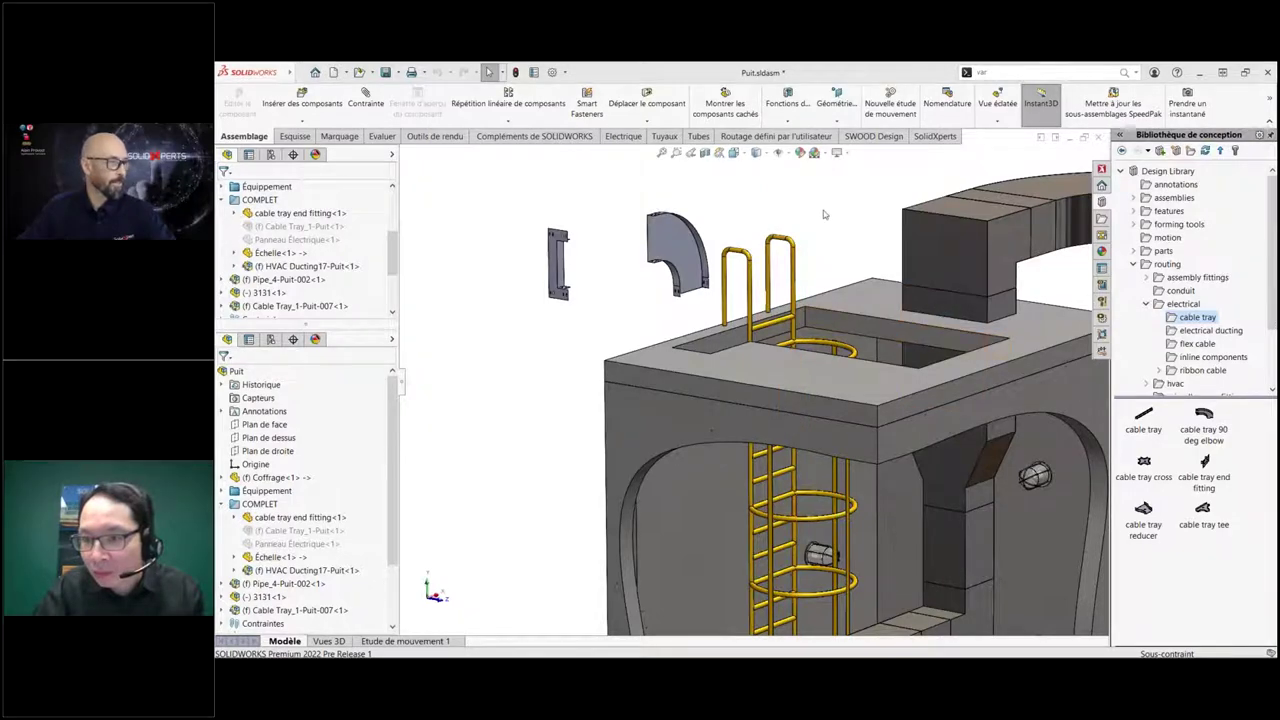
Switch to the Echelle ladder drawing, select cut list row 4, then select the isometric view Vue de mise en plan4.
key(ctrl+Tab)
mouse_move(743, 378)
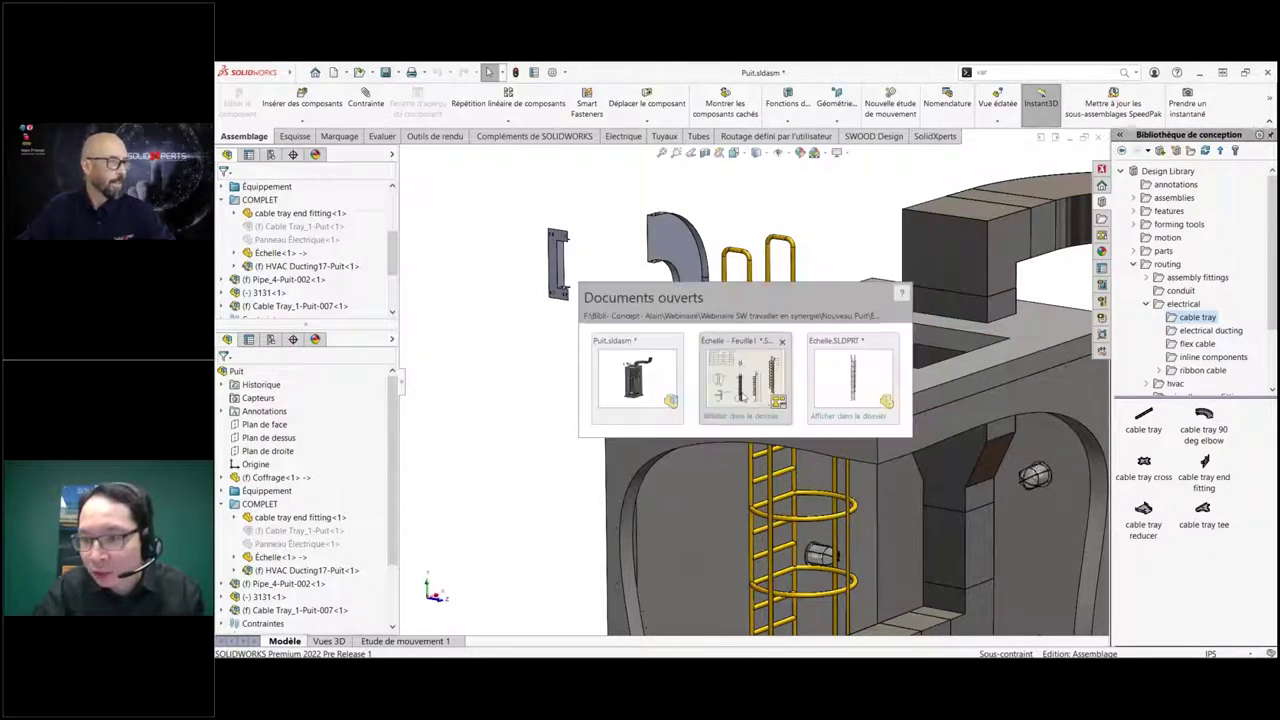
click(742, 395)
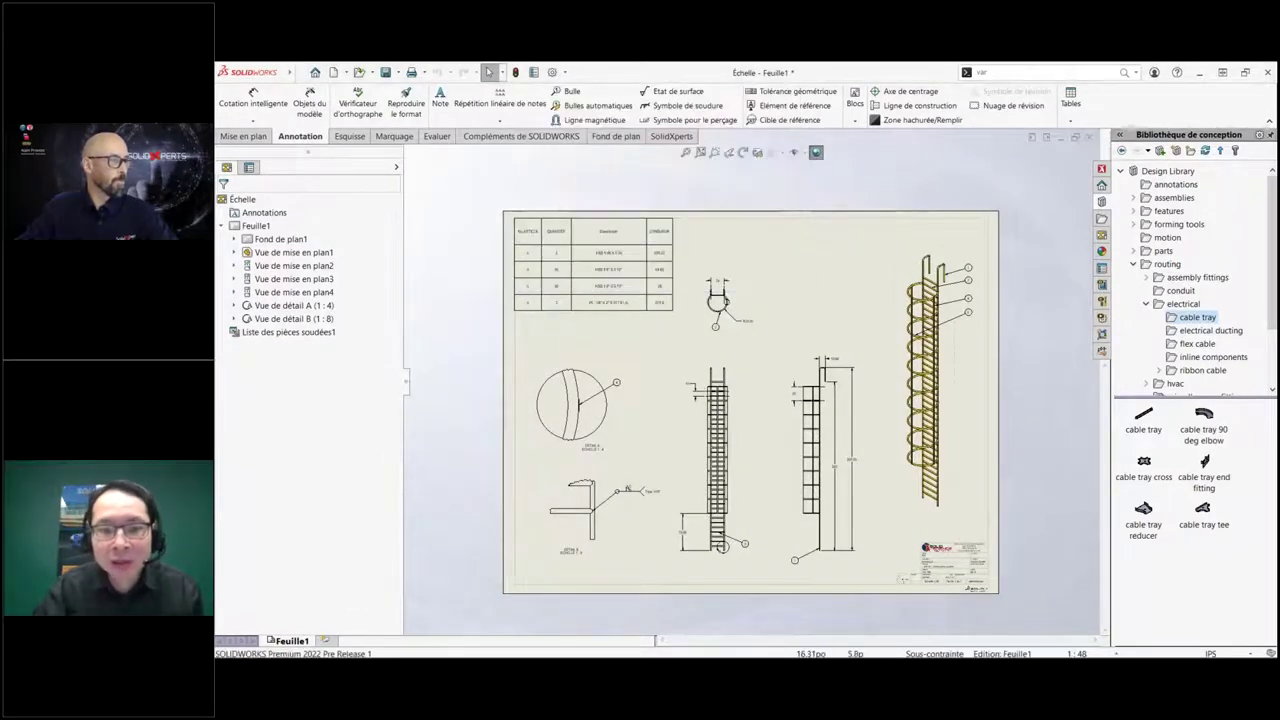
scroll(581, 412, down, 2)
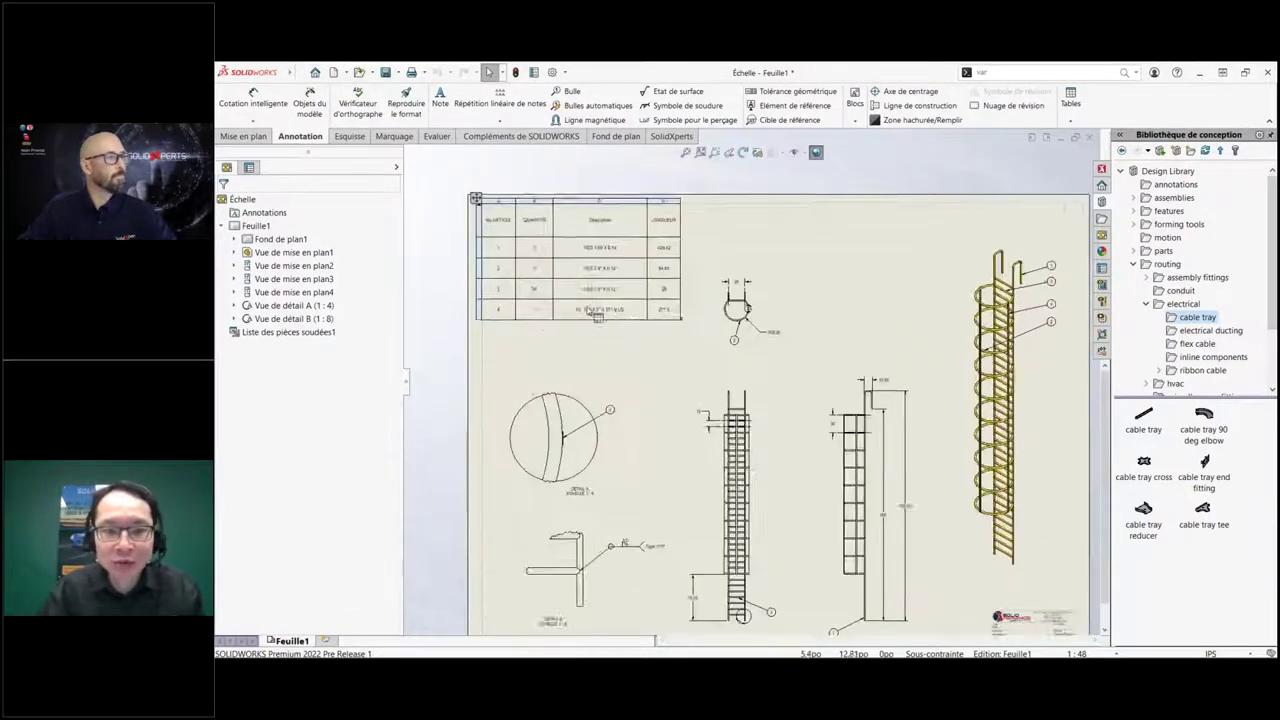
scroll(581, 412, down, 2)
scroll(581, 412, down, 2)
click(530, 385)
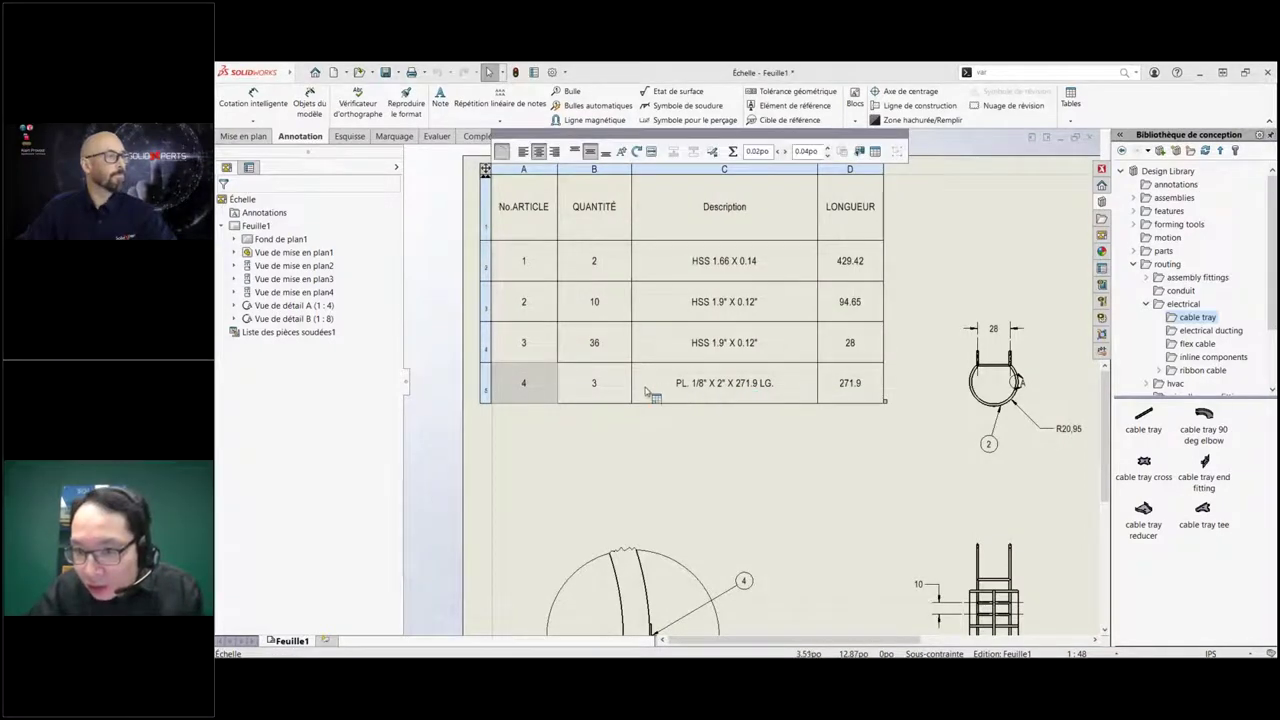
click(484, 390)
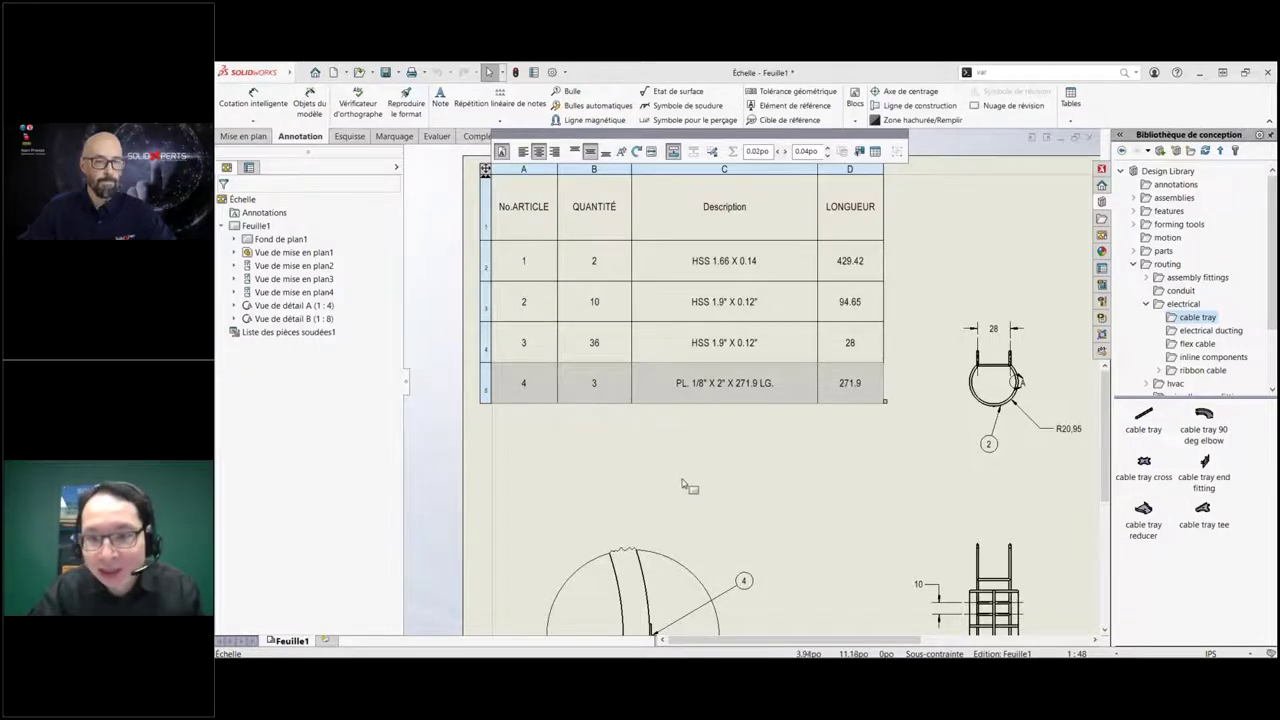
key(f)
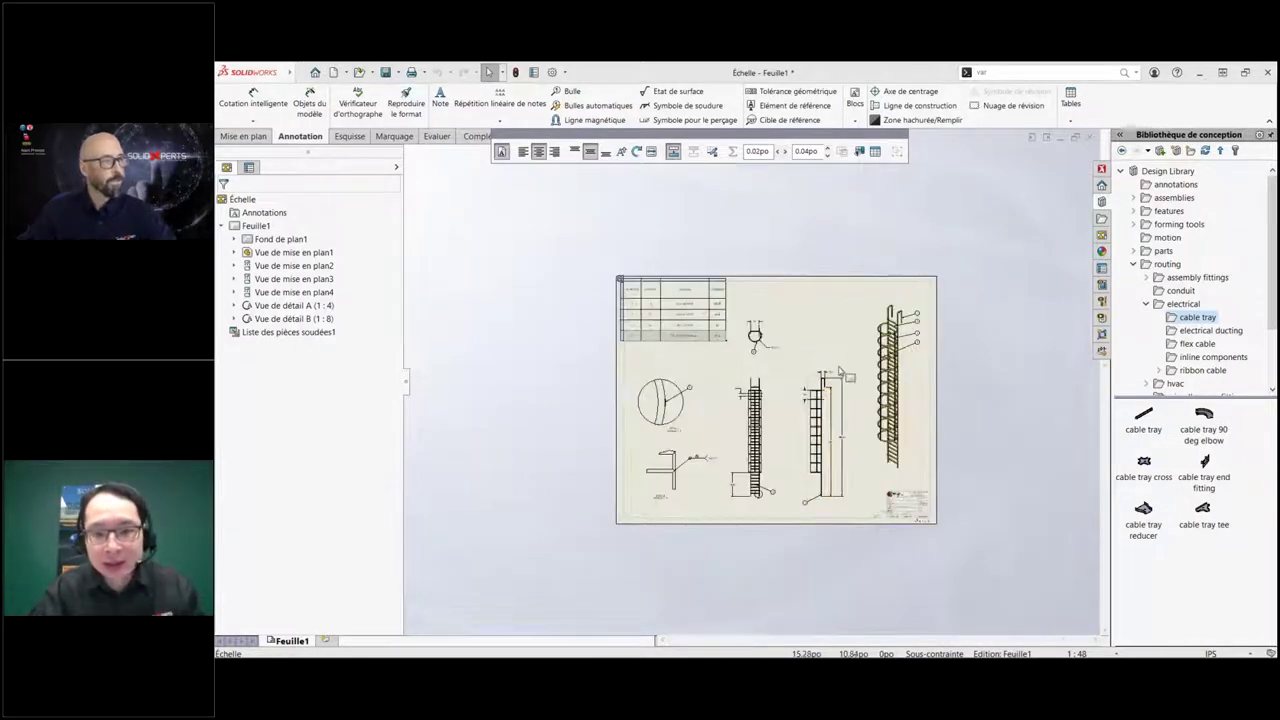
scroll(797, 400, down, 2)
click(839, 222)
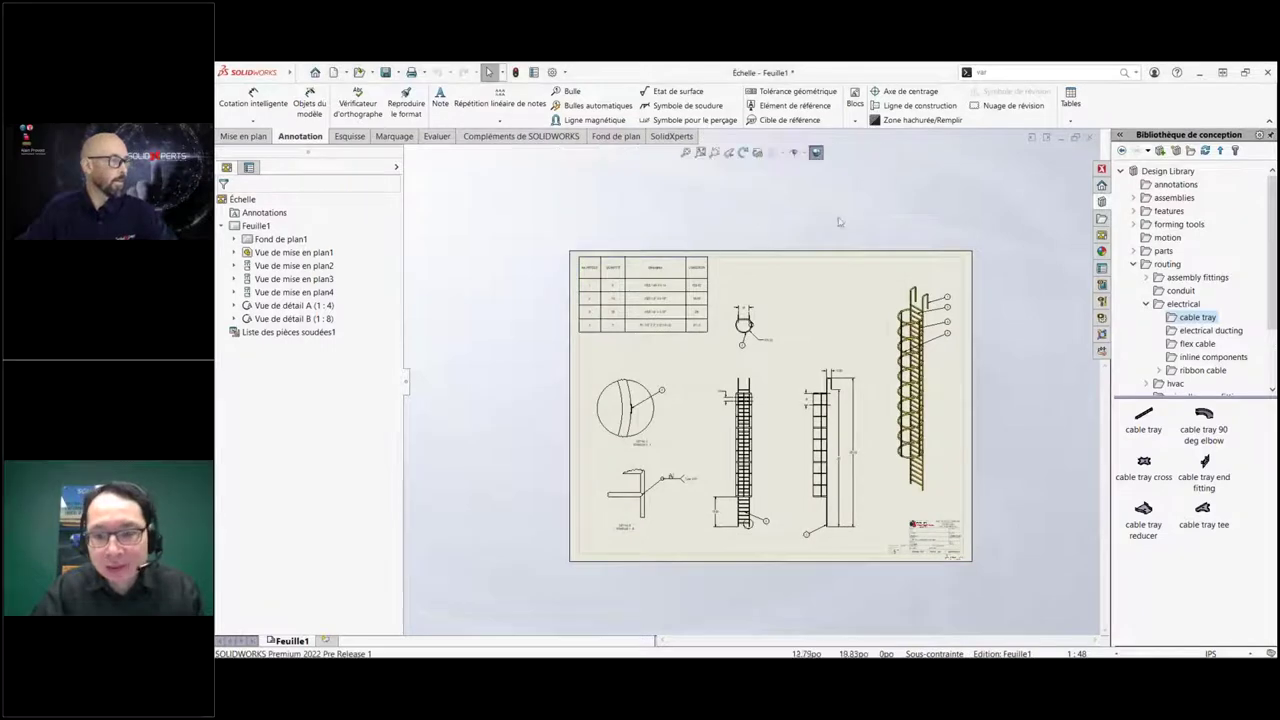
click(907, 298)
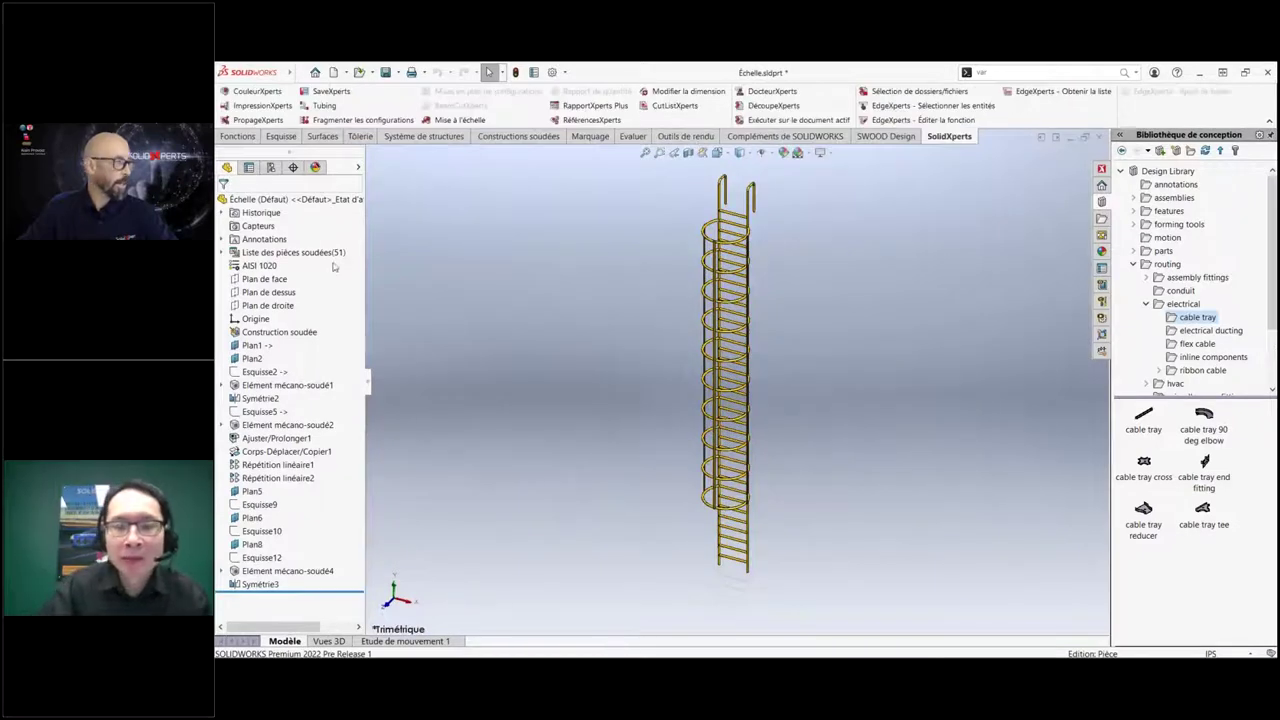
Expand the weldment cut list and find the plate body of the vertical flat bar.
click(224, 253)
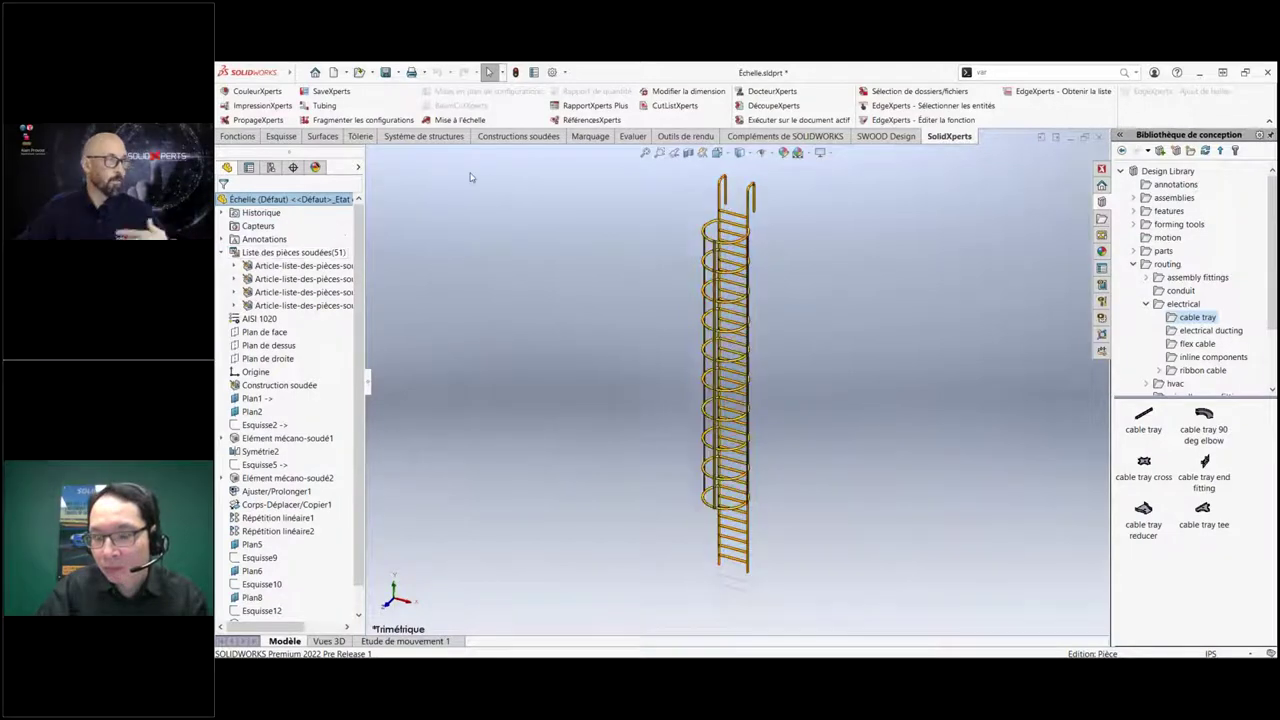
click(521, 136)
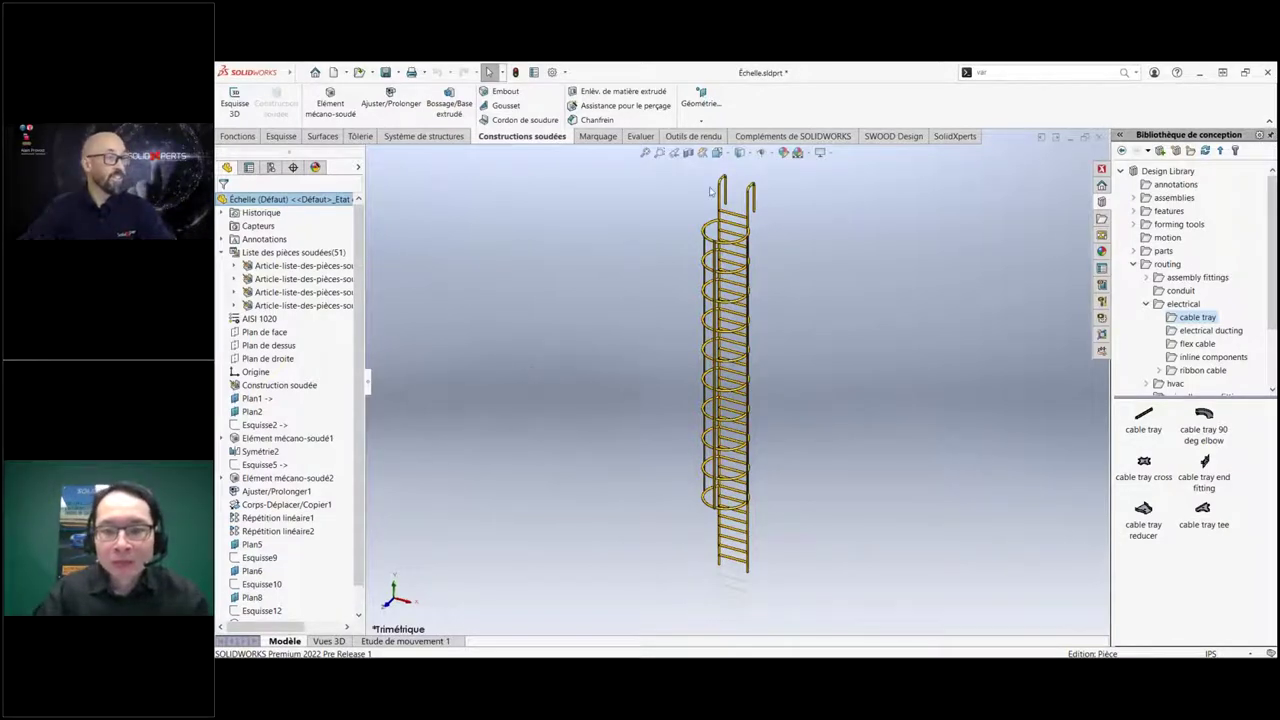
scroll(710, 232, down, 2)
scroll(715, 280, down, 2)
scroll(725, 340, down, 2)
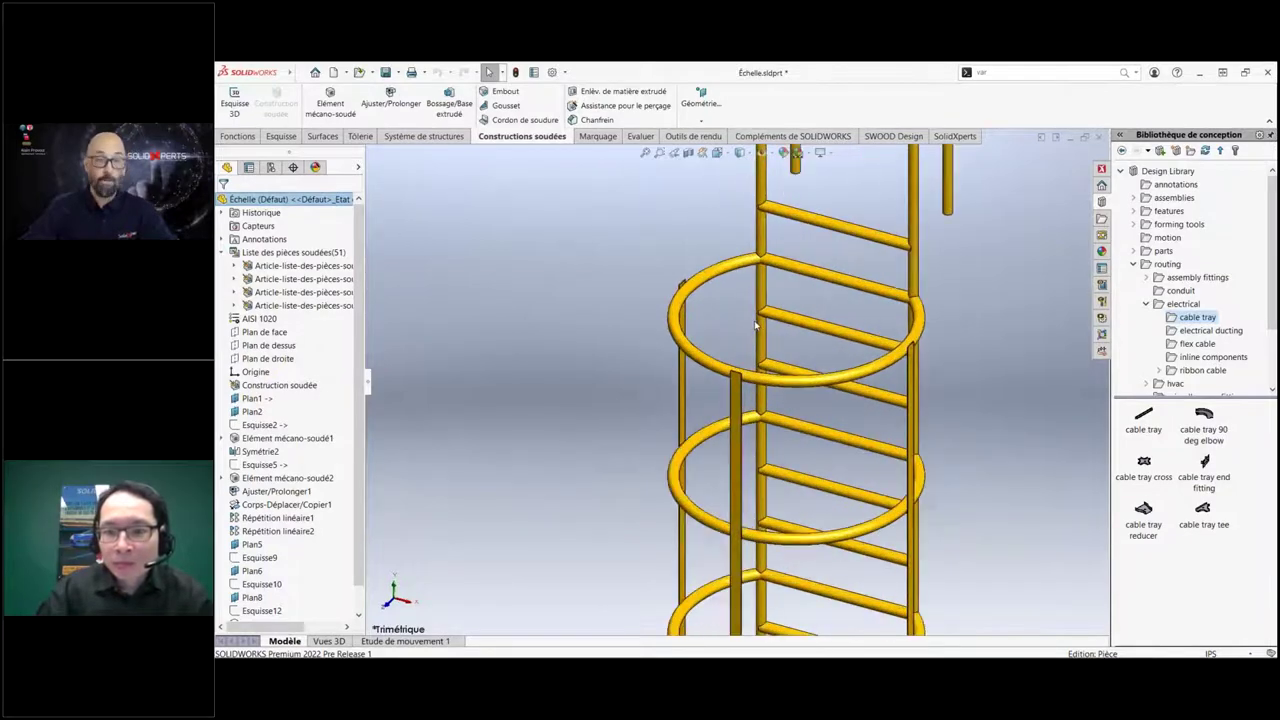
scroll(735, 402, down, 2)
click(734, 404)
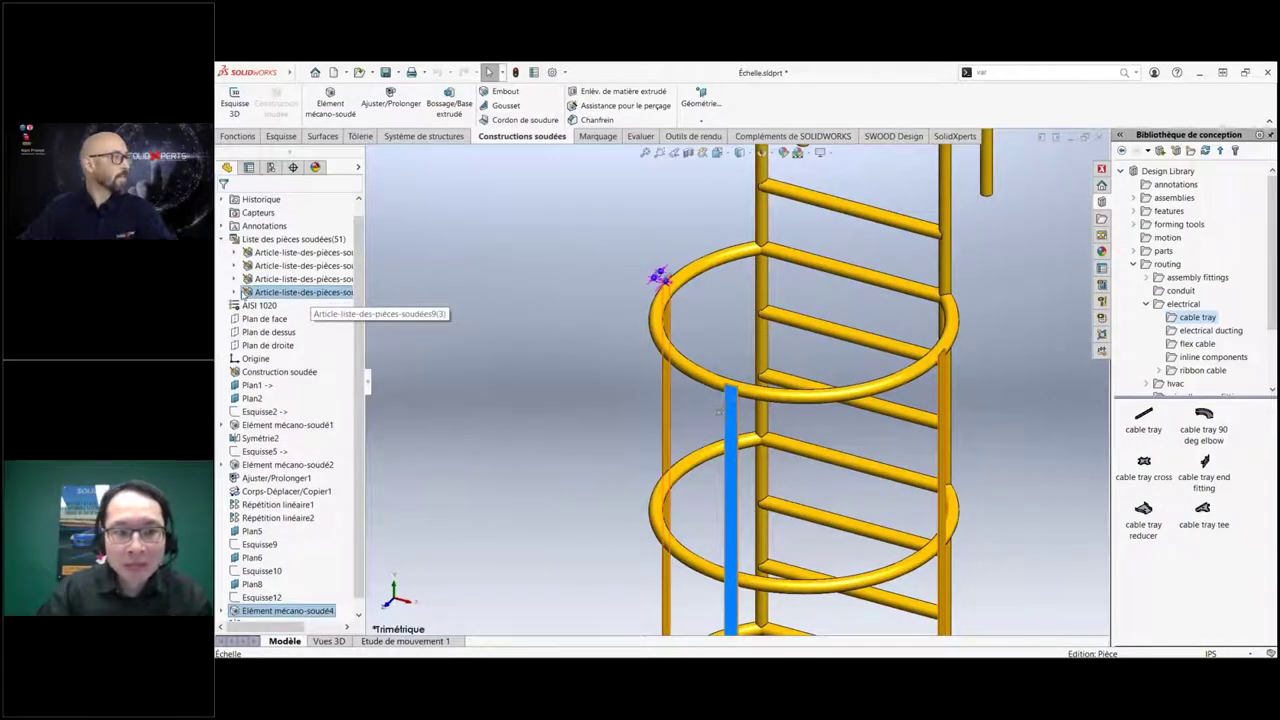
click(234, 292)
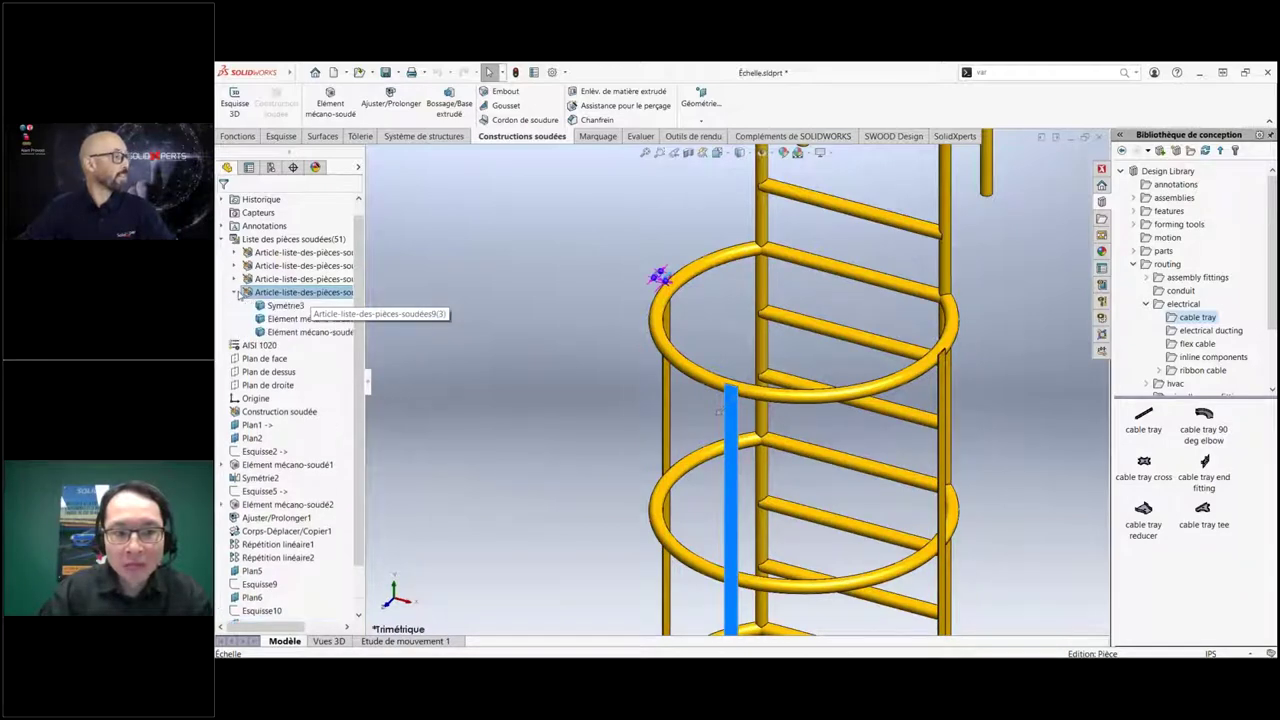
click(280, 306)
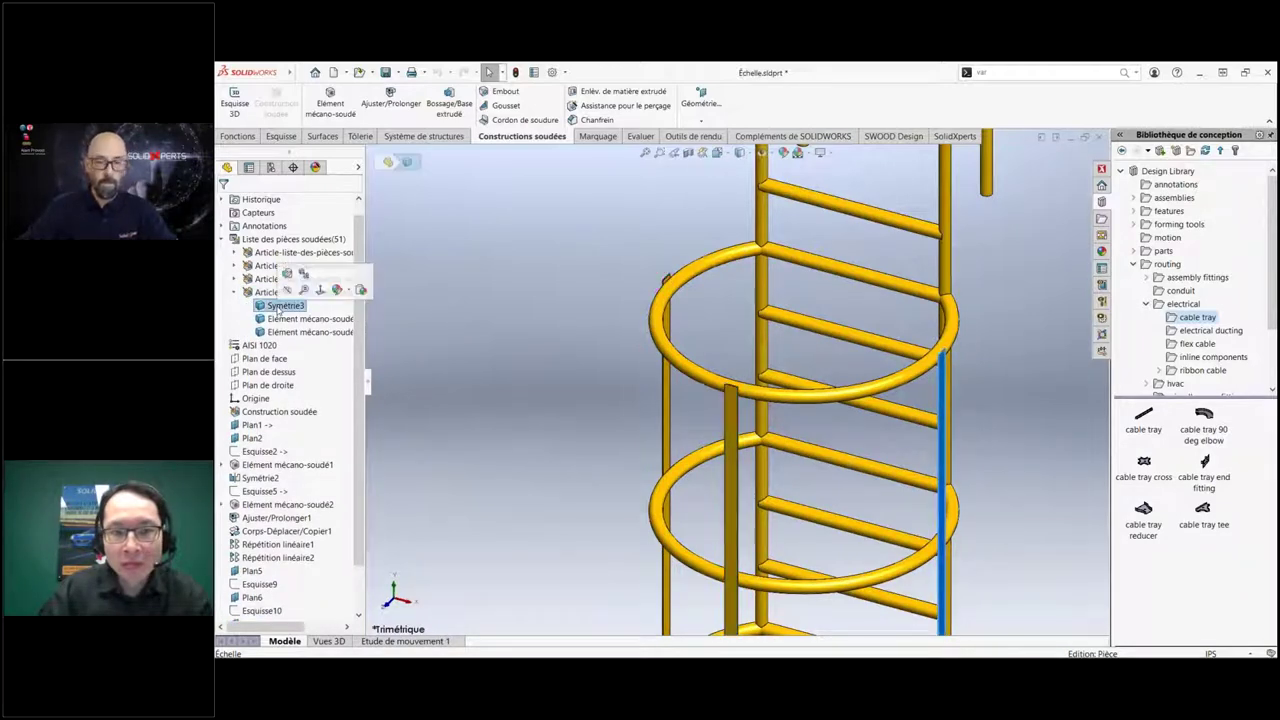
click(282, 319)
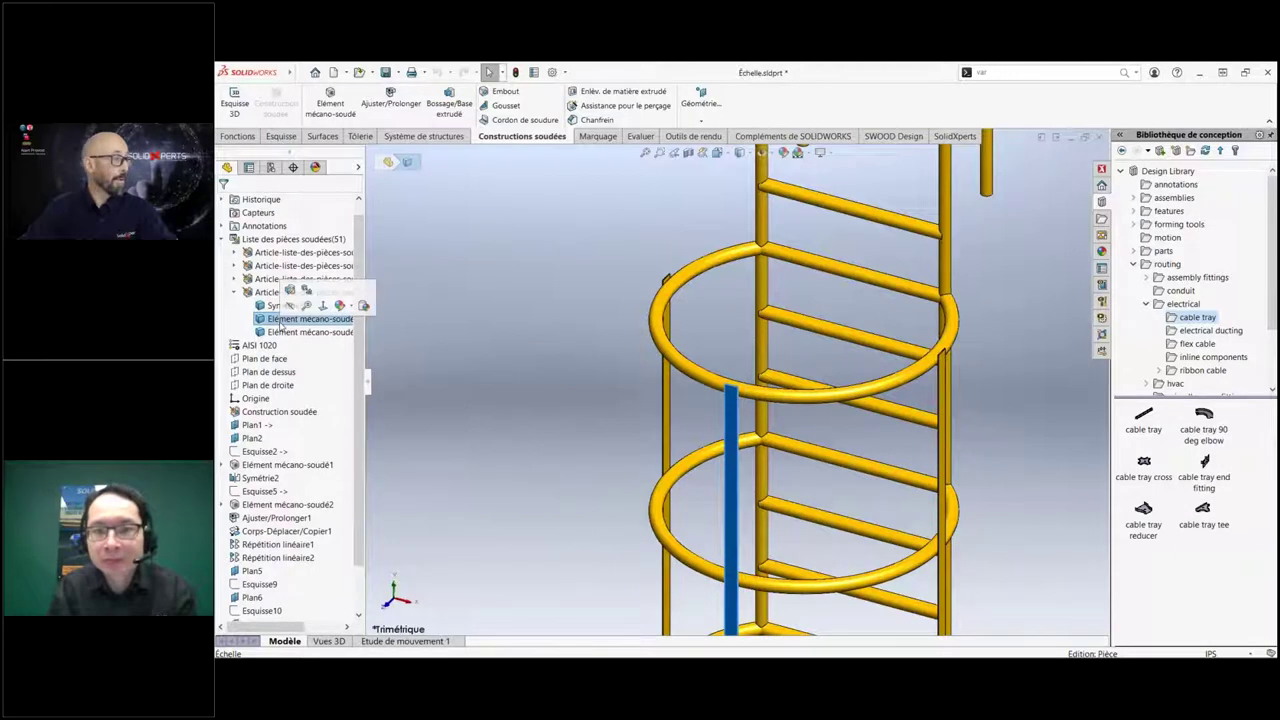
Rename the plate body to Plaque and go back to the ladder drawing.
right_click(282, 322)
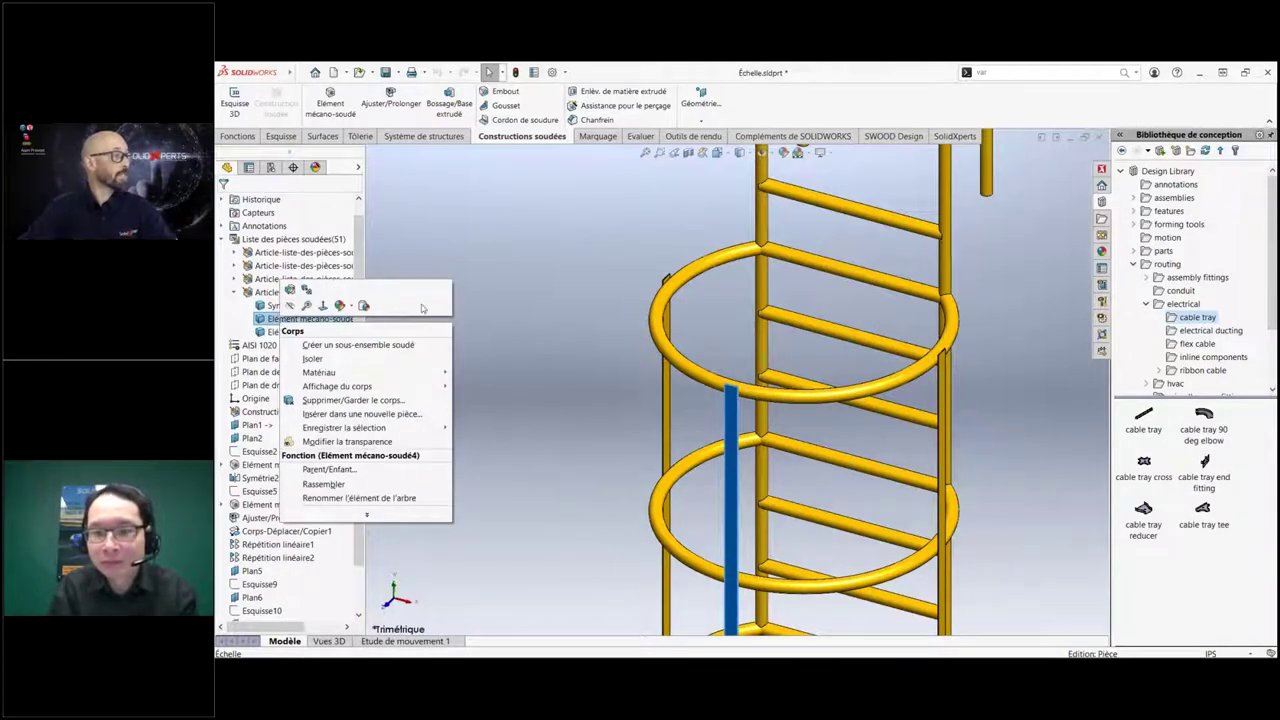
click(543, 328)
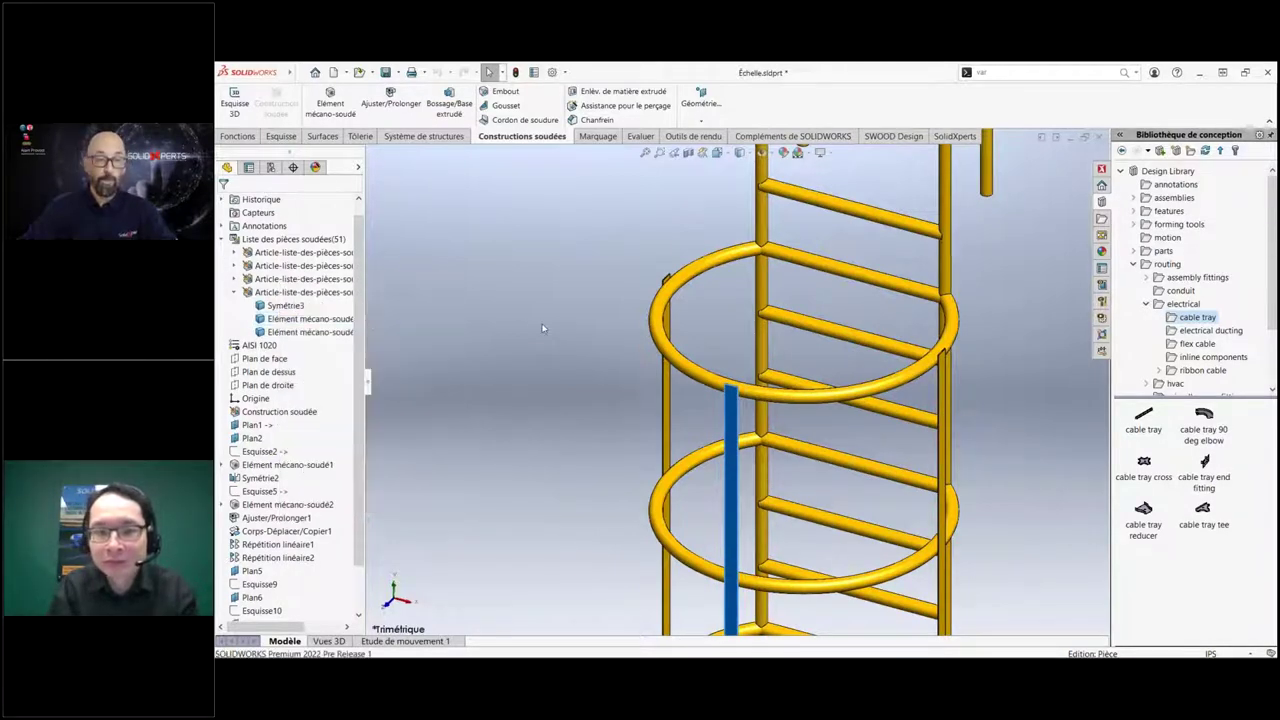
click(305, 320)
click(305, 320)
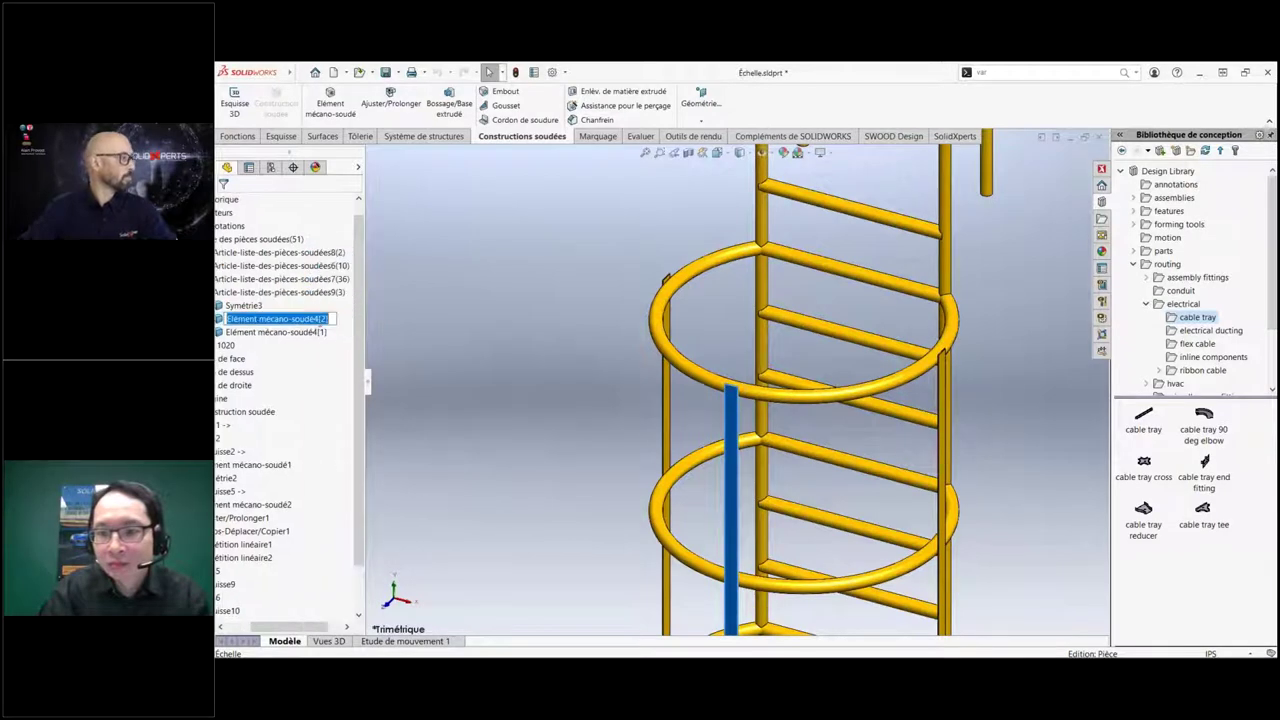
text(Plaque)
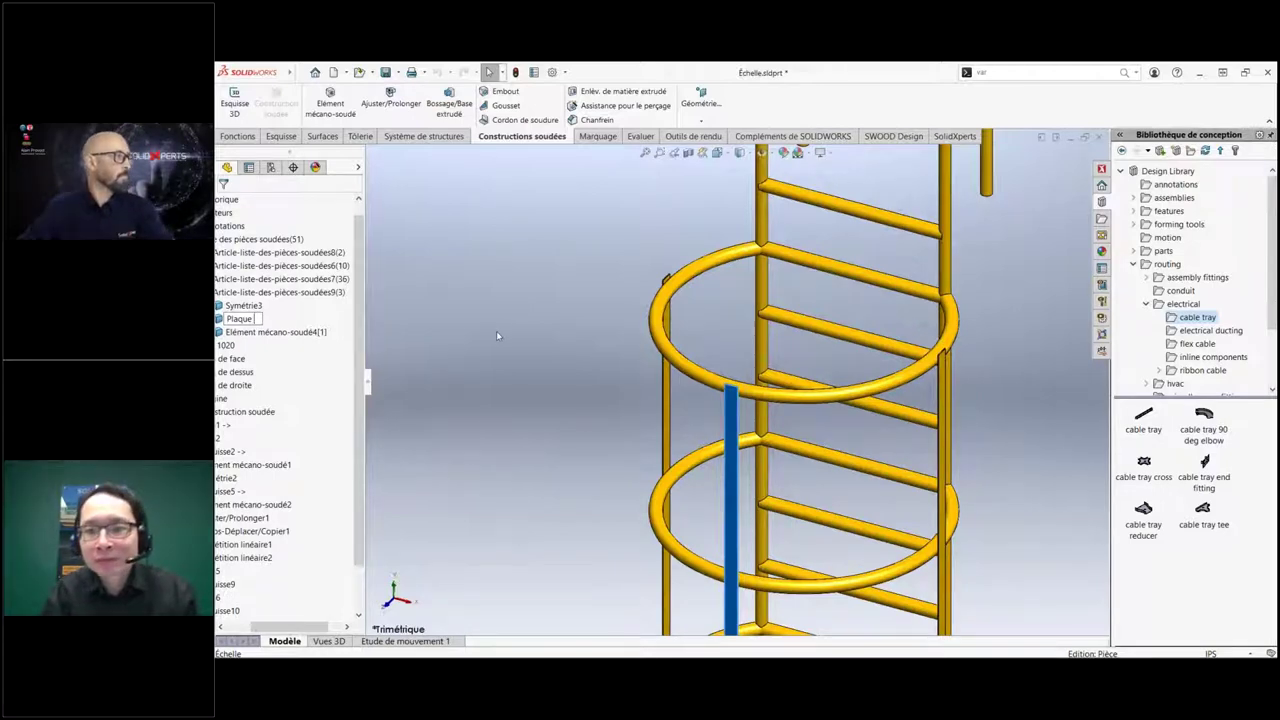
key(Return)
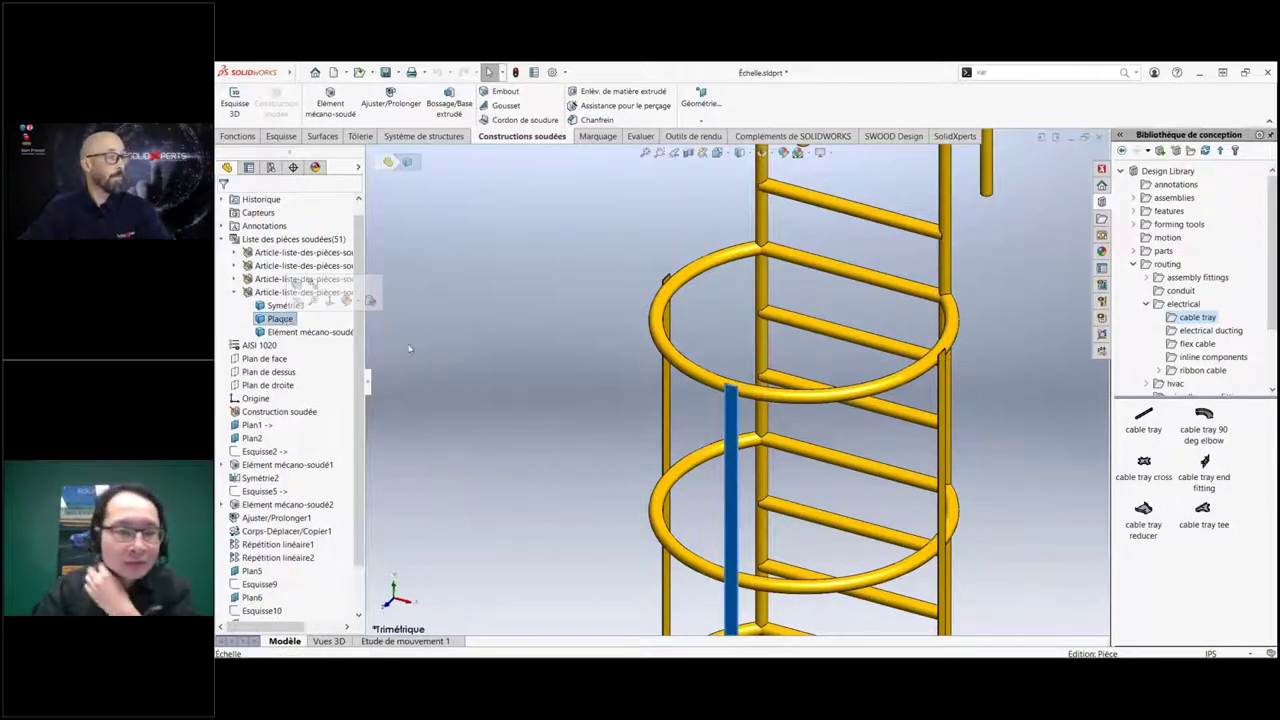
click(548, 341)
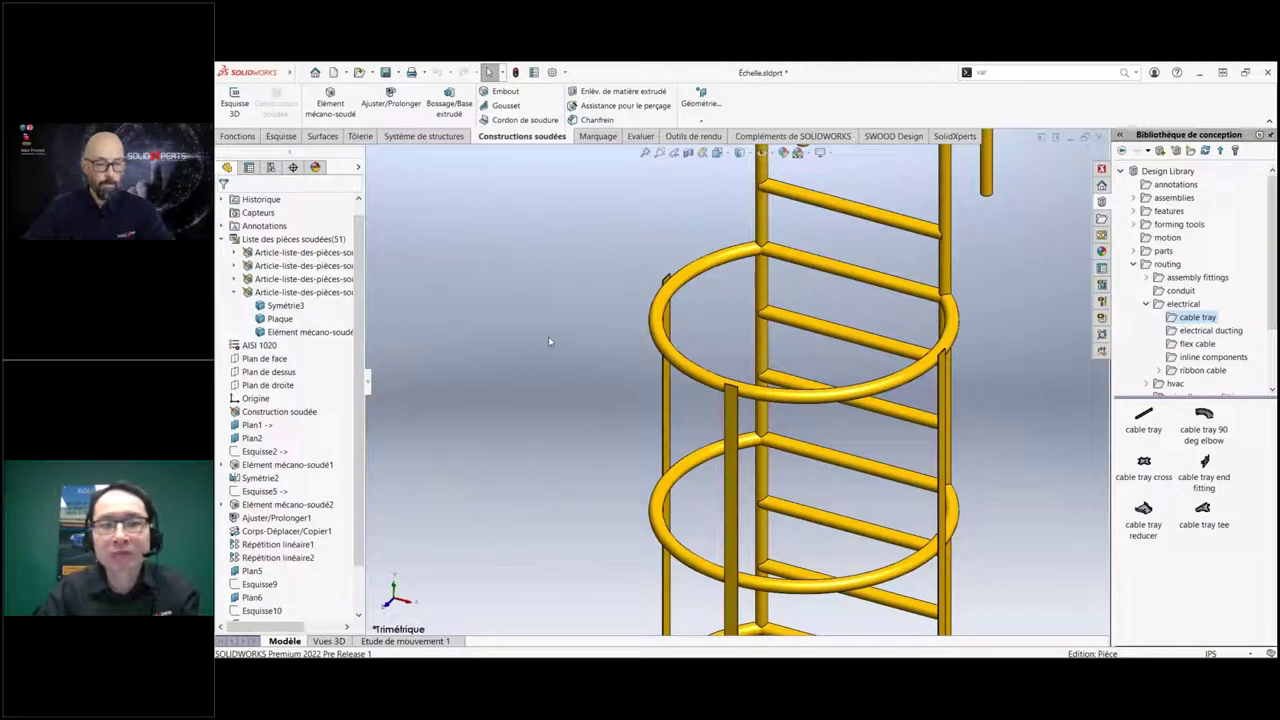
key(ctrl+Tab)
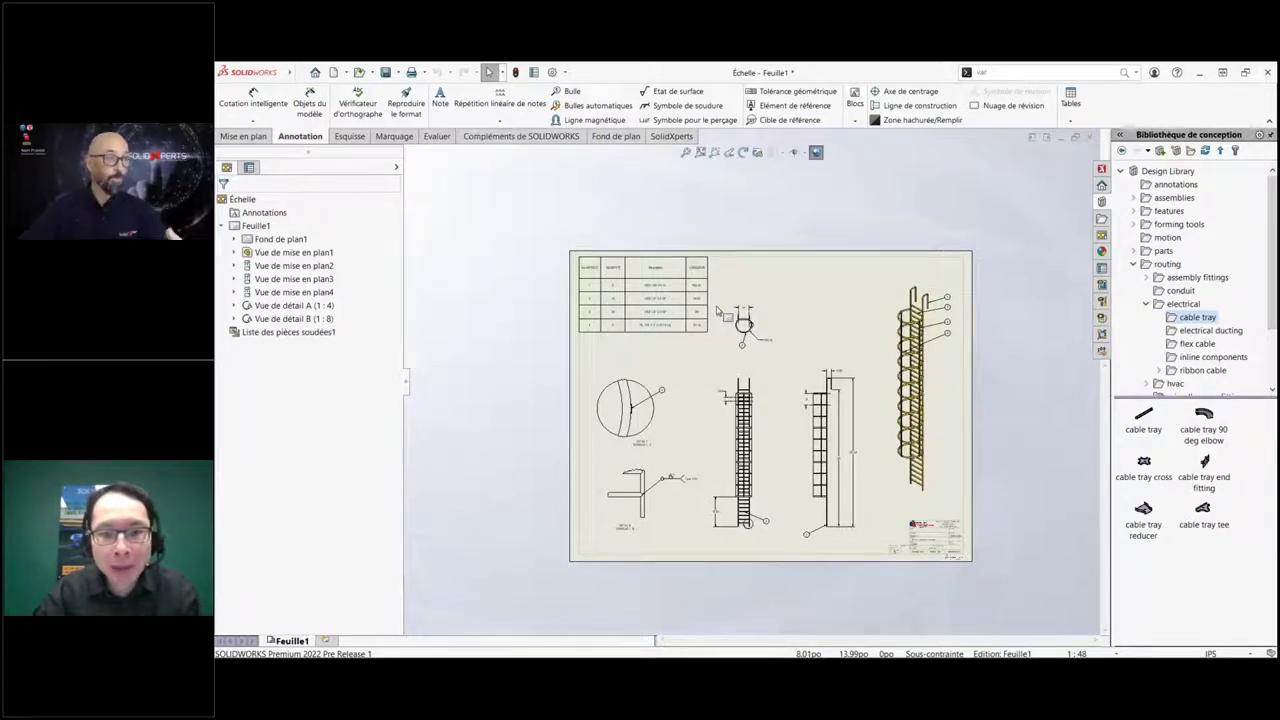
Set the cut list's Description column to the Description_FR custom property.
scroll(722, 310, down, 1)
scroll(700, 325, down, 1)
scroll(655, 350, down, 2)
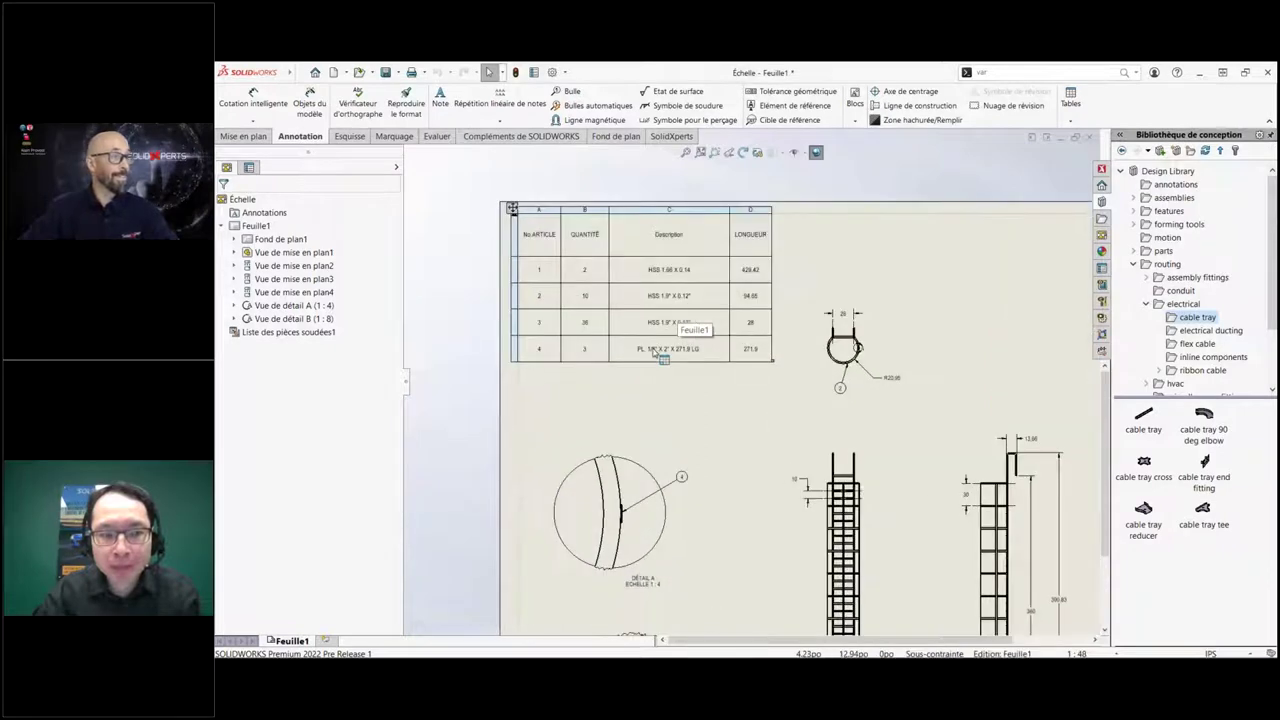
click(669, 209)
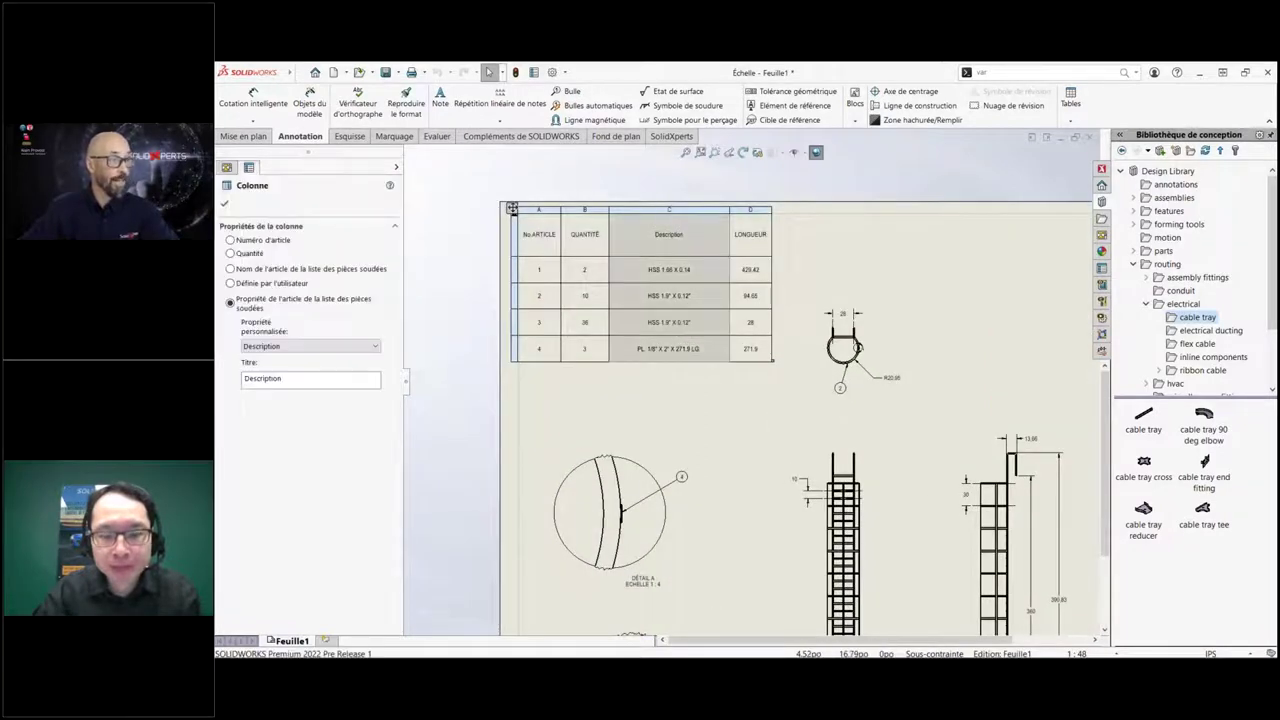
click(354, 346)
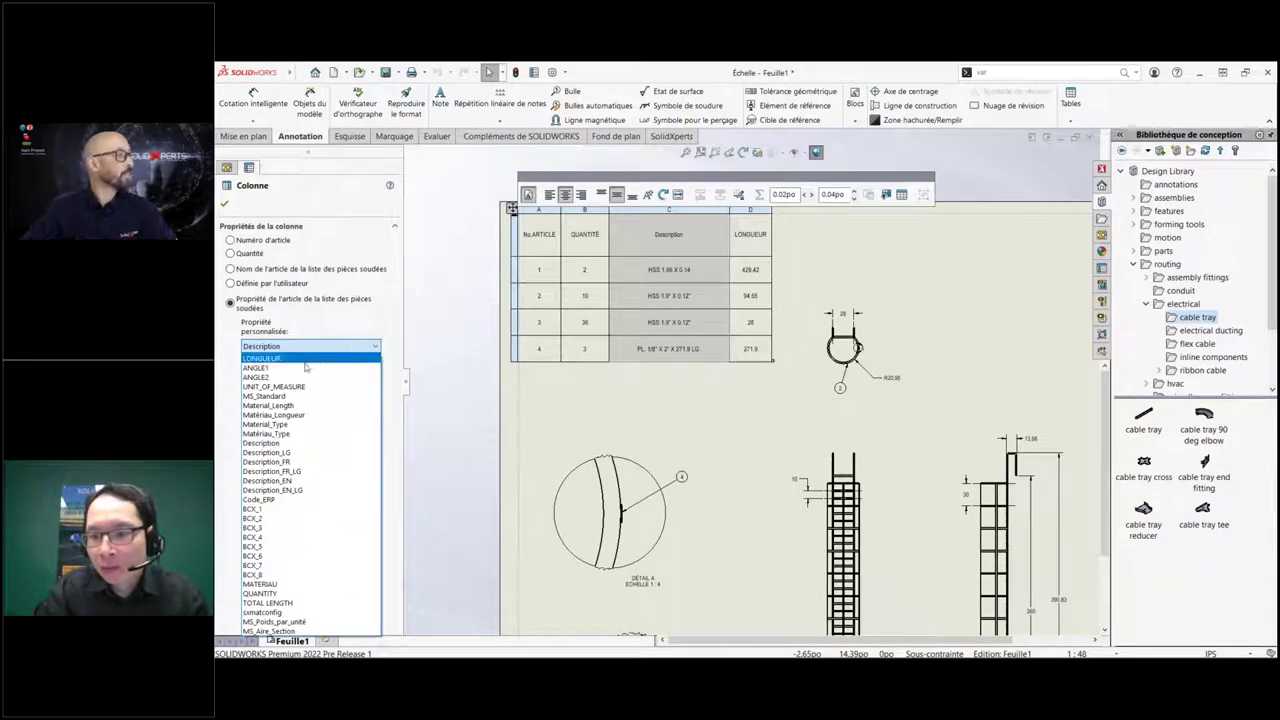
click(300, 462)
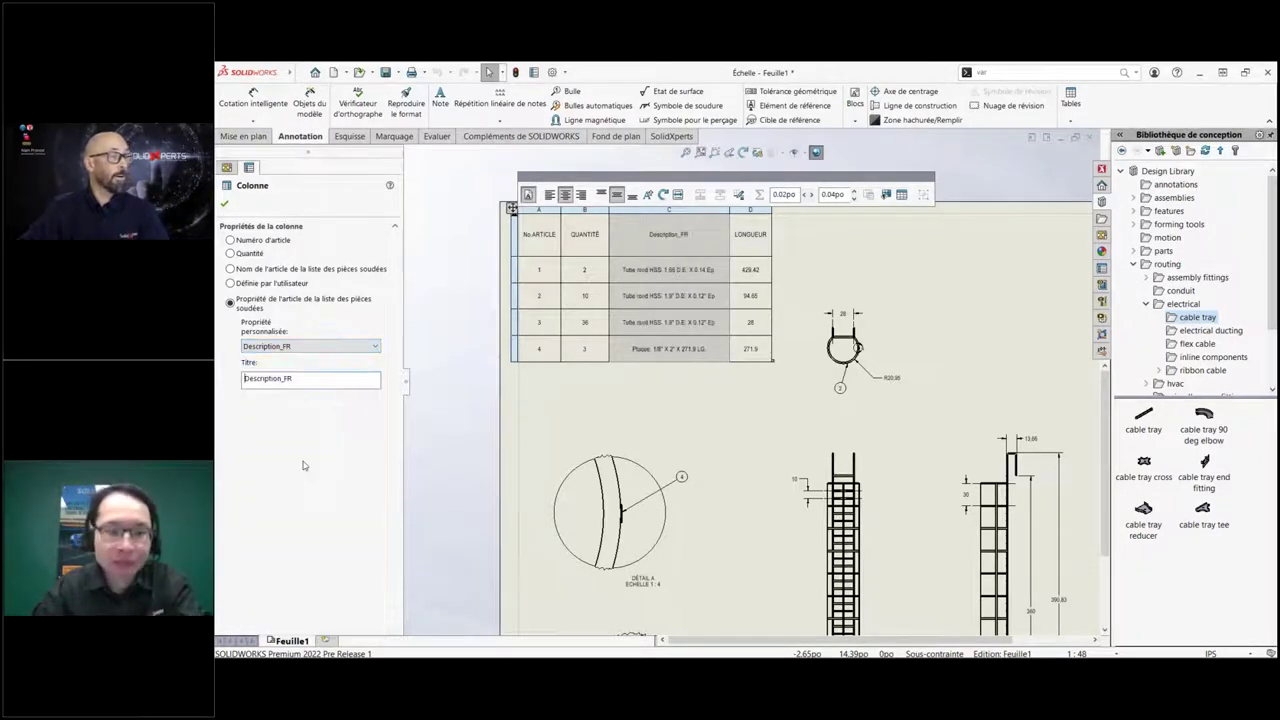
scroll(679, 363, down, 3)
scroll(680, 368, down, 3)
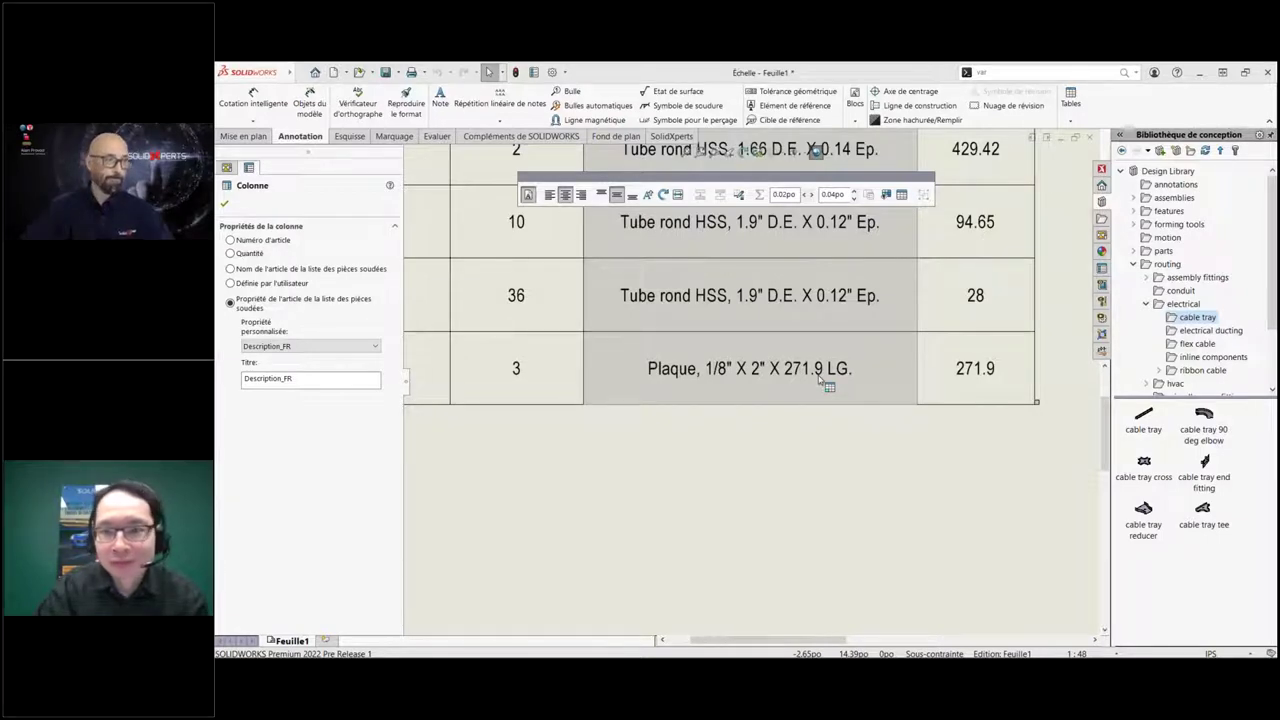
click(226, 206)
scroll(737, 457, up, 5)
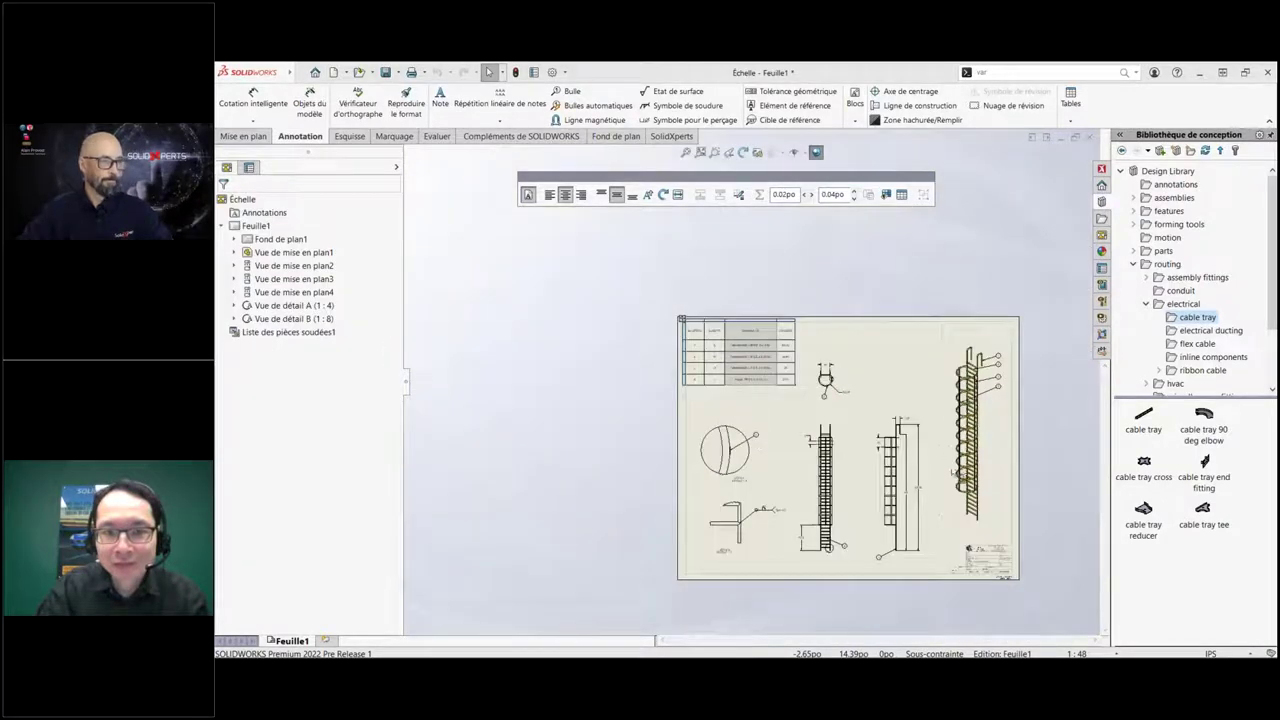
scroll(1030, 498, up, 2)
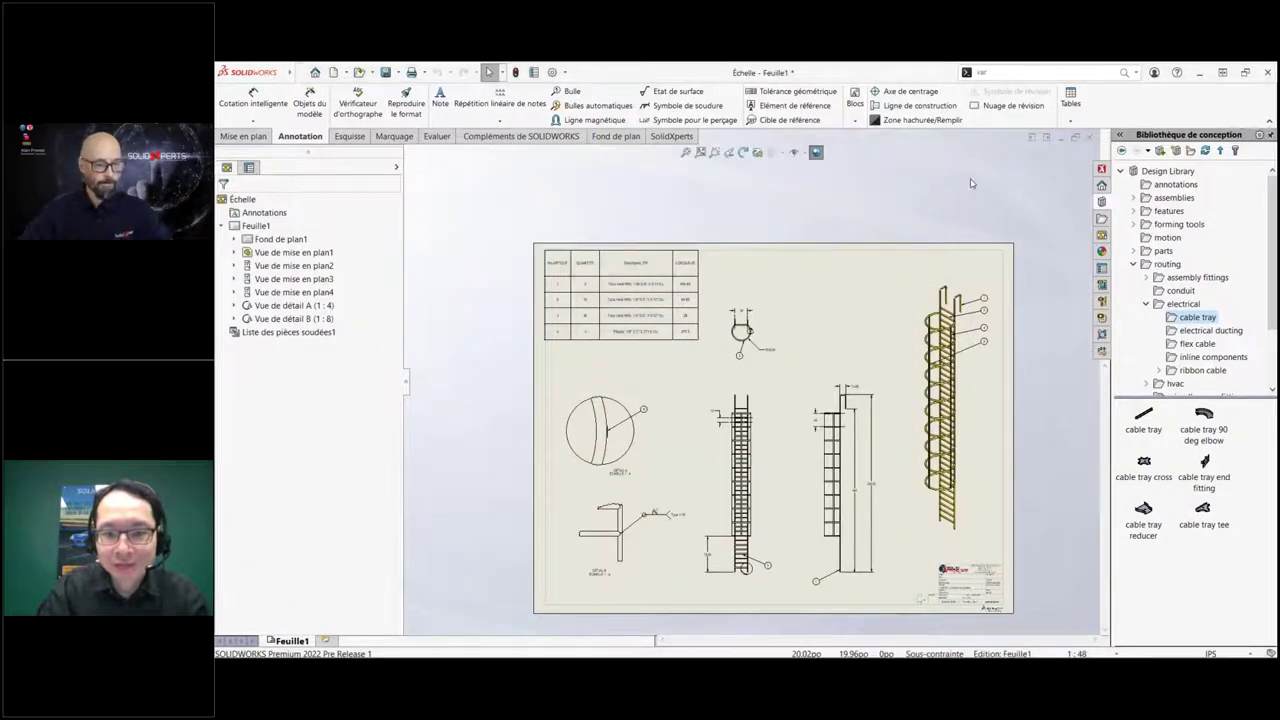
Switch back to the Échelle ladder part model.
key(ctrl+Tab)
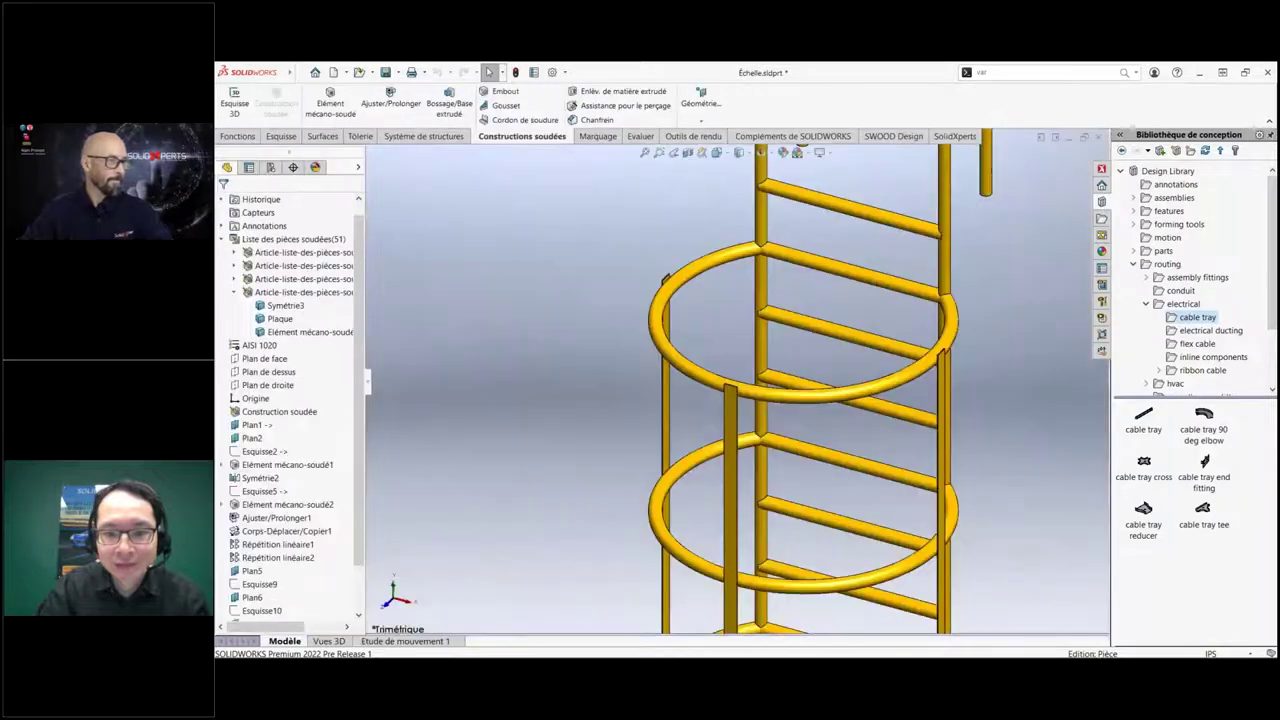
scroll(883, 231, up, 3)
scroll(883, 231, down, 1)
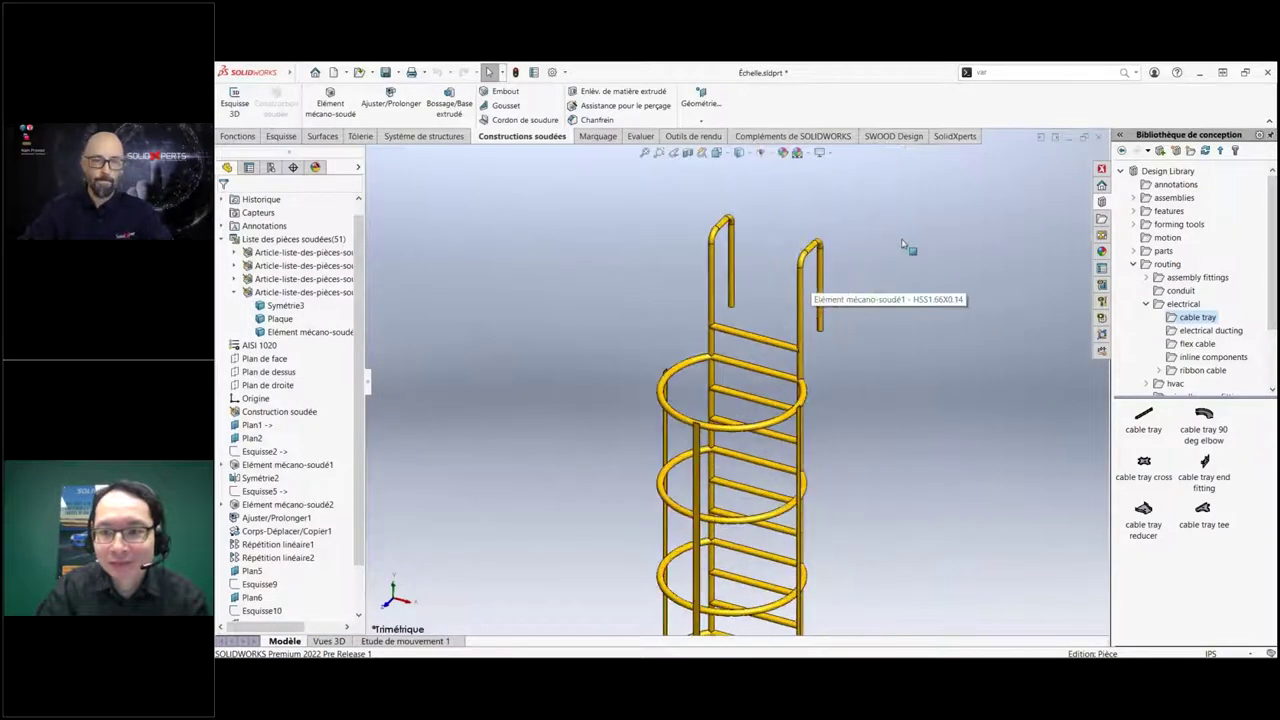
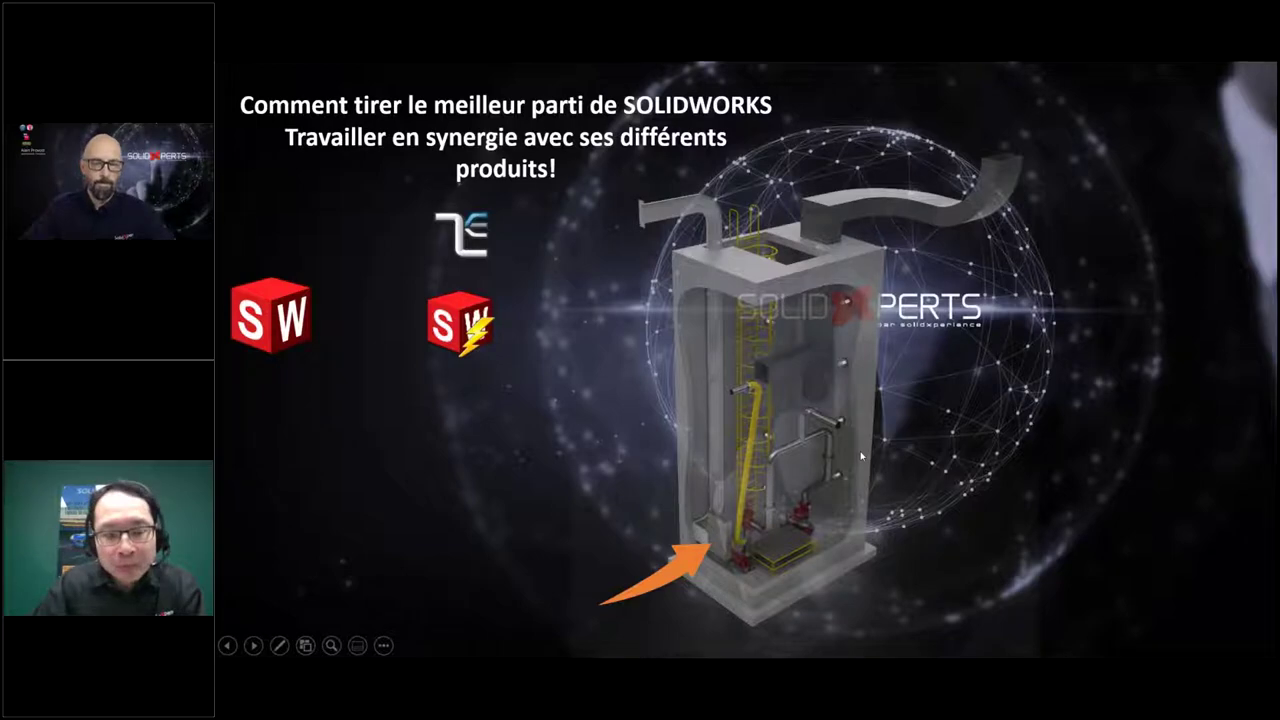
Switch from the PowerPoint title slide to the SOLIDWORKS Puit.sldasm window.
key(alt+Tab)
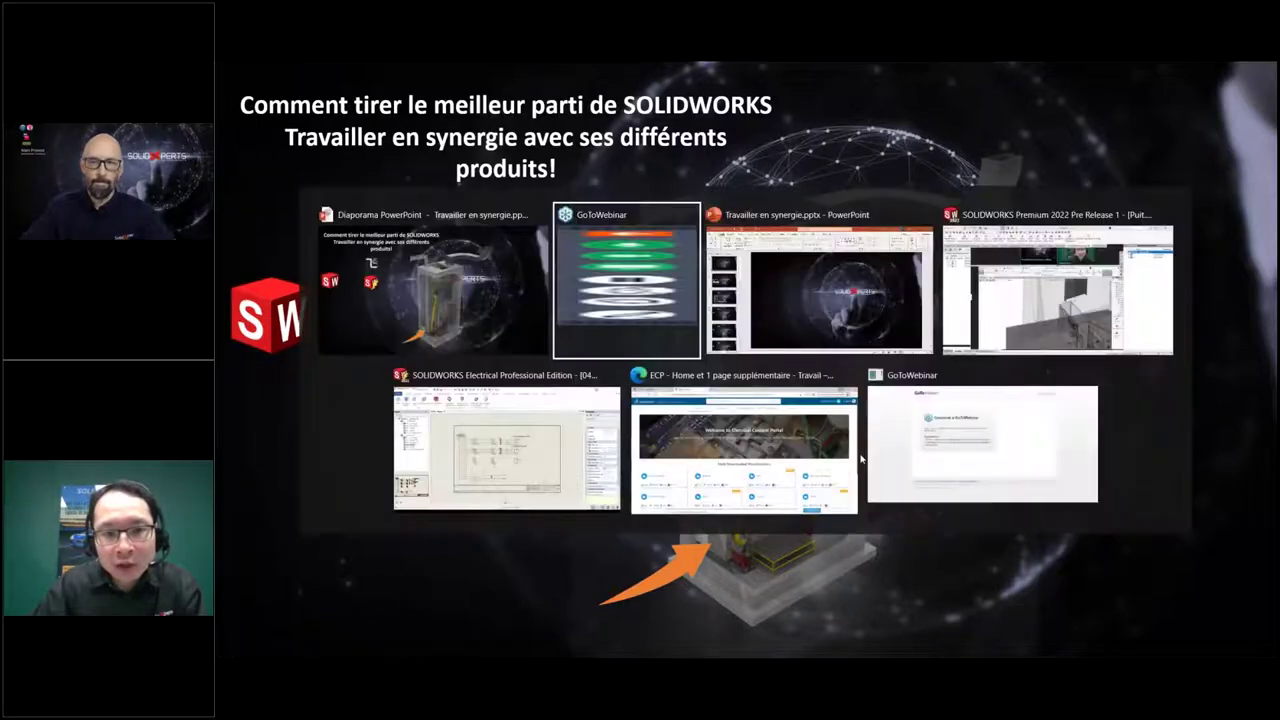
key(alt+Tab)
key(alt+Tab)
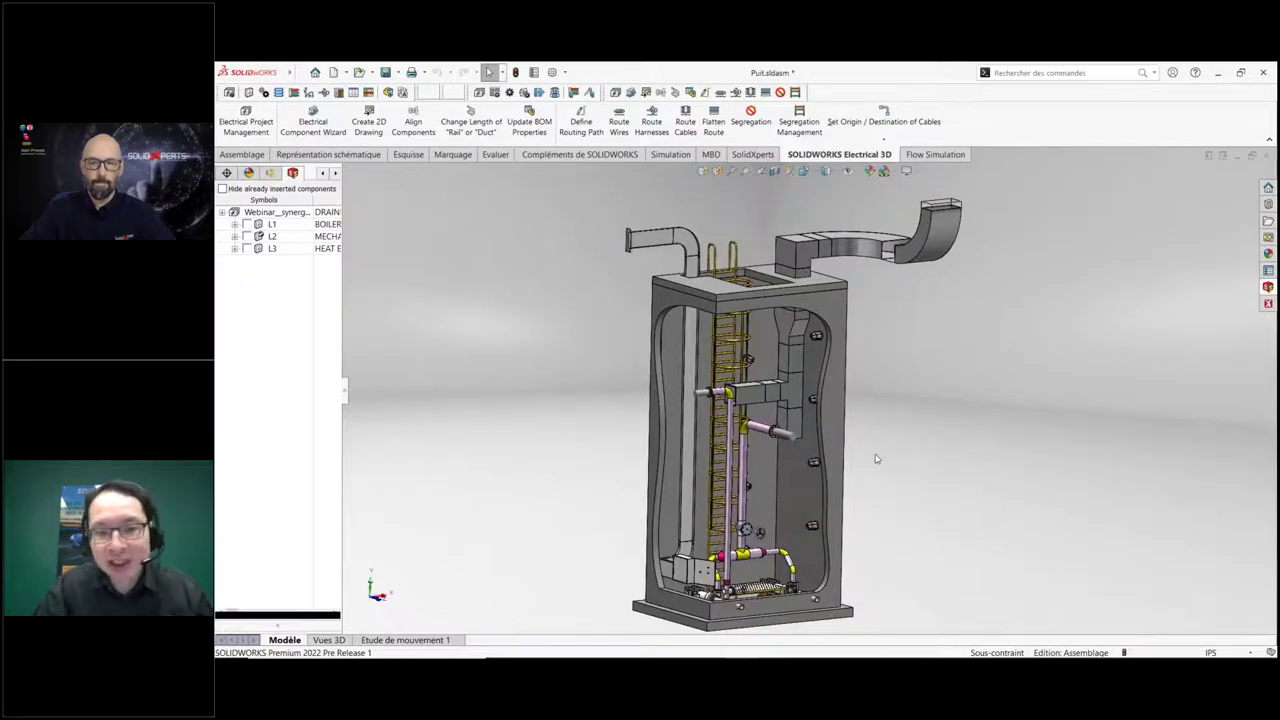
Show the Webinar_synergy_99 page list with the 2 ELECTRICAL book expanded to pages 01–06.
scroll(665, 570, down, 2)
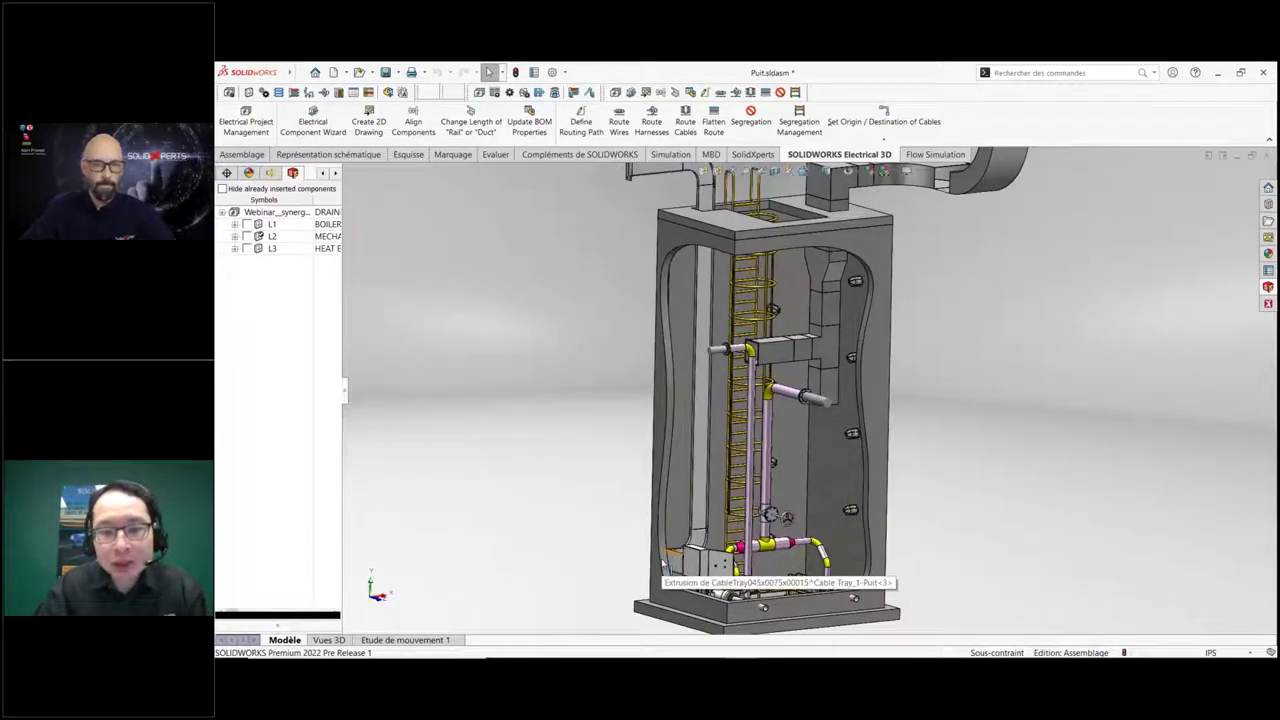
scroll(678, 566, down, 2)
scroll(690, 555, down, 2)
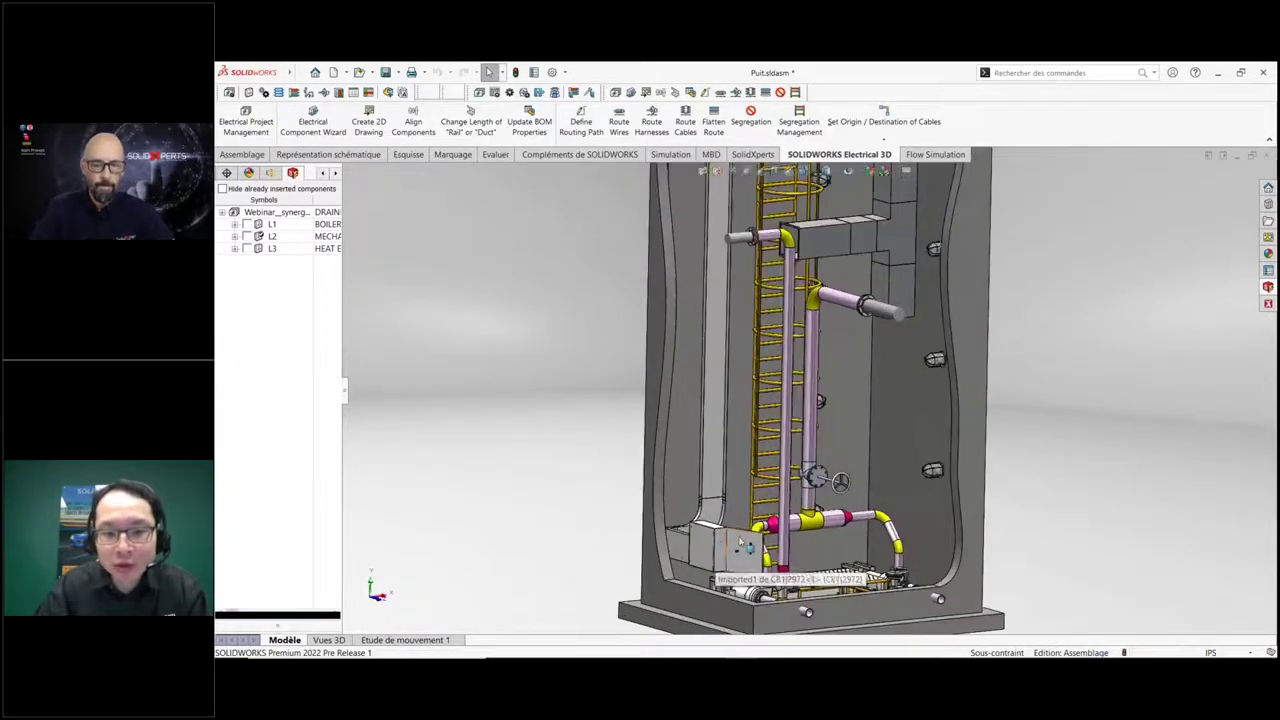
middle_drag(731, 522, 701, 560)
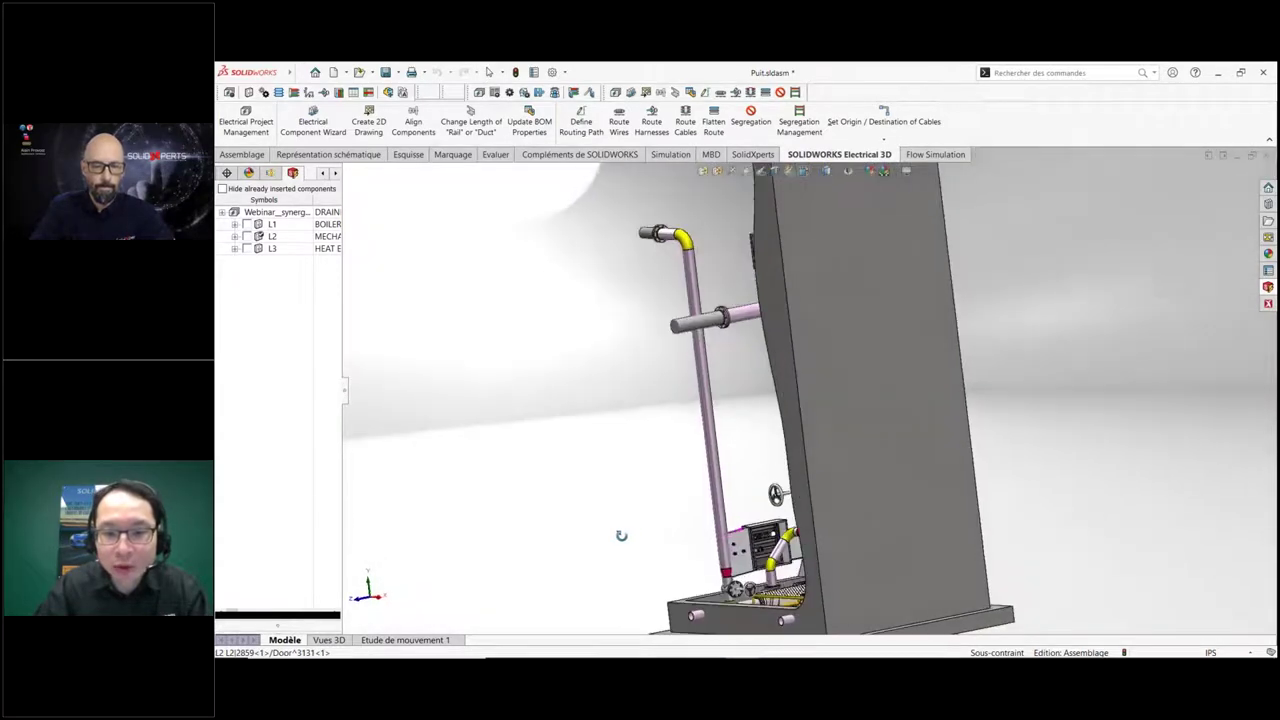
scroll(701, 560, down, 2)
scroll(701, 560, down, 2)
scroll(701, 560, down, 2)
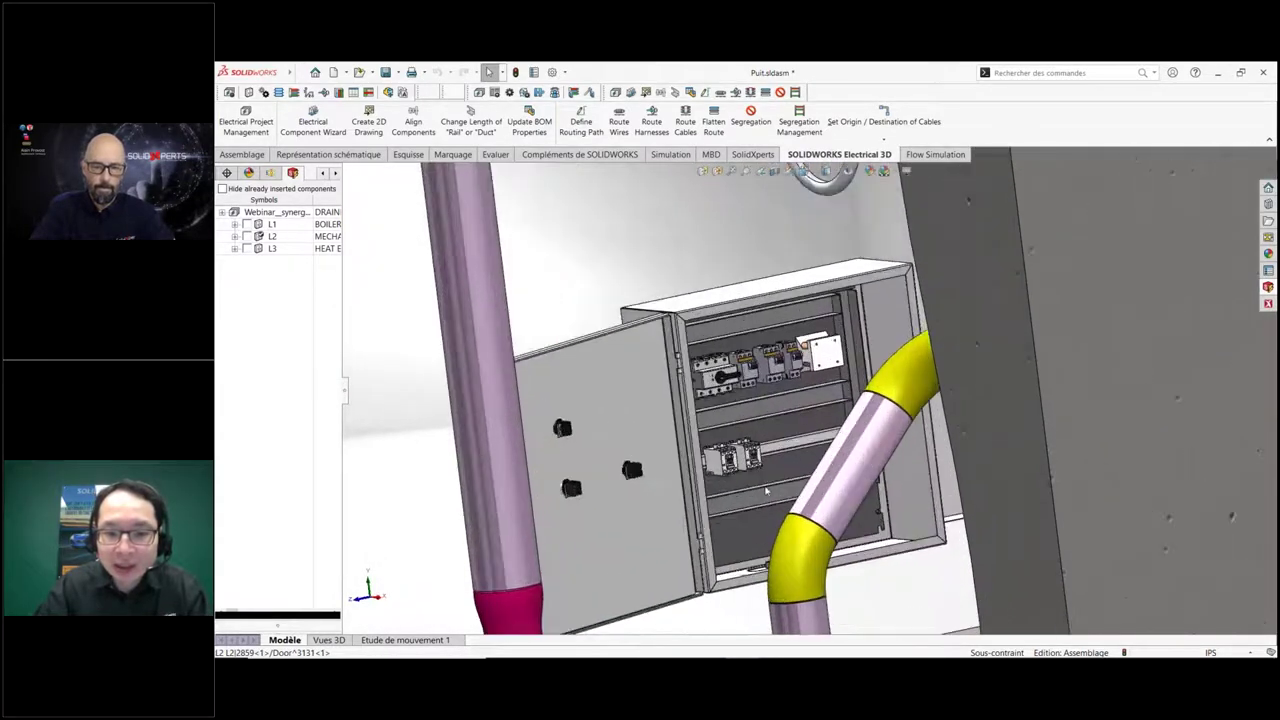
middle_drag(701, 560, 775, 485)
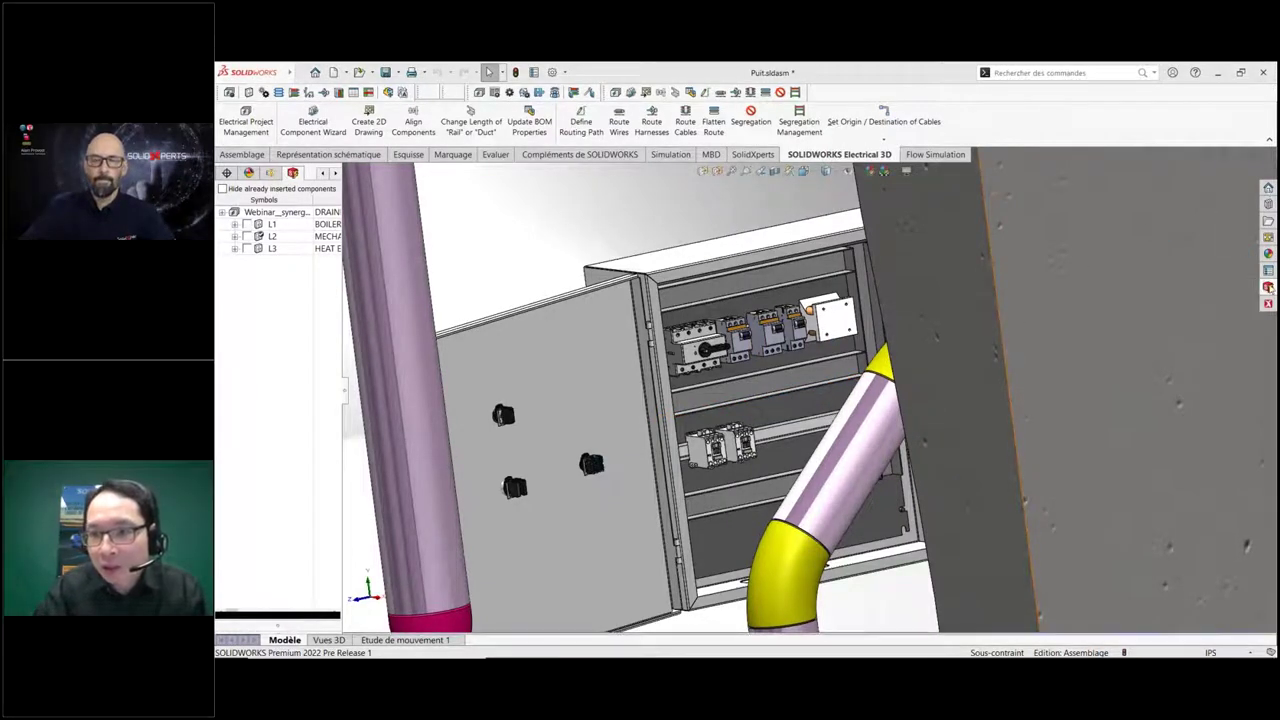
click(1267, 287)
click(1071, 208)
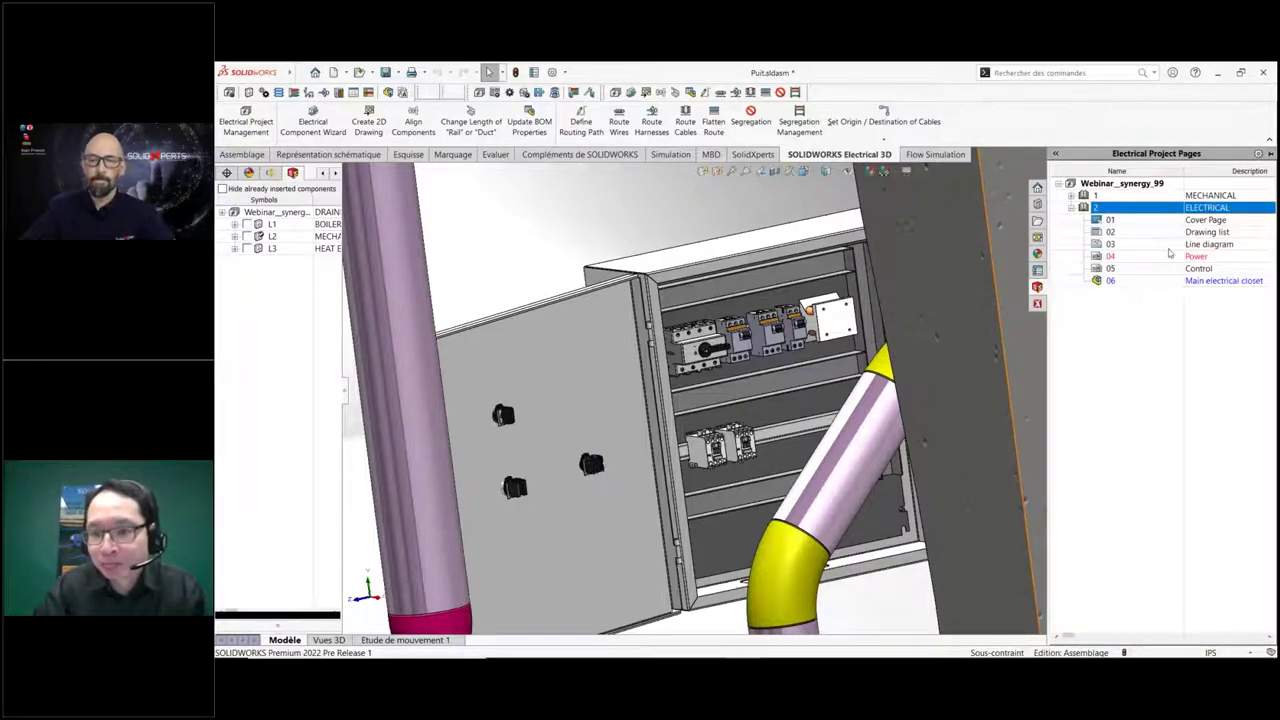
Preview the 04 Power schematic, then open page 06 Main electrical closet as 3131.sldasm.
click(1196, 258)
double_click(1196, 258)
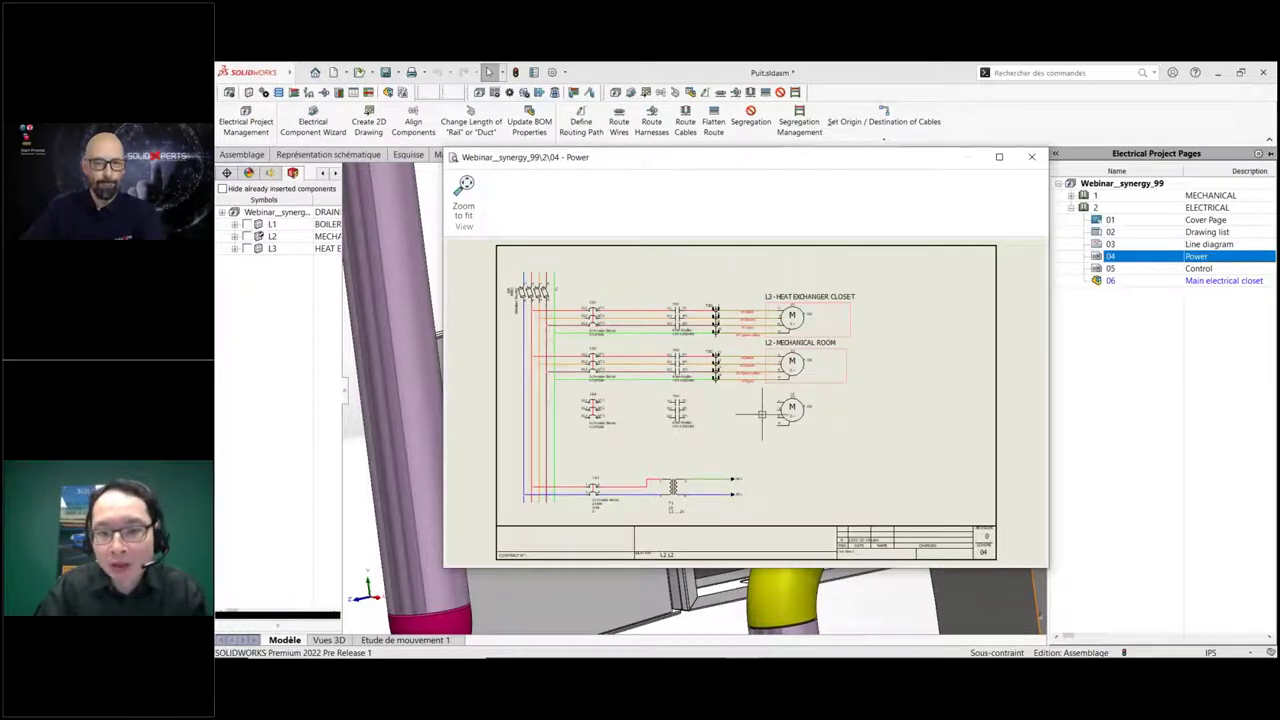
click(1031, 157)
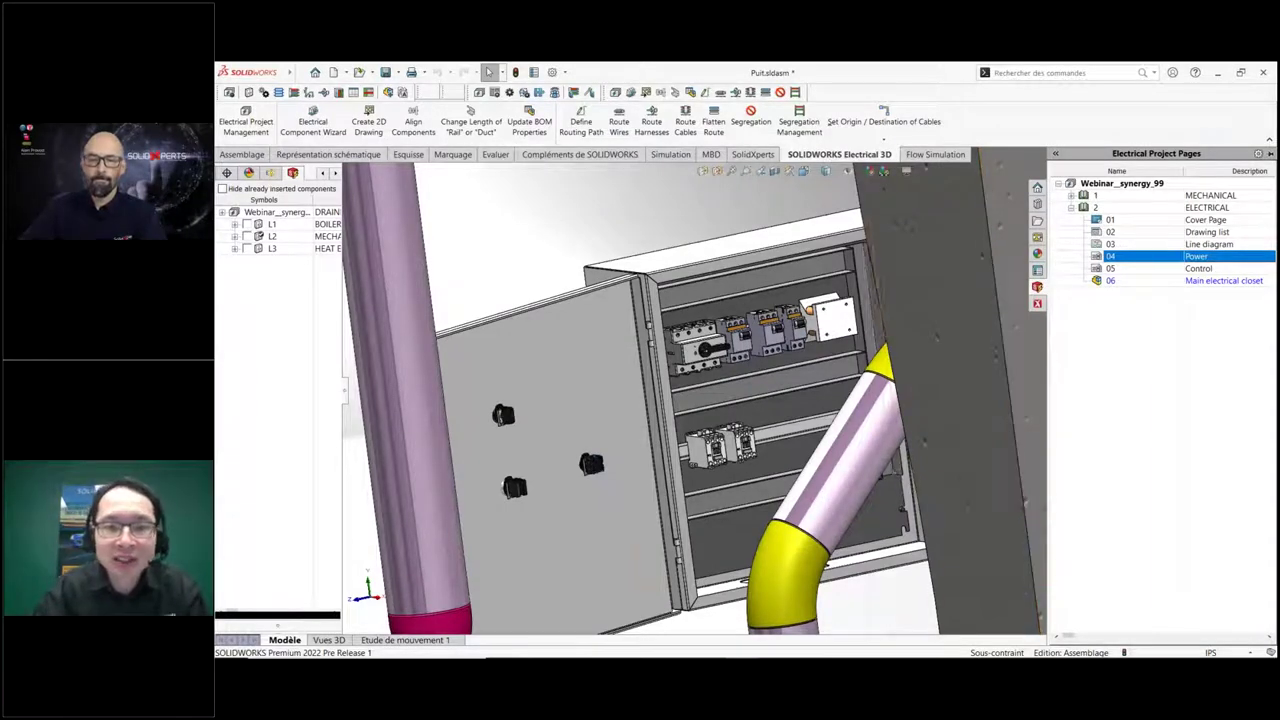
click(1125, 282)
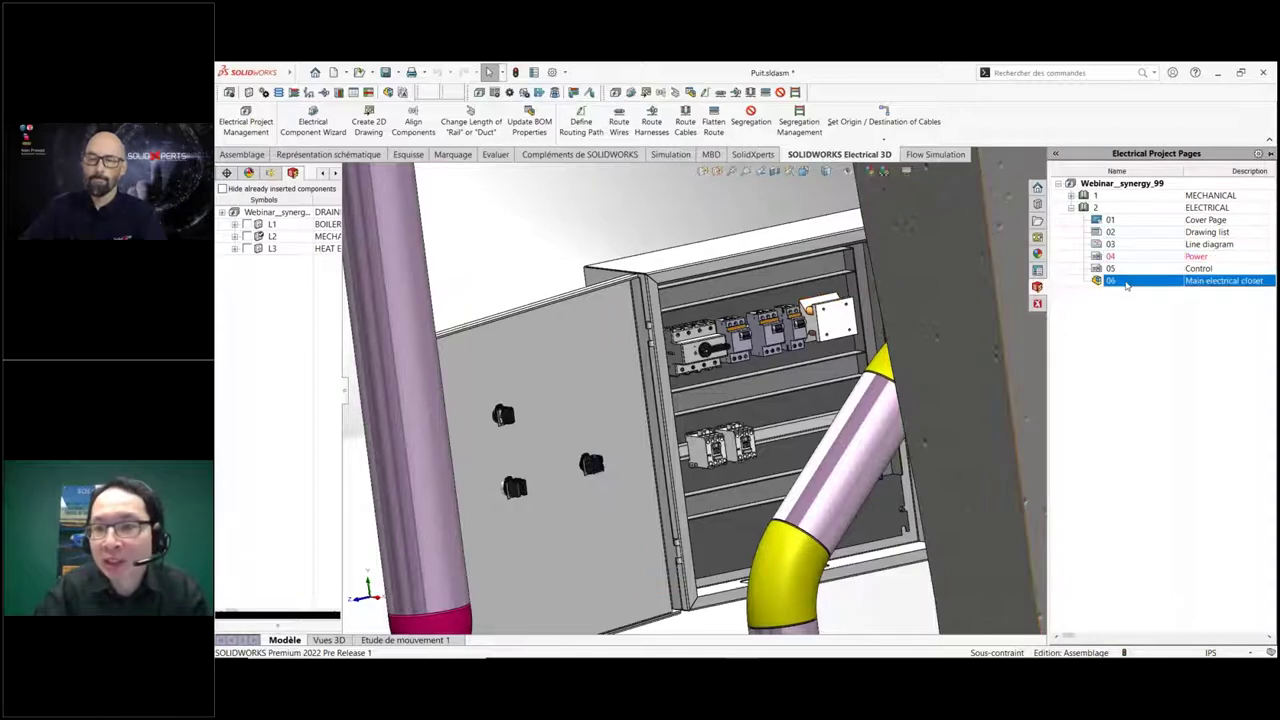
double_click(1125, 282)
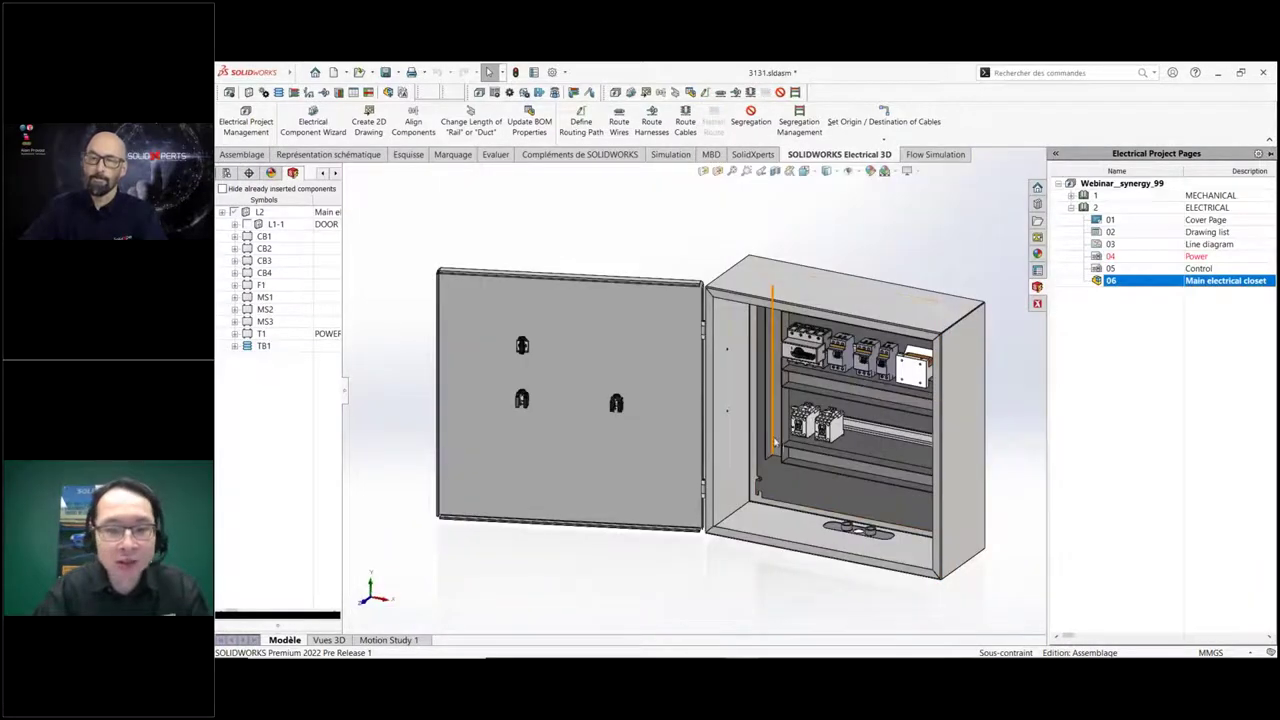
Route the cabinet wires with SOLIDWORKS Route using splines.
middle_drag(774, 442, 901, 410)
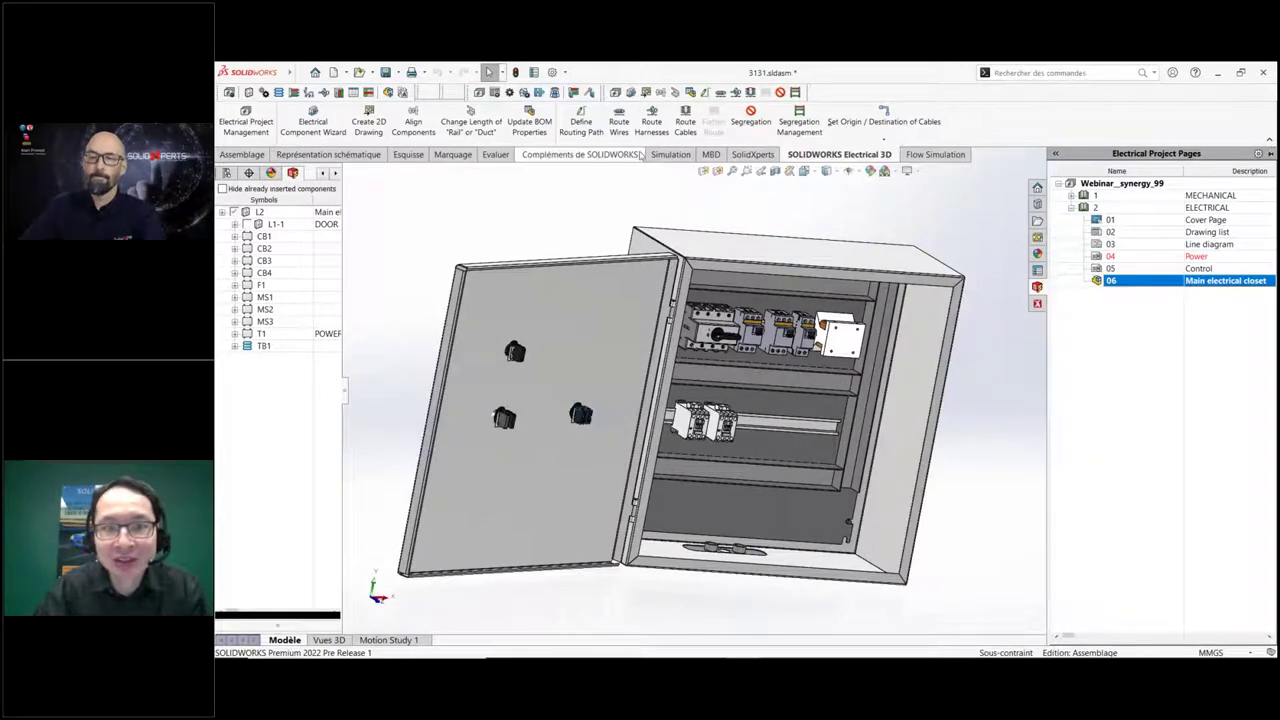
click(619, 120)
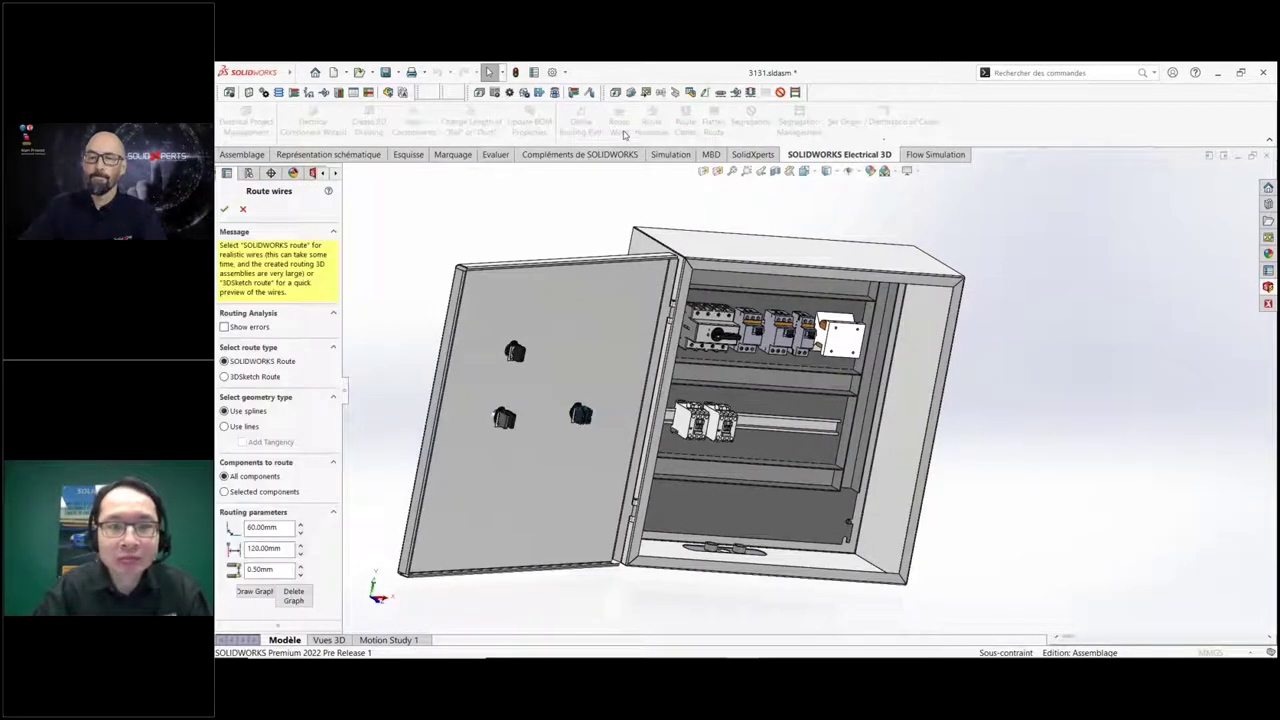
click(224, 210)
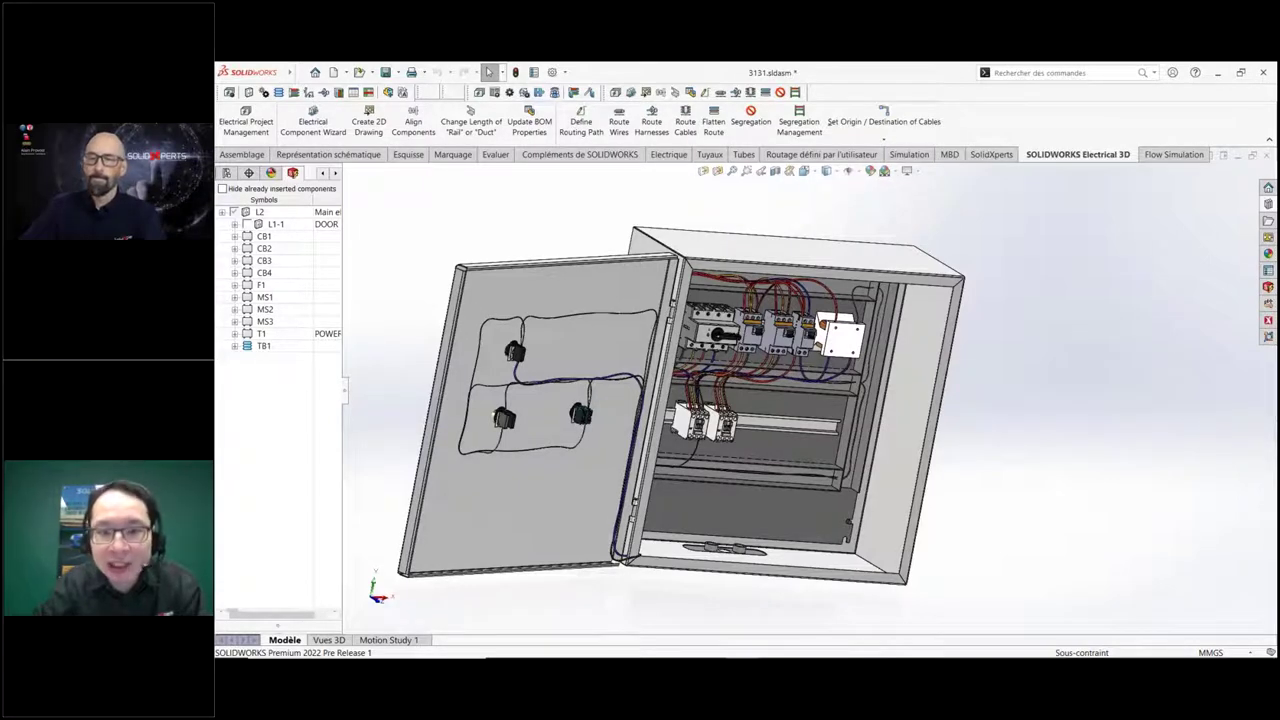
scroll(760, 330, down, 2)
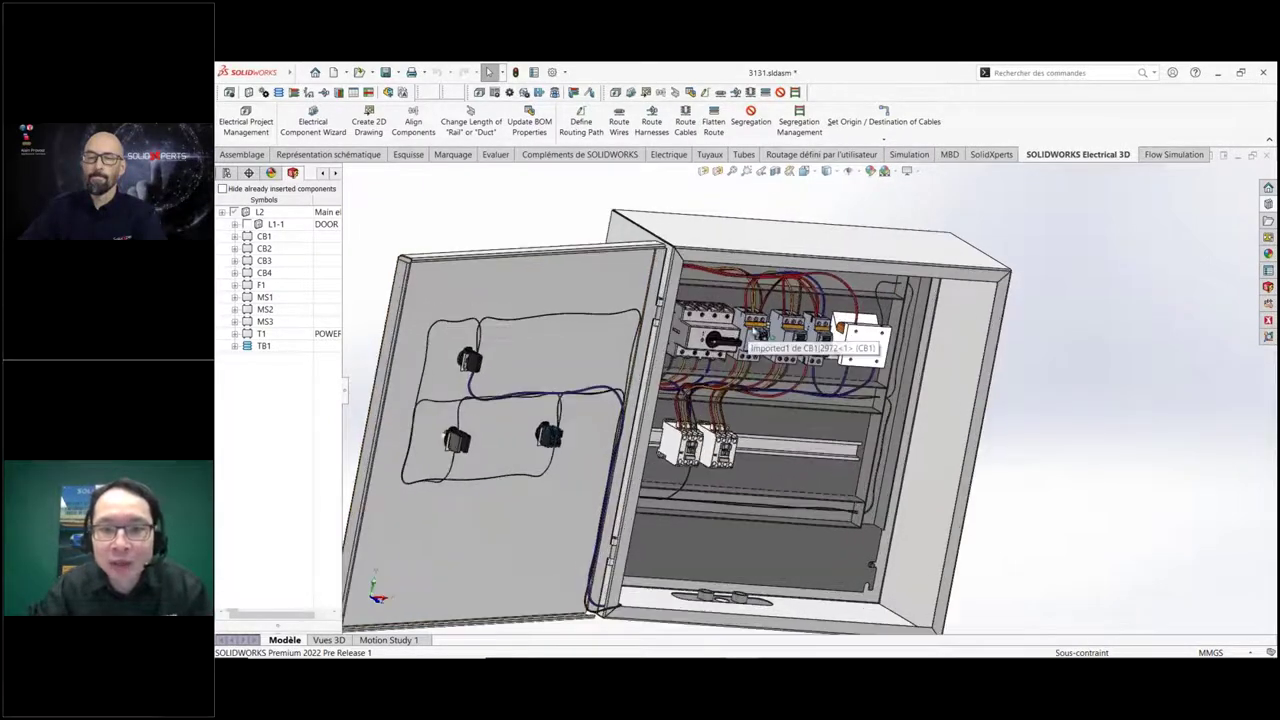
scroll(760, 330, down, 2)
scroll(780, 325, down, 2)
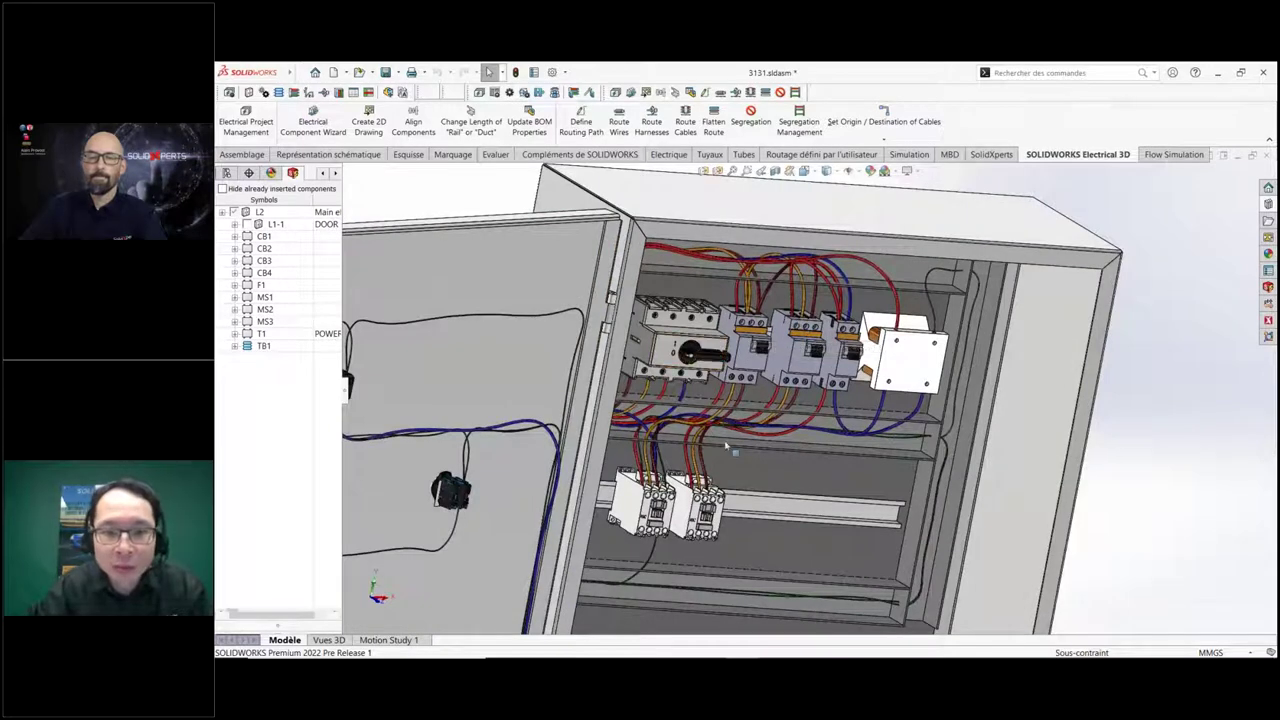
right_click(269, 350)
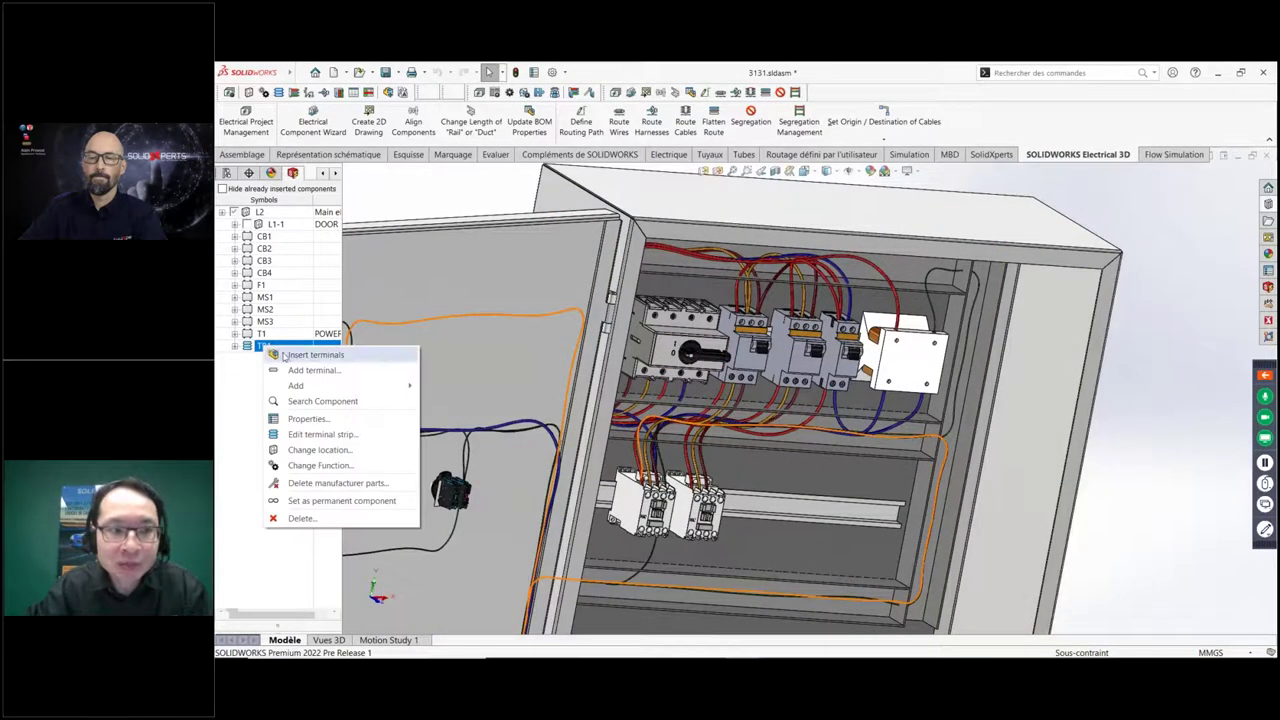
Insert the 1492-J3 terminal block for TB1 onto the cabinet's DIN rail.
click(300, 355)
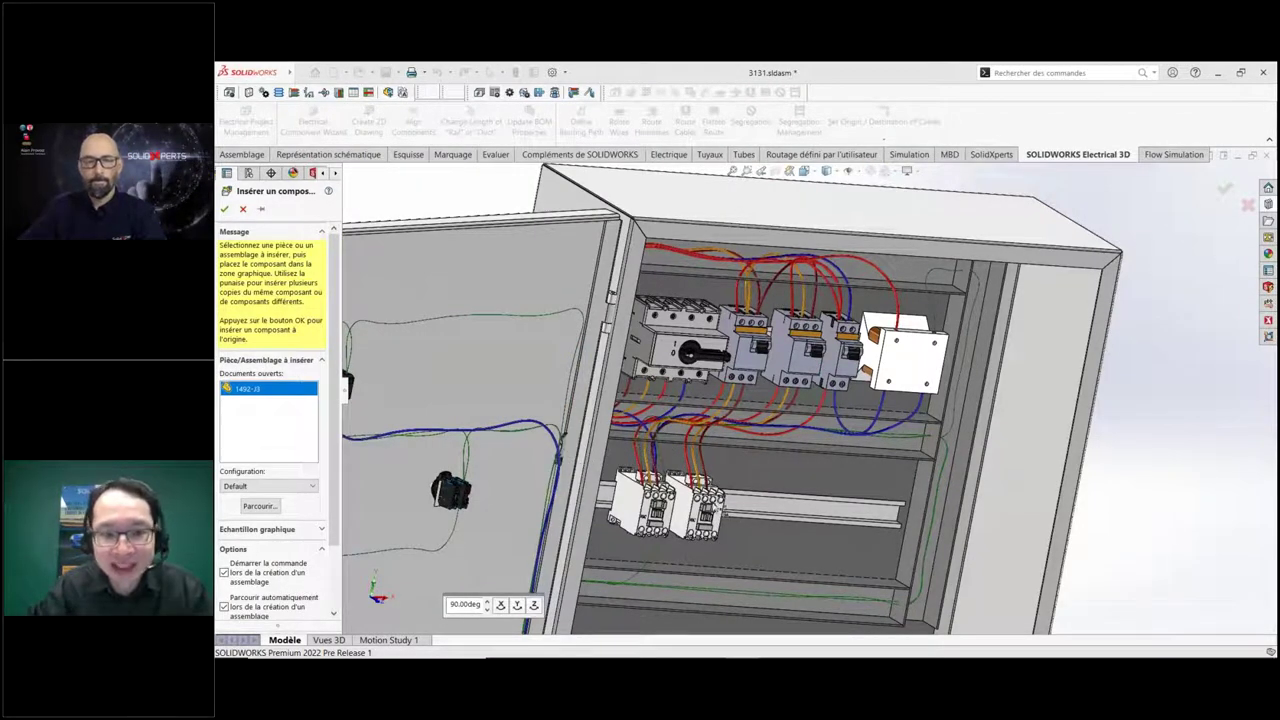
click(757, 505)
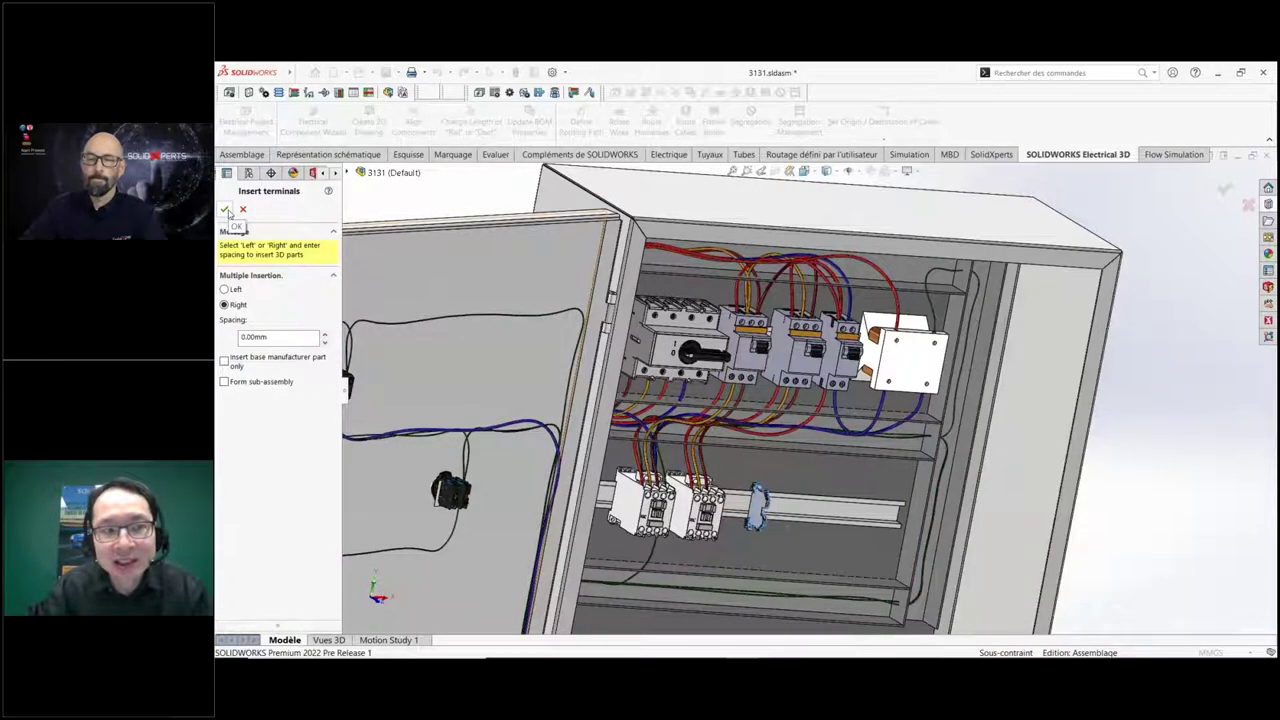
click(225, 209)
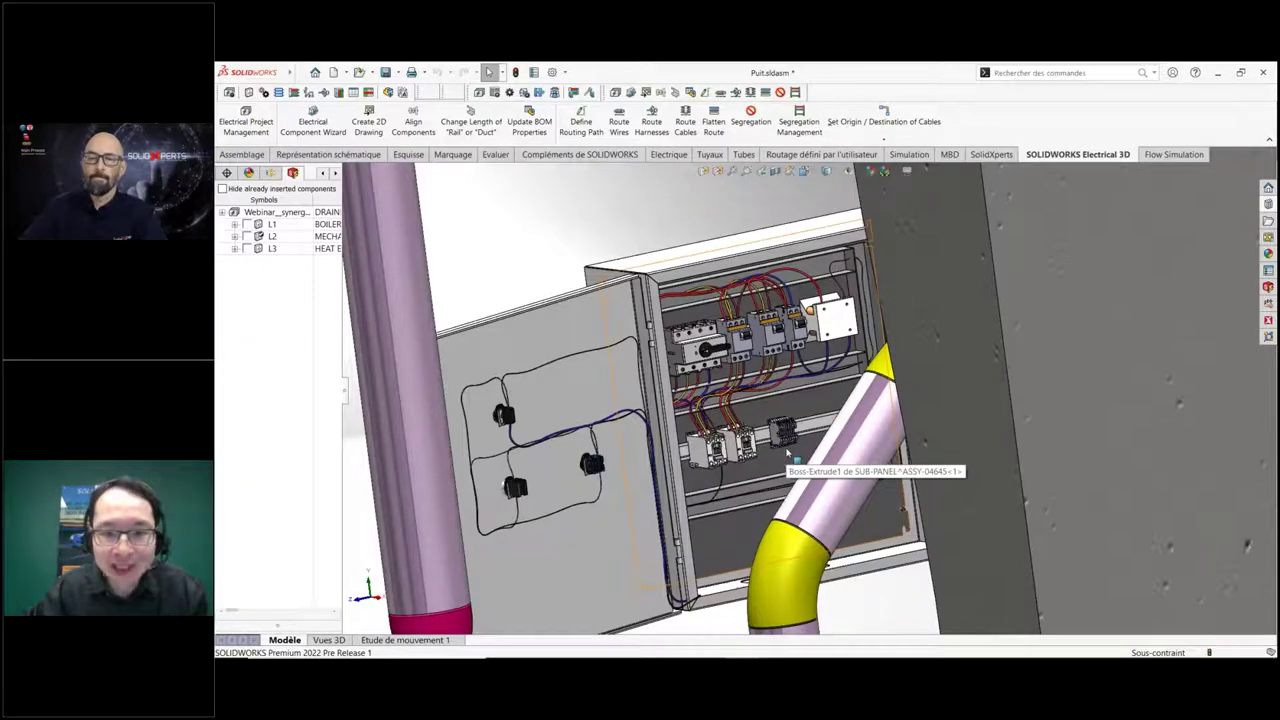
In 3131.sldasm, slide the TB1 terminal block along the DIN rail just right of the contactors.
key(ctrl+Tab)
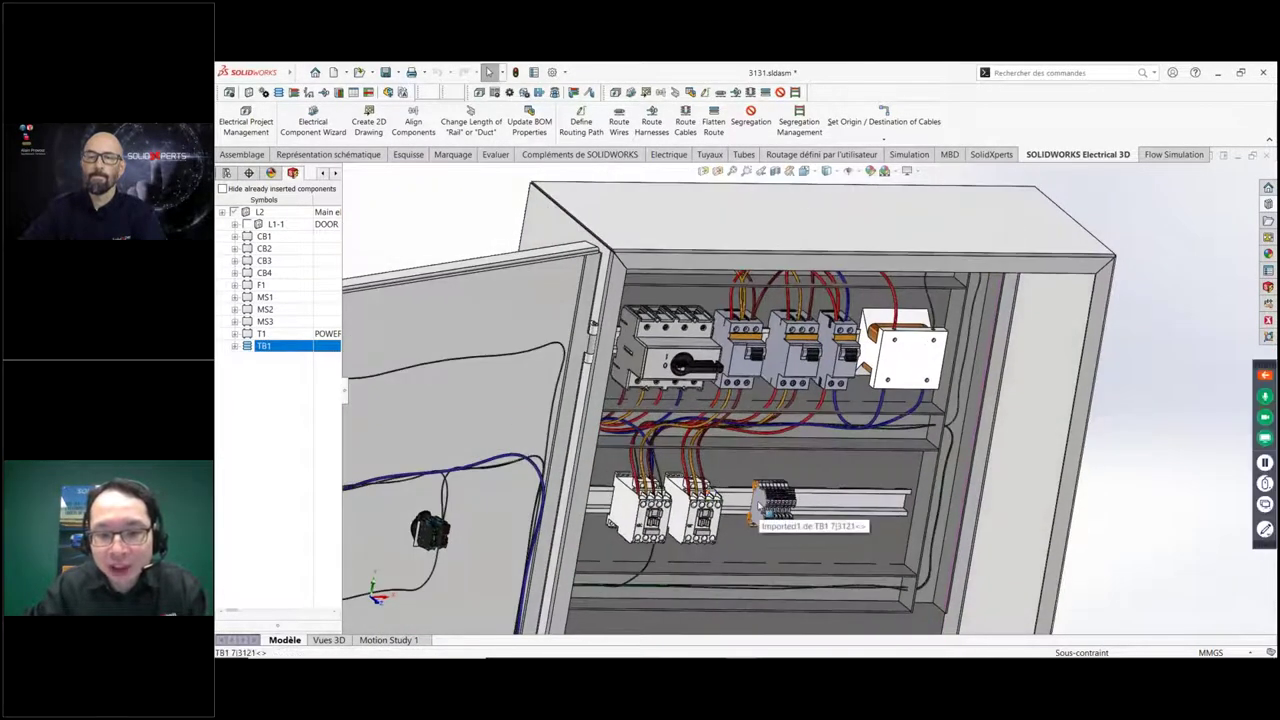
drag(758, 505, 778, 500)
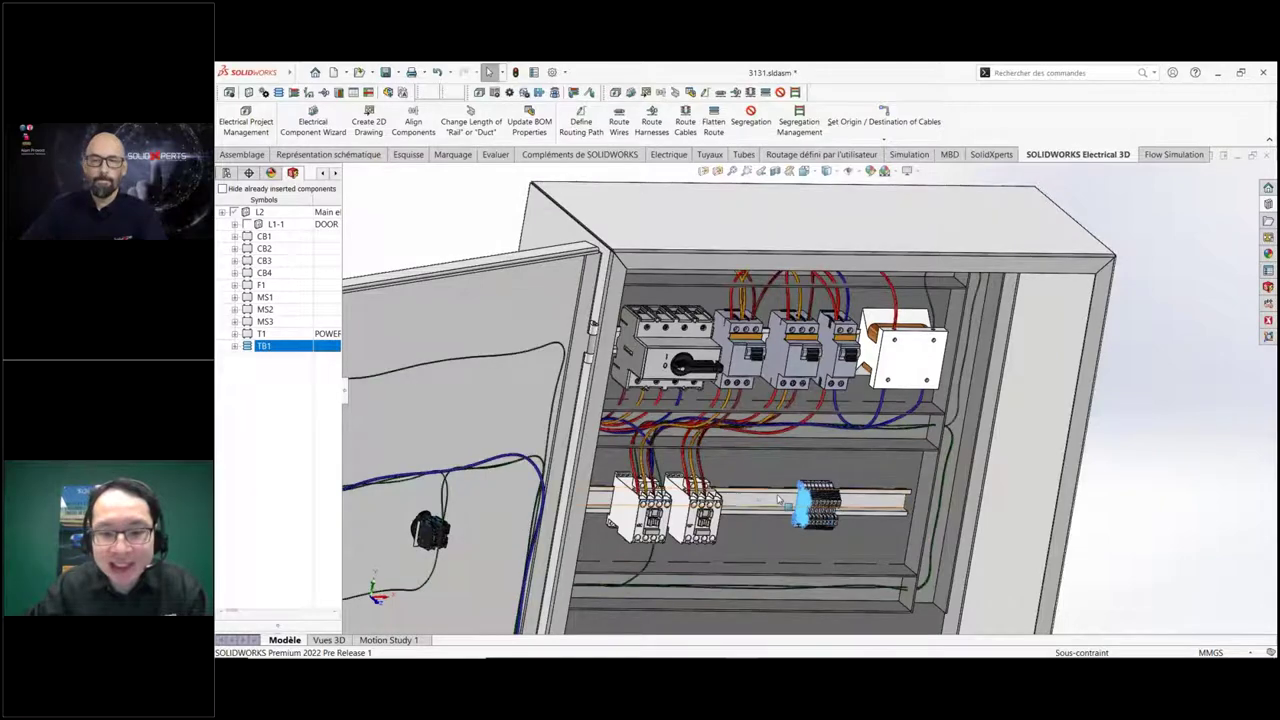
scroll(800, 512, down, 3)
scroll(808, 520, down, 2)
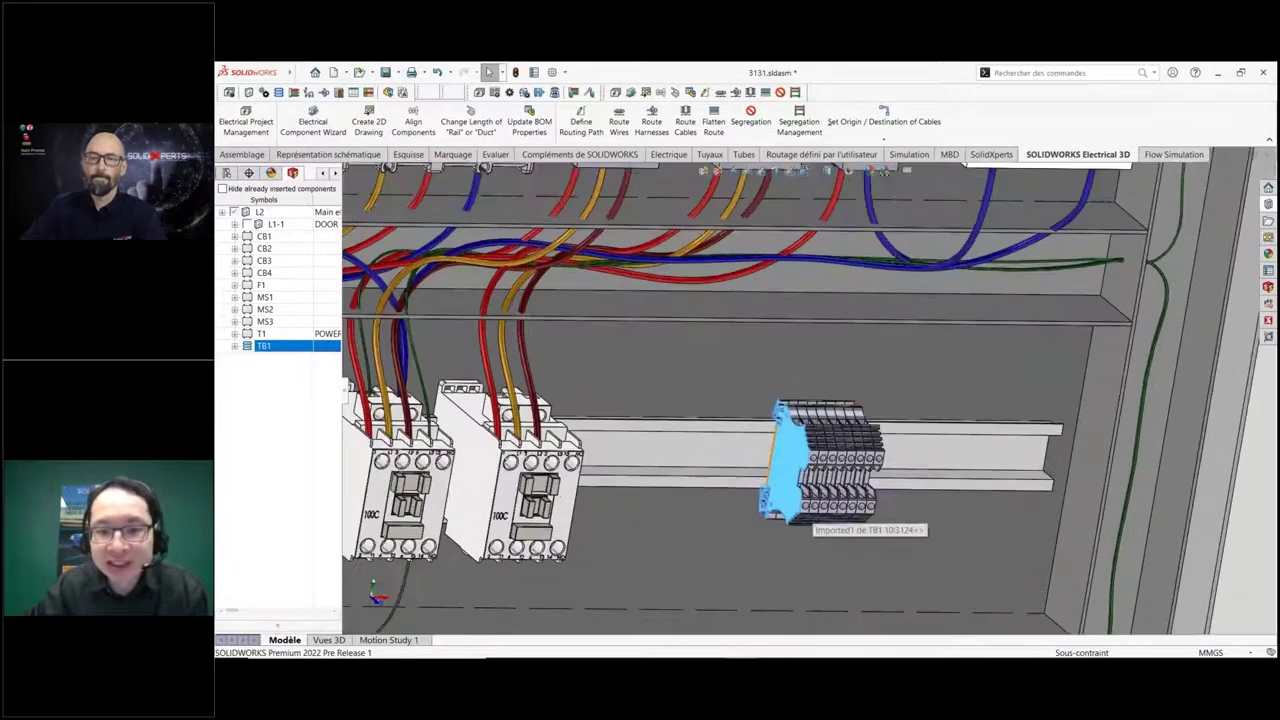
scroll(808, 520, down, 2)
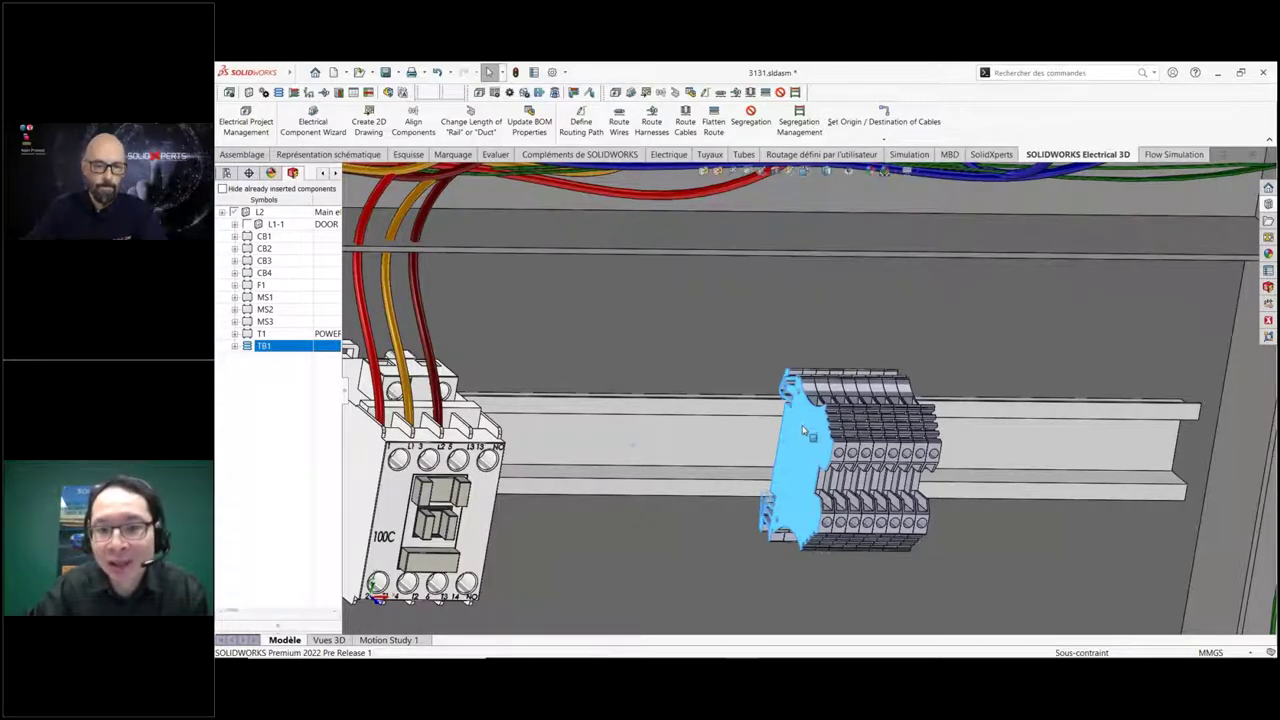
scroll(803, 427, down, 2)
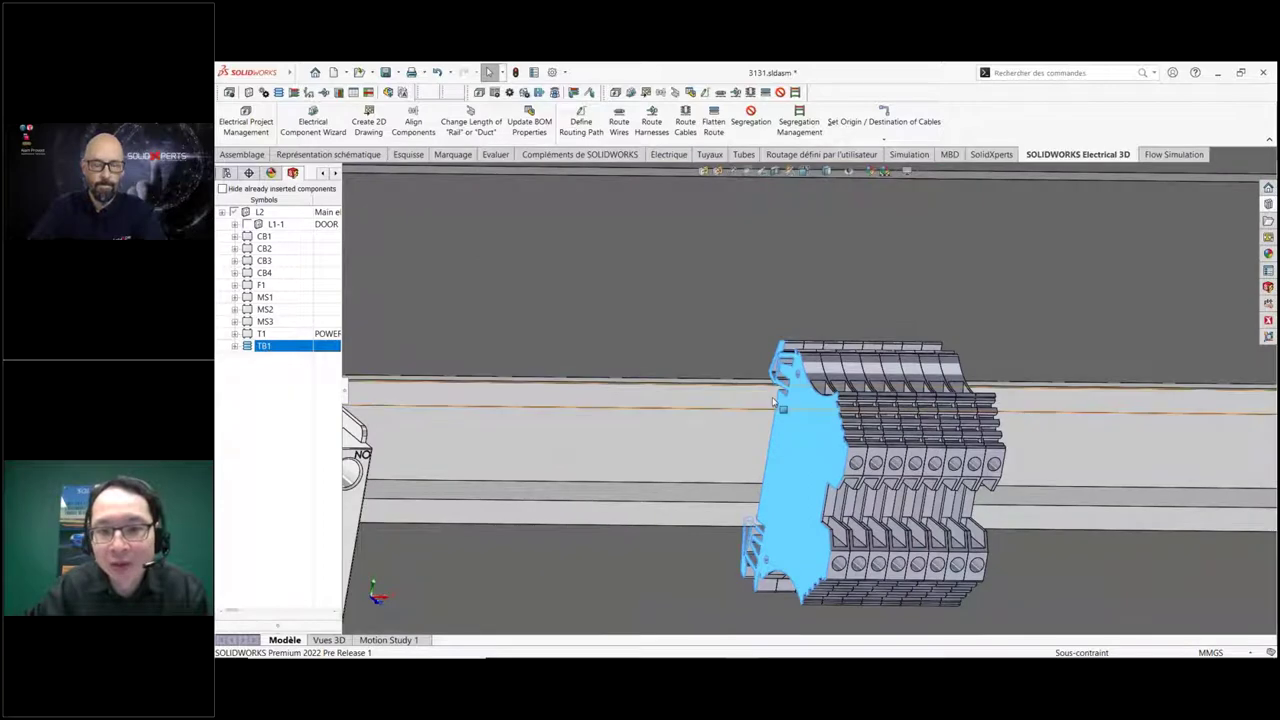
mouse_move(778, 413)
mouse_down()
mouse_move(585, 441)
mouse_move(788, 458)
mouse_up()
scroll(788, 458, up, 2)
scroll(788, 458, up, 3)
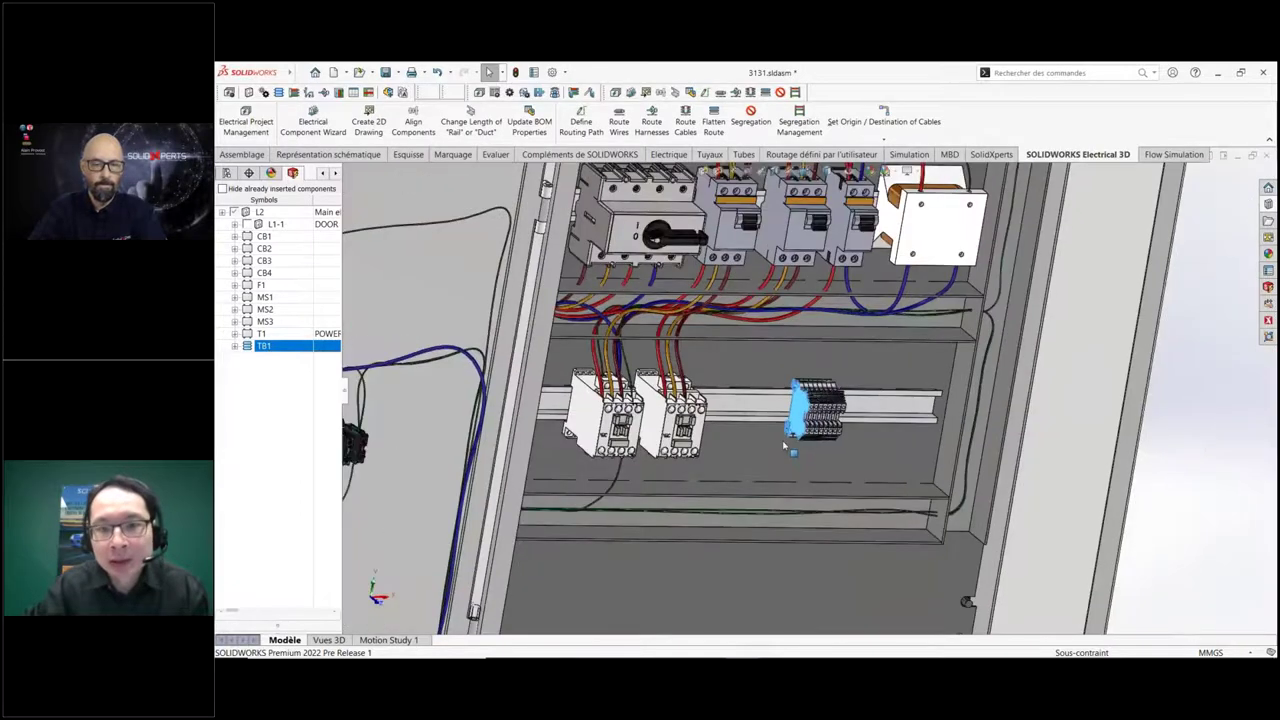
scroll(820, 440, up, 2)
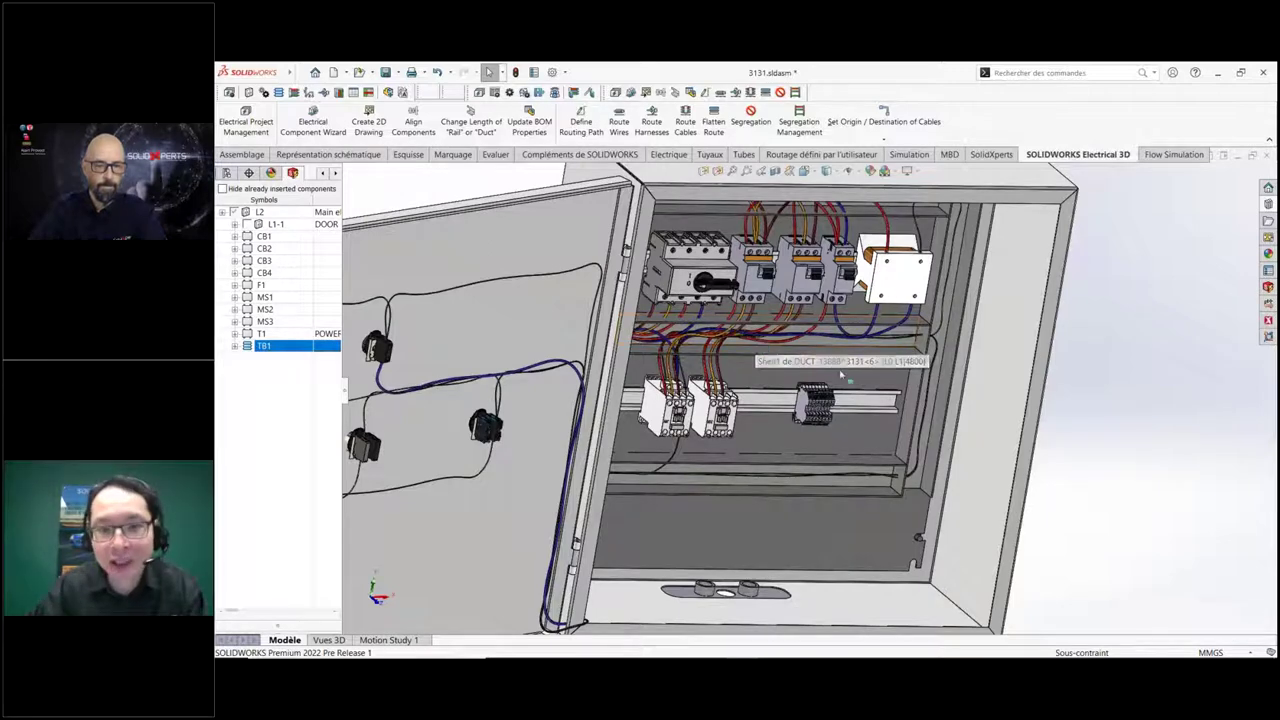
scroll(757, 343, up, 3)
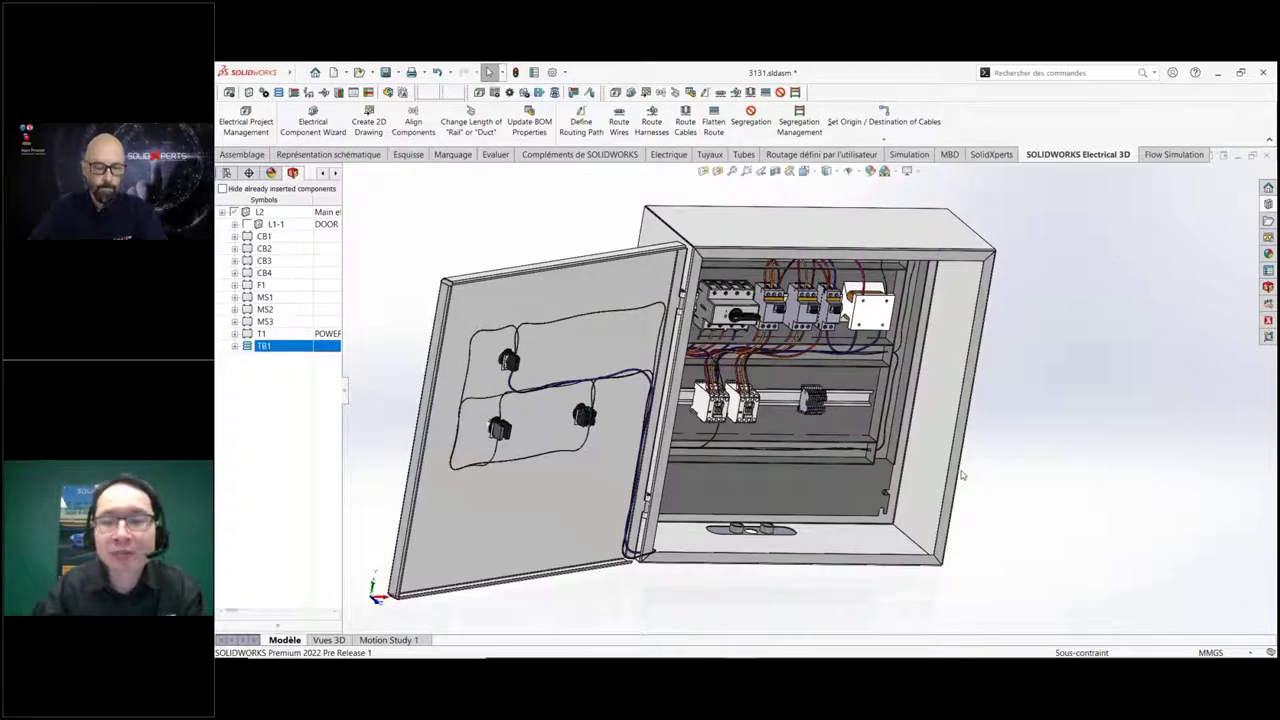
Bring up SOLIDWORKS Electrical's 04 - Power sheet and start the multi-wire command with the W alias.
key(alt+Tab)
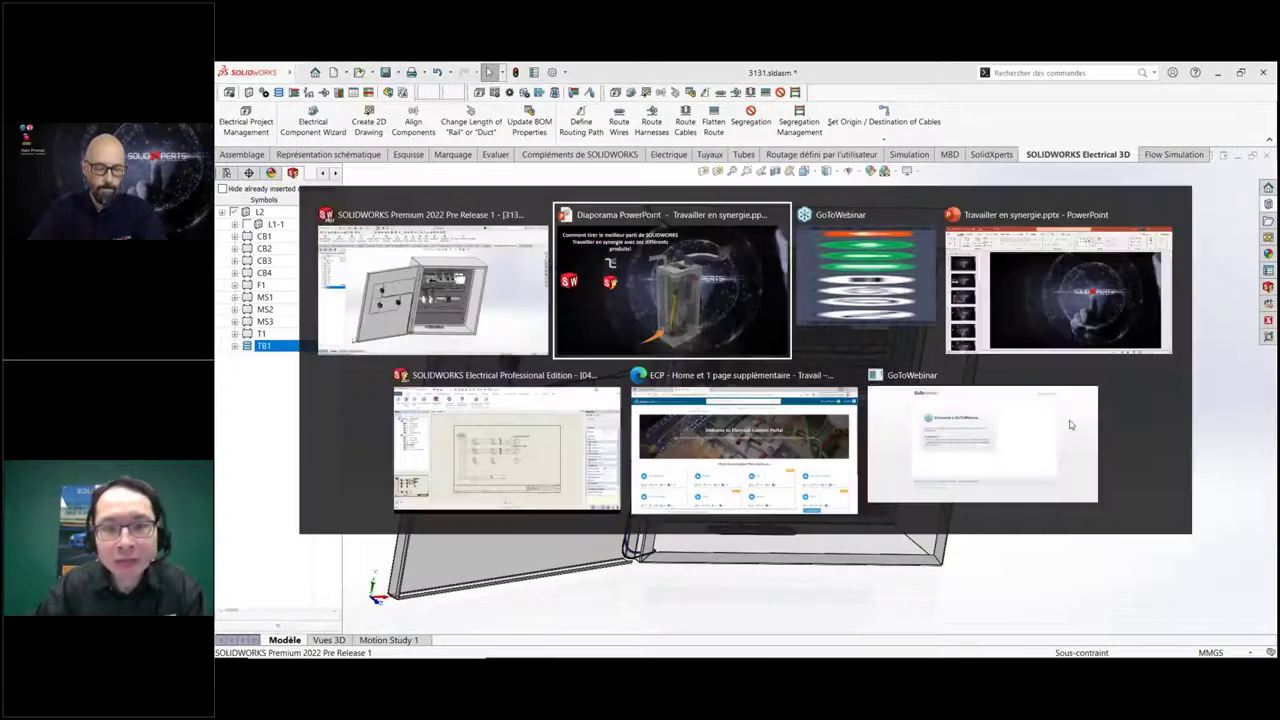
key(alt+Tab)
key(alt+Tab)
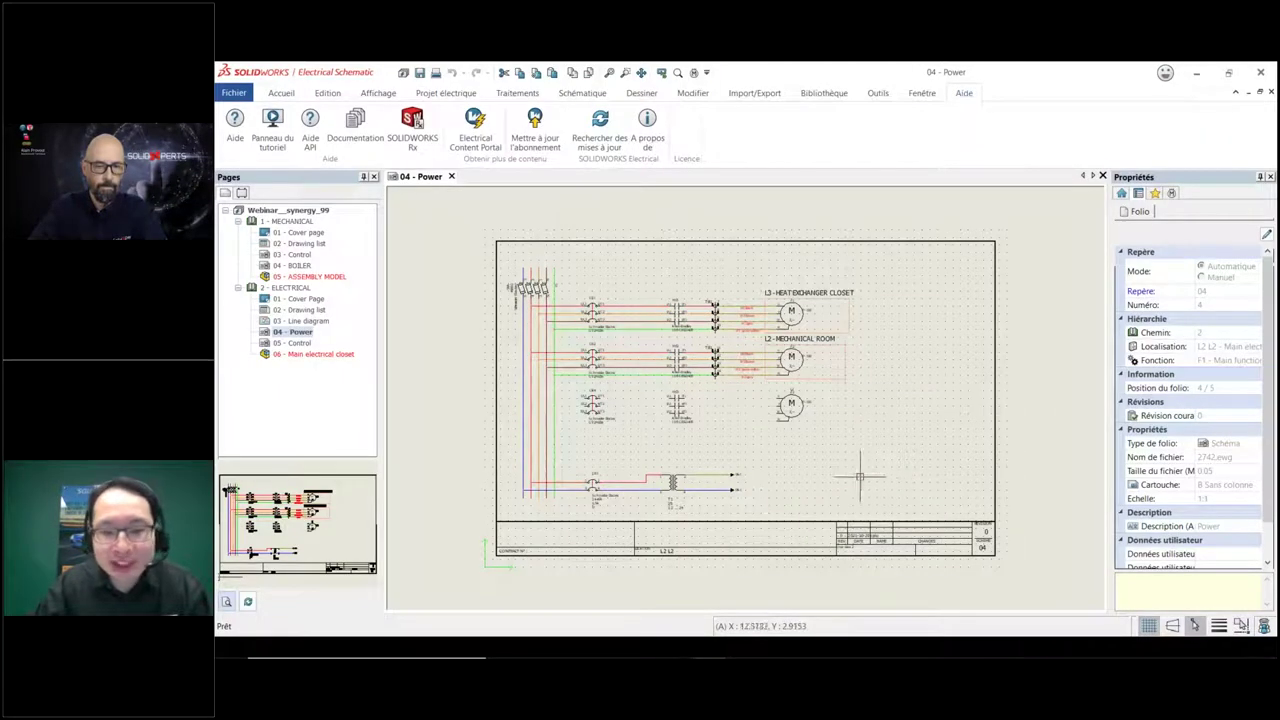
scroll(651, 445, up, 1)
scroll(651, 445, up, 2)
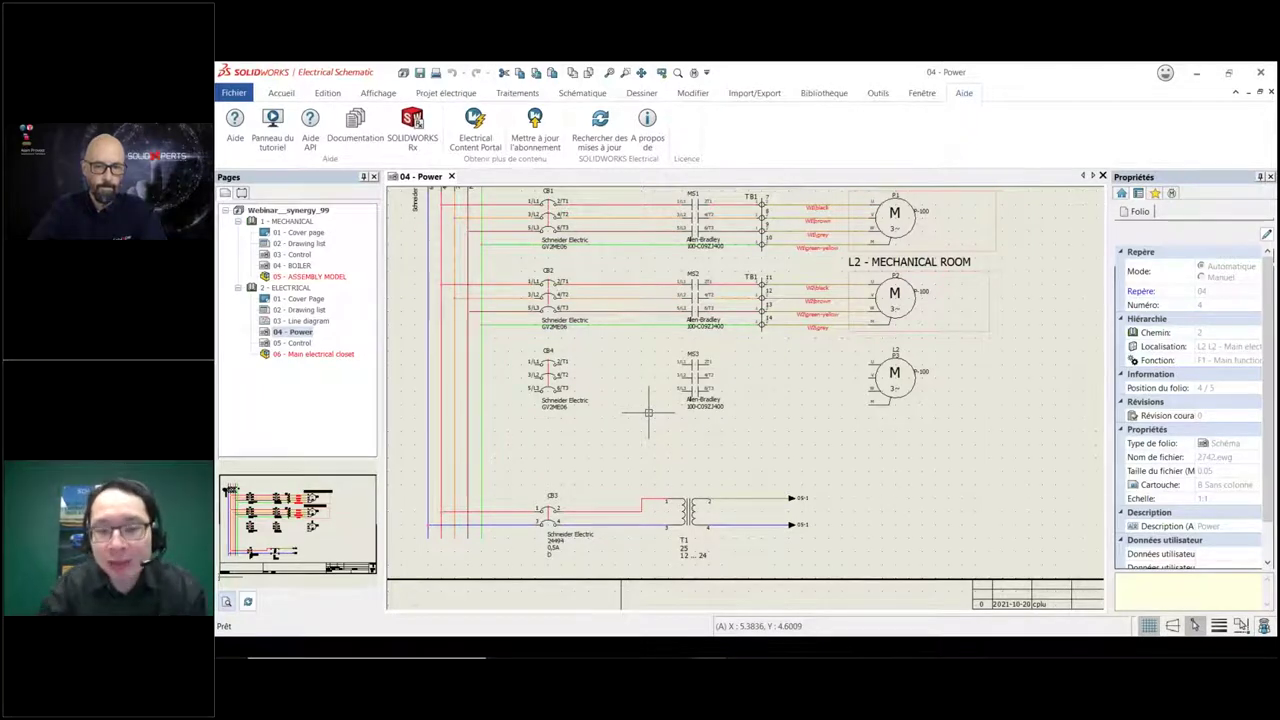
scroll(527, 388, up, 1)
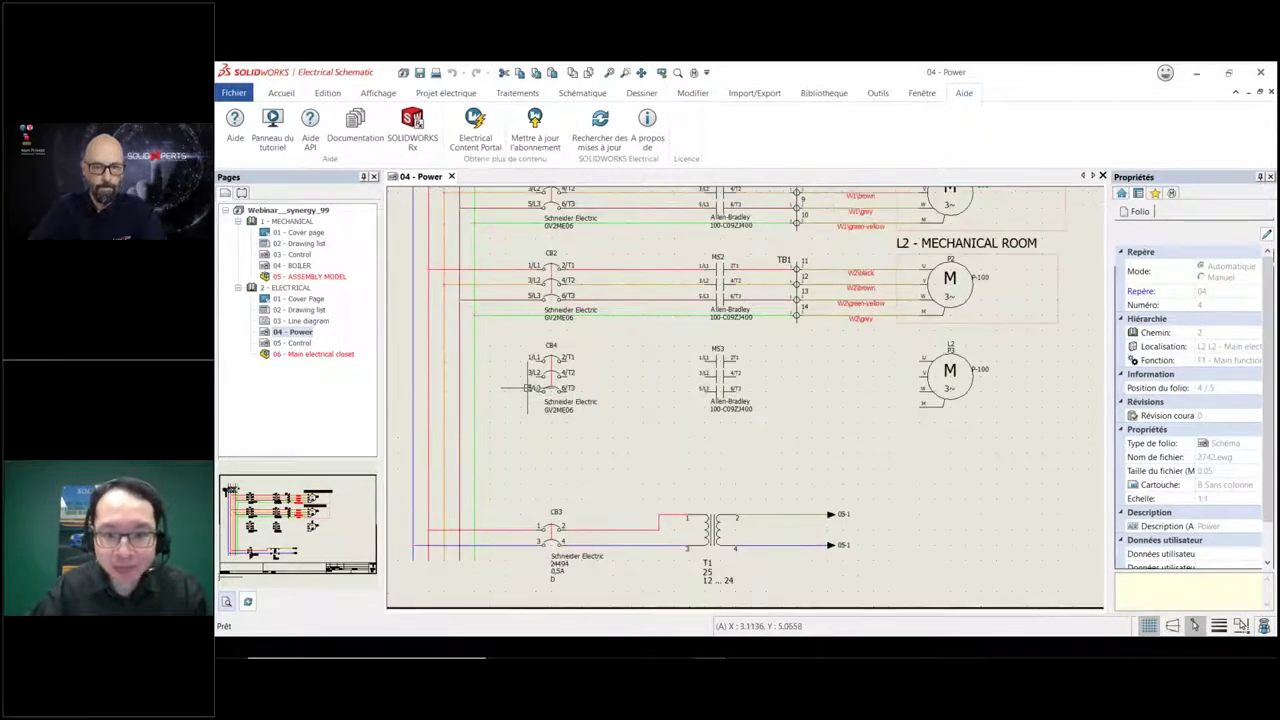
key(w)
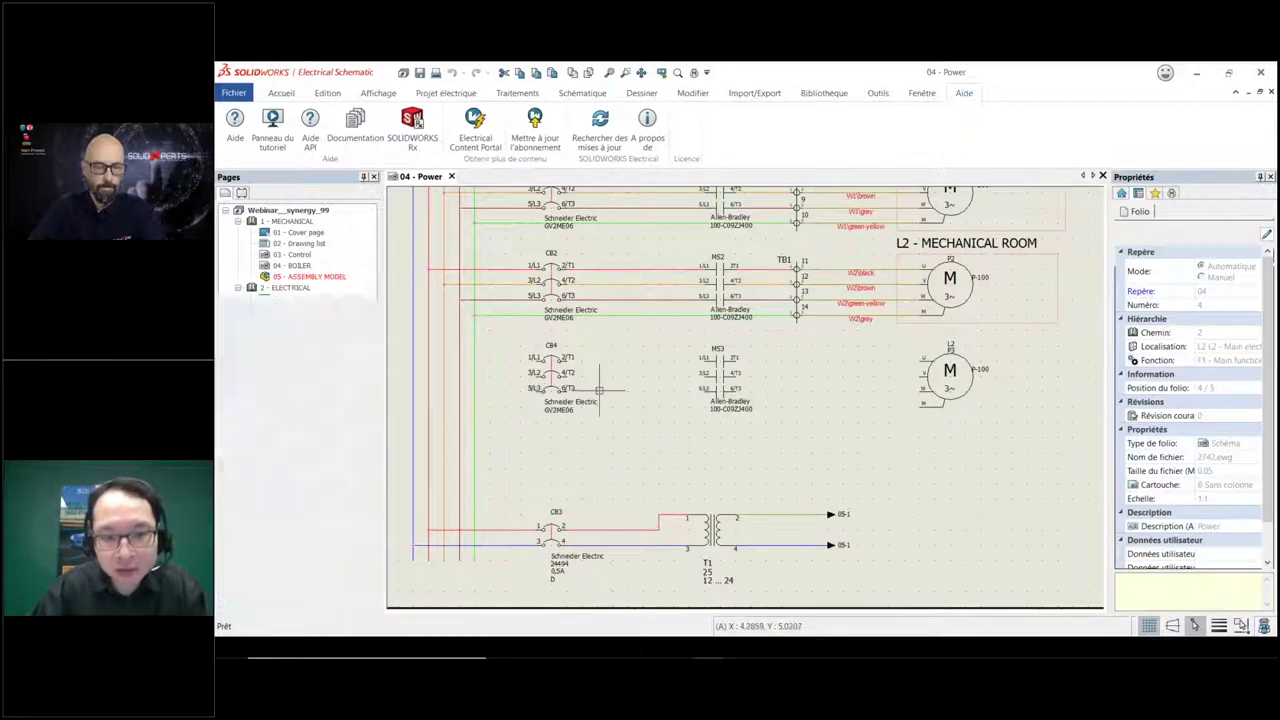
Draw an N L1 L2 L3 wire bundle from the CB4/MS3 supply lines to the lower motor.
click(413, 369)
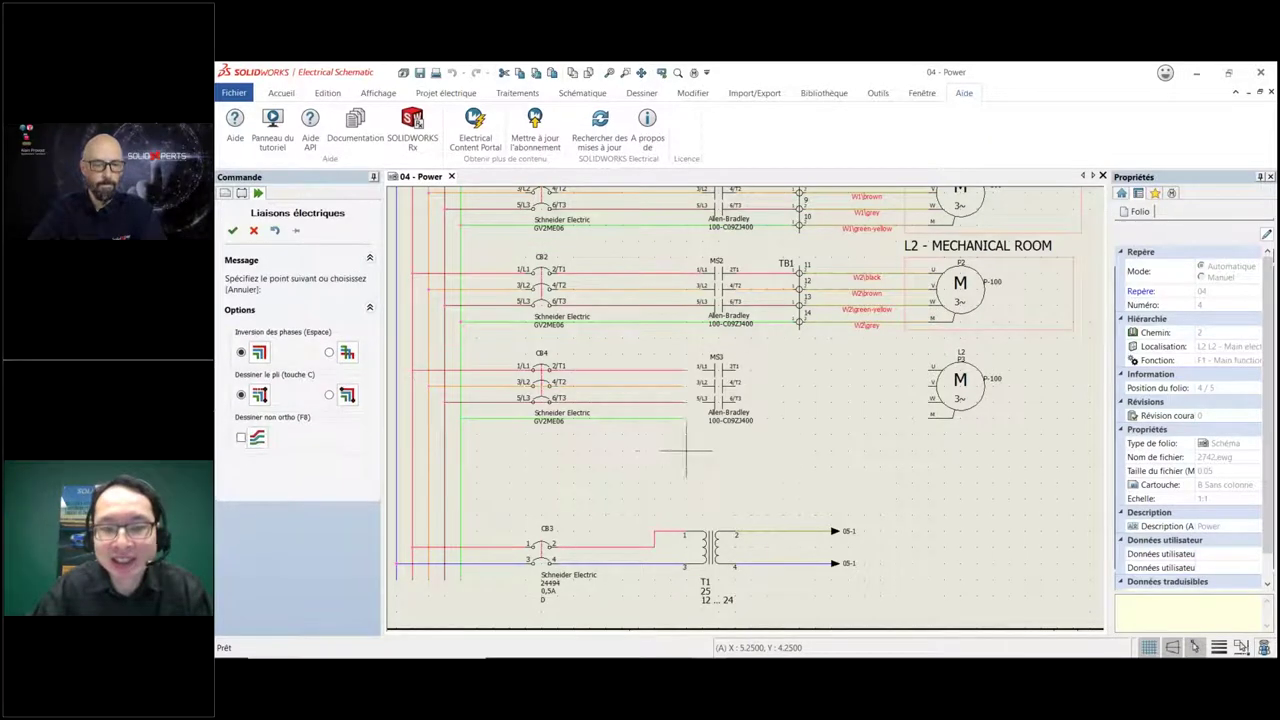
click(1017, 440)
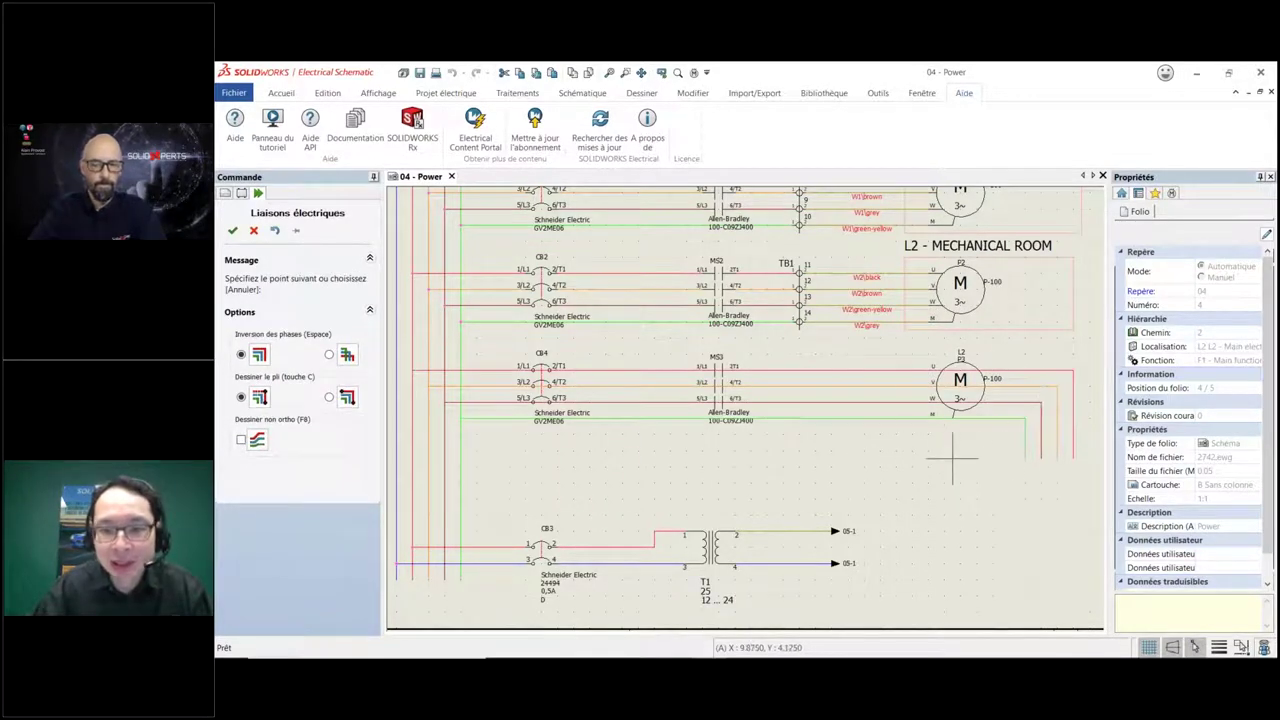
key(Escape)
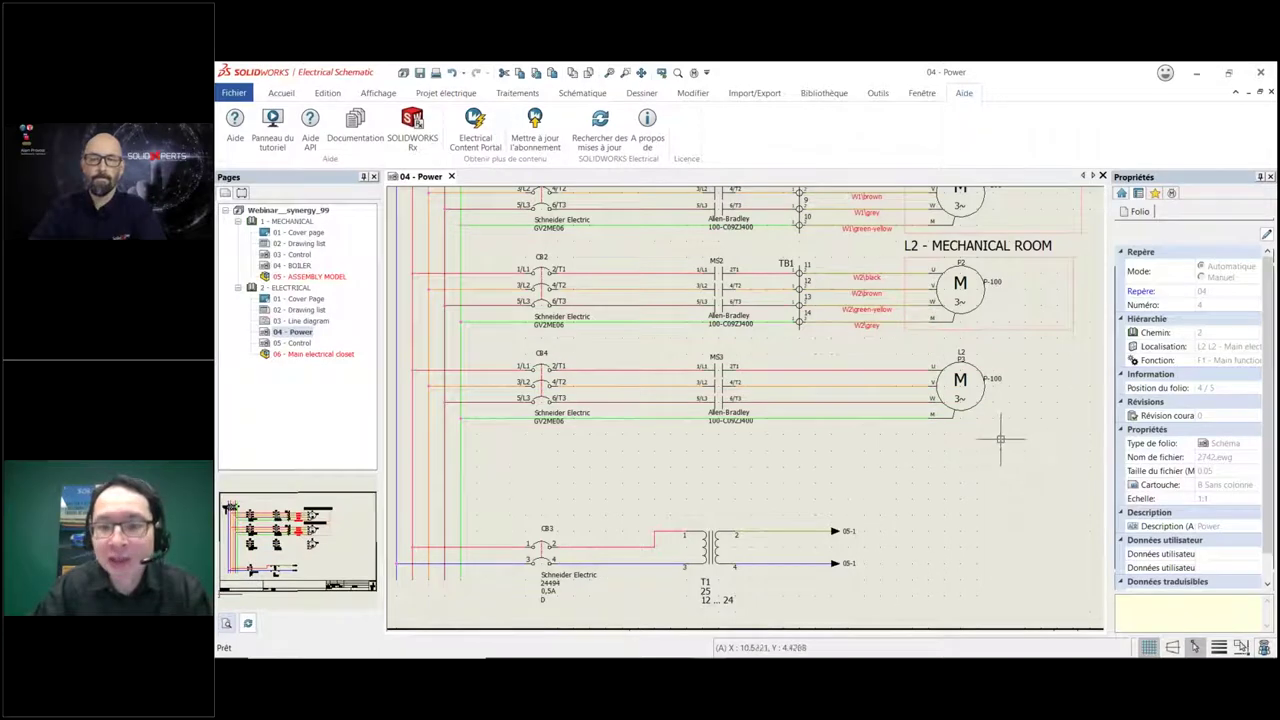
scroll(951, 410, up, 1)
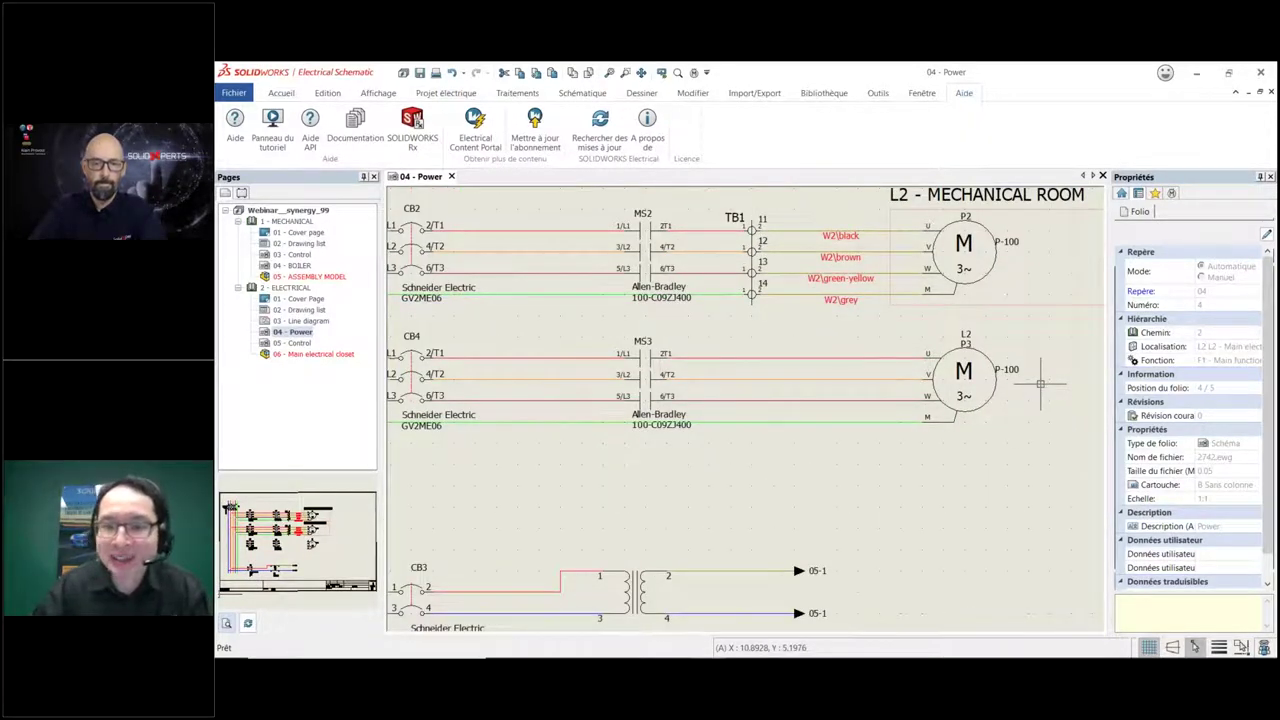
scroll(1030, 370, down, 1)
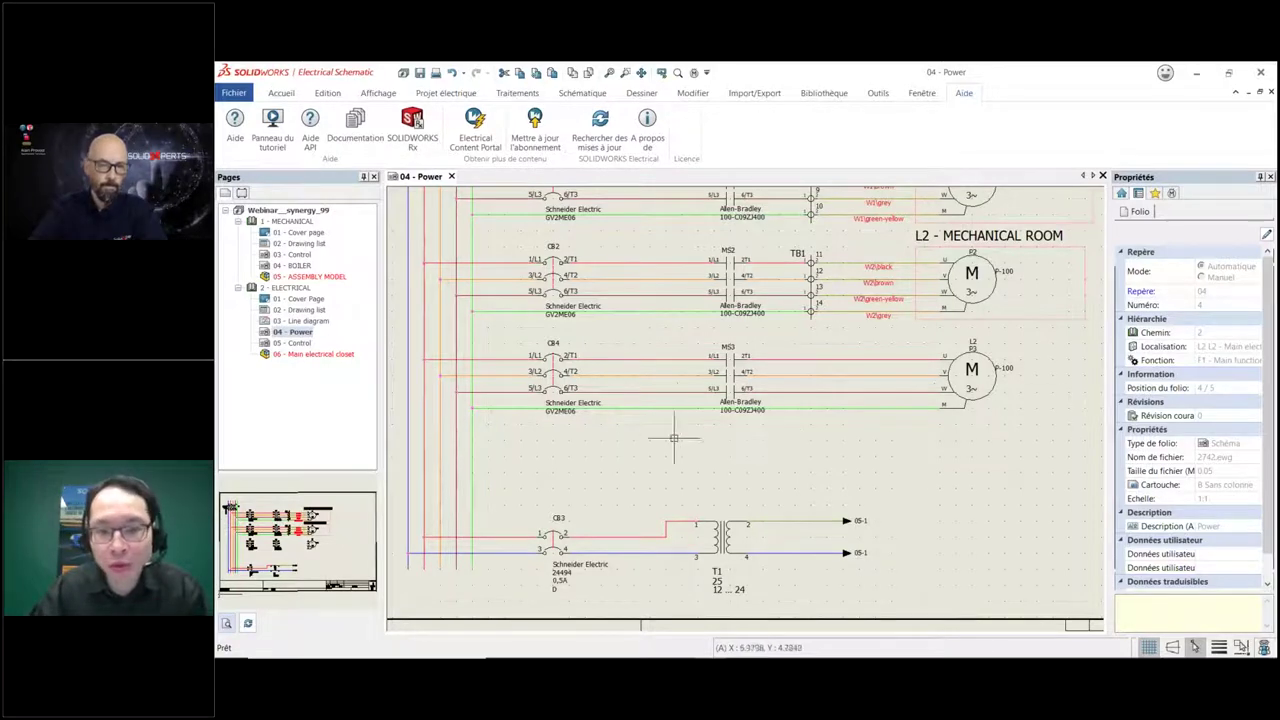
Insert terminals 1–4 of strip +F1-TB1 across the wires feeding the lower motor.
key(Return)
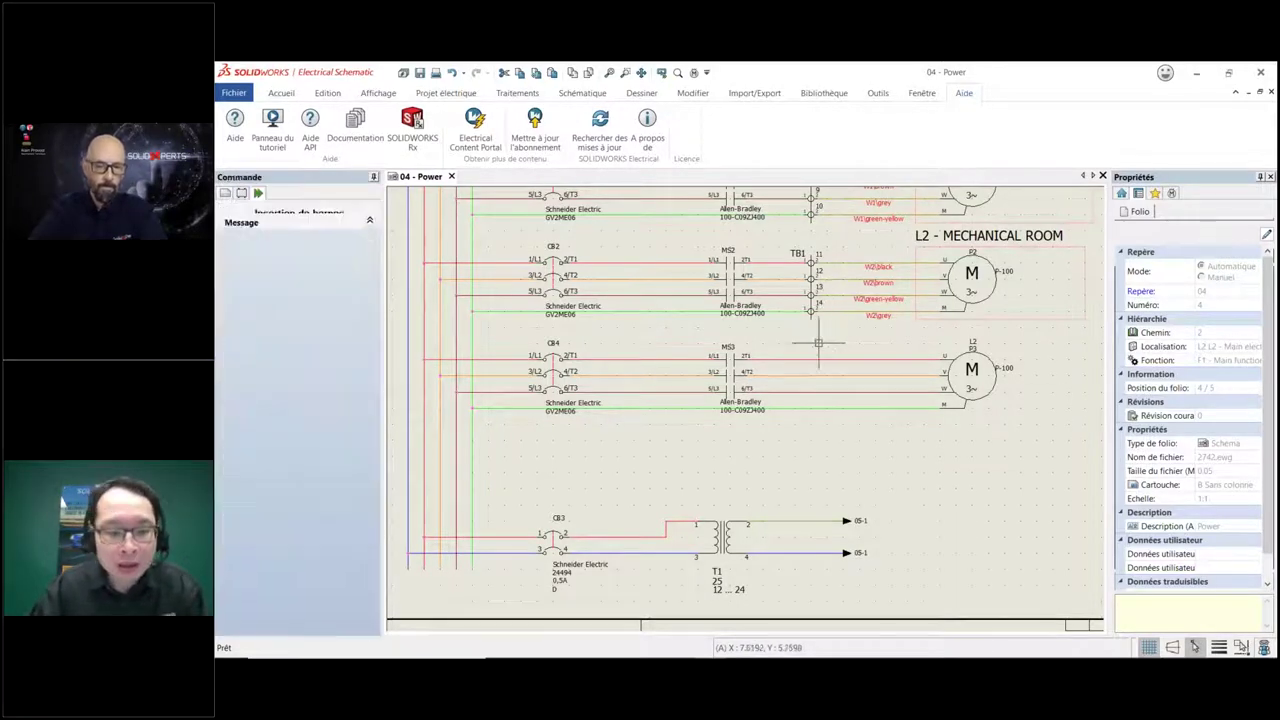
click(810, 365)
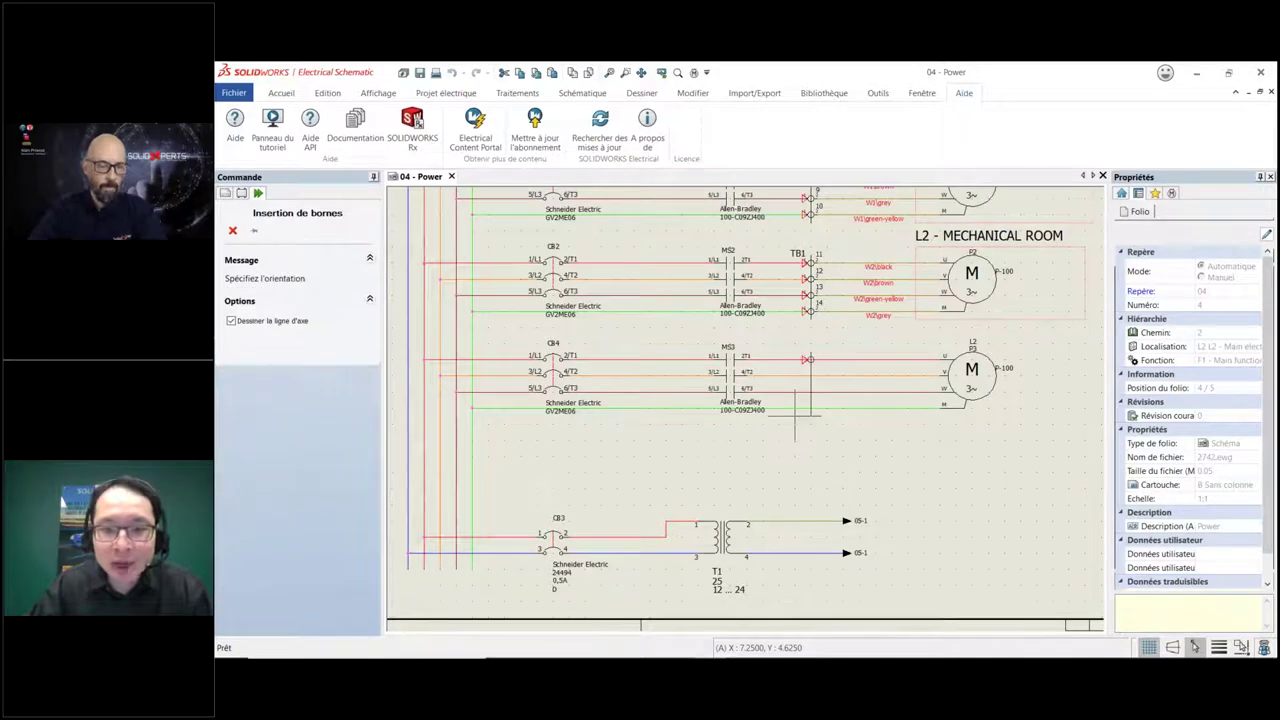
click(796, 414)
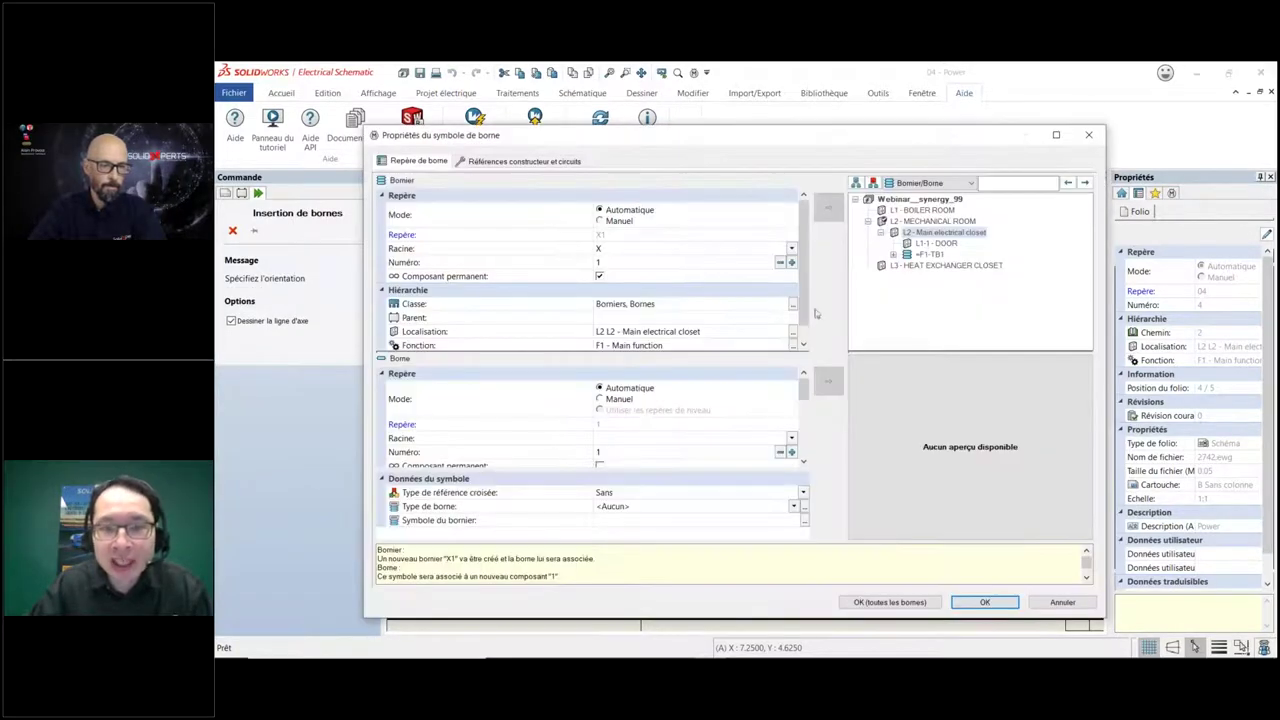
click(930, 254)
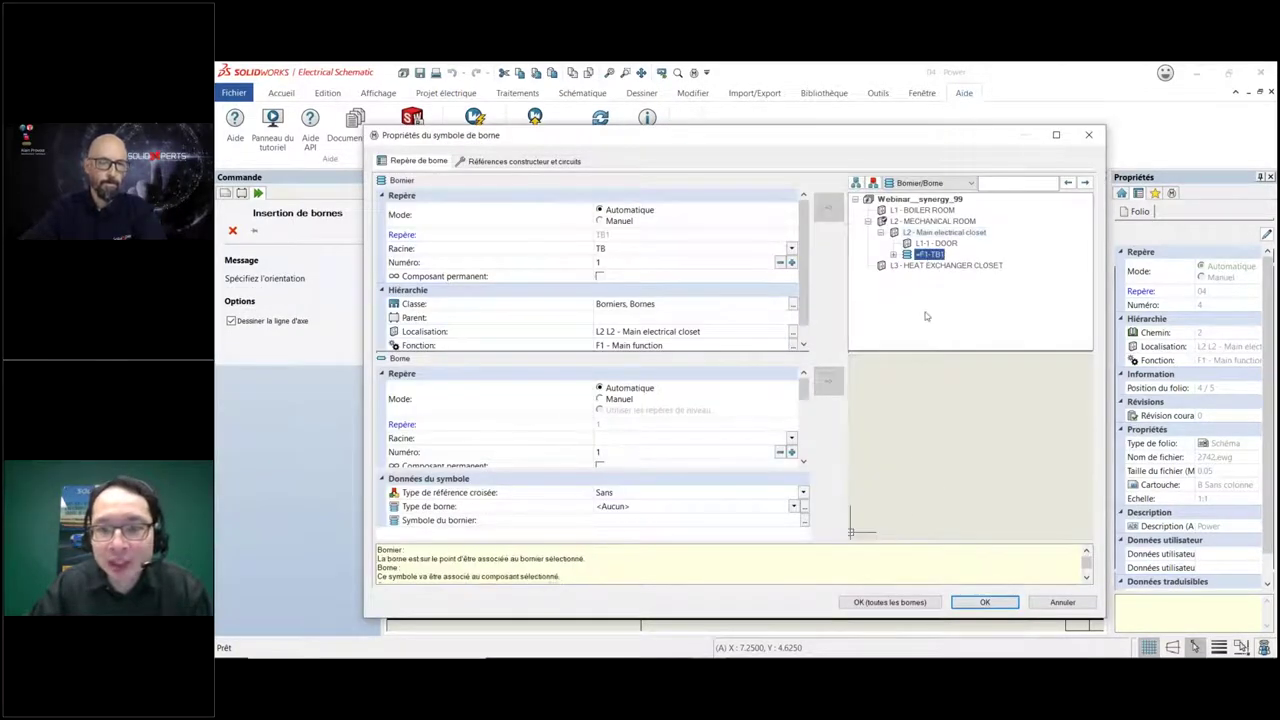
click(881, 600)
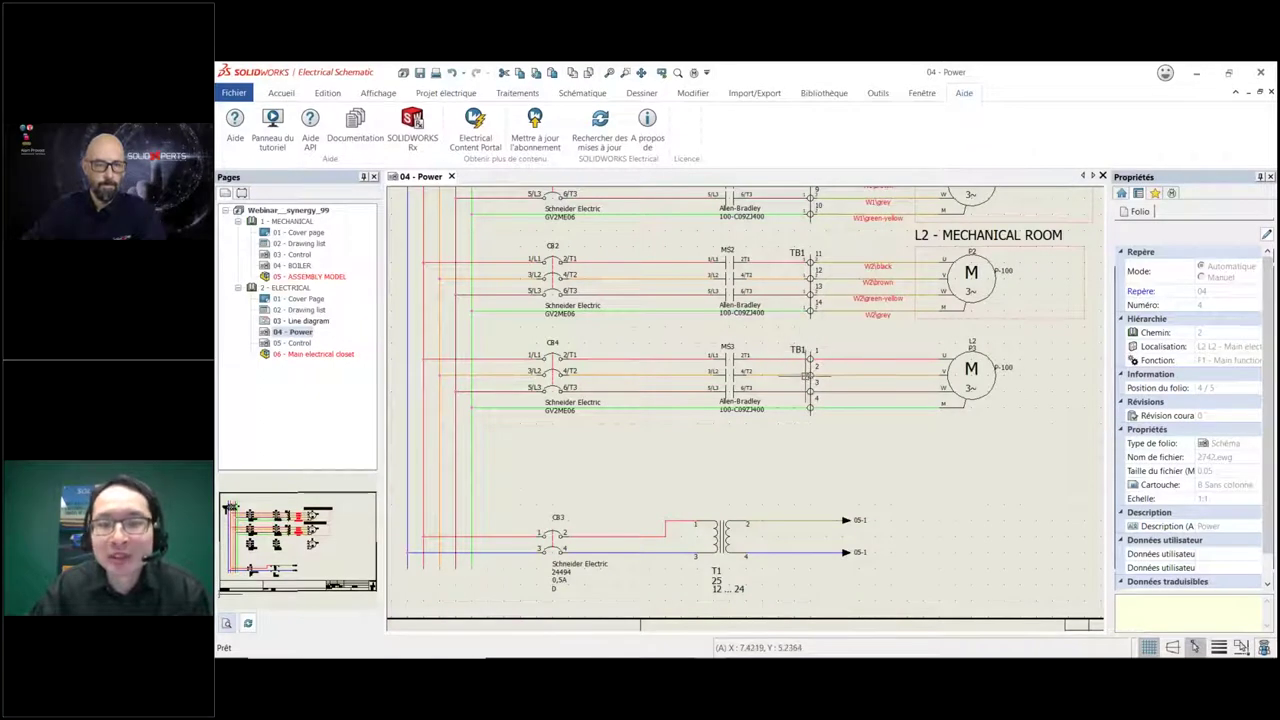
Drop the Motor Starter macro below the existing circuits, adding CB5, MS4, TB1 terminals and motor P4.
click(1155, 194)
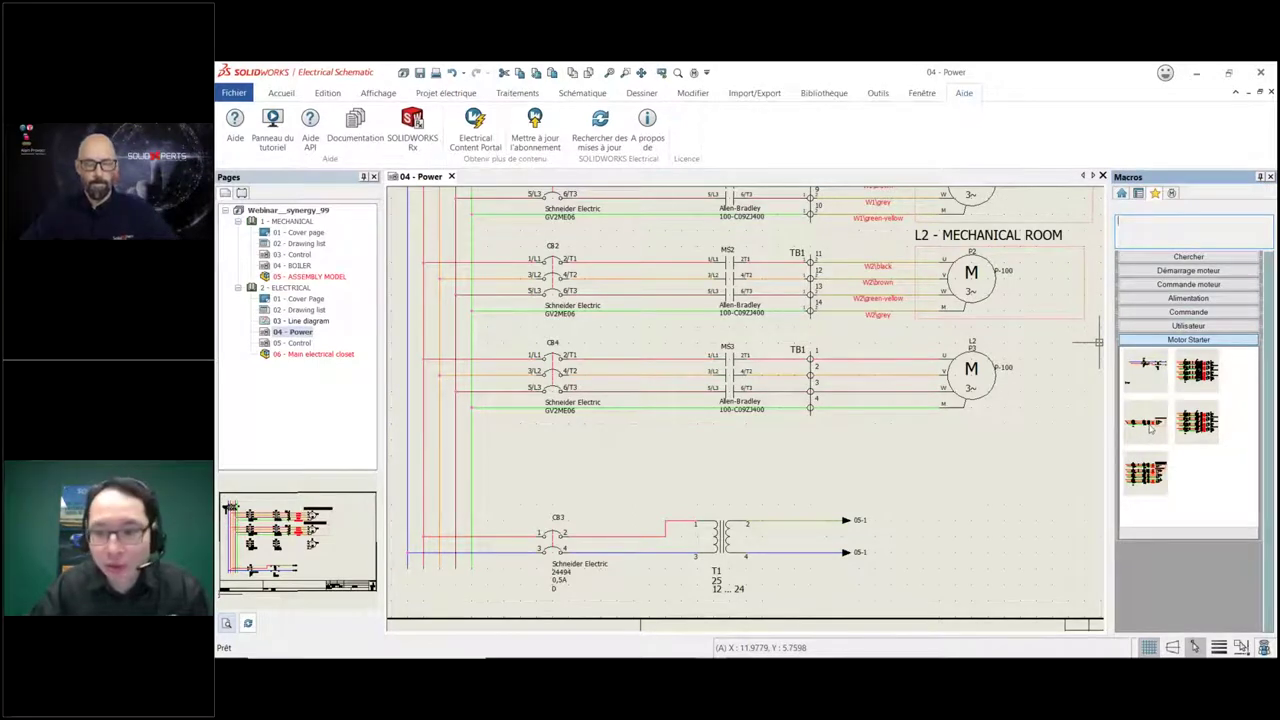
drag(1150, 425, 536, 446)
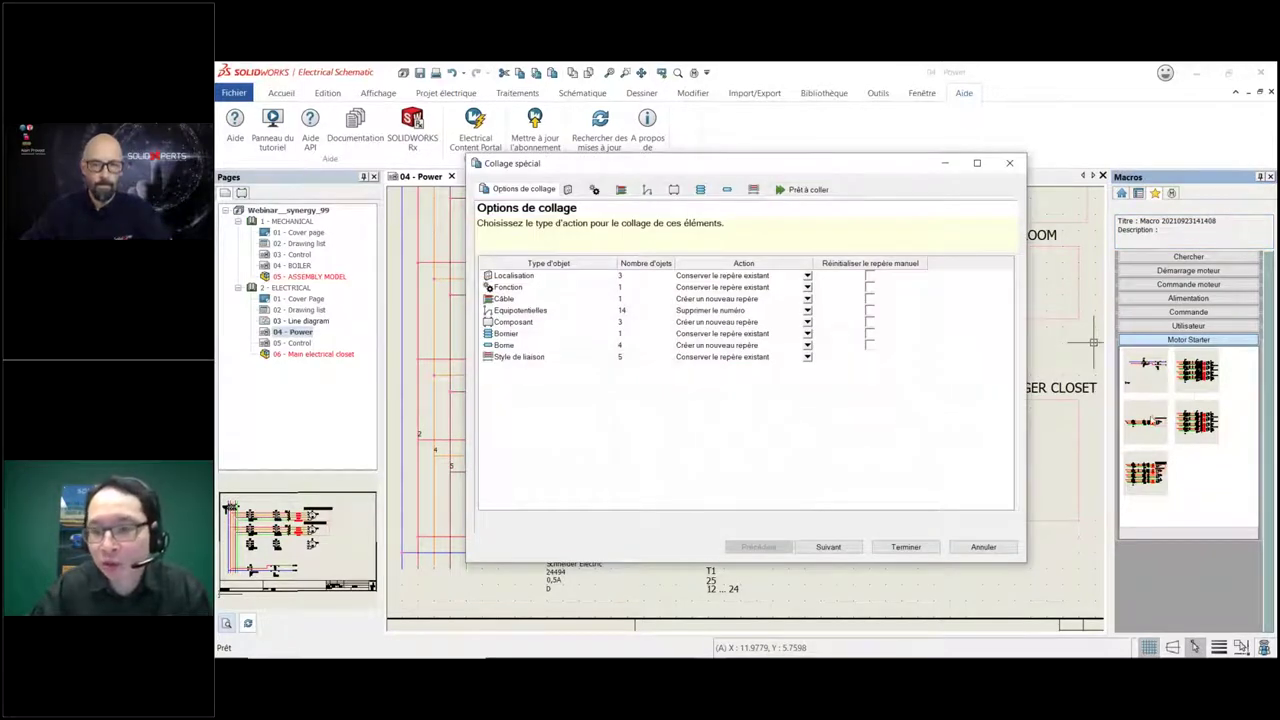
click(929, 547)
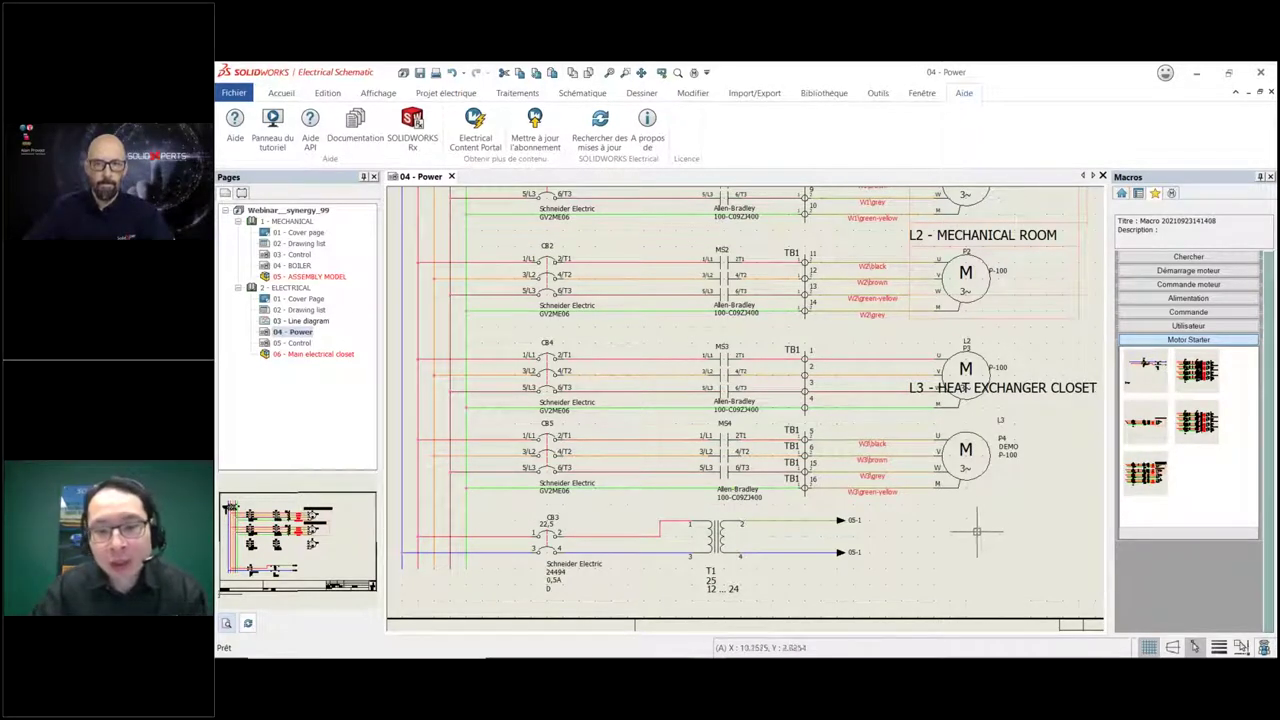
Save the top two motor circuits as a new Motor Starter macro, then clear the selection.
scroll(1025, 487, down, 1)
scroll(1030, 448, down, 2)
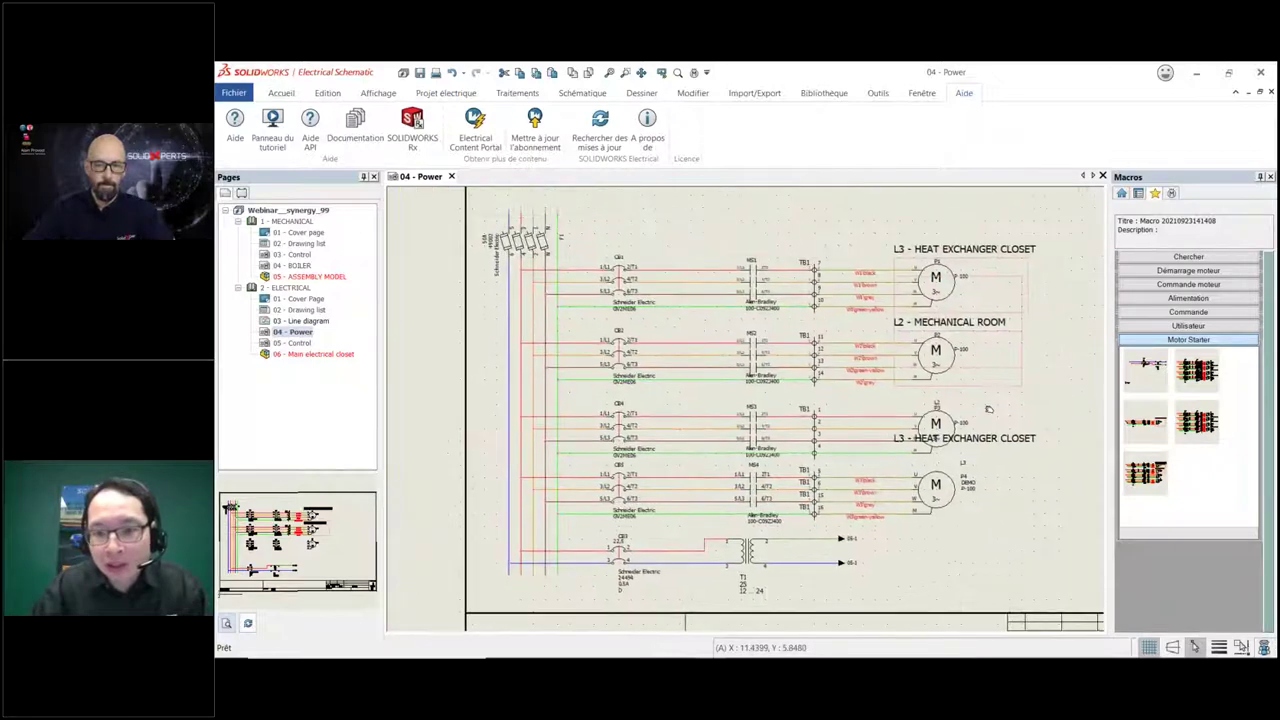
drag(995, 415, 532, 290)
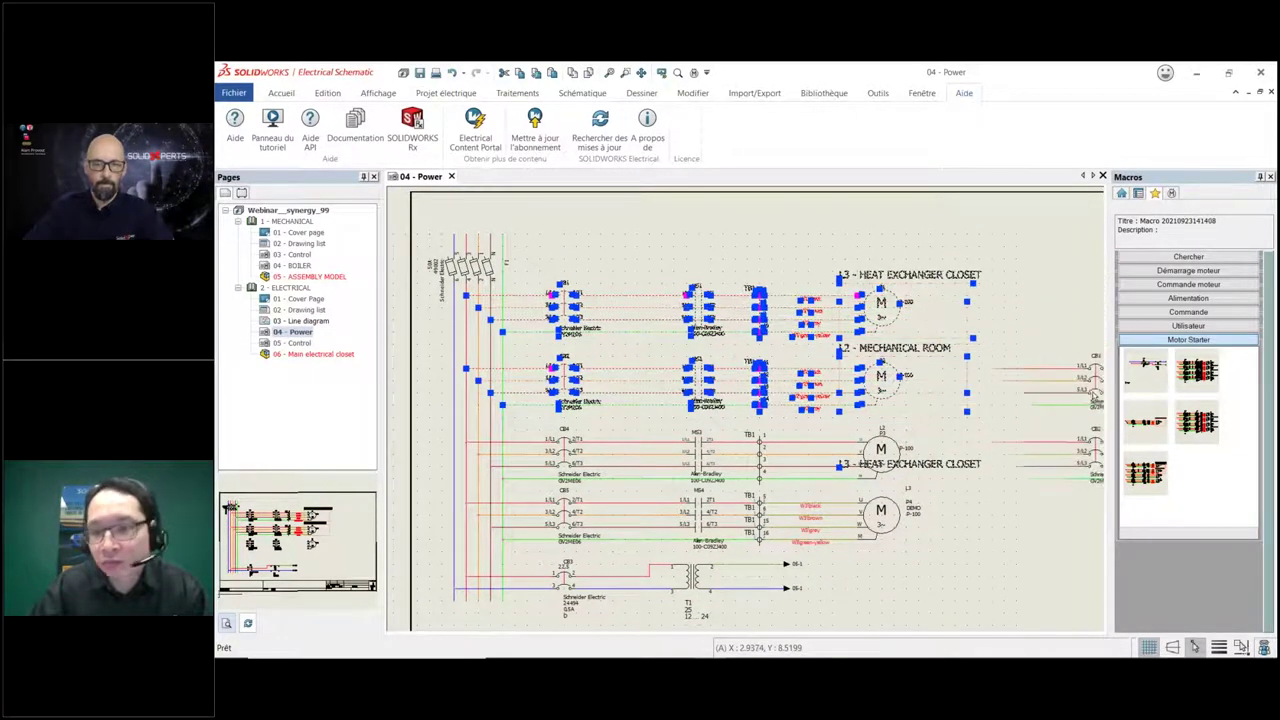
drag(1183, 477, 1173, 477)
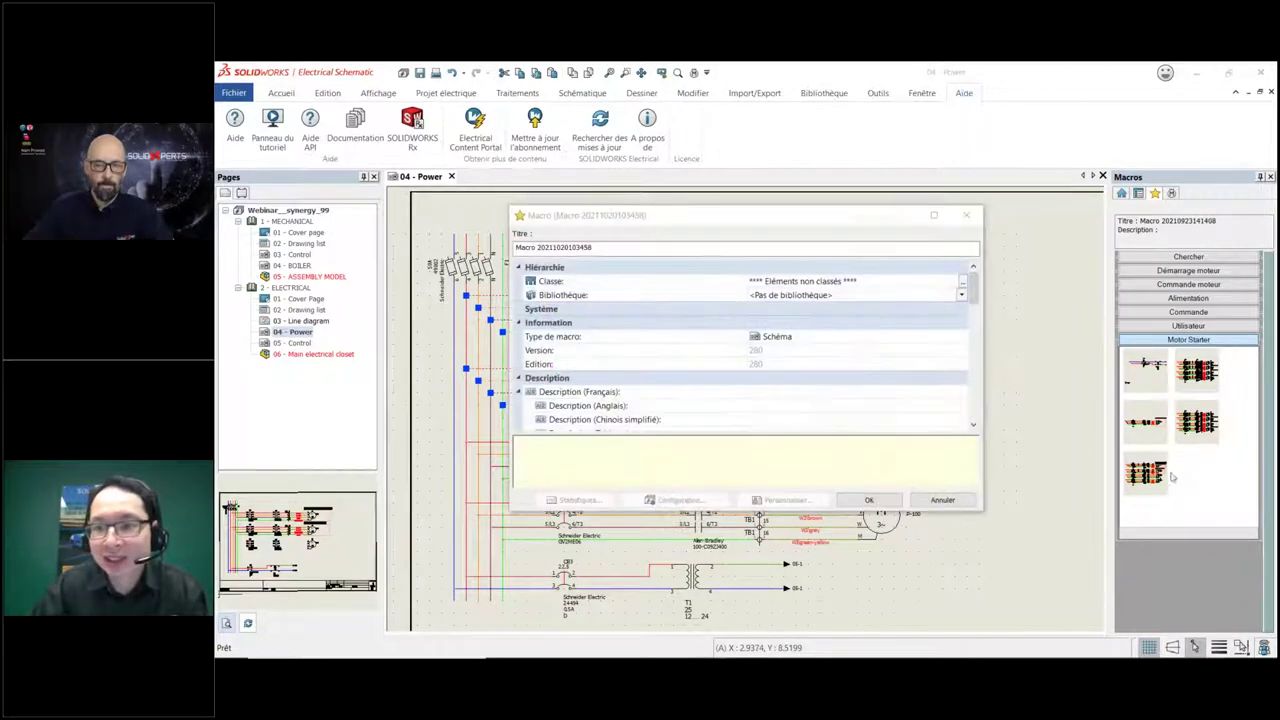
click(868, 499)
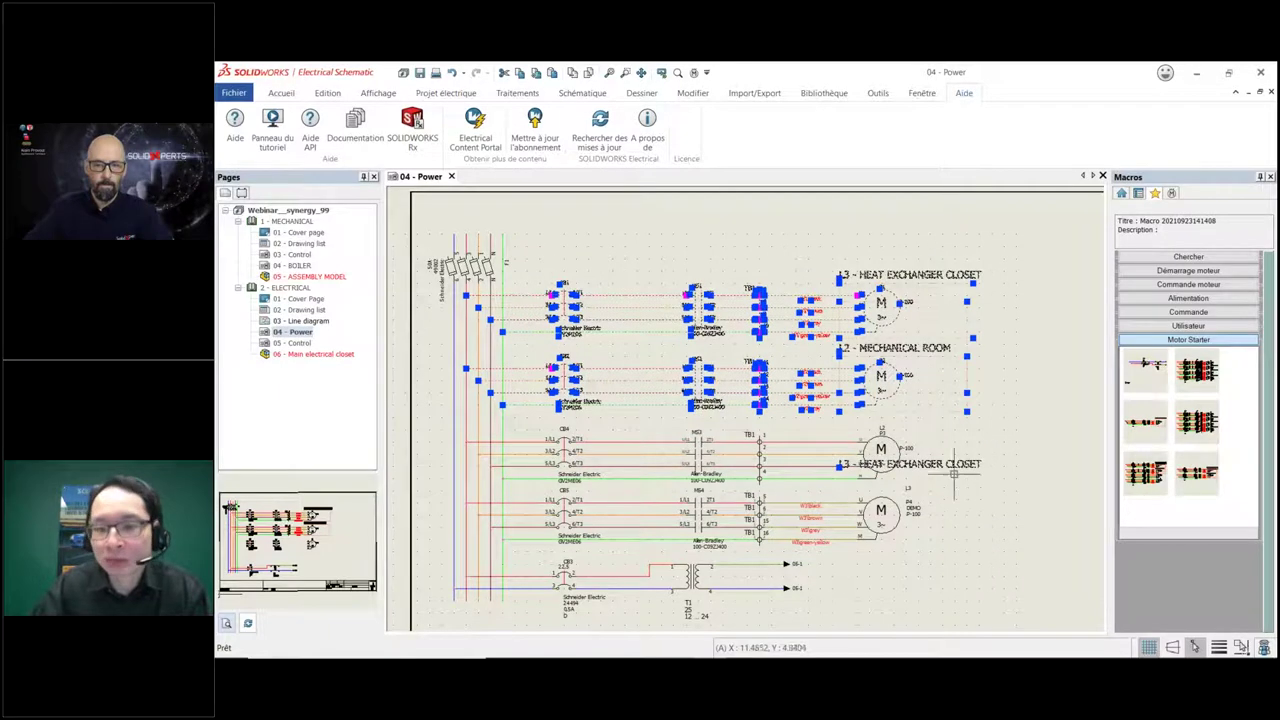
click(957, 543)
middle_drag(858, 577, 892, 537)
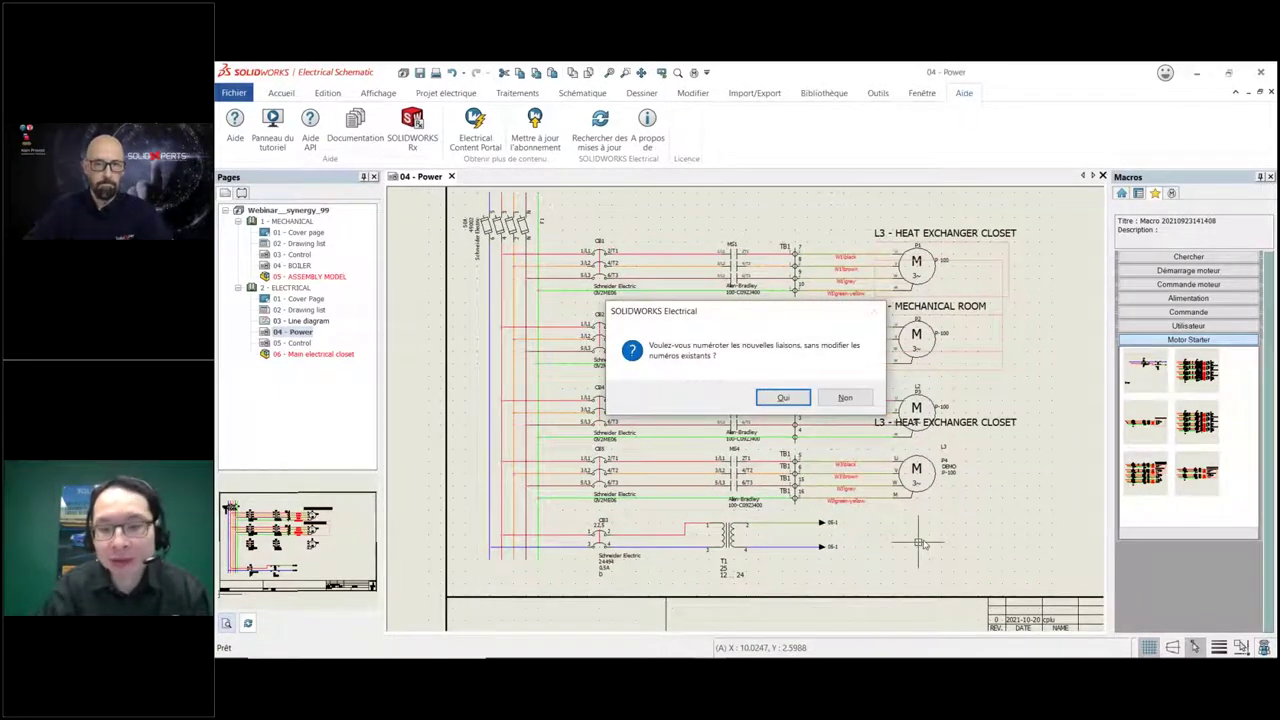
Accept numbering only the new wires and zoom into the upper circuits to see labels like L1-3.
key(Return)
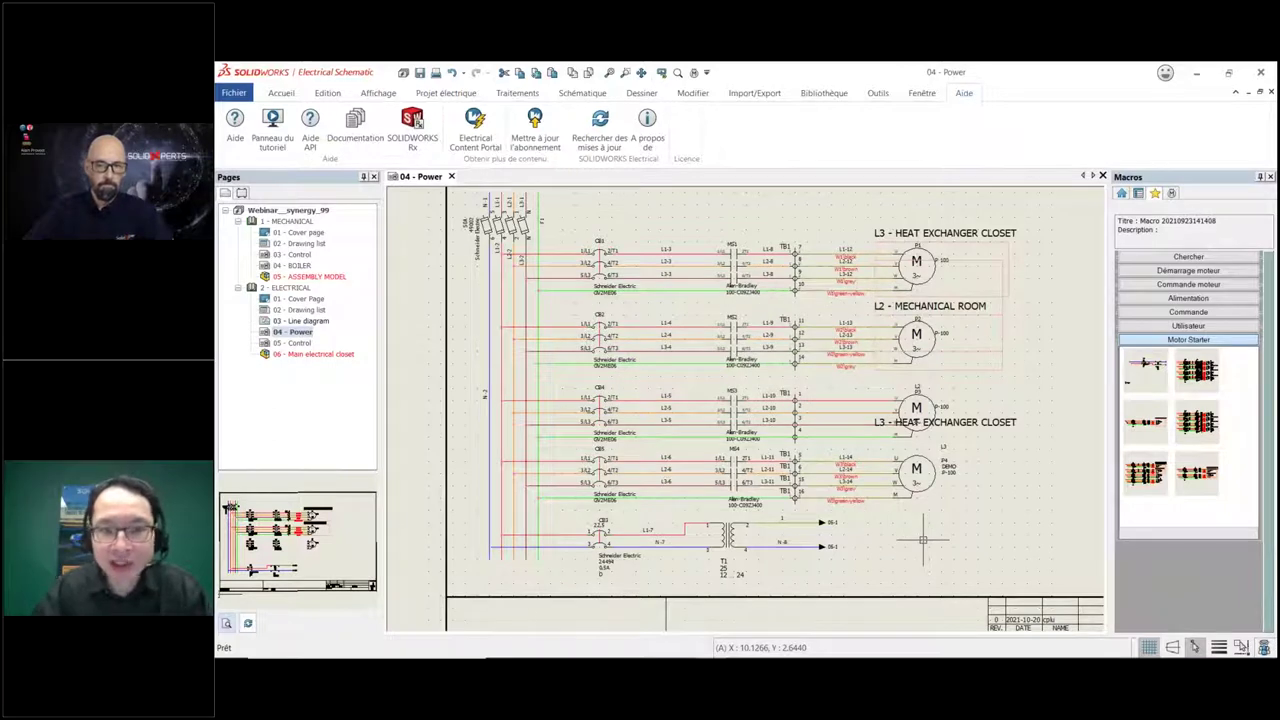
scroll(672, 295, up, 1)
scroll(675, 290, up, 1)
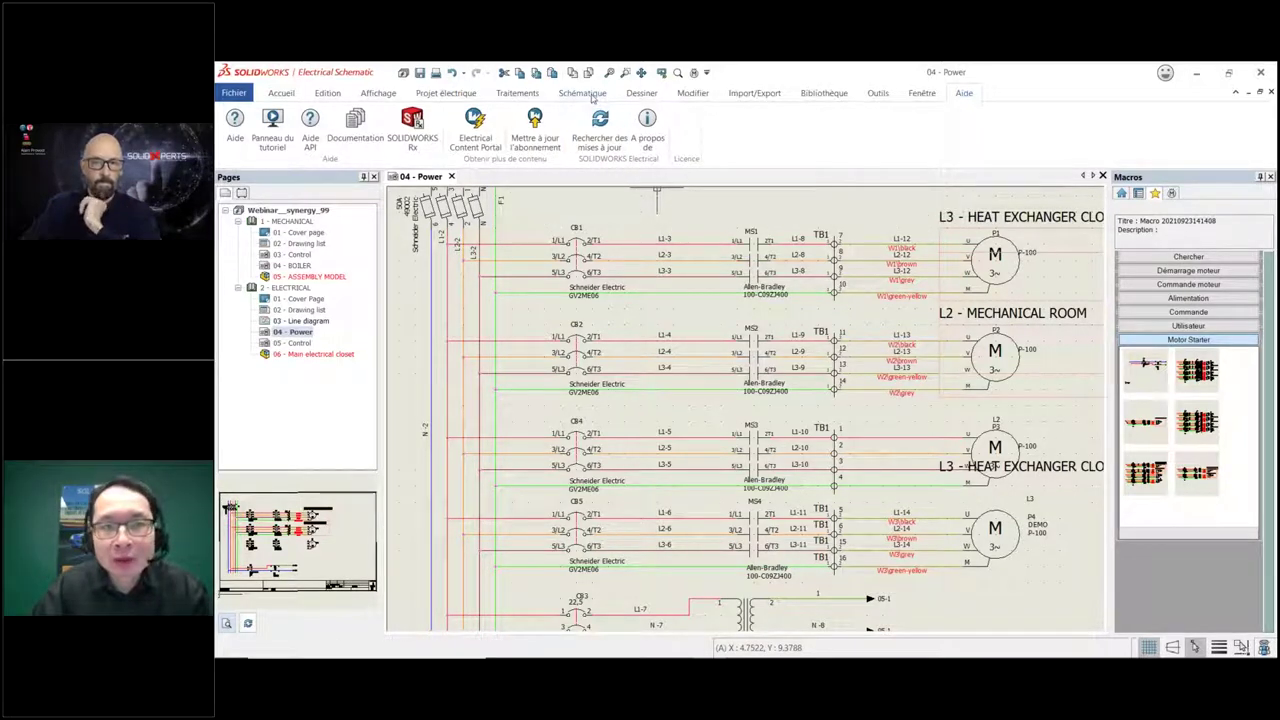
Use the Borniers manager to generate TB1 drawings, creating pages 07 - TB1 and 08 - TB1-(1/1).
click(583, 93)
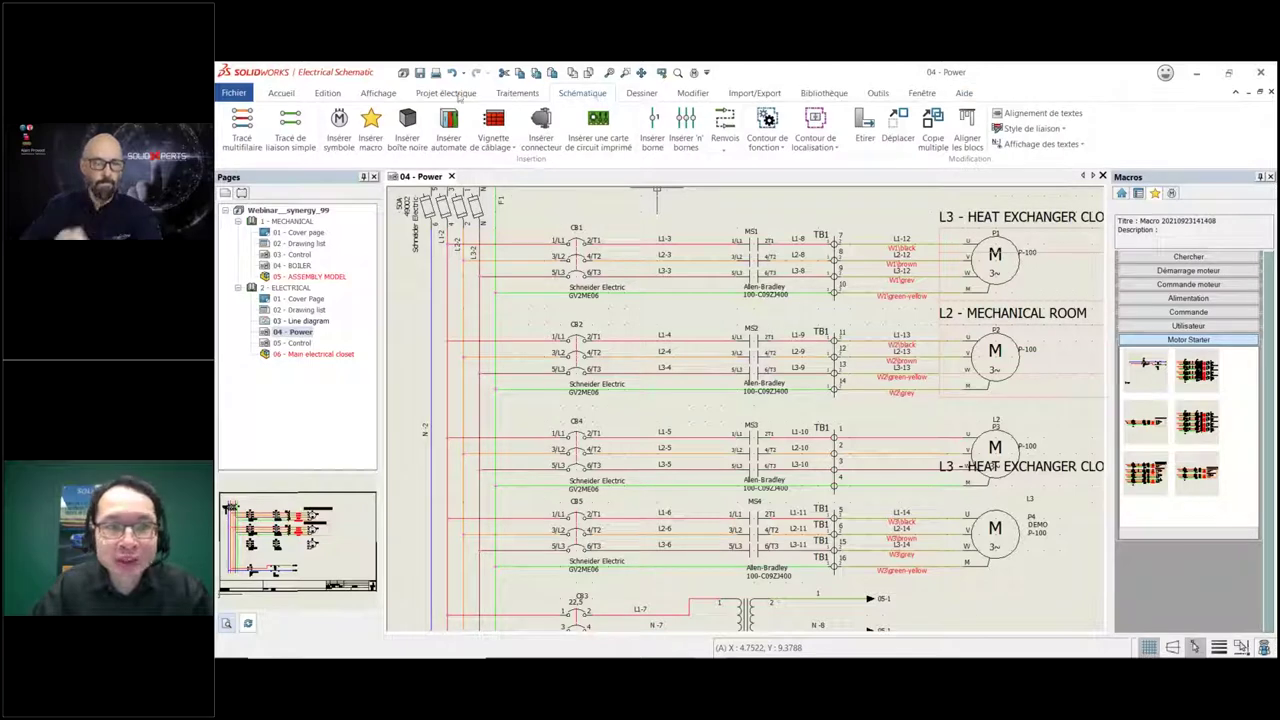
click(457, 94)
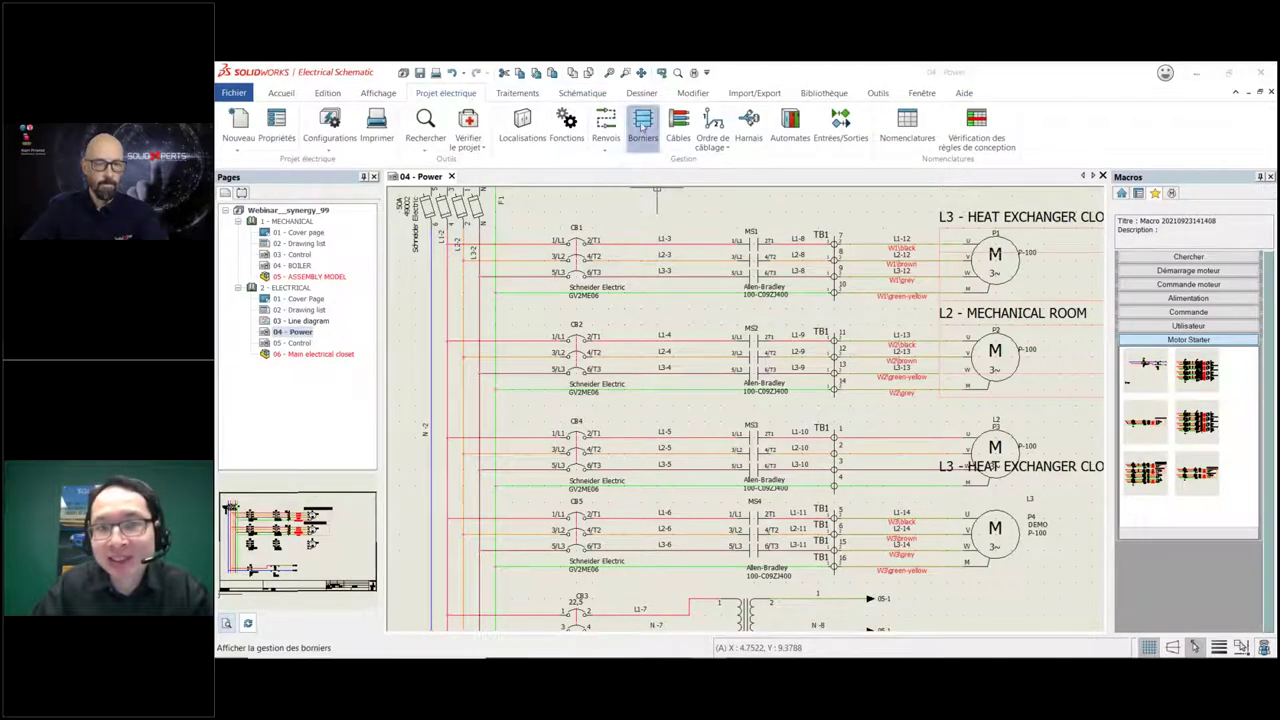
click(640, 125)
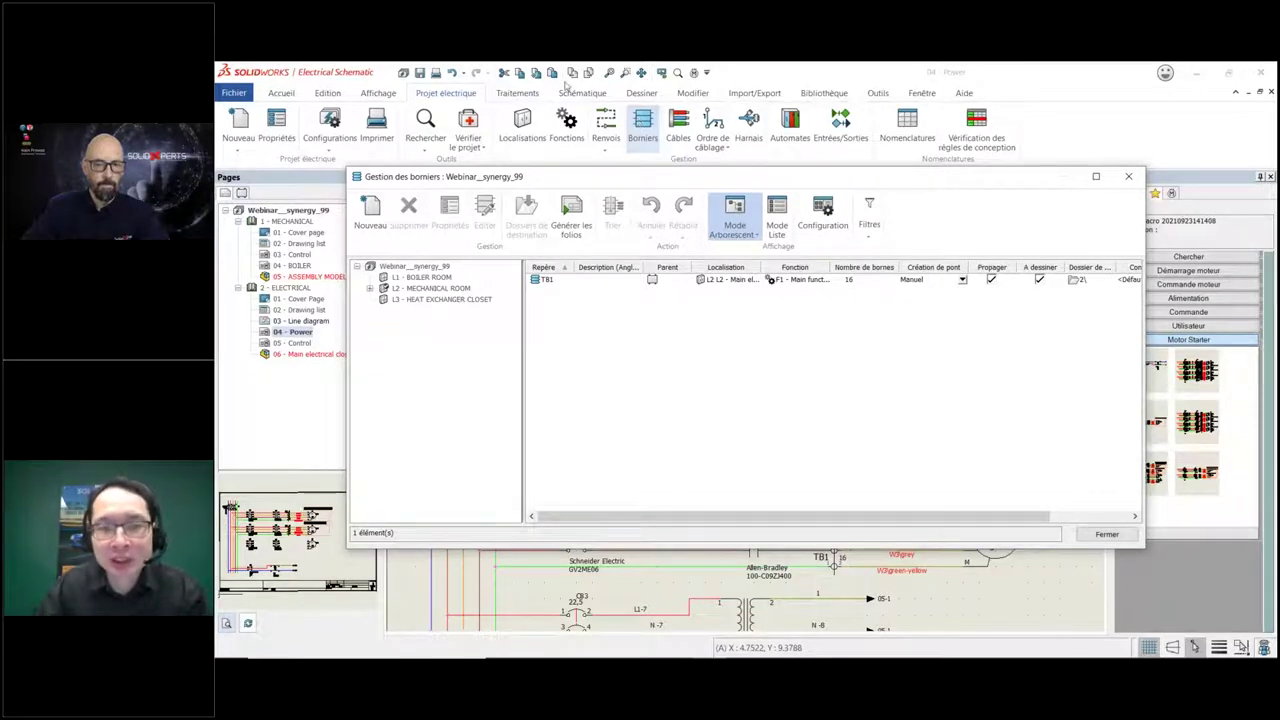
click(578, 218)
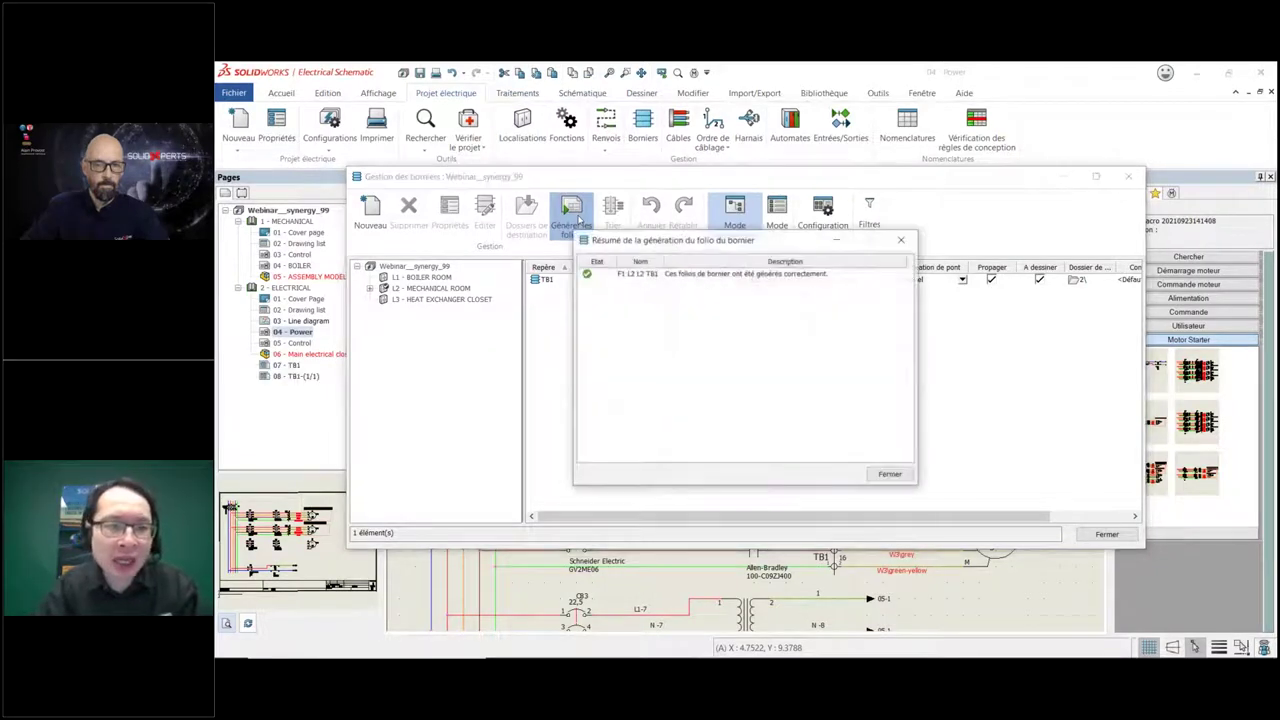
click(890, 474)
click(1107, 534)
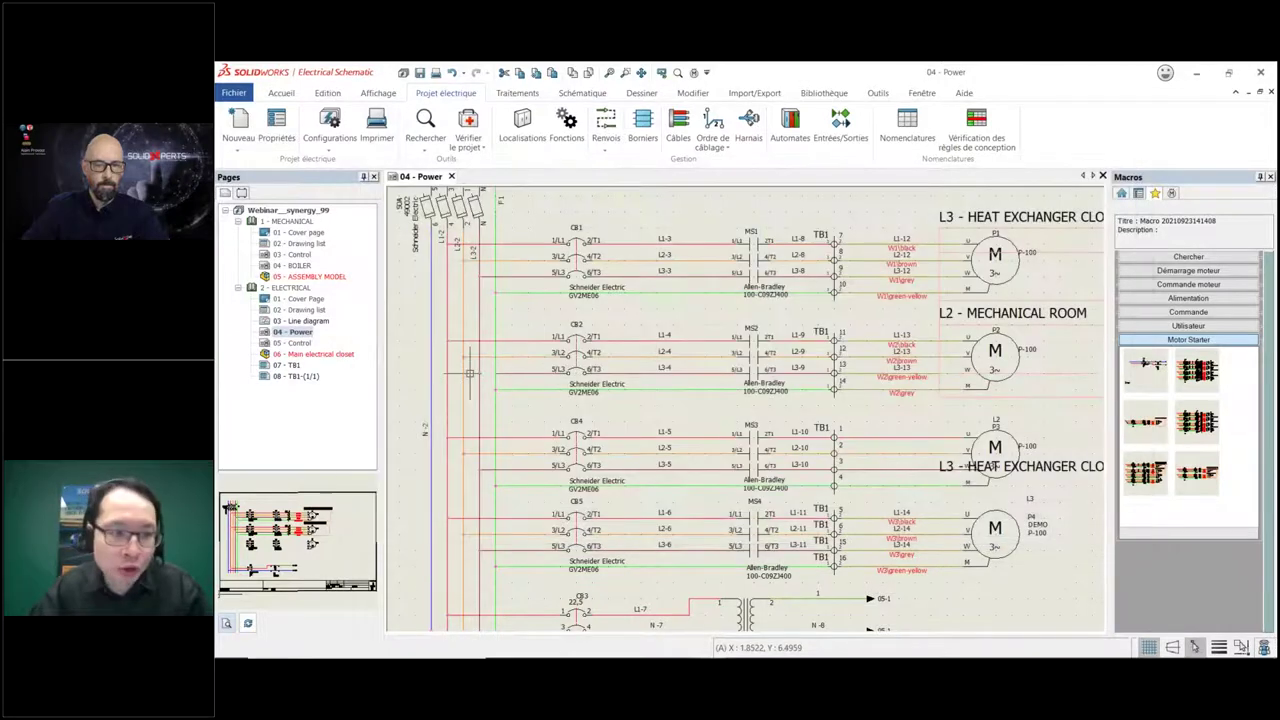
Open page 07 - TB1, inspect its wiring to pump motors P1 and P2, then close it.
double_click(287, 365)
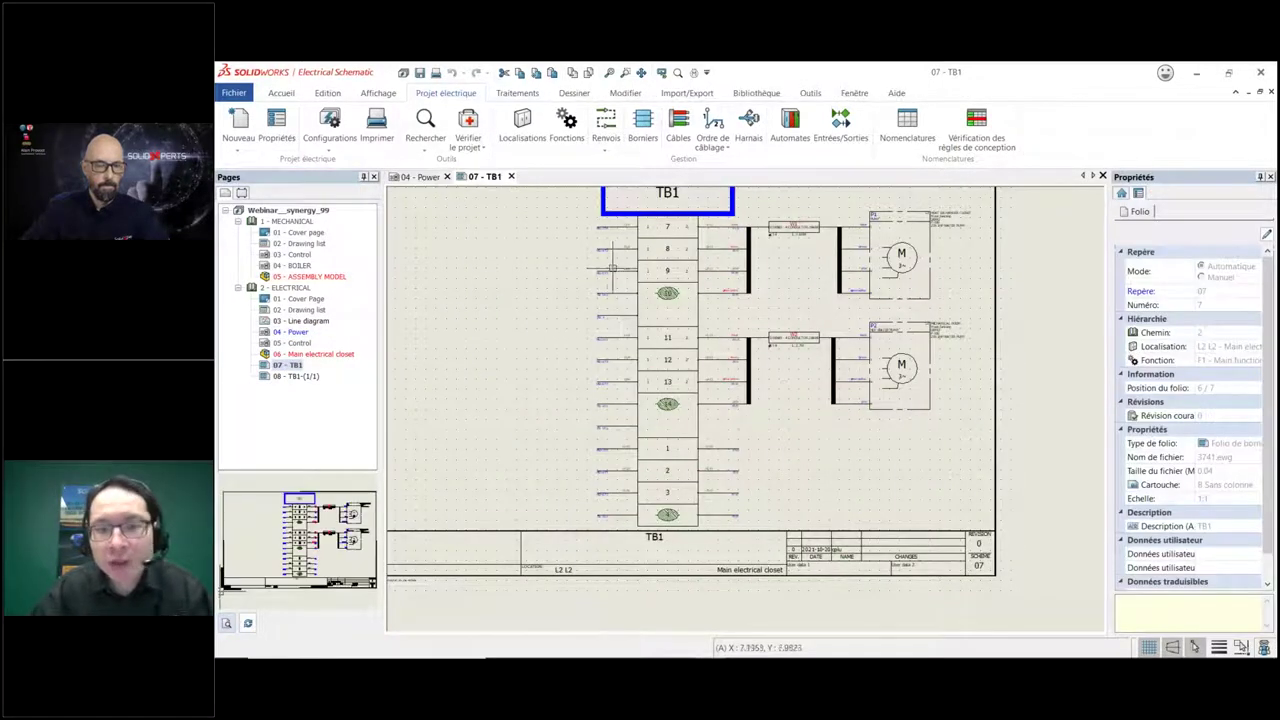
scroll(600, 390, up, 1)
scroll(620, 380, up, 1)
scroll(645, 372, up, 1)
scroll(650, 372, up, 1)
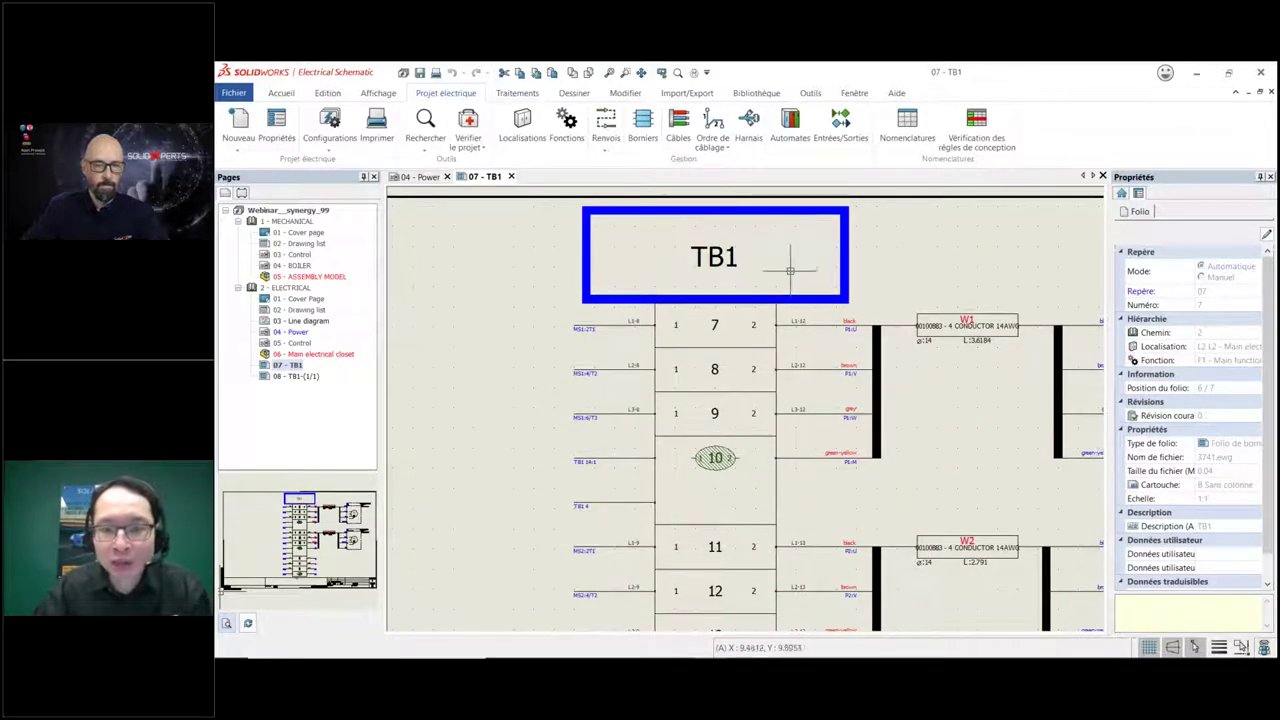
middle_drag(816, 276, 726, 253)
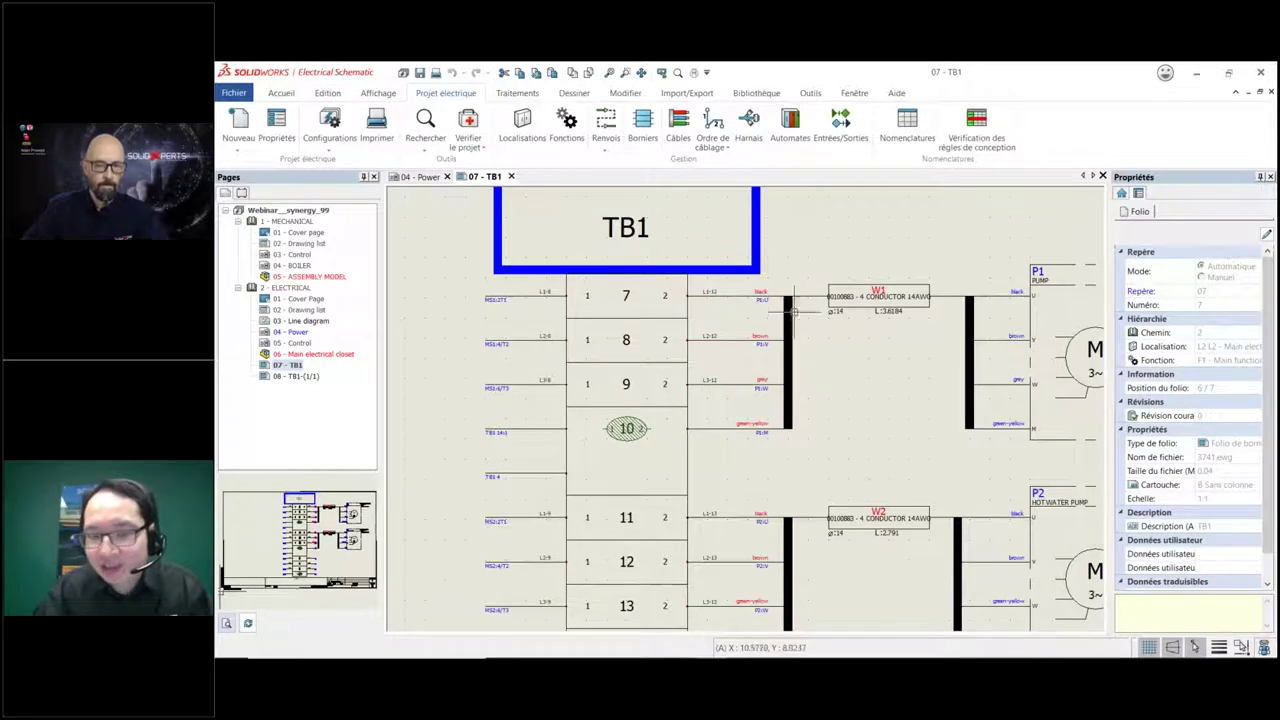
middle_drag(867, 355, 744, 338)
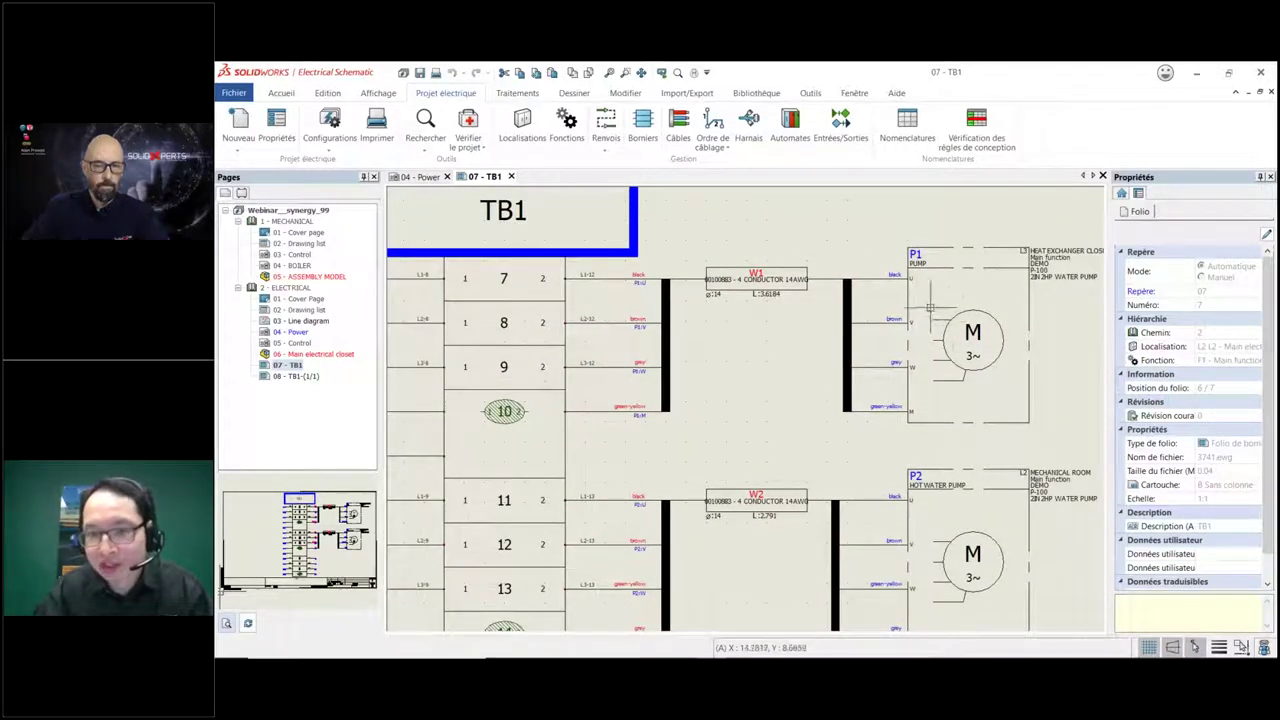
middle_drag(982, 463, 990, 357)
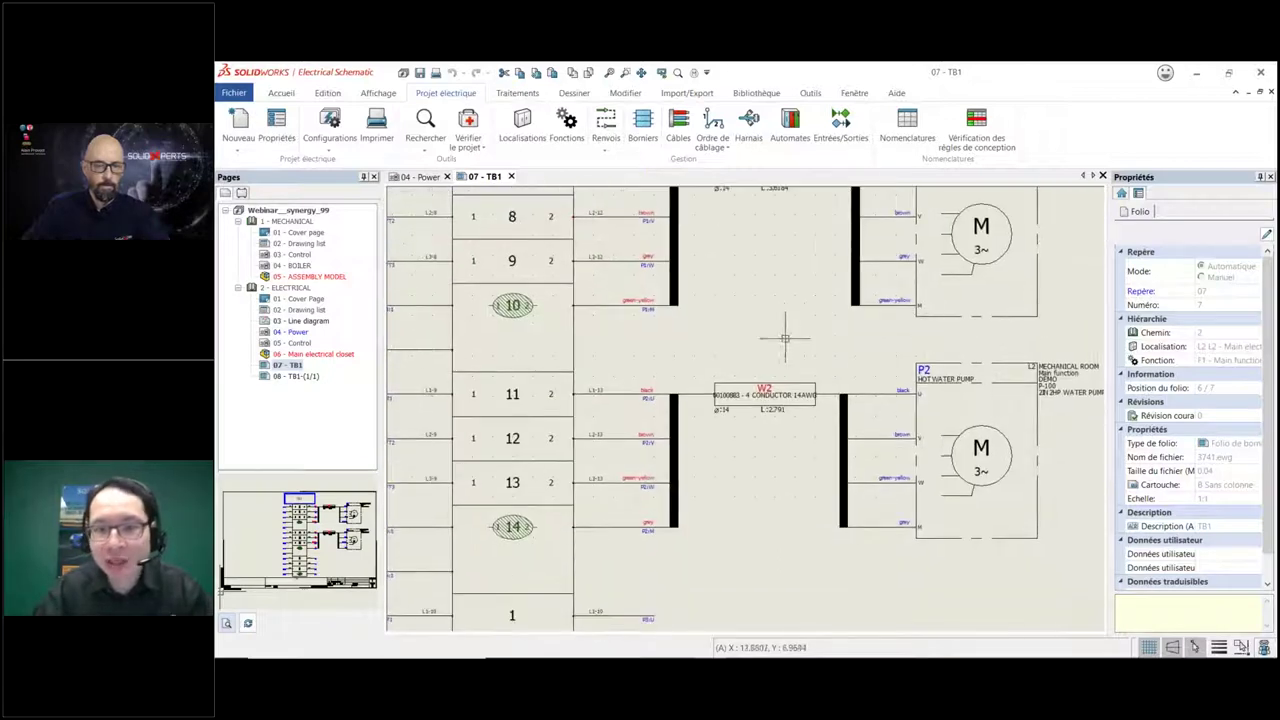
scroll(766, 343, down, 1)
scroll(771, 366, down, 2)
scroll(764, 385, down, 1)
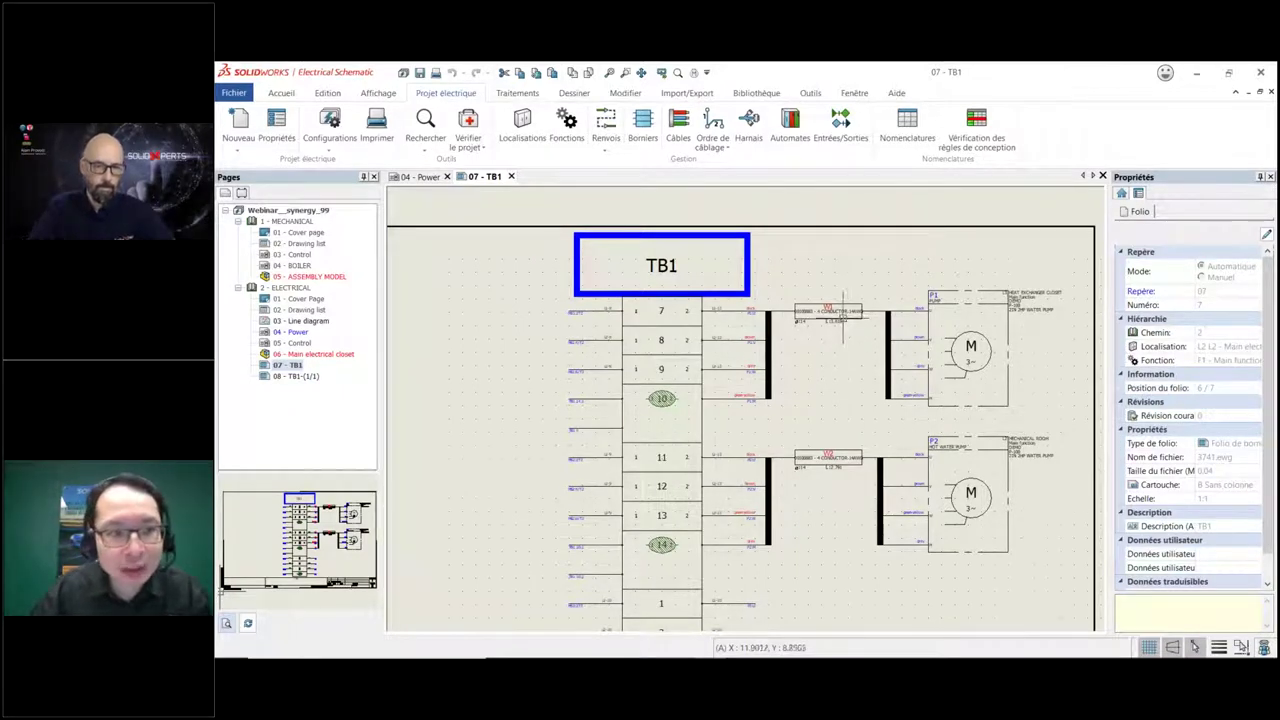
click(510, 177)
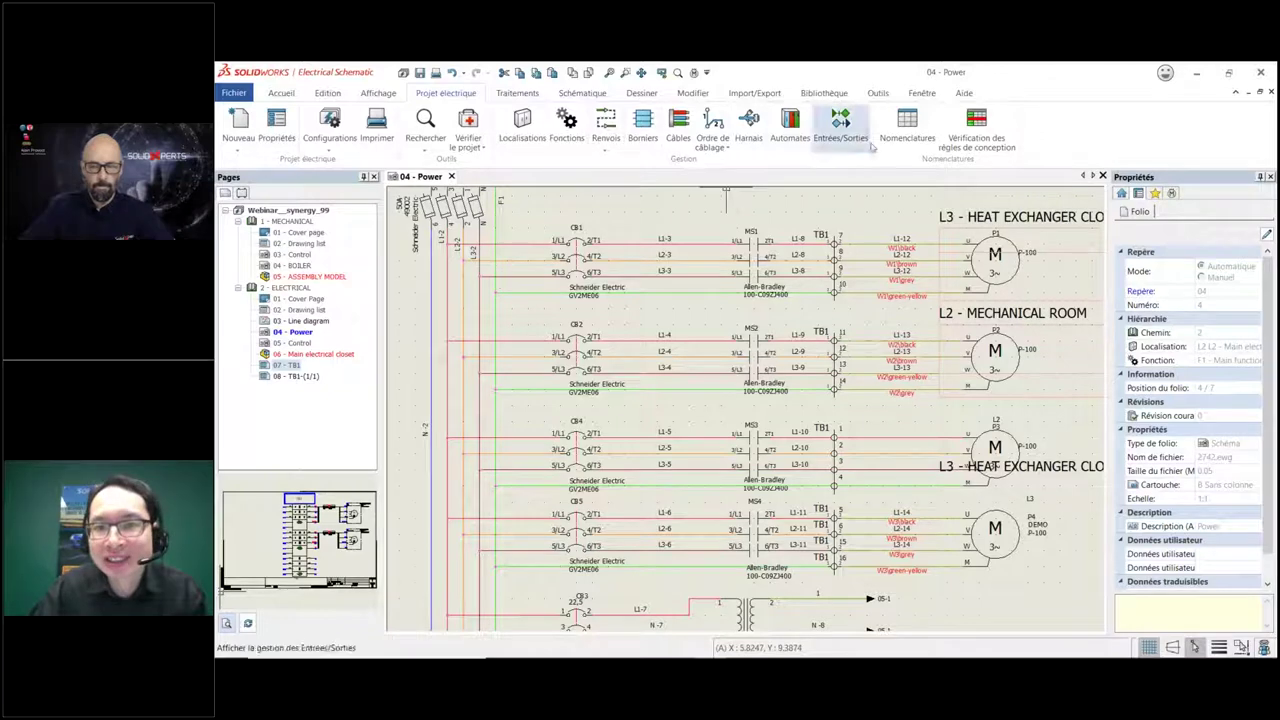
Start an Excel export of all three nomenclatures from the bill of materials manager, up to the destination folder.
click(906, 128)
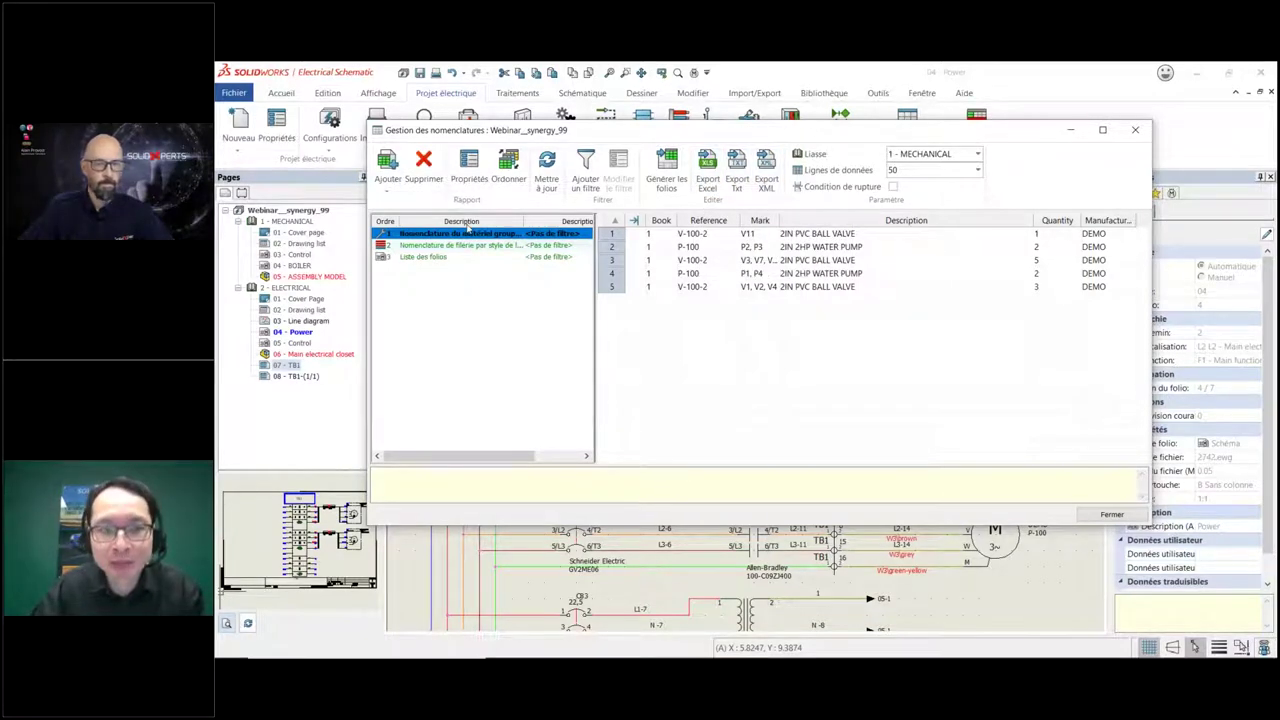
click(707, 170)
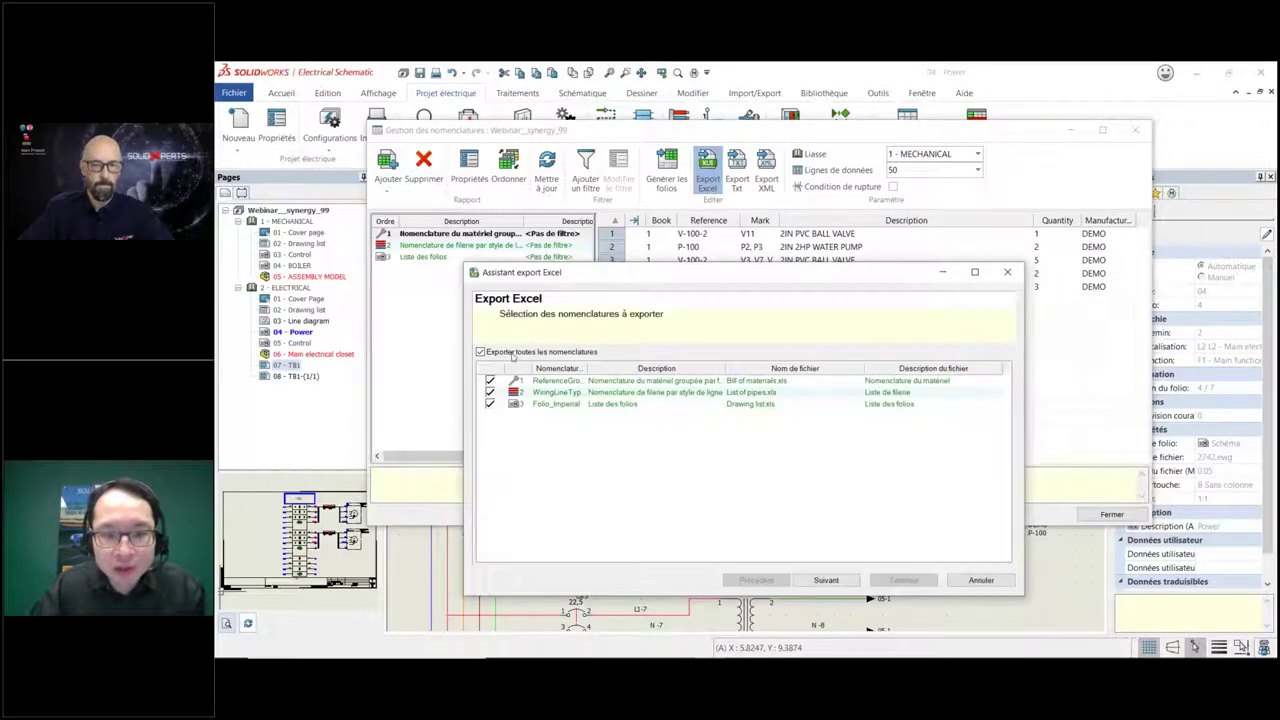
click(826, 580)
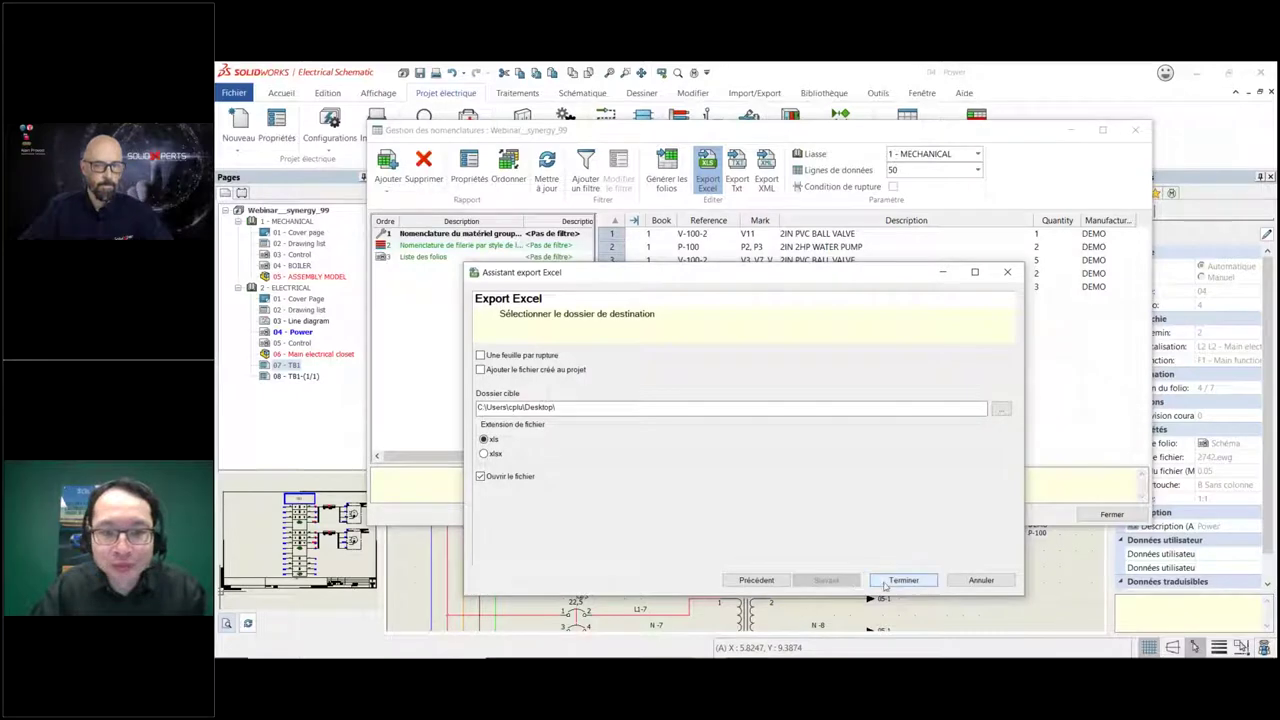
Finish the Excel export, then close the pipe list and both bill of materials workbooks.
click(885, 585)
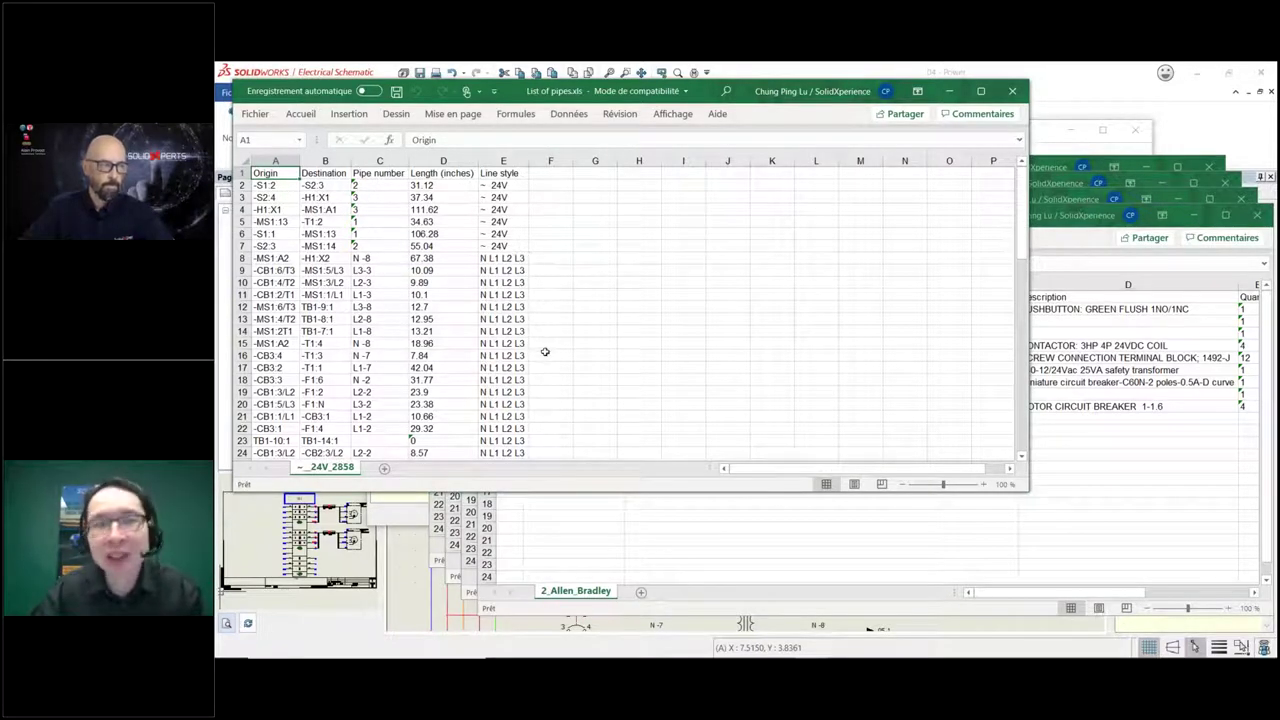
click(1011, 91)
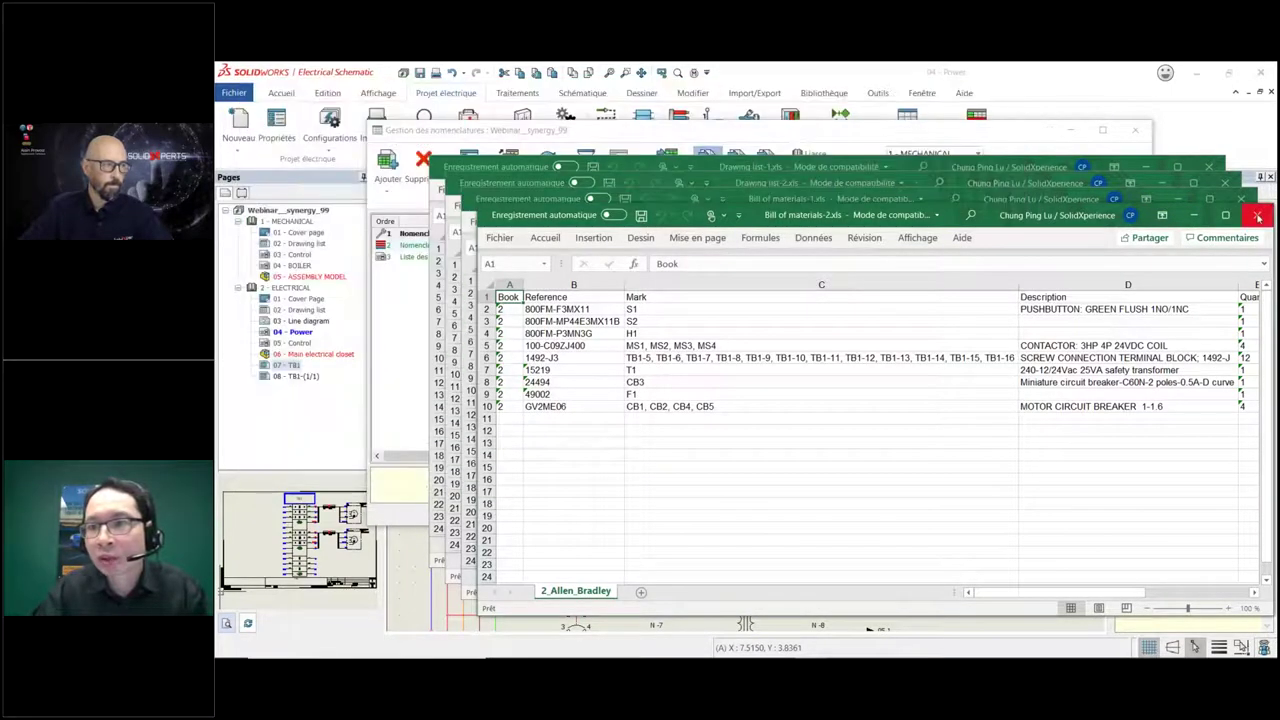
click(1258, 216)
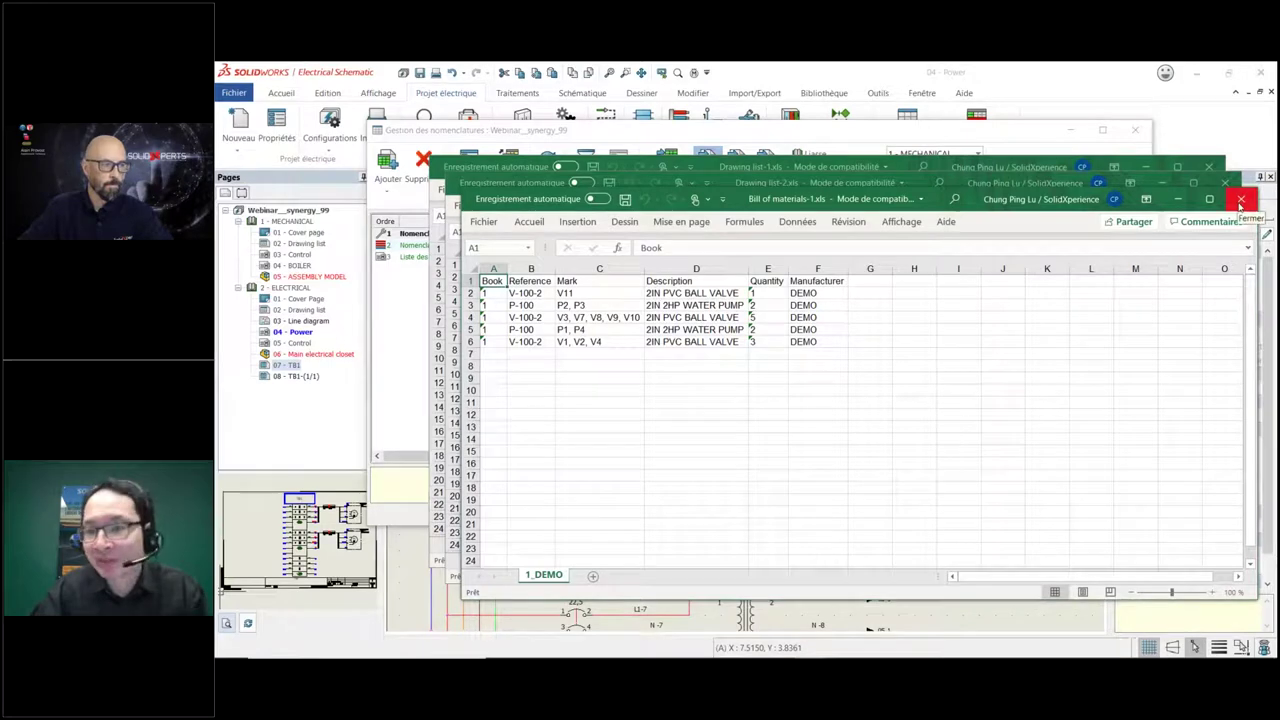
click(1240, 202)
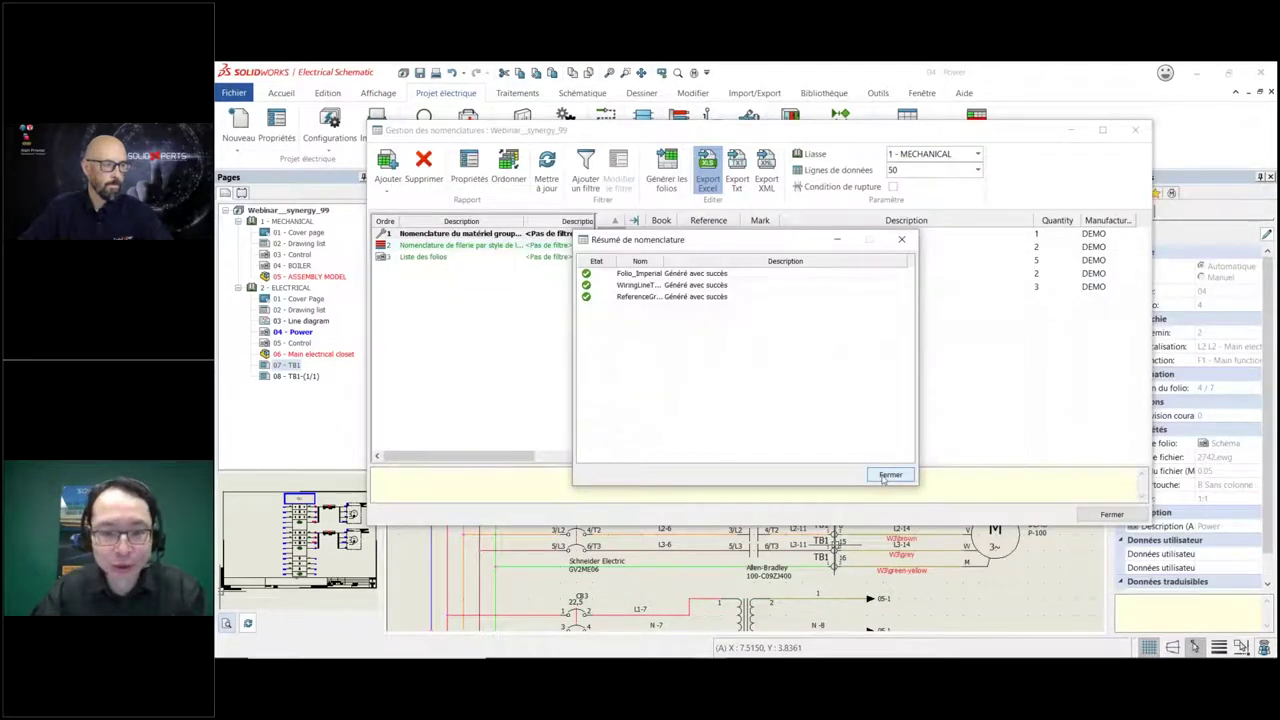
Export all project folios as one combined PDF named 'testrttt' on the Desktop, with per-book export off.
click(886, 475)
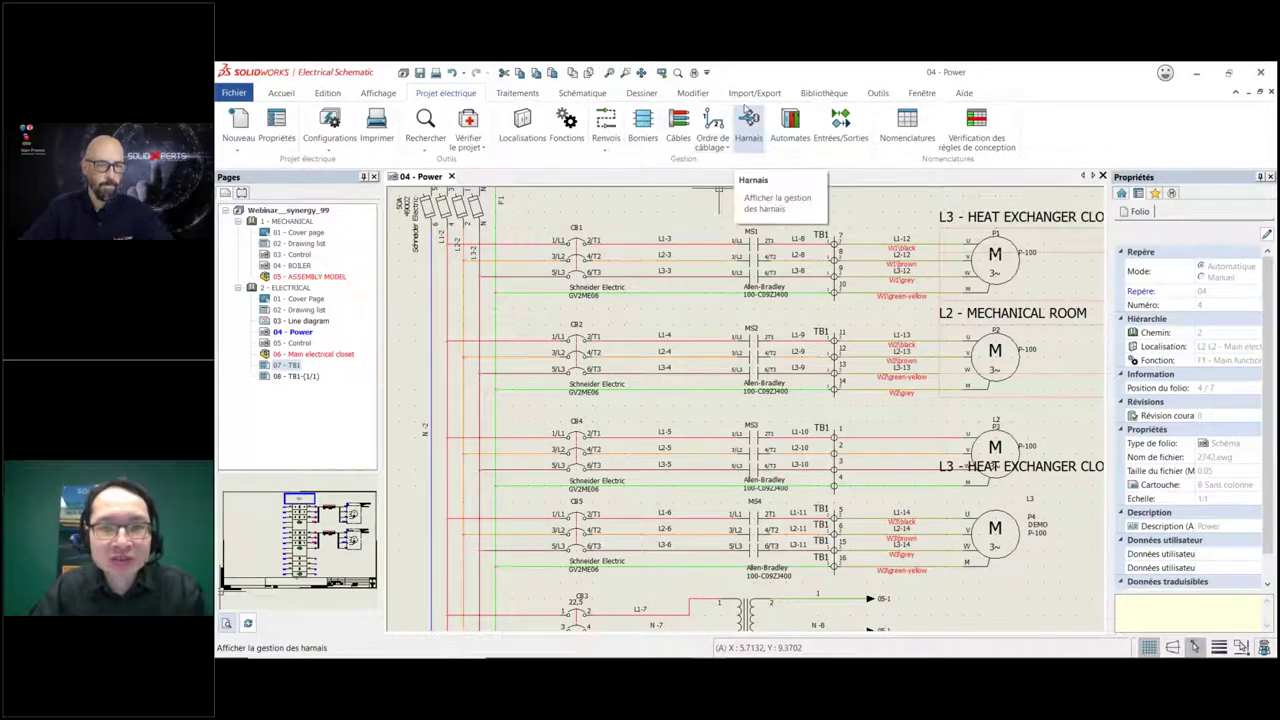
click(745, 96)
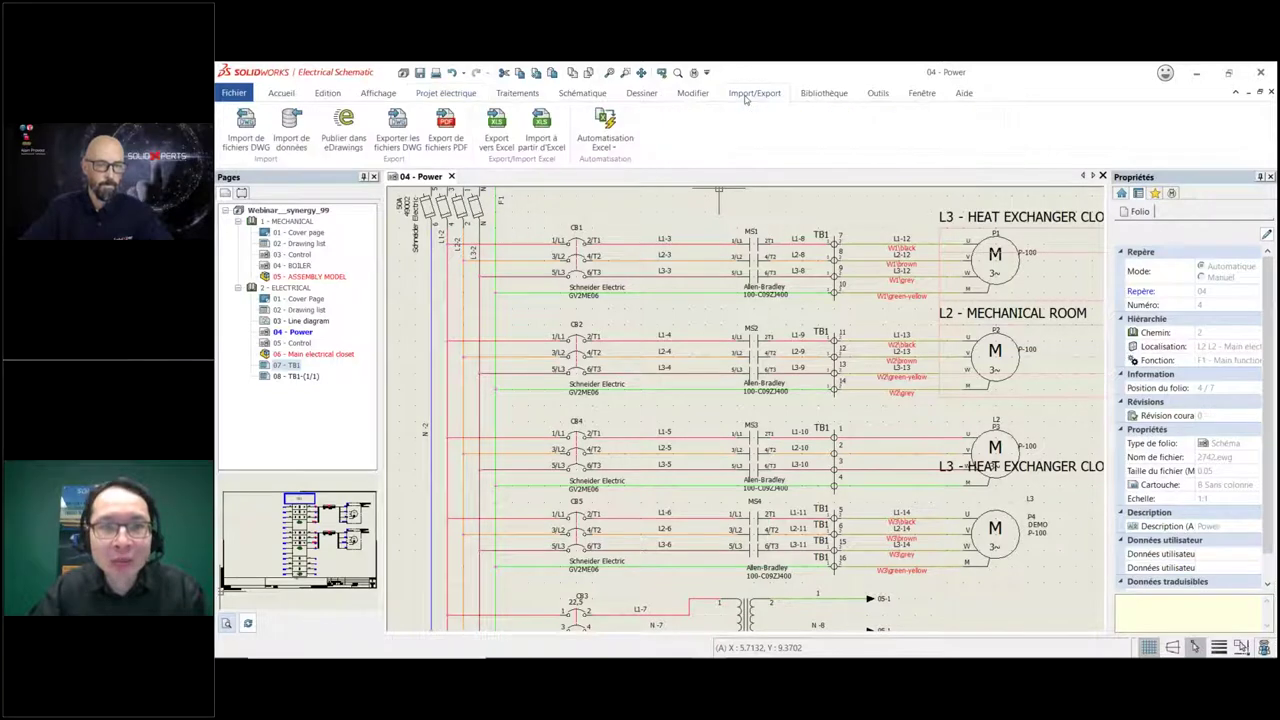
click(447, 135)
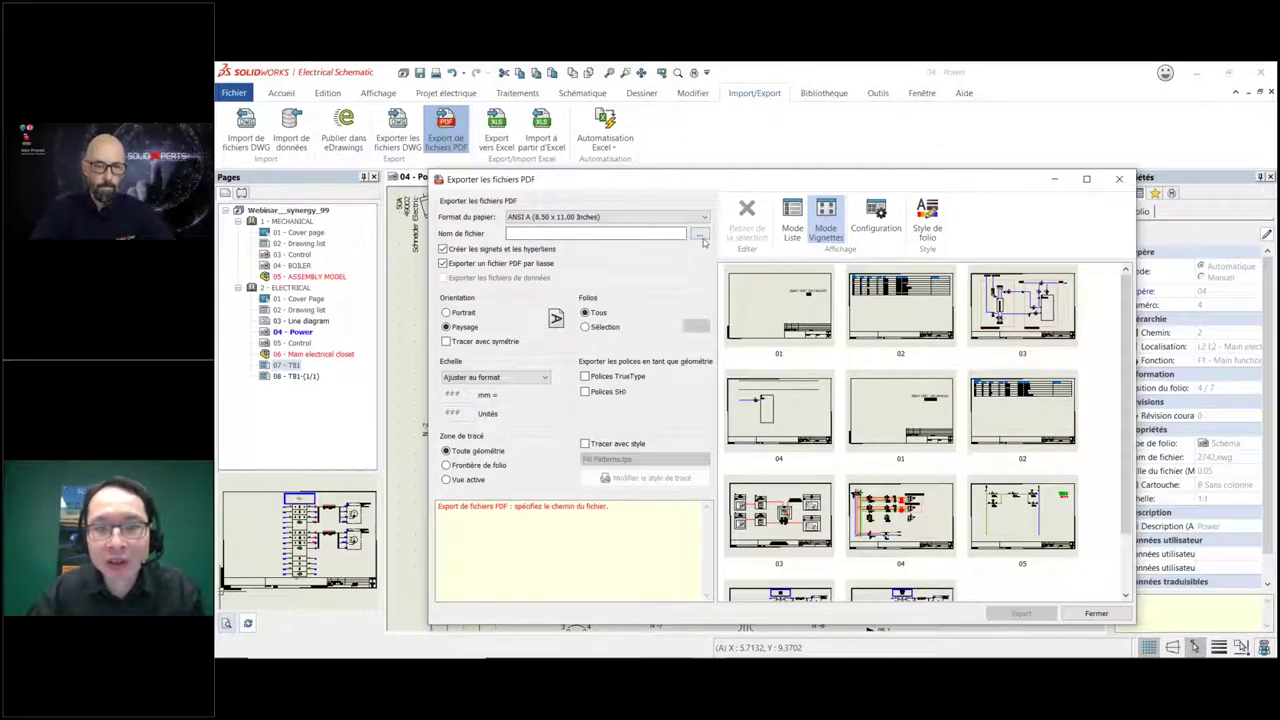
click(700, 236)
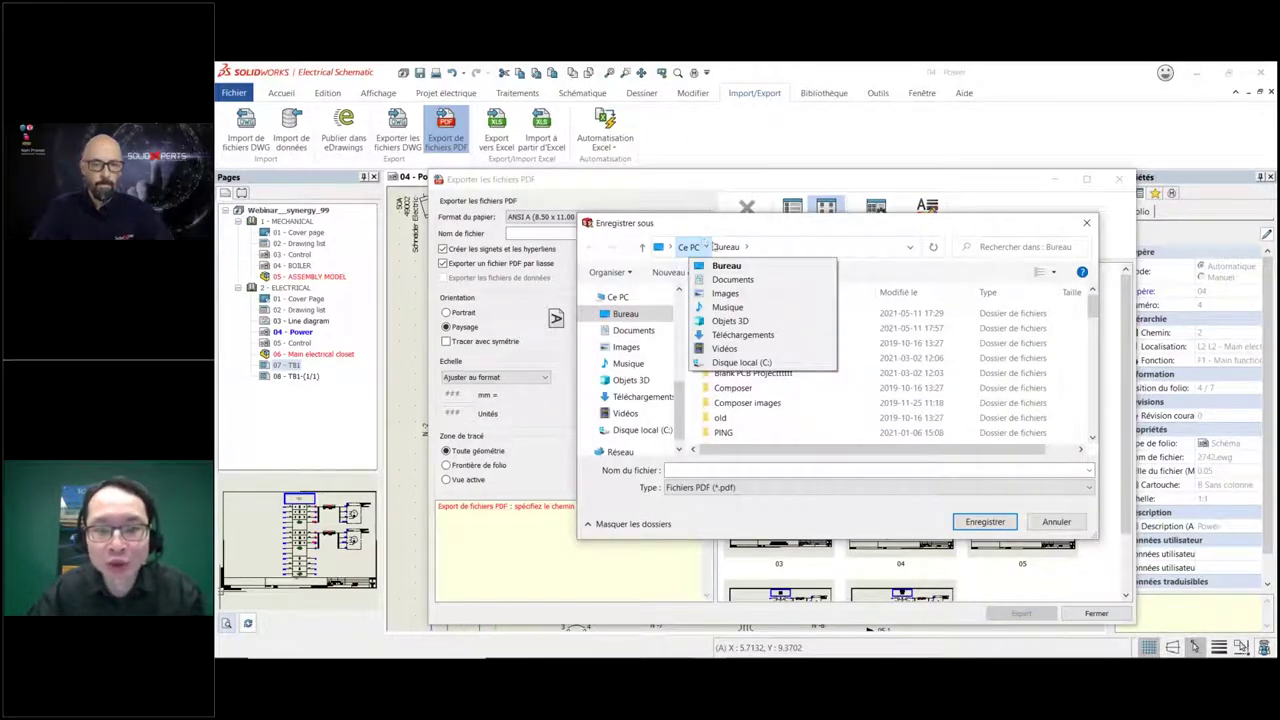
drag(680, 410, 680, 300)
click(770, 470)
text(test)
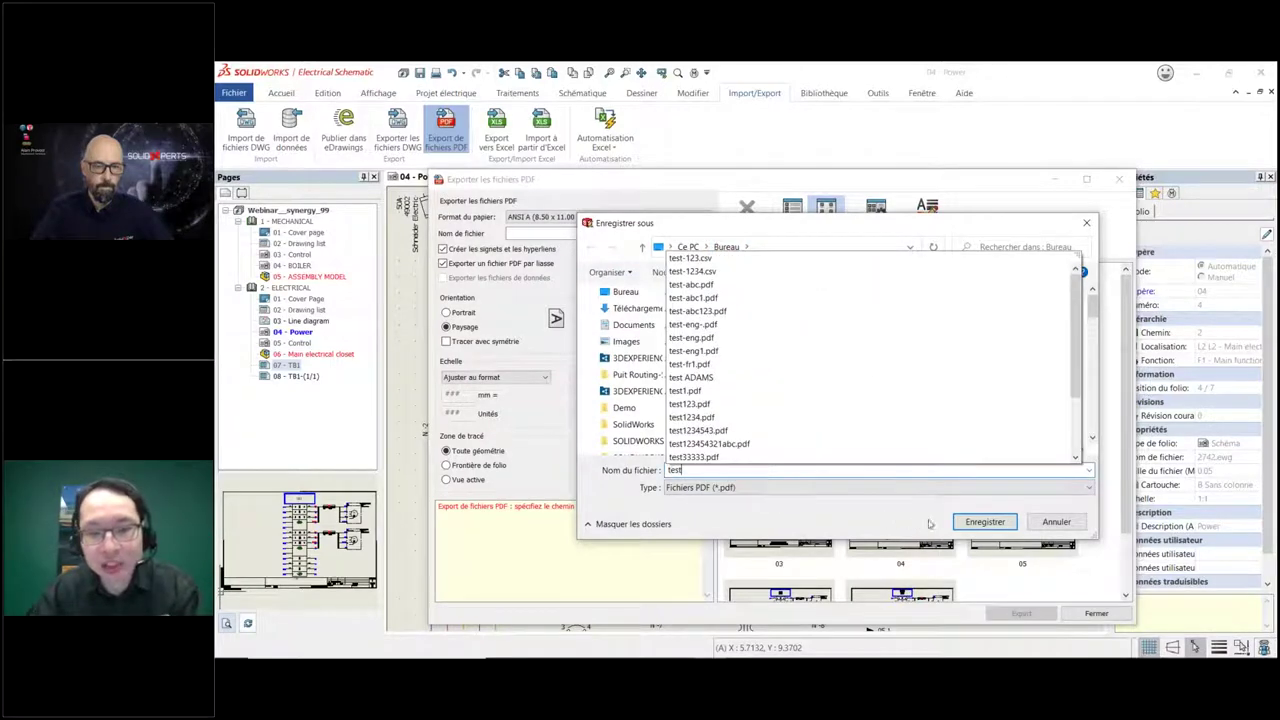
text(rttt)
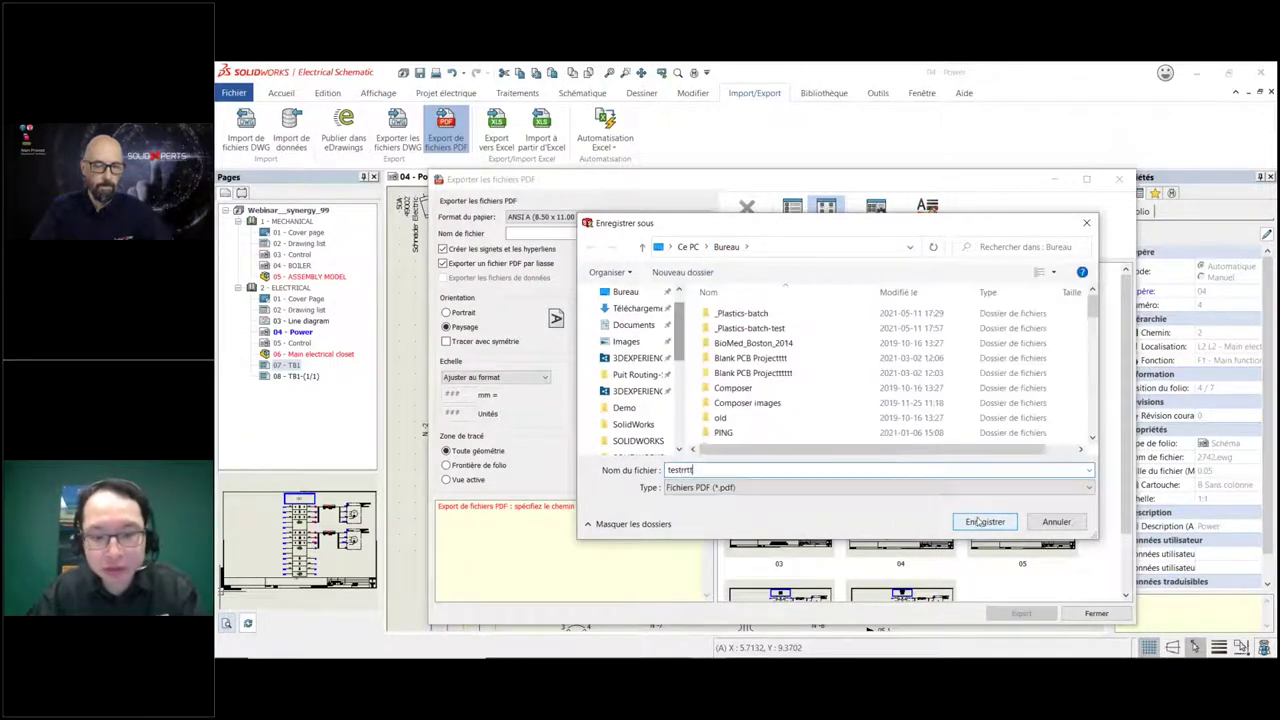
click(980, 521)
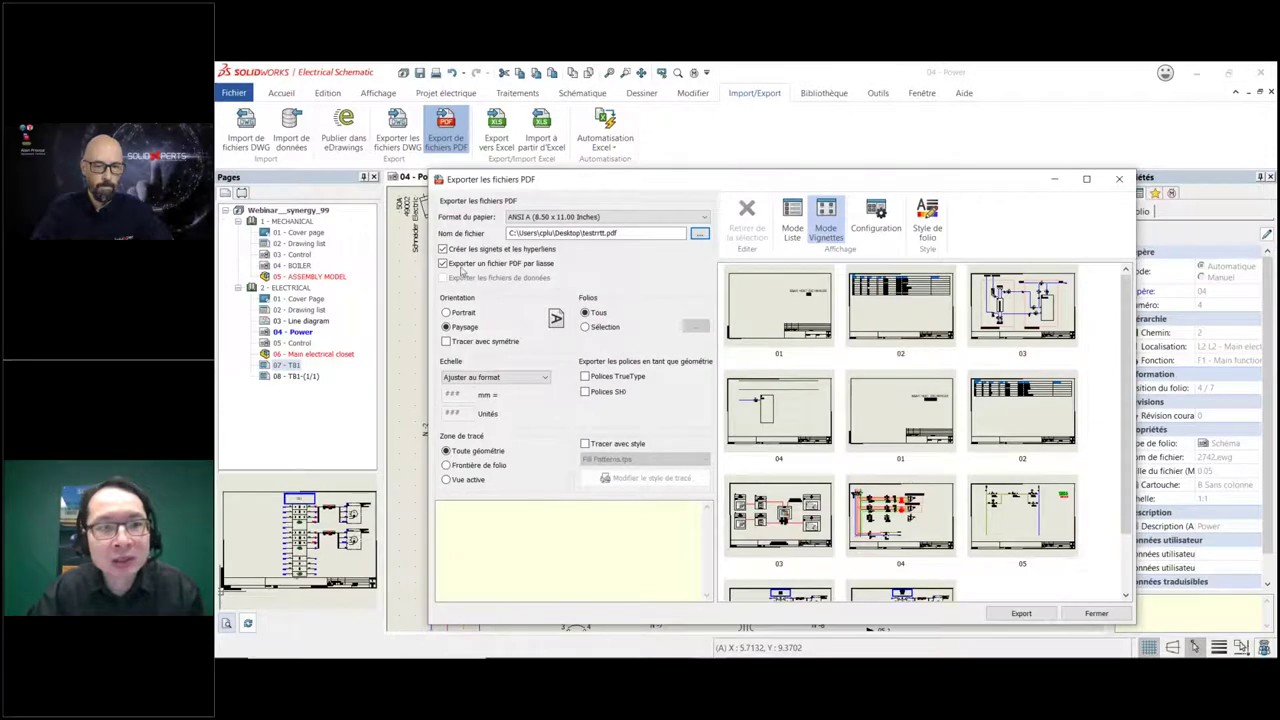
click(443, 263)
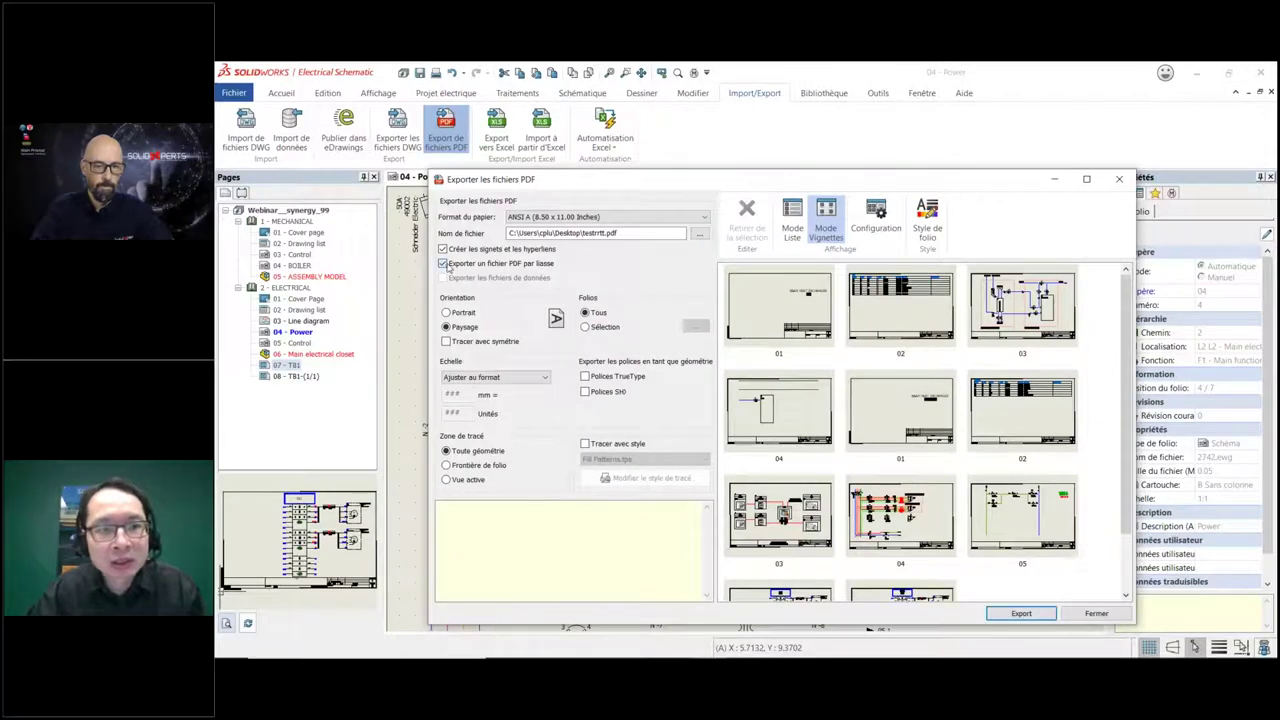
click(1020, 613)
Continue the export without updating, then page through the 11-page PDF including the TB1 and Power sheets.
click(746, 377)
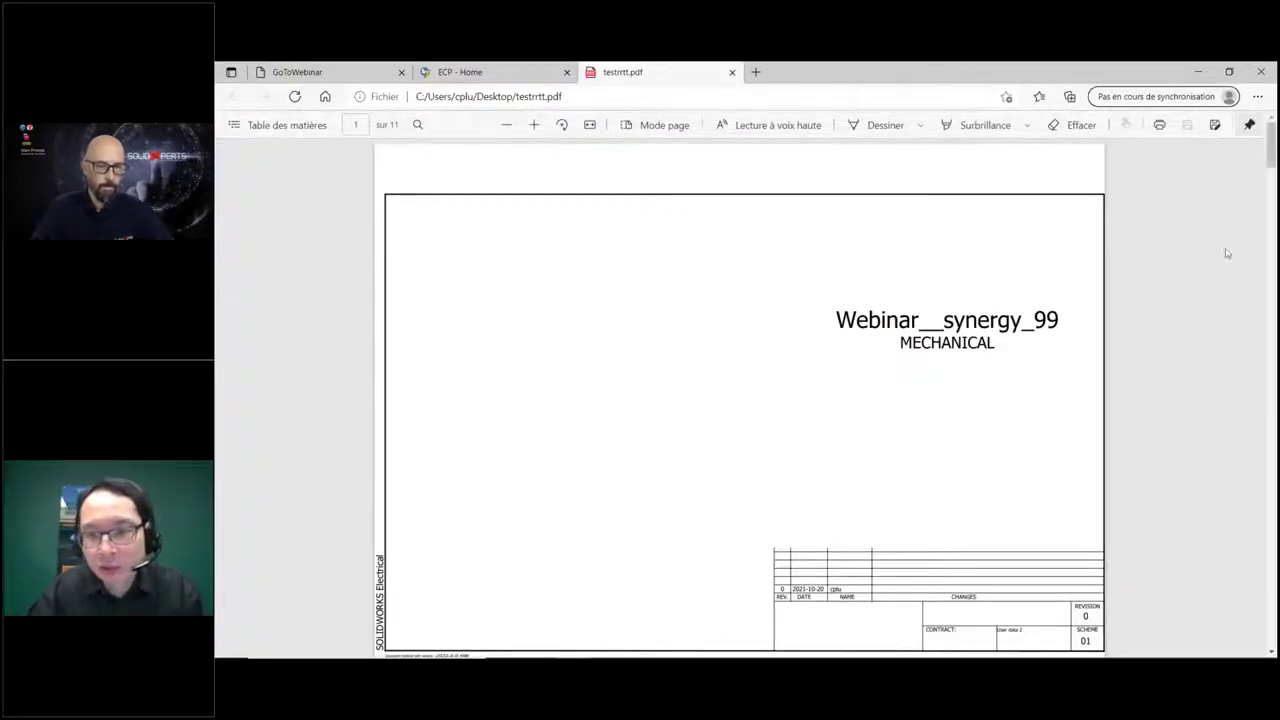
drag(1268, 150, 1270, 430)
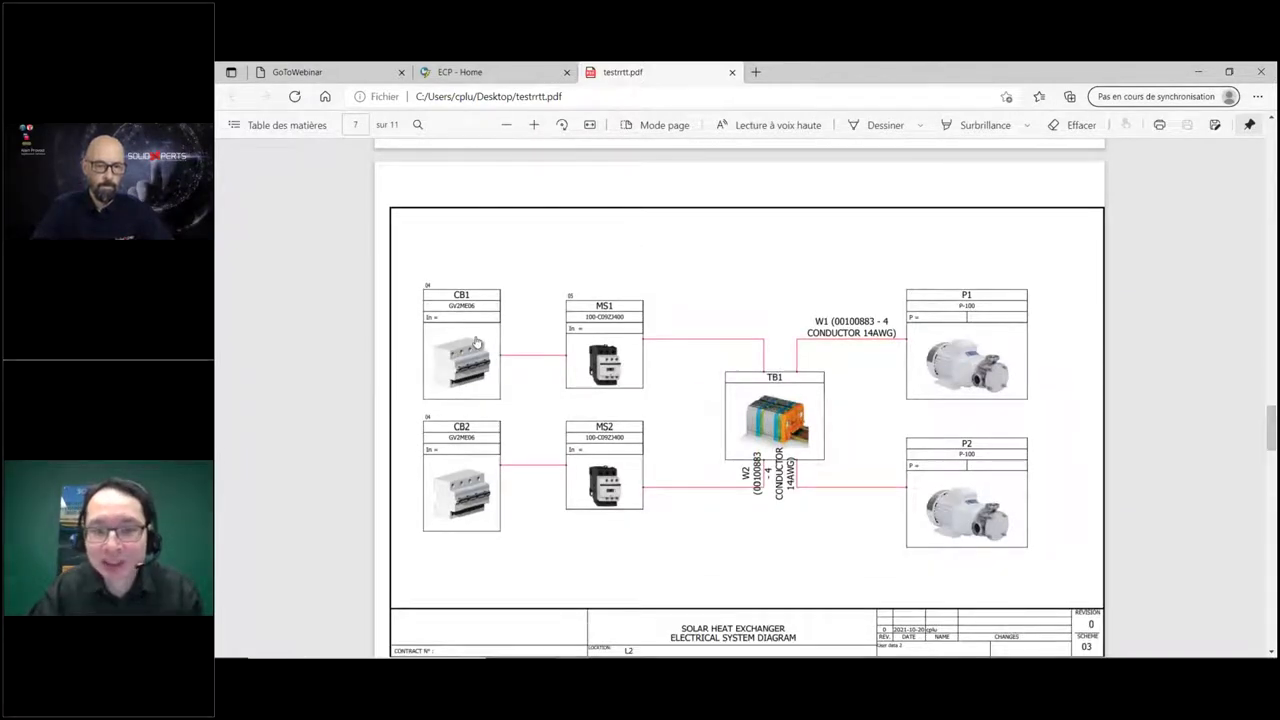
scroll(476, 343, down, 5)
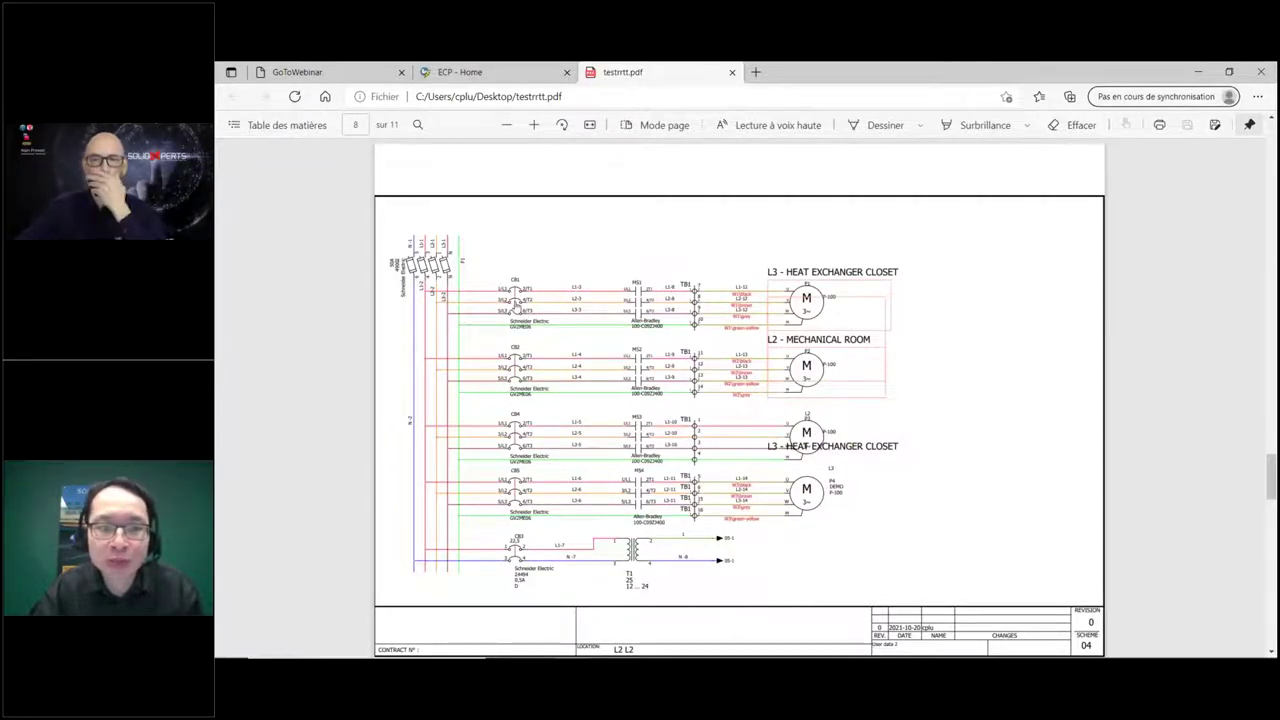
scroll(780, 408, up, 5)
click(781, 406)
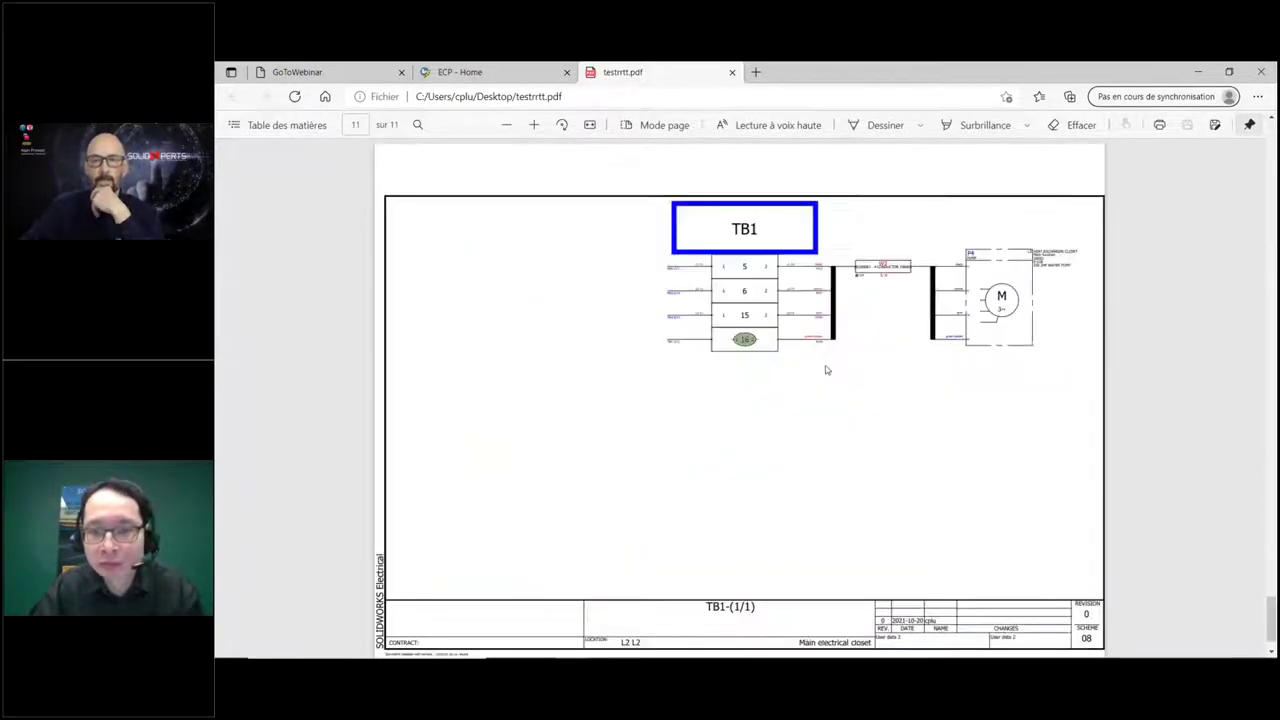
scroll(822, 470, up, 2)
scroll(790, 420, up, 3)
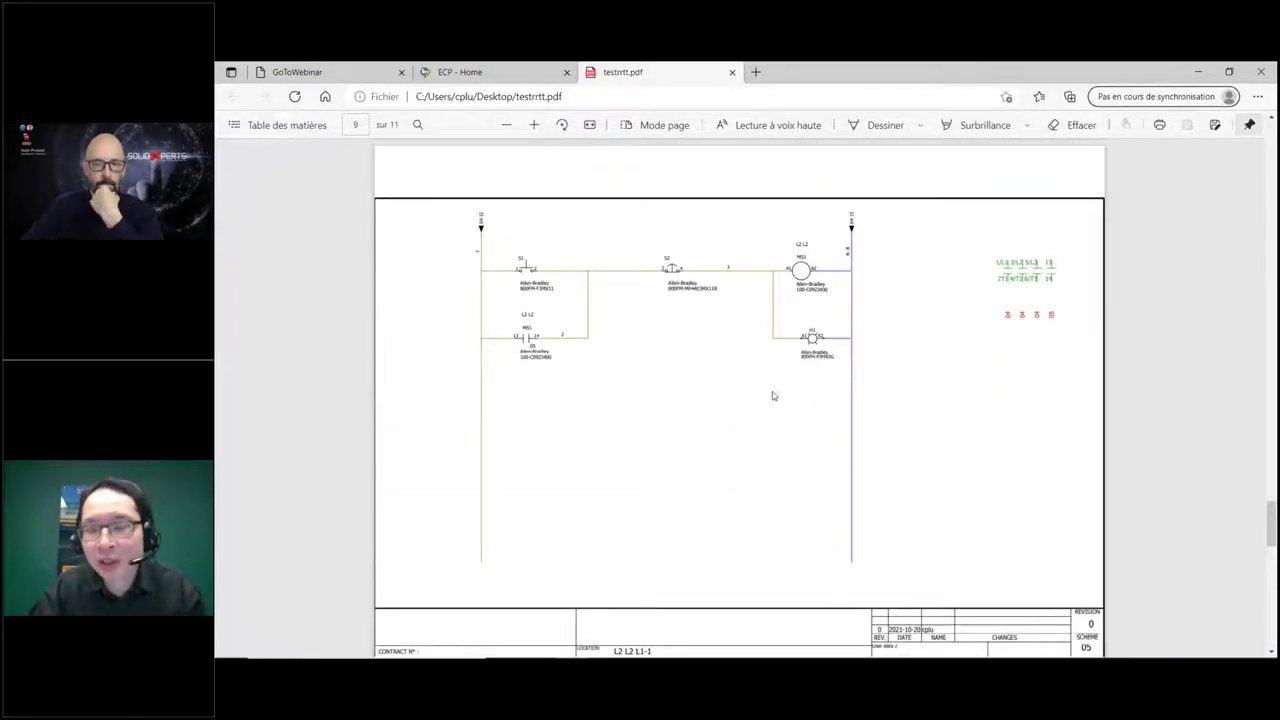
scroll(772, 396, up, 2)
scroll(772, 396, up, 3)
scroll(772, 396, up, 2)
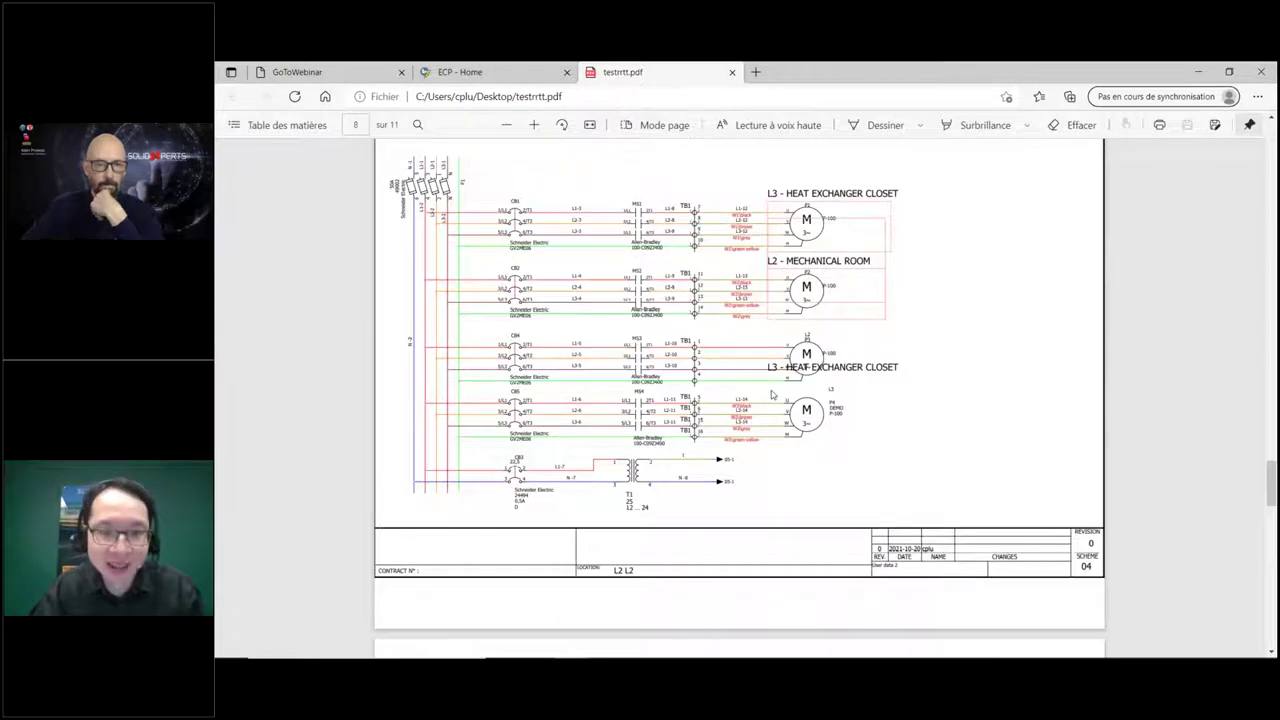
scroll(772, 396, up, 2)
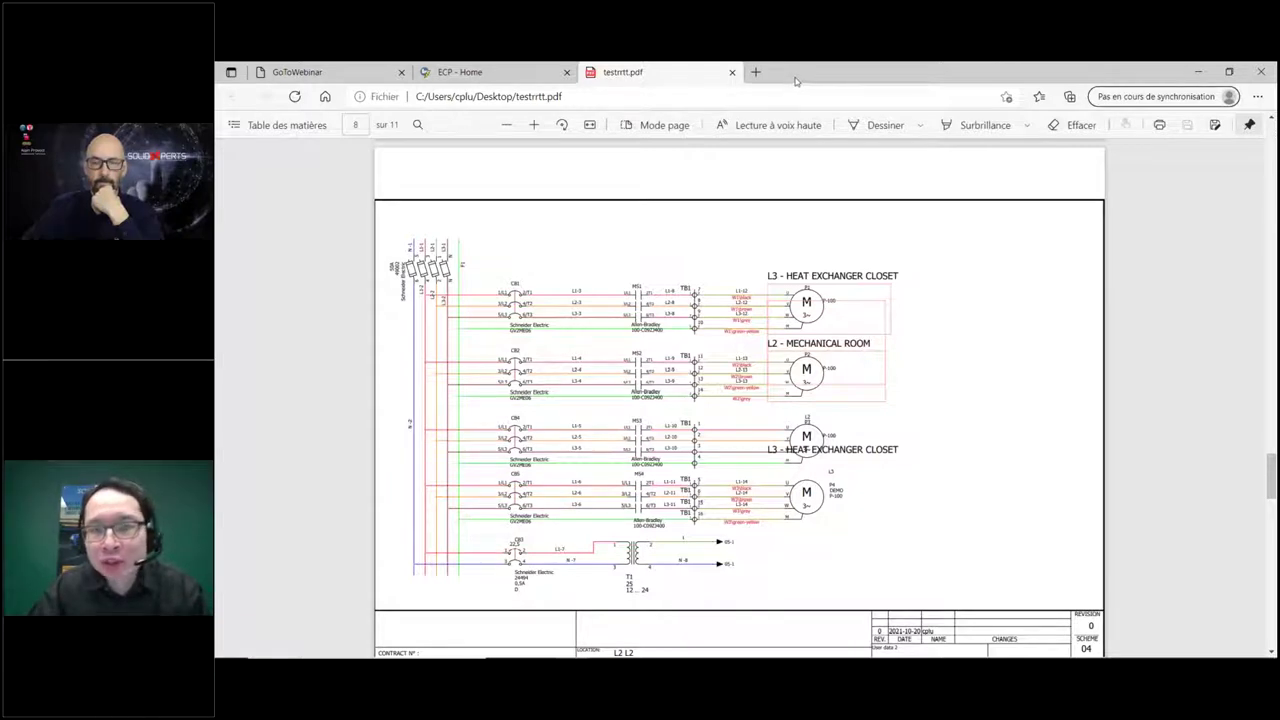
Switch to the Electrical Content Portal and scroll to Most Downloaded Manufacturers like Schneider Electric, Siemens and ABB.
click(498, 79)
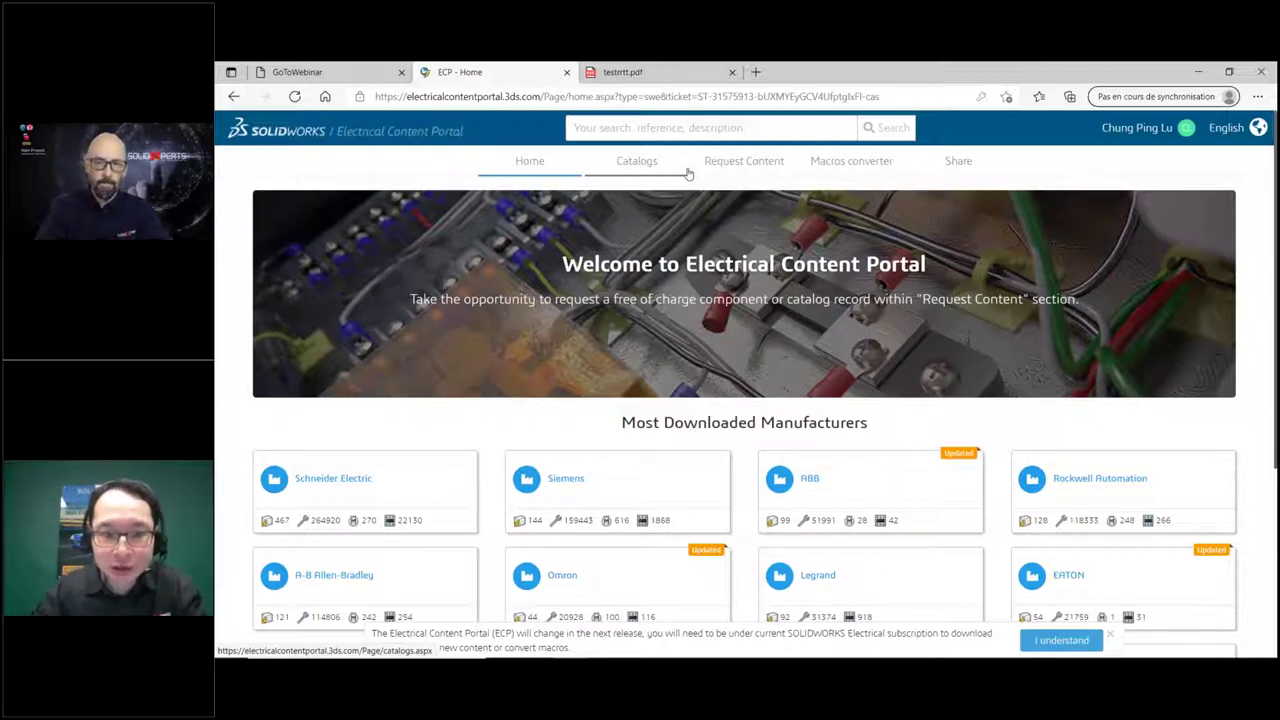
scroll(688, 288, down, 1)
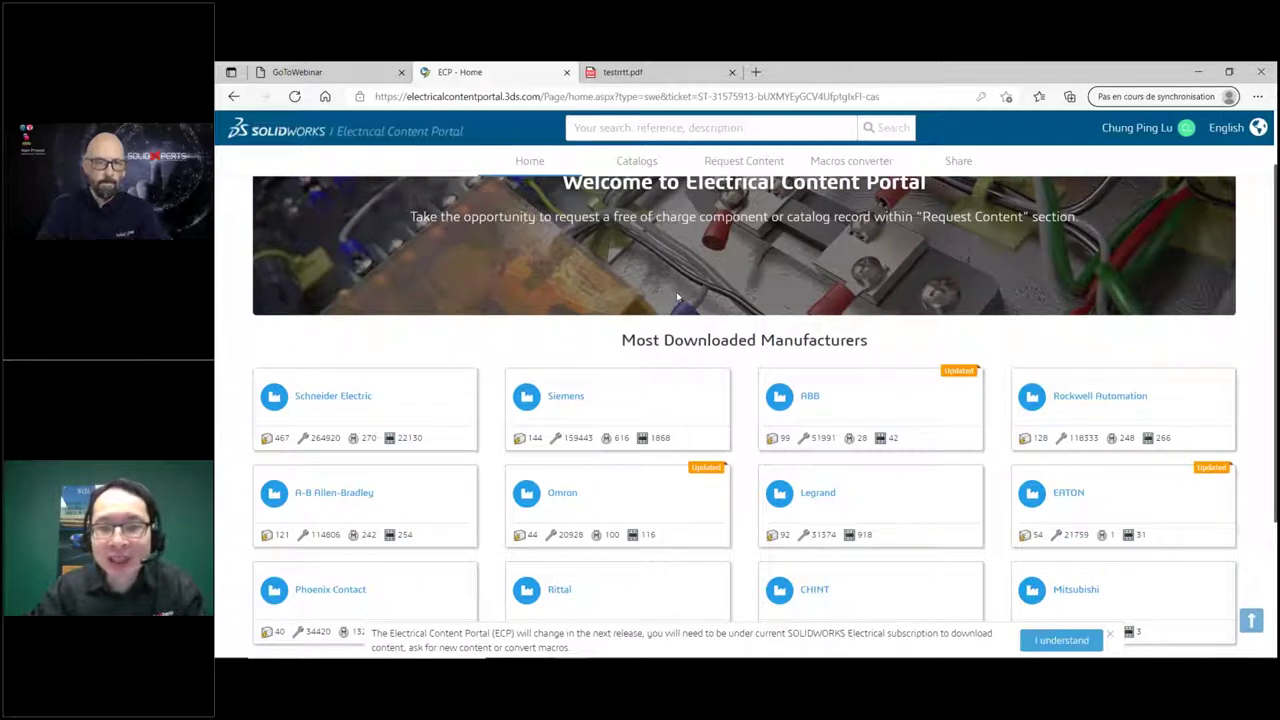
scroll(708, 225, down, 1)
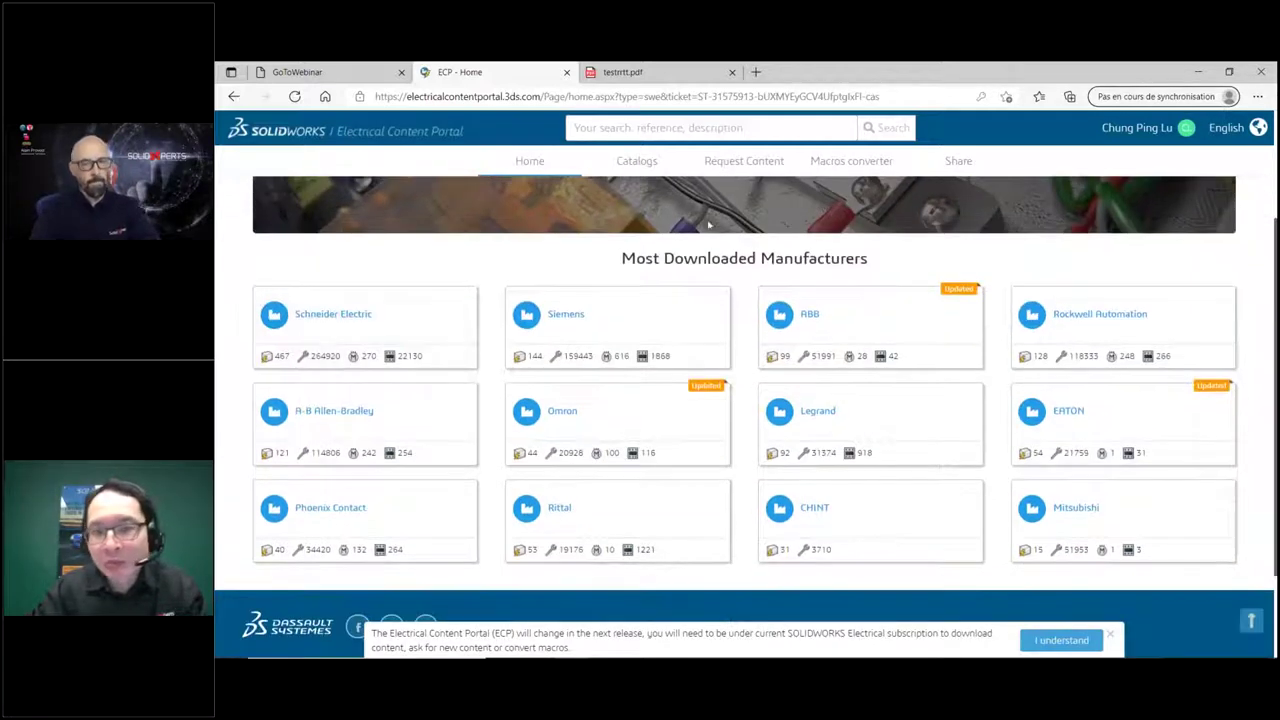
Open the Schneider Electric catalogue and browse its list of packages.
click(355, 321)
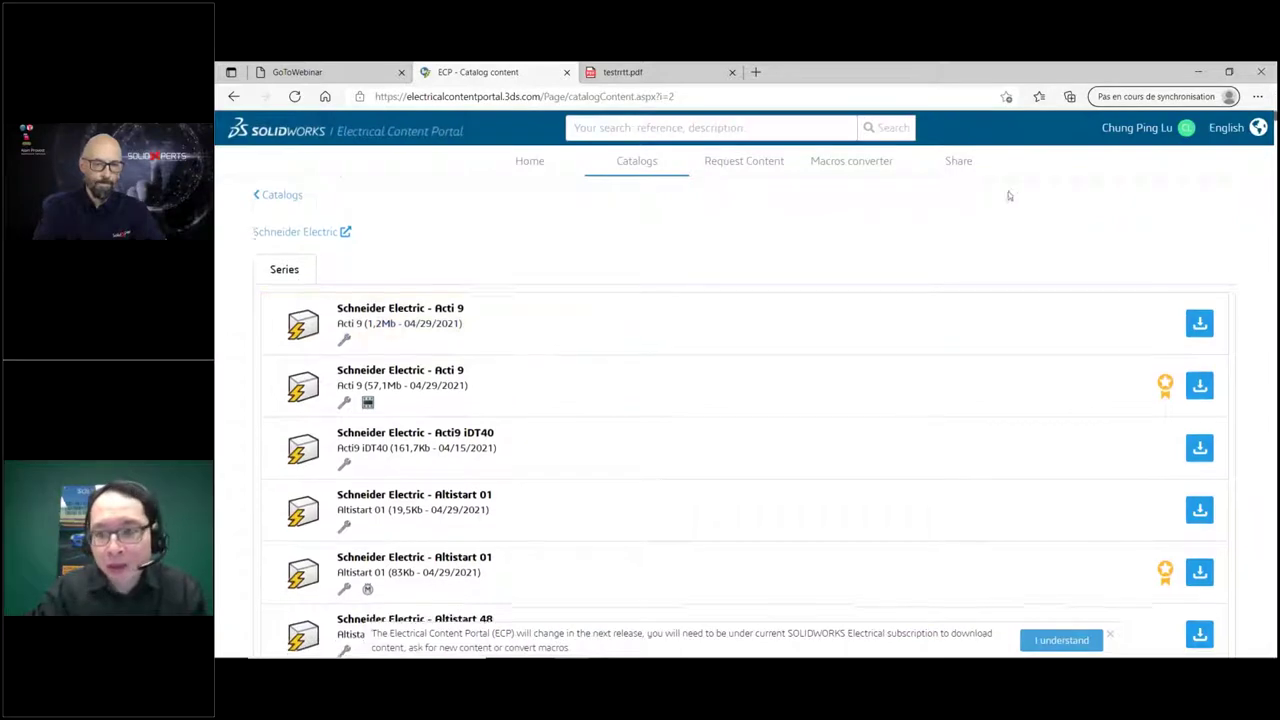
scroll(620, 297, down, 3)
scroll(744, 417, down, 4)
scroll(744, 417, down, 4)
scroll(744, 417, down, 4)
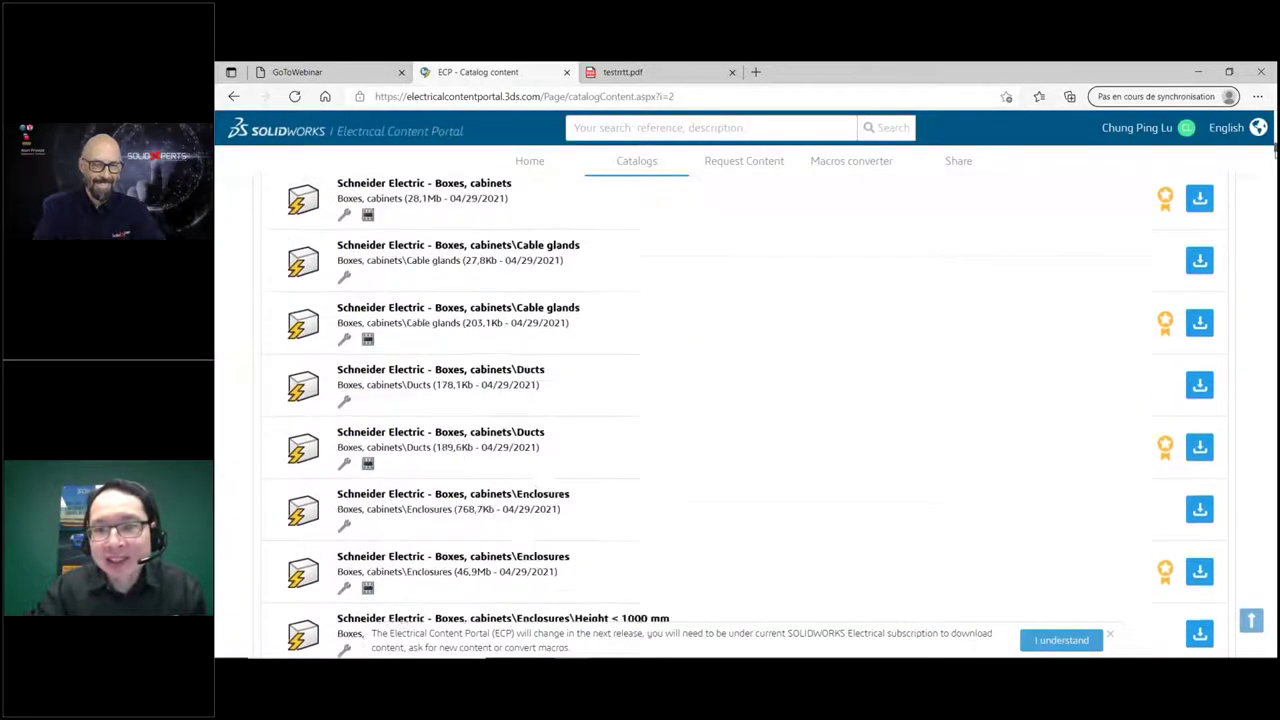
scroll(744, 417, down, 4)
scroll(959, 243, up, 6)
scroll(959, 243, up, 6)
scroll(959, 243, up, 6)
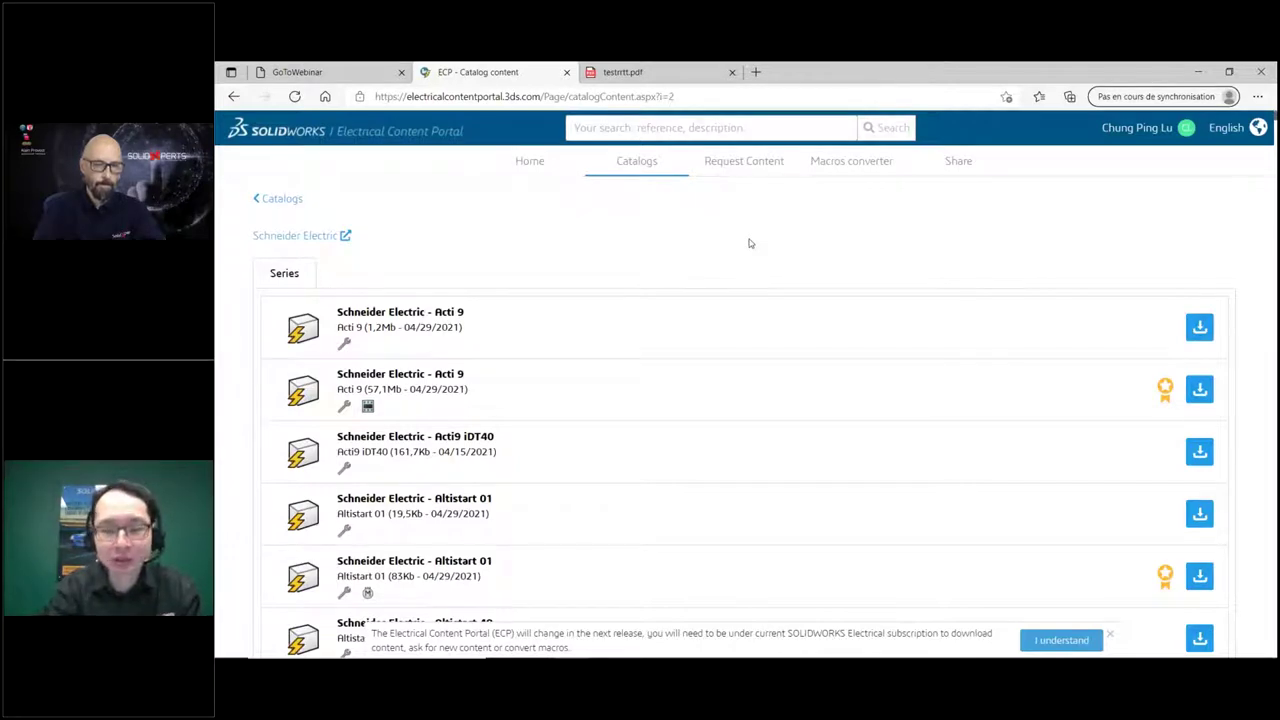
Find 'plc' on the page, preview the PLCs\I/O modules parts, and close the details.
key(ctrl+f)
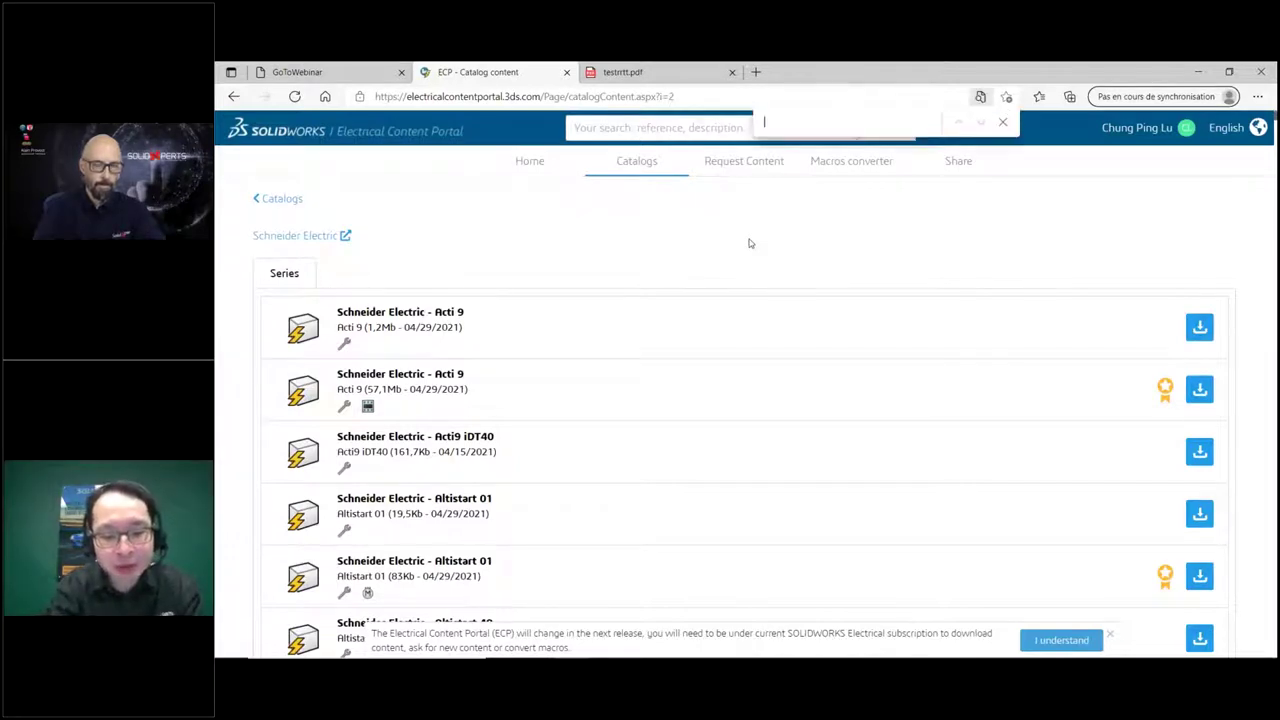
text(plc)
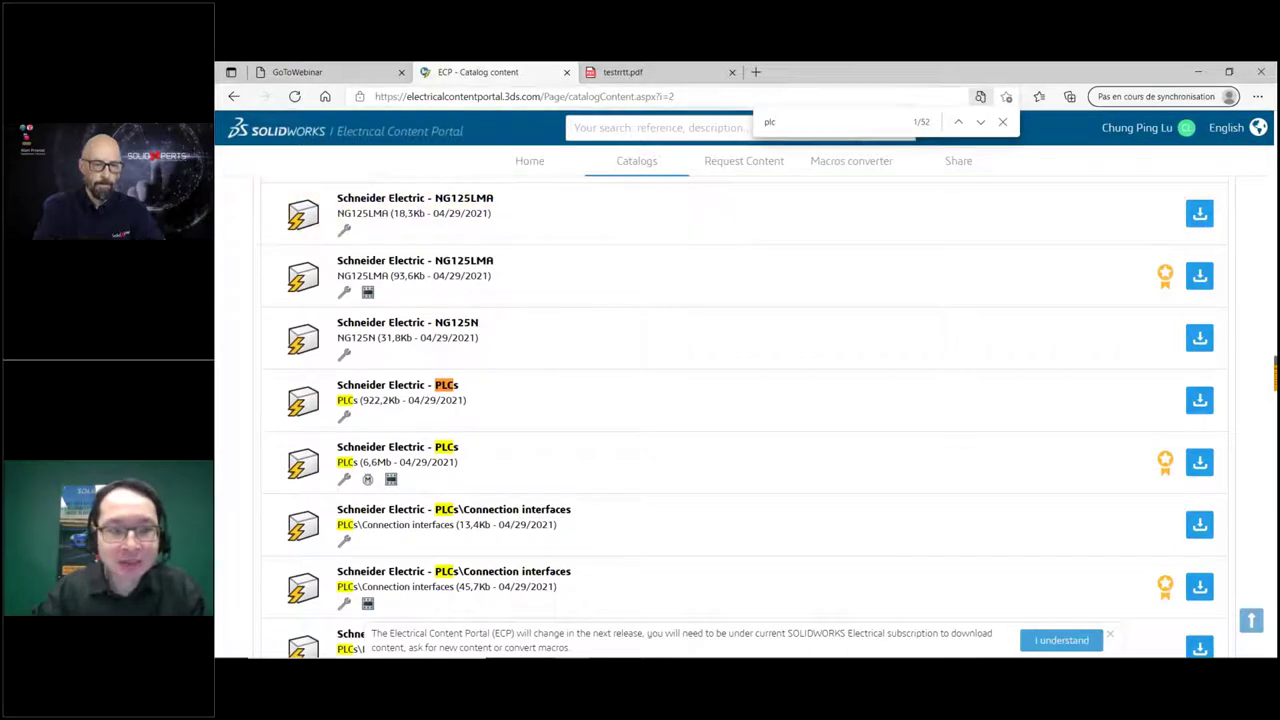
scroll(580, 300, down, 2)
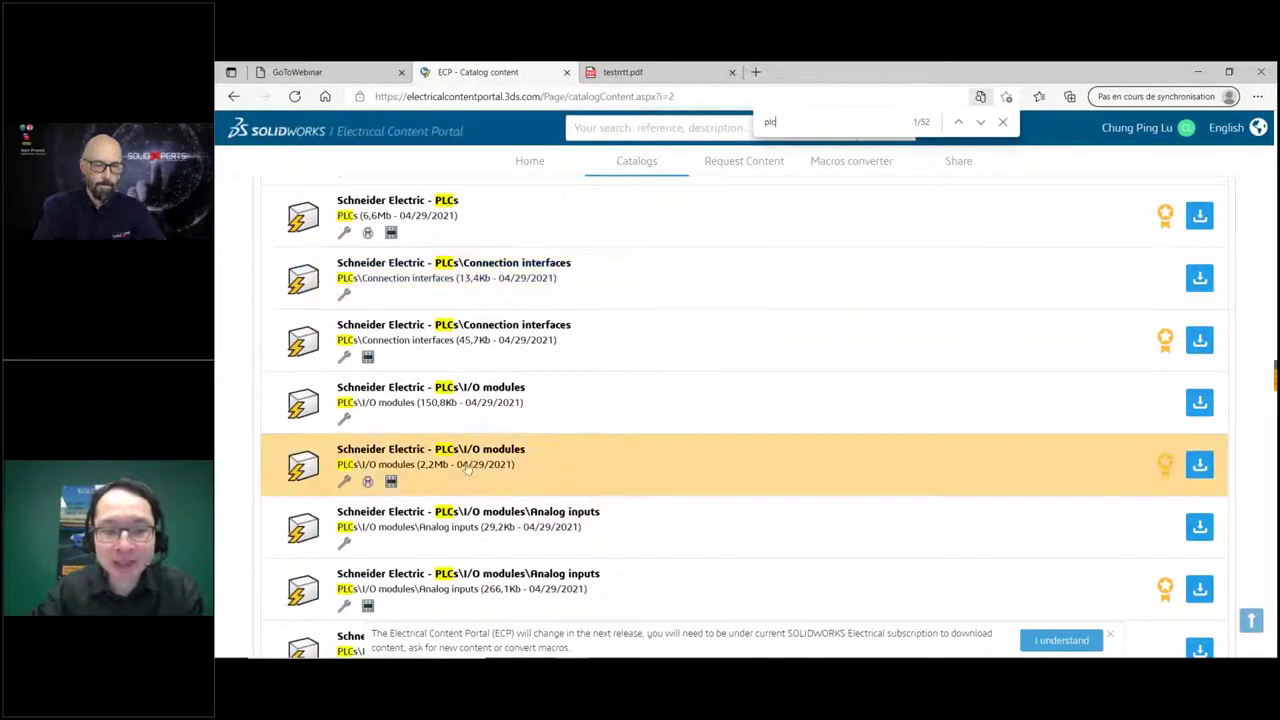
click(519, 455)
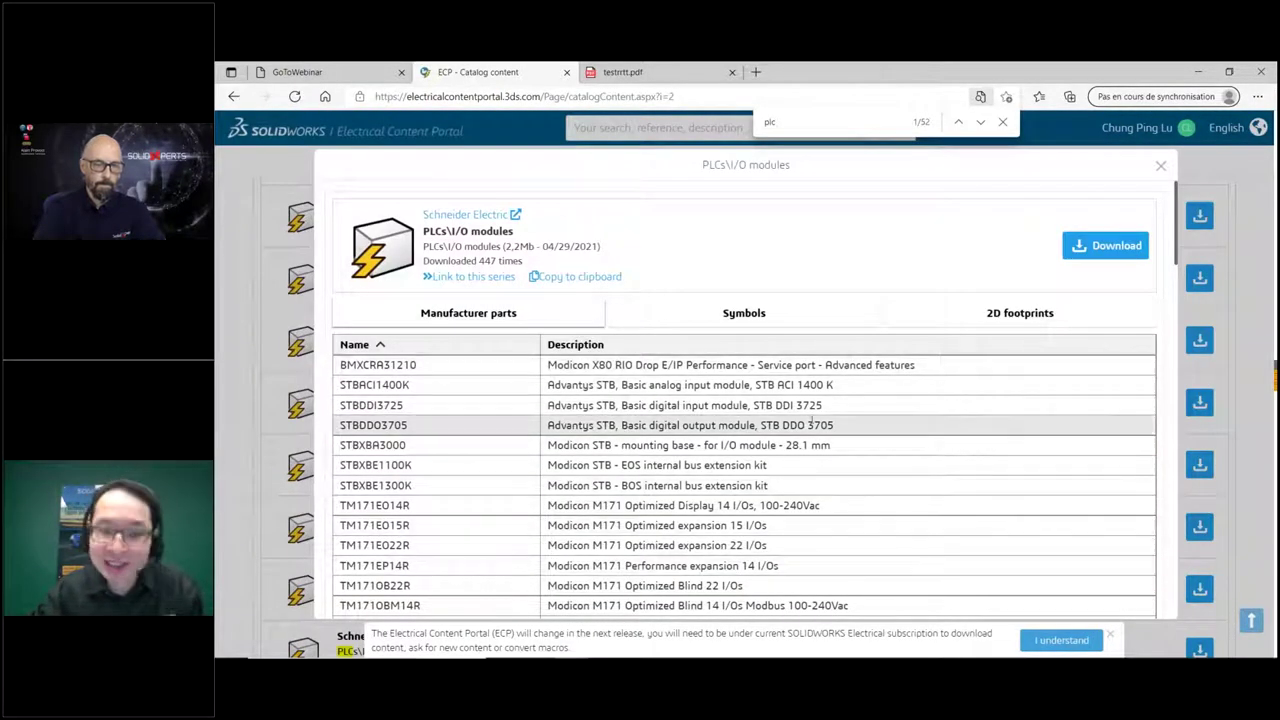
scroll(797, 410, down, 3)
scroll(794, 449, down, 1)
scroll(831, 457, up, 4)
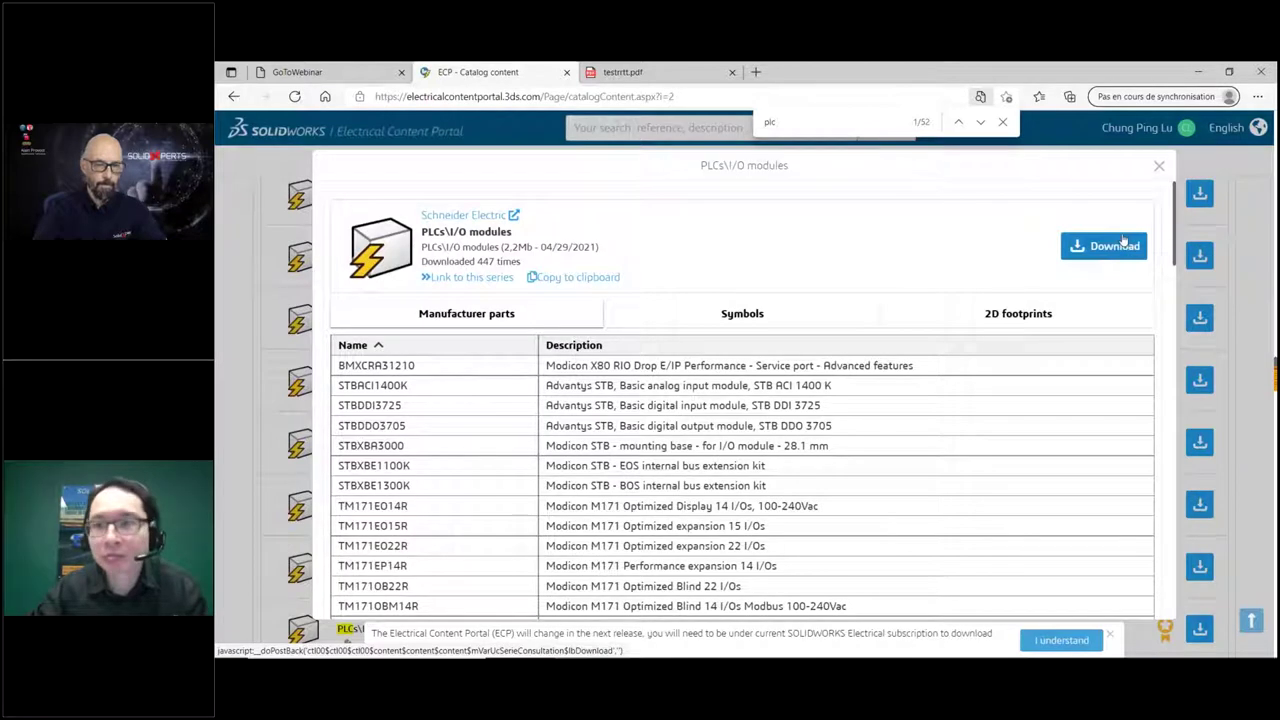
click(1159, 166)
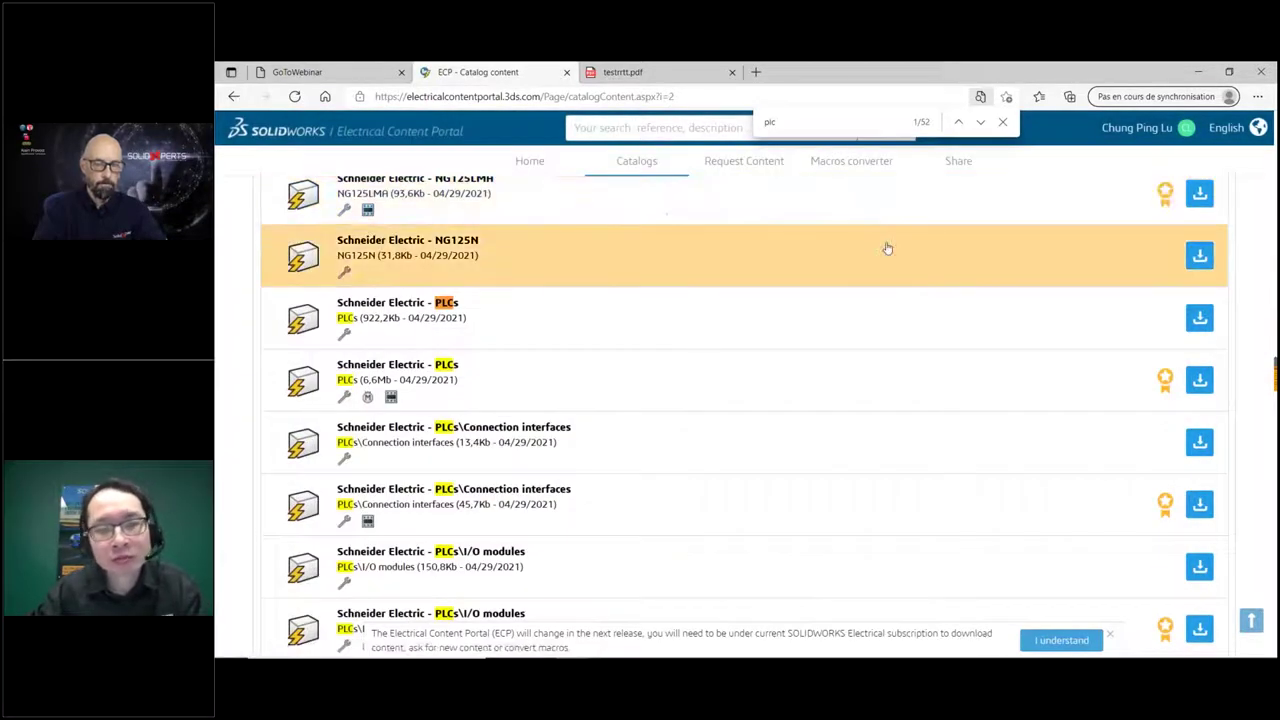
Bring up the PowerPoint slideshow and advance its animation so the arrow points at the ladder.
key(alt+Tab)
key(Tab)
key(Tab)
key(Tab)
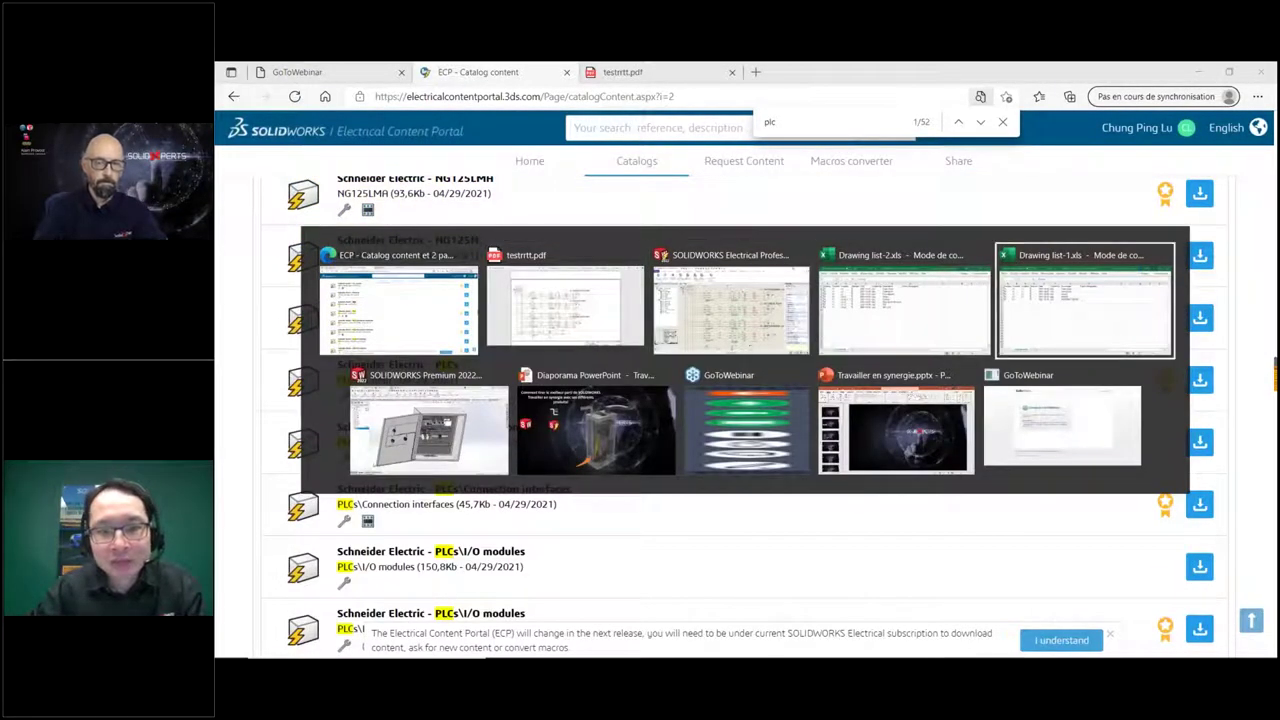
key(Tab)
key(Tab)
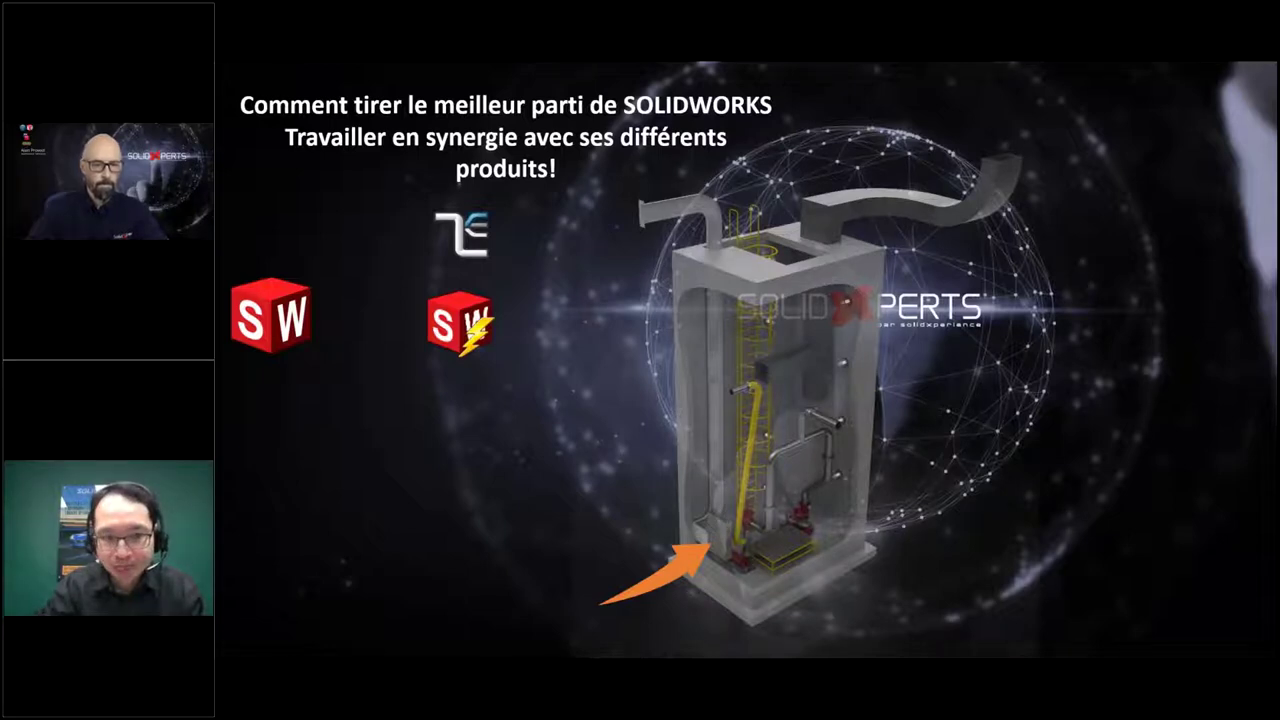
key(Right)
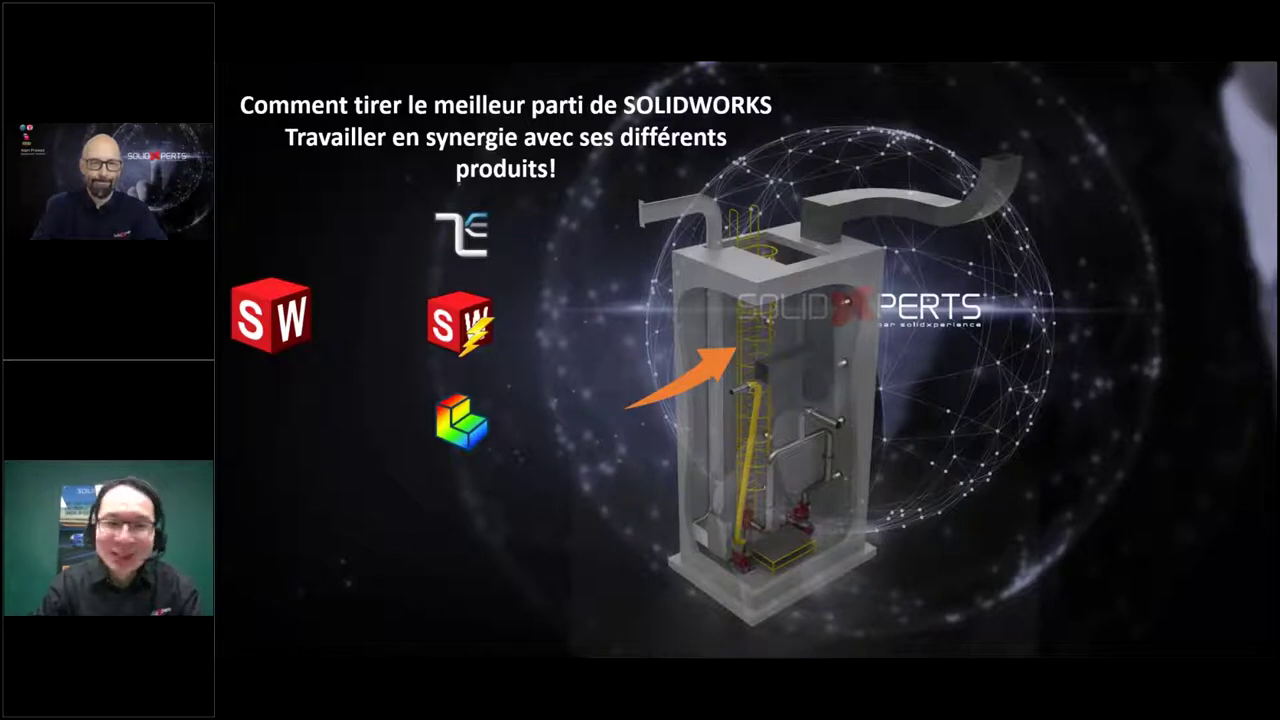
key(alt+Tab)
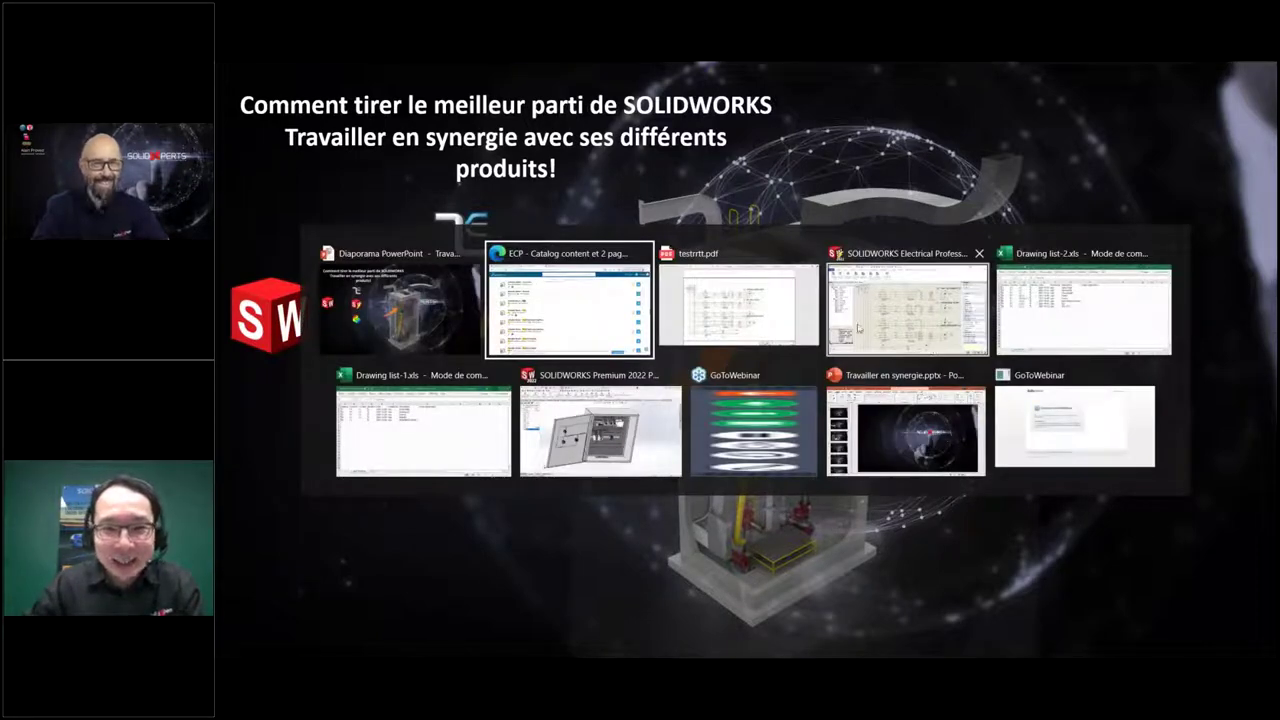
Zoom onto the ladder in Puit.sldasm and open Échelle.sldprt in its own window.
click(540, 437)
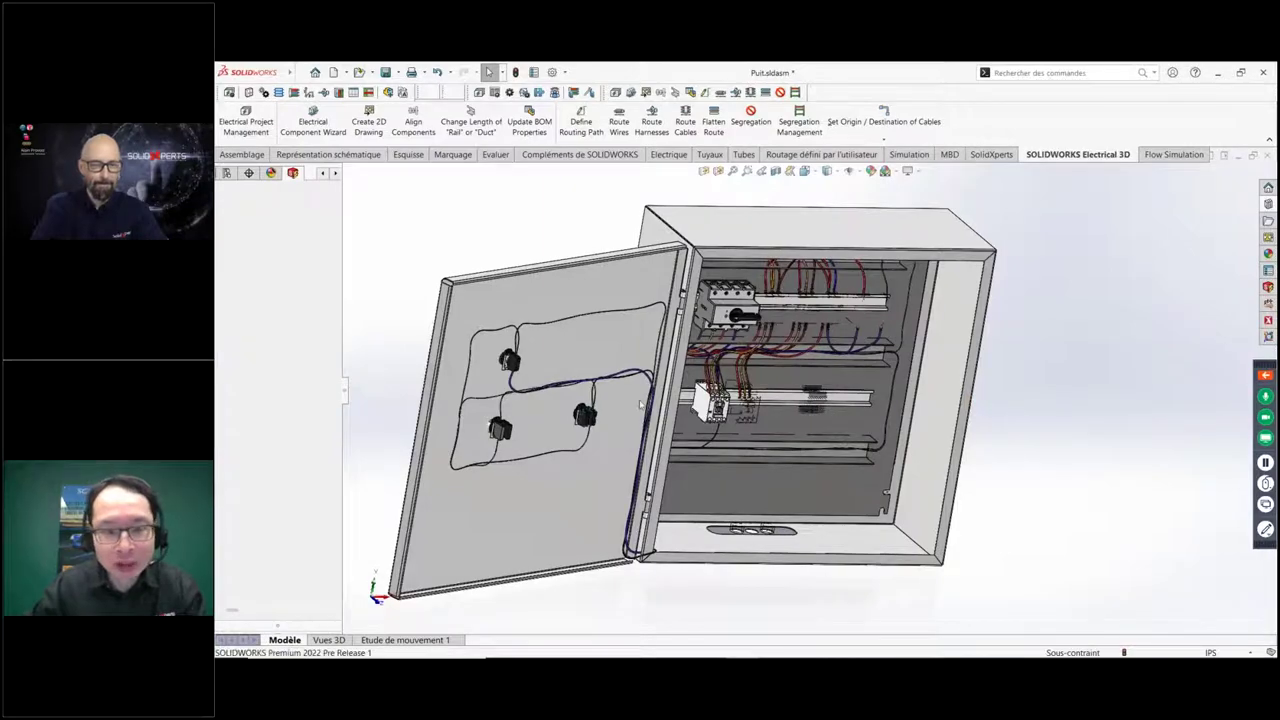
key(ctrl+1)
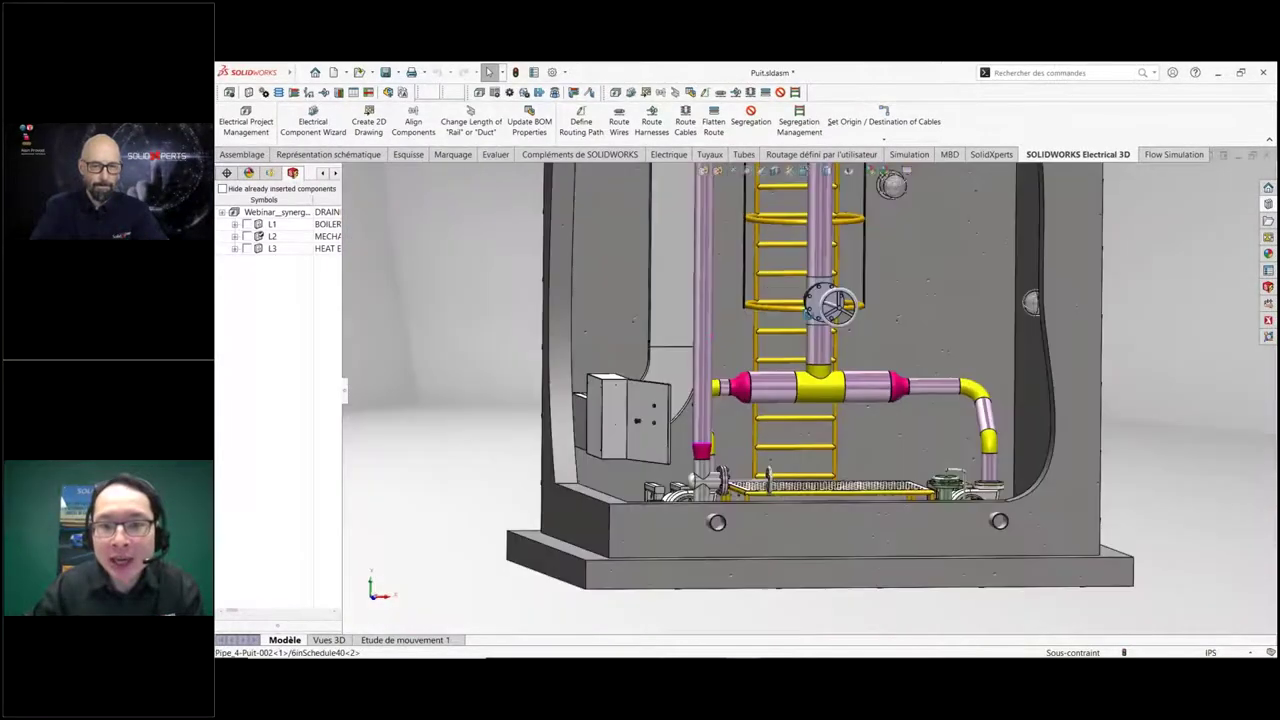
middle_drag(808, 312, 800, 320)
scroll(800, 320, up, 3)
scroll(798, 325, down, 5)
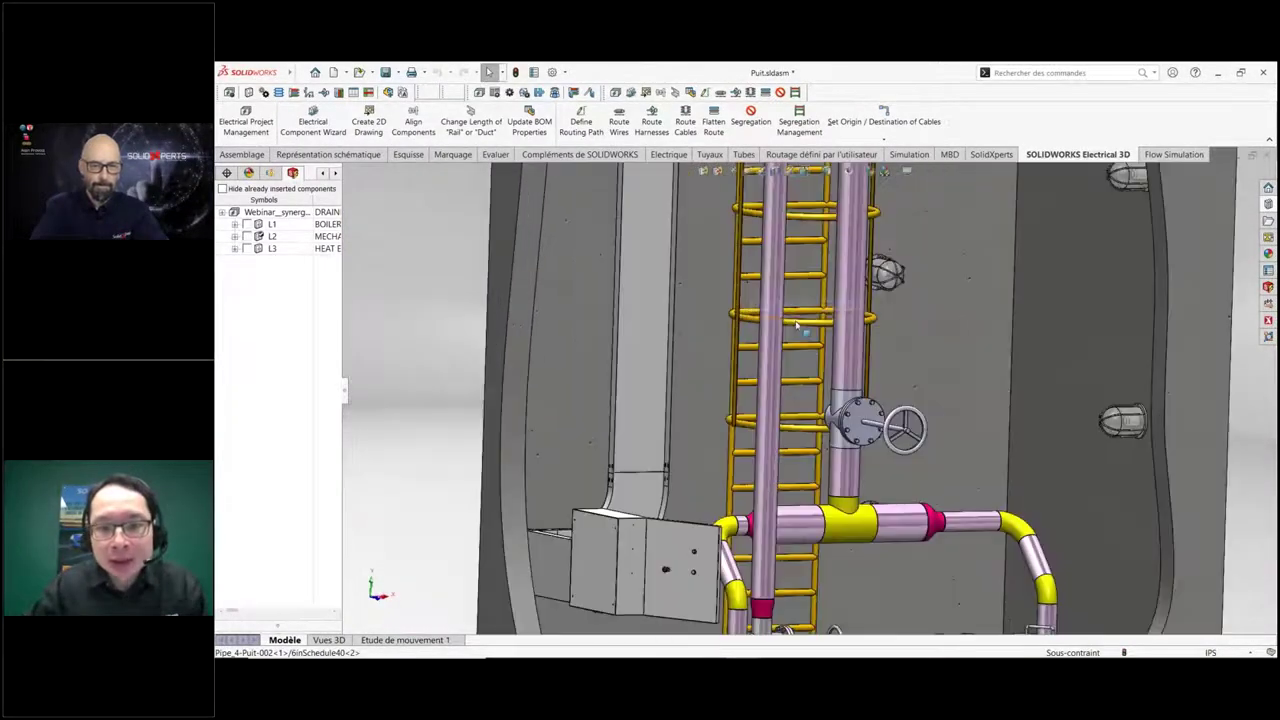
click(798, 325)
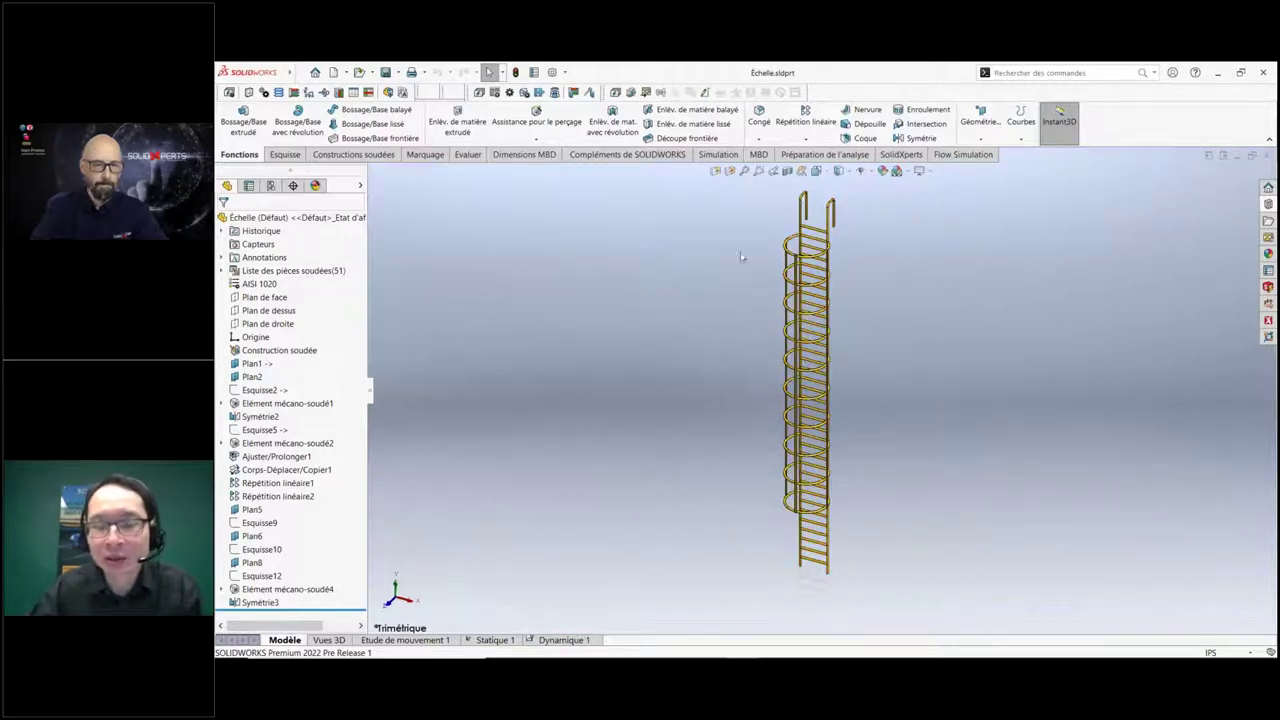
Create a new Statique study named Statique 2 on the ladder part.
scroll(663, 234, down, 2)
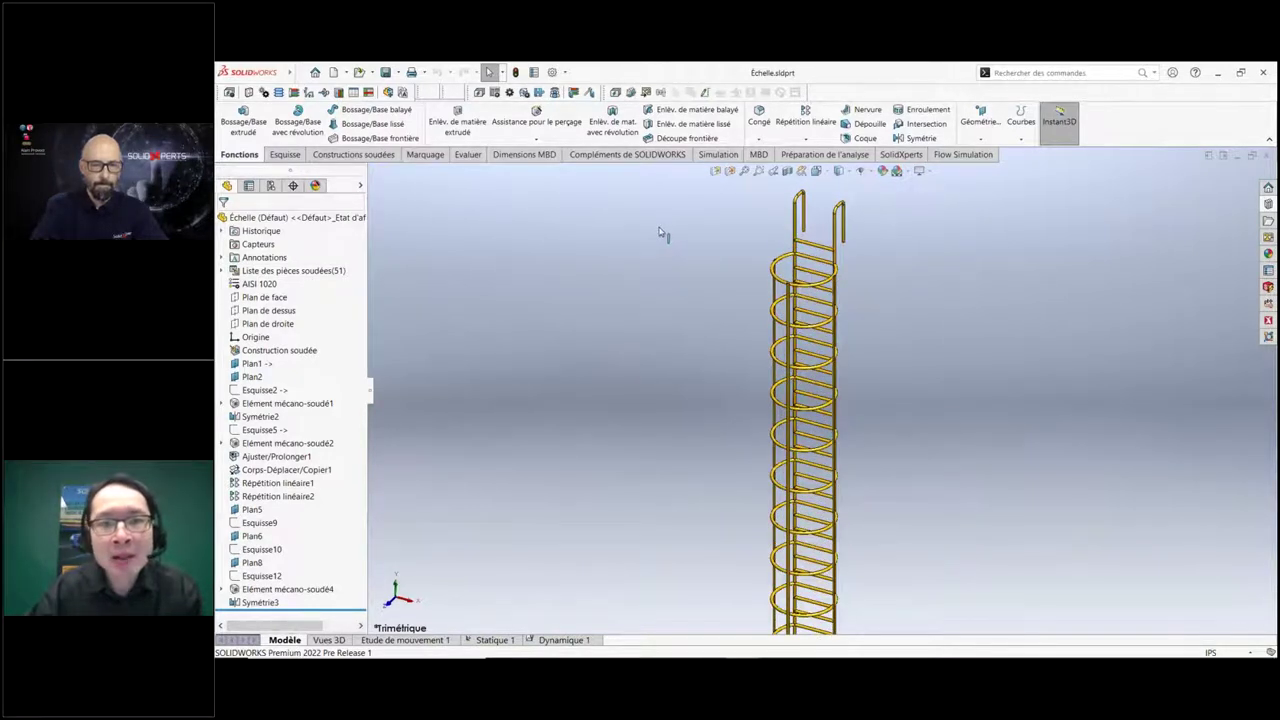
click(728, 157)
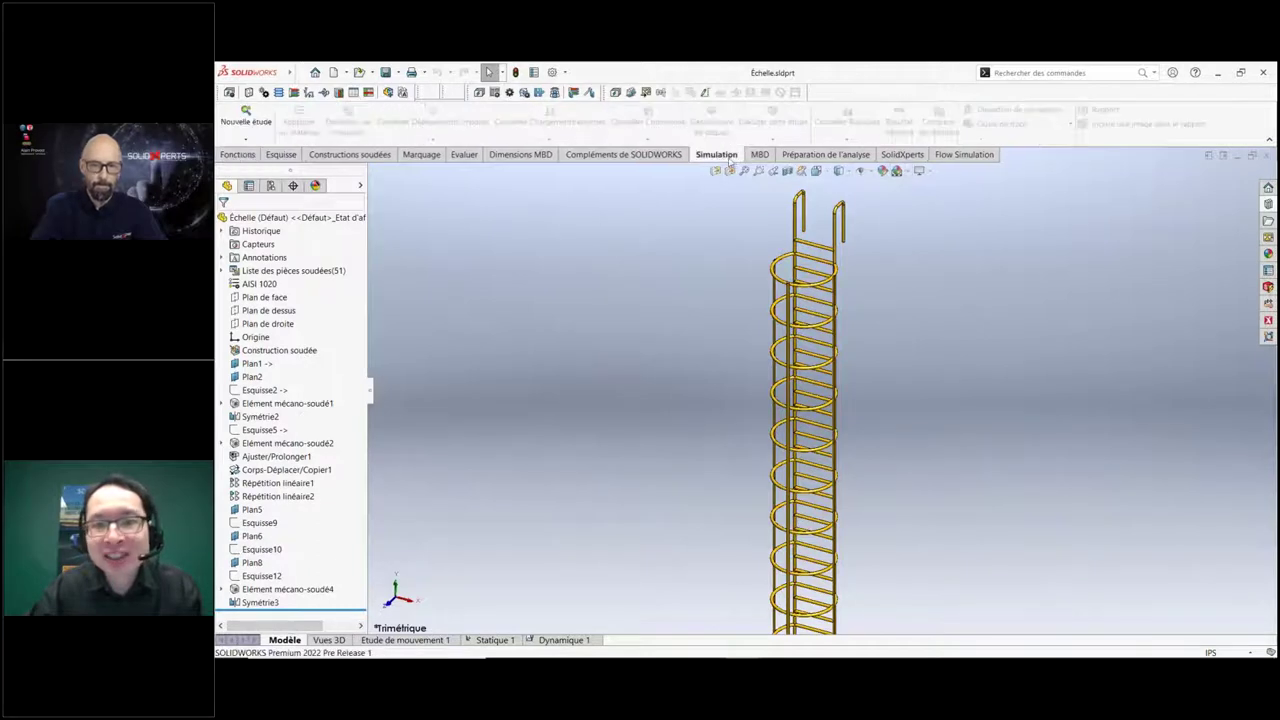
click(246, 116)
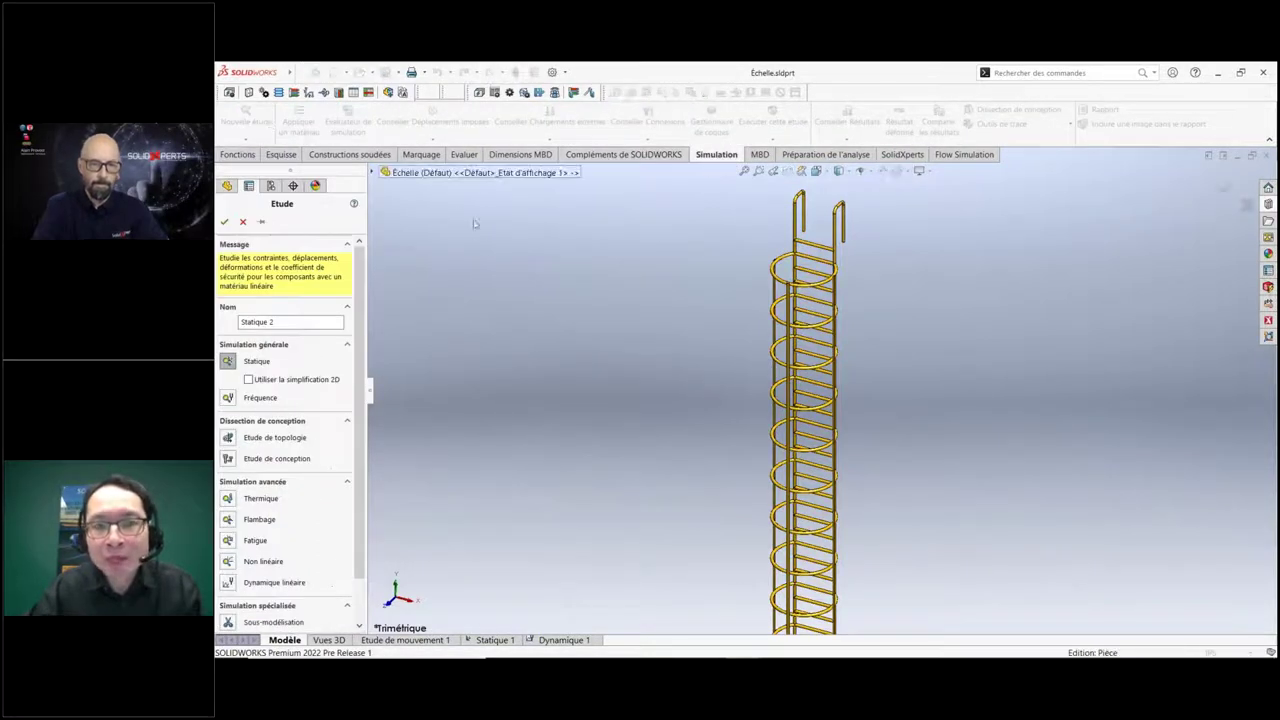
click(225, 222)
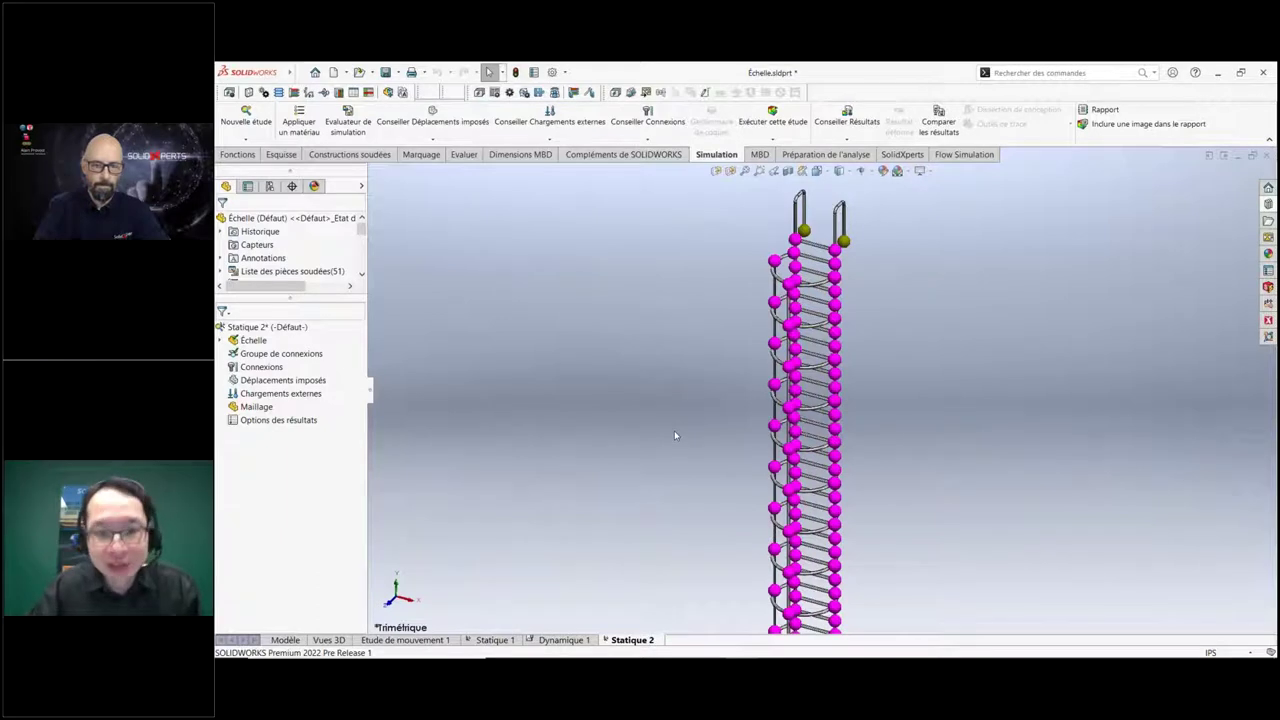
Fix the ladder's two top and two bottom joints as the Fixe-1 restraint.
click(445, 127)
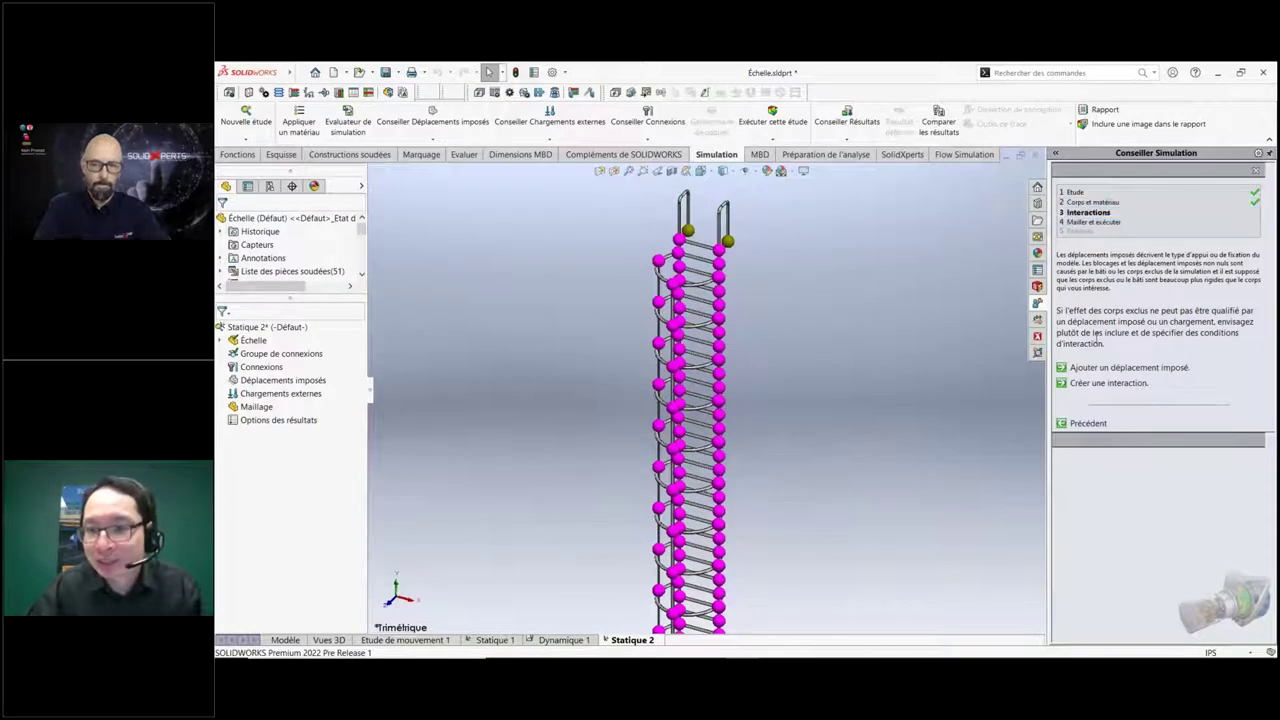
click(1115, 369)
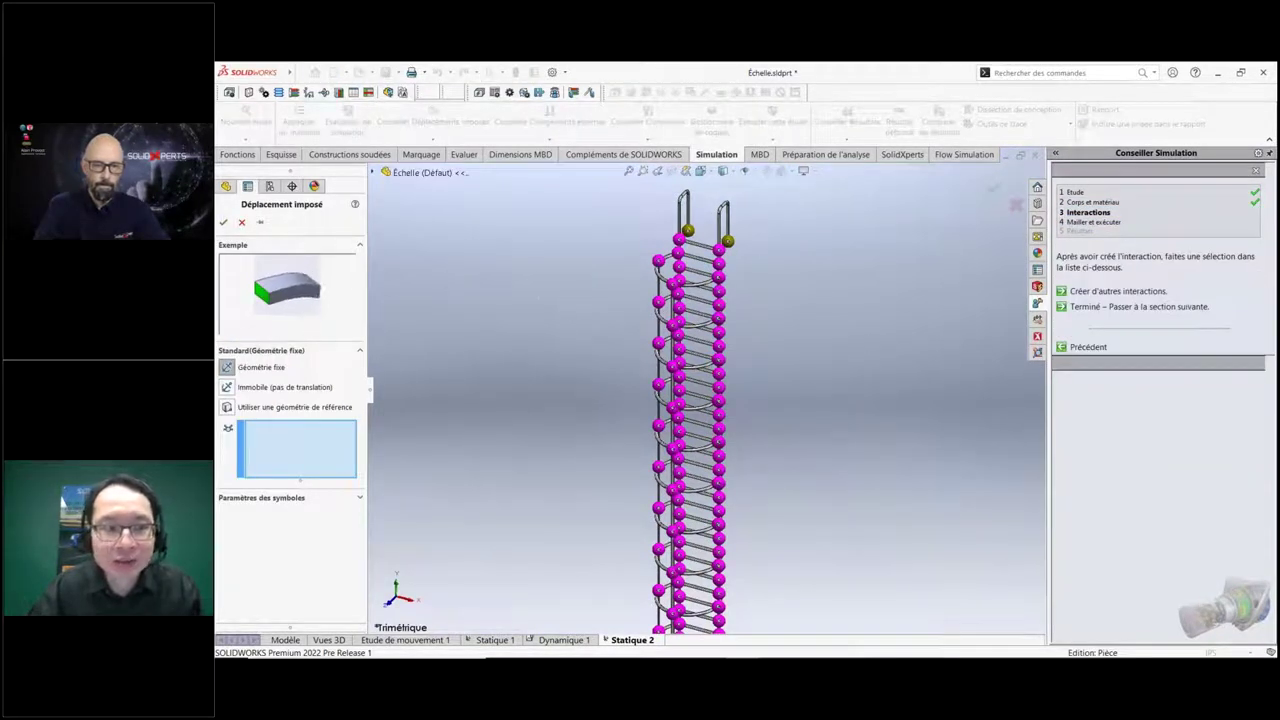
click(727, 240)
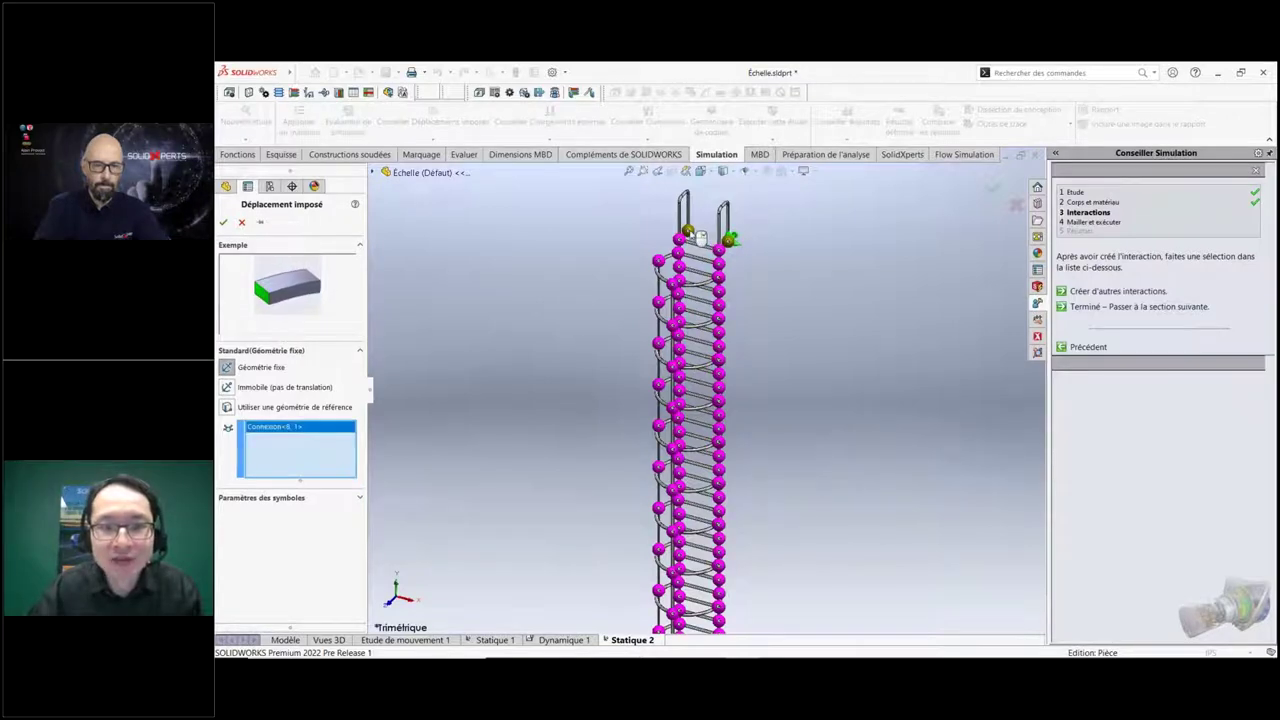
click(688, 230)
scroll(737, 590, up, 3)
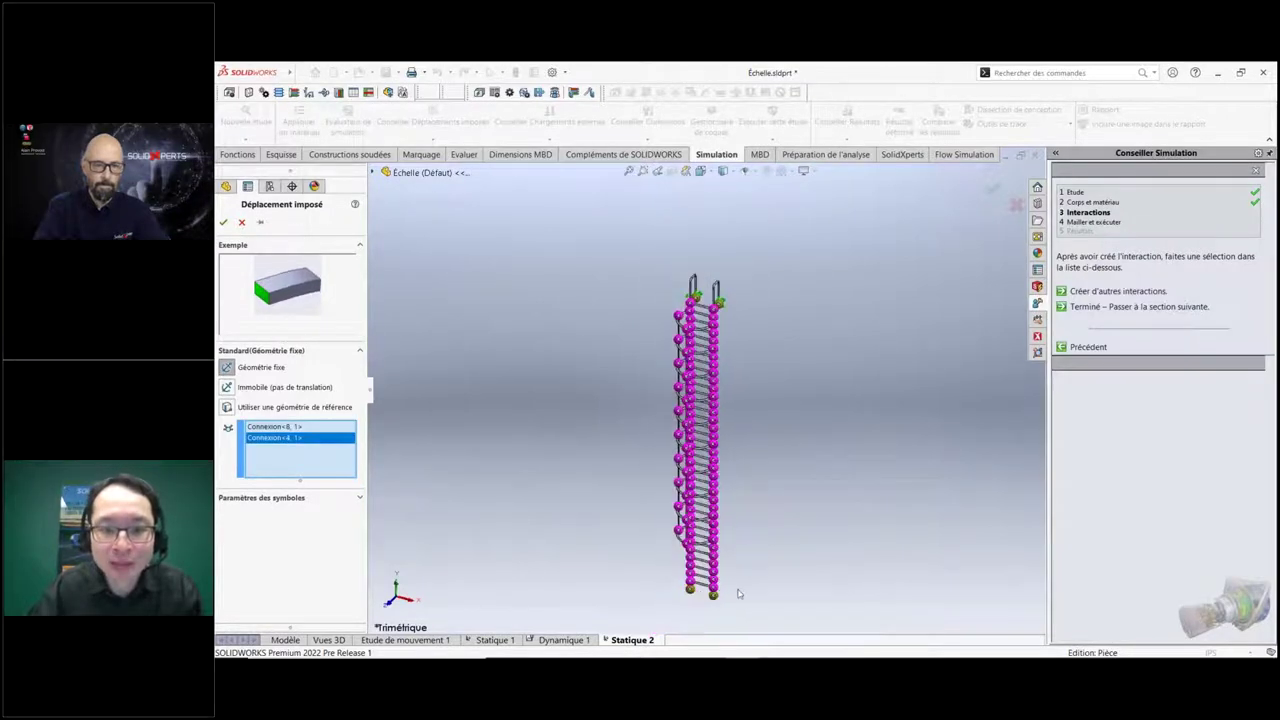
scroll(706, 586, down, 3)
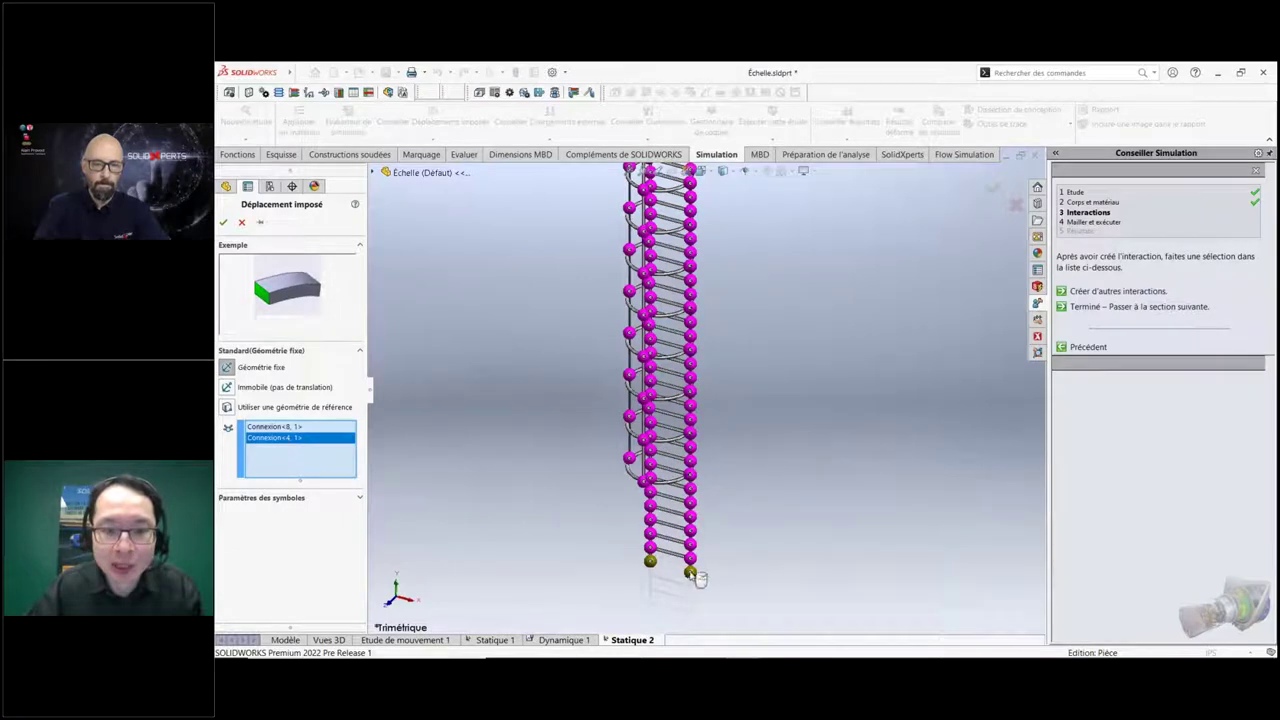
click(690, 573)
click(650, 562)
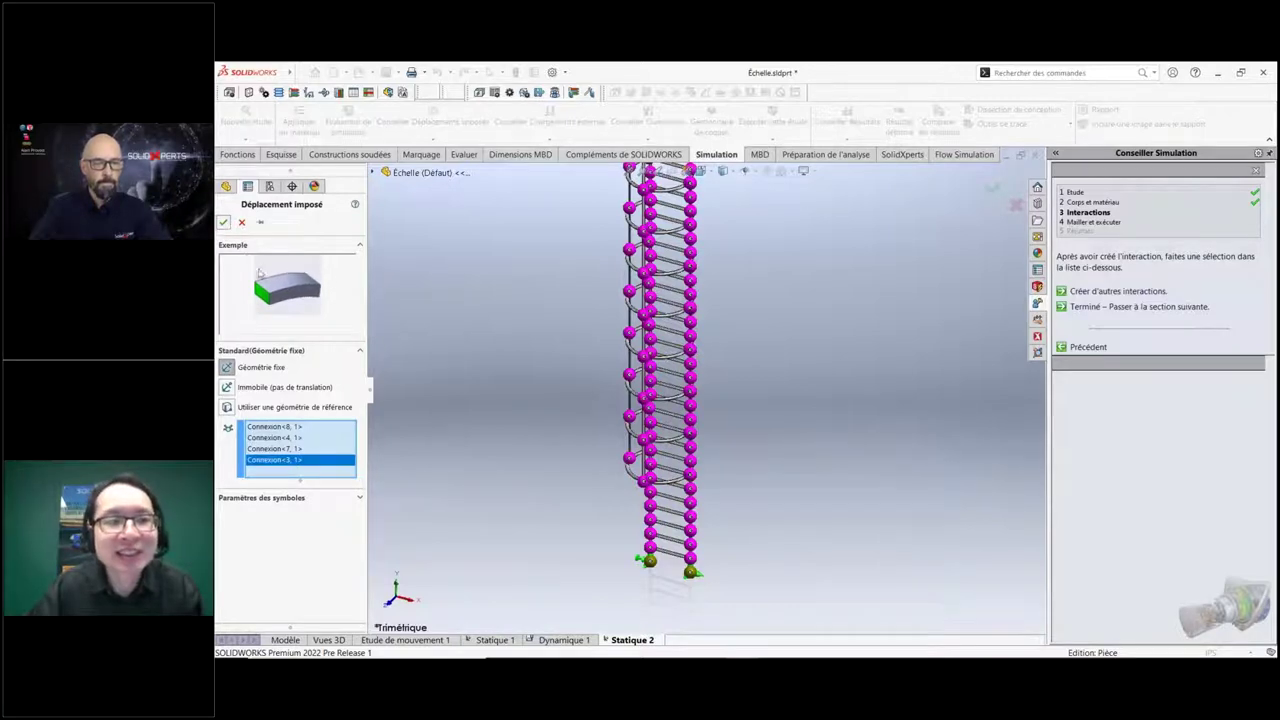
click(223, 221)
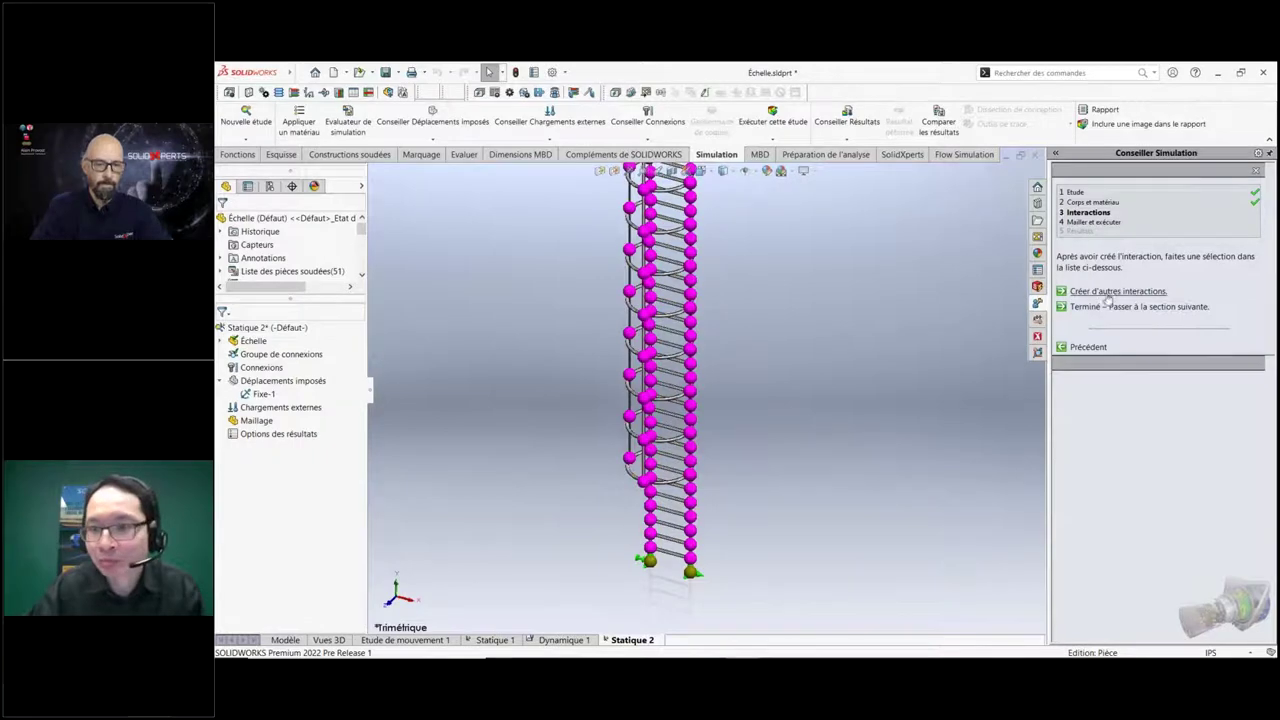
Continue in the advisor's interactions to open the Force/Couple dialog for a new load.
click(1115, 291)
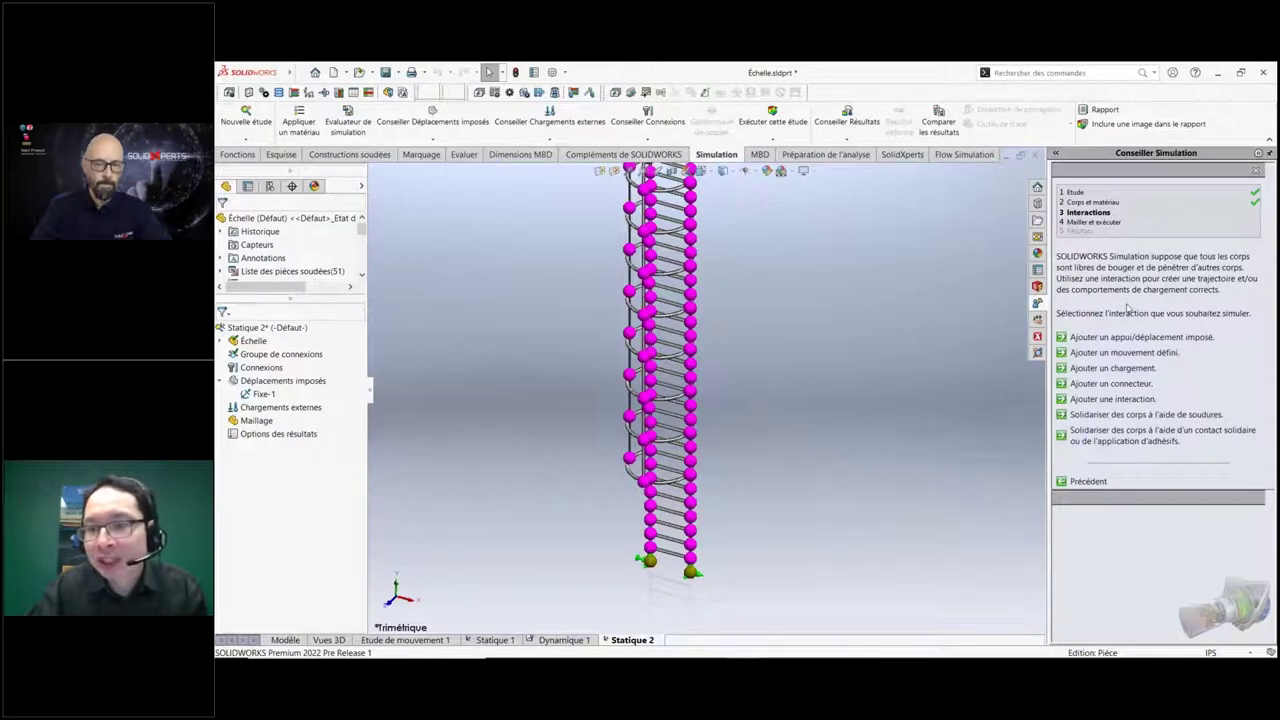
click(1100, 368)
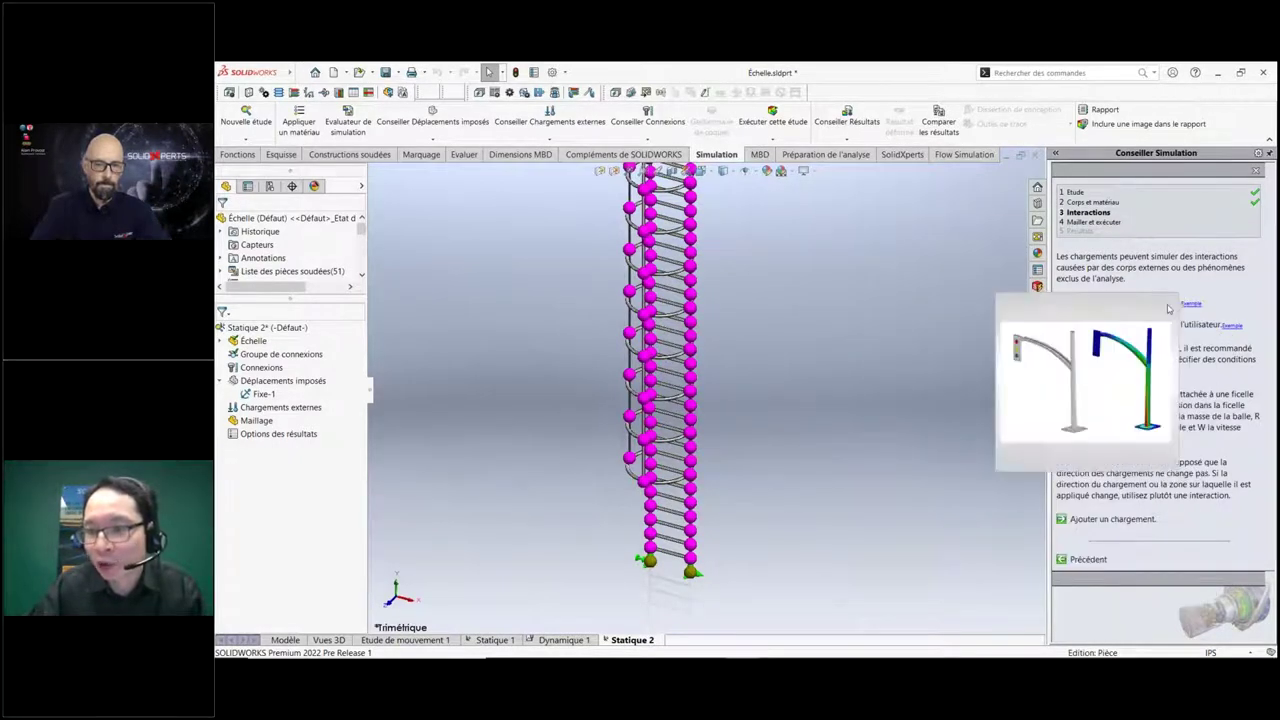
click(1106, 520)
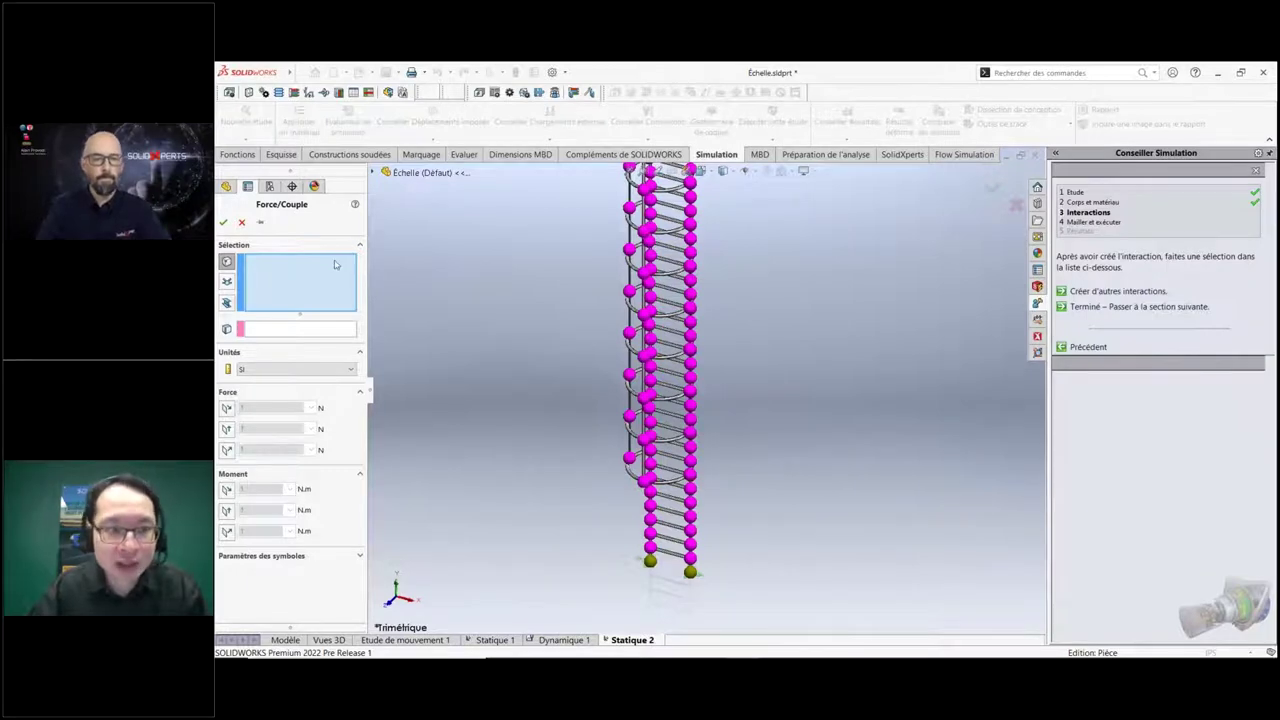
Pick one ladder ring to receive a force applied relative to a reference plane.
click(226, 302)
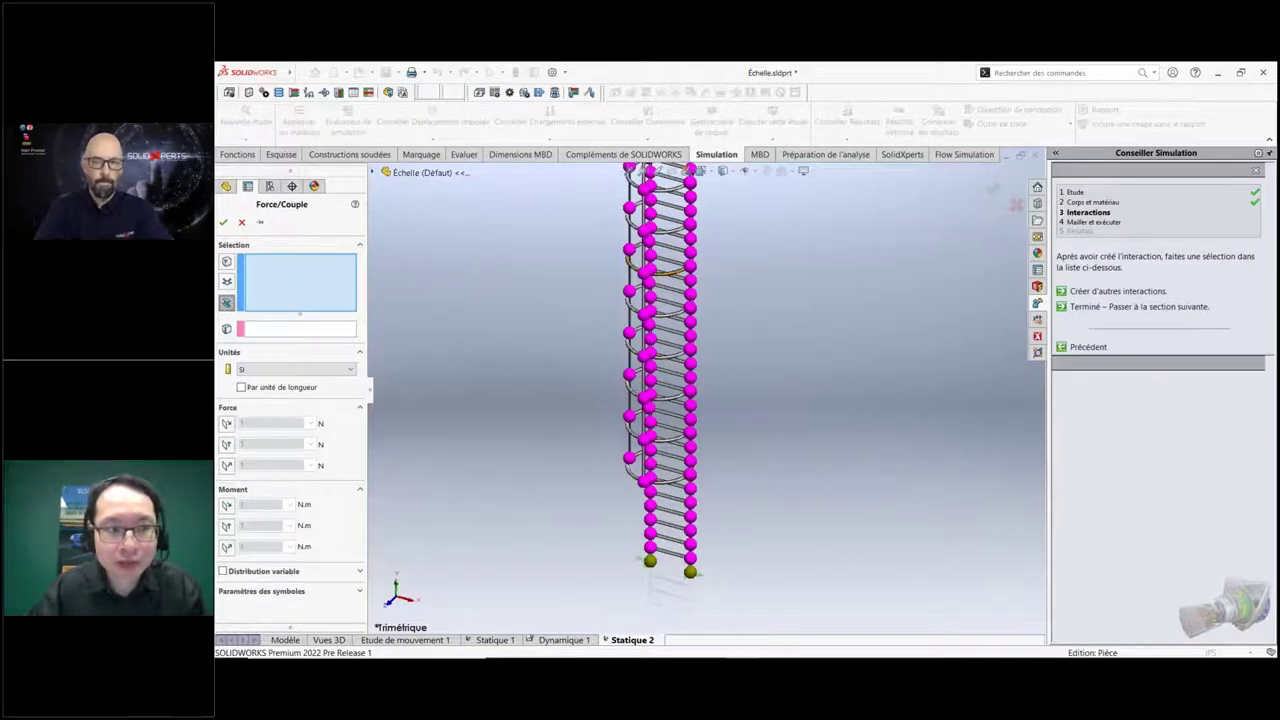
scroll(645, 347, up, 3)
scroll(645, 347, down, 3)
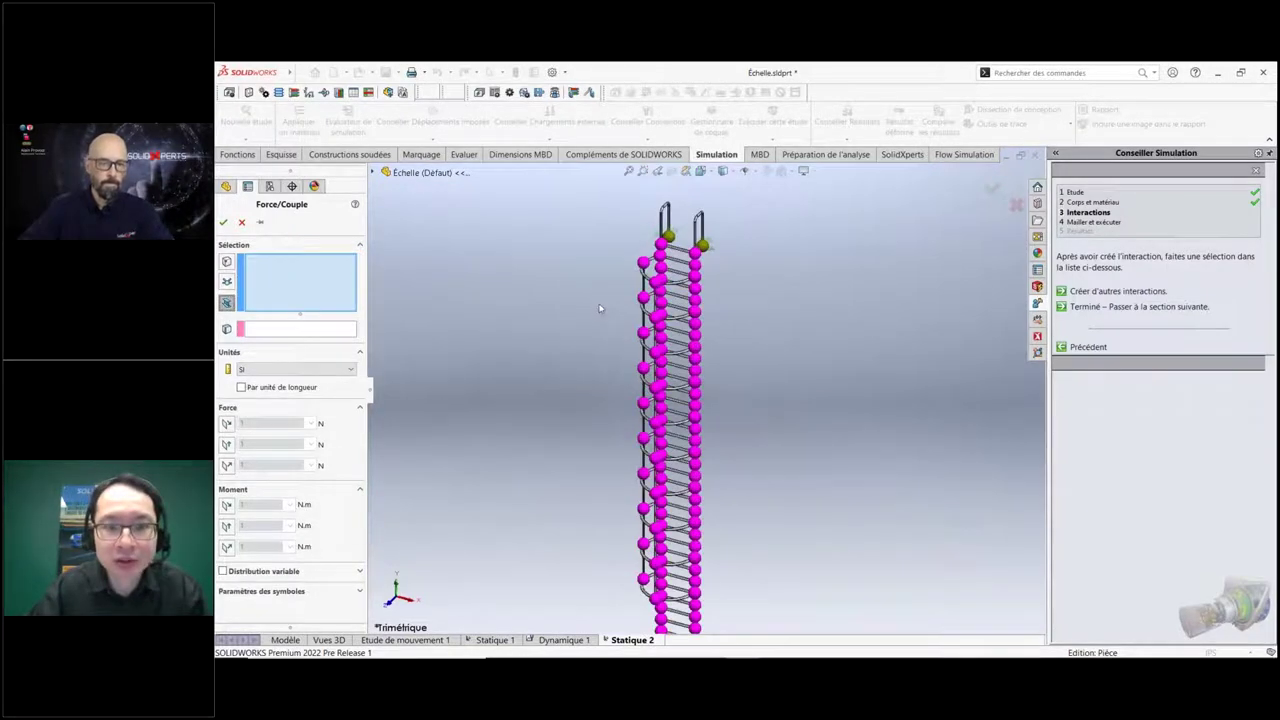
click(688, 382)
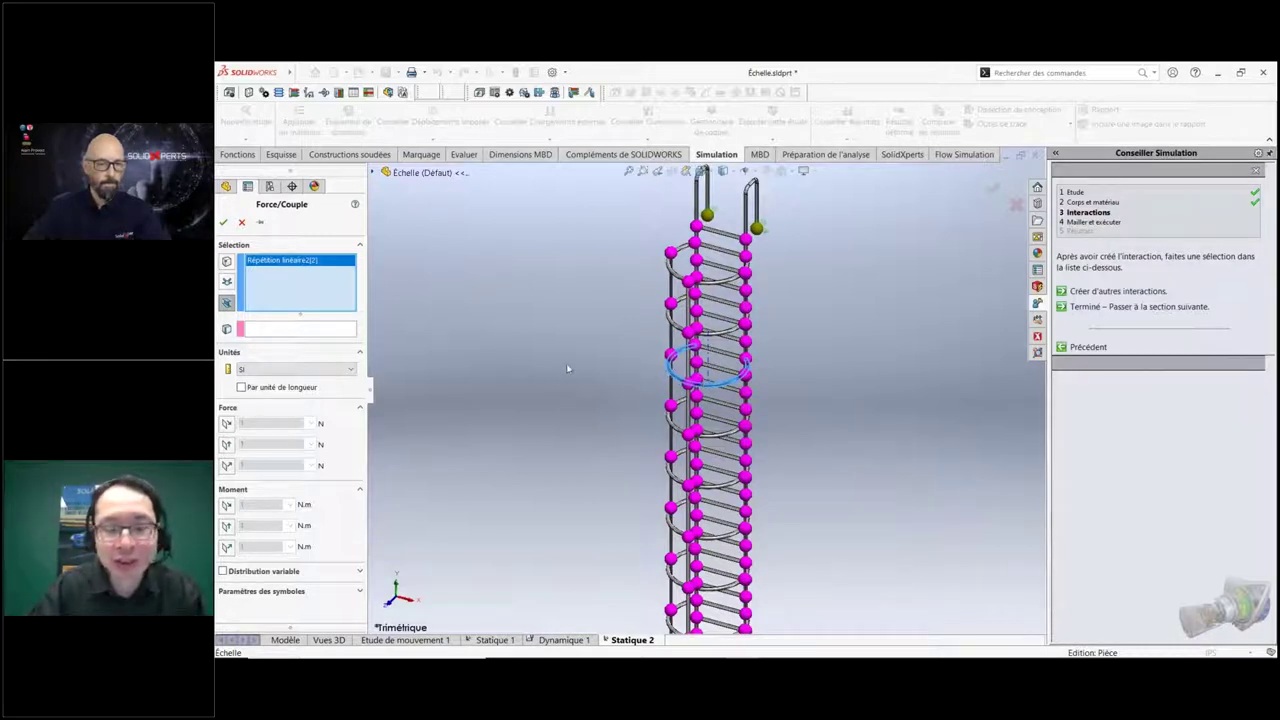
Make it a reversed 250 lbf force normal to Plan de dessus, in English (IPS) units.
click(297, 329)
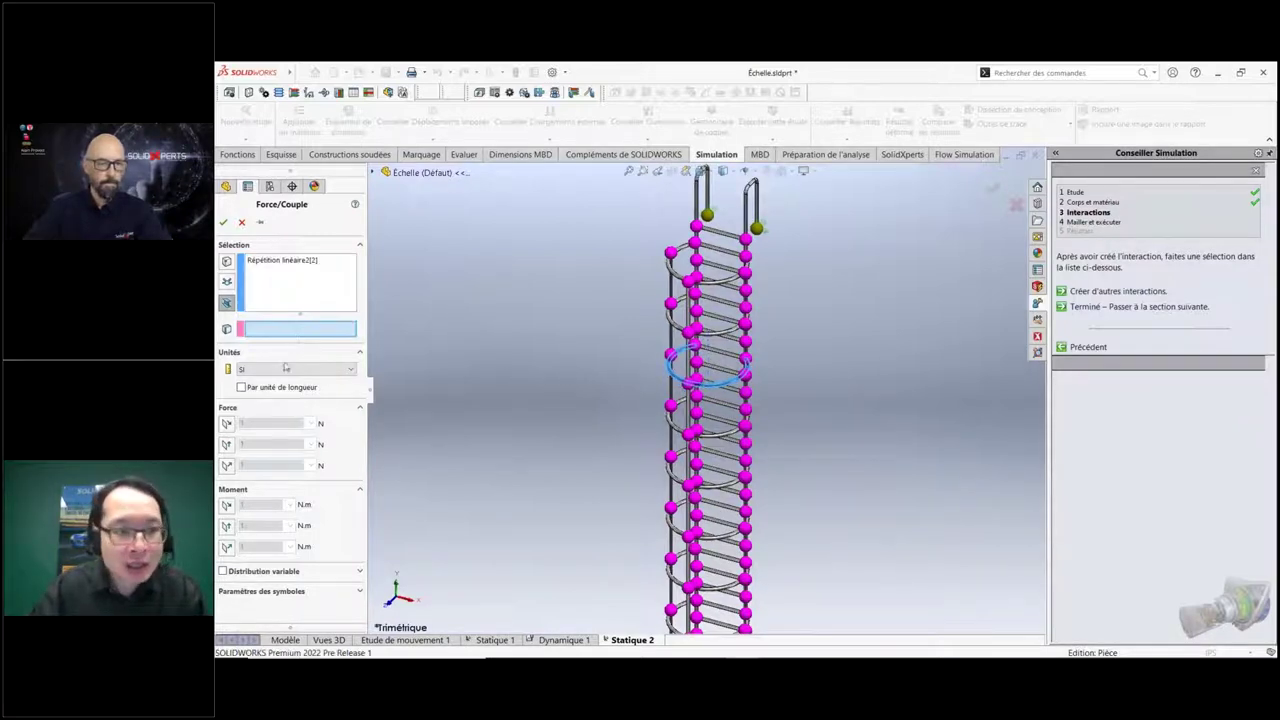
click(373, 172)
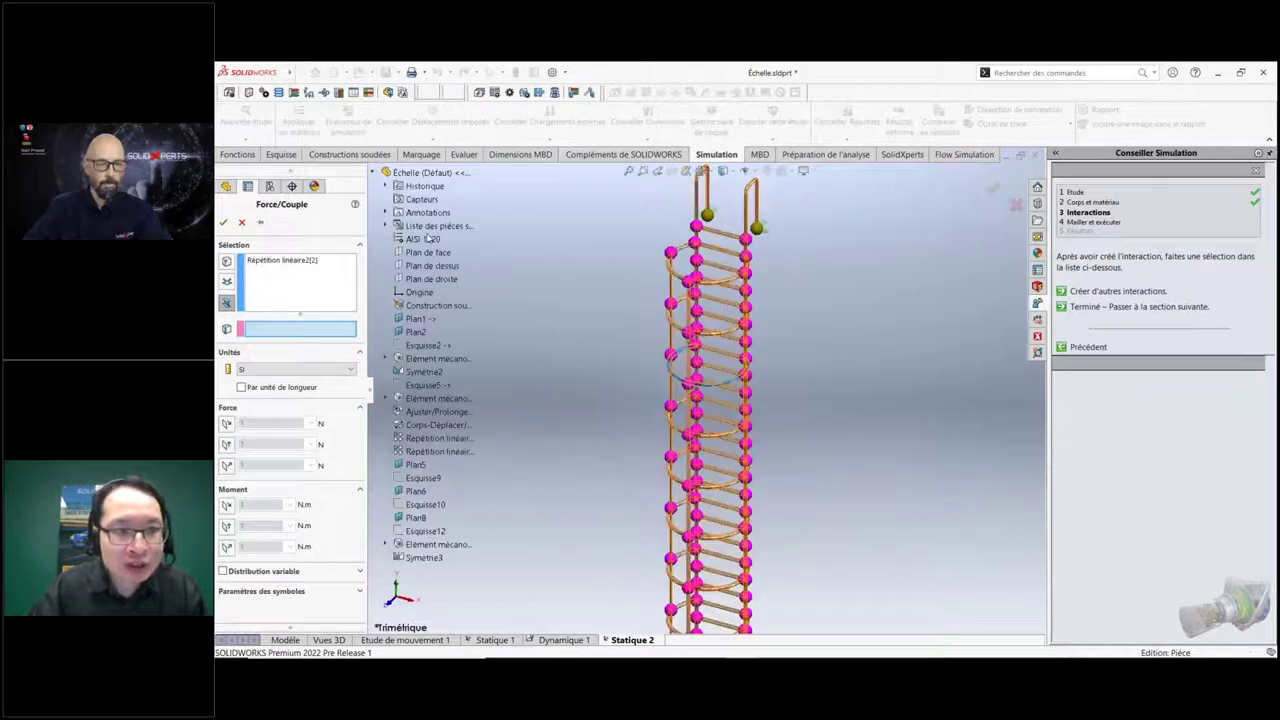
click(432, 265)
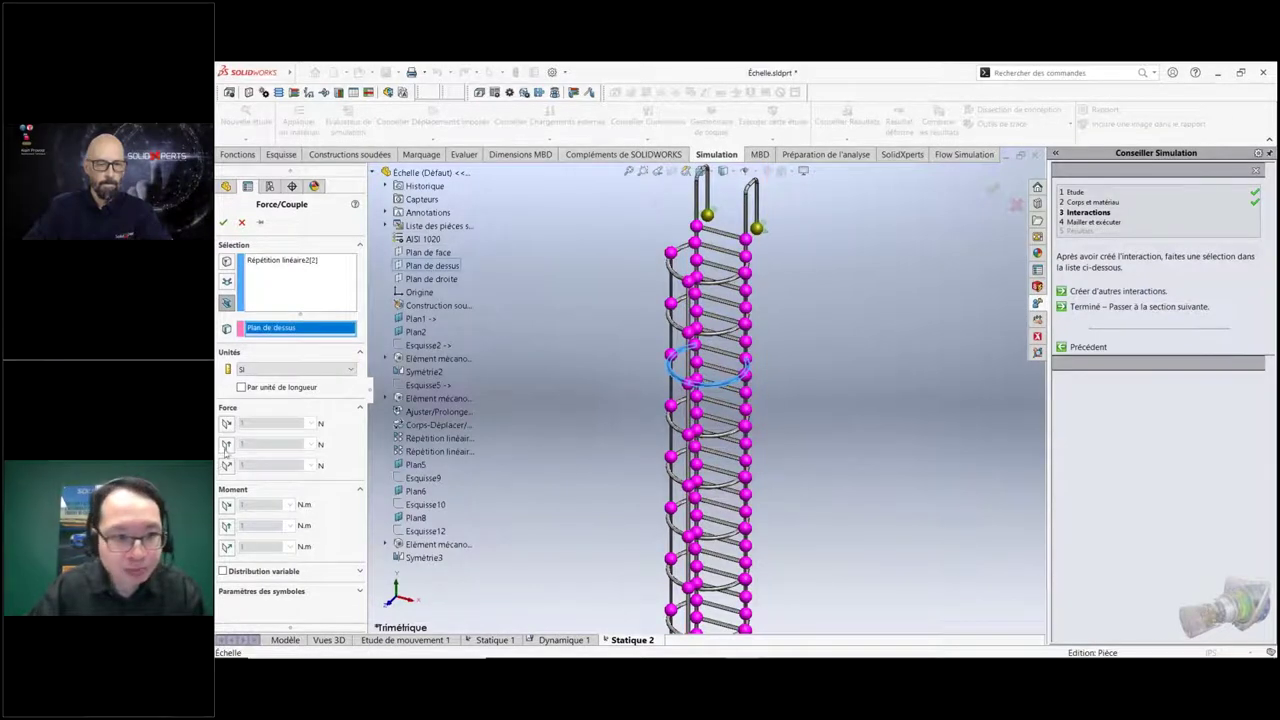
click(227, 465)
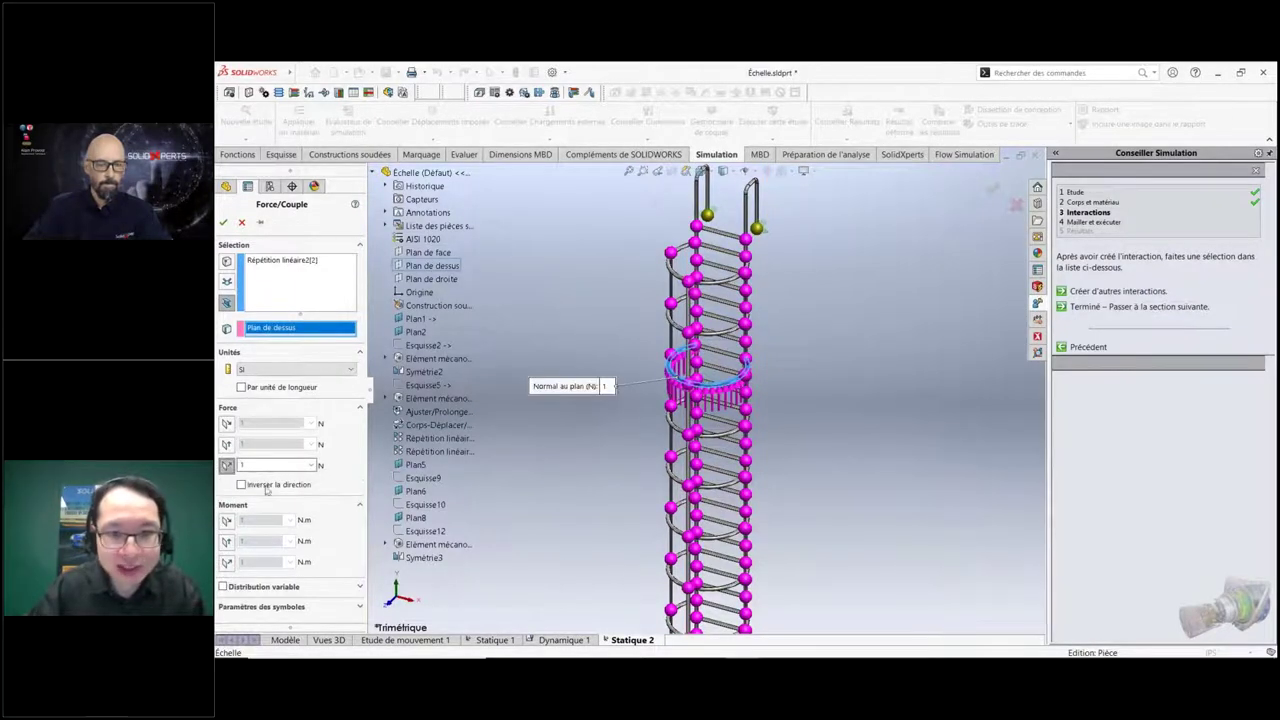
click(241, 484)
click(290, 369)
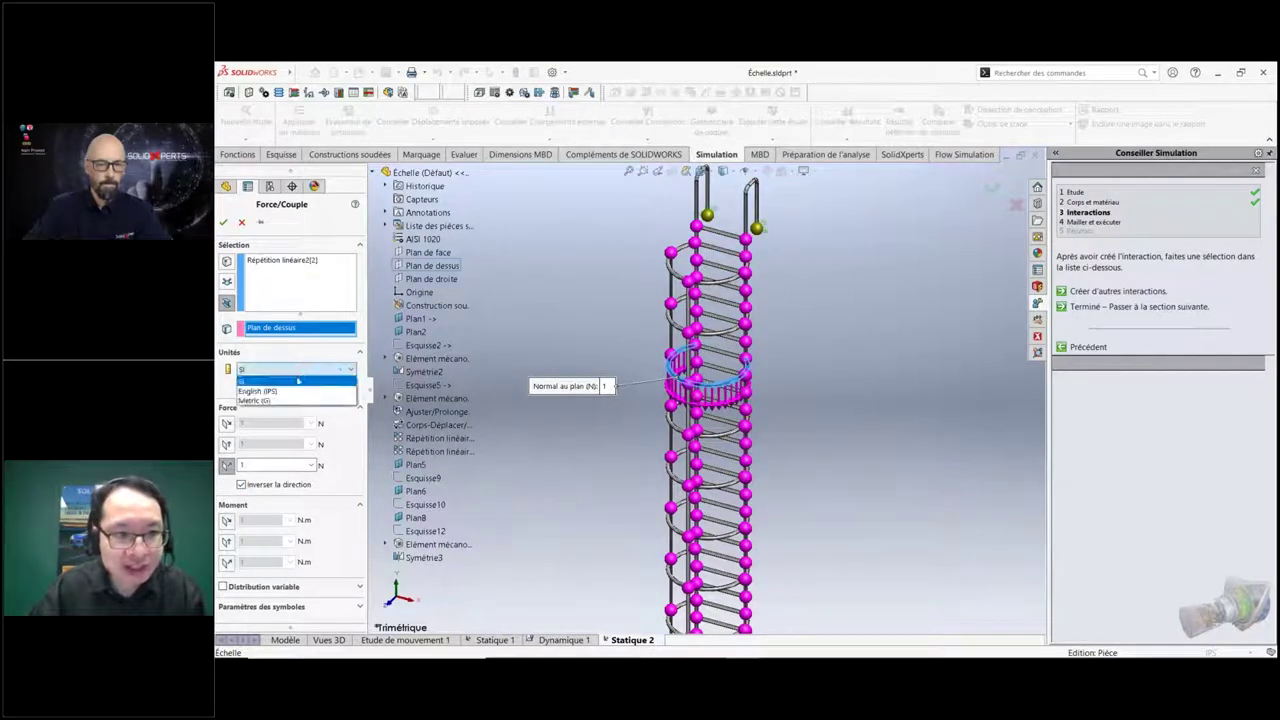
click(292, 391)
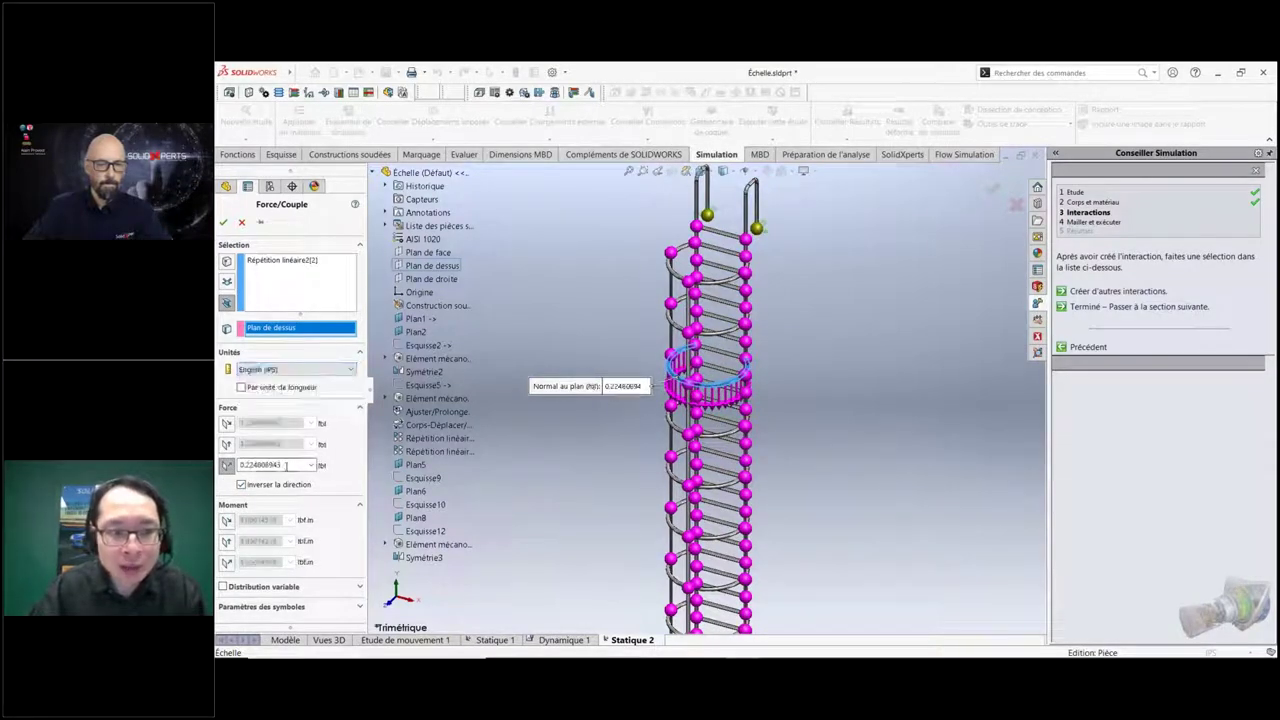
text(250)
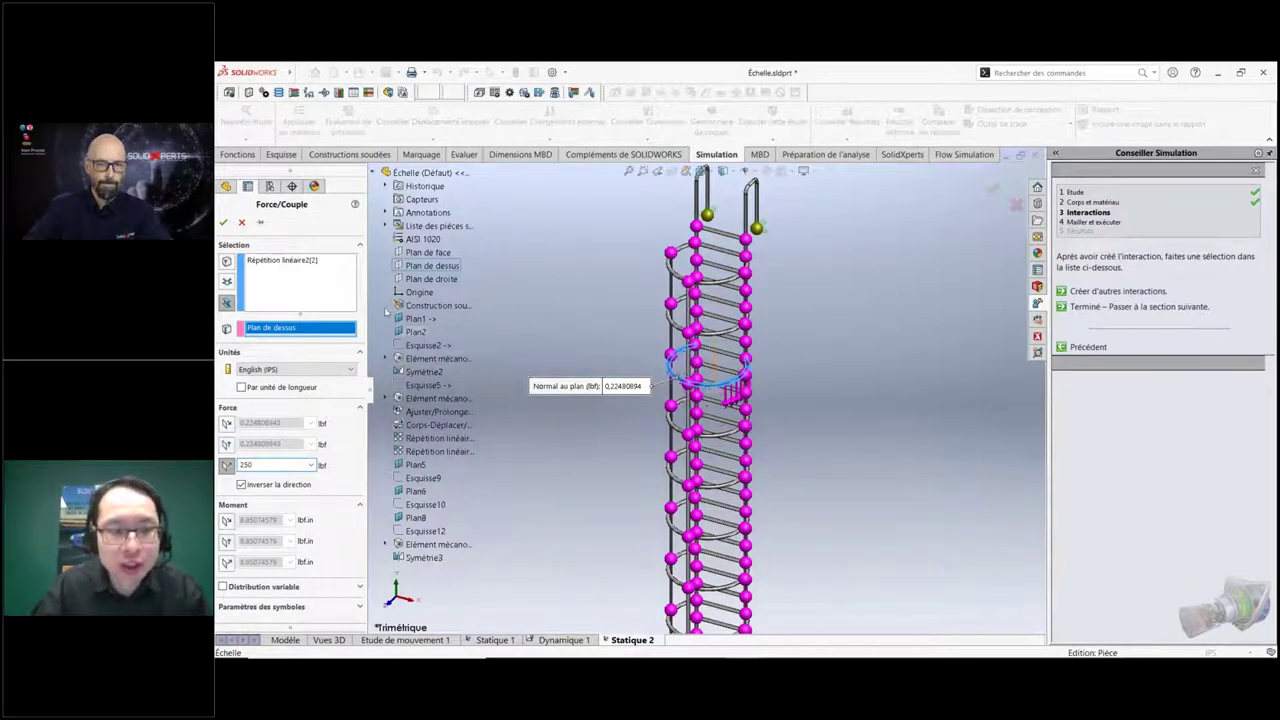
click(224, 222)
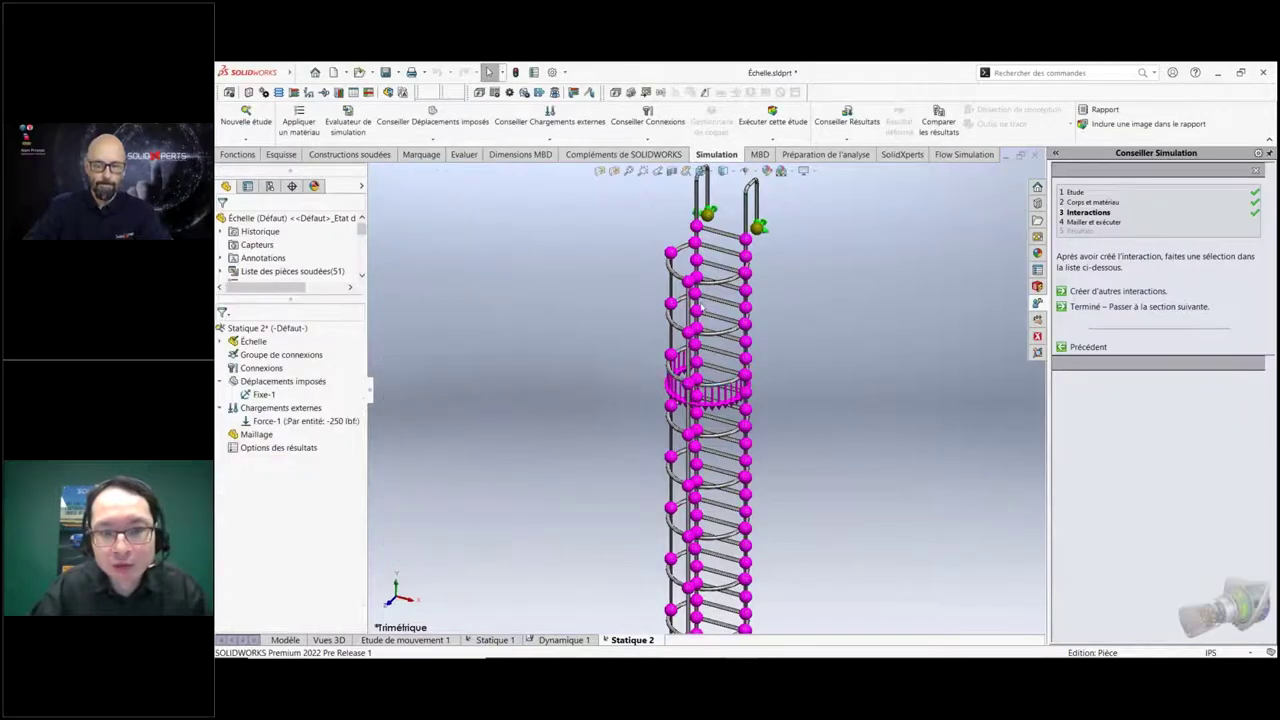
Mesh and run Statique 2, play the deformation animation, and accept the 0.00156129 m deformed shape.
click(1092, 308)
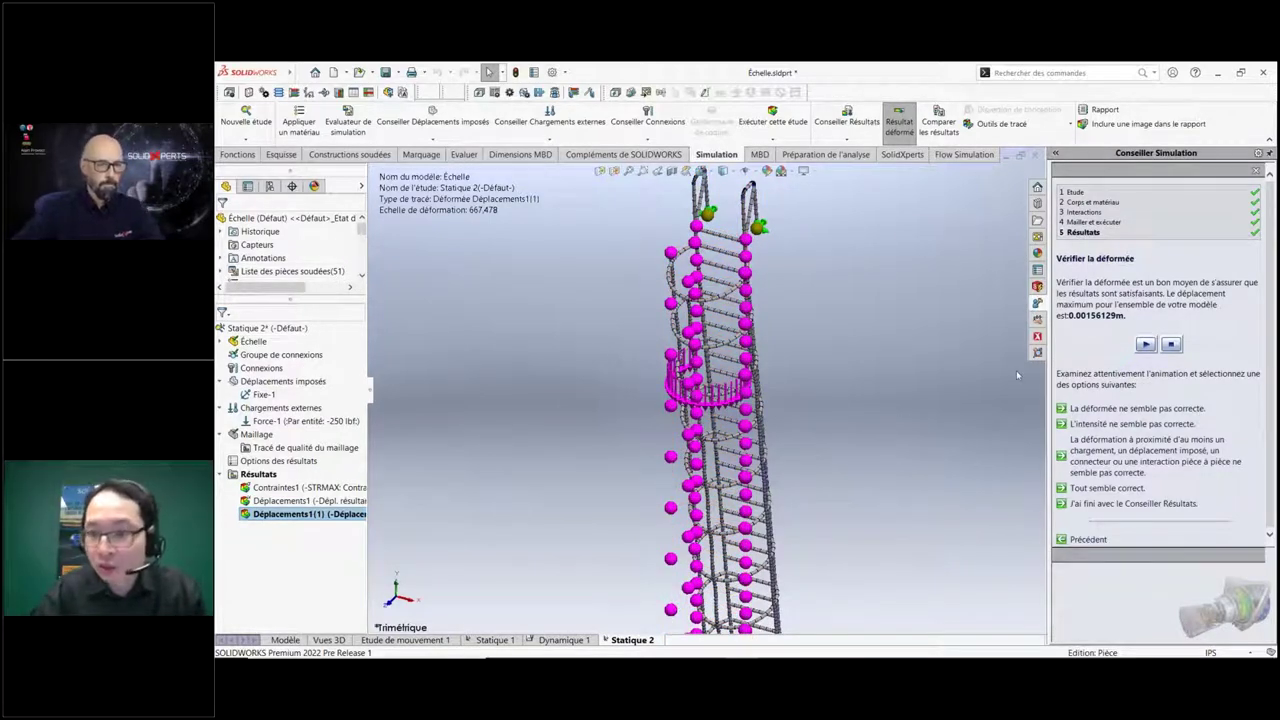
click(1146, 344)
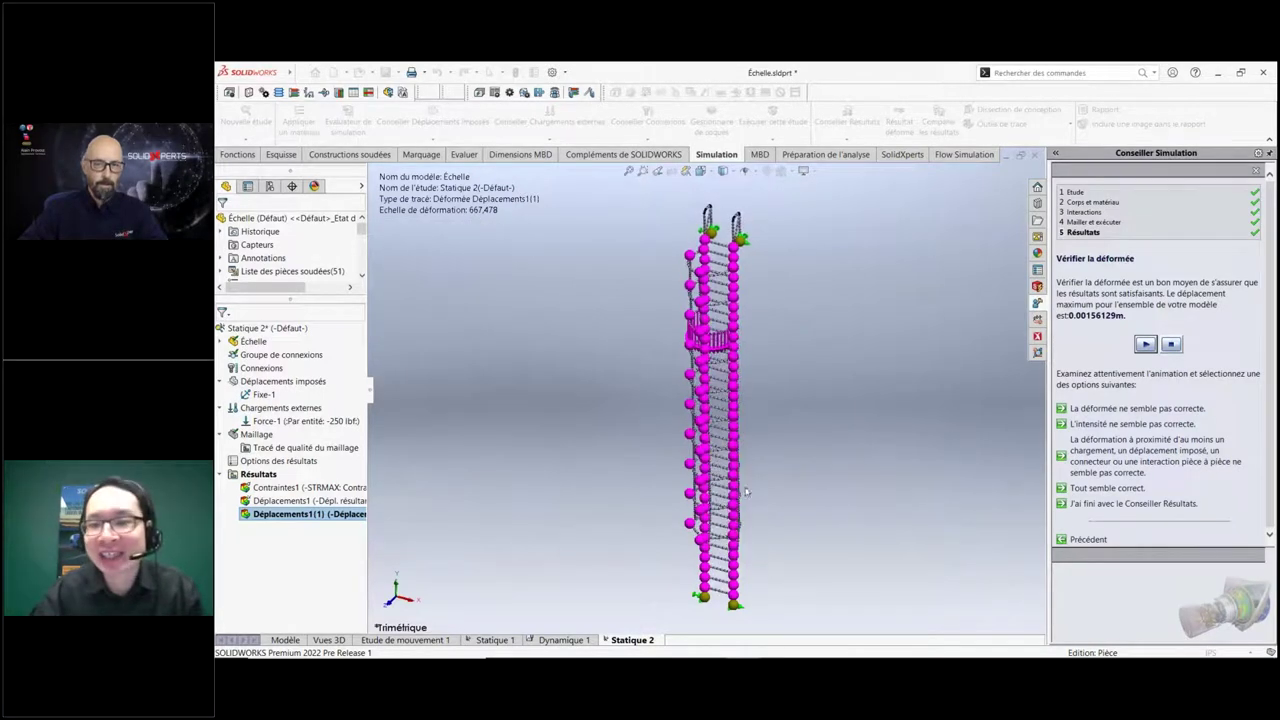
click(1171, 344)
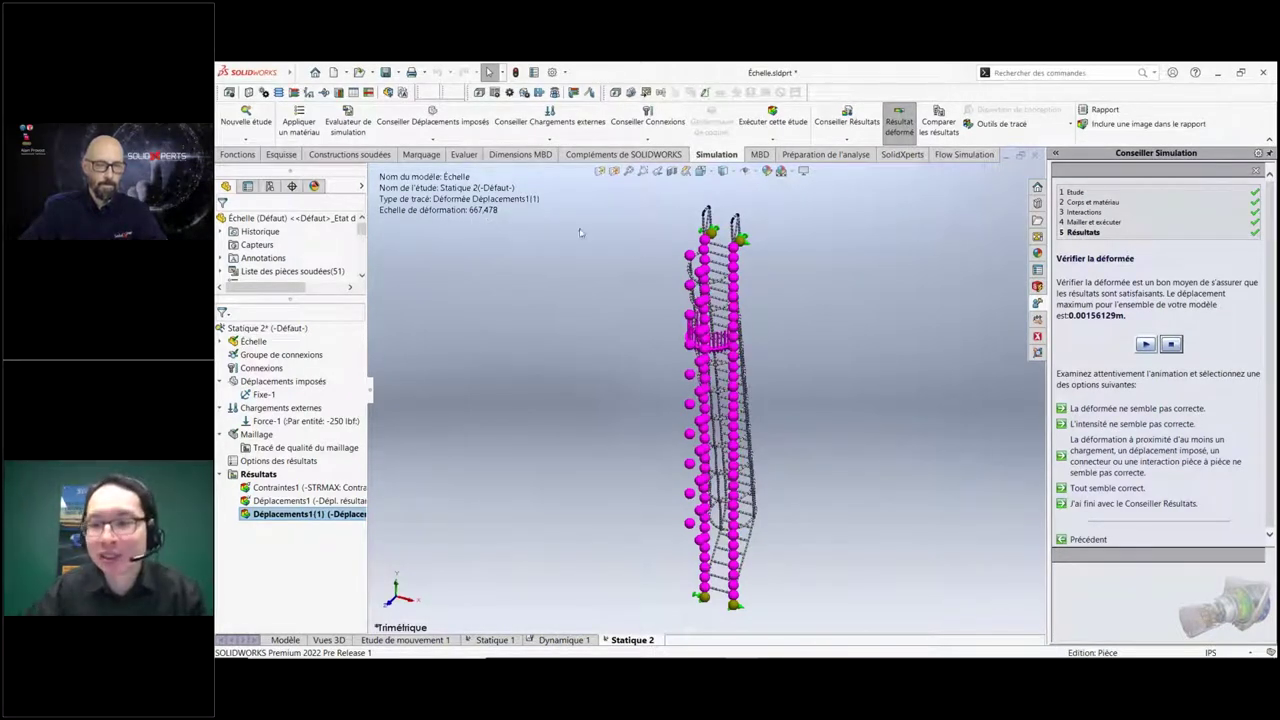
click(1100, 488)
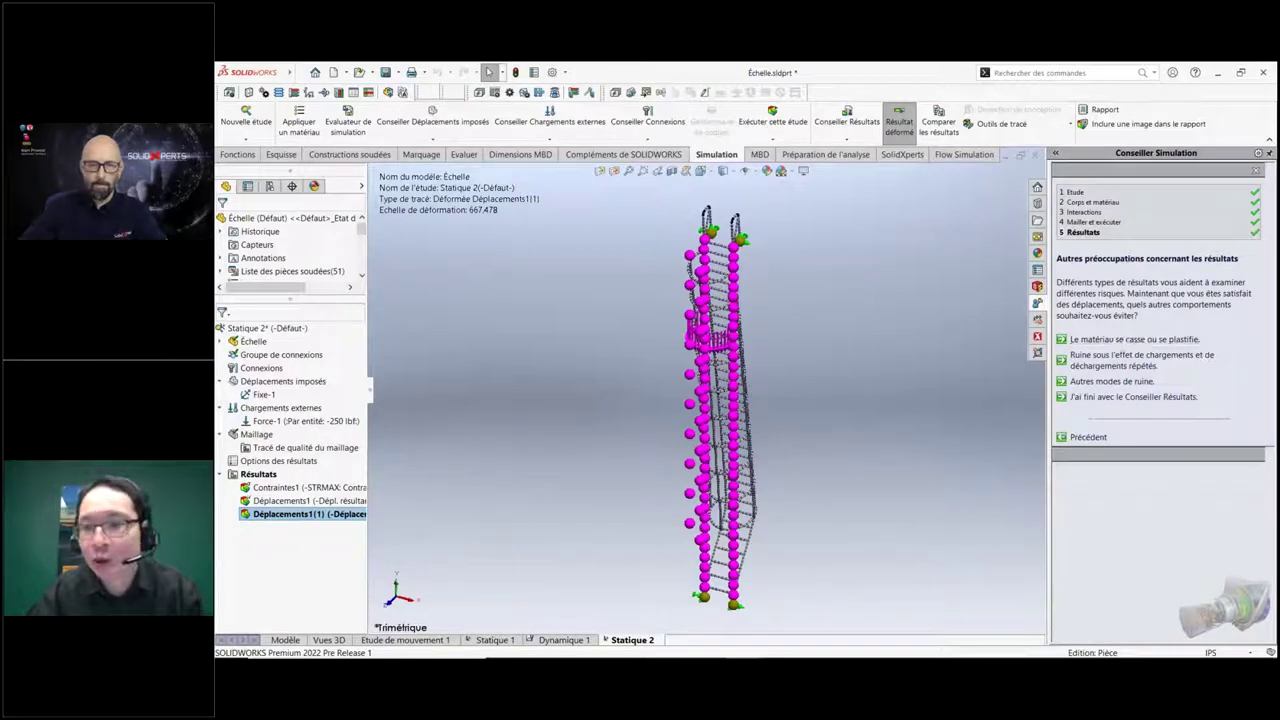
Show the factor-of-safety plot (minimum 31.157), then start a stress plot.
click(1116, 340)
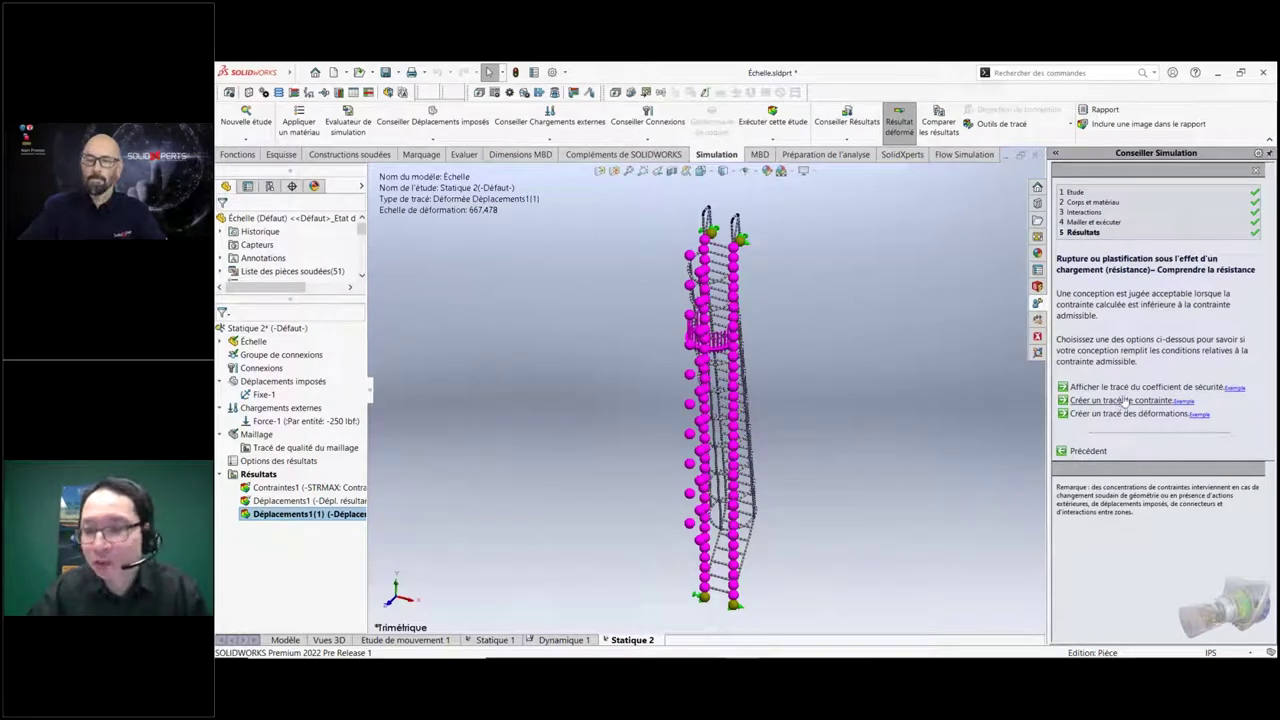
click(1128, 388)
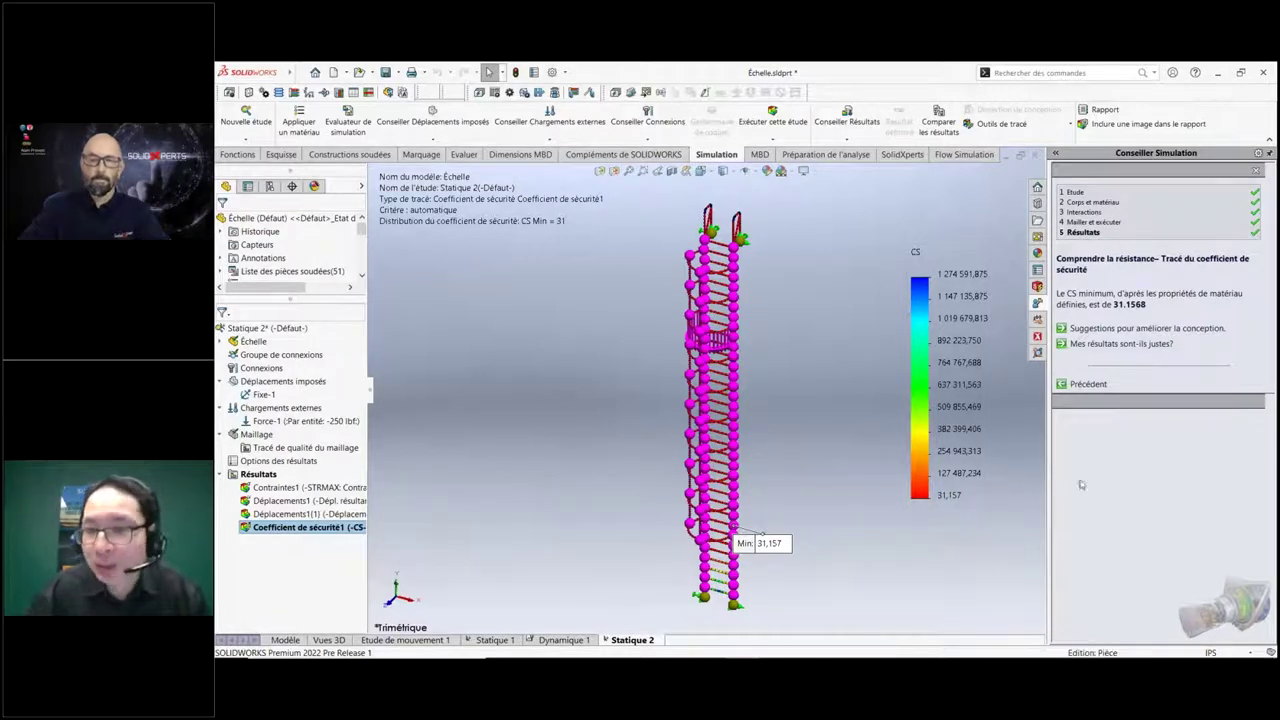
click(1088, 386)
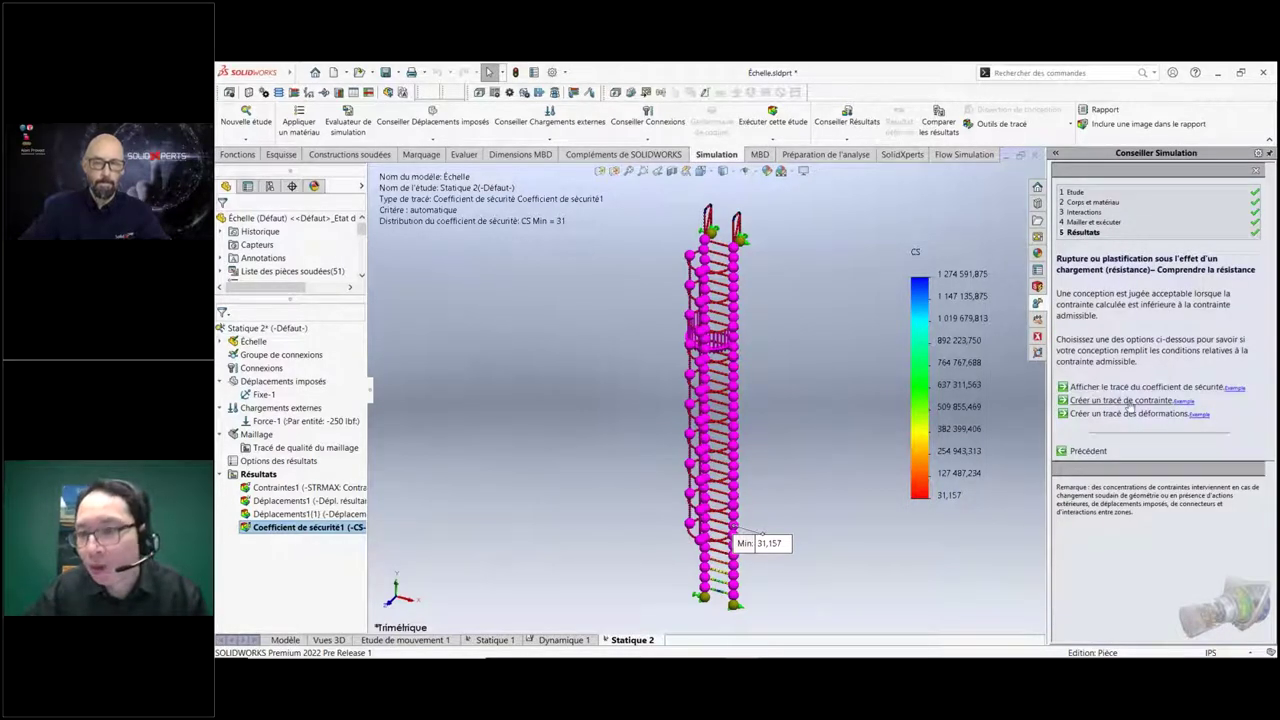
click(1092, 401)
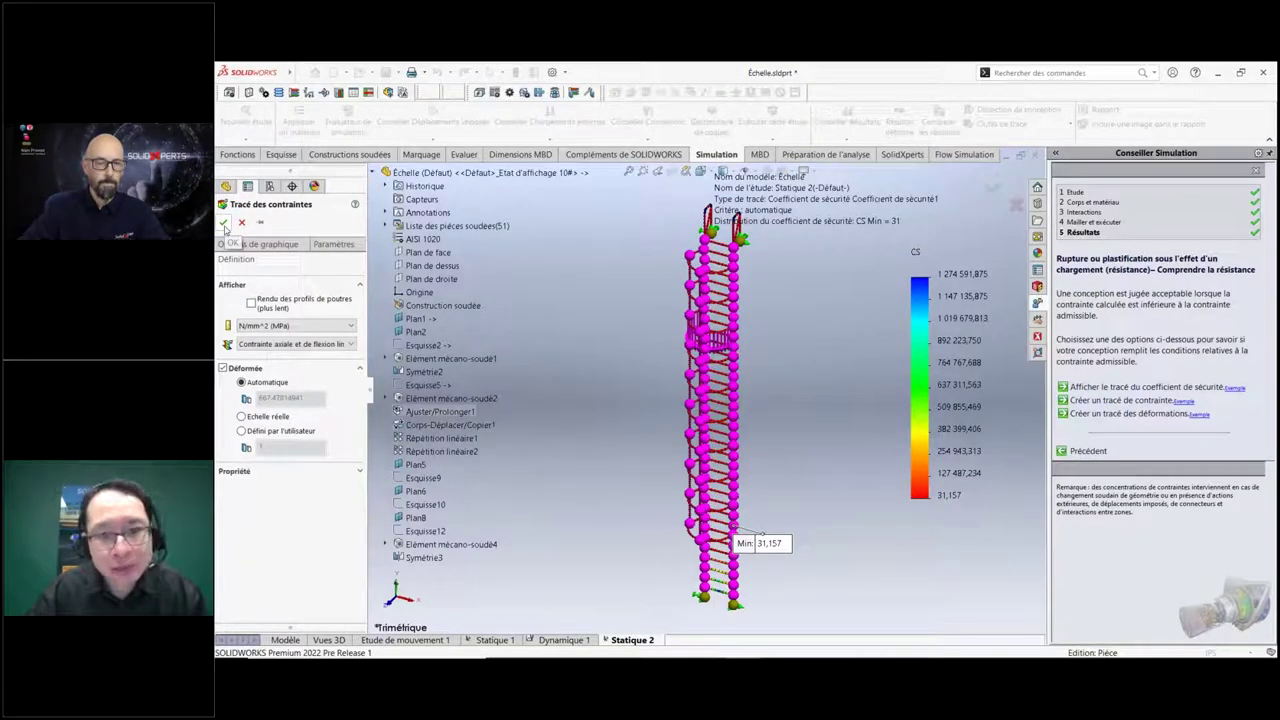
Accept the Contraintes2 axial and bending stress plot, close the advisor, and show Déplacements1 (1.561 mm max).
click(224, 222)
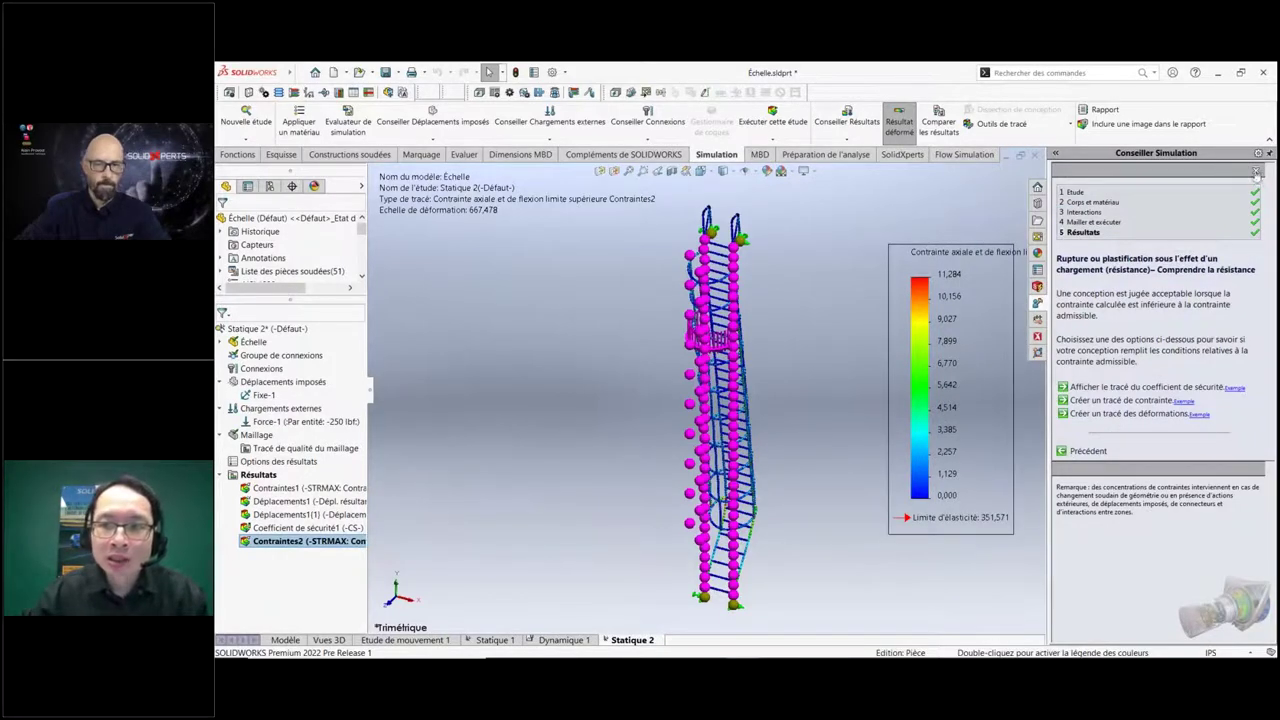
click(1152, 226)
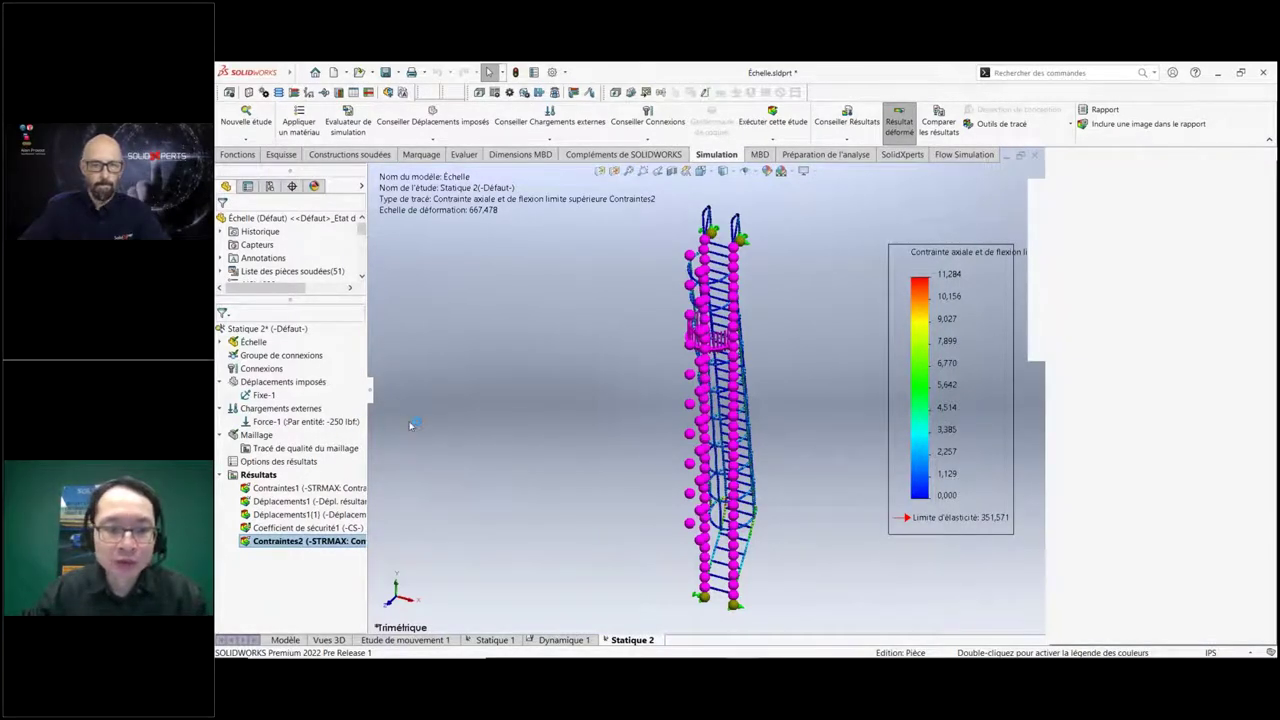
double_click(290, 501)
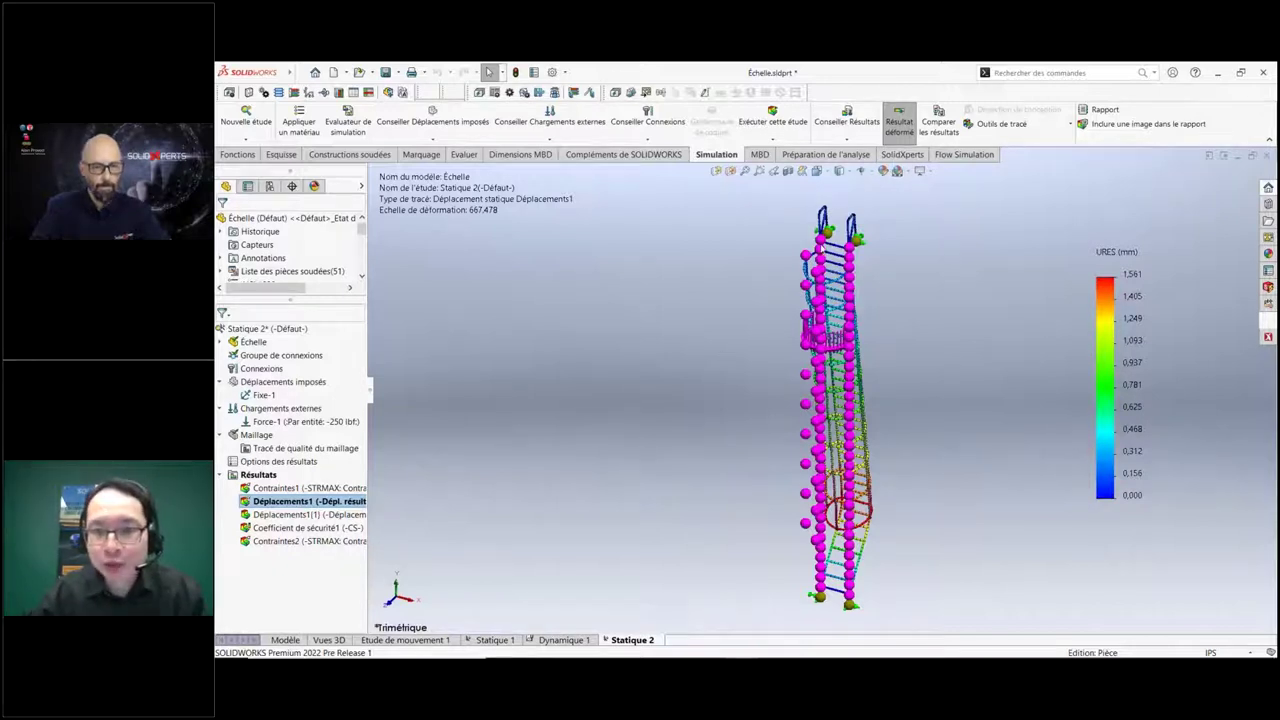
Hide the Déplacements1 plot so the plain ladder with its Force-1 arrows shows, zoomed on the rings.
scroll(879, 215, down, 2)
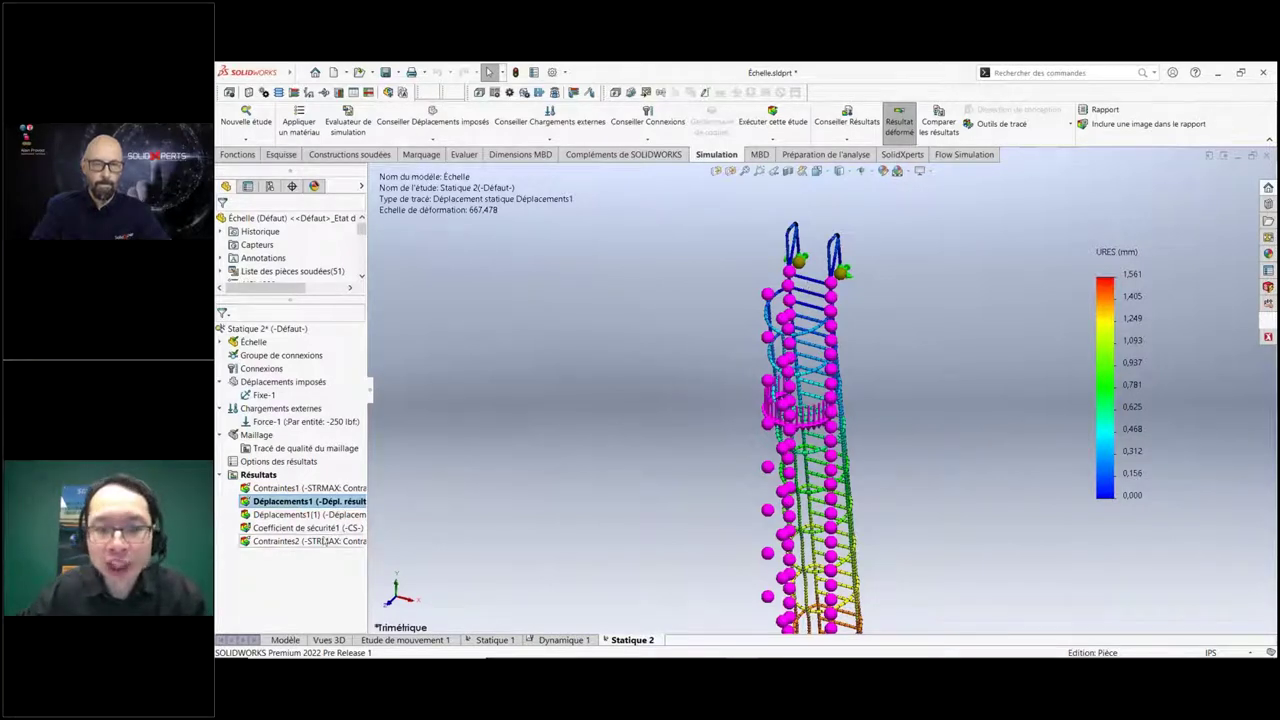
right_click(313, 505)
key(Escape)
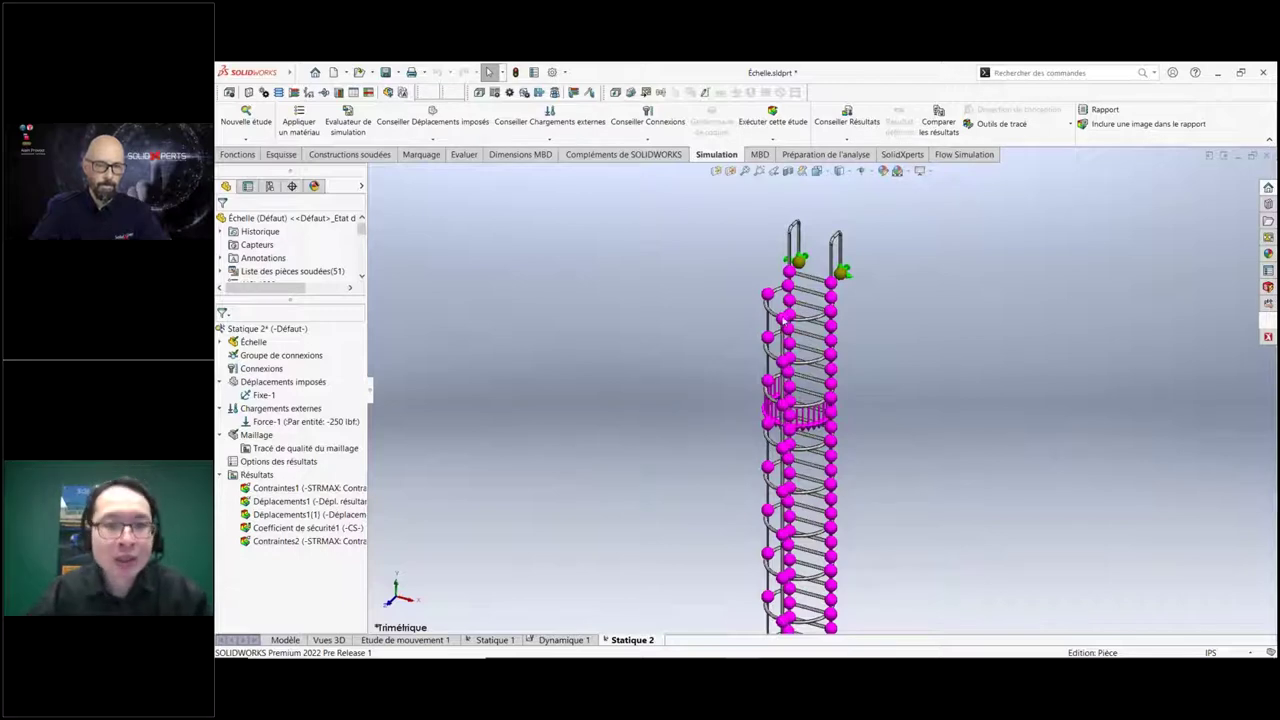
scroll(720, 350, down, 2)
scroll(727, 349, down, 3)
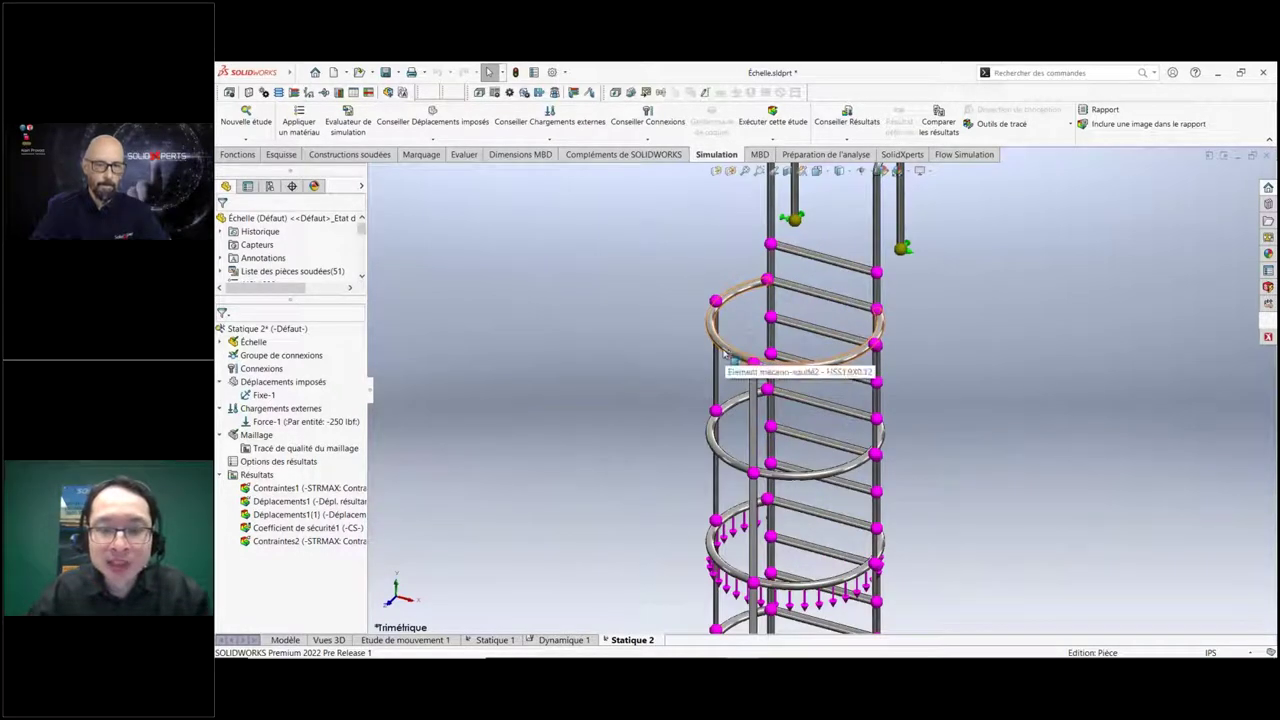
Accept the top ring's 28po dimension and rebuild the ladder so the guard rings update.
click(727, 350)
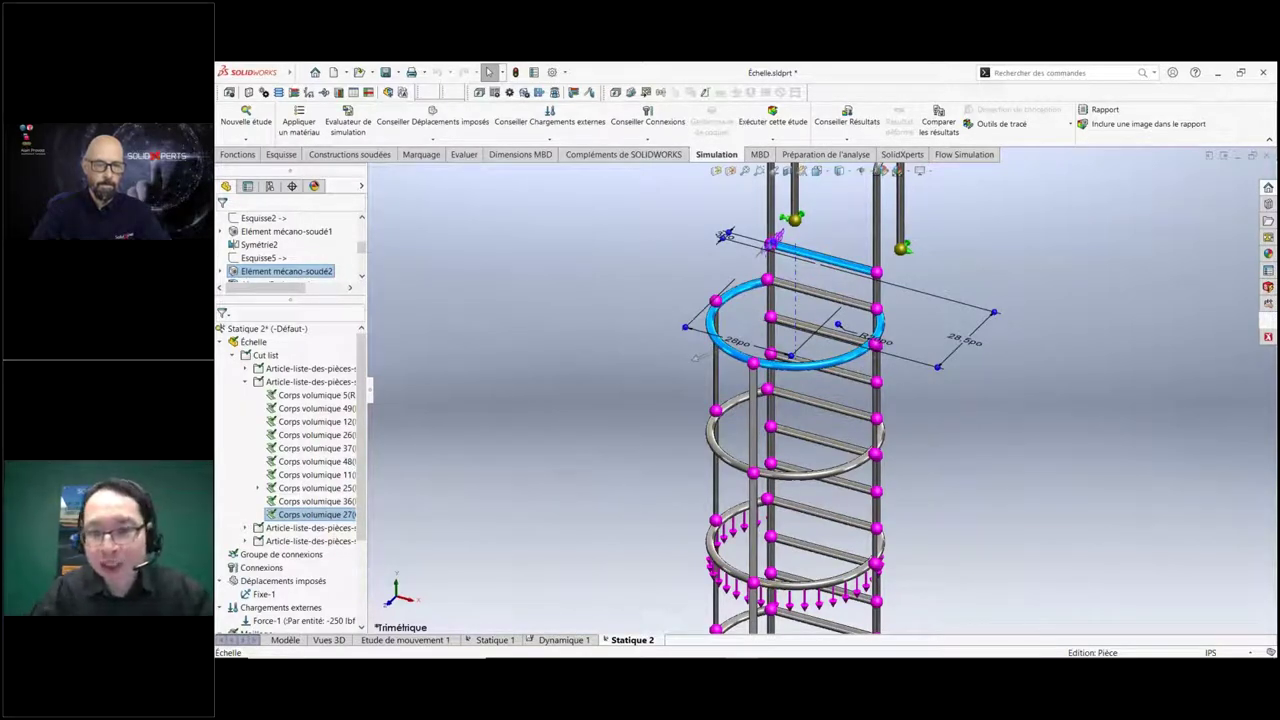
double_click(737, 342)
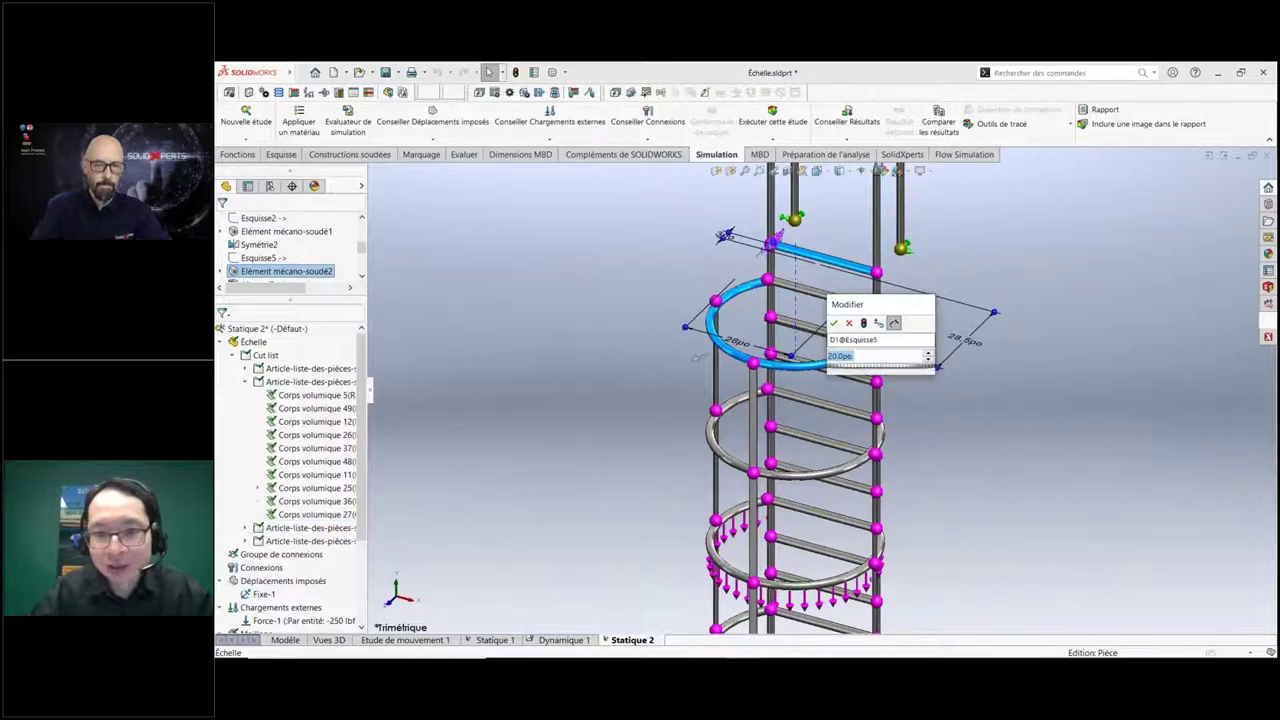
key(Return)
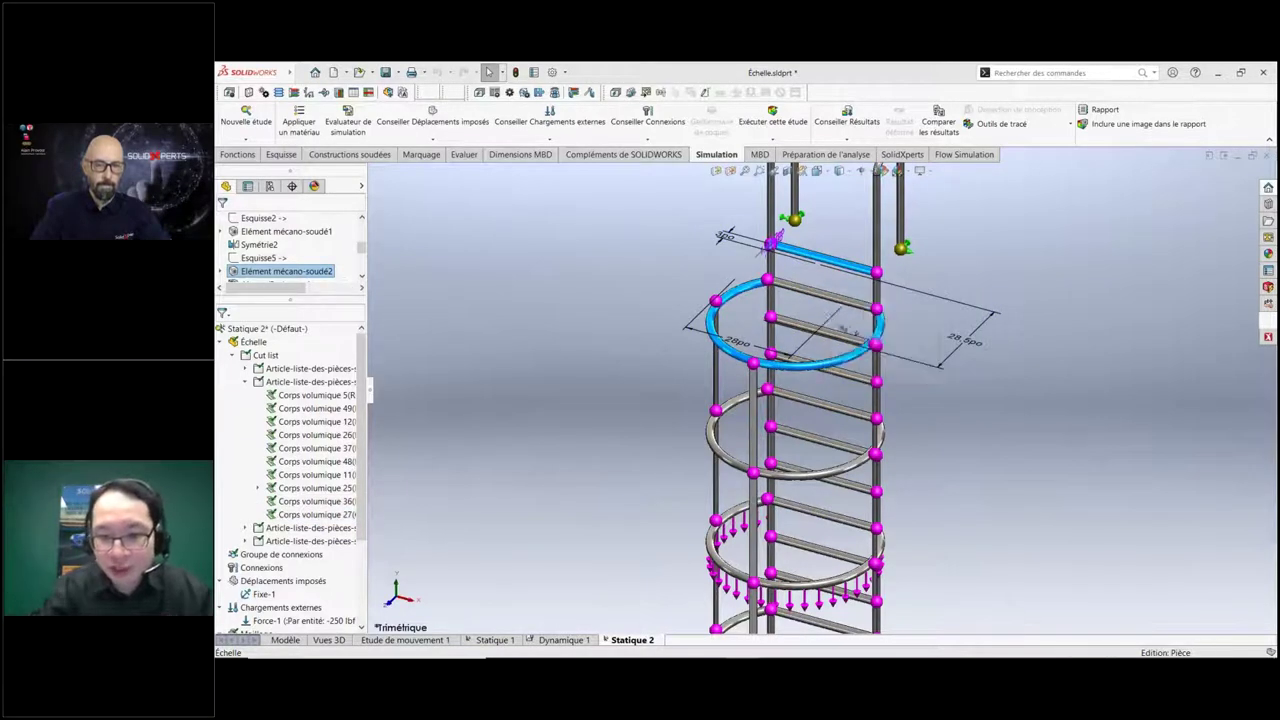
key(Escape)
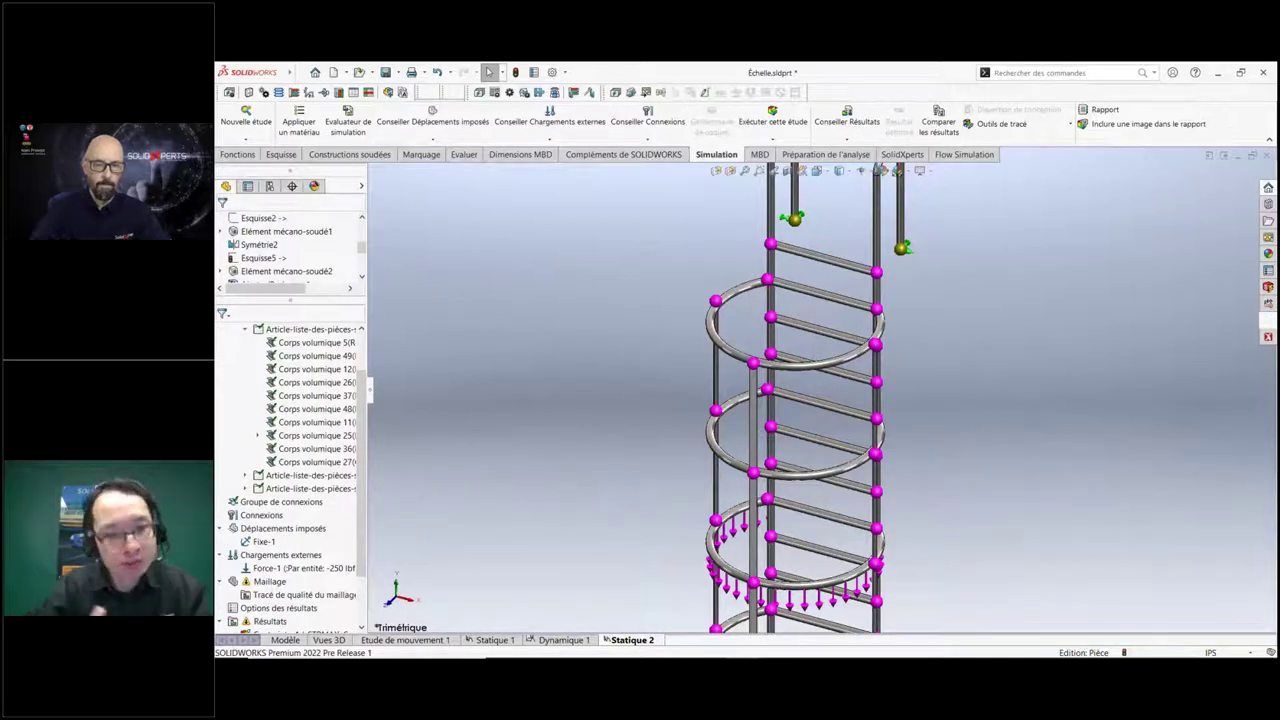
key(ctrl+b)
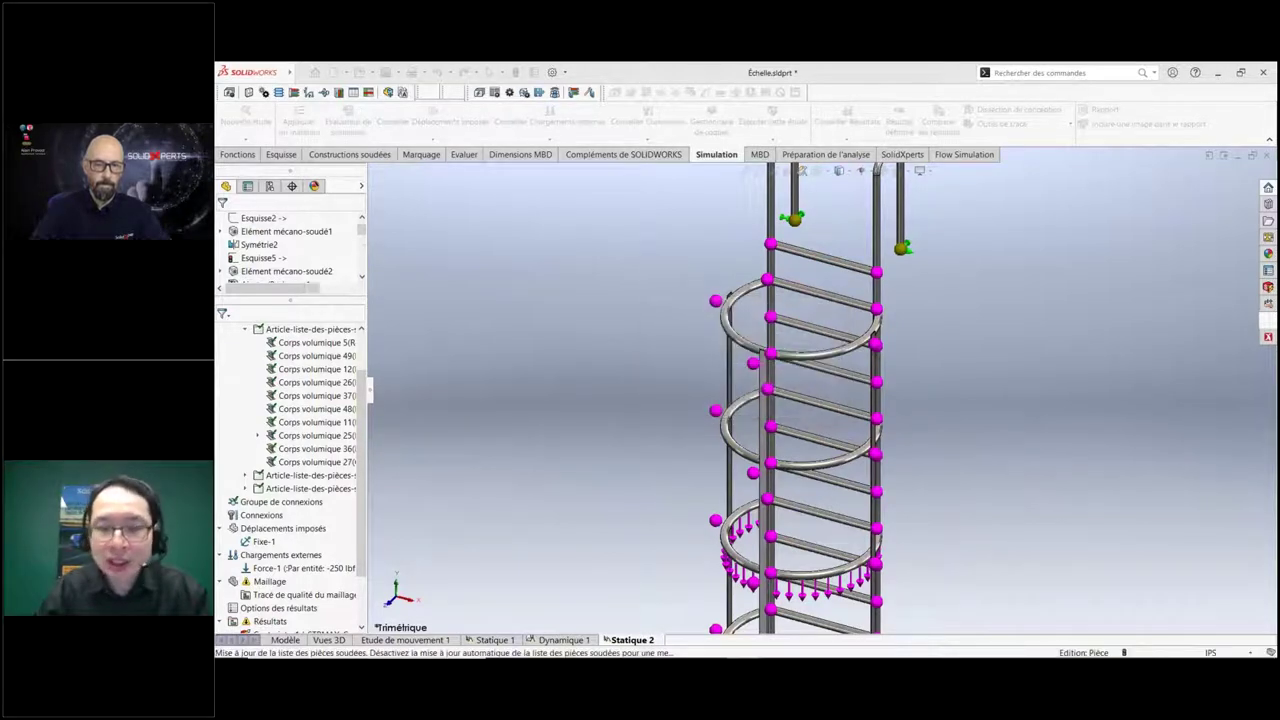
Re-run Statique 2 and view the Contraintes1 axial and bending stress plot on the rotated ladder.
click(772, 113)
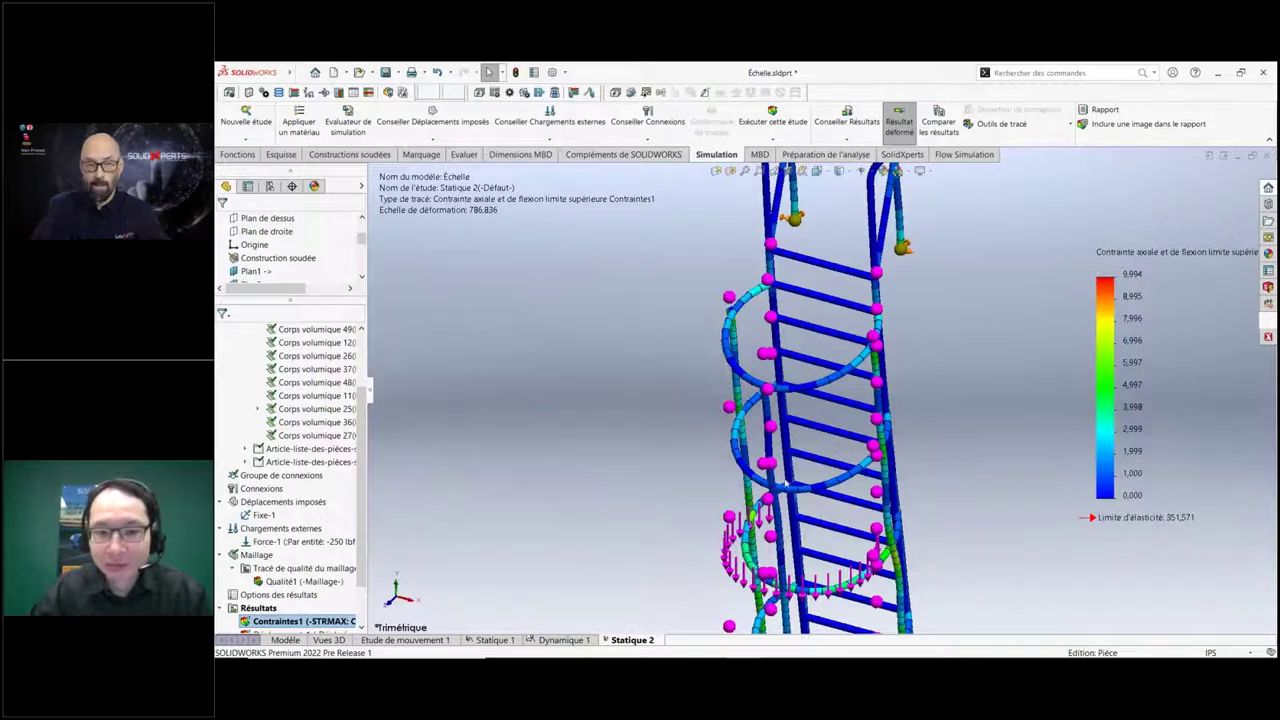
middle_drag(950, 554, 827, 557)
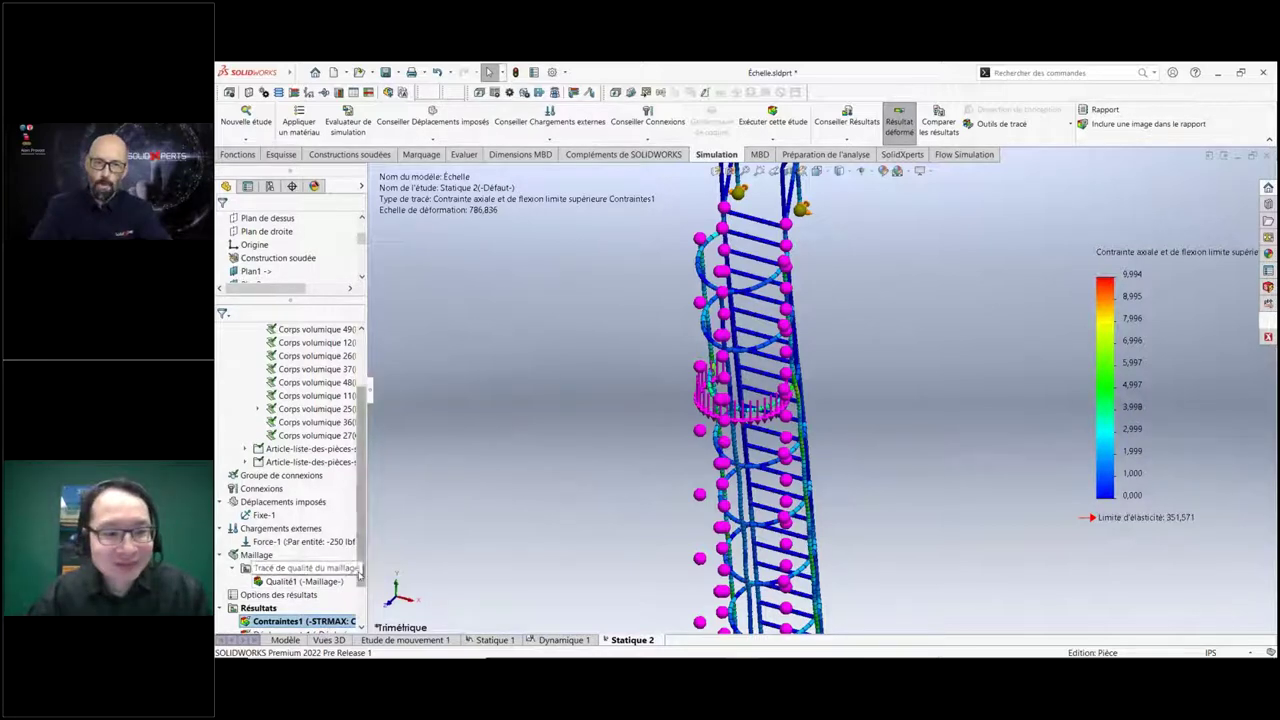
scroll(320, 570, down, 2)
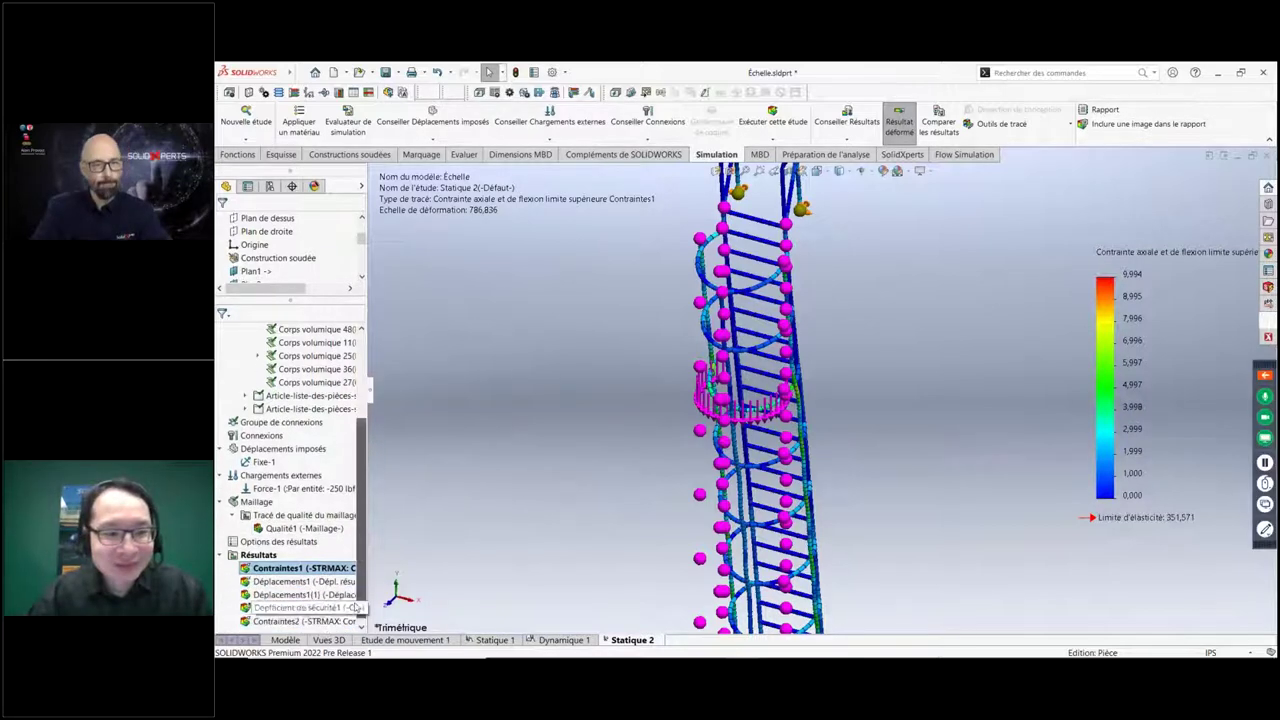
right_click(272, 557)
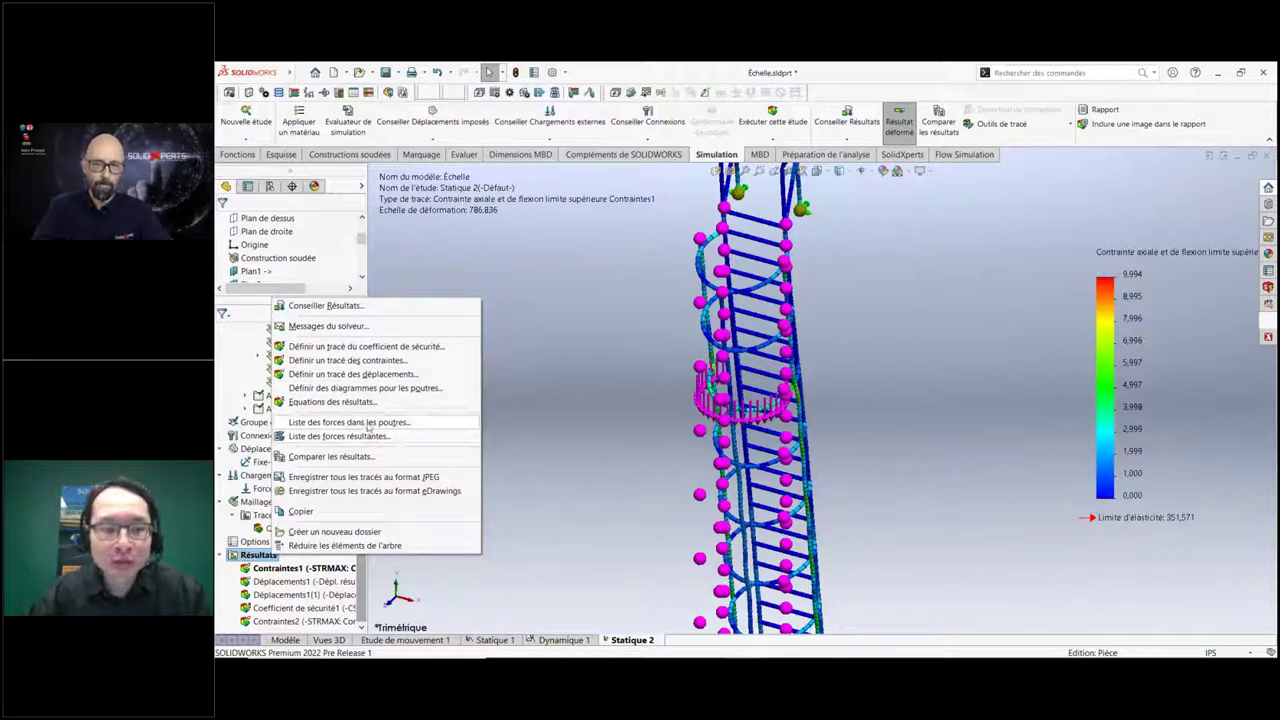
Generate the Liste des forces table for every ladder beam, enlarge it to show all columns, then close it.
click(368, 423)
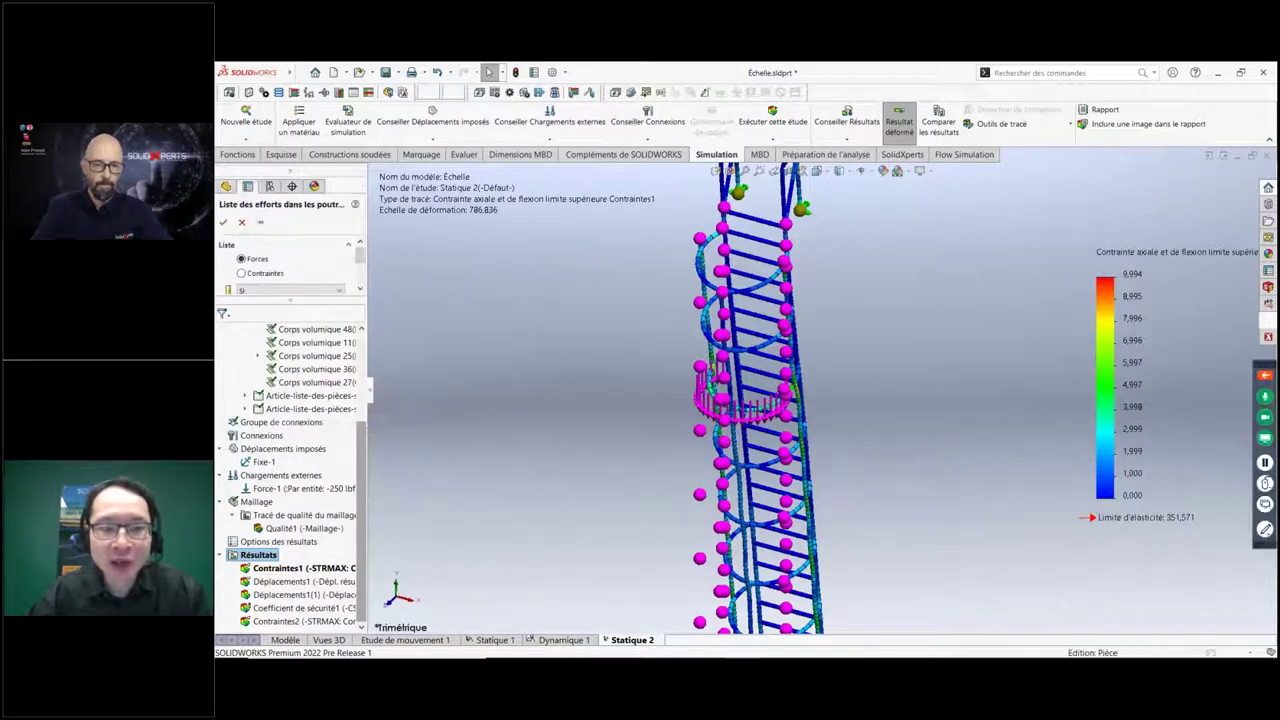
click(223, 222)
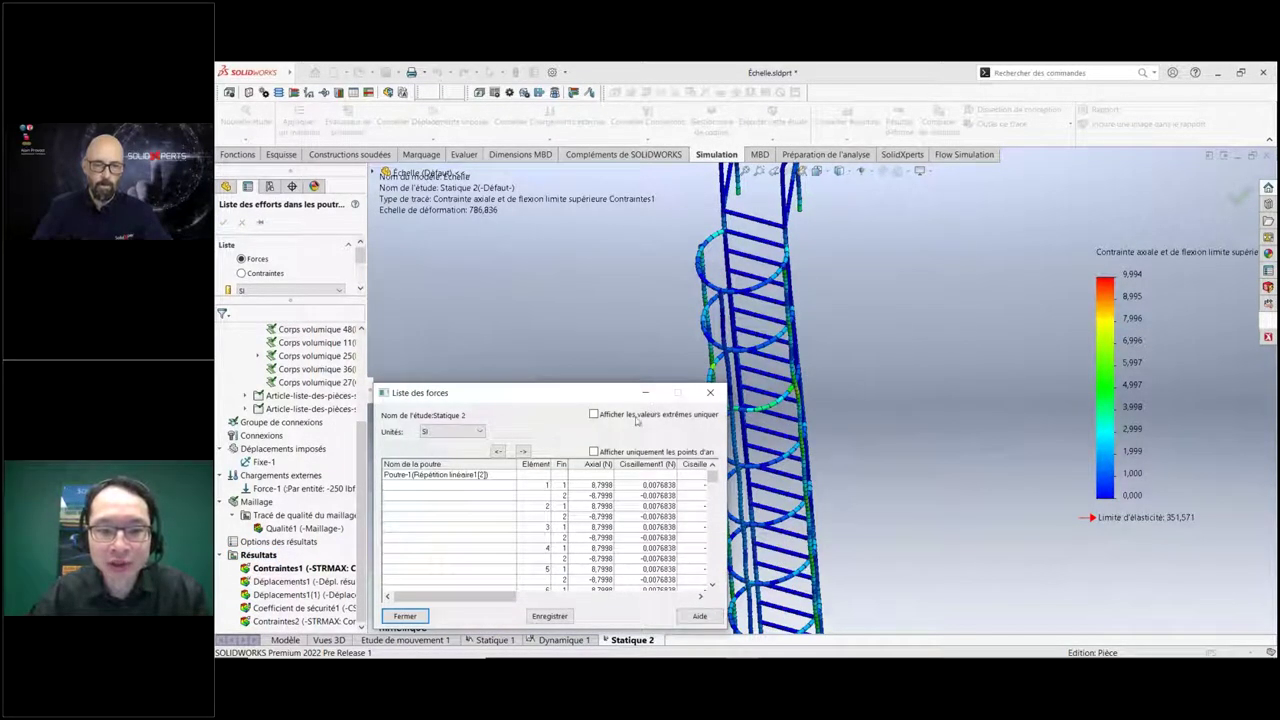
drag(624, 396, 617, 253)
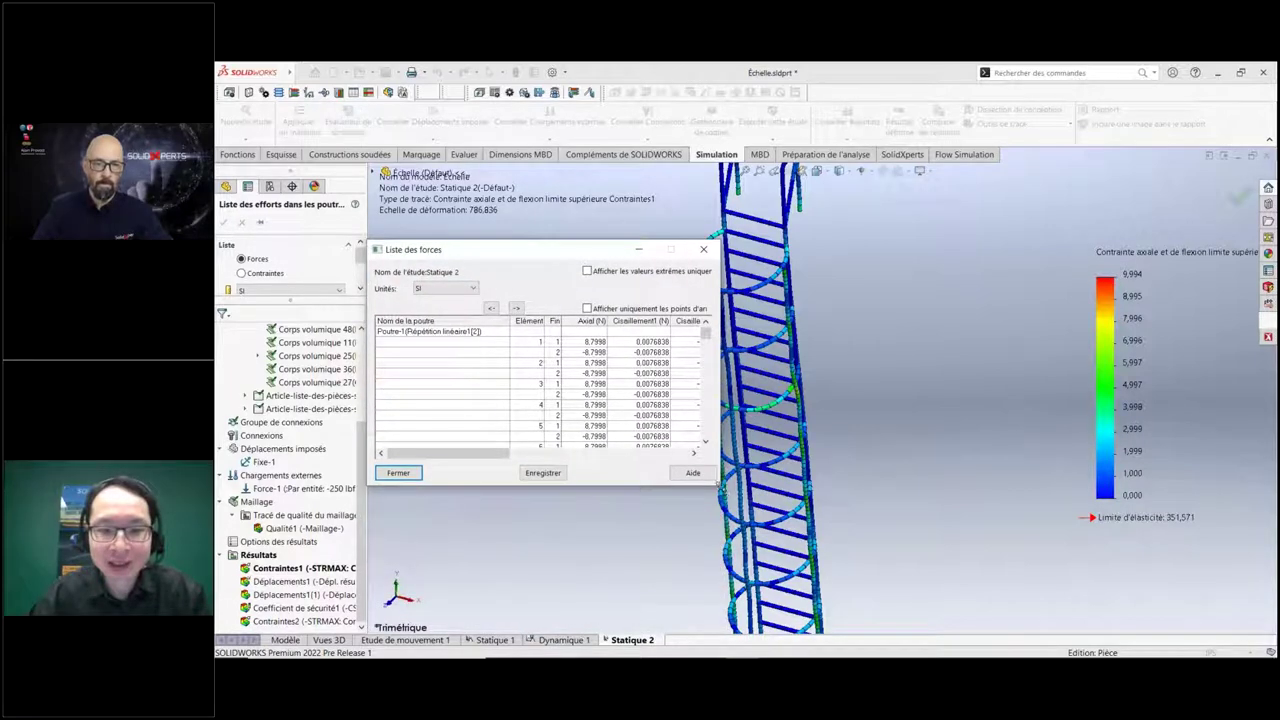
drag(718, 484, 1006, 562)
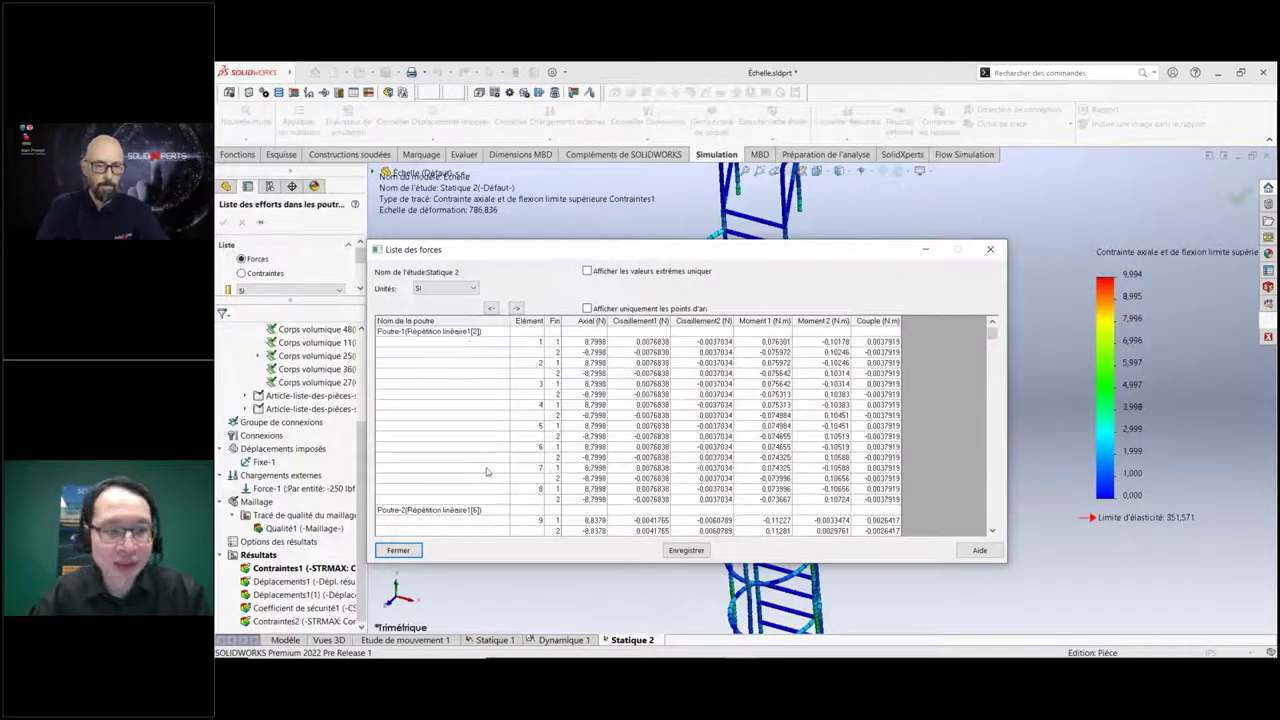
click(685, 550)
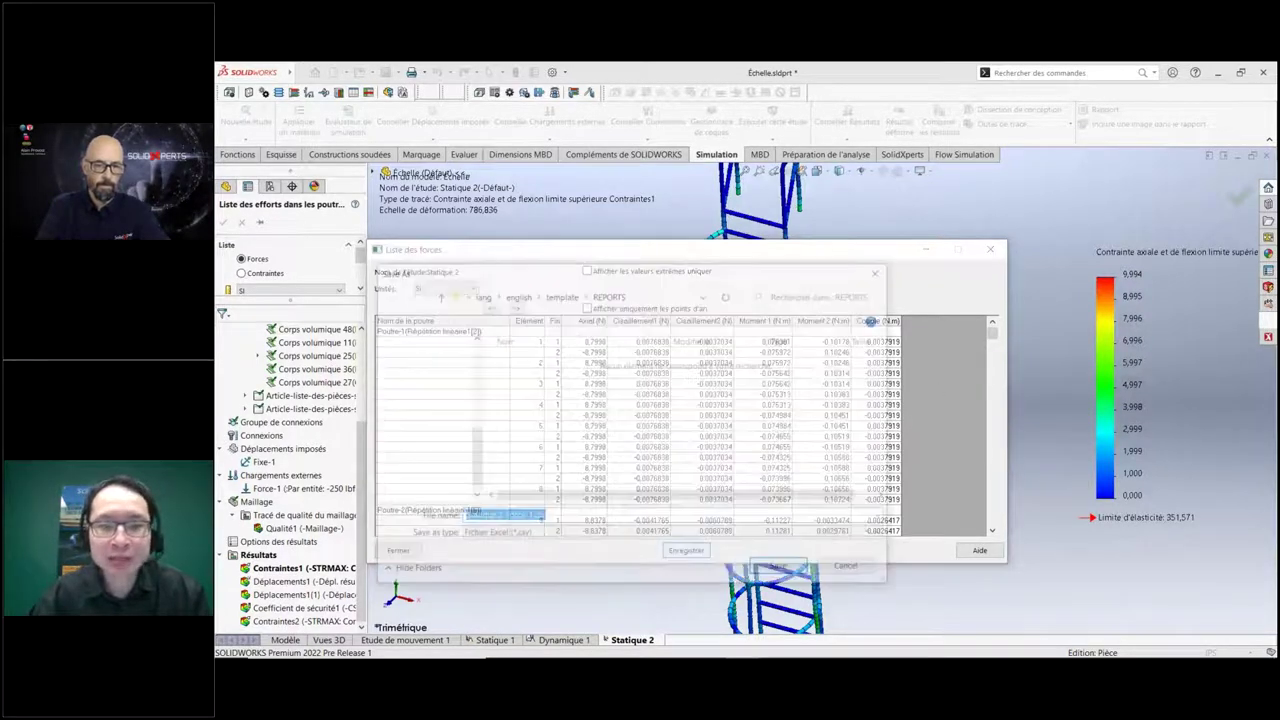
click(848, 569)
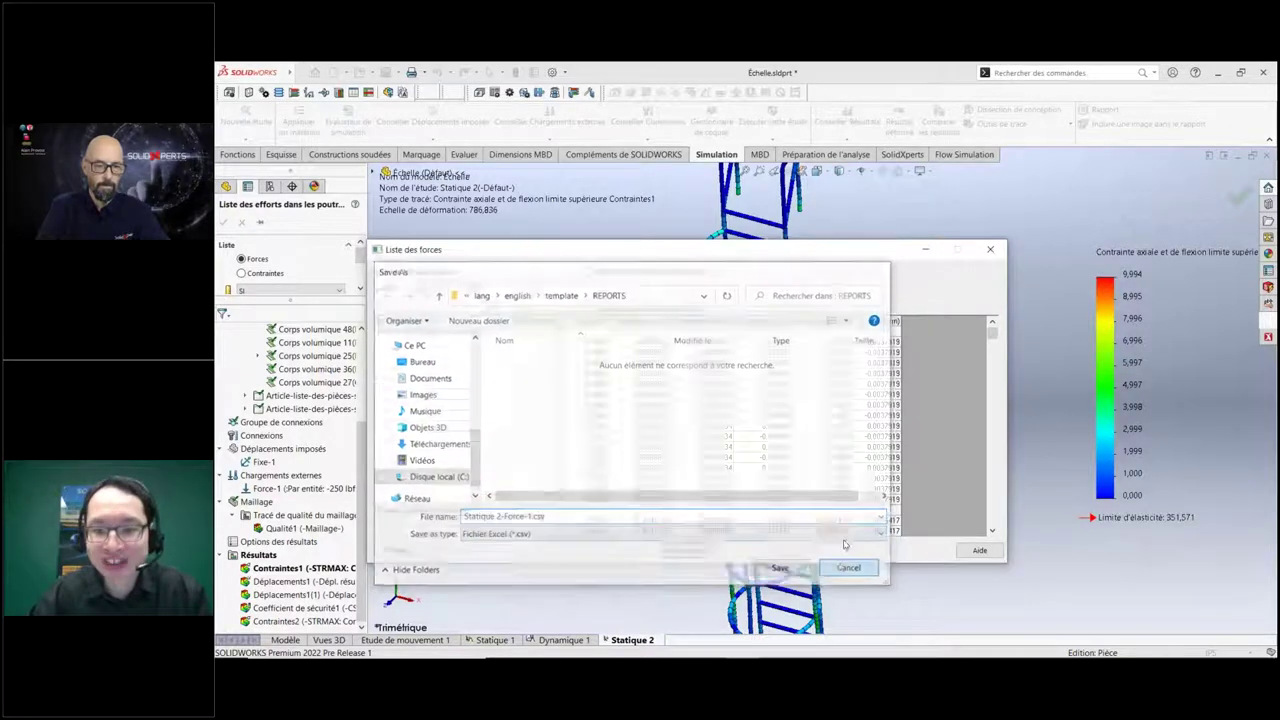
click(990, 250)
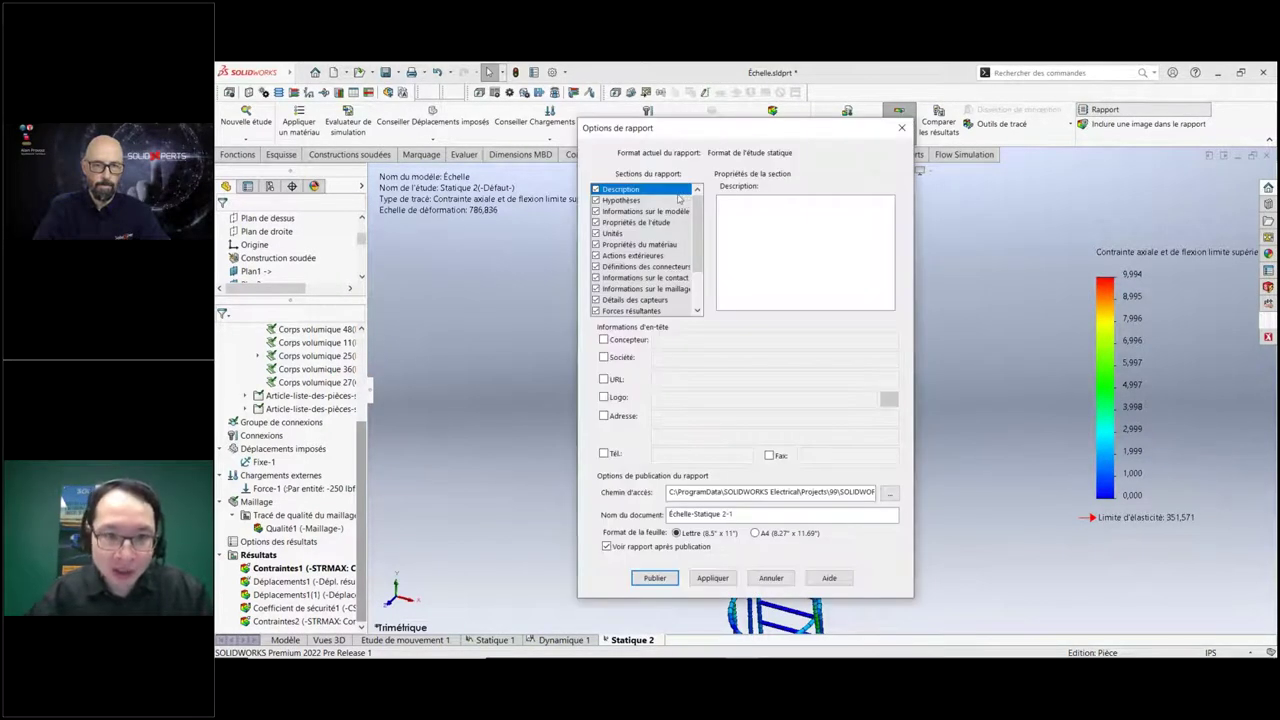
Add the comment 'charges statiques' to the Hypothèses report section.
click(631, 201)
click(723, 218)
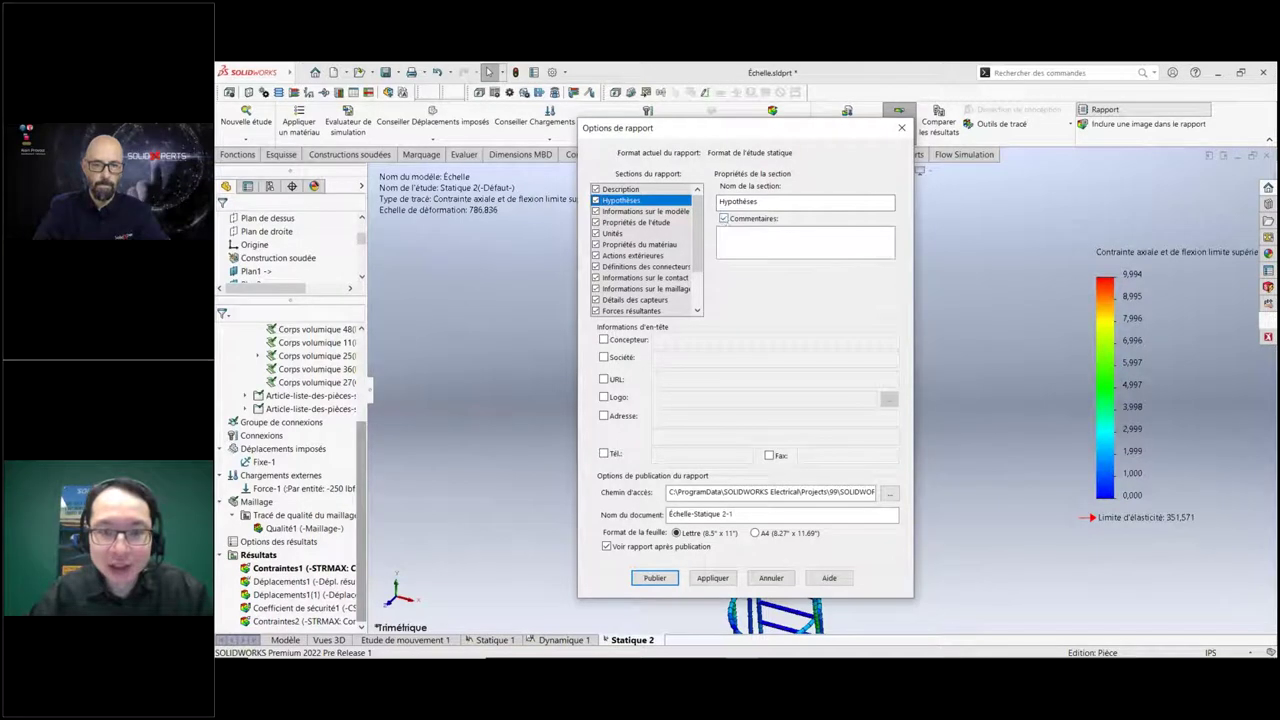
click(731, 246)
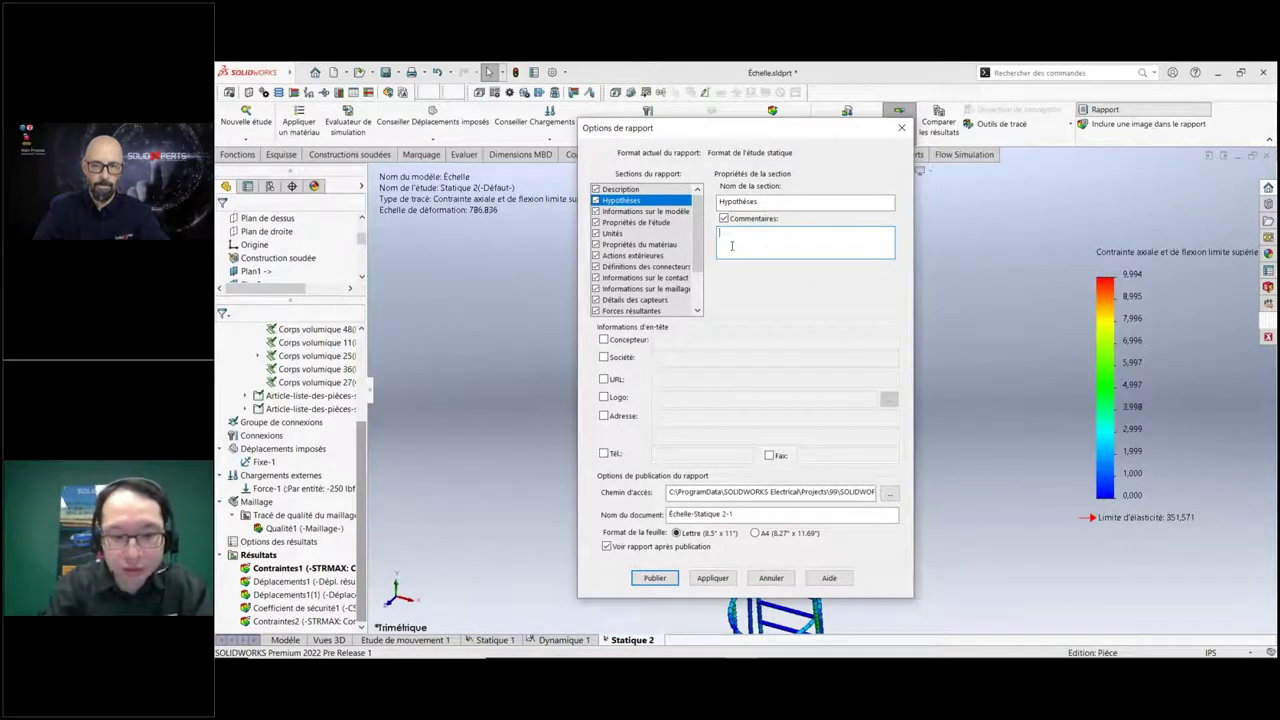
text(charges stat)
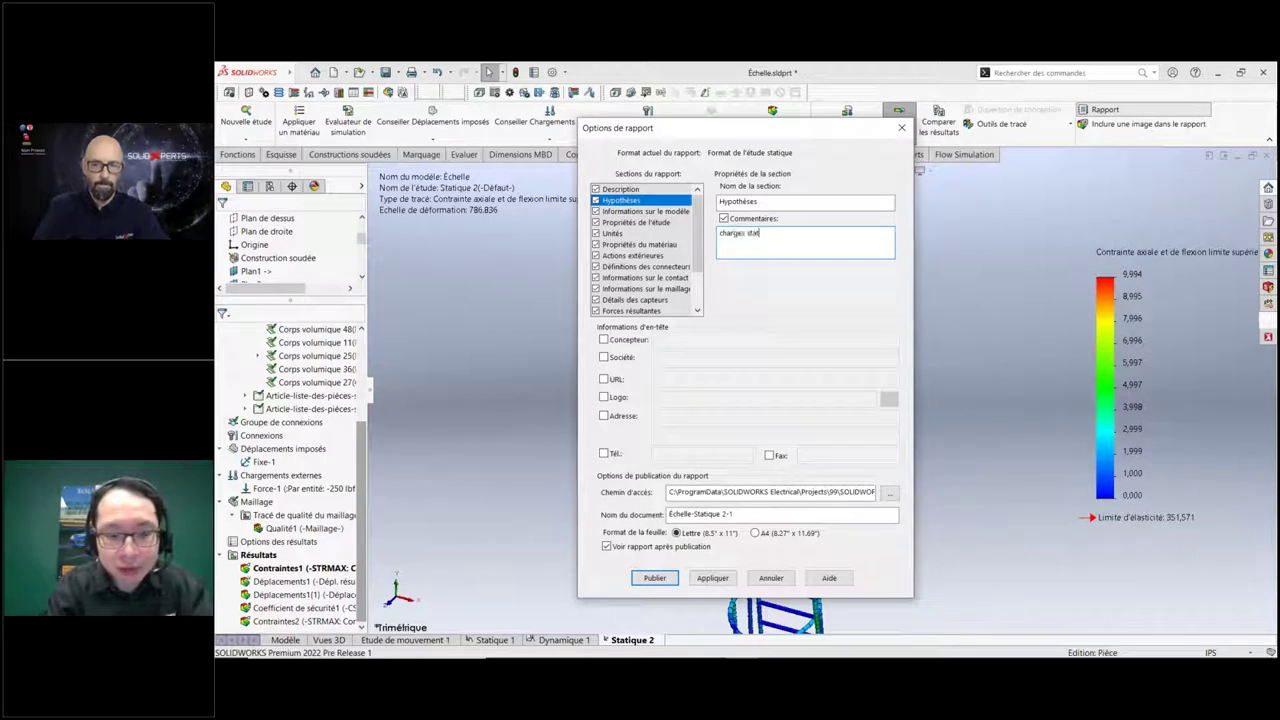
text(iques)
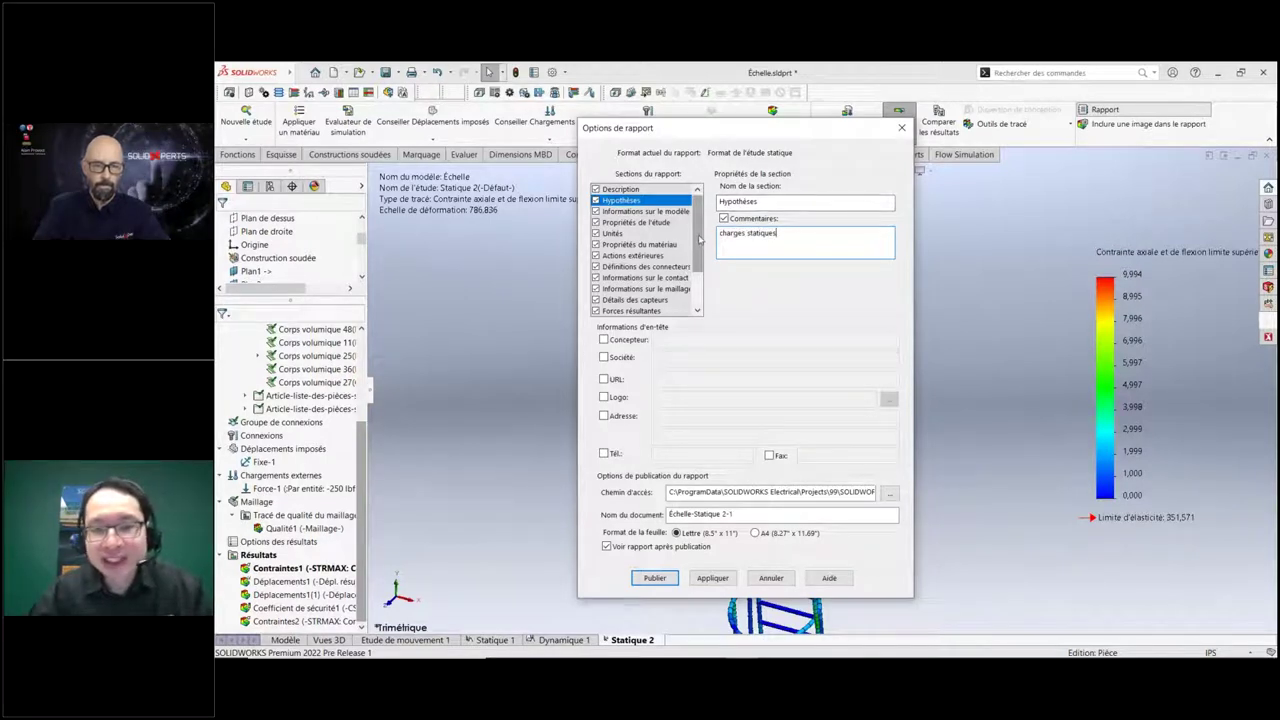
Exclude Définitions des connecteurs and Détails des capteurs, then publish the Word report.
click(600, 212)
scroll(626, 237, down, 2)
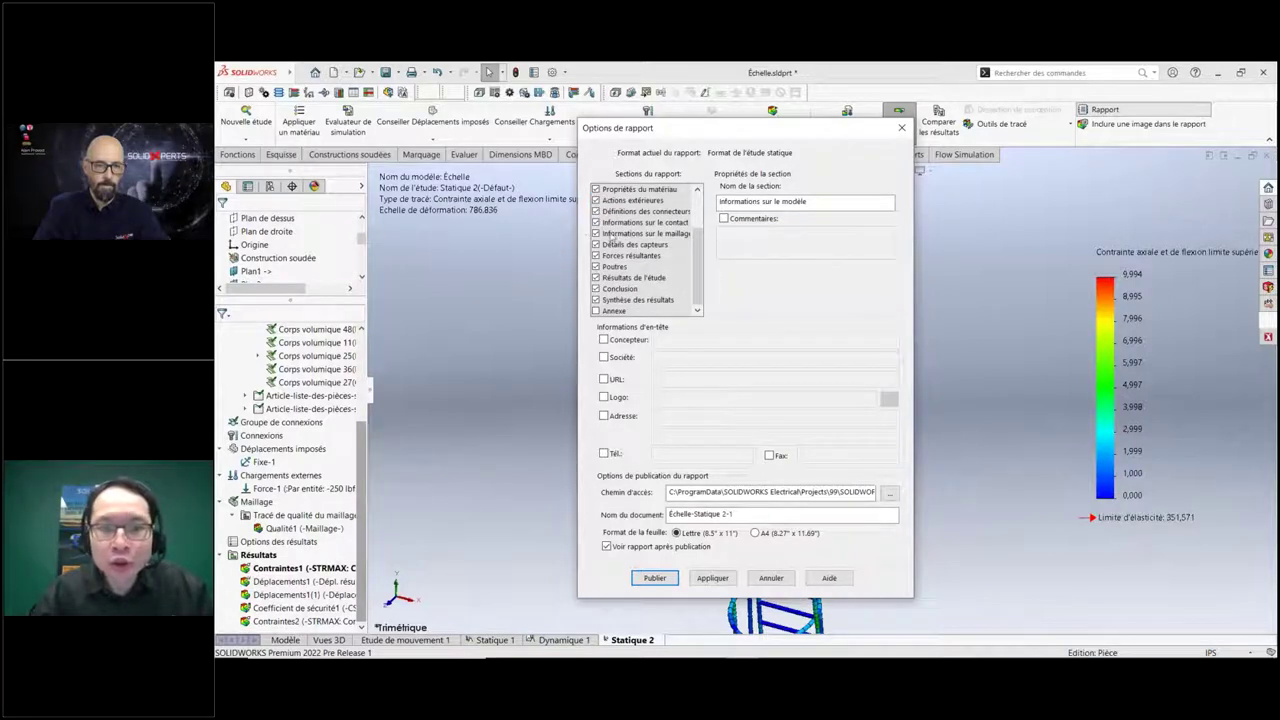
click(596, 212)
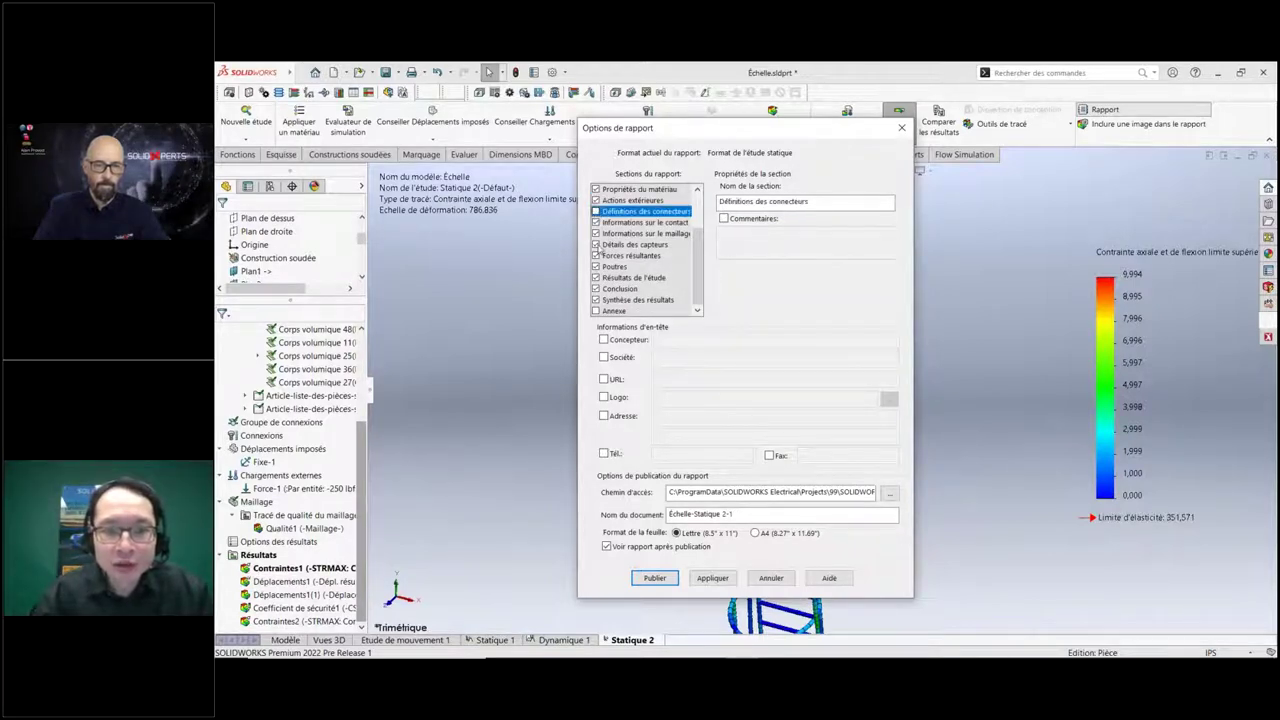
click(596, 244)
click(606, 267)
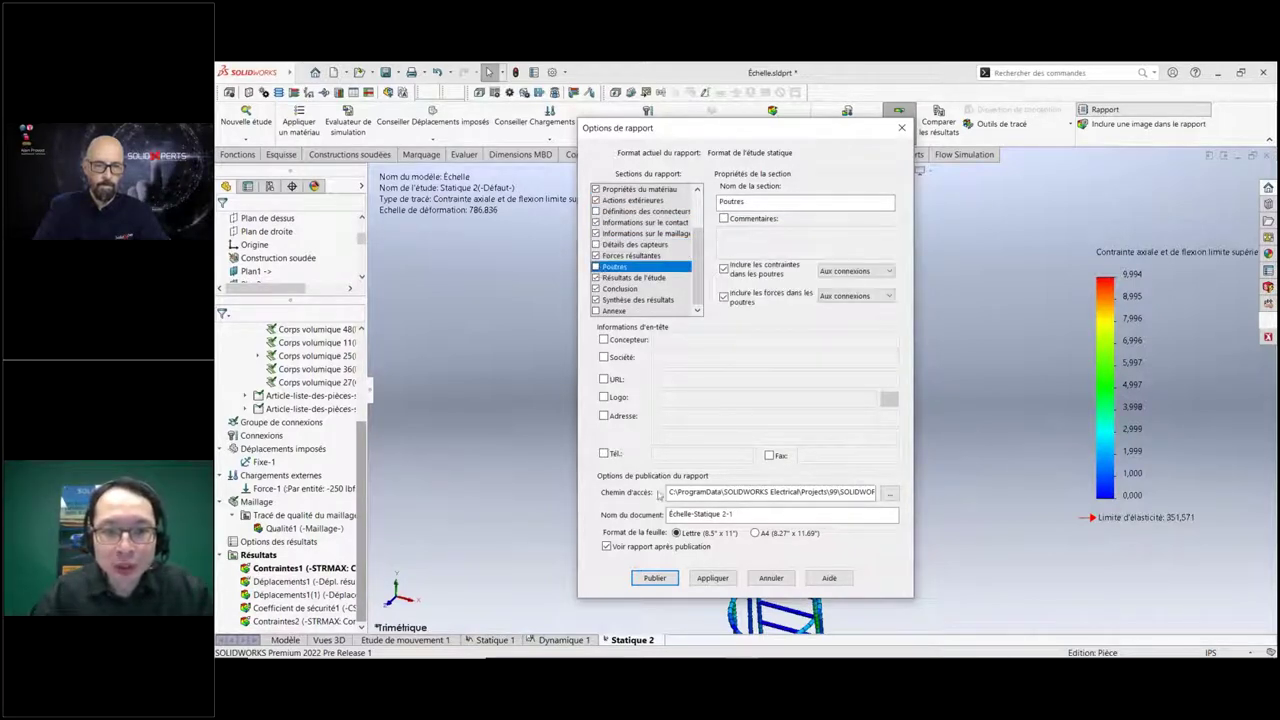
click(654, 578)
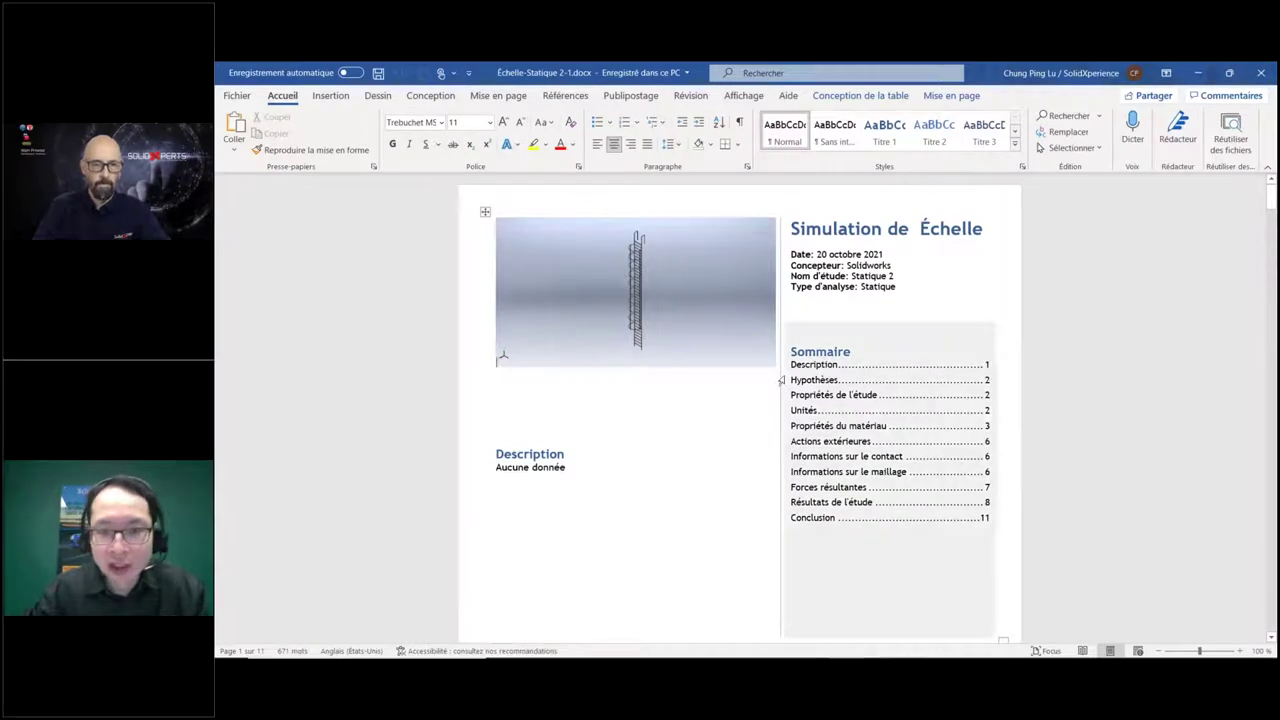
Jump to the Hypothèses section on page 2 from the report's contents.
scroll(721, 256, down, 2)
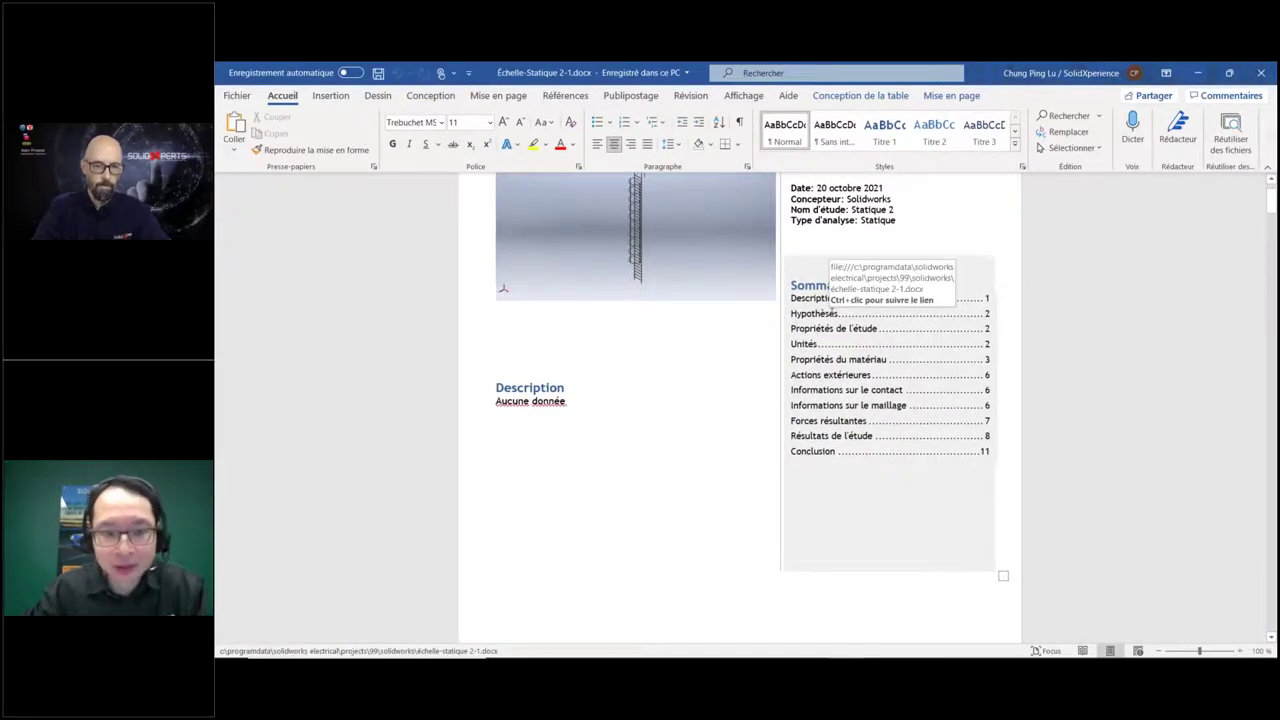
click(822, 313)
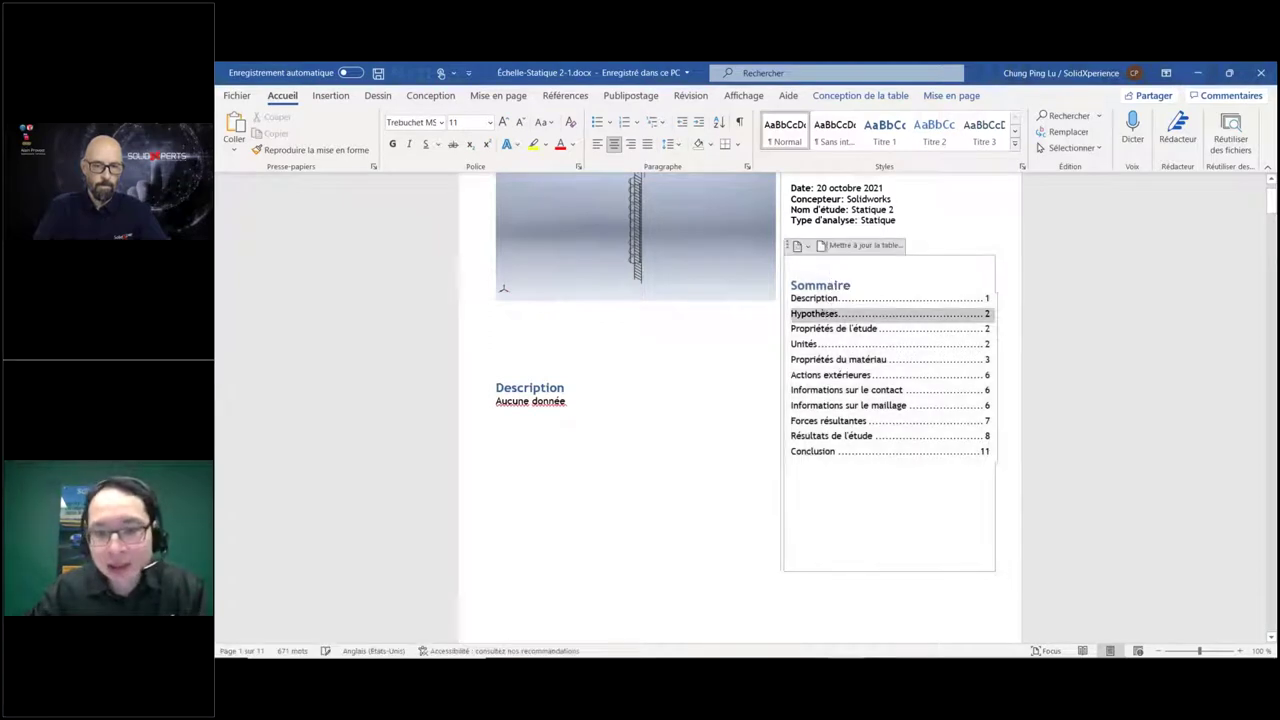
ctrl+click(822, 313)
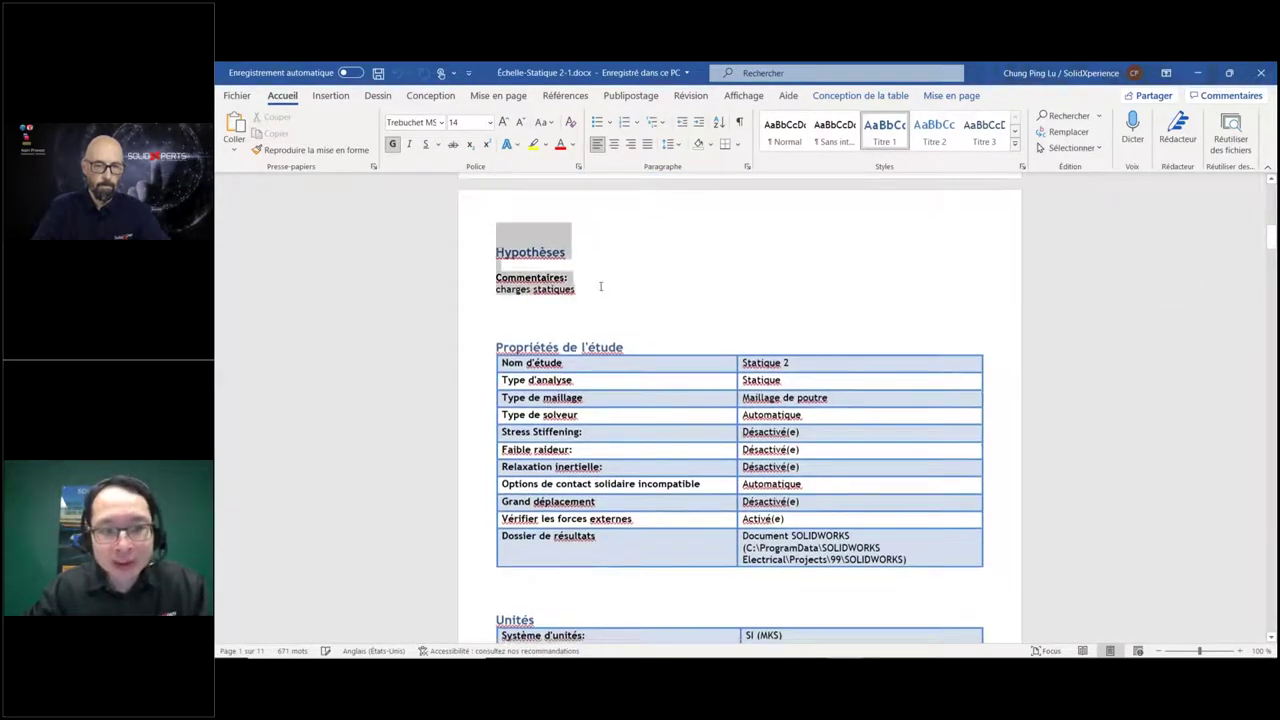
Scroll down to the Coefficient de sécurité1 plot and the Contraintes2 stress table.
scroll(705, 392, down, 1)
scroll(650, 340, down, 1)
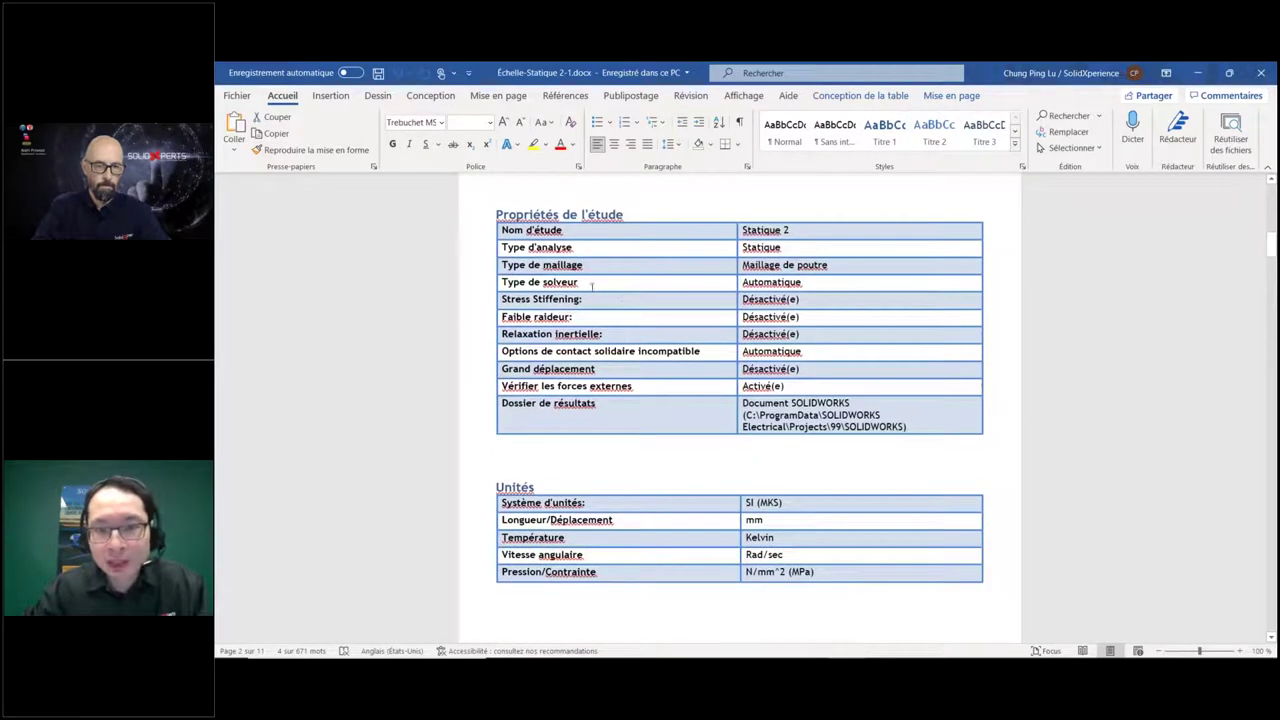
scroll(1075, 301, down, 1)
scroll(1075, 301, down, 3)
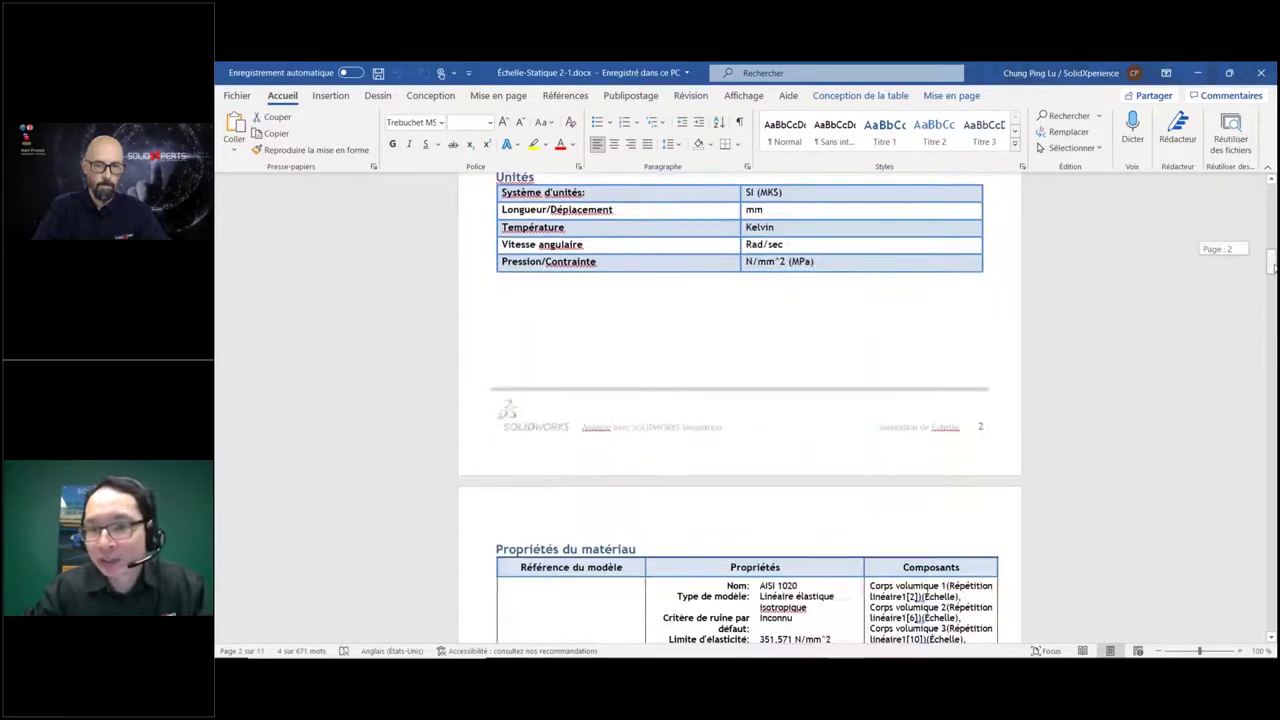
scroll(1075, 301, down, 5)
scroll(740, 408, down, 5)
scroll(740, 408, down, 5)
scroll(740, 408, down, 5)
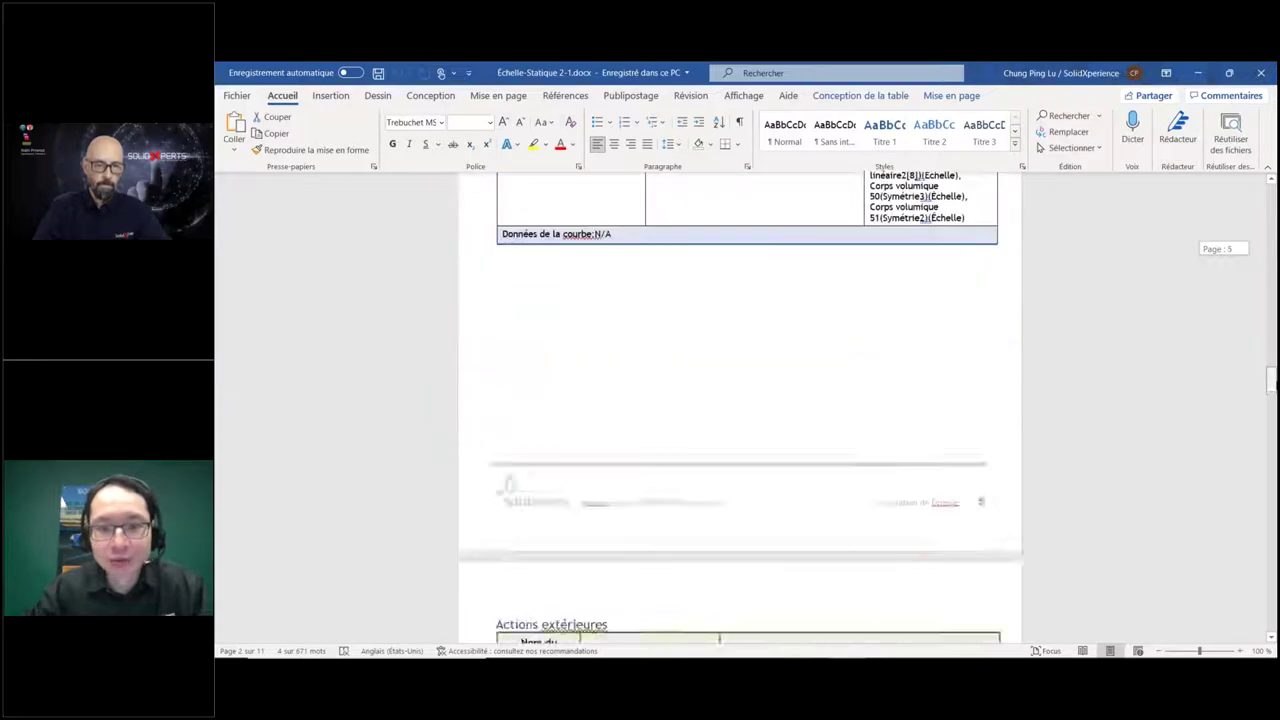
scroll(740, 408, down, 5)
scroll(740, 408, down, 1)
scroll(740, 408, down, 3)
scroll(740, 408, down, 3)
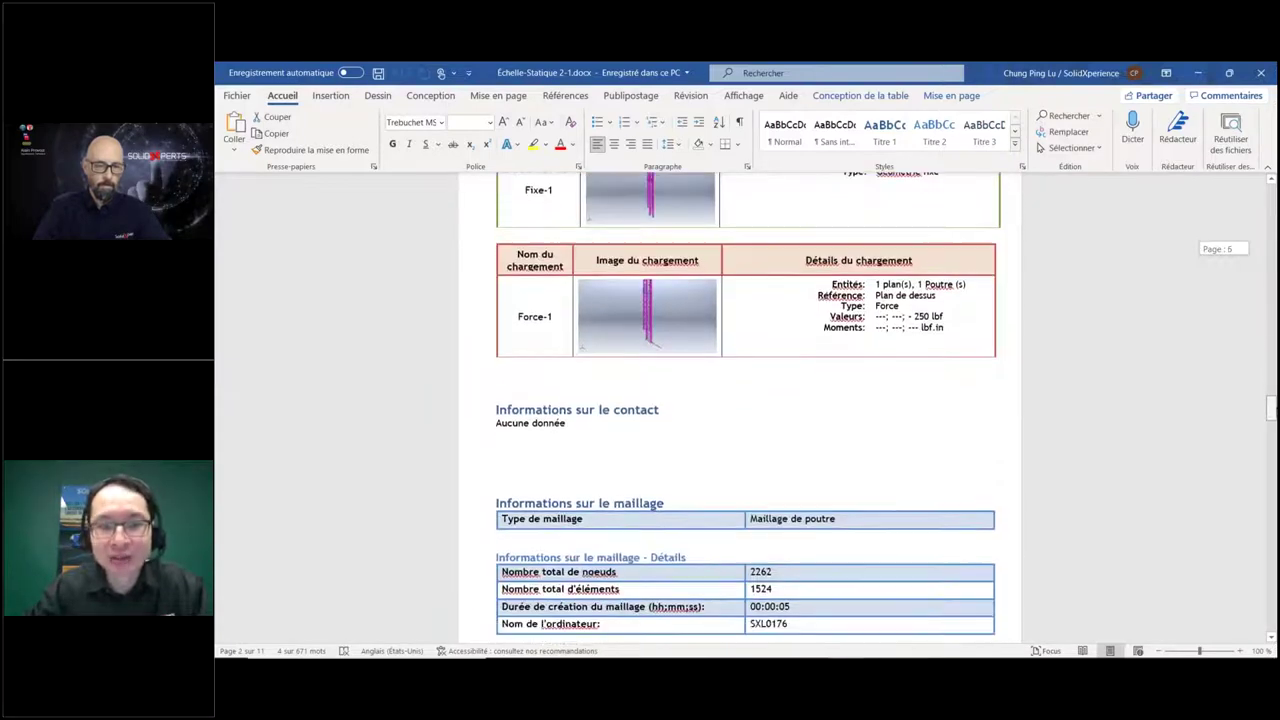
scroll(740, 408, down, 4)
scroll(740, 408, down, 3)
scroll(740, 408, down, 5)
scroll(740, 408, down, 3)
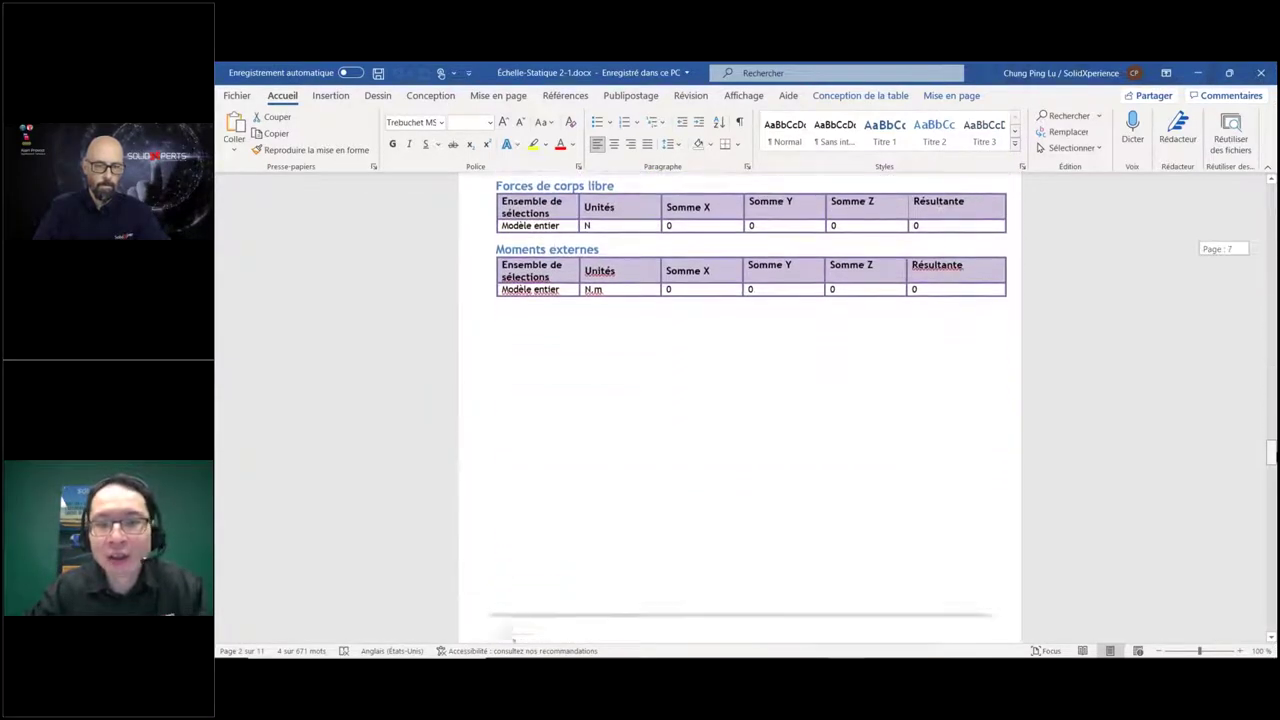
scroll(740, 408, down, 5)
scroll(740, 408, down, 3)
scroll(740, 408, down, 5)
scroll(740, 408, down, 5)
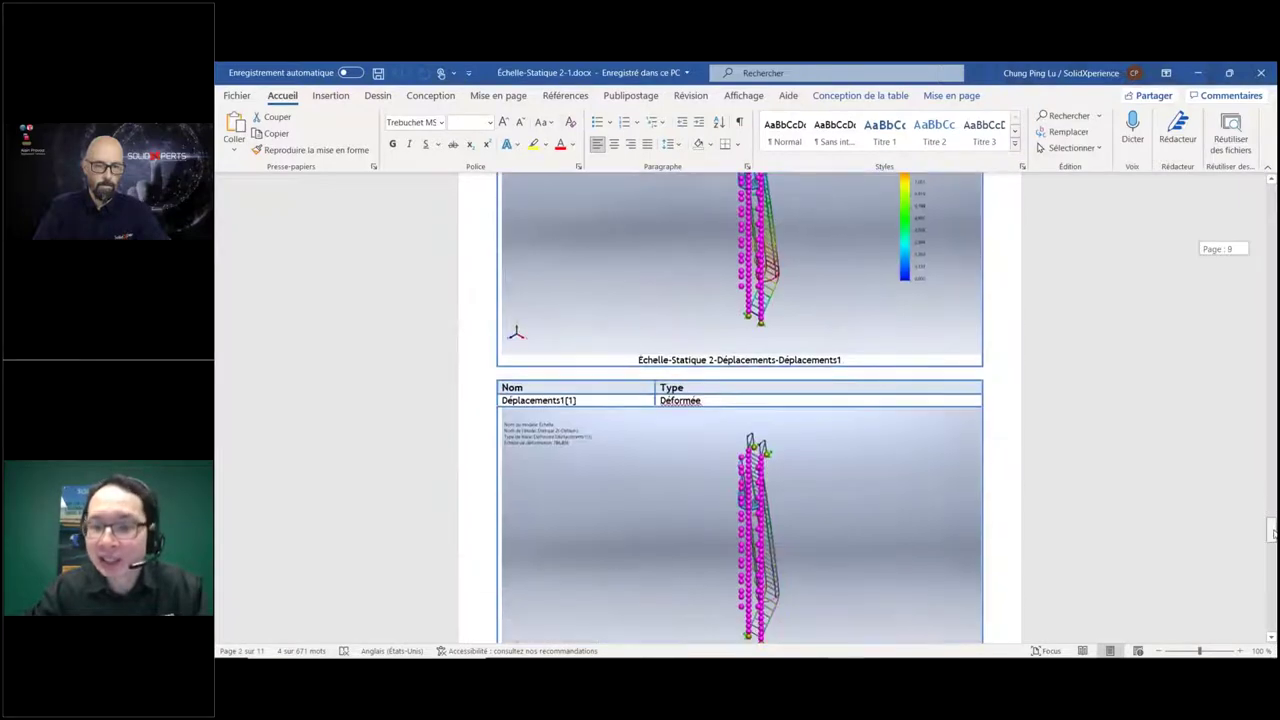
scroll(740, 408, down, 6)
scroll(769, 198, down, 3)
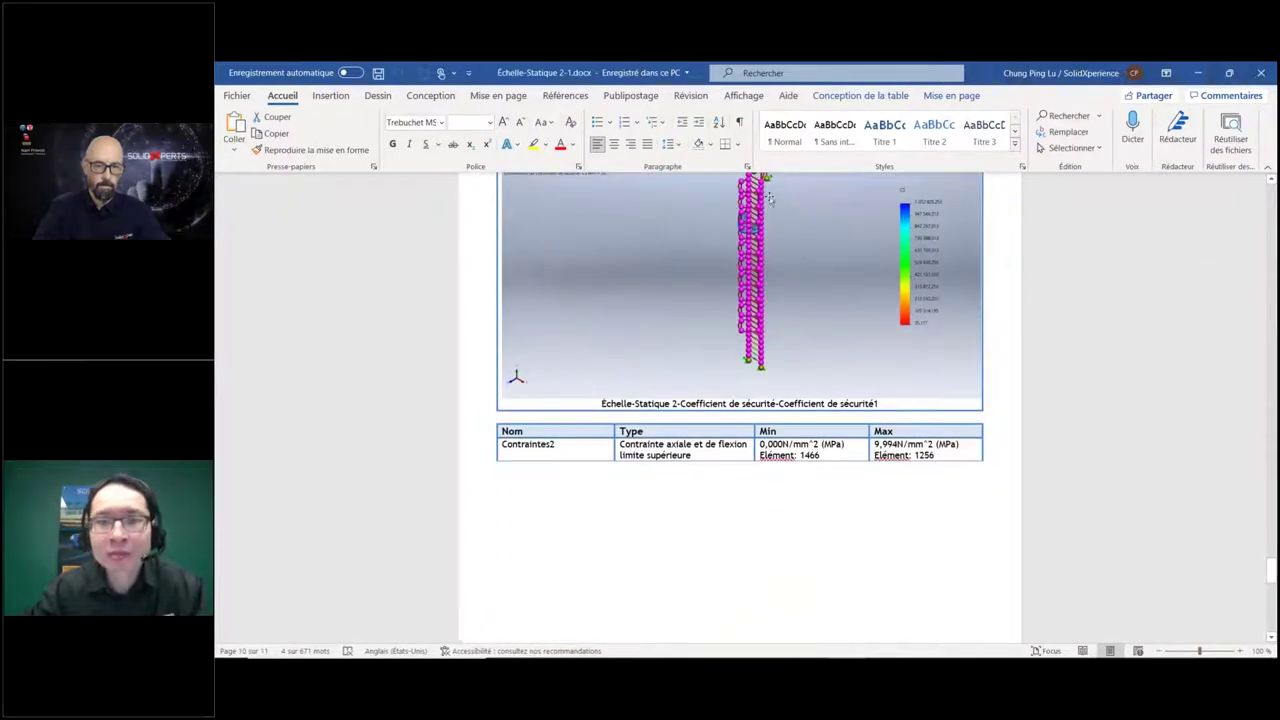
scroll(760, 334, up, 1)
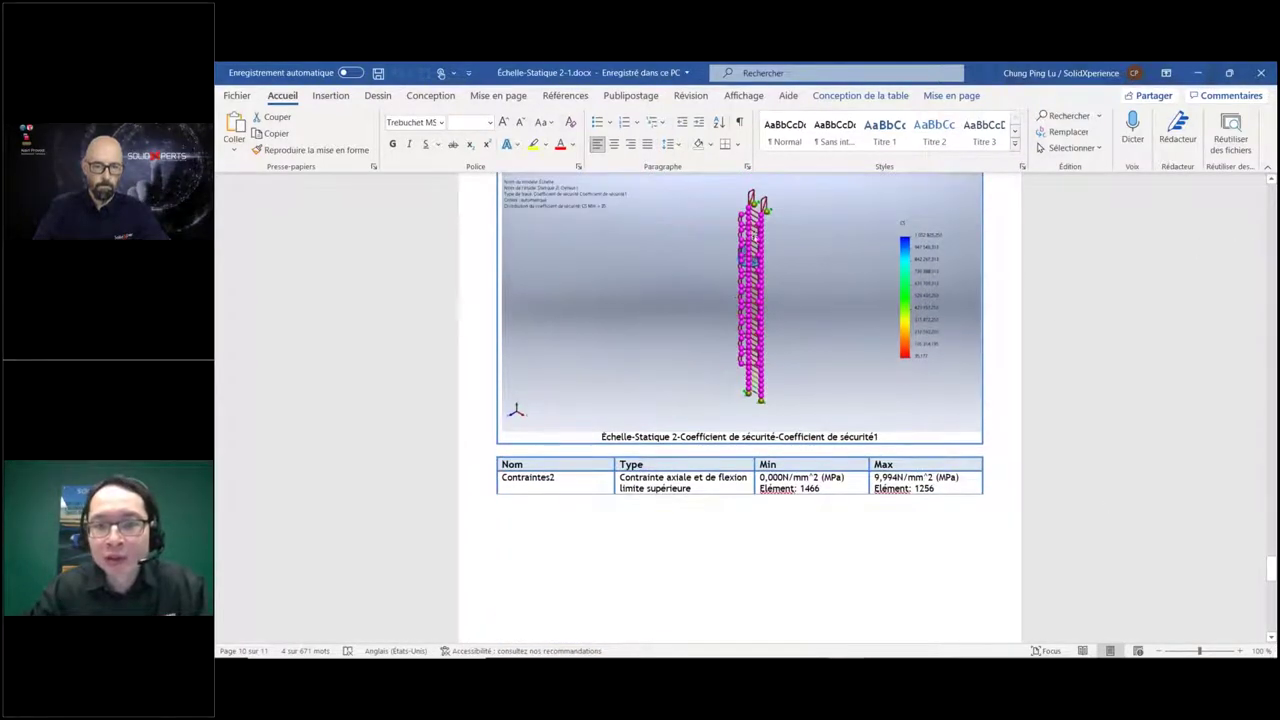
Minimize the Word report and hide the Groupe de connexions markers on the ladder.
click(1196, 76)
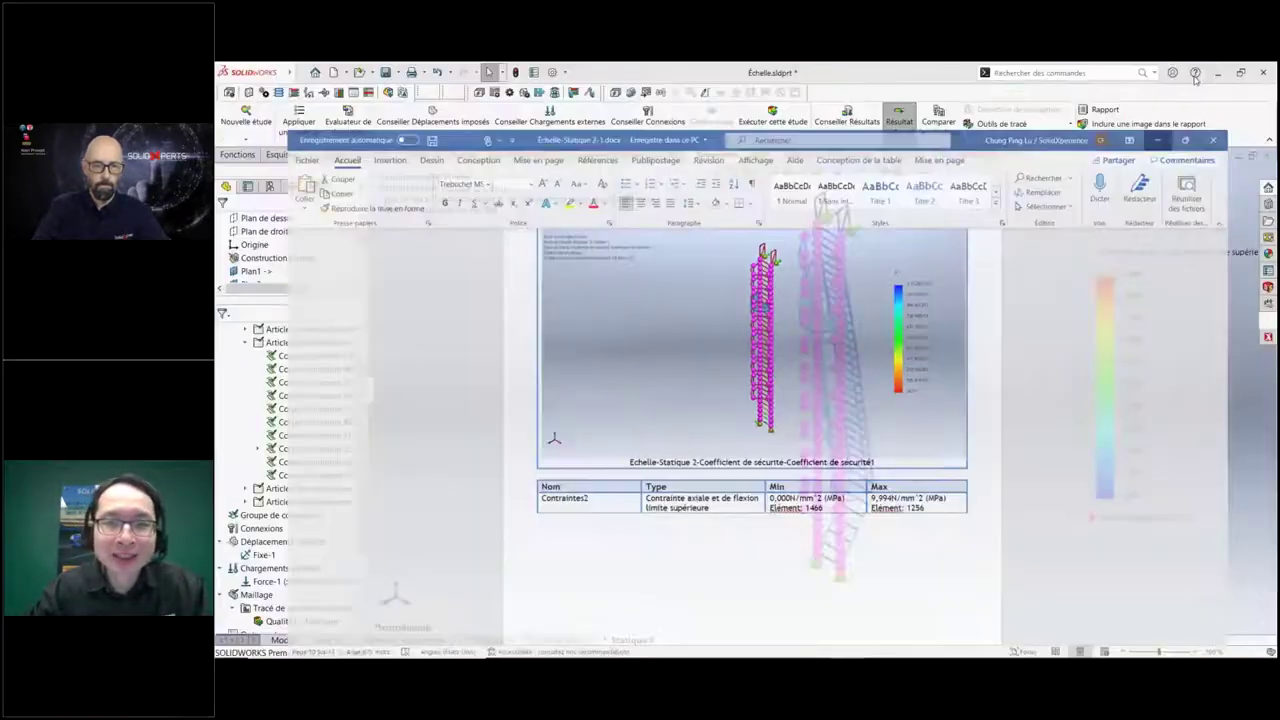
scroll(369, 416, up, 1)
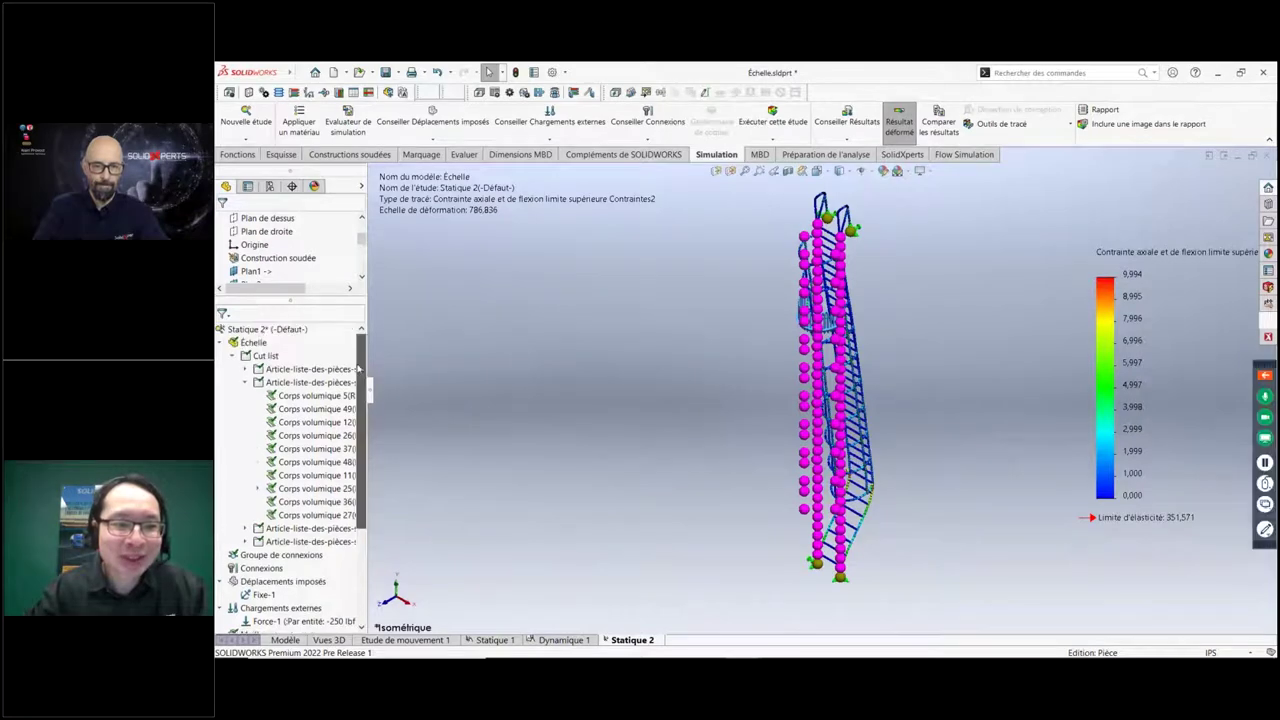
right_click(280, 555)
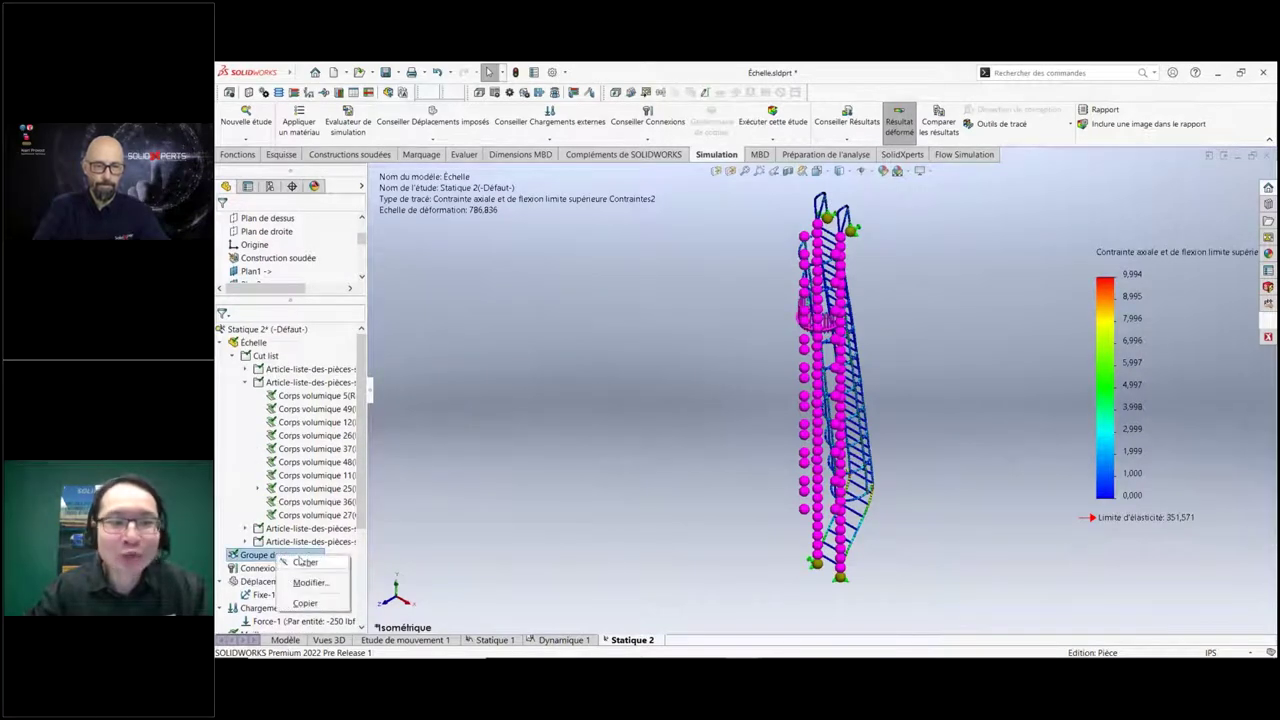
click(304, 562)
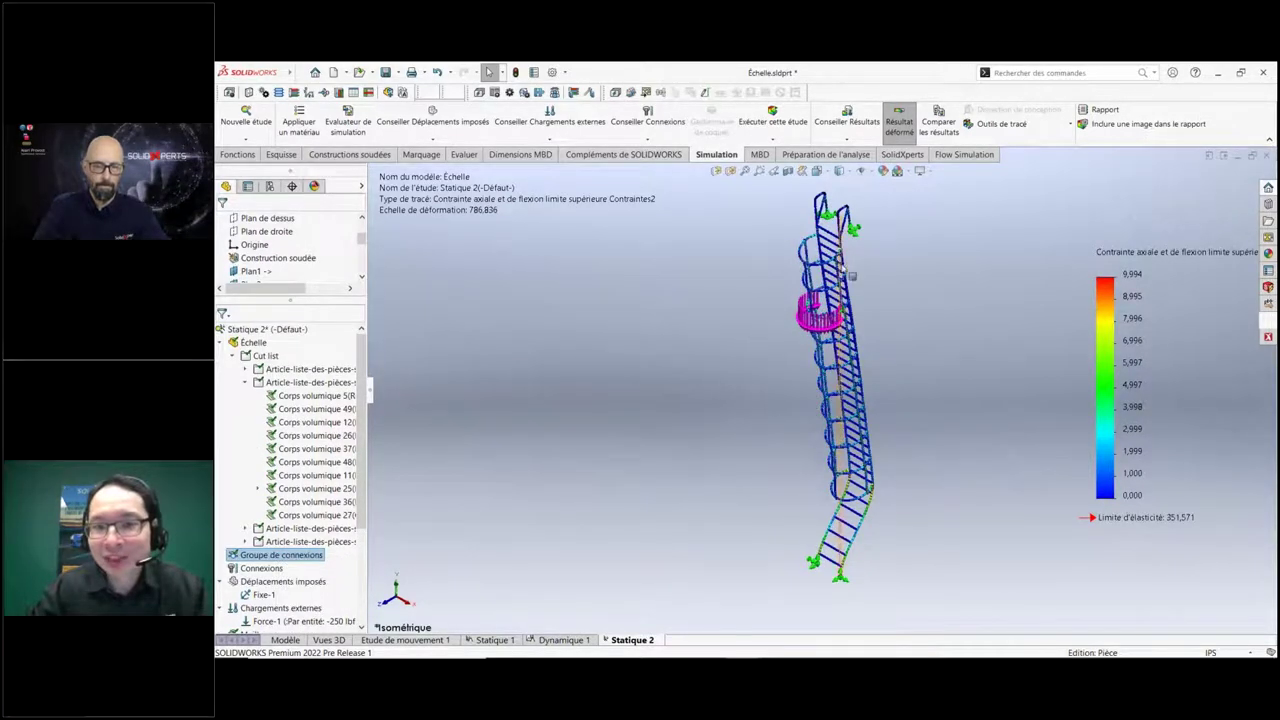
scroll(830, 249, down, 5)
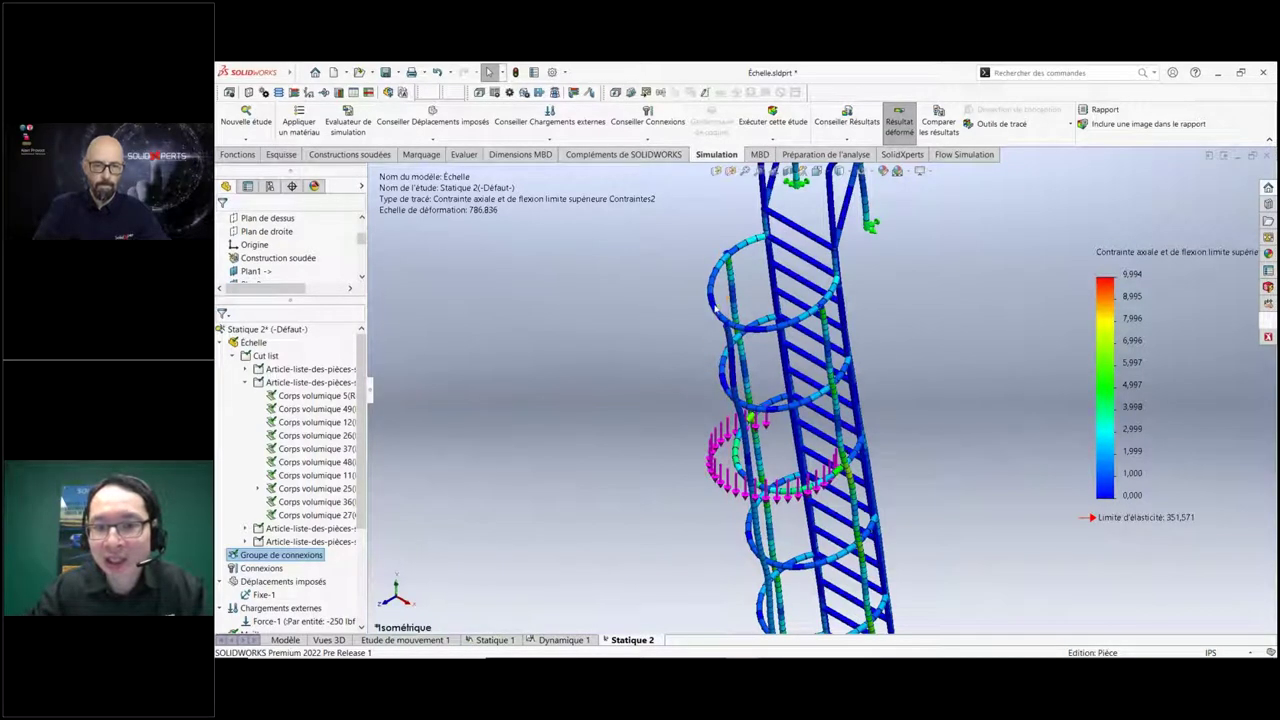
scroll(950, 418, up, 3)
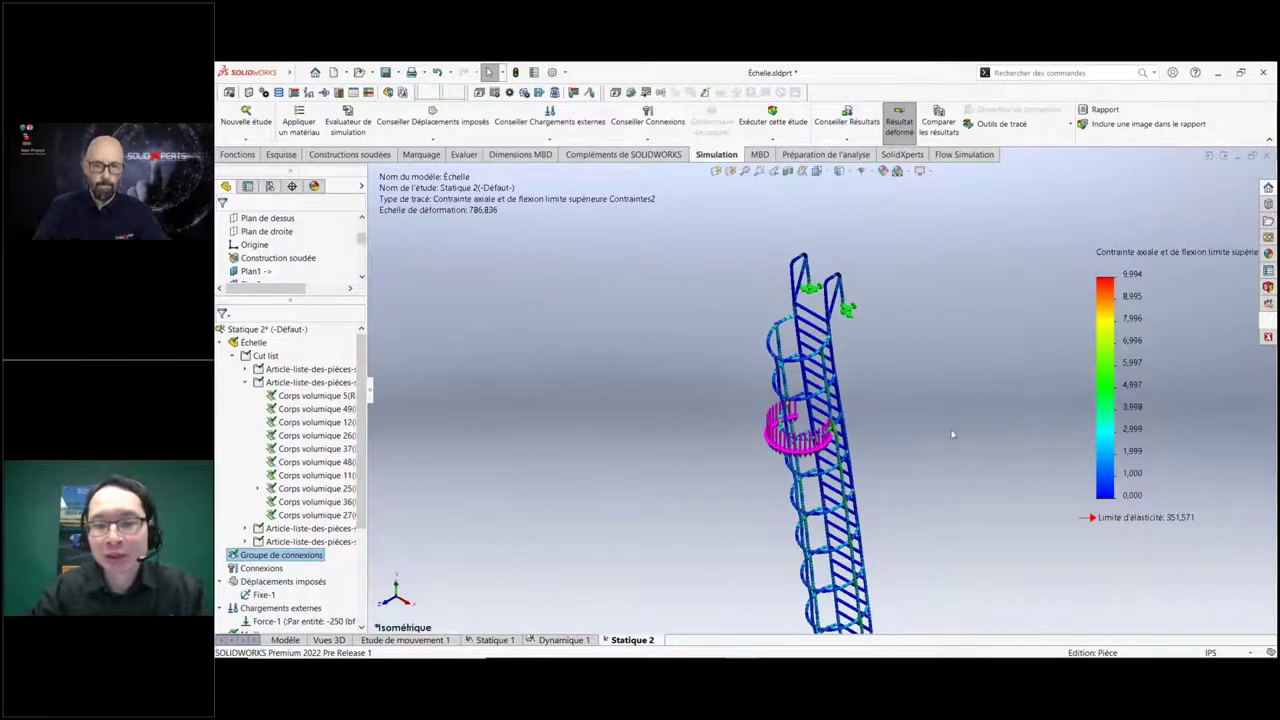
scroll(955, 470, up, 1)
scroll(900, 500, up, 1)
scroll(860, 503, up, 1)
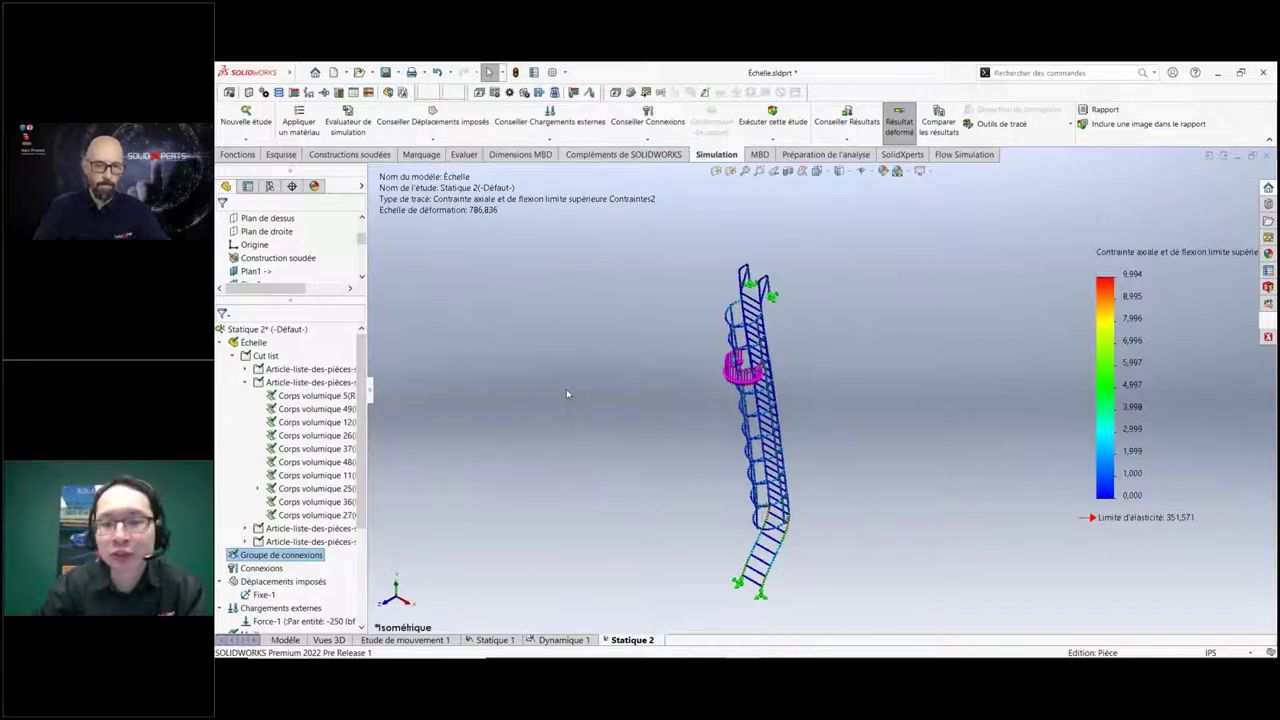
right_click(633, 645)
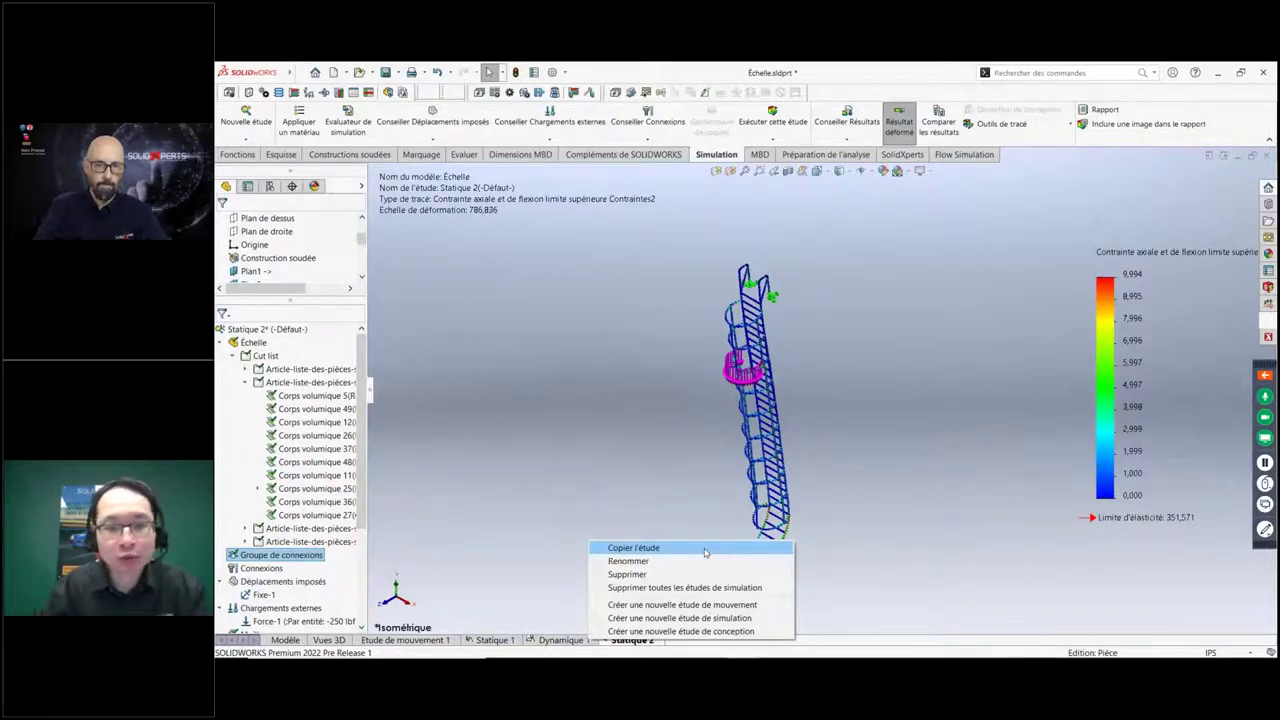
Copy Statique 2 as a linear dynamic study, Dynamique 2 à partir de [Statique 2], and open it.
click(704, 552)
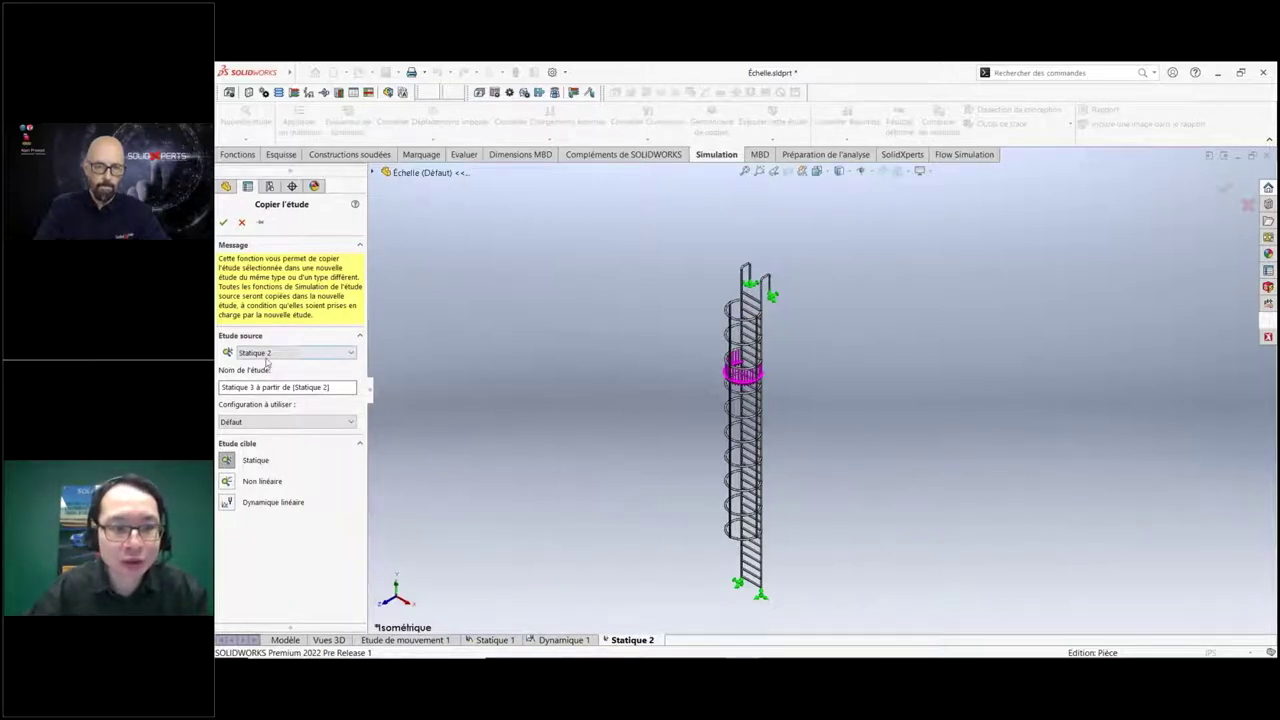
click(227, 502)
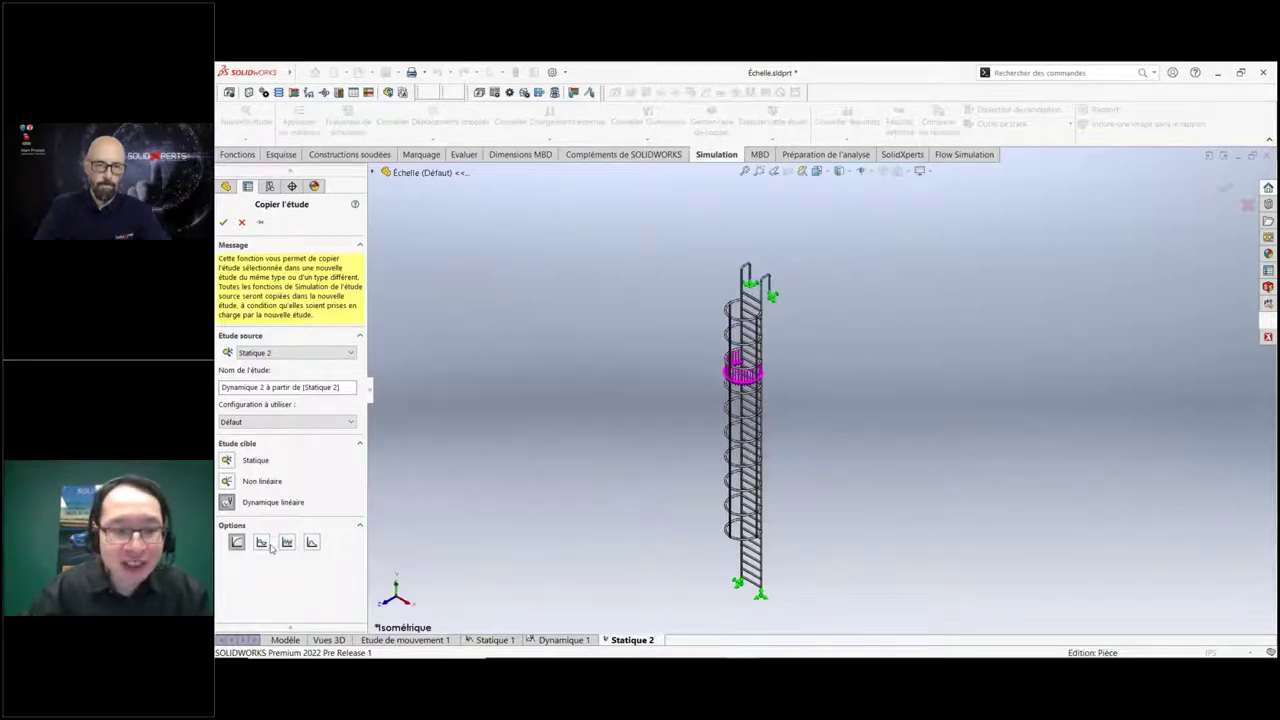
click(224, 222)
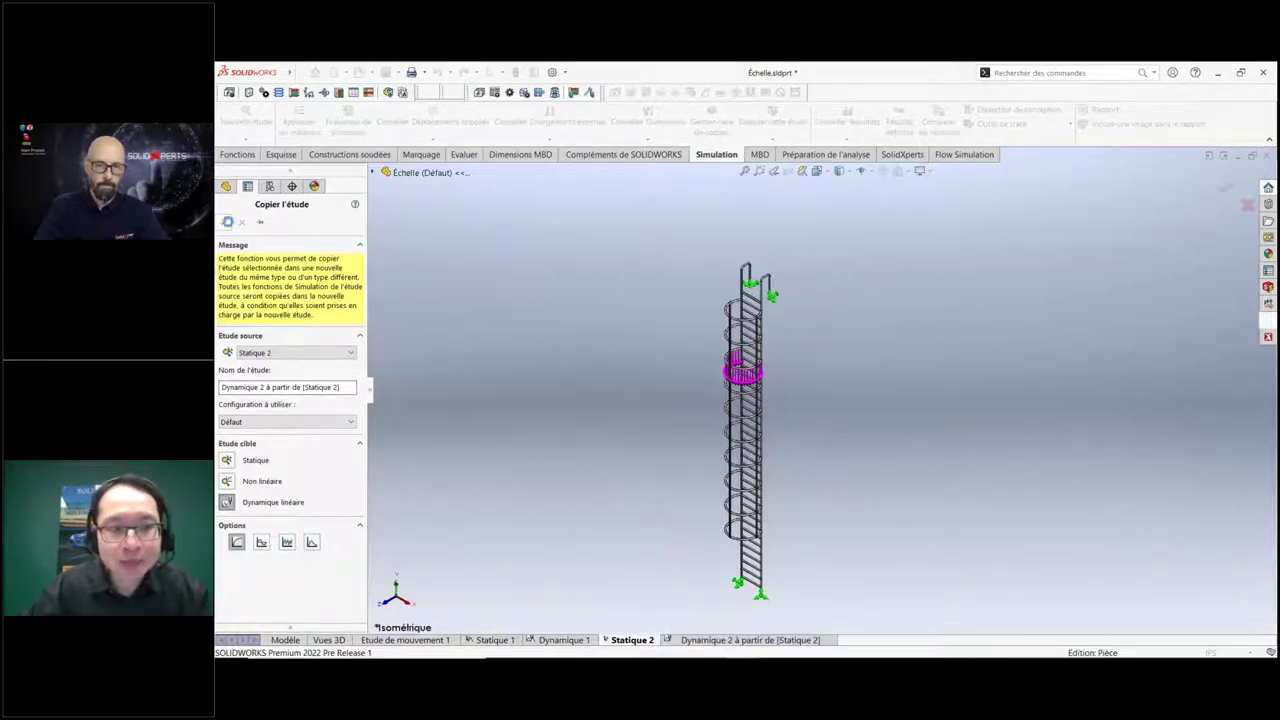
click(633, 641)
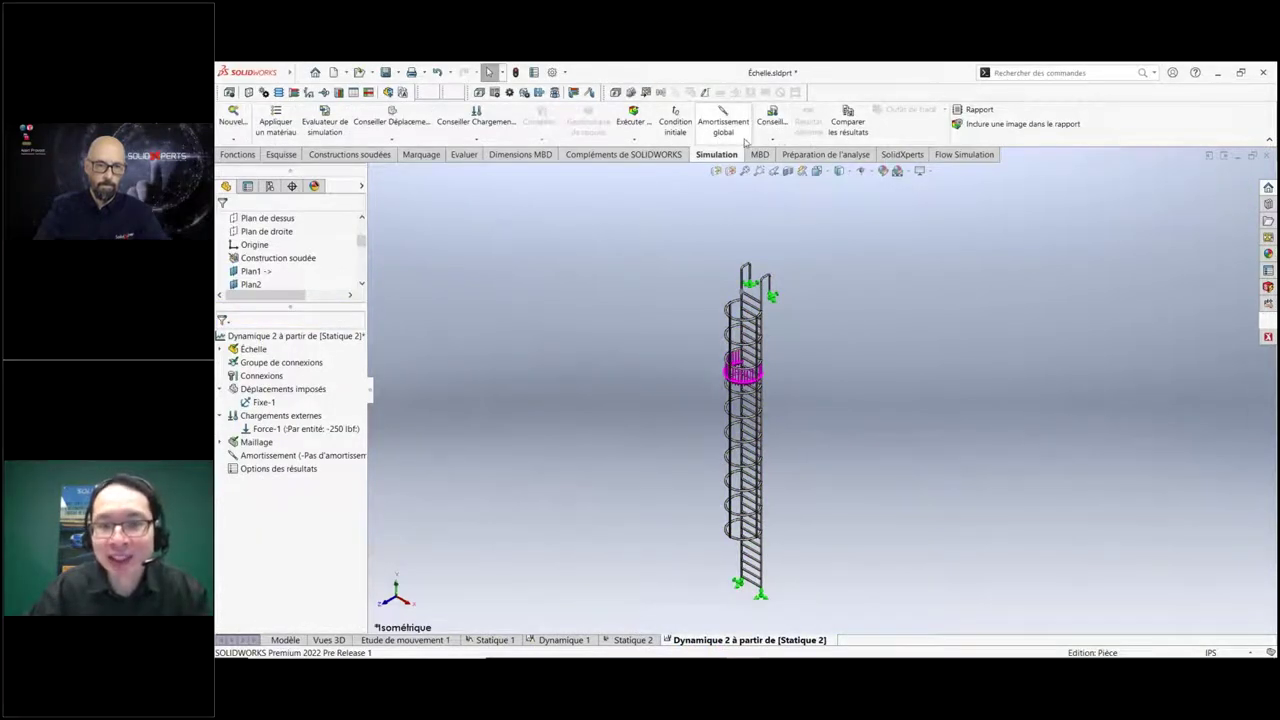
Run the frequency analysis and add a natural frequency versus mode number diagram for 15 modes.
click(638, 142)
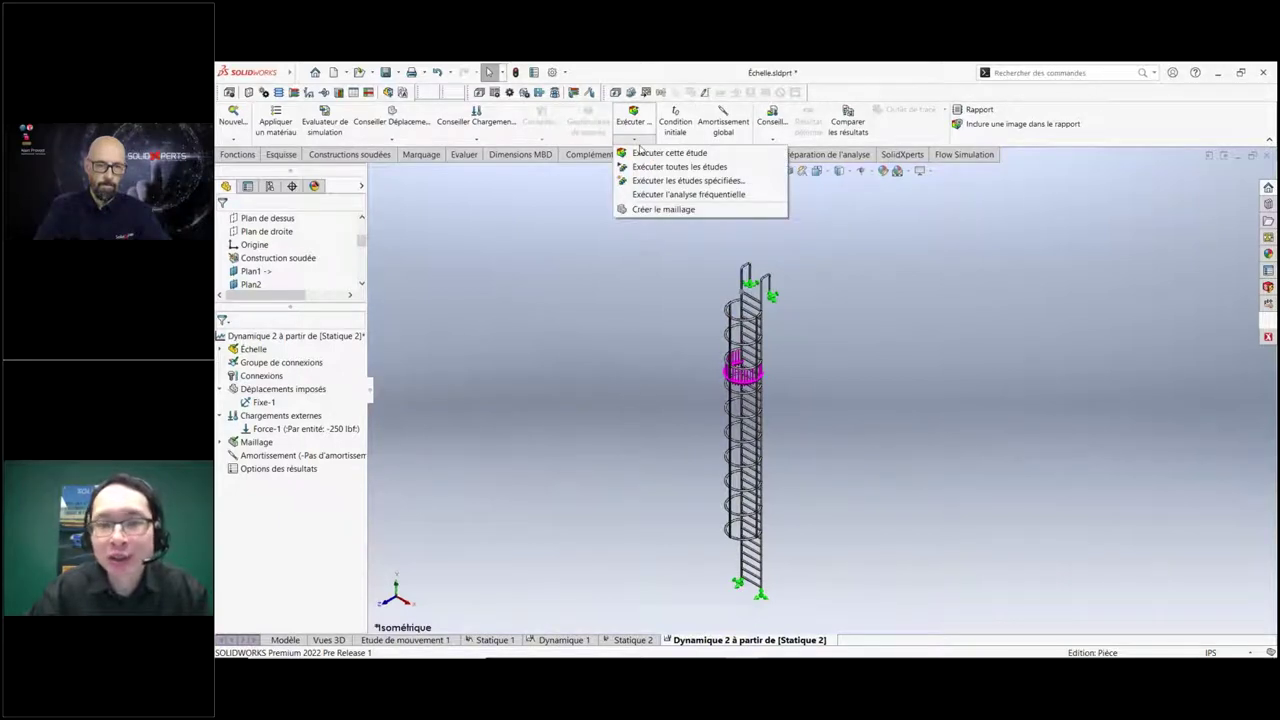
click(700, 197)
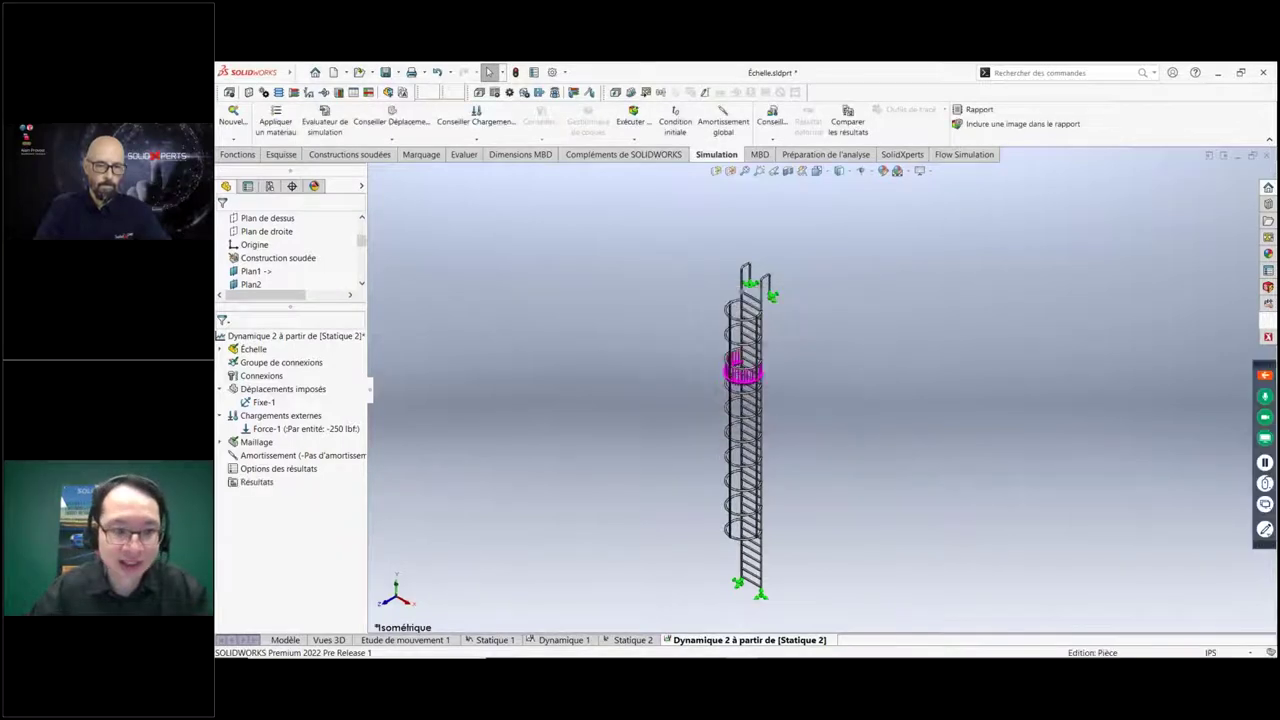
right_click(258, 484)
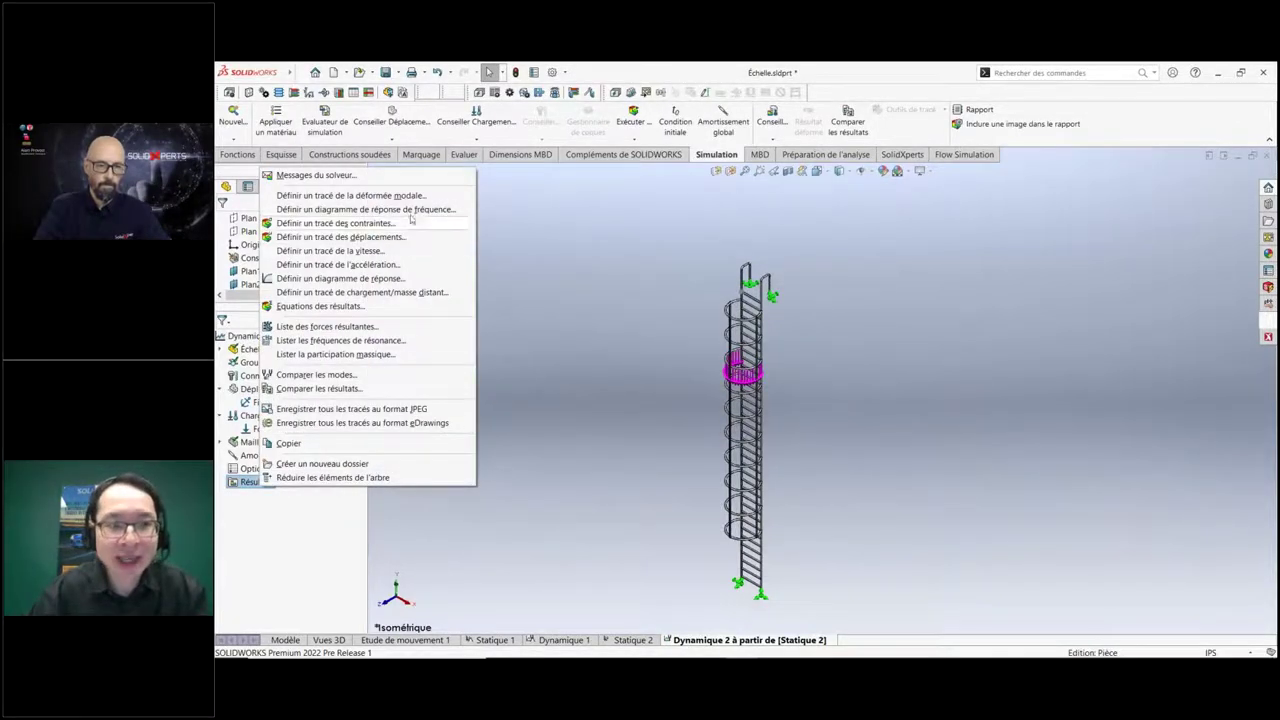
click(410, 209)
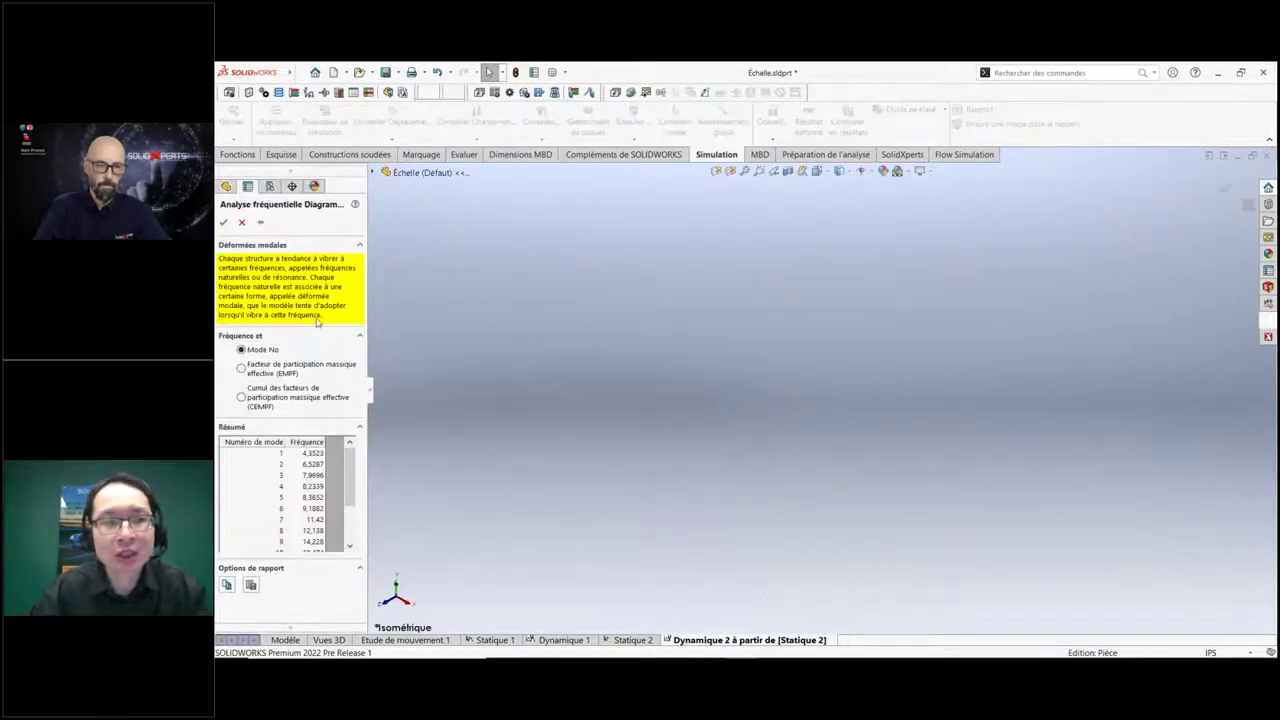
click(223, 222)
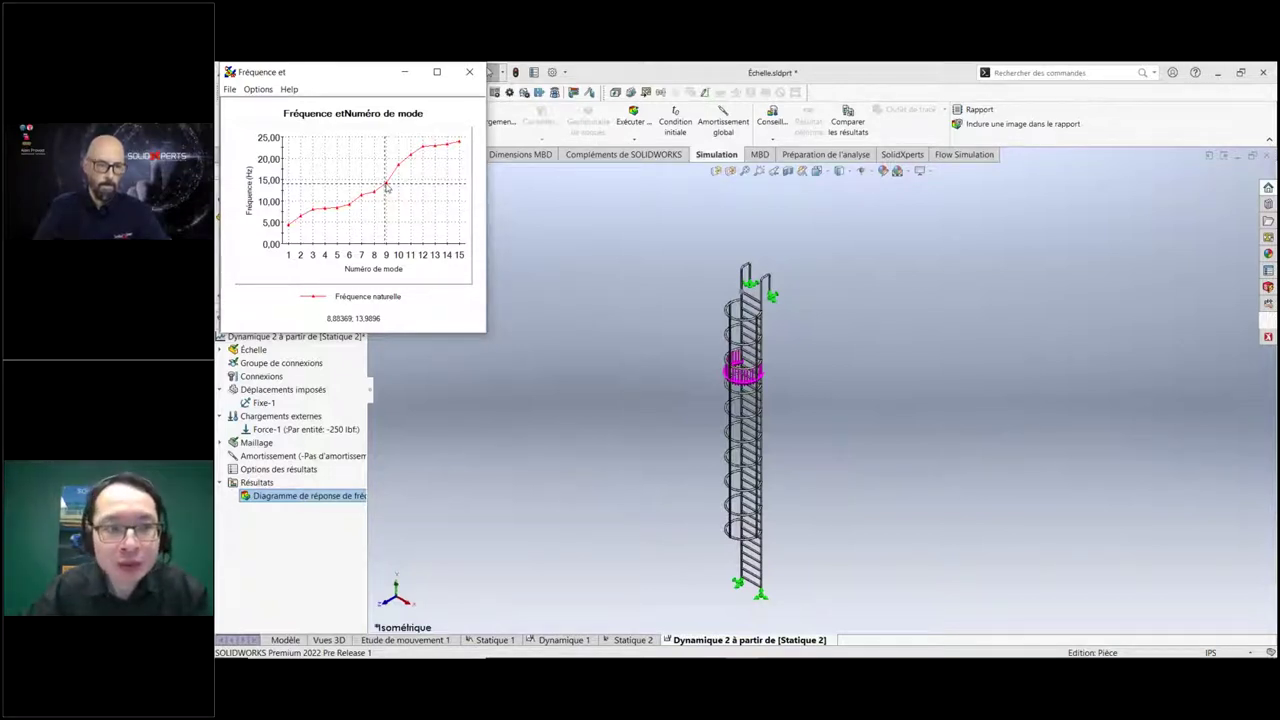
click(469, 72)
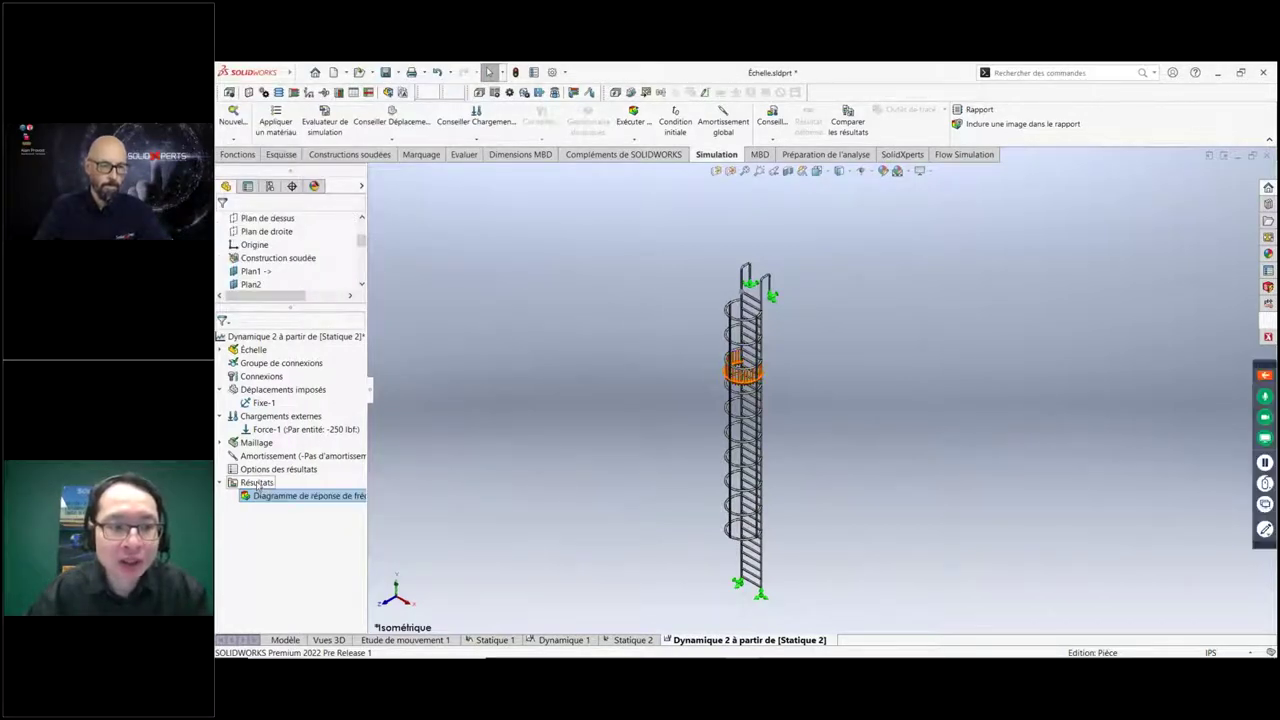
Plot Déformée modale1 for mode 2 at 6.5287 Hz and animate it.
right_click(256, 483)
click(399, 197)
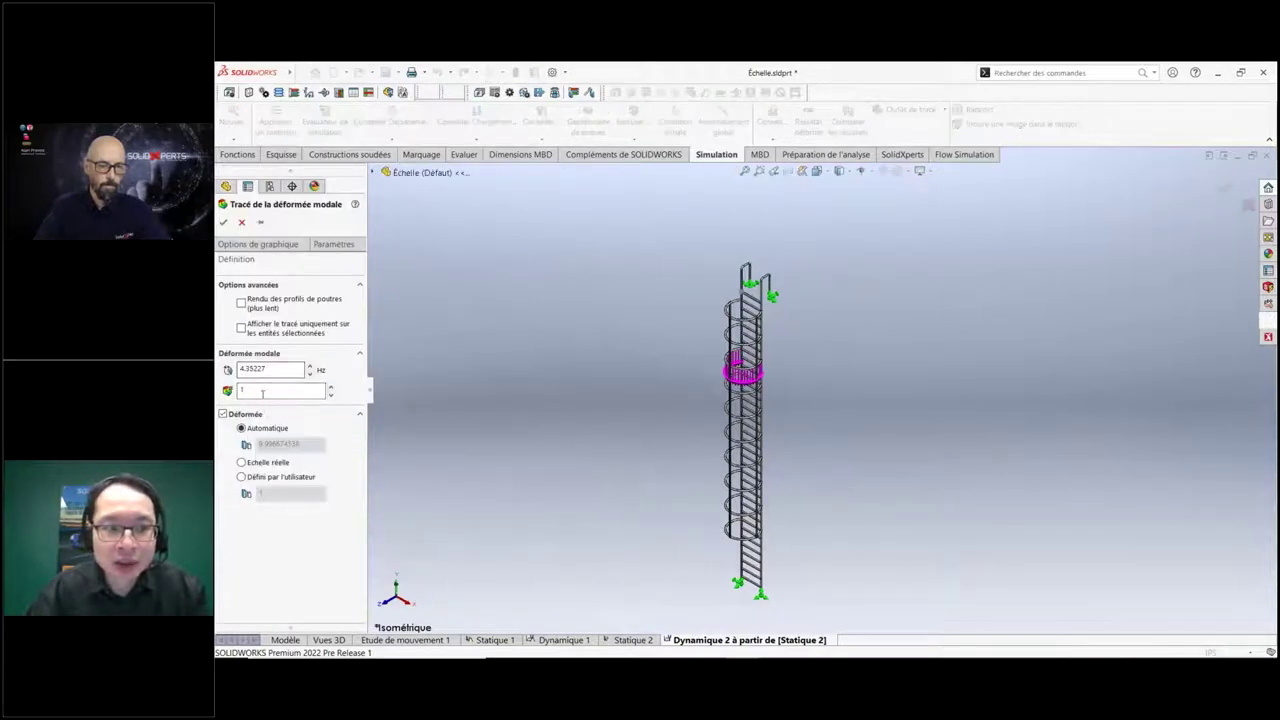
click(331, 387)
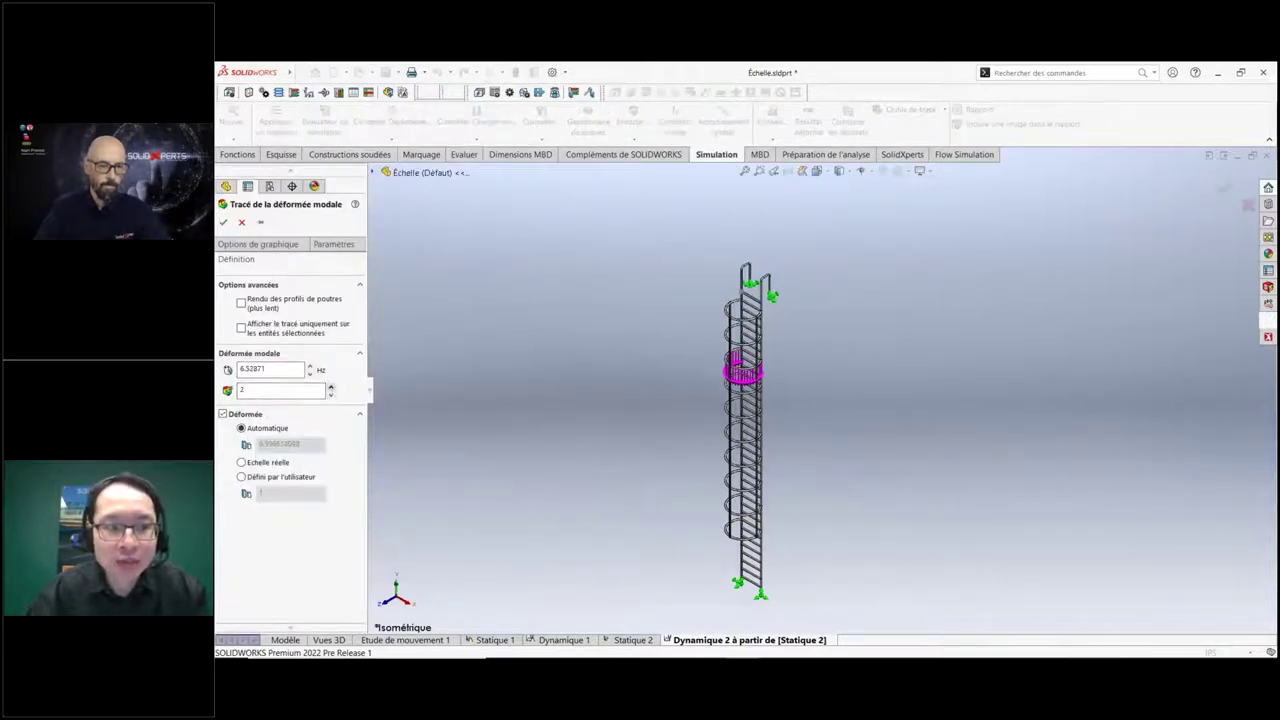
click(226, 222)
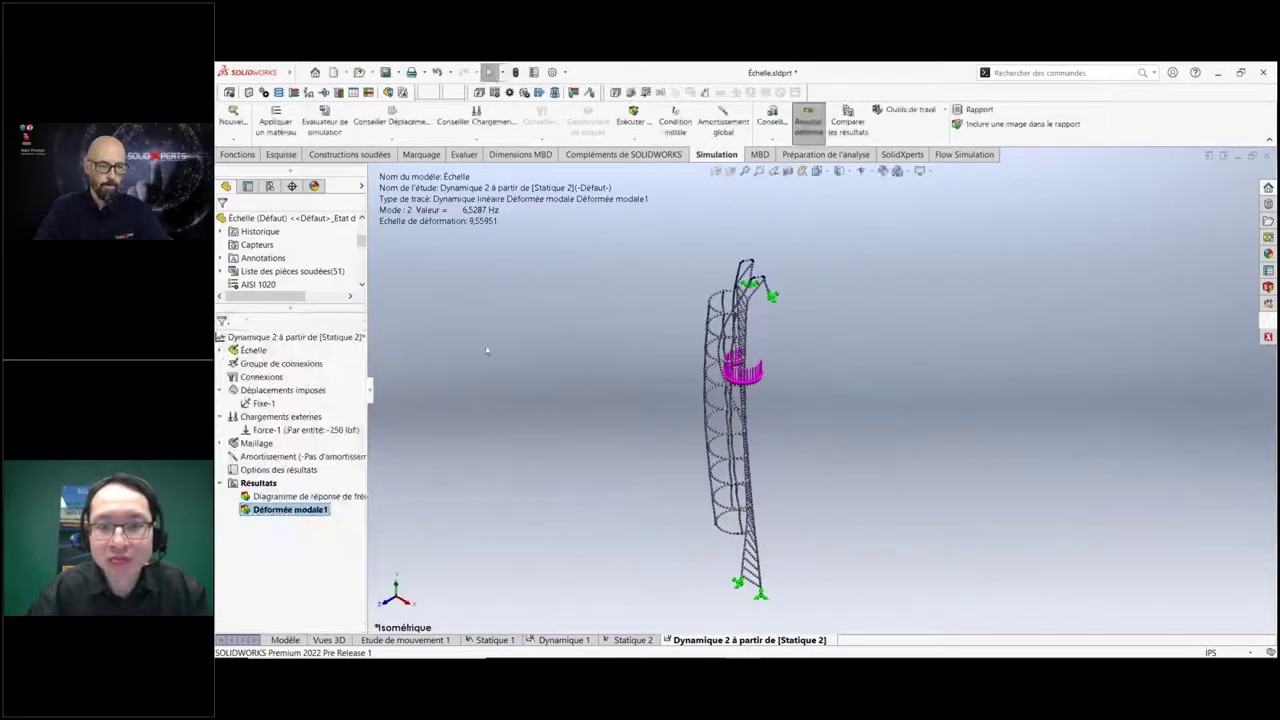
right_click(283, 509)
click(312, 365)
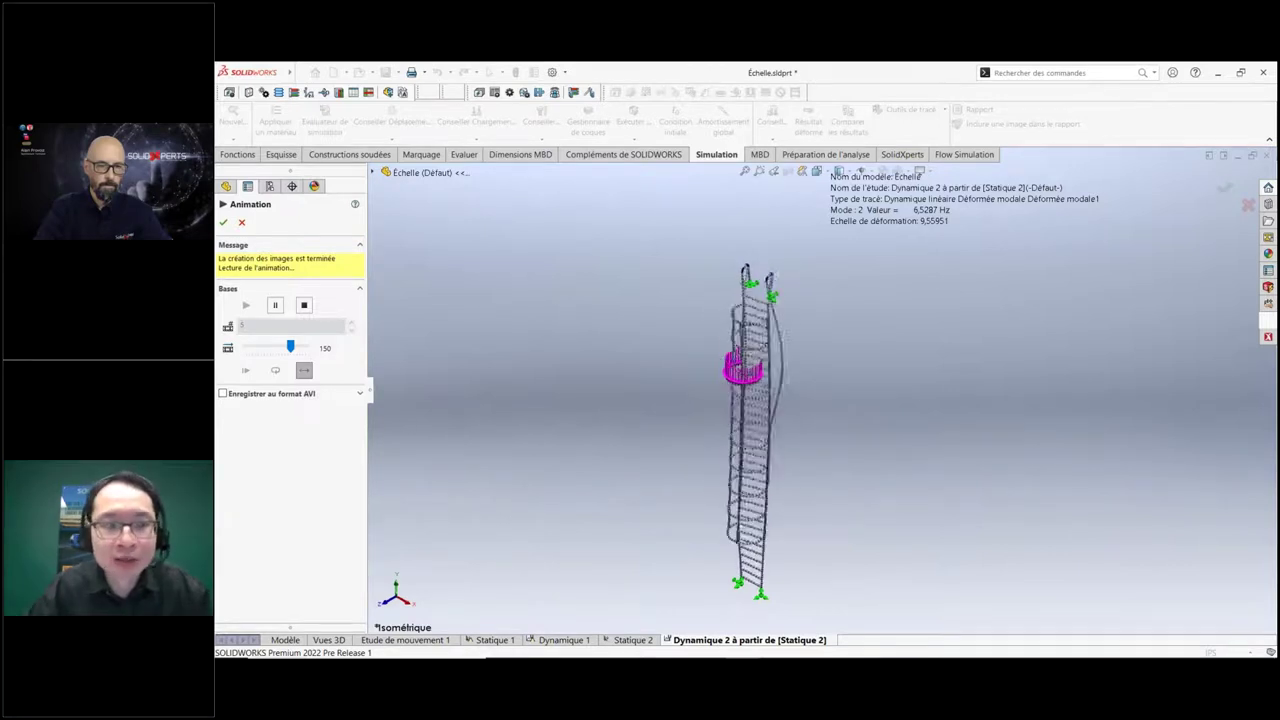
Close the Animation panel, leaving the static mode 2 shape at deformation scale 9.55951.
click(241, 222)
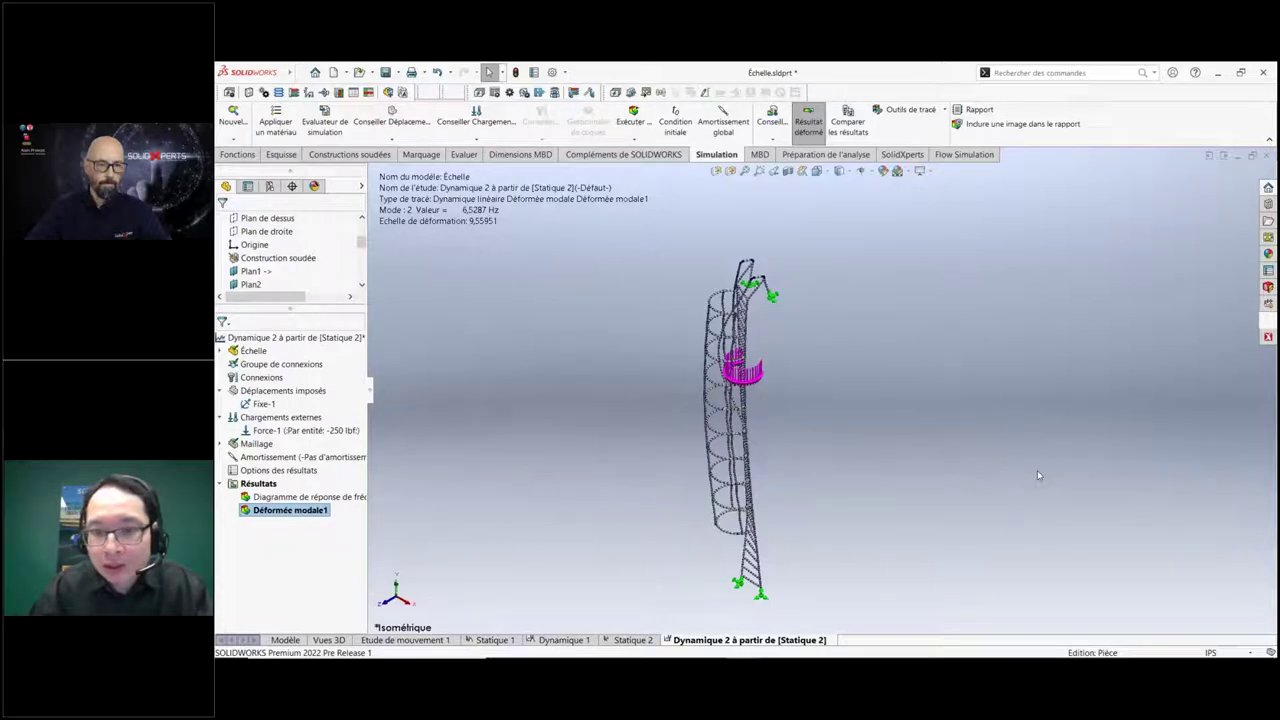
View the SOLIDXPERTS title slide in PowerPoint, then return to the Puit.sldasm well assembly.
key(alt+Tab)
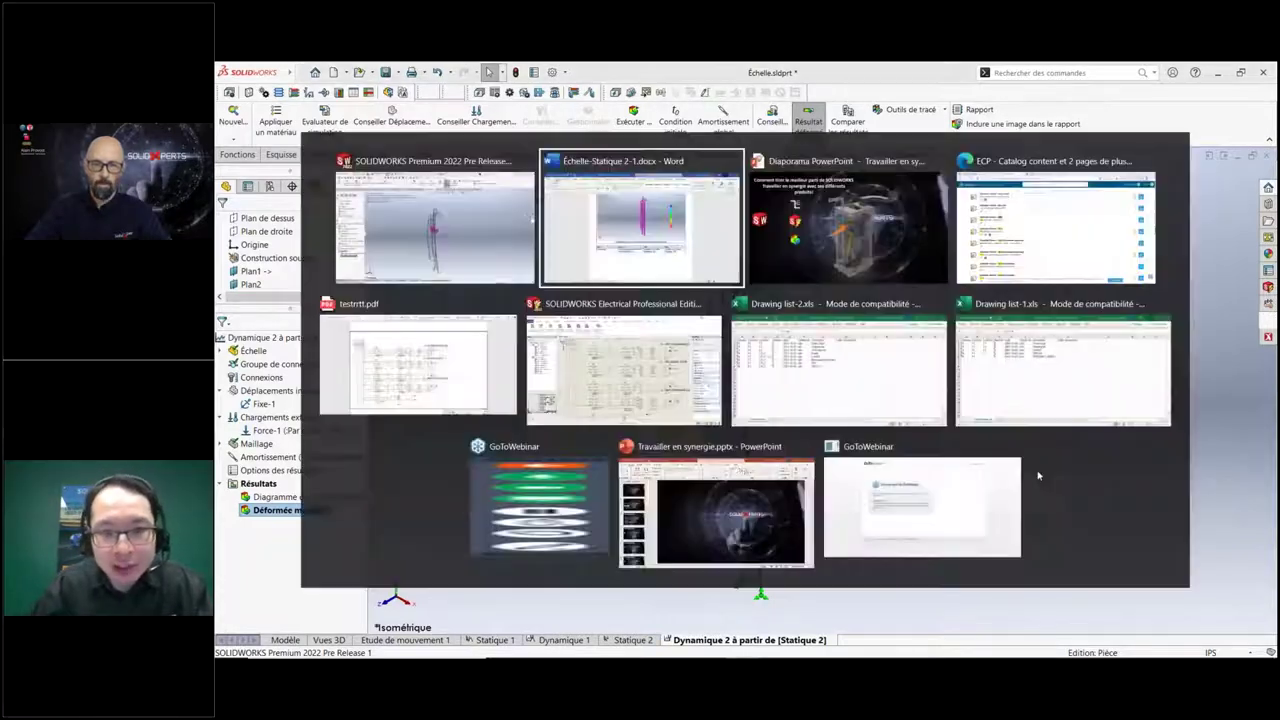
key(alt+Tab)
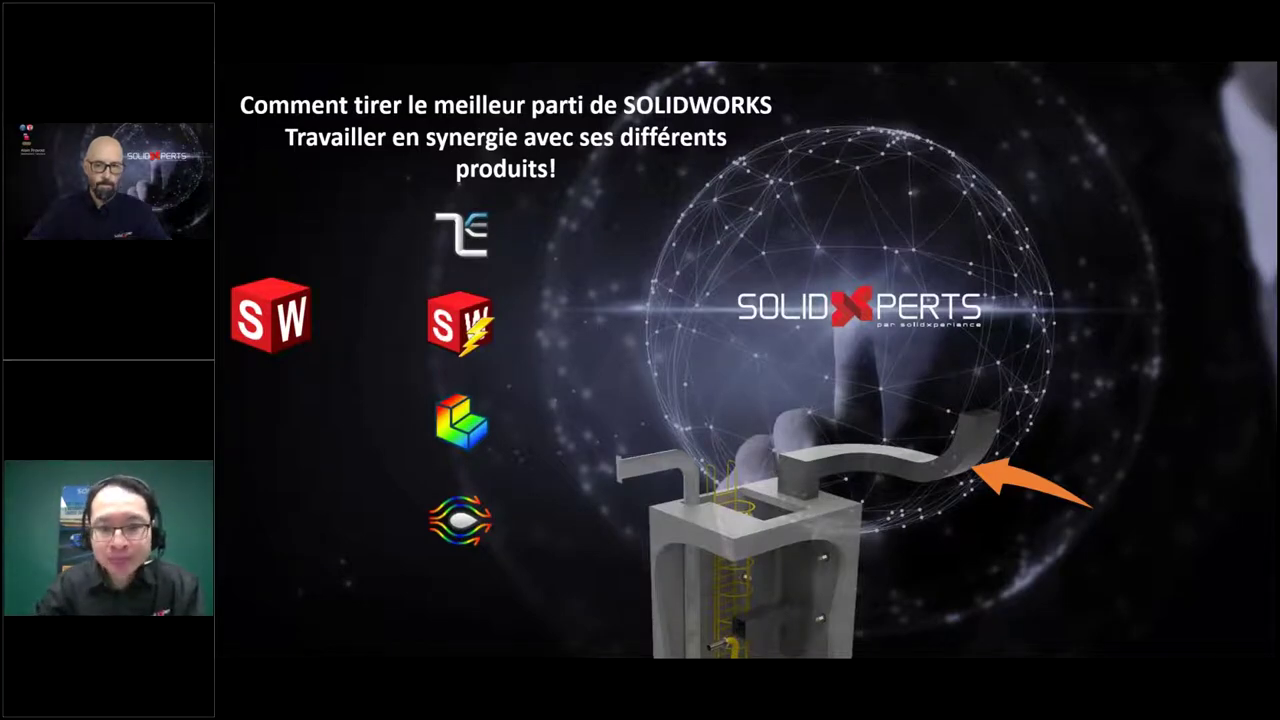
key(alt+Tab)
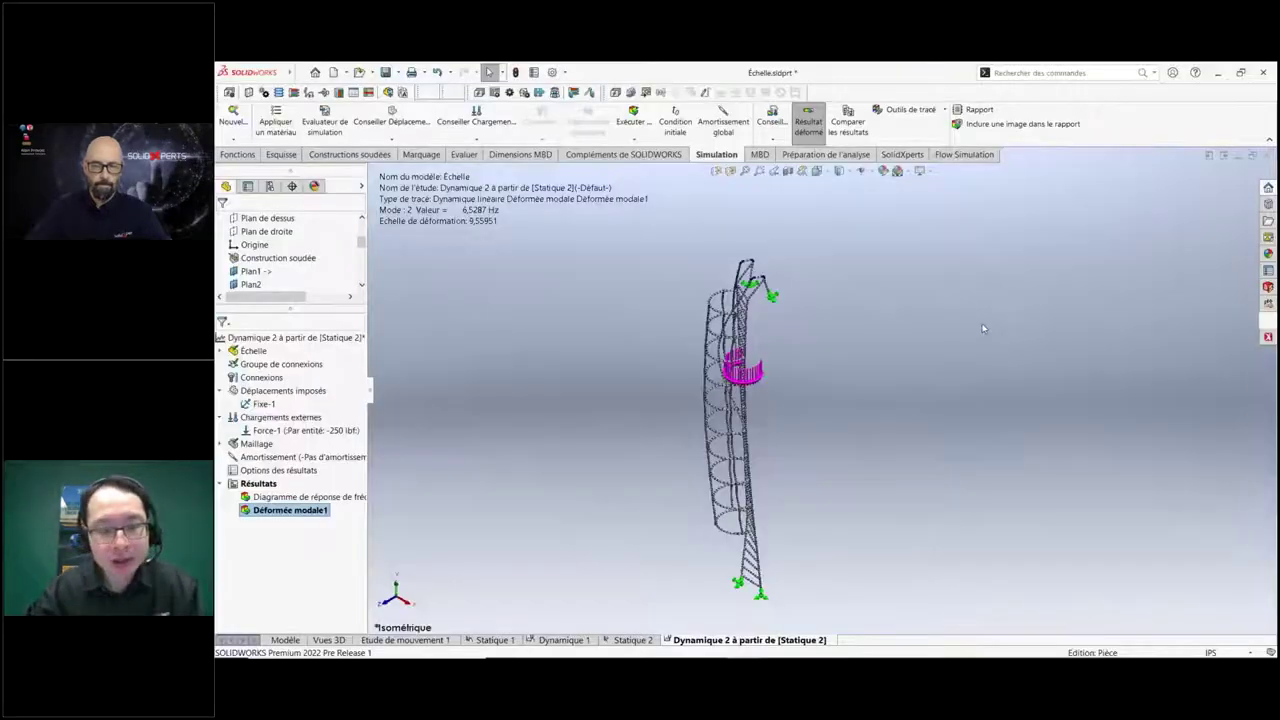
key(ctrl+Tab)
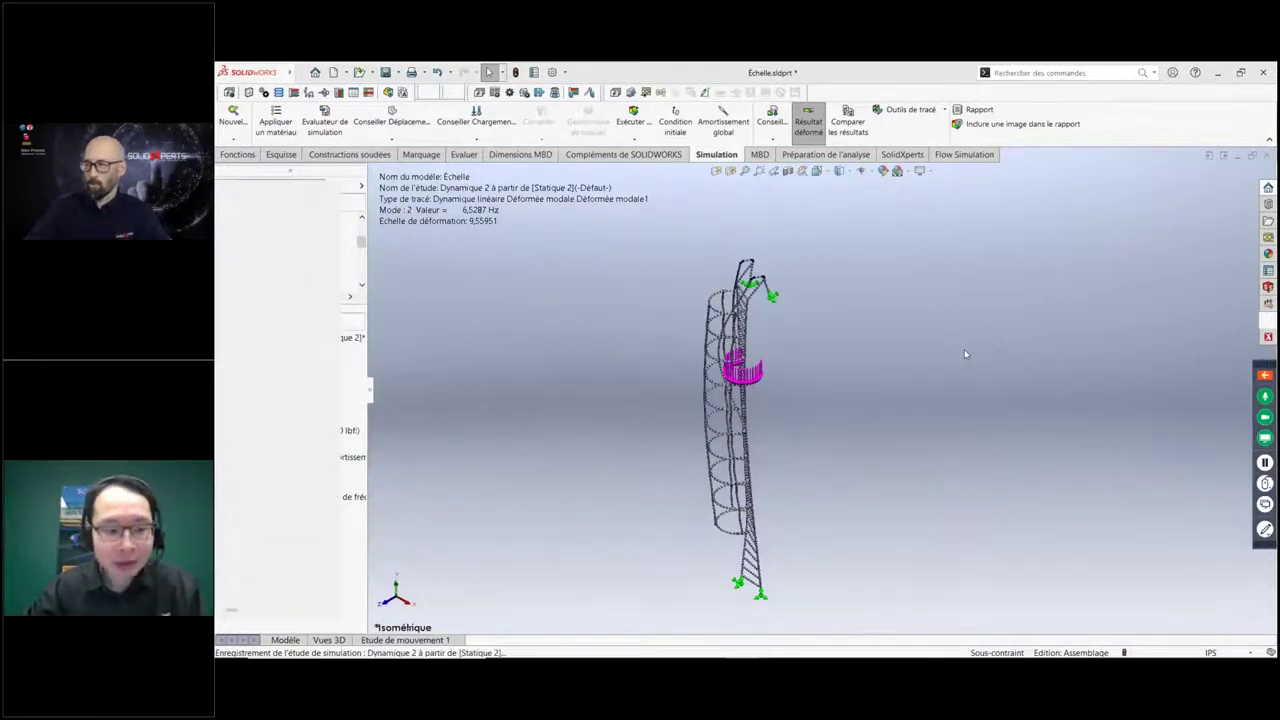
key(ctrl+Tab)
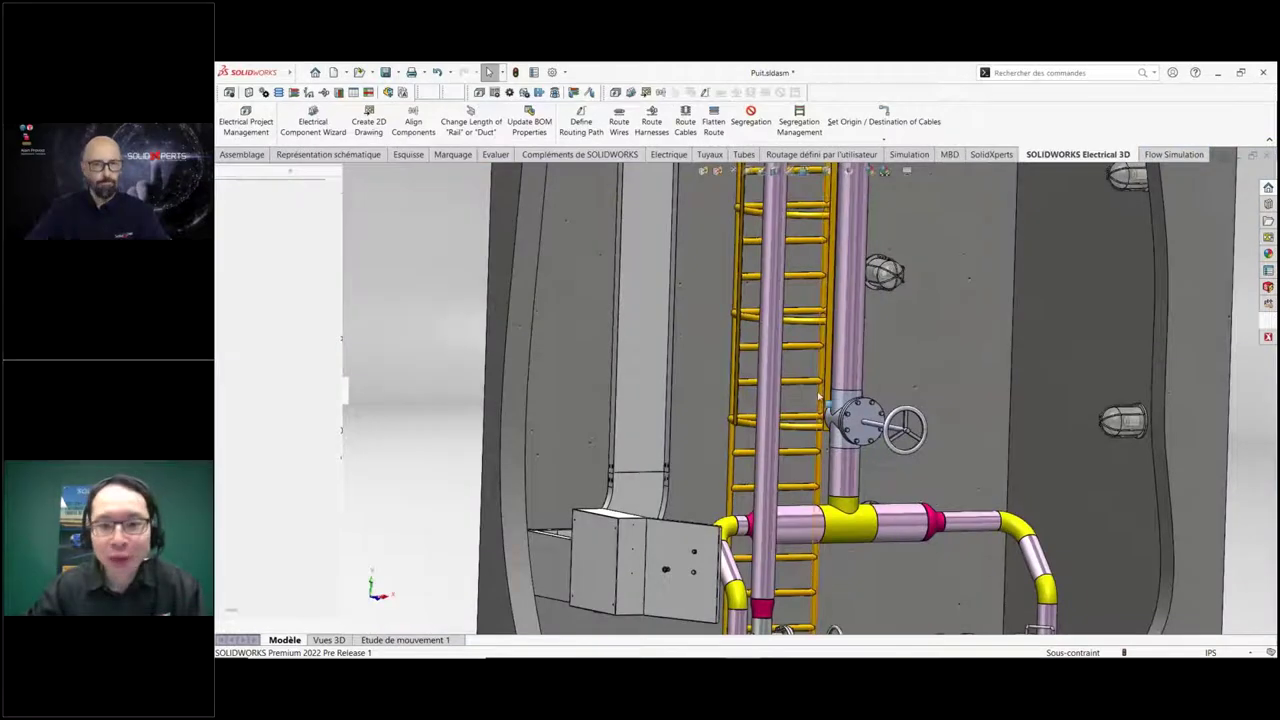
Activate the Flow project on Puit.sldasm, answering No to keep the existing mesh settings.
scroll(823, 320, up, 2)
scroll(823, 300, up, 5)
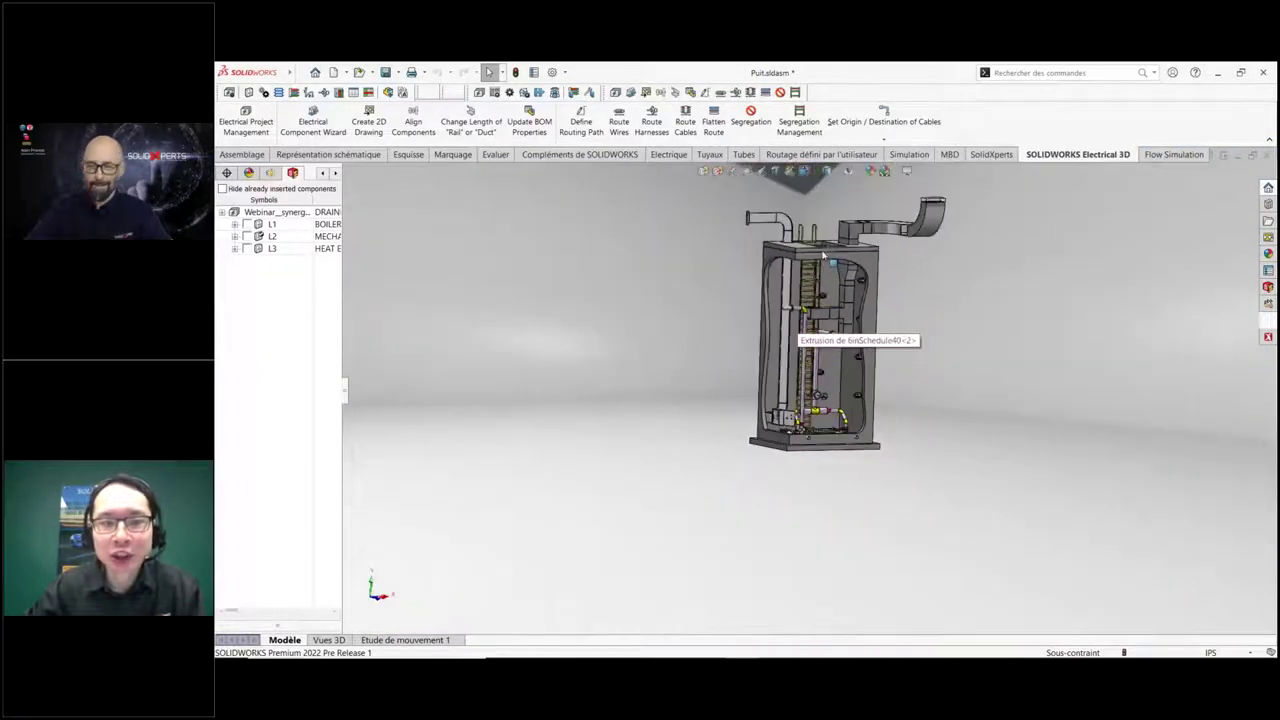
scroll(823, 255, down, 3)
click(271, 173)
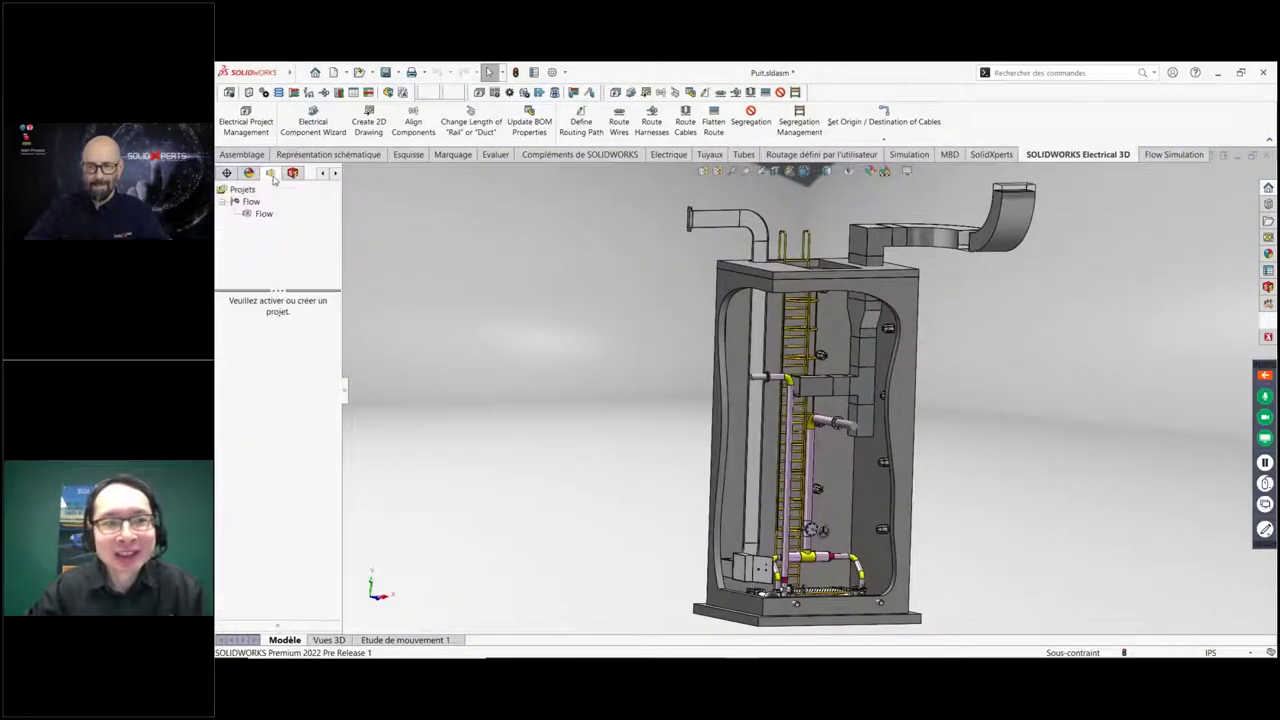
double_click(258, 216)
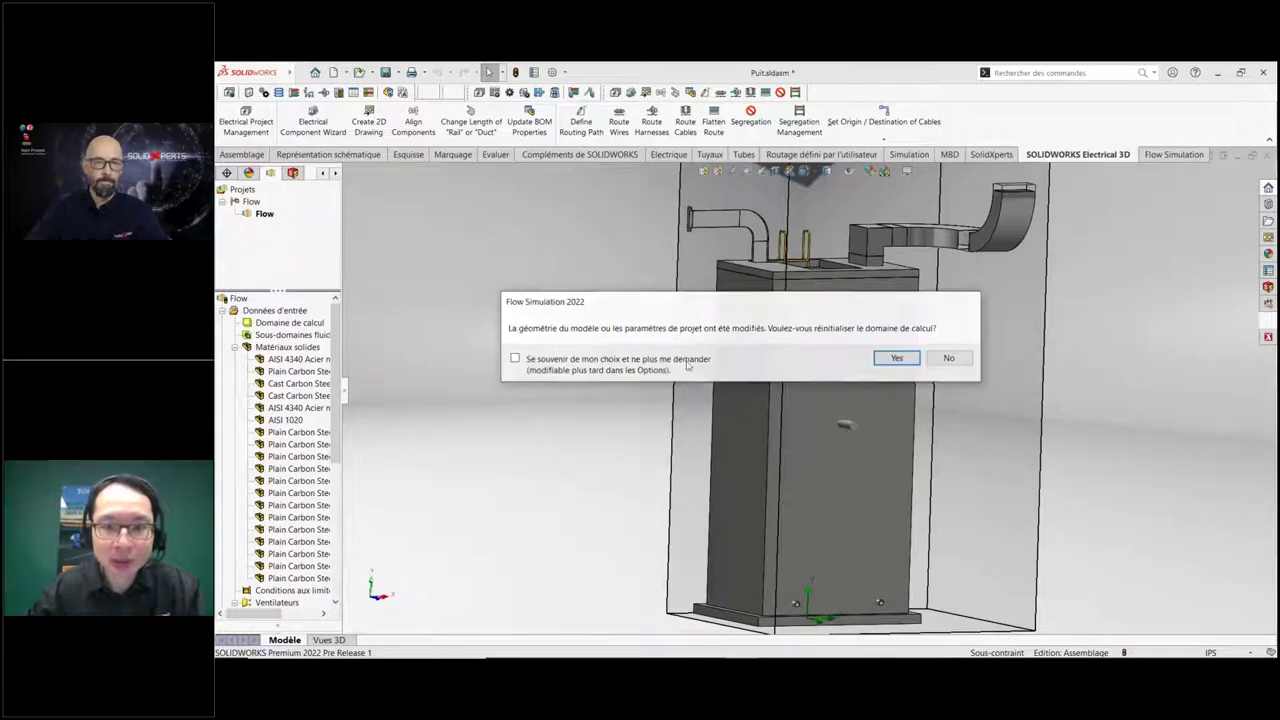
click(949, 358)
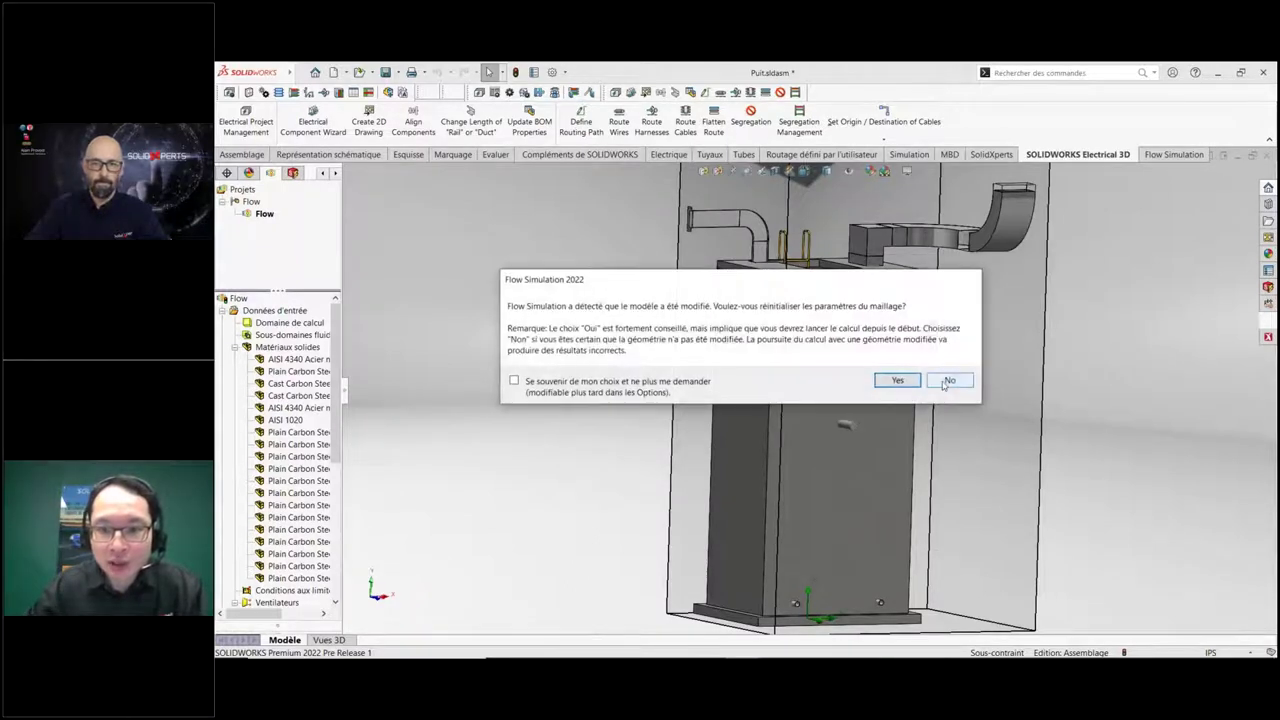
click(950, 382)
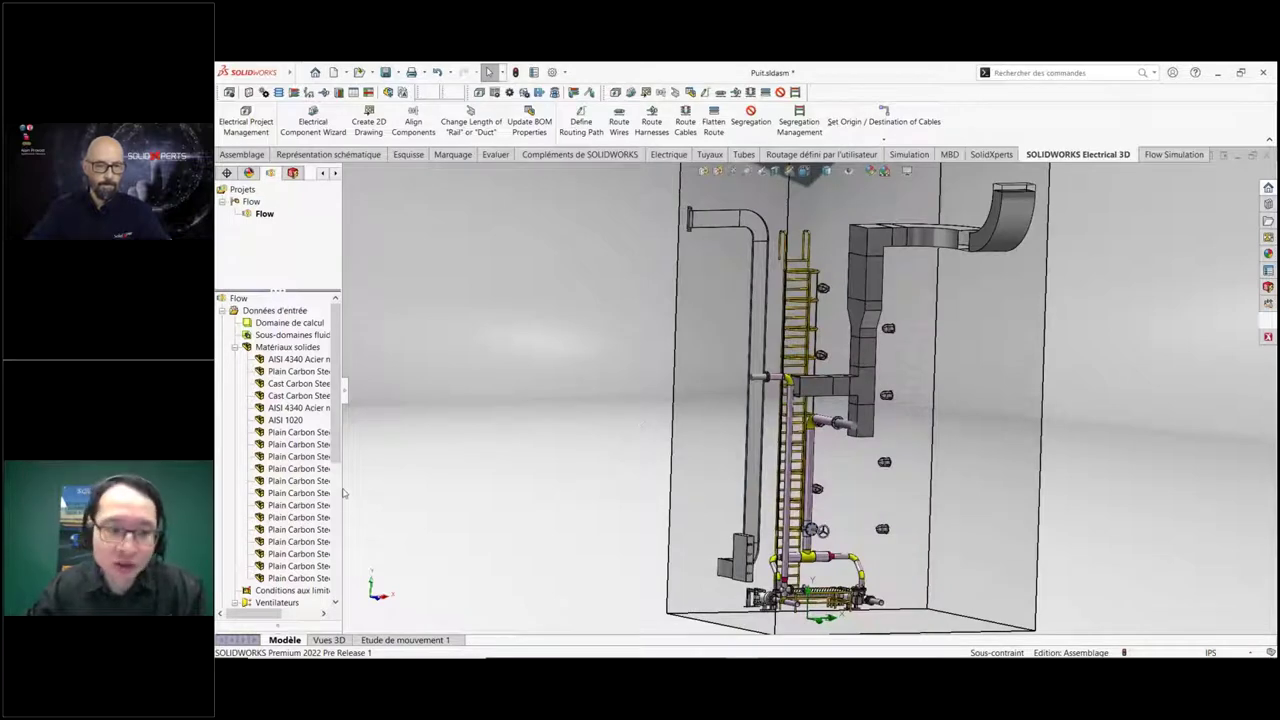
scroll(330, 520, down, 3)
scroll(325, 560, down, 4)
Load the Flow results and display the temperature contours on Plan de visualisation 2.
right_click(322, 592)
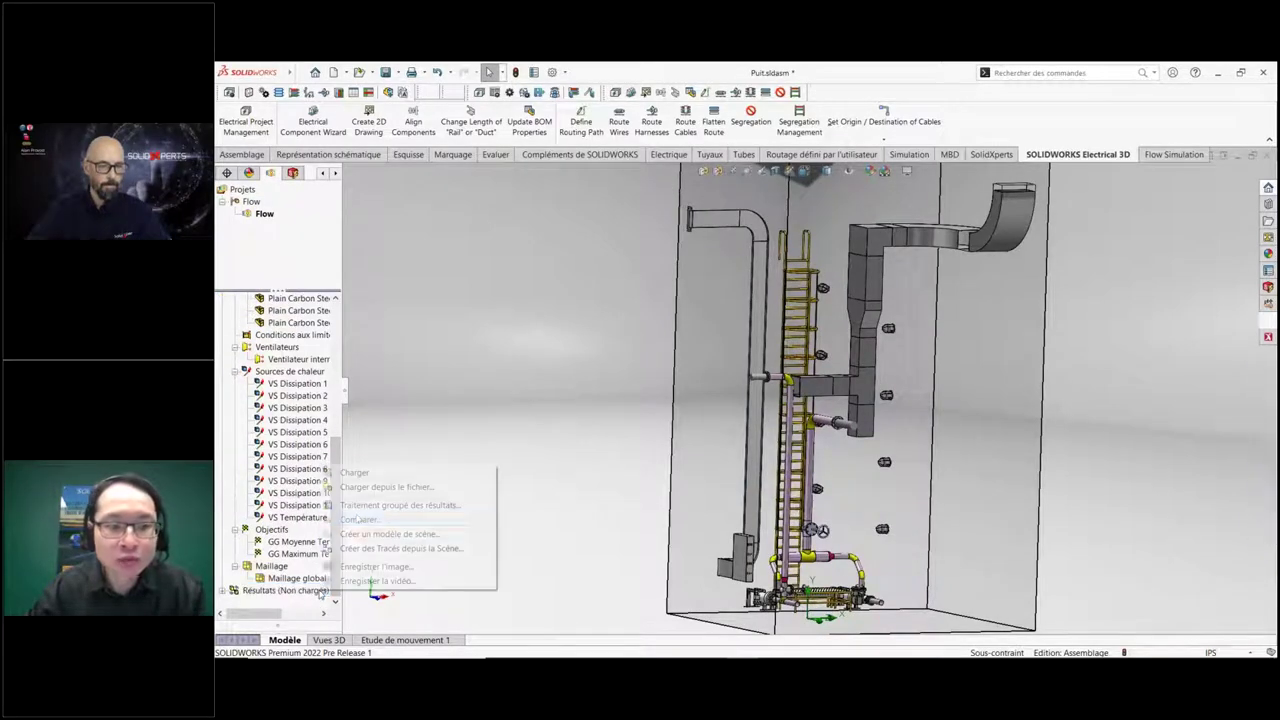
click(470, 474)
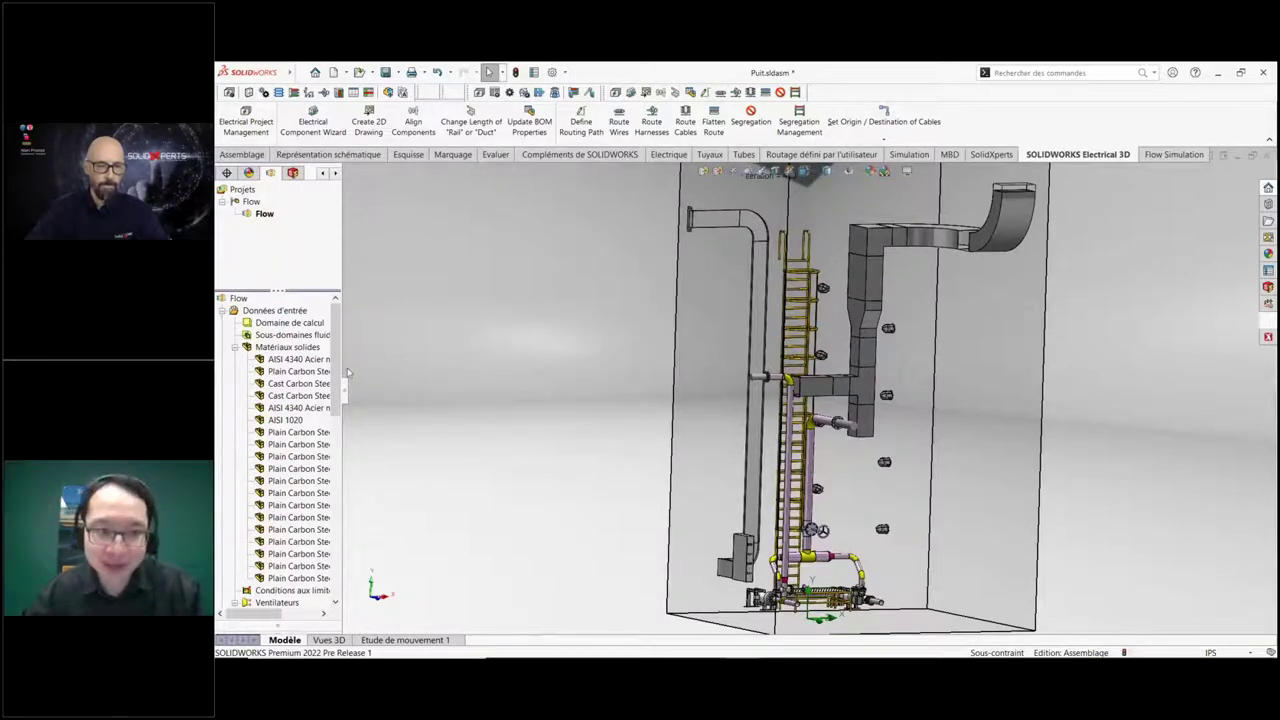
drag(337, 370, 350, 560)
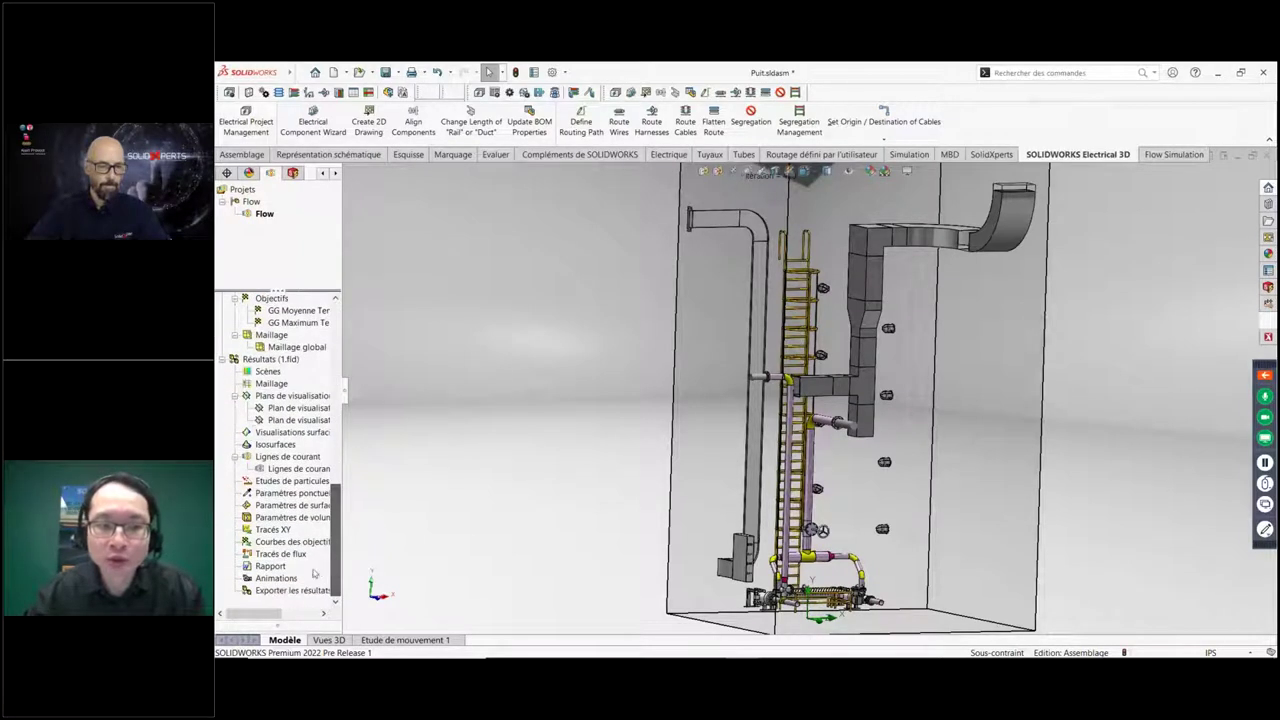
right_click(288, 408)
right_click(288, 420)
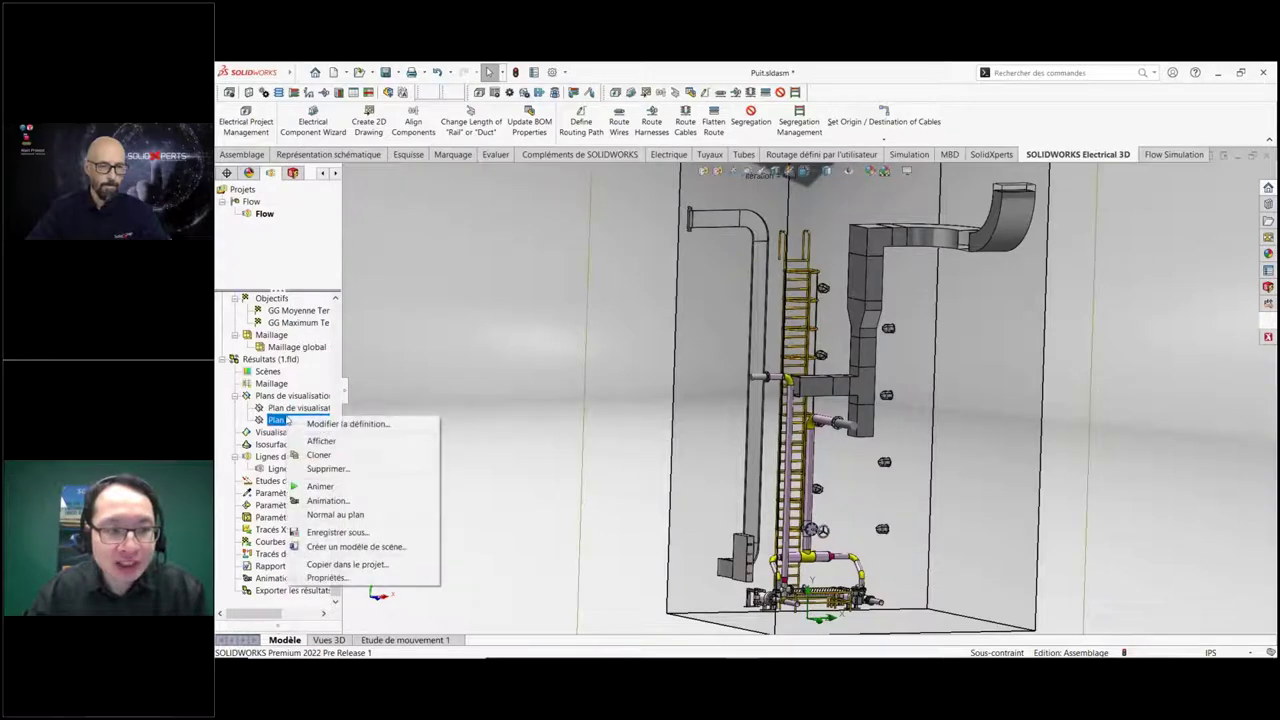
click(321, 441)
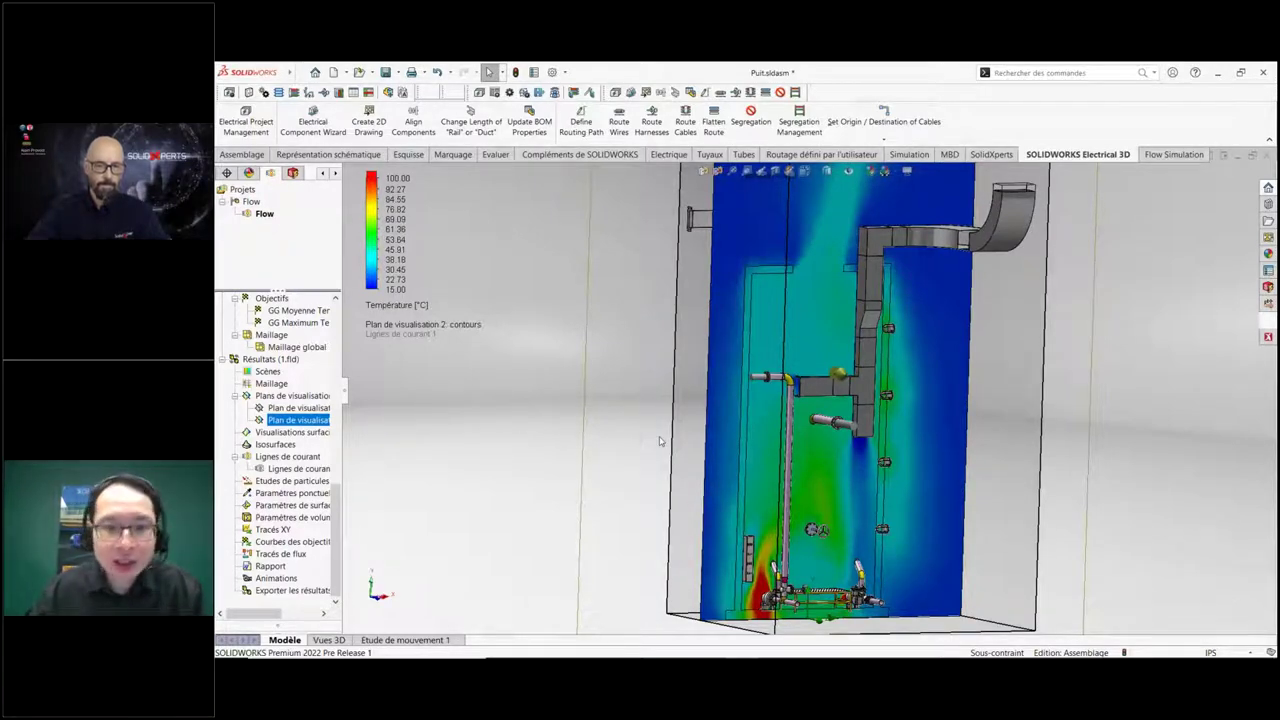
Zoom in on the lower pipework's temperature contours, then hide Plan de visualisation 2.
scroll(744, 550, down, 2)
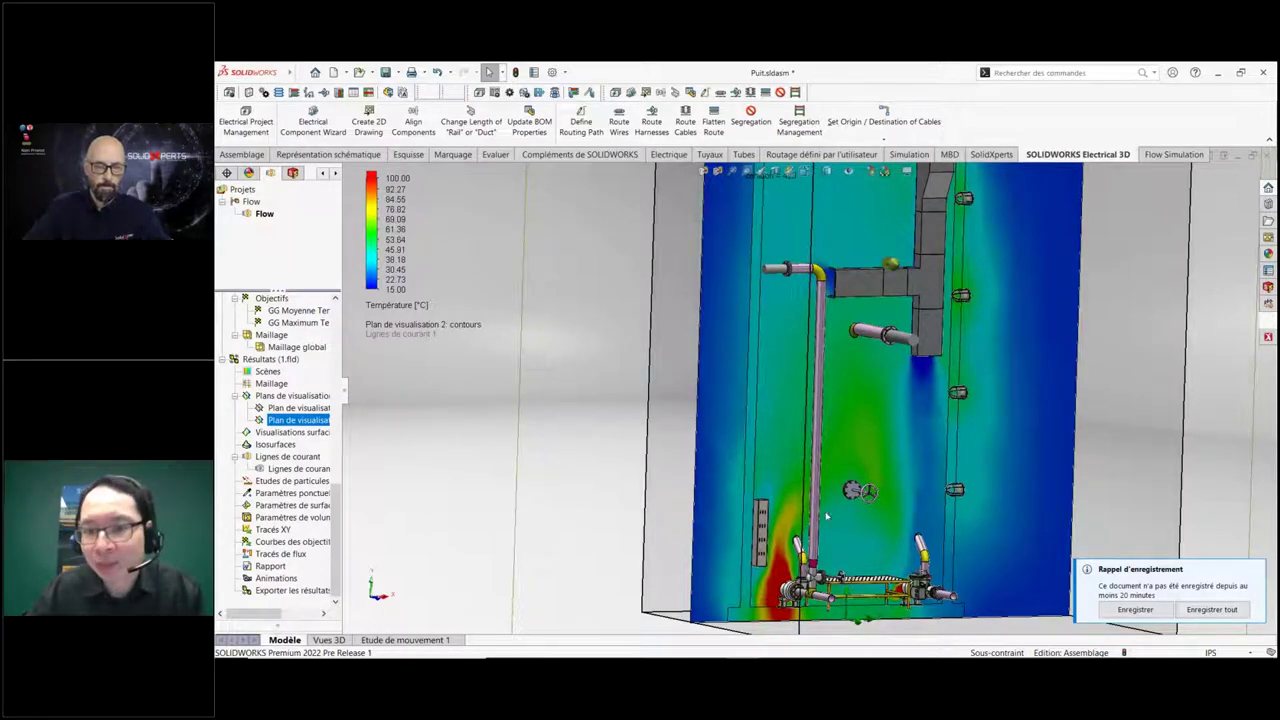
scroll(951, 232, up, 1)
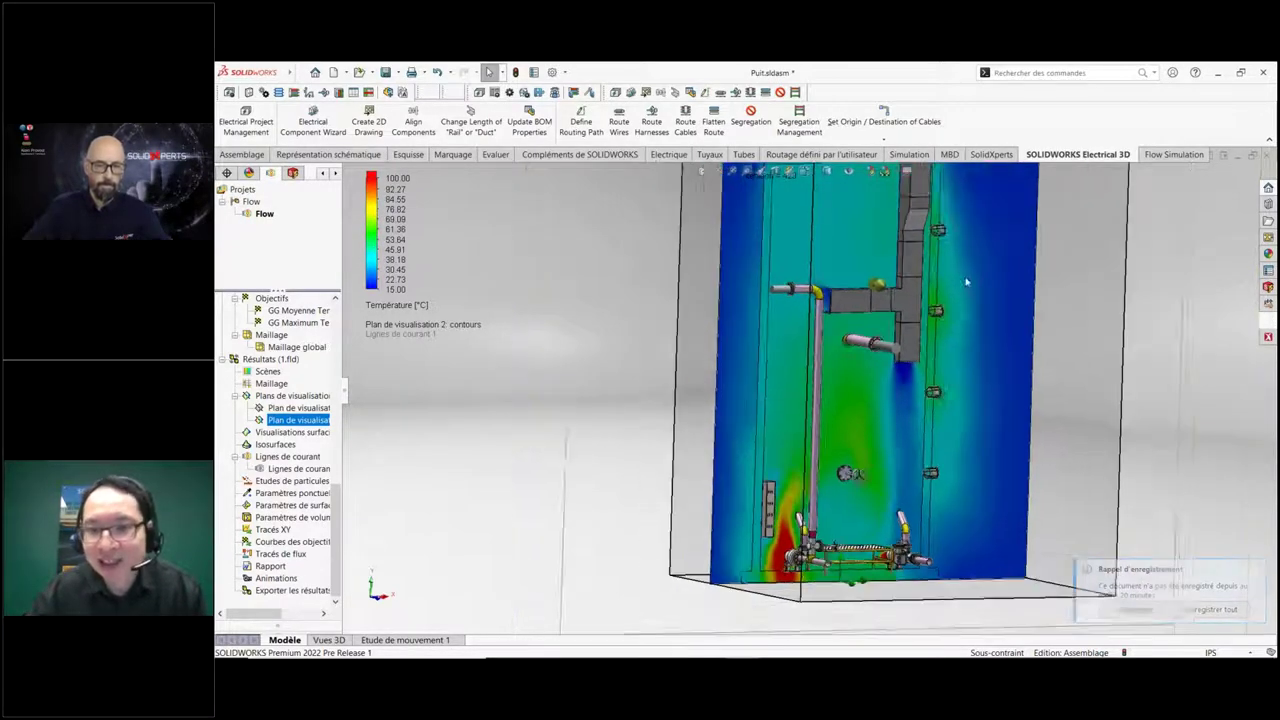
scroll(951, 232, up, 1)
scroll(951, 232, up, 1)
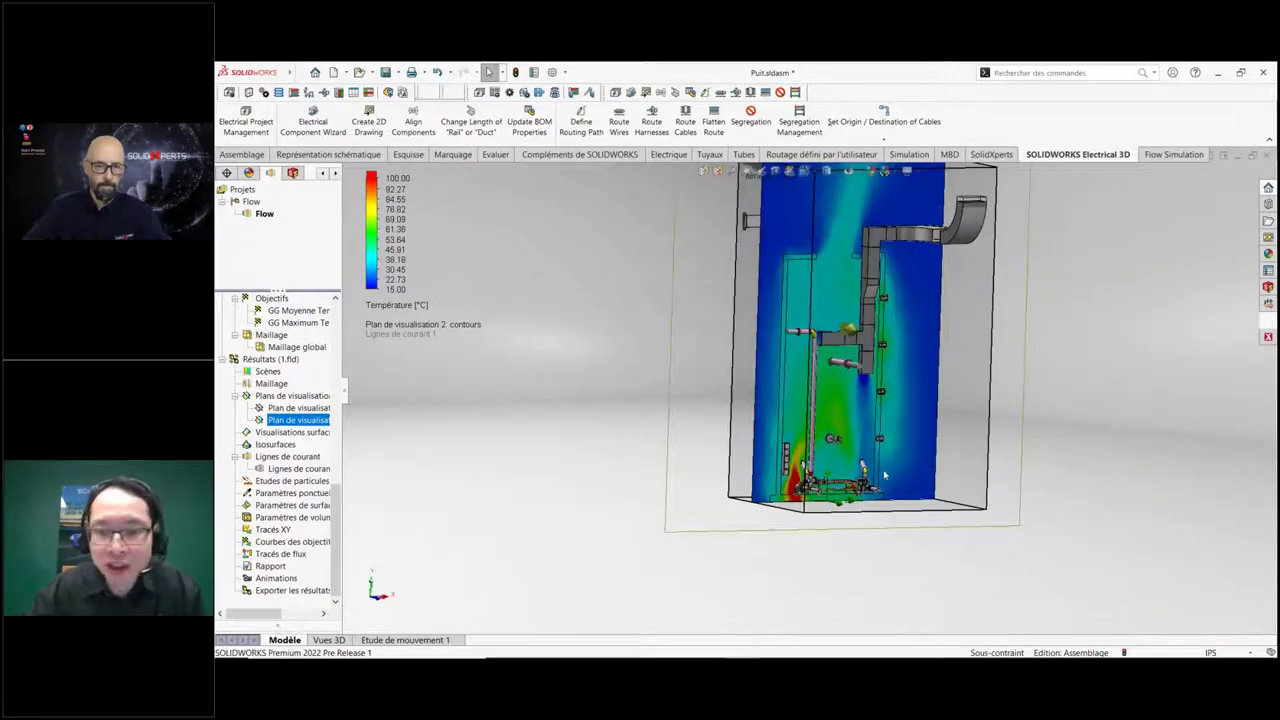
scroll(876, 478, down, 2)
scroll(785, 518, down, 1)
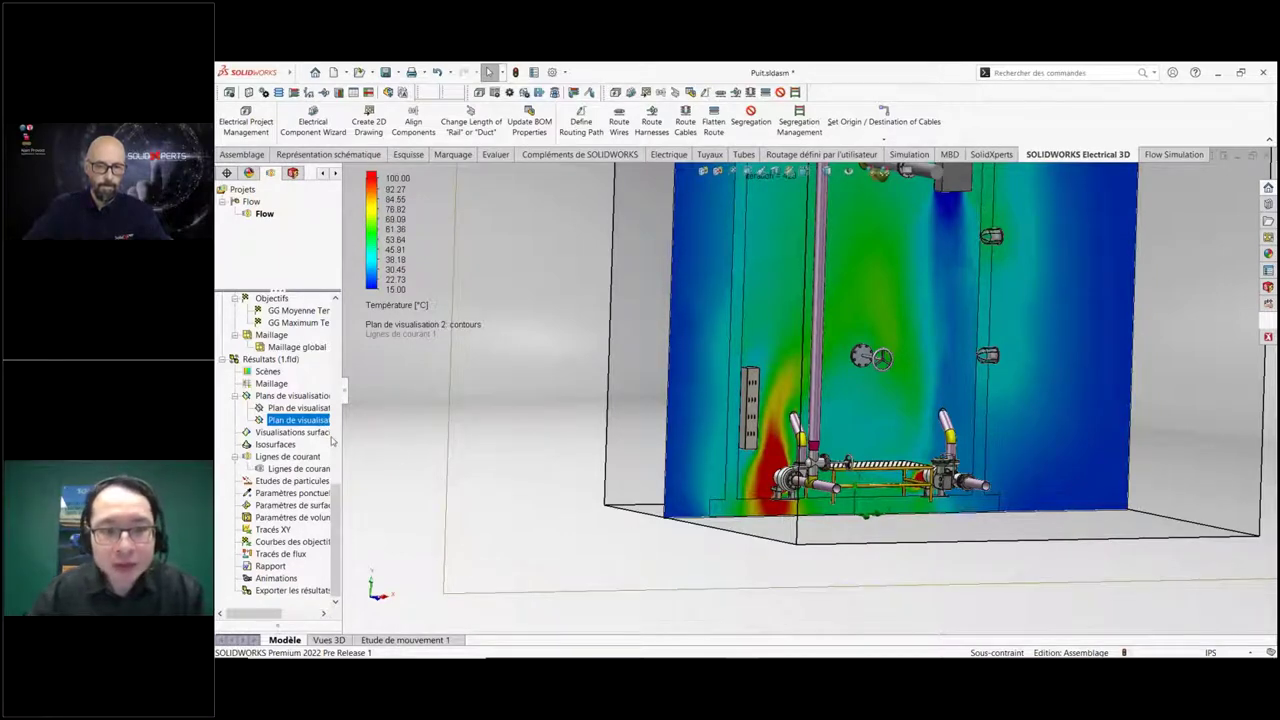
right_click(328, 420)
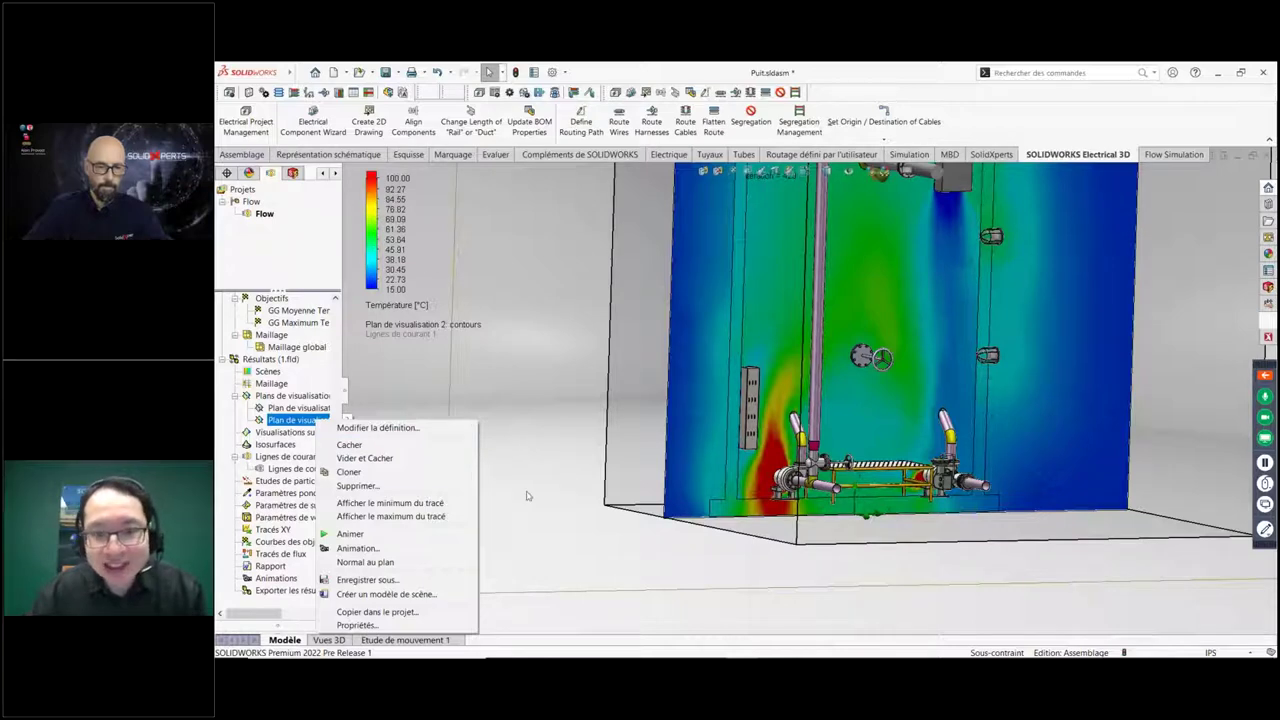
click(394, 444)
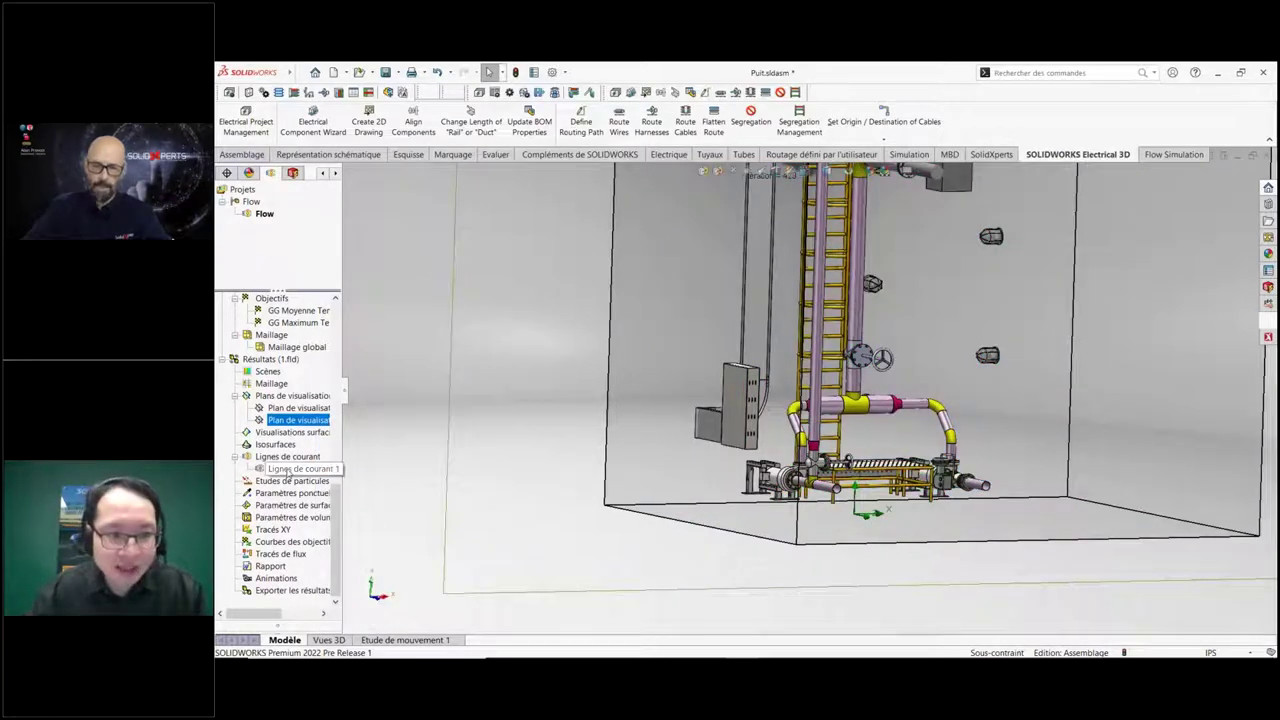
Show and animate the Lignes de courant 1 trajectories, orbiting to view the whole well.
right_click(288, 470)
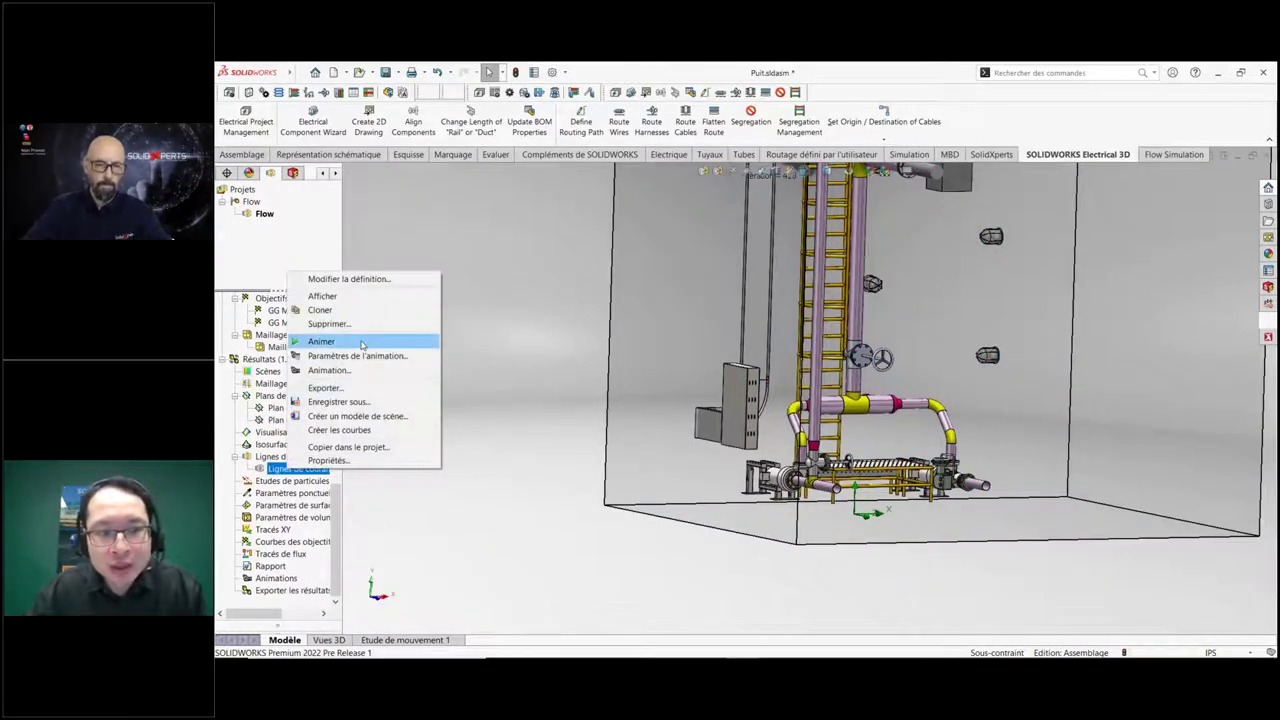
click(323, 296)
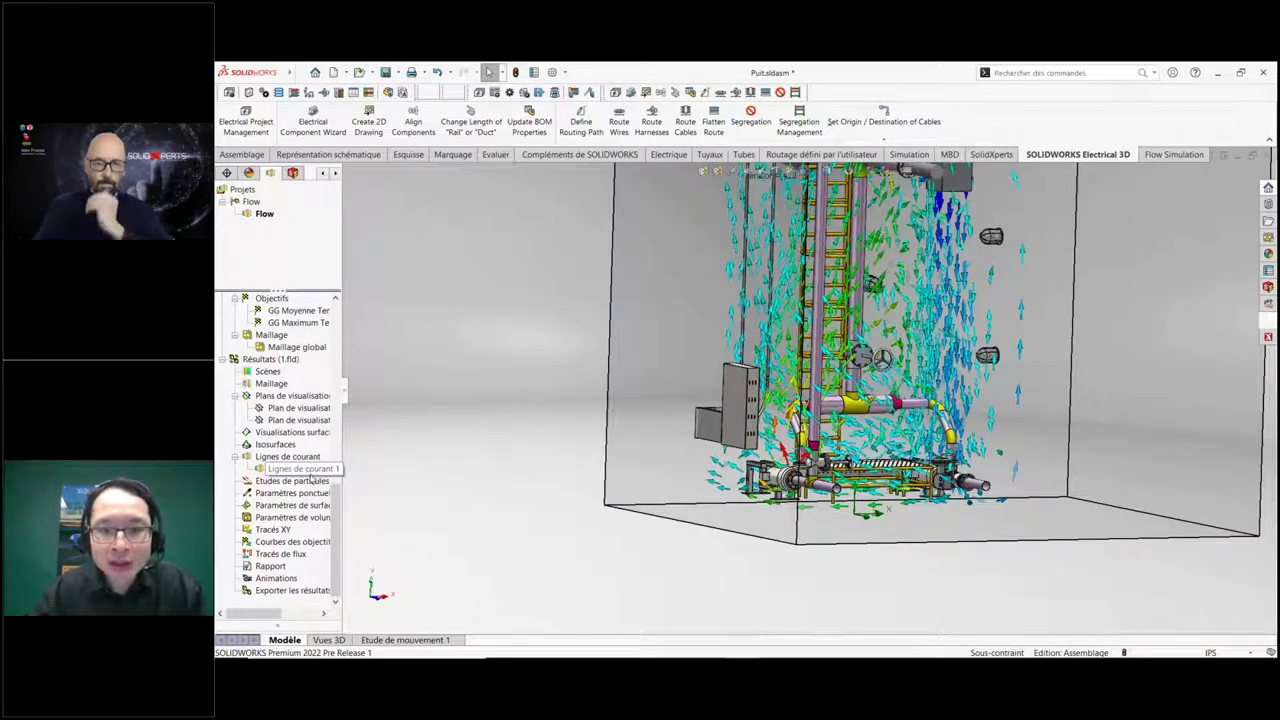
right_click(310, 470)
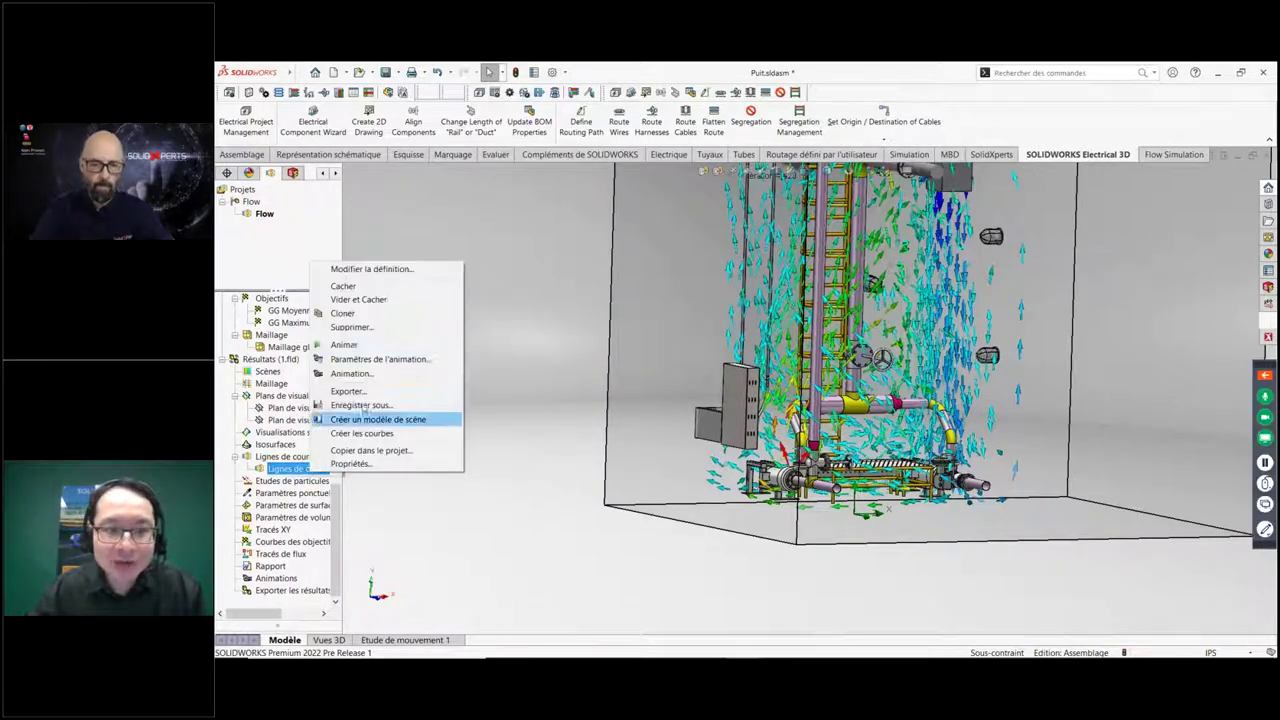
click(360, 344)
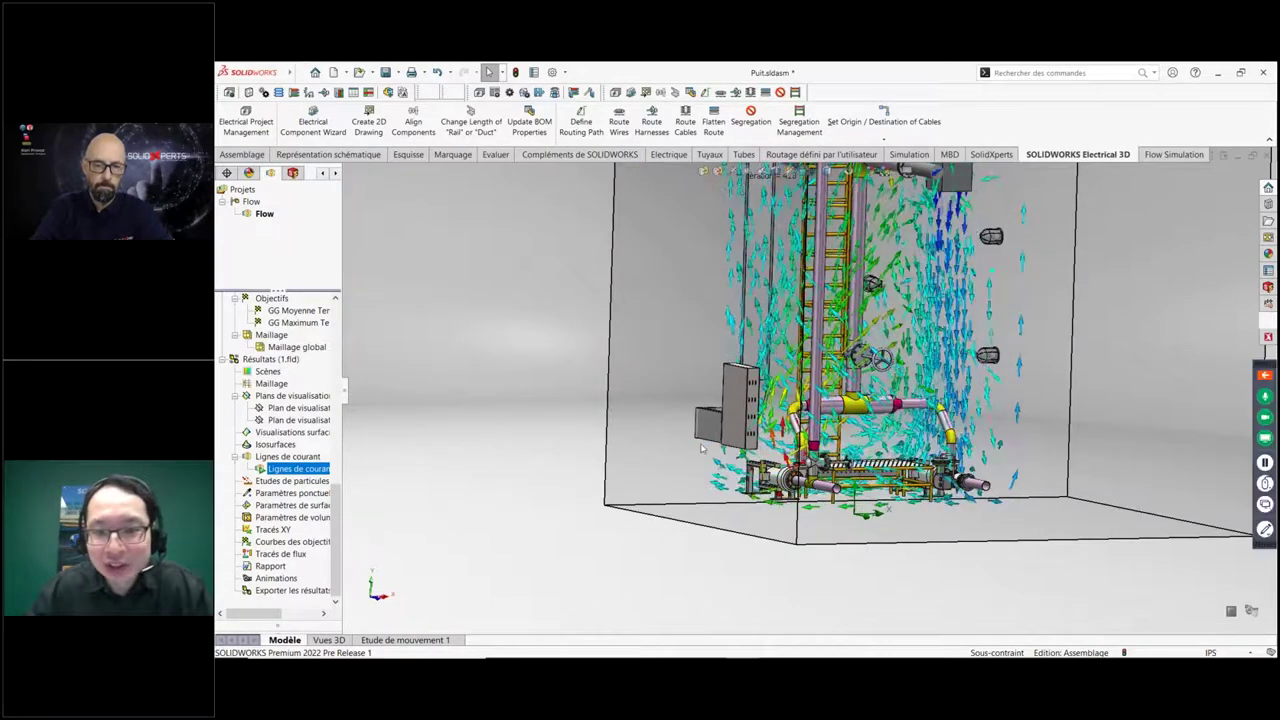
mouse_move(701, 449)
middle_down()
mouse_move(640, 430)
mouse_move(700, 440)
mouse_move(540, 330)
middle_up()
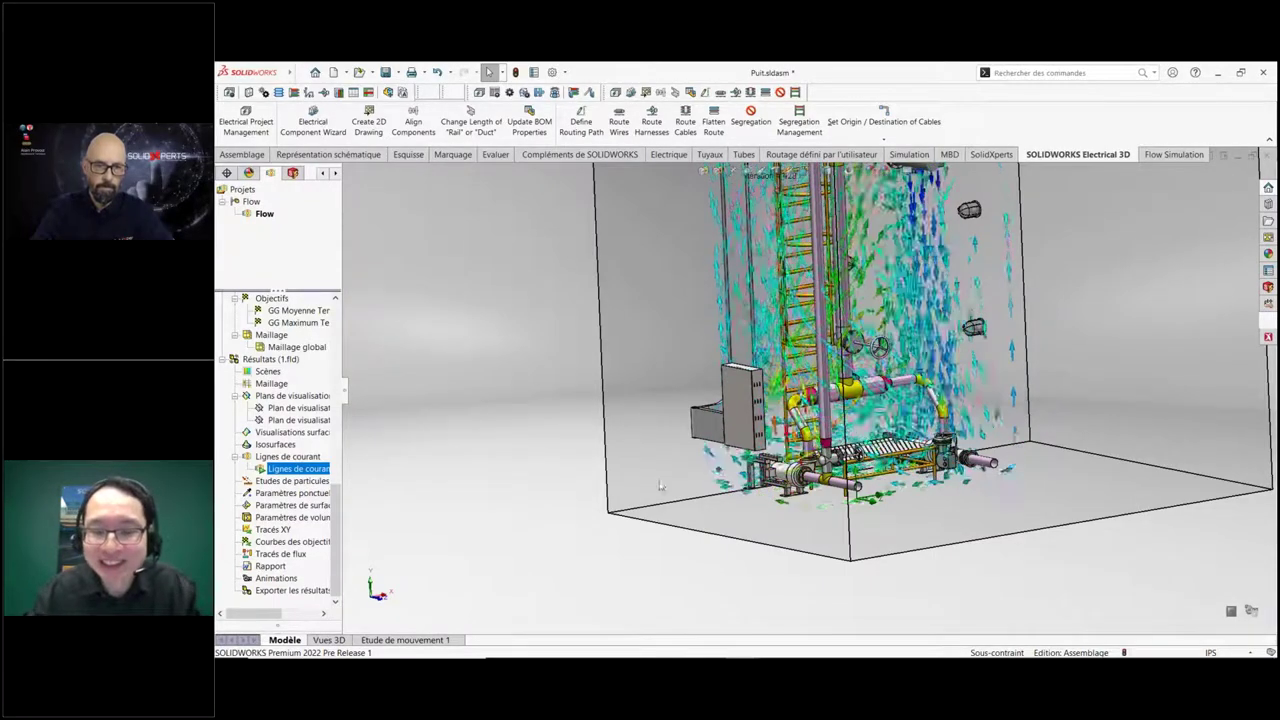
middle_drag(659, 486, 620, 480)
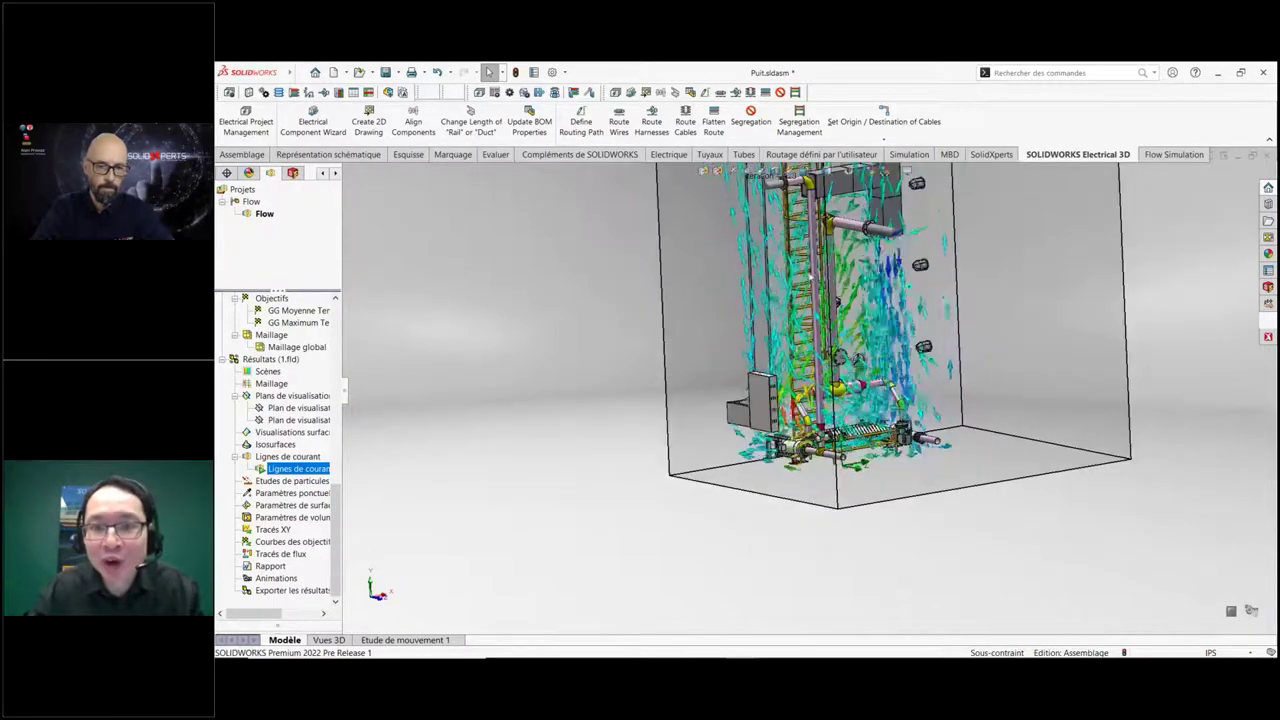
scroll(800, 224, down, 3)
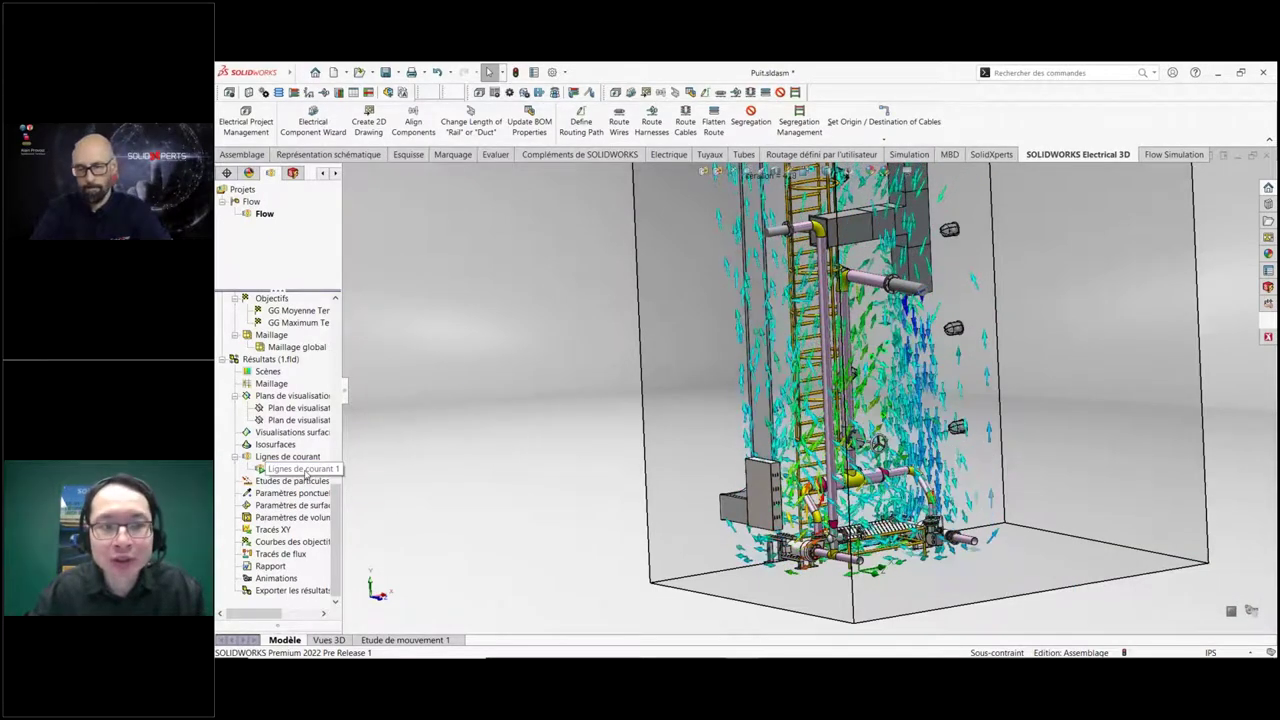
Hide the Lignes de courant 1 flow trajectories.
right_click(308, 470)
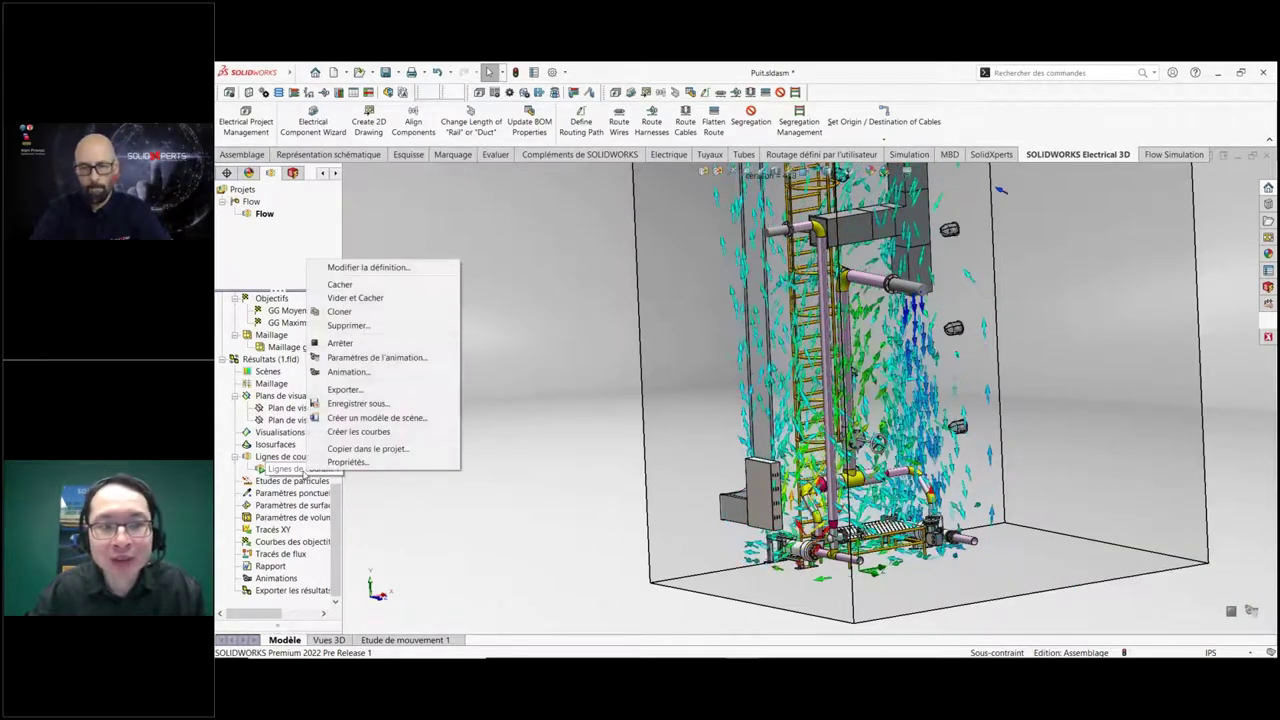
click(401, 286)
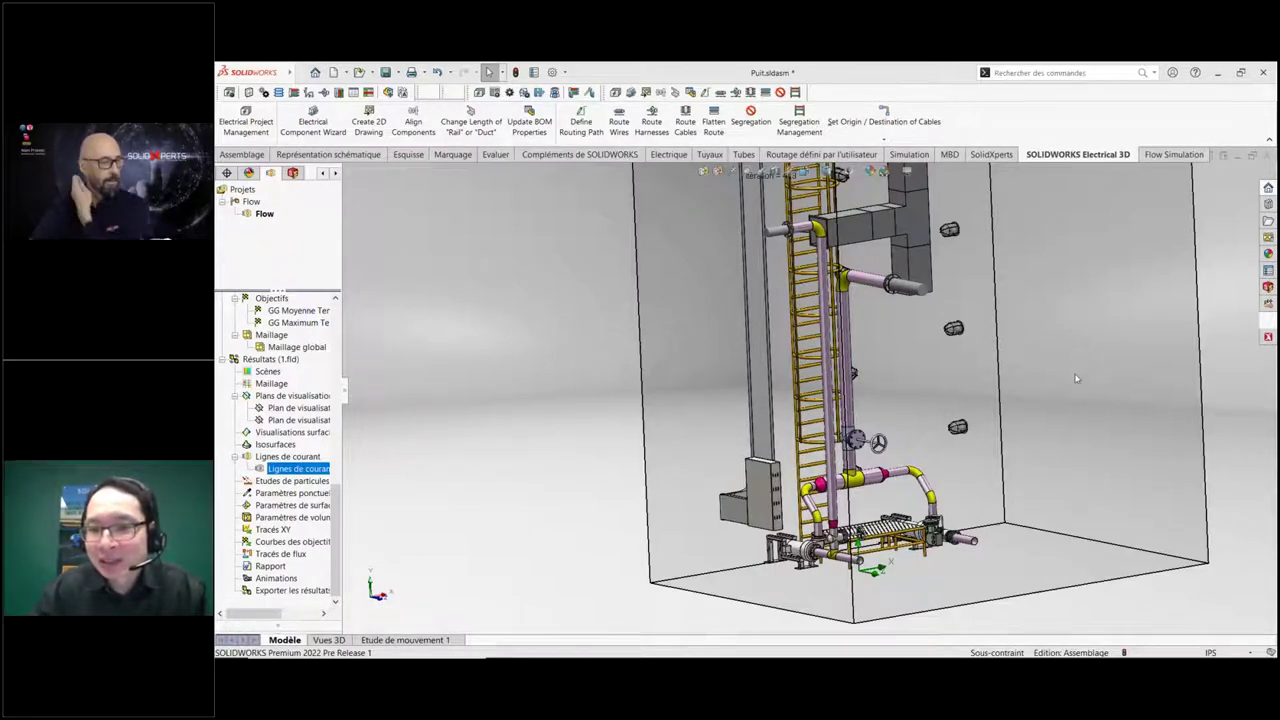
Return to the PowerPoint slideshow and advance to the 'Questions ? Contactez-nous' slide.
key(super)
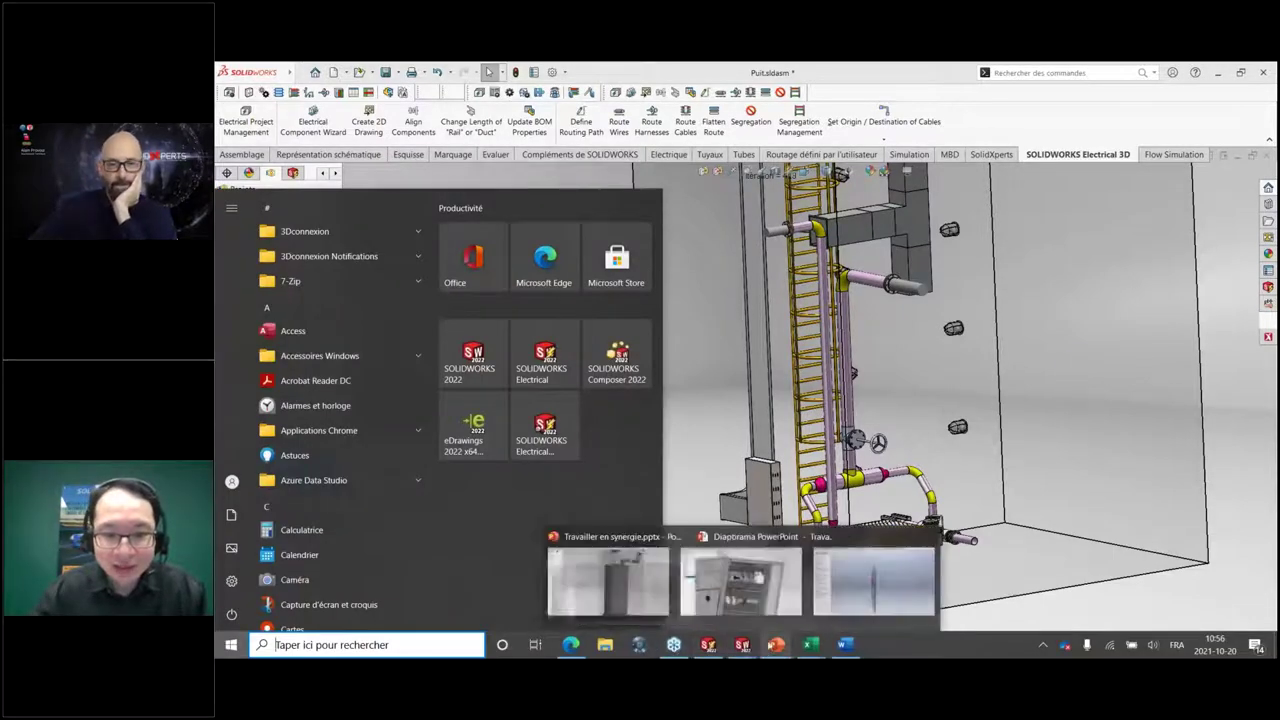
click(691, 395)
key(alt+Tab)
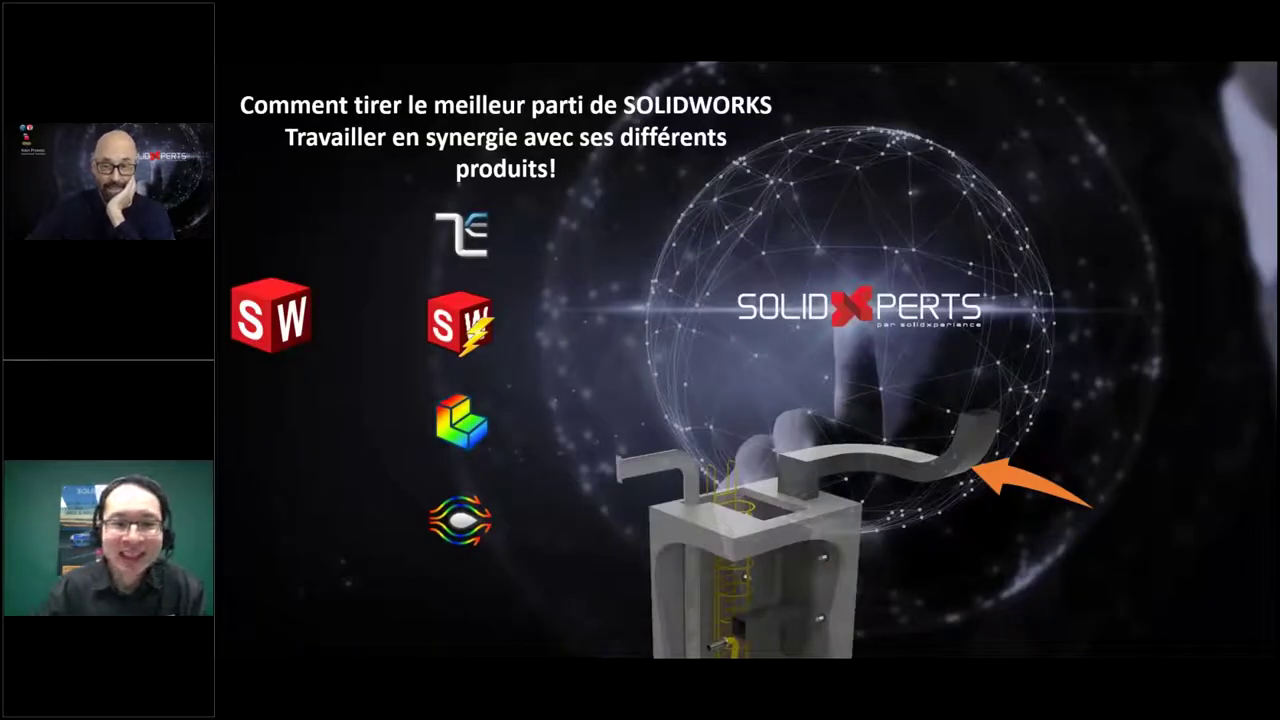
key(Right)
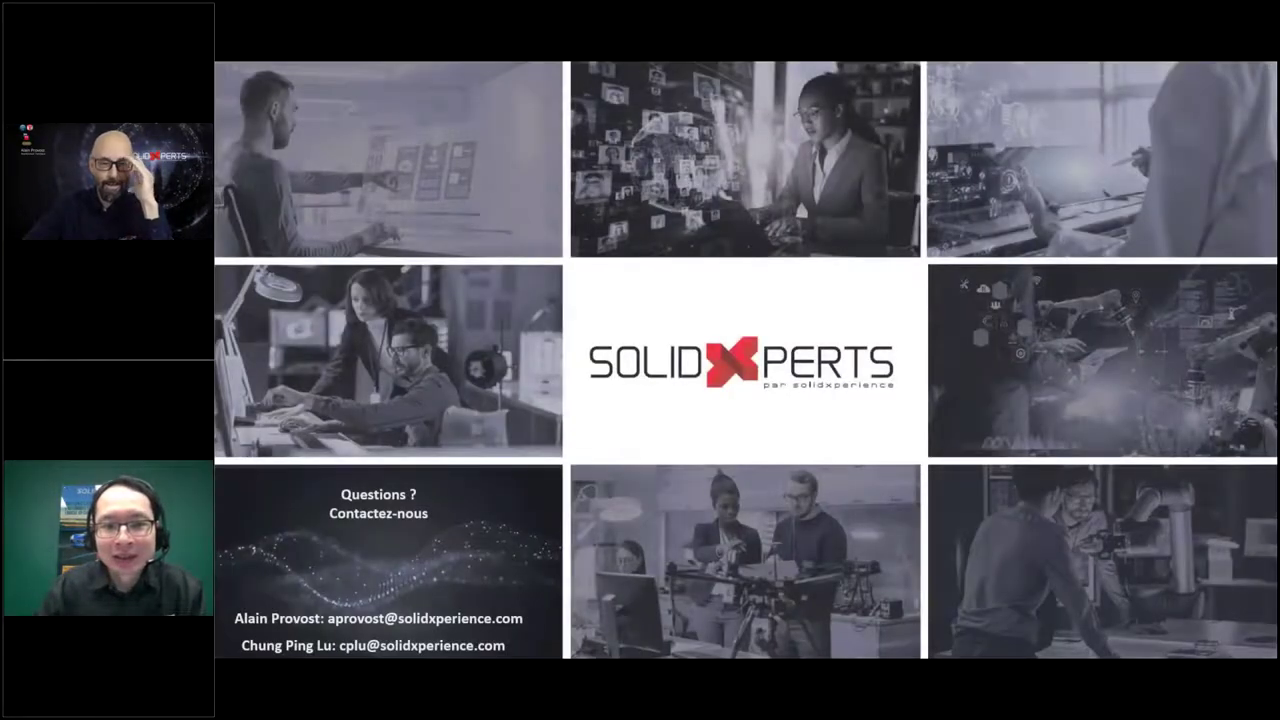